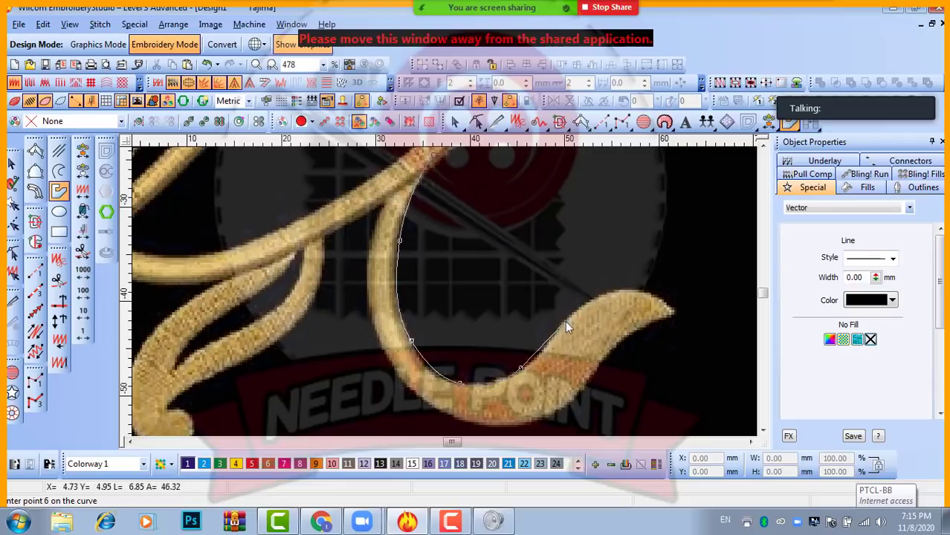
- Finish the curling leaf's closed outline, about 33 by 29 mm, around its tip and back along its outer edge to the stem
click(615, 289)
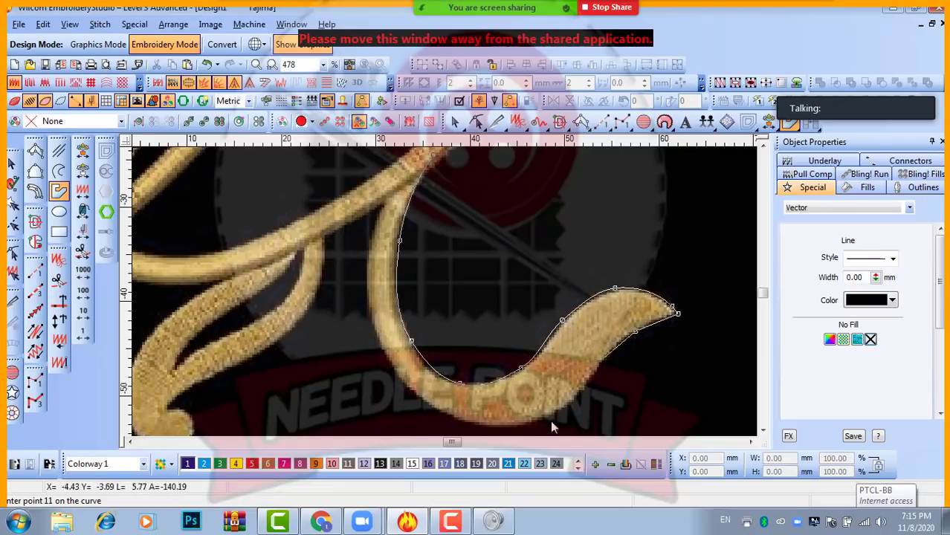
click(503, 345)
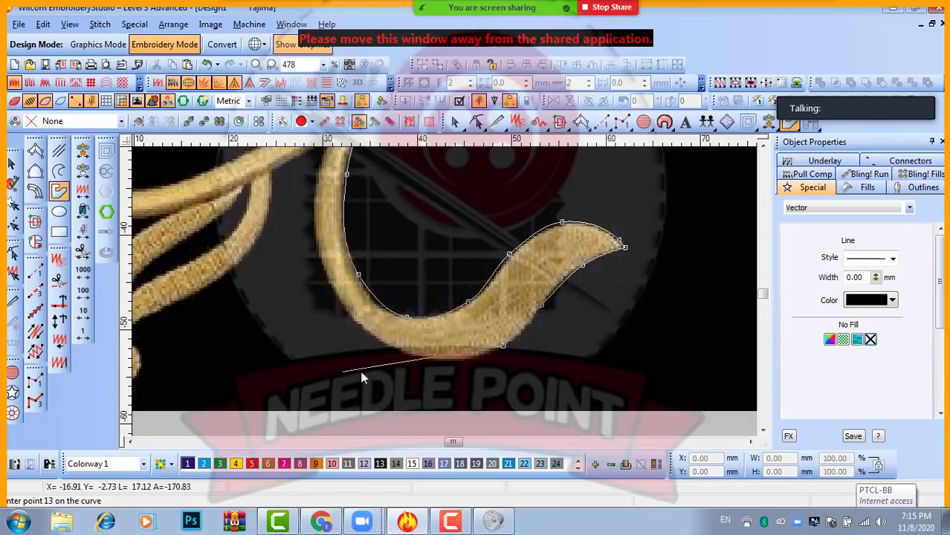
click(430, 356)
click(346, 315)
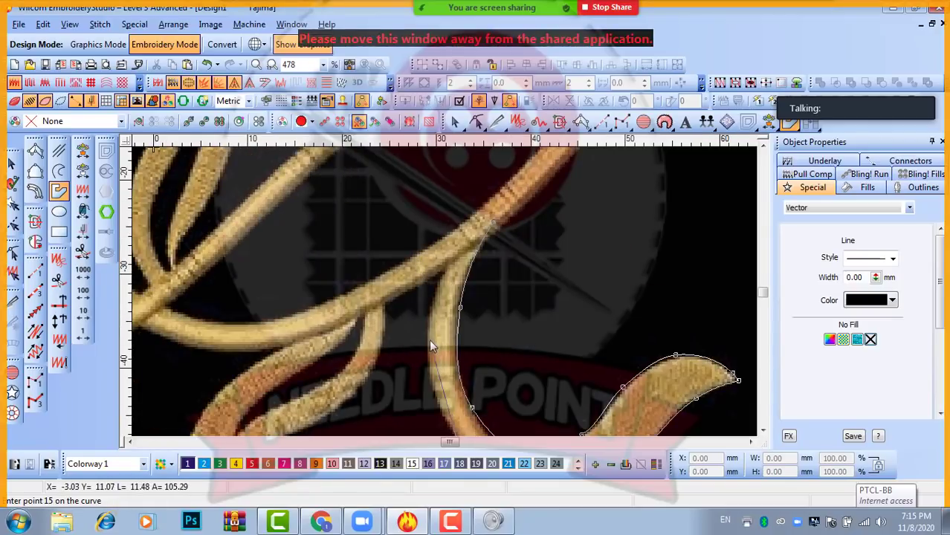
click(427, 342)
click(461, 239)
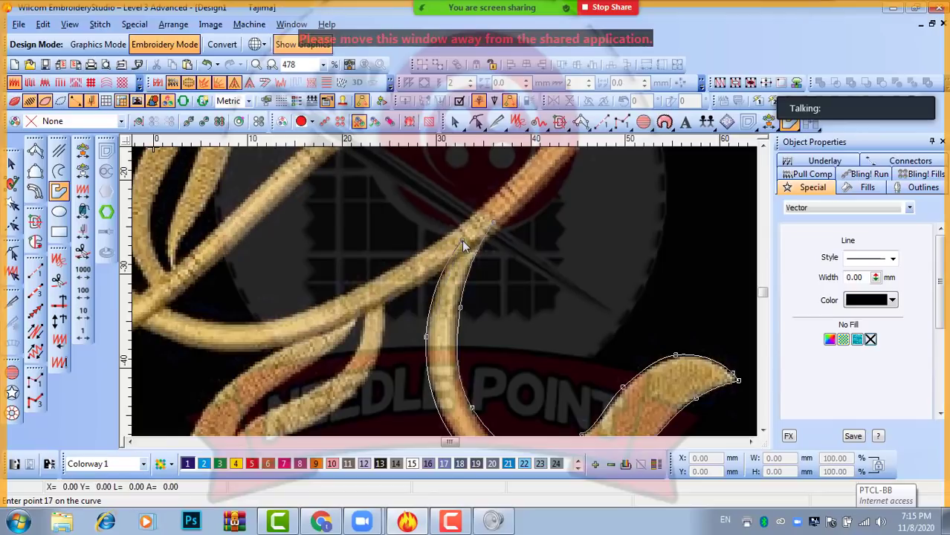
key(Return)
- Recolor the curling leaf's outline red and set red as the line color for new outlines
click(11, 163)
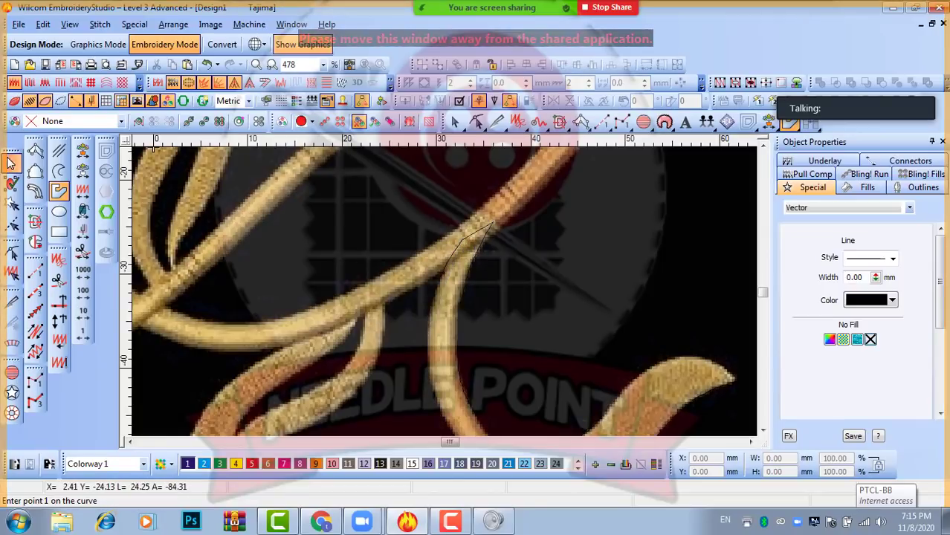
click(849, 298)
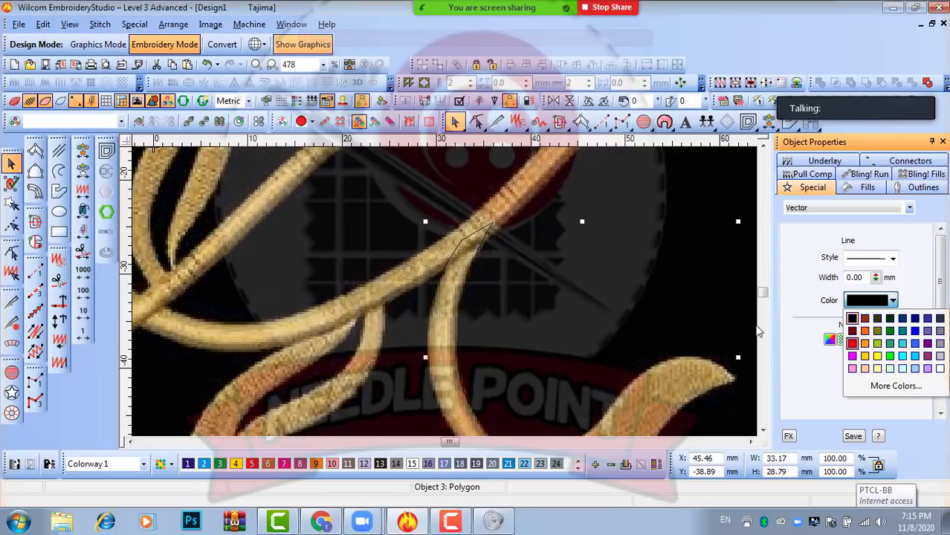
click(851, 343)
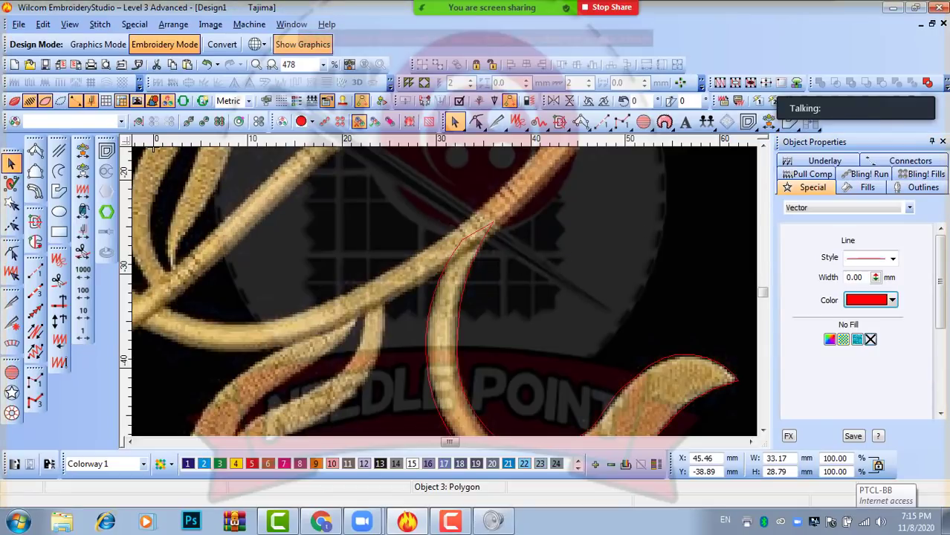
click(59, 211)
click(871, 299)
click(851, 343)
click(507, 269)
click(647, 269)
key(Return)
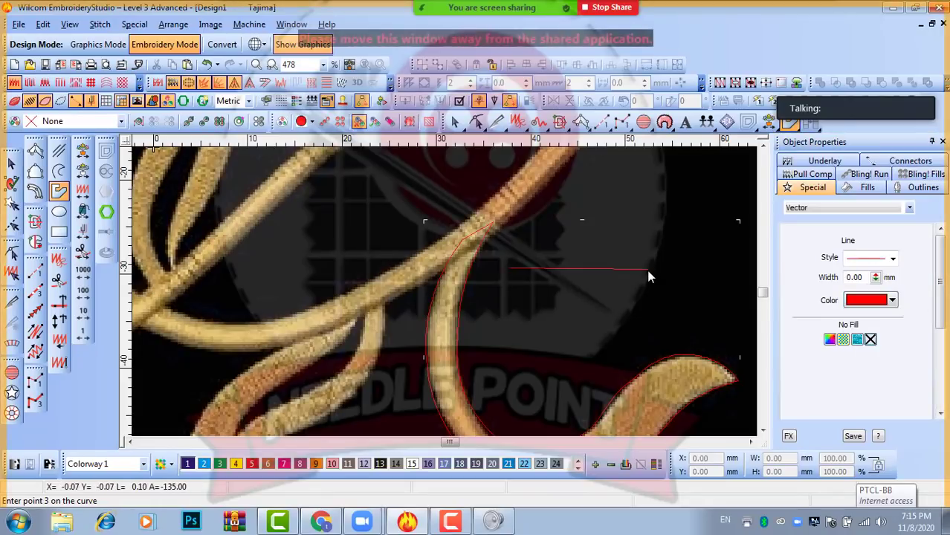
click(12, 163)
key(Delete)
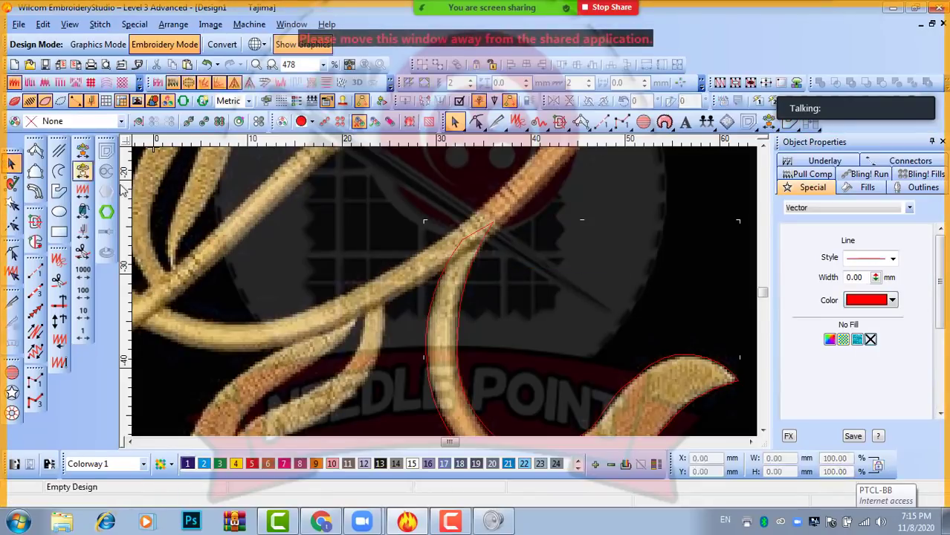
- Start a closed outline on the split leaf hanging below the main stem, tracing its right outer edge down to the notch above the curl
click(58, 191)
click(382, 295)
click(381, 353)
key(c)
click(389, 342)
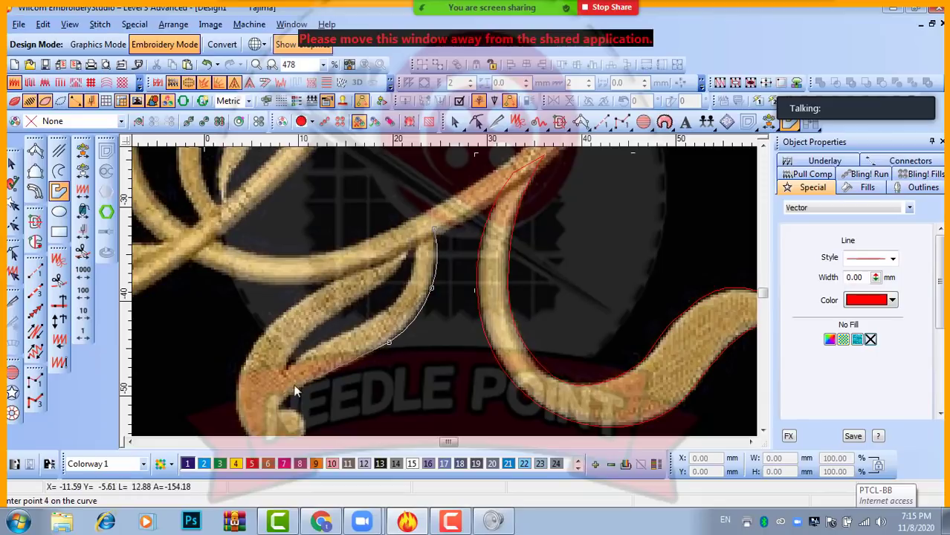
click(307, 384)
key(c)
click(376, 341)
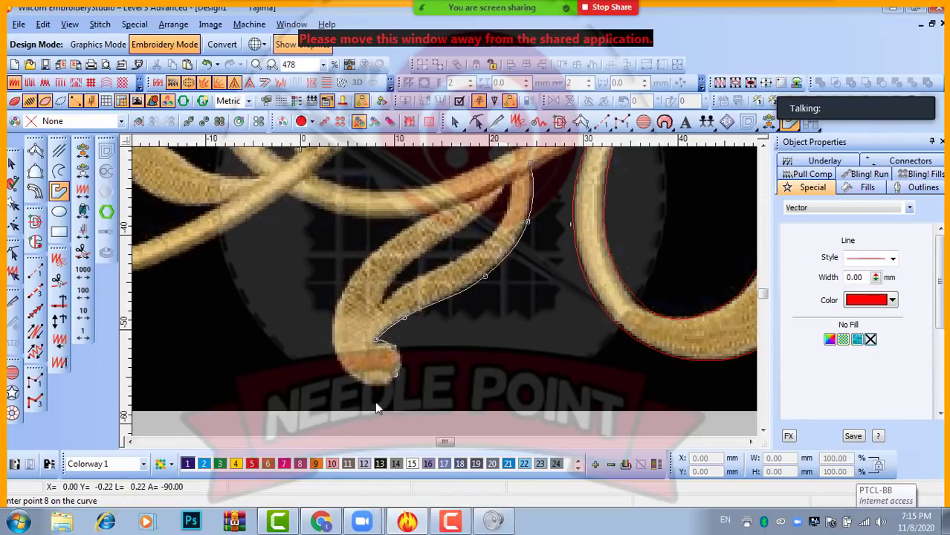
- Continue the hanging split leaf's outline around its rounded base and up the left outer edge to the upper tip
key(c)
click(419, 319)
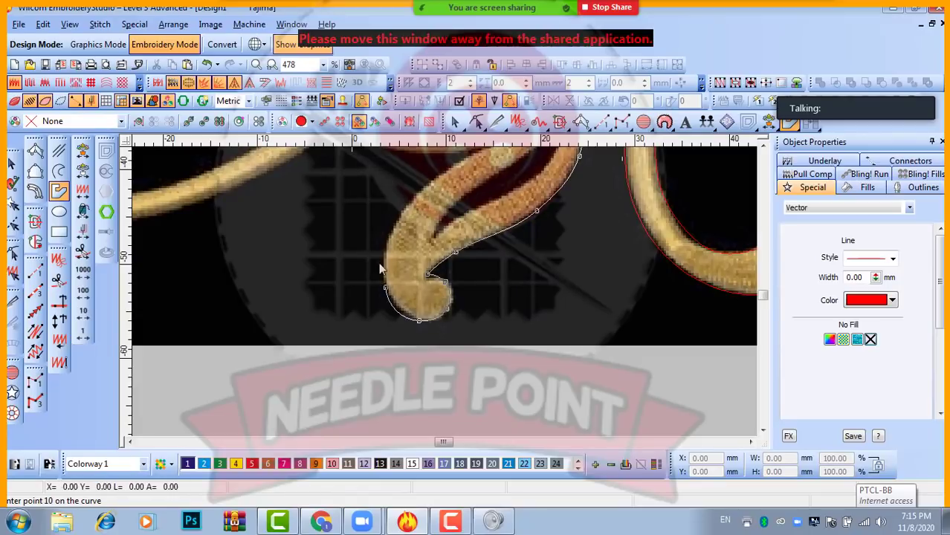
click(390, 246)
key(c)
click(436, 245)
click(496, 208)
click(558, 184)
- Trace the hanging split leaf's inner edges down to the fork and back up to the stem, closing the outline
click(553, 197)
click(494, 239)
click(450, 280)
click(437, 301)
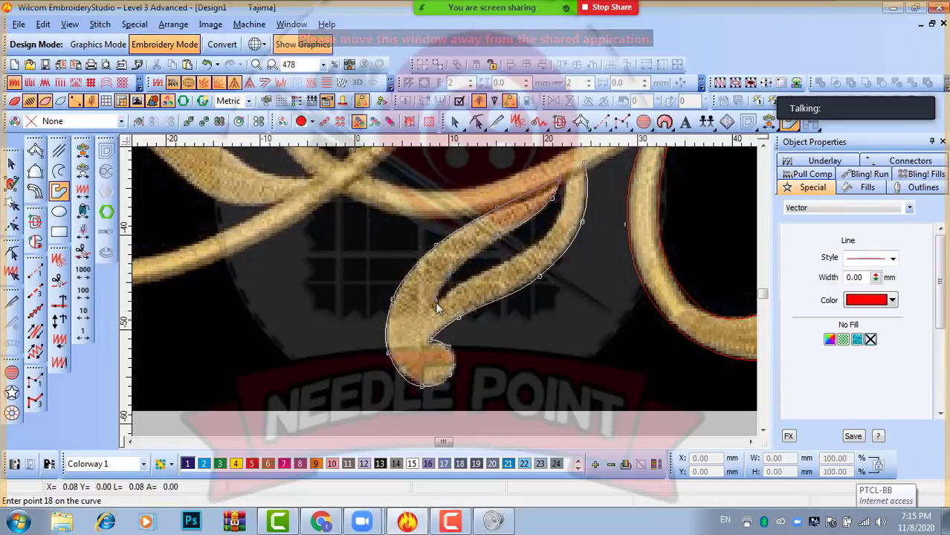
click(478, 276)
click(532, 246)
click(563, 204)
click(573, 168)
key(Return)
- Start outlining the upright split leaf above the stem crossing, tracing from its base up the right outer edge and around the curled head
key(0)
key(v)
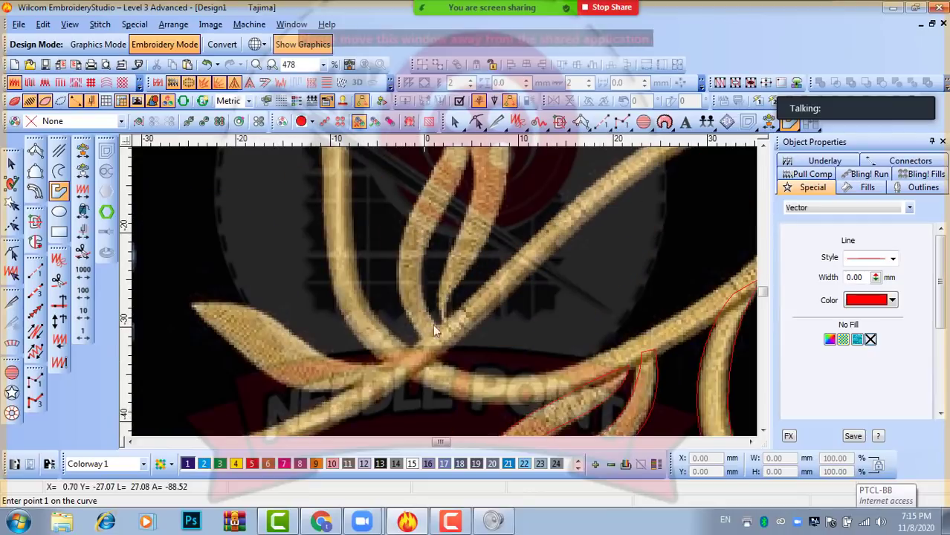
click(451, 327)
click(450, 300)
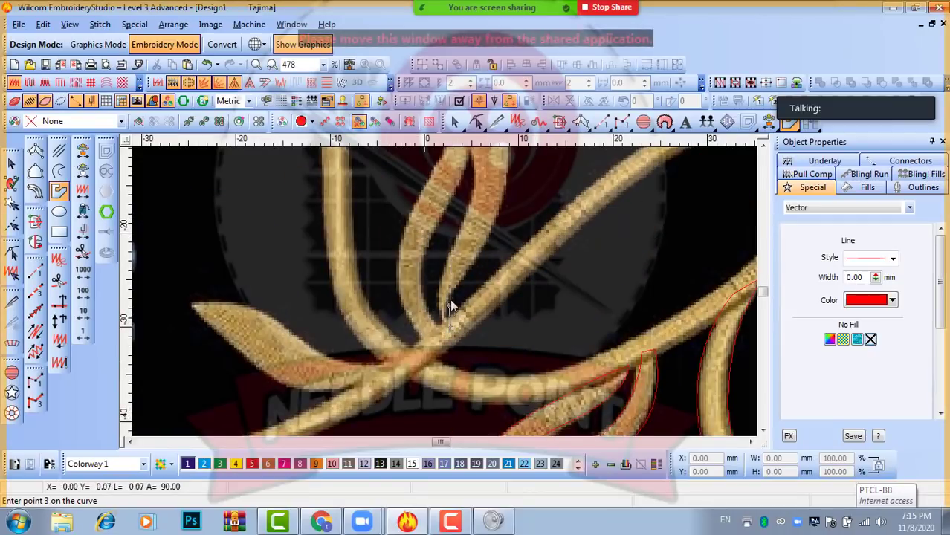
click(478, 258)
click(505, 181)
click(452, 242)
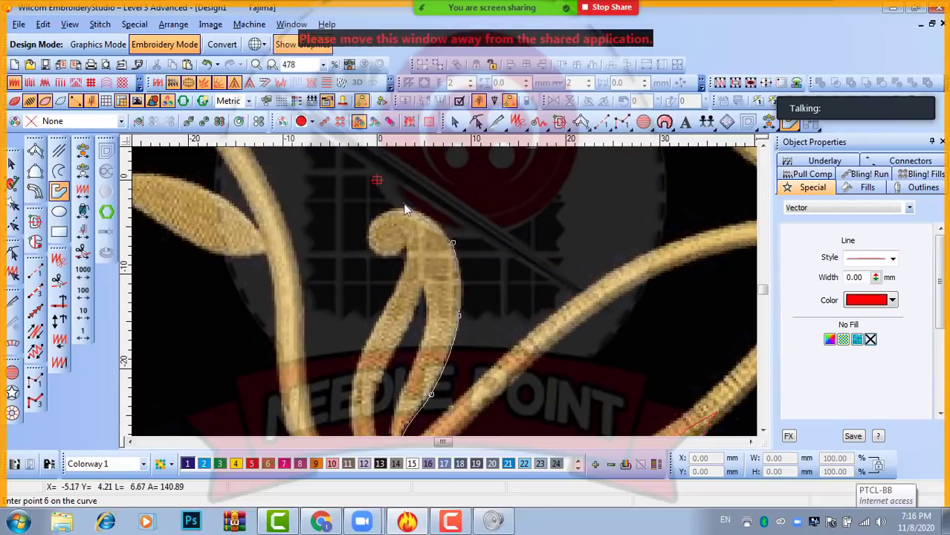
click(406, 211)
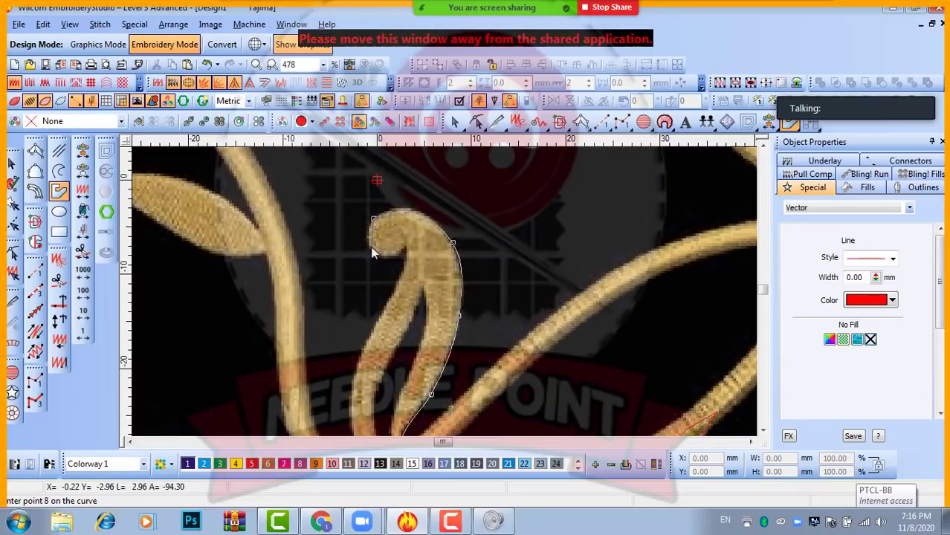
click(385, 256)
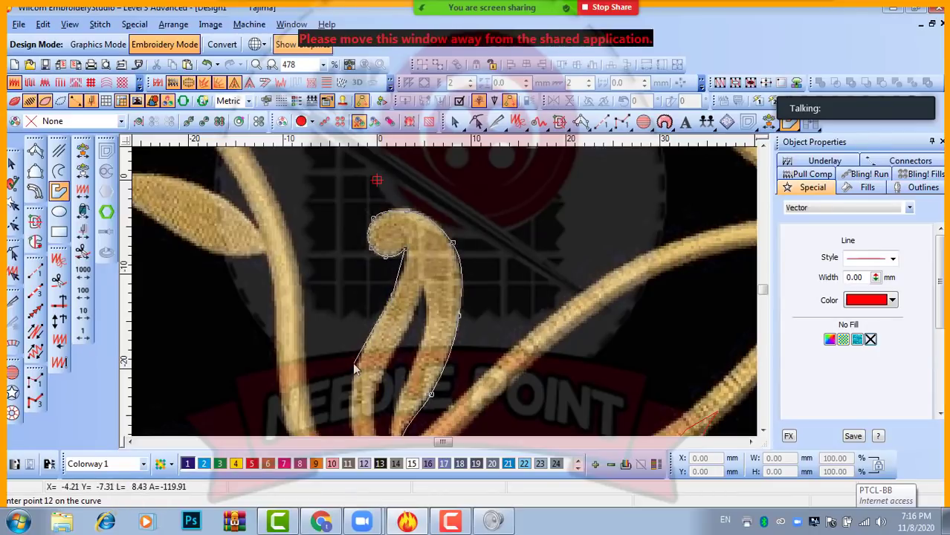
- Continue the upright split leaf's outline down its left outer edge to the stem and up the left limb's inner edge to the fork
click(401, 436)
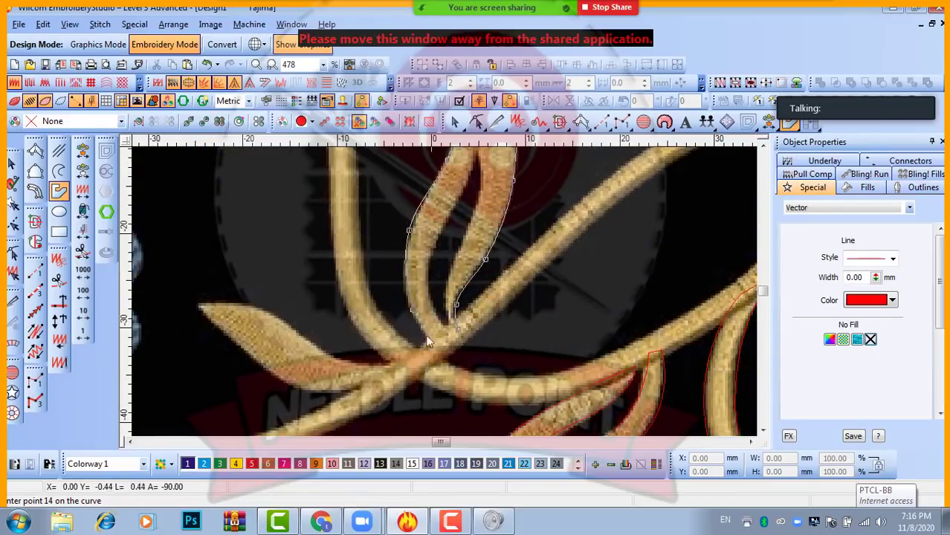
click(434, 346)
click(447, 334)
click(433, 293)
click(445, 226)
click(467, 218)
- Trace the inner edge of the upright split leaf's right limb down to the stem and close the outline
click(461, 243)
click(468, 259)
click(448, 329)
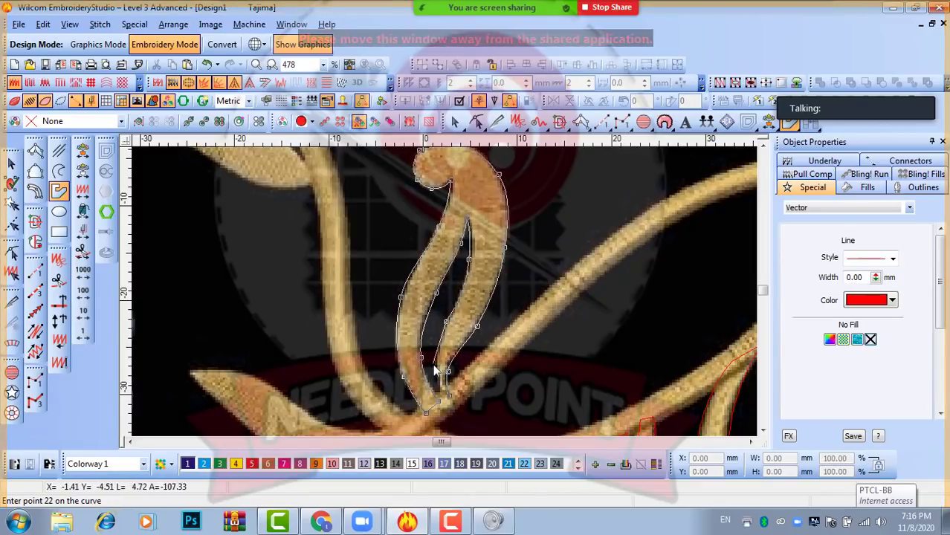
click(434, 377)
key(Return)
- Trace a closed outline around the pointed leaf extending left from the stem crossing
scroll(446, 405, up, 1)
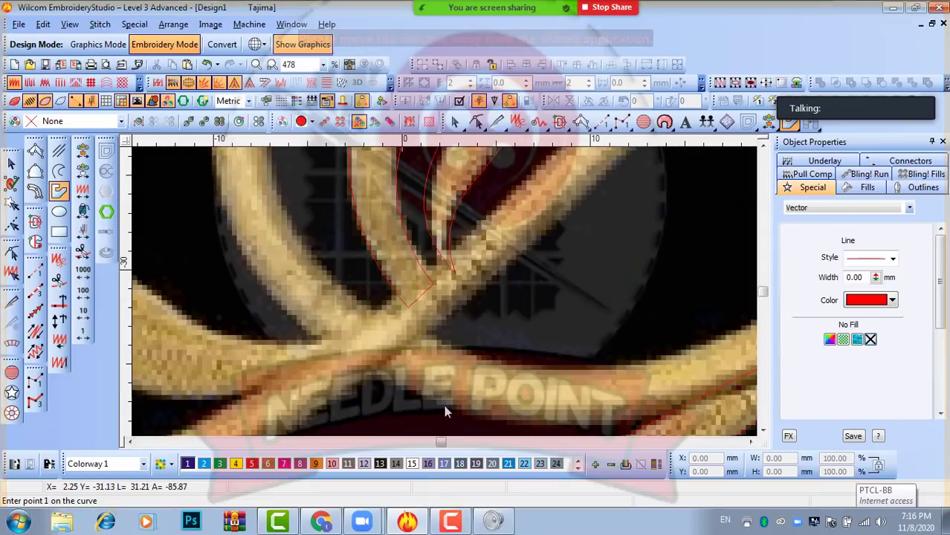
scroll(421, 260, down, 1)
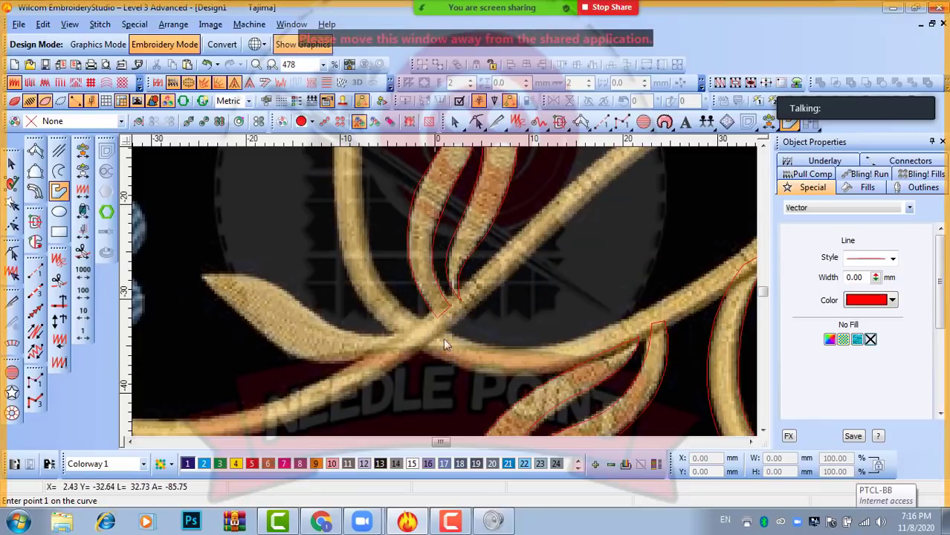
key(z)
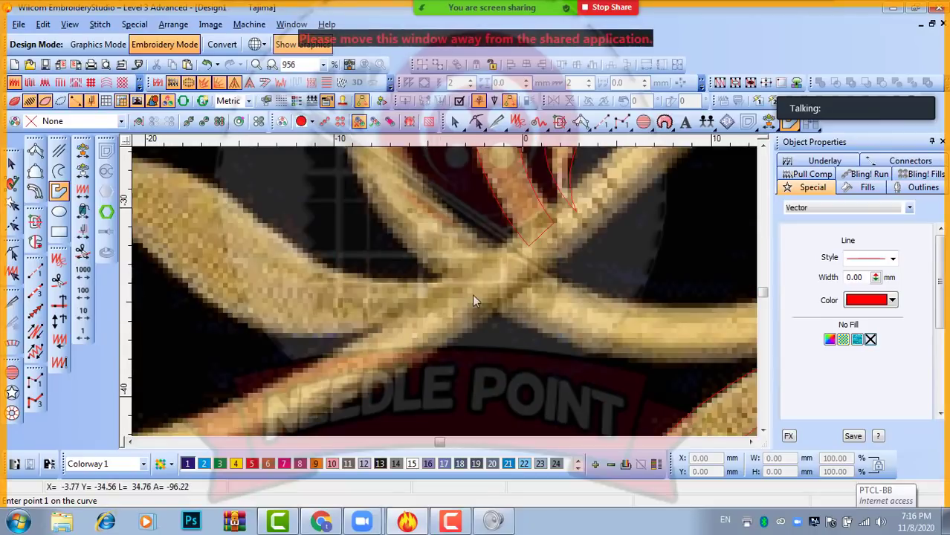
click(475, 284)
right_click(347, 274)
right_click(367, 266)
right_click(264, 230)
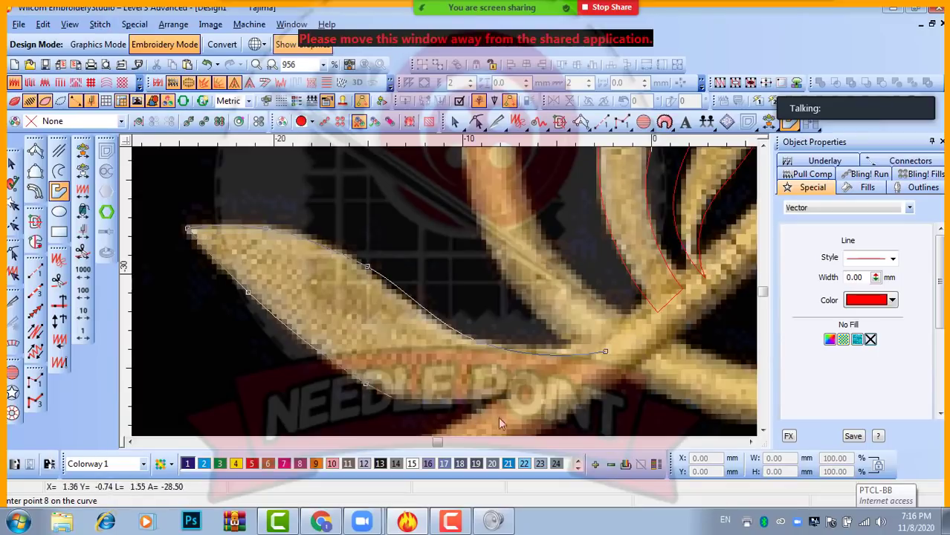
click(571, 384)
key(Return)
- Trace a closed outline around the pointed leaf on the left side of the curved vertical stem
scroll(638, 318, down, 2)
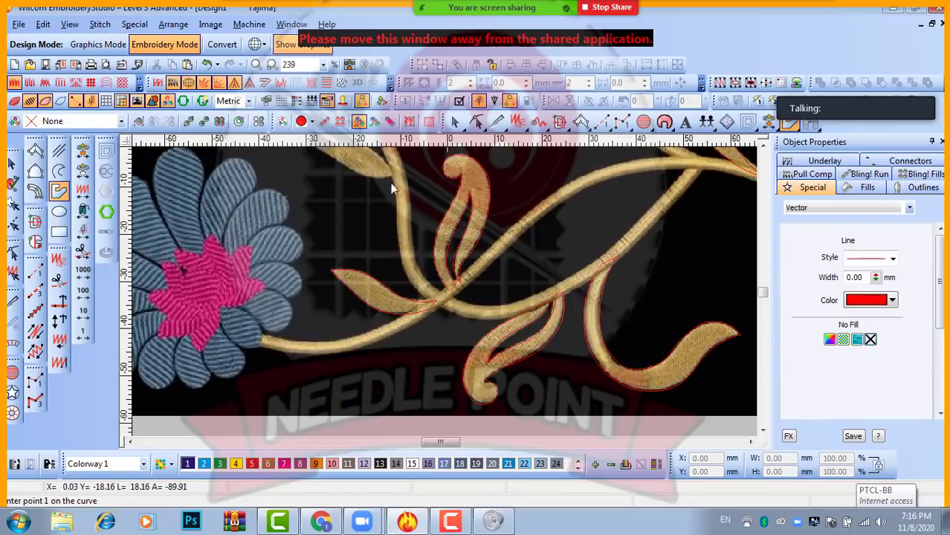
scroll(445, 296, down, 1)
scroll(408, 327, up, 1)
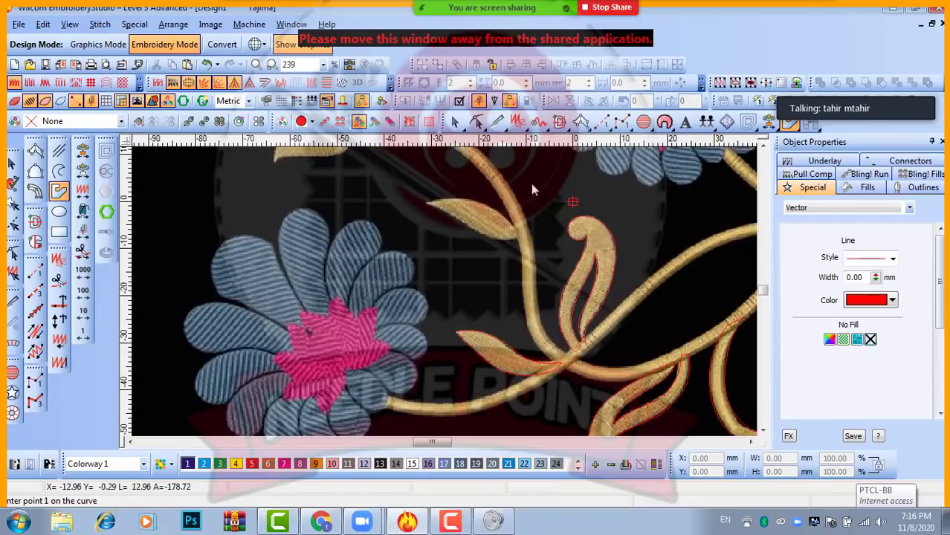
scroll(506, 221, up, 1)
click(472, 321)
click(435, 283)
click(370, 256)
click(285, 266)
click(339, 290)
click(422, 336)
click(479, 334)
key(Return)
- Trace a closed outline around the upright pointed leaf on the upper stem beside the golden bud
scroll(394, 321, down, 1)
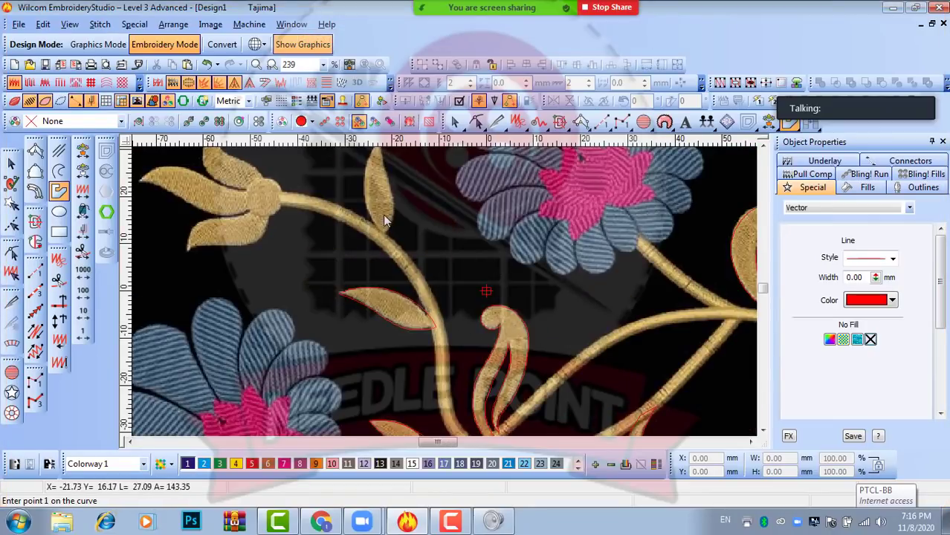
scroll(384, 219, up, 1)
click(444, 329)
click(465, 277)
click(444, 202)
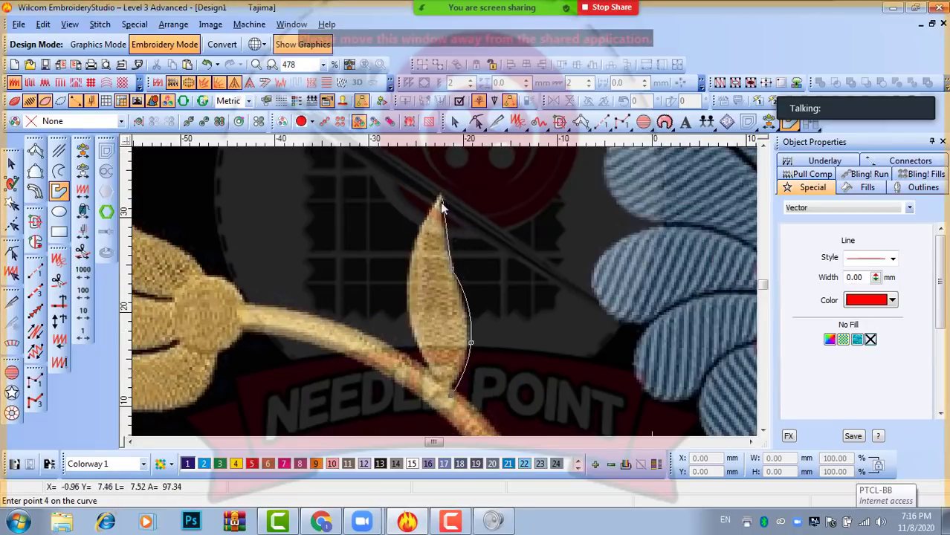
click(440, 194)
click(407, 279)
click(424, 297)
click(440, 326)
key(Return)
- Trace a closed outline around the golden bud's upper petal
scroll(258, 266, down, 1)
scroll(408, 271, up, 2)
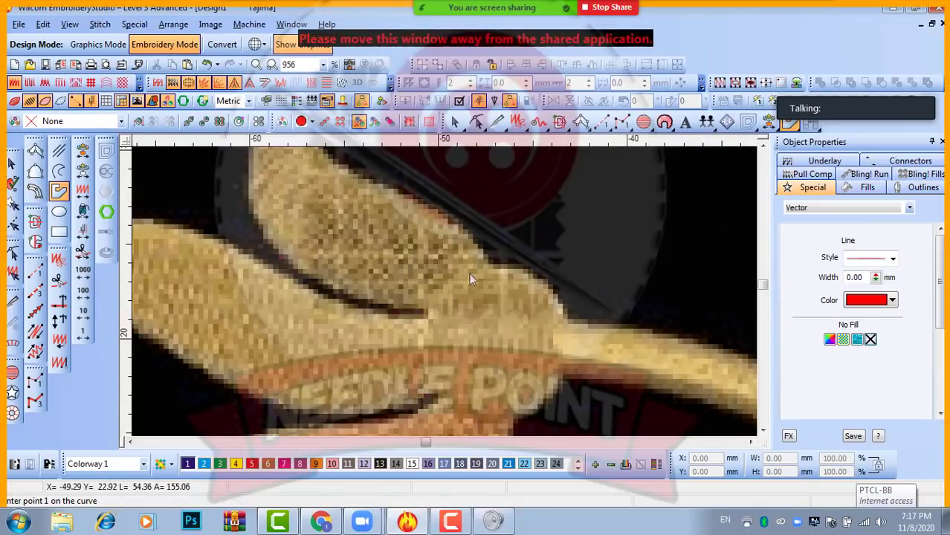
click(497, 285)
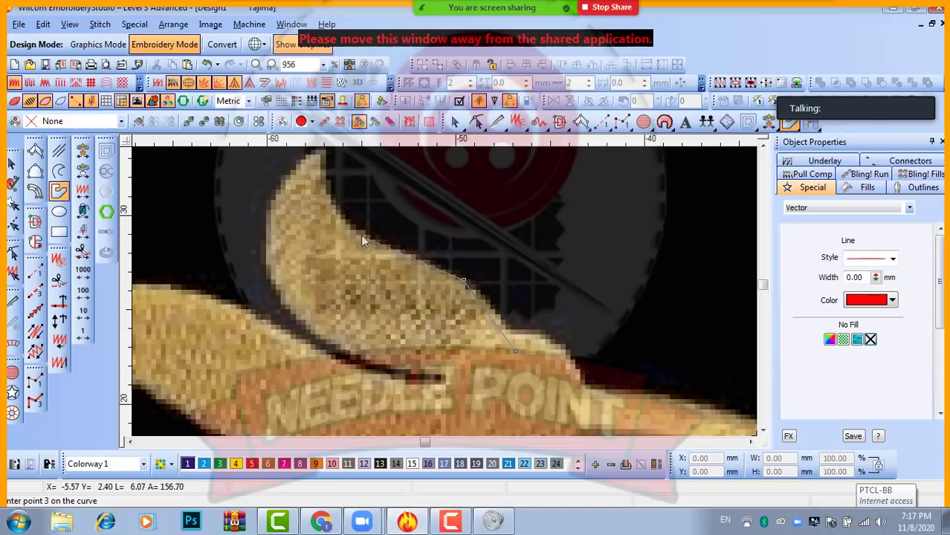
click(372, 239)
click(399, 265)
click(391, 219)
click(336, 291)
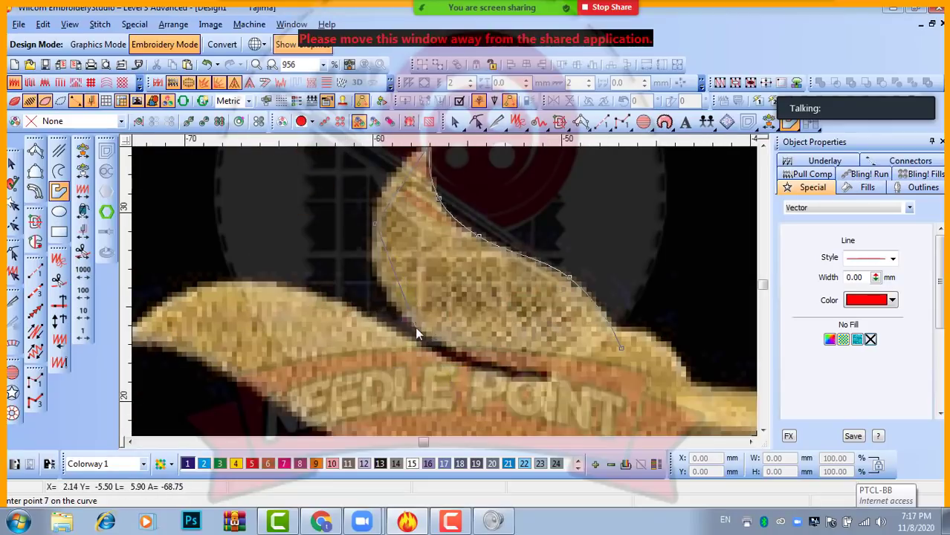
click(415, 330)
click(500, 305)
key(Return)
- Trace a closed outline around the golden bud's long middle petal
click(477, 322)
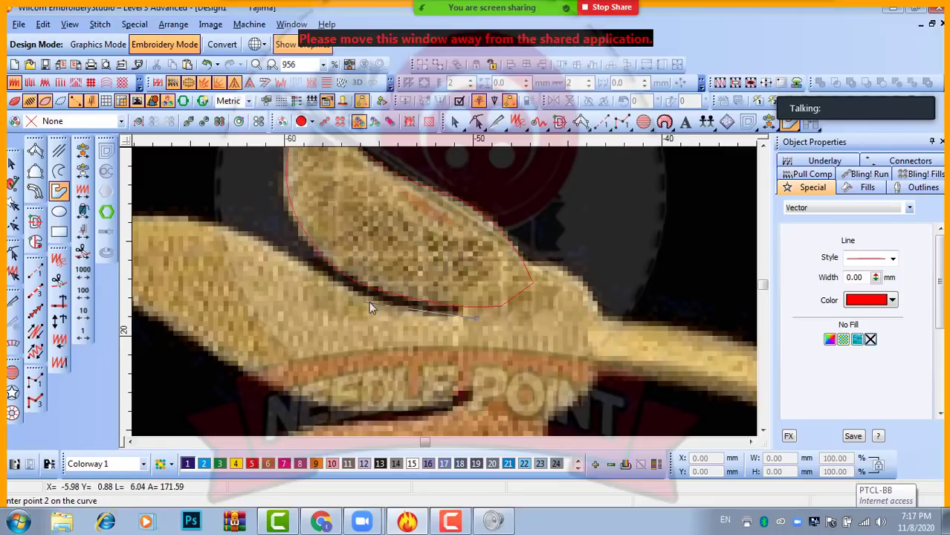
click(366, 301)
click(398, 278)
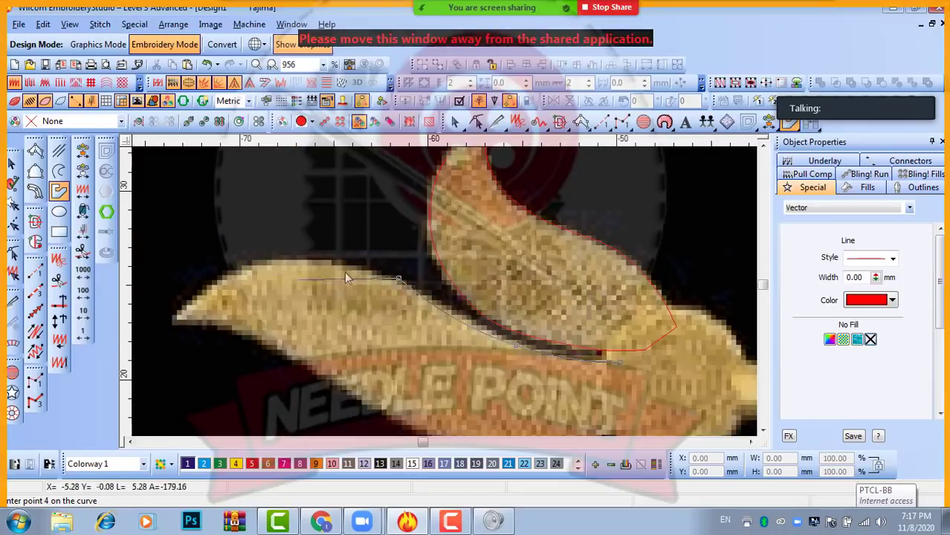
click(301, 256)
click(309, 315)
click(416, 341)
click(454, 333)
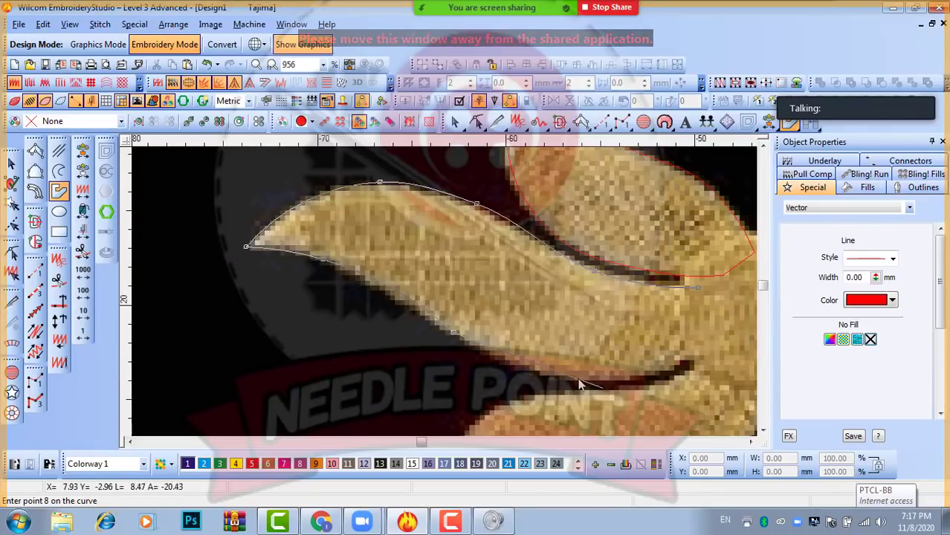
click(566, 381)
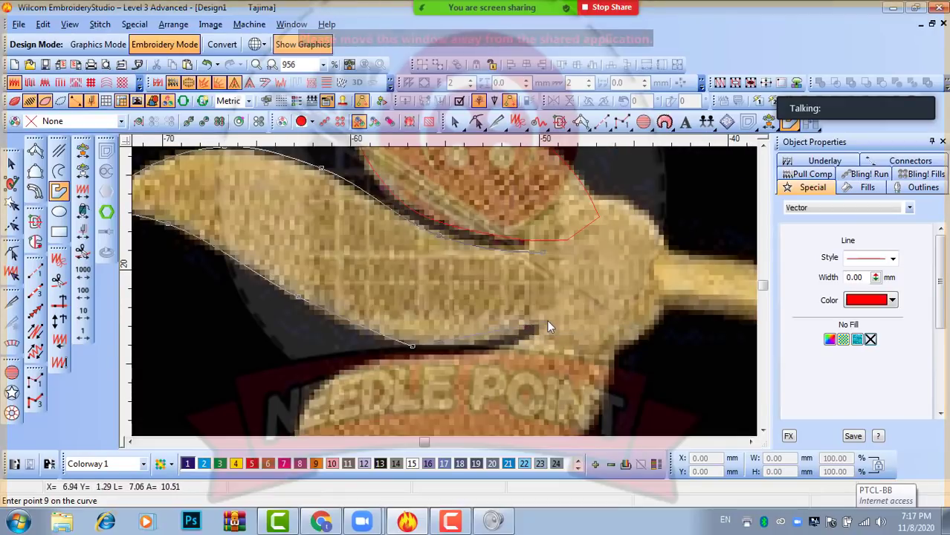
click(547, 314)
key(Return)
- Trace a closed outline around the golden bud's lower petal
click(549, 320)
click(485, 353)
right_click(358, 364)
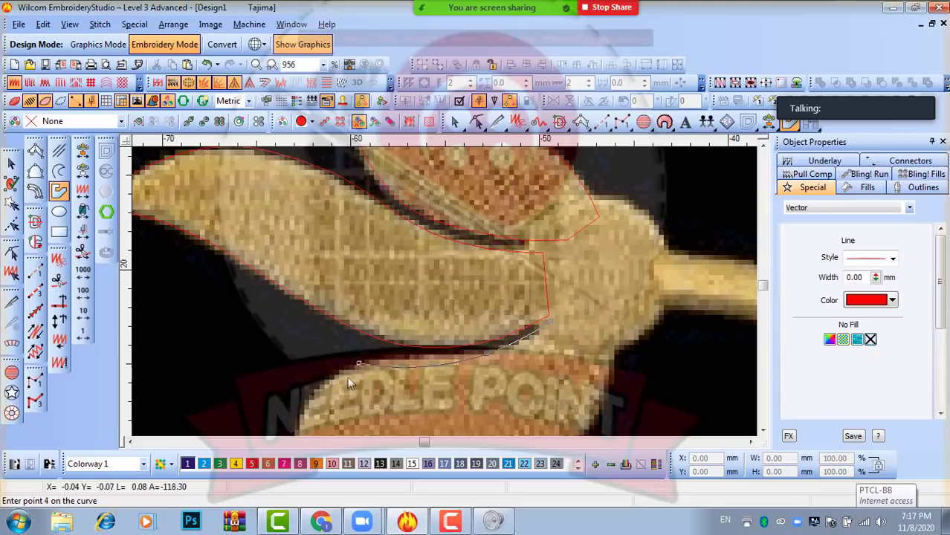
right_click(359, 356)
click(397, 362)
right_click(440, 339)
right_click(573, 340)
right_click(540, 297)
right_click(497, 311)
click(502, 251)
key(Return)
- Trace a closed rounded outline around the bud's base where the petals meet the stem
click(554, 199)
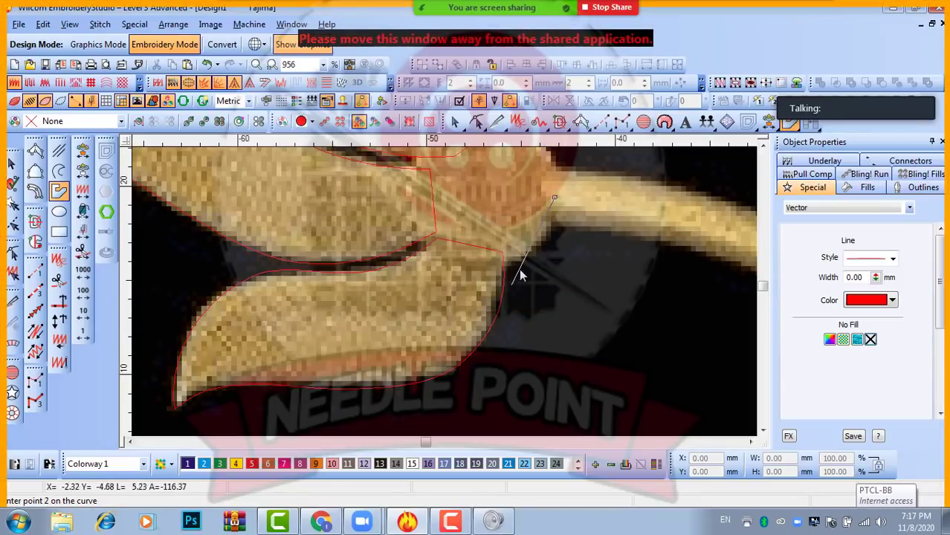
click(429, 215)
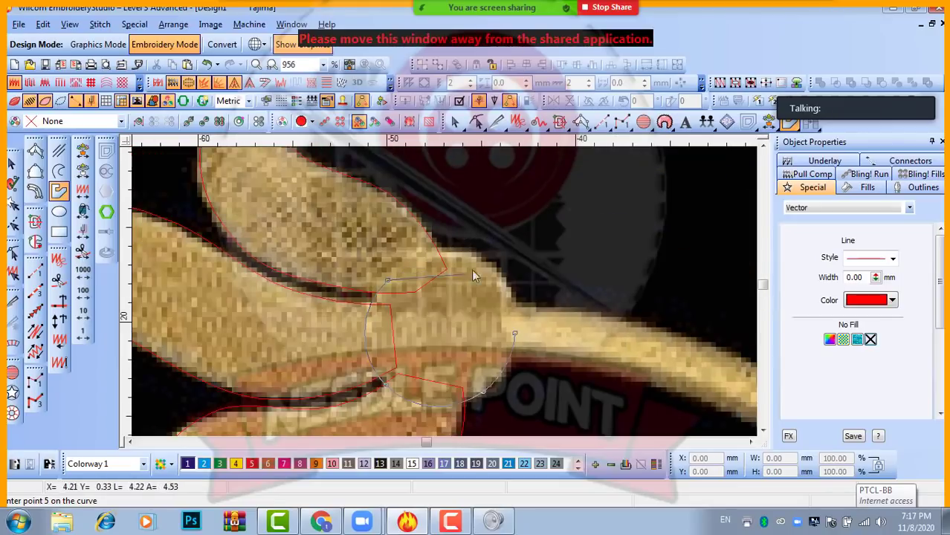
click(486, 267)
key(Return)
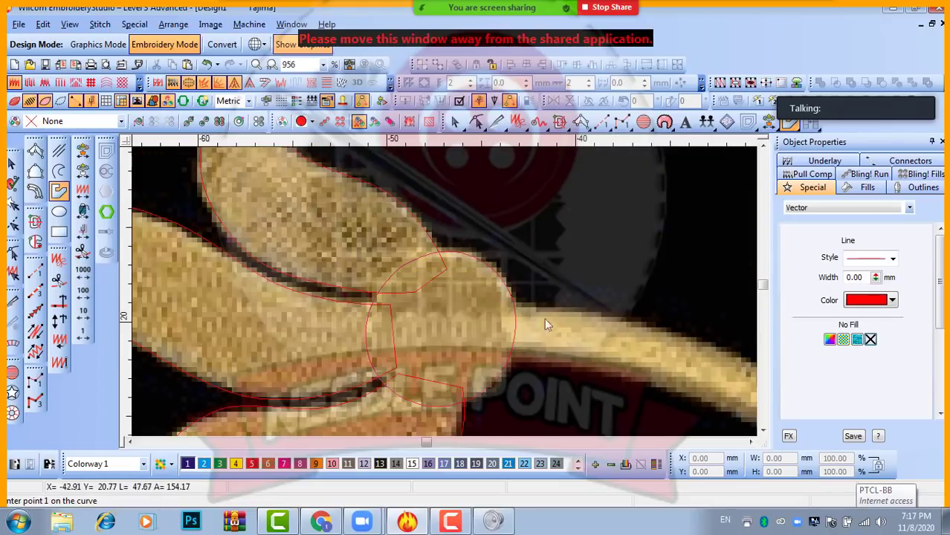
- Trace an open curve along the main stem's centre from the bud base through the stem crossing to the fork below the upper blue flower
scroll(525, 310, down, 8)
scroll(410, 313, up, 3)
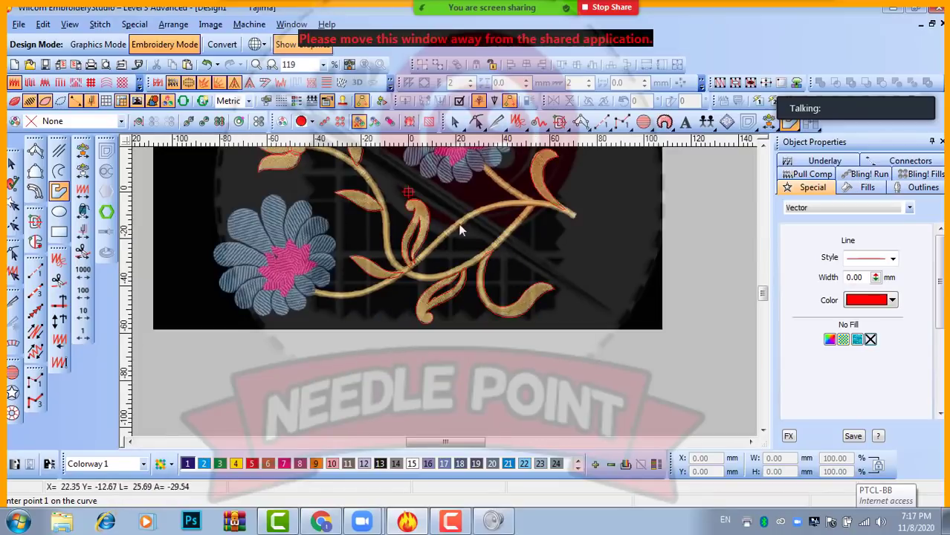
click(58, 171)
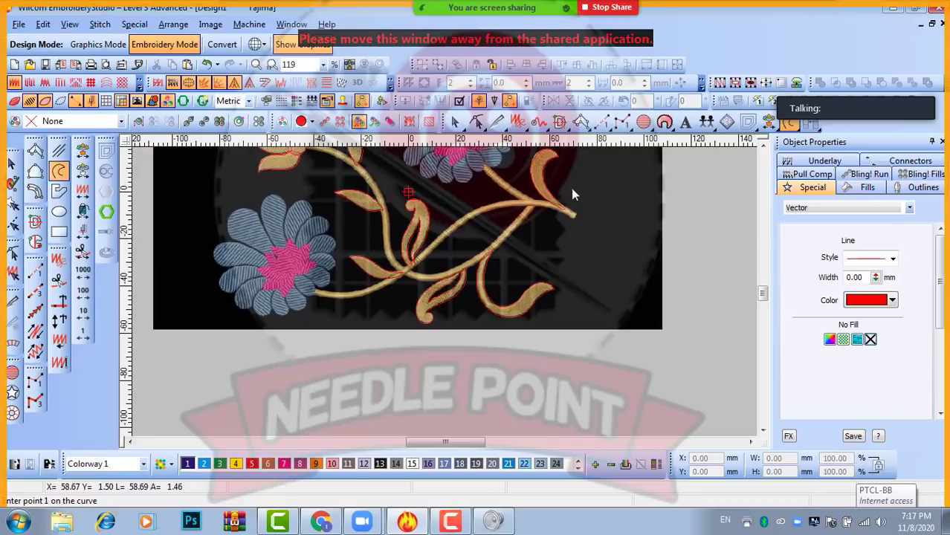
scroll(420, 262, down, 2)
scroll(459, 289, up, 6)
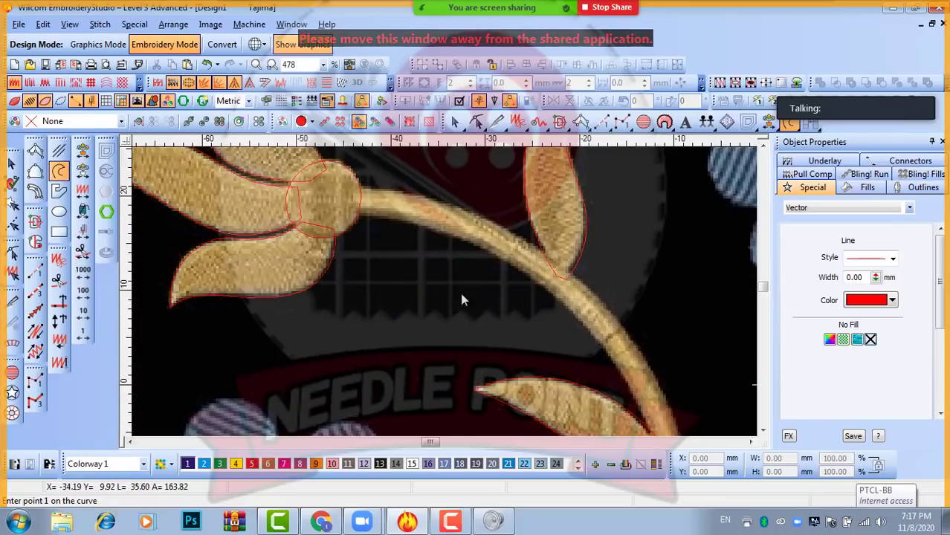
click(358, 206)
click(538, 263)
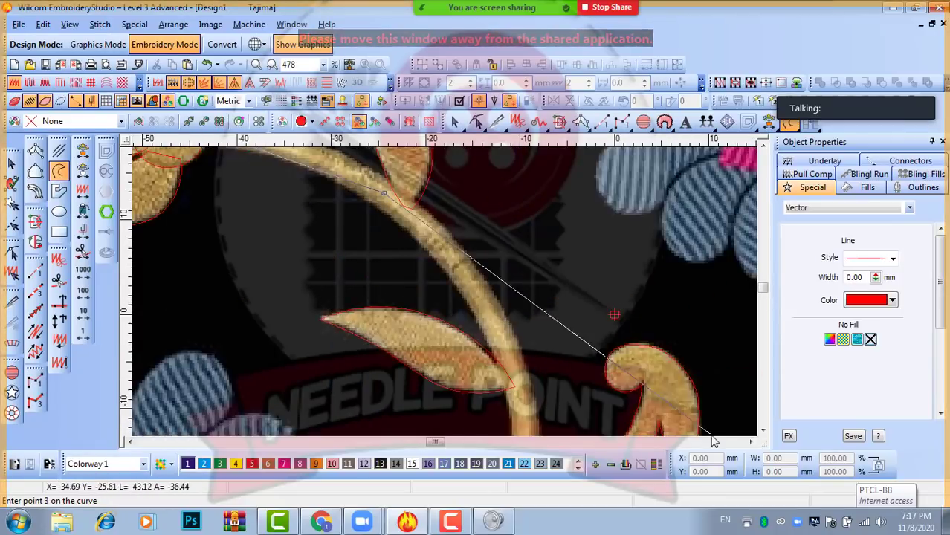
click(377, 288)
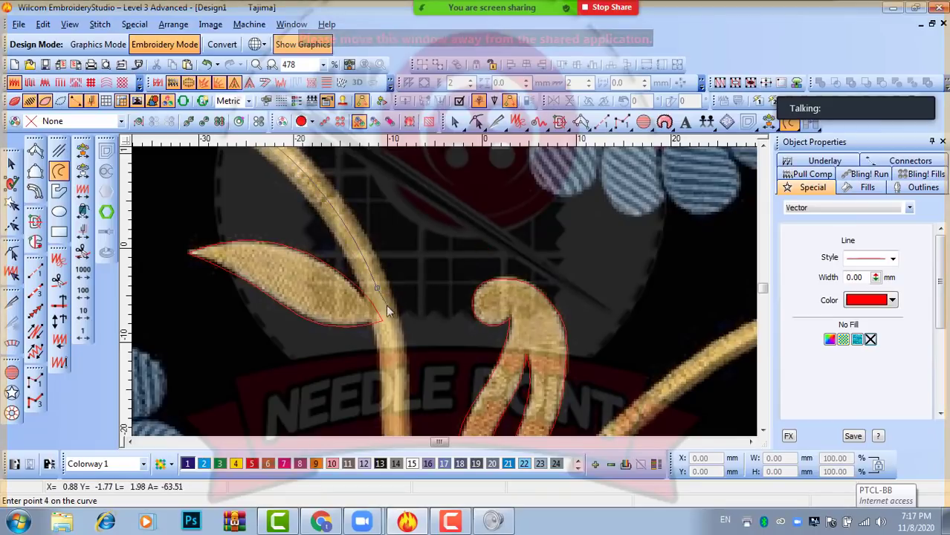
click(429, 286)
click(448, 379)
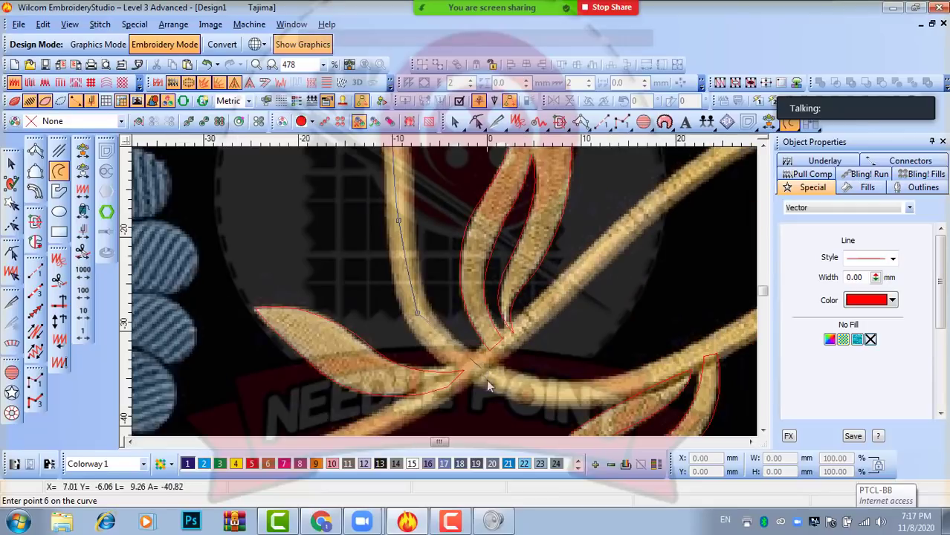
click(475, 369)
click(476, 327)
click(603, 263)
click(598, 226)
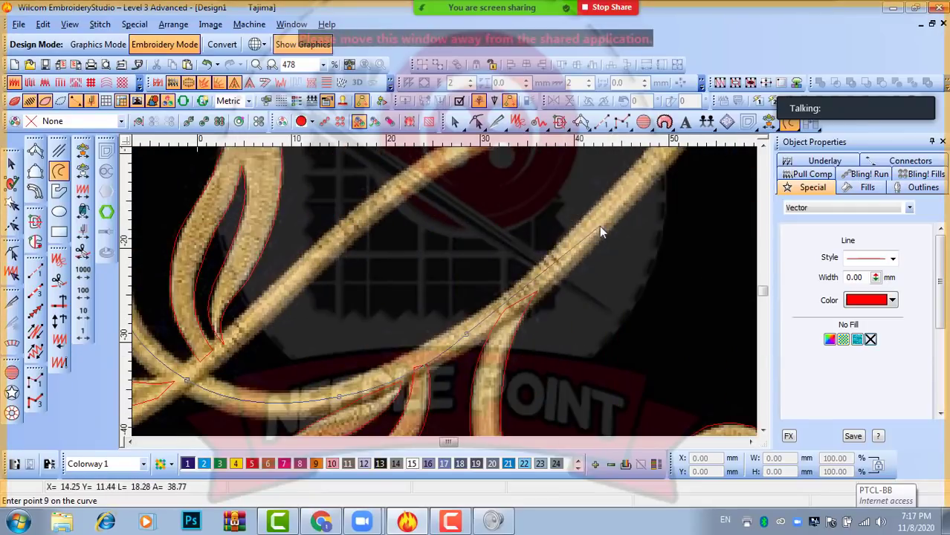
click(455, 313)
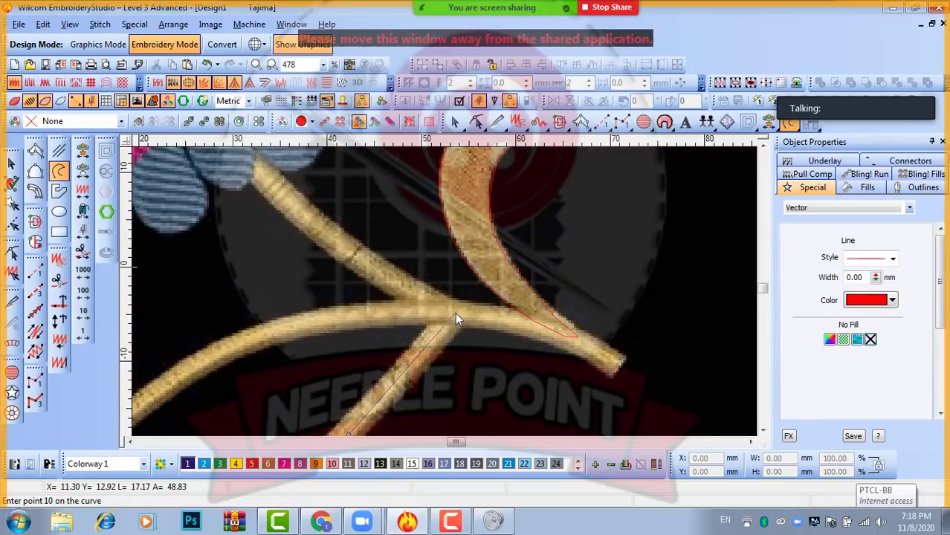
key(Return)
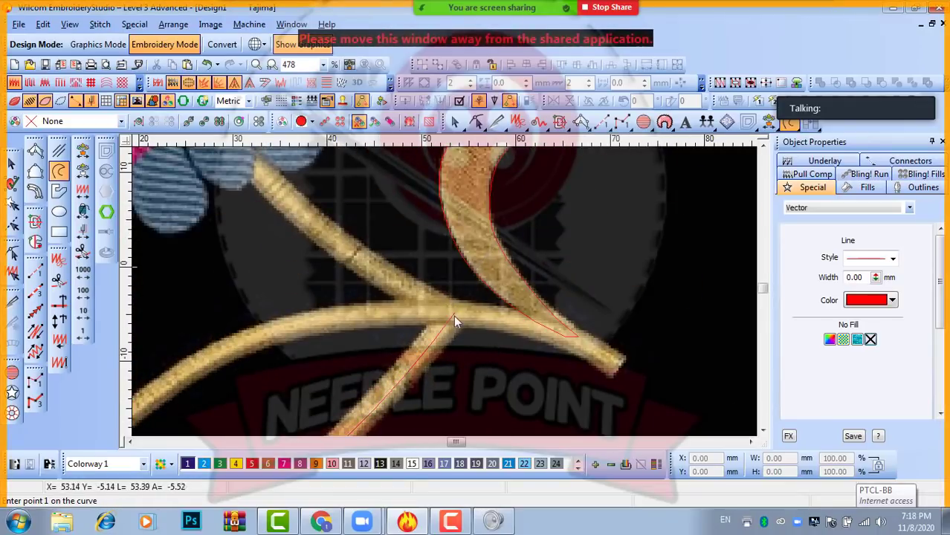
- Trace an open curve along the short stem from the fork up to the upper blue flower
click(457, 314)
click(354, 258)
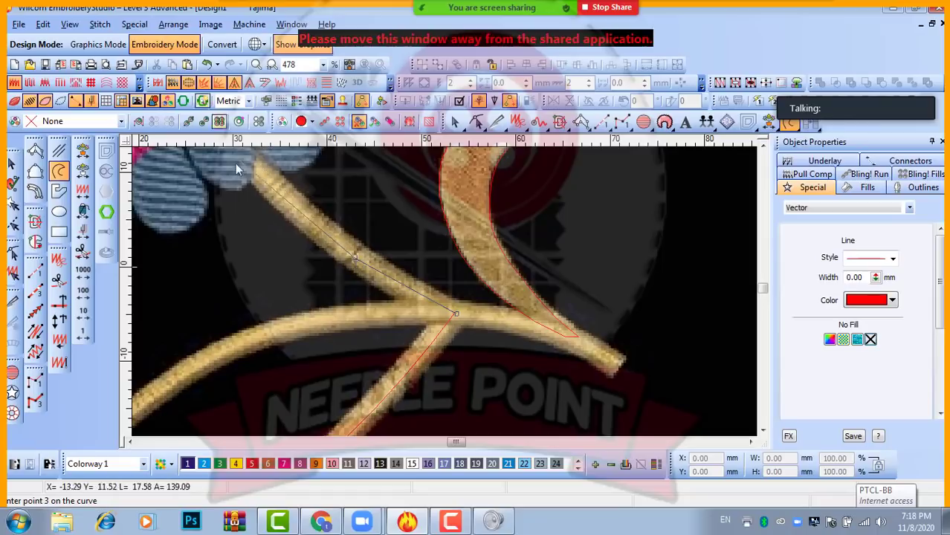
click(338, 221)
key(Return)
- Trace an open curve along the long stem from its cut right tip through the crossing to the lower-left blue flower
scroll(424, 270, down, 2)
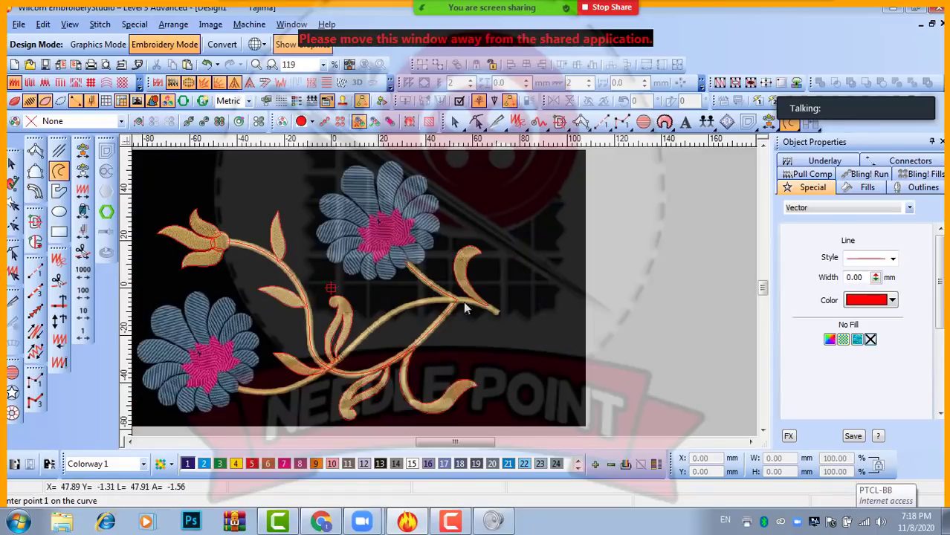
scroll(473, 313, up, 2)
click(492, 293)
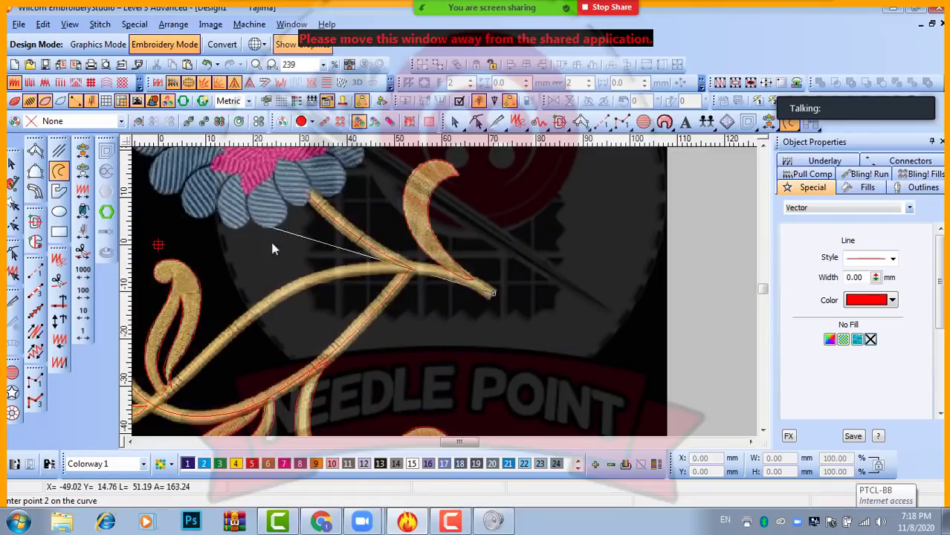
click(430, 271)
scroll(339, 322, down, 1)
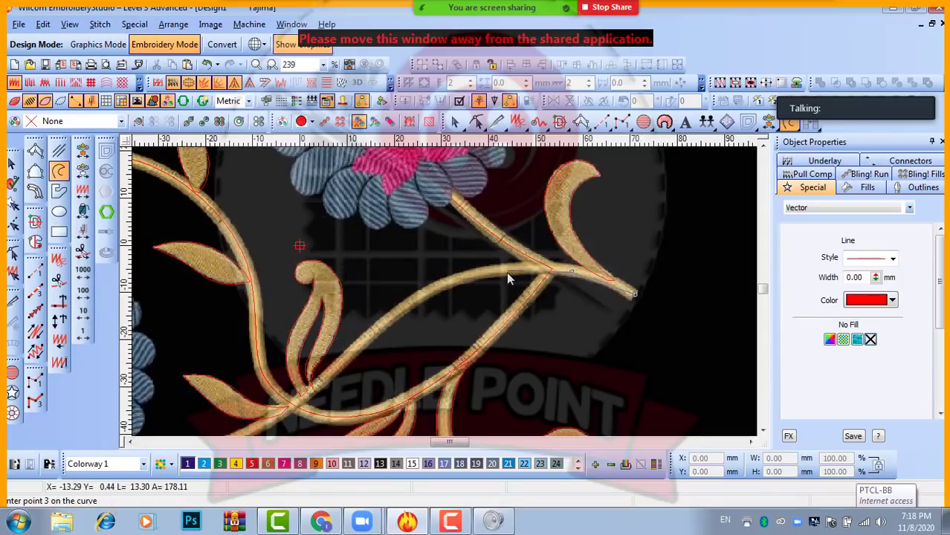
scroll(507, 270, up, 2)
right_click(440, 278)
right_click(267, 338)
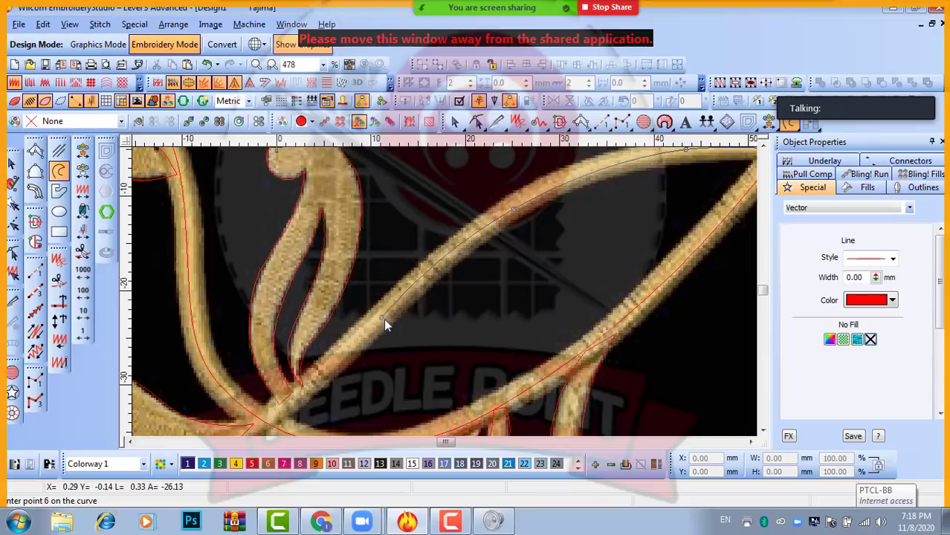
right_click(383, 322)
right_click(394, 307)
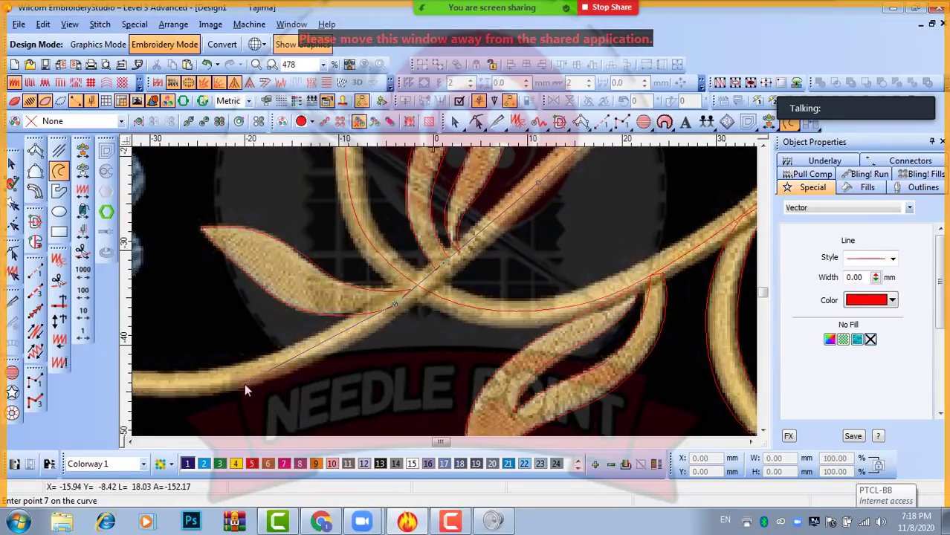
right_click(245, 376)
right_click(344, 296)
key(Return)
- Leave curve drawing for object selection and clear the current selection
scroll(445, 294, down, 1)
scroll(446, 296, down, 1)
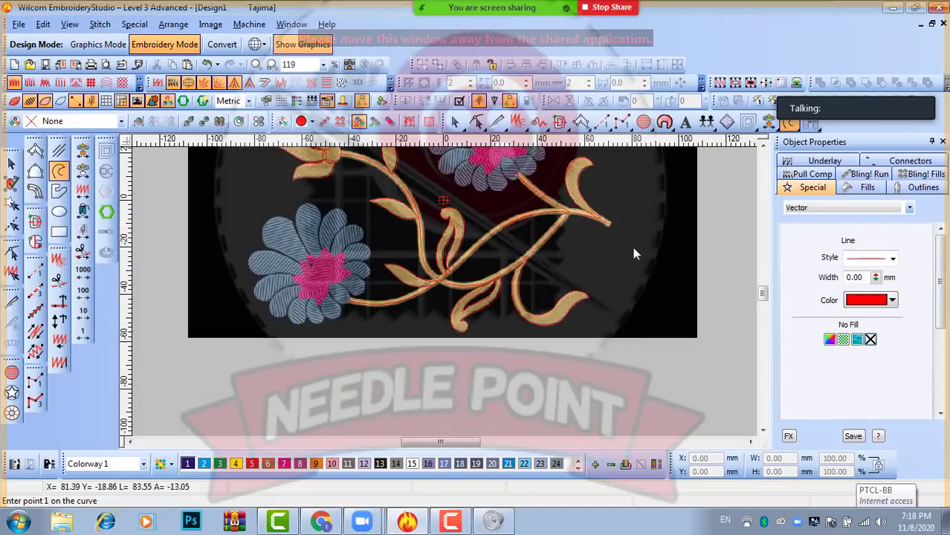
click(11, 164)
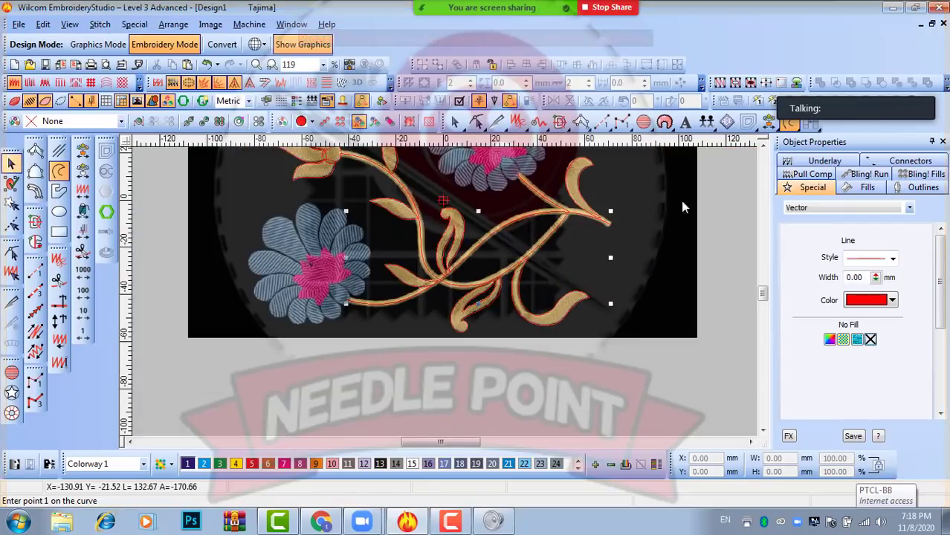
scroll(404, 267, down, 1)
key(z)
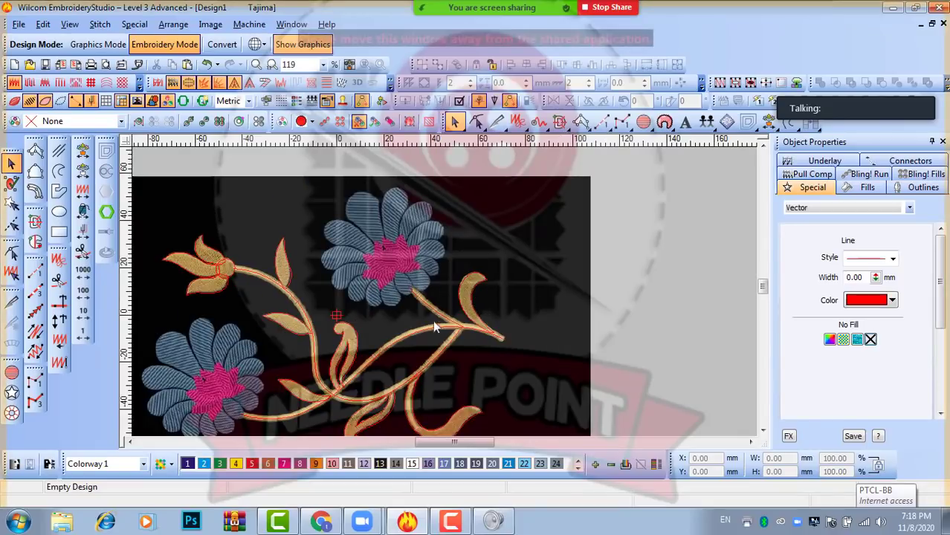
click(434, 312)
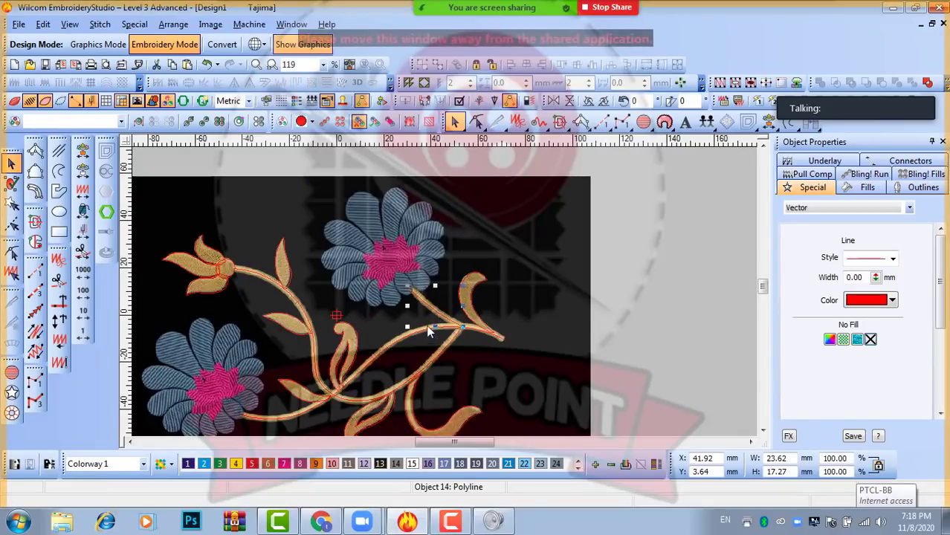
click(427, 332)
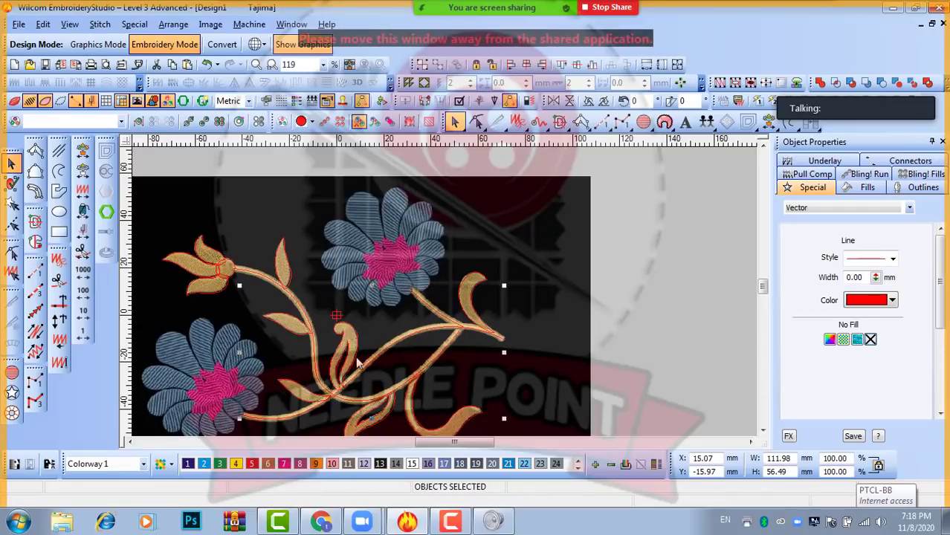
click(645, 331)
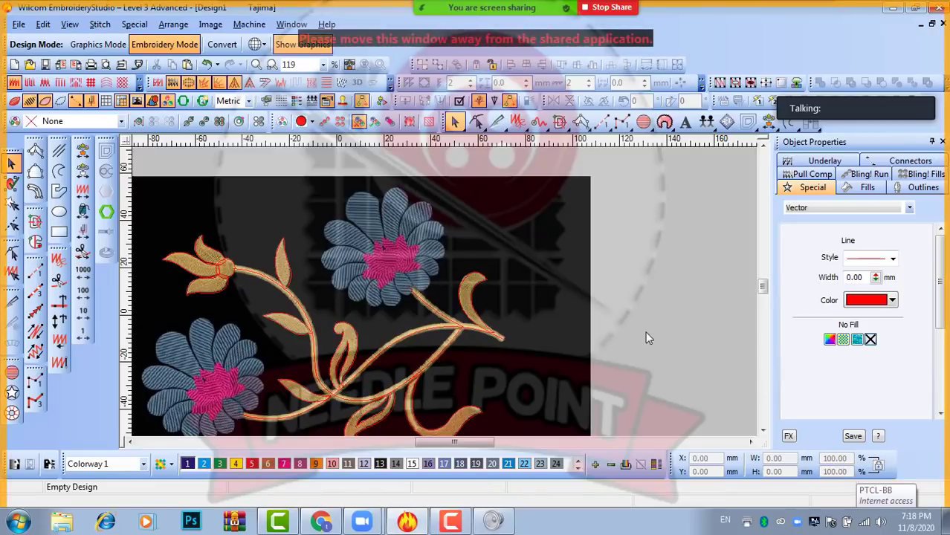
- Select the three open stem curves, set their line width to 3 mm, and deselect them
click(436, 315)
click(418, 333)
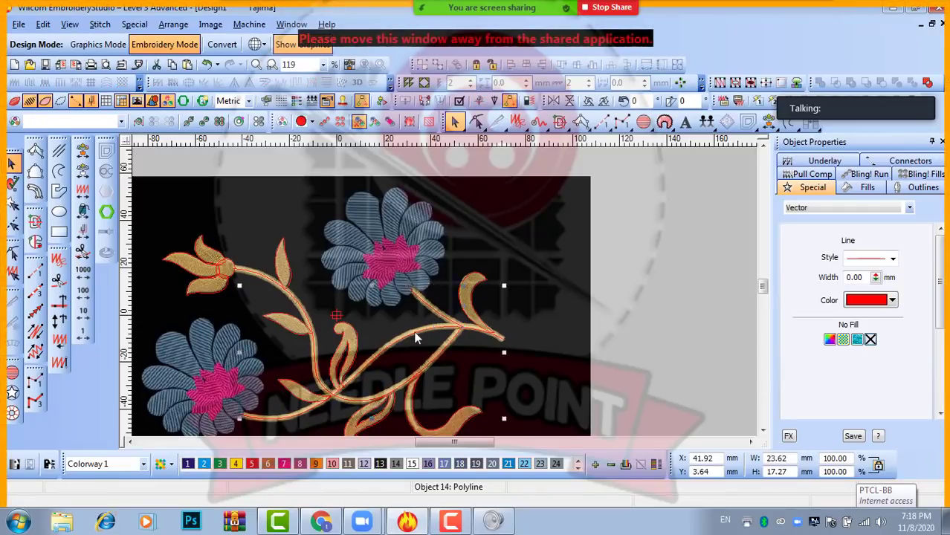
ctrl+click(361, 398)
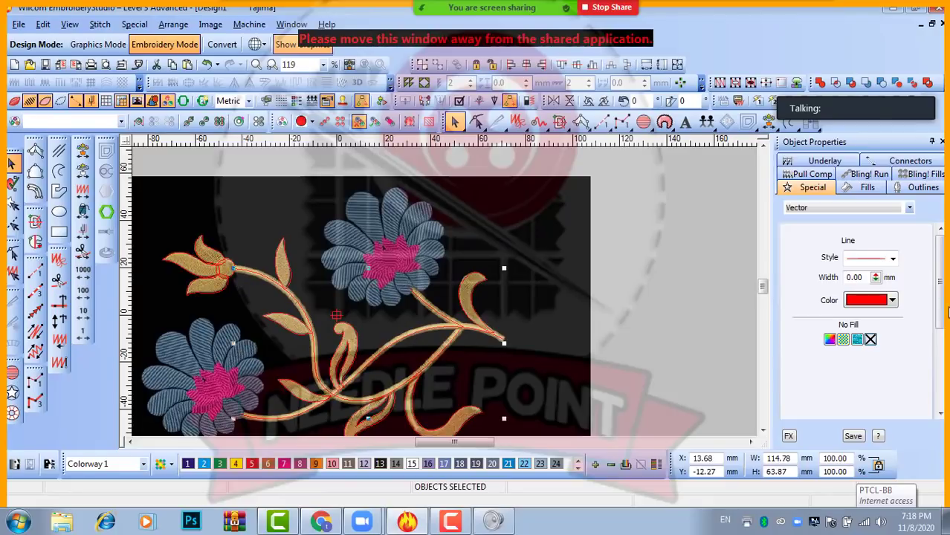
double_click(855, 278)
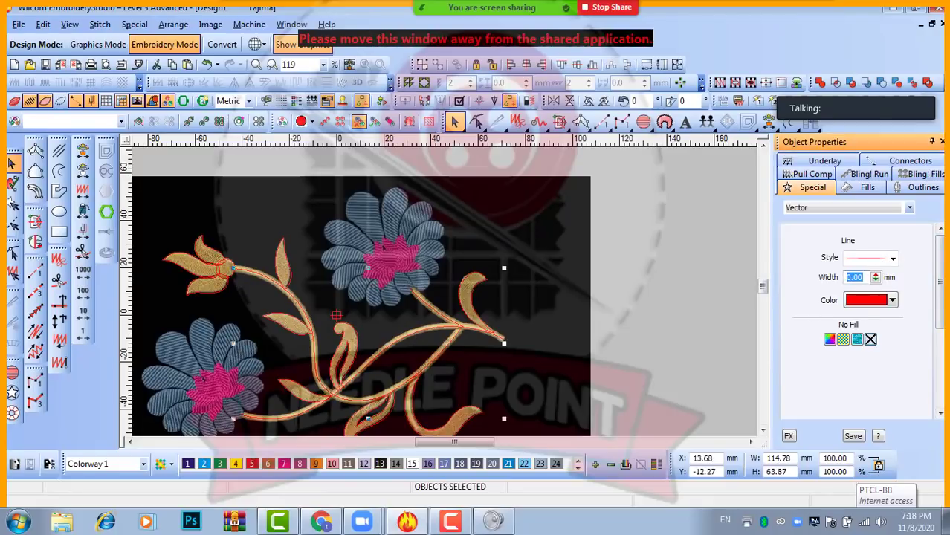
text(3)
key(Return)
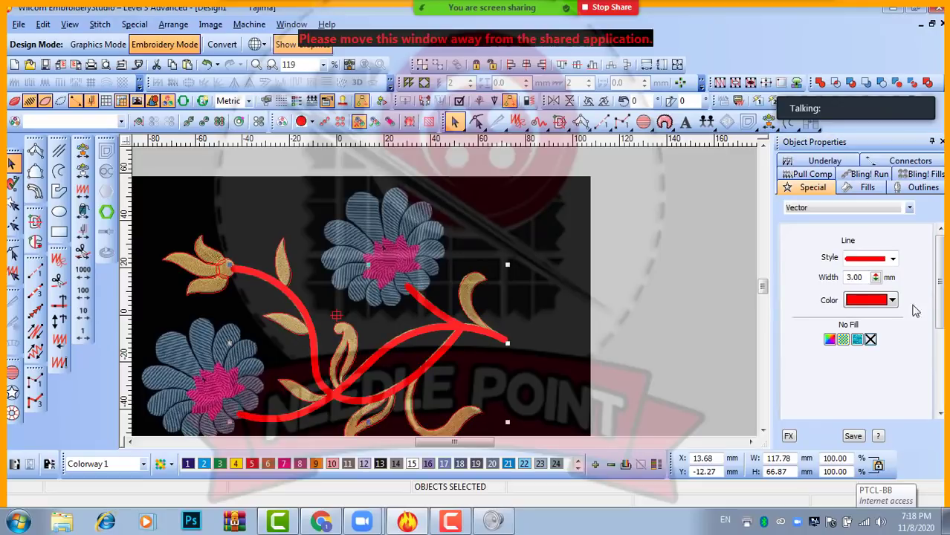
click(603, 297)
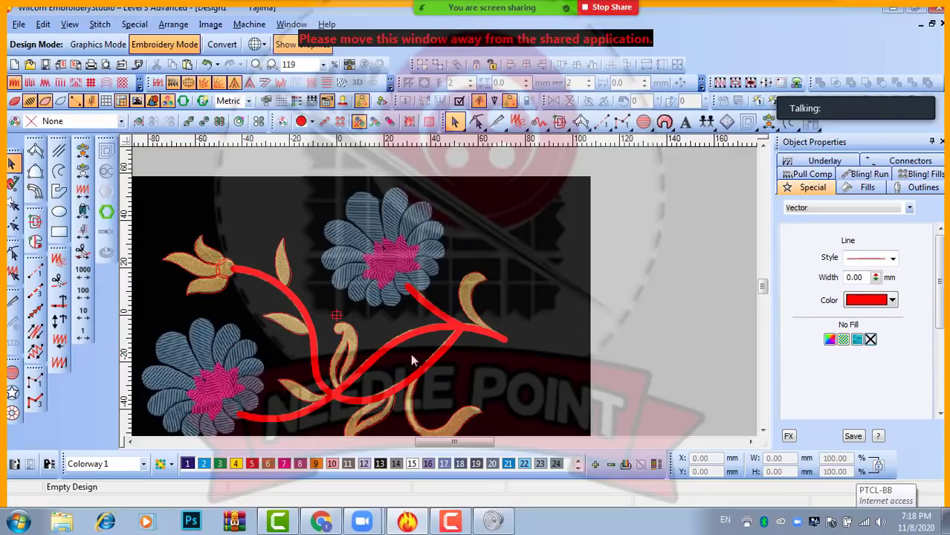
scroll(439, 297, up, 2)
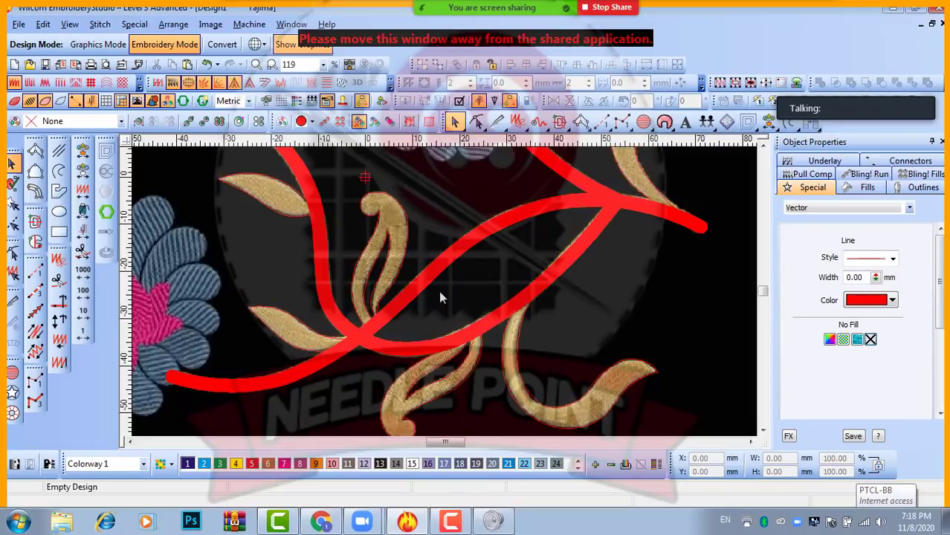
- Fill the two curled leaves above and below the stem crossing with solid yellow and deselect them
click(404, 256)
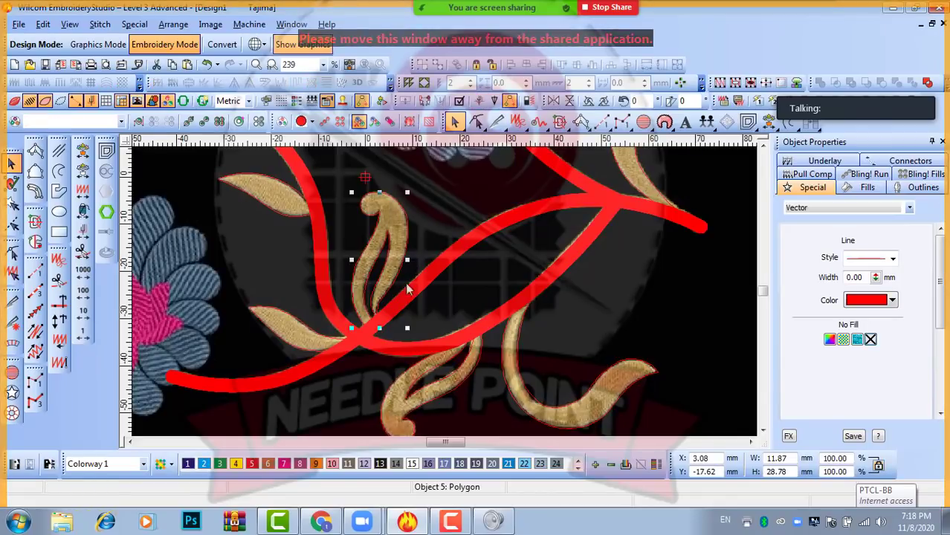
ctrl+click(416, 368)
click(832, 339)
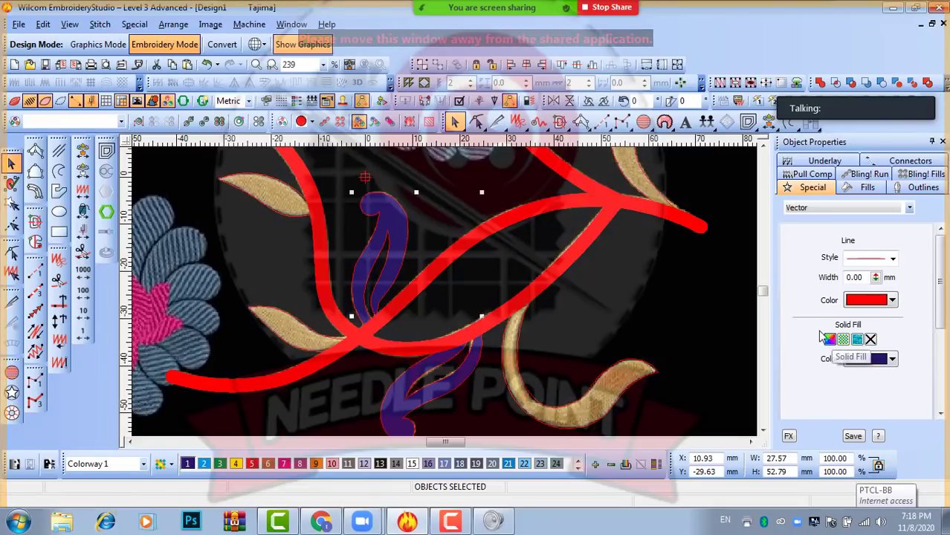
click(867, 361)
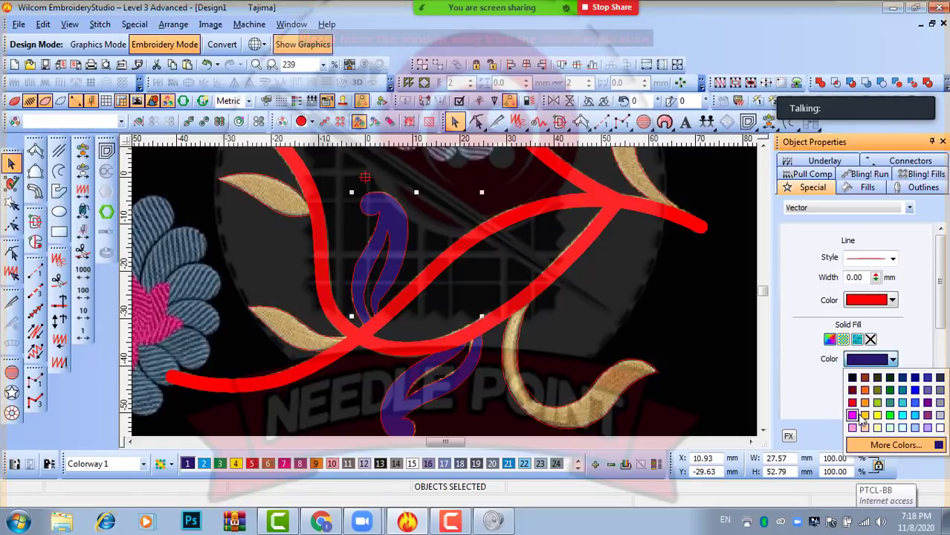
click(877, 415)
click(558, 317)
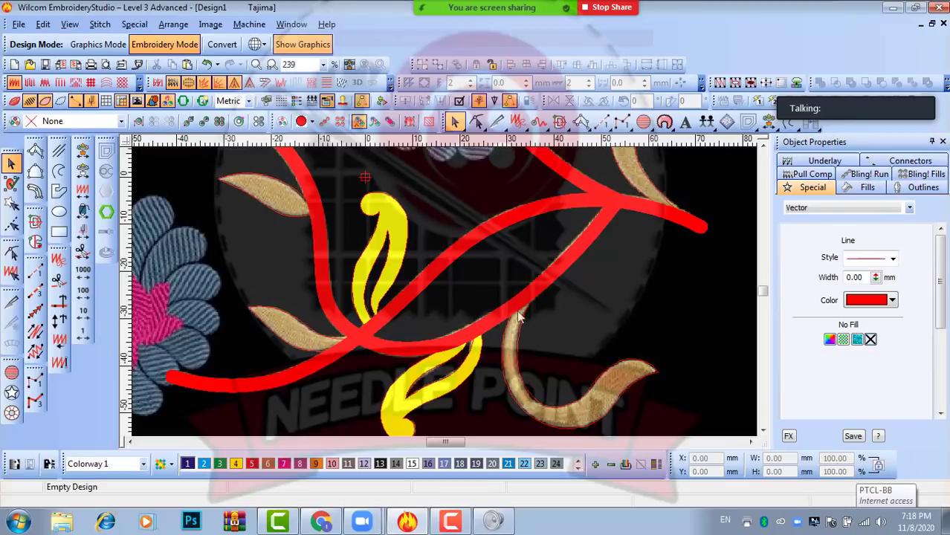
- Select the three petals of the bud, give them a solid yellow fill, and deselect them
scroll(550, 317, down, 3)
scroll(397, 258, up, 3)
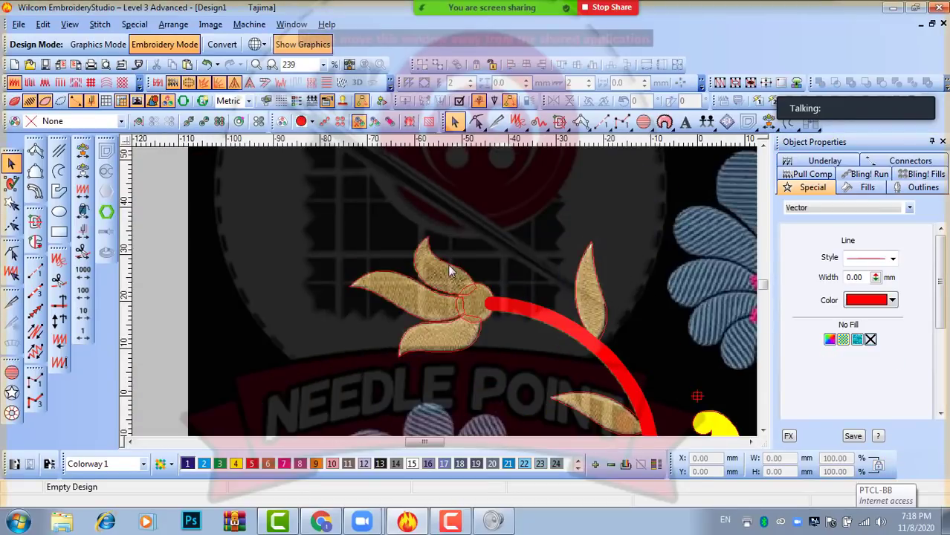
click(447, 266)
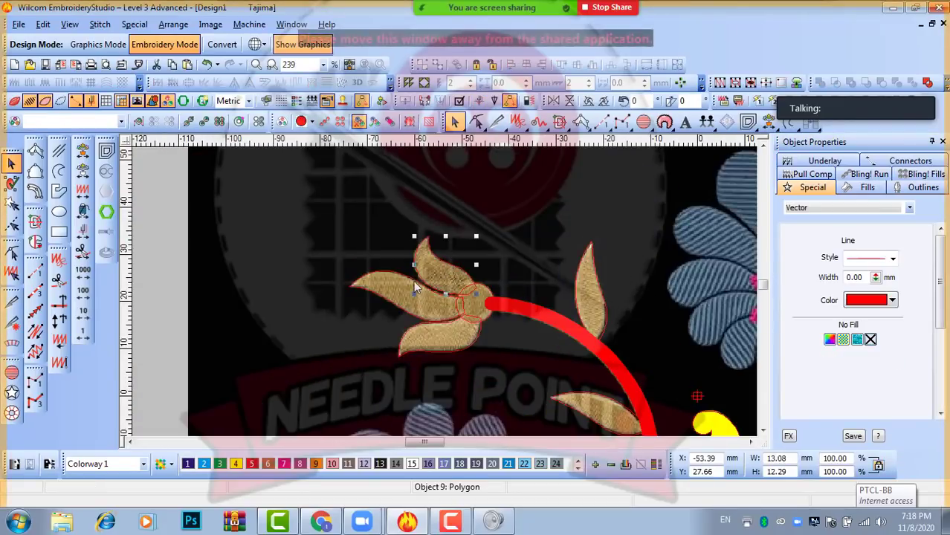
ctrl+click(414, 334)
ctrl+click(423, 334)
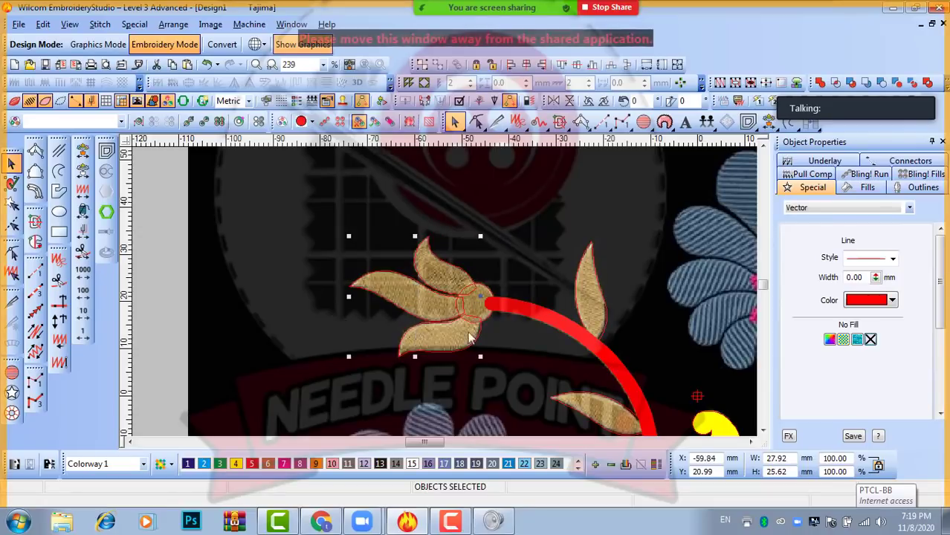
click(830, 340)
click(892, 359)
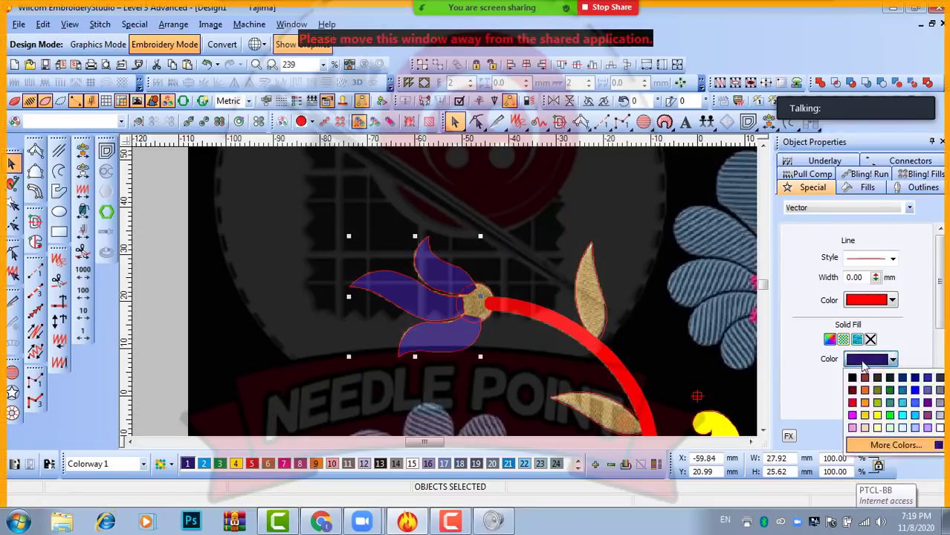
click(876, 416)
click(652, 343)
- Fill the round base of the bud, where it meets the stem, with solid red
scroll(653, 340, down, 2)
scroll(306, 273, up, 1)
scroll(306, 278, up, 1)
click(407, 217)
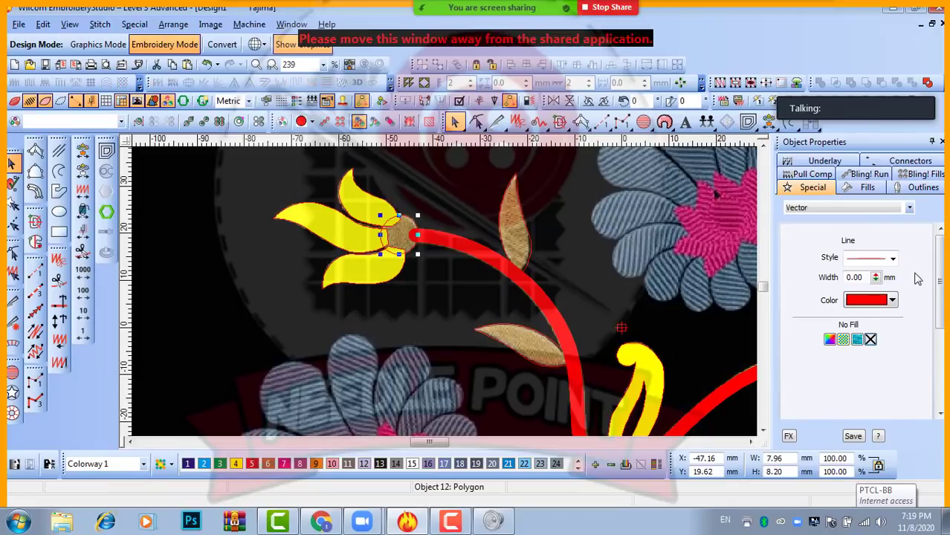
click(828, 339)
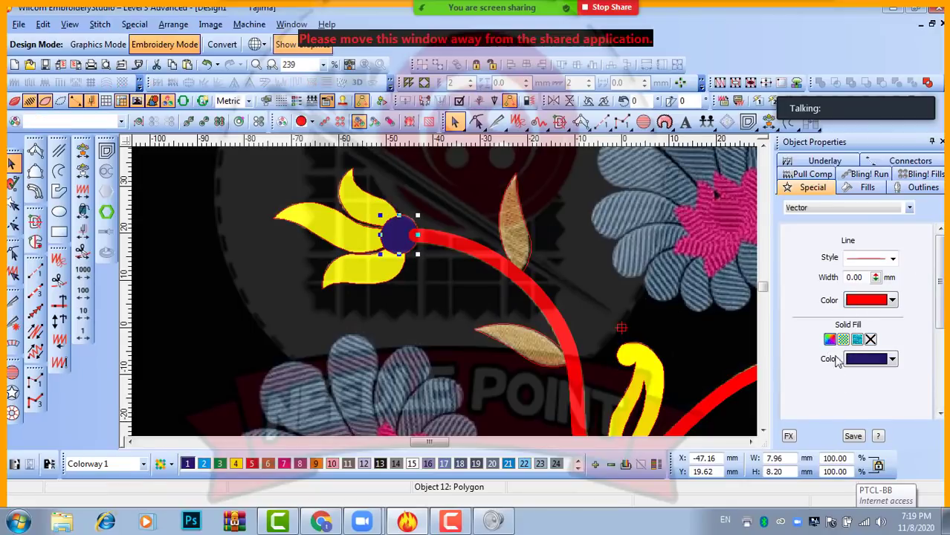
click(868, 362)
click(853, 403)
click(589, 260)
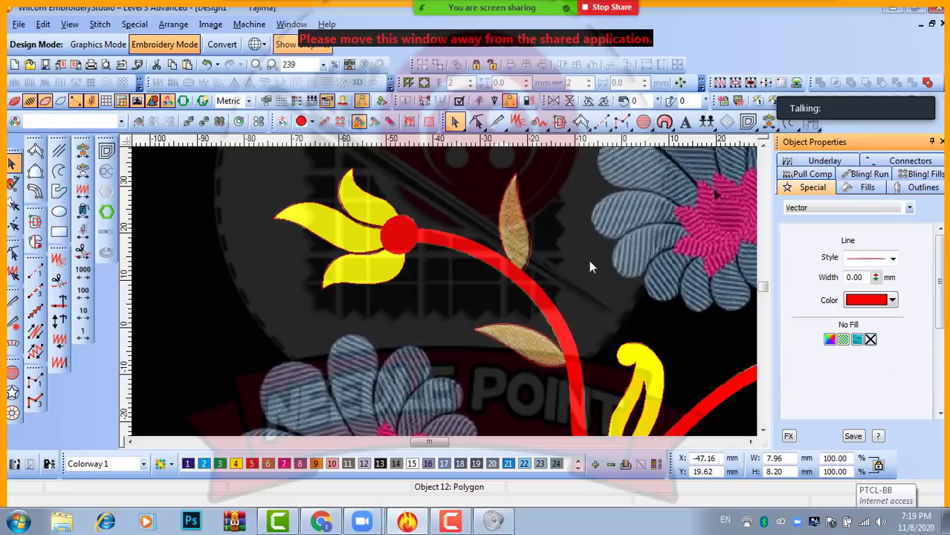
- Fill the curved leaf above the forked stem's right end with solid yellow and deselect it
scroll(588, 260, down, 2)
scroll(449, 355, up, 1)
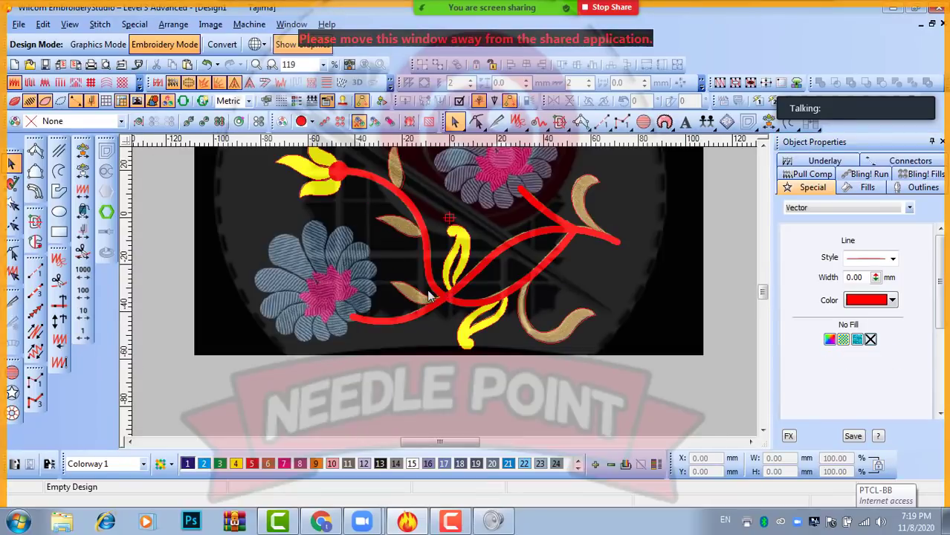
click(589, 214)
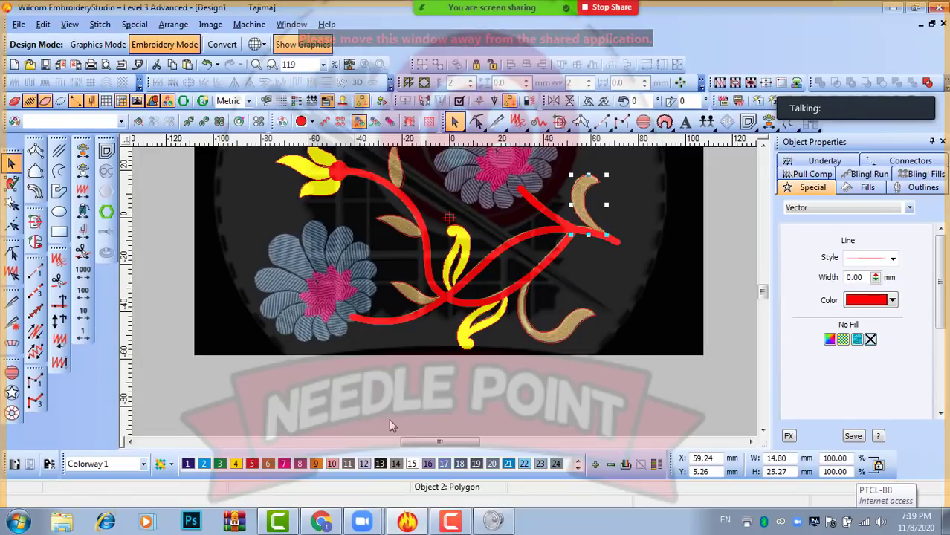
click(842, 339)
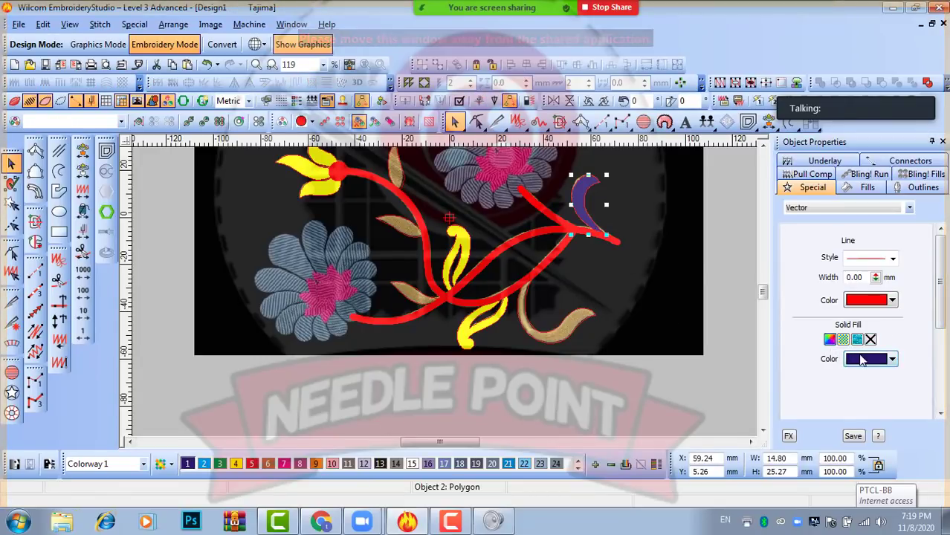
click(892, 359)
click(876, 415)
click(605, 361)
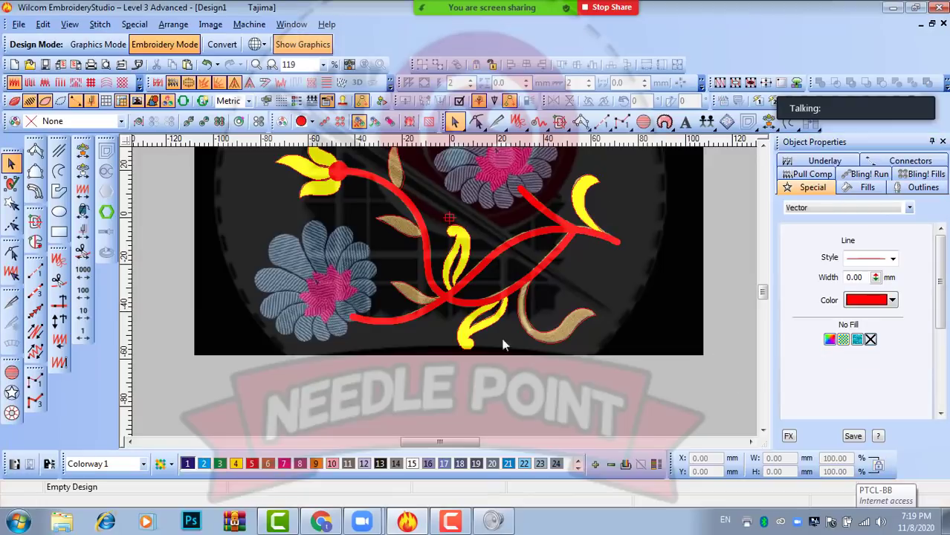
- Fill the three small leaves along the bud stem and crossing, plus the large hooked leaf, with solid red
click(400, 239)
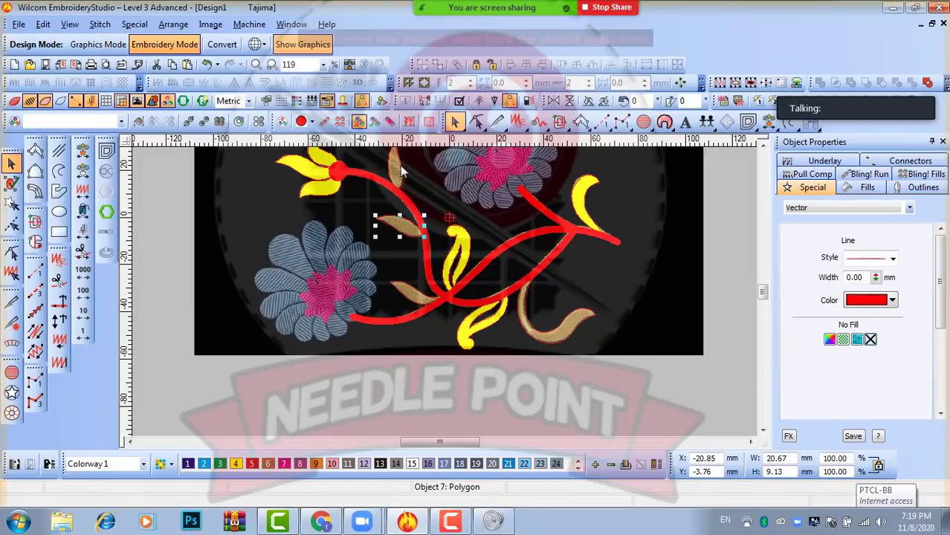
click(416, 289)
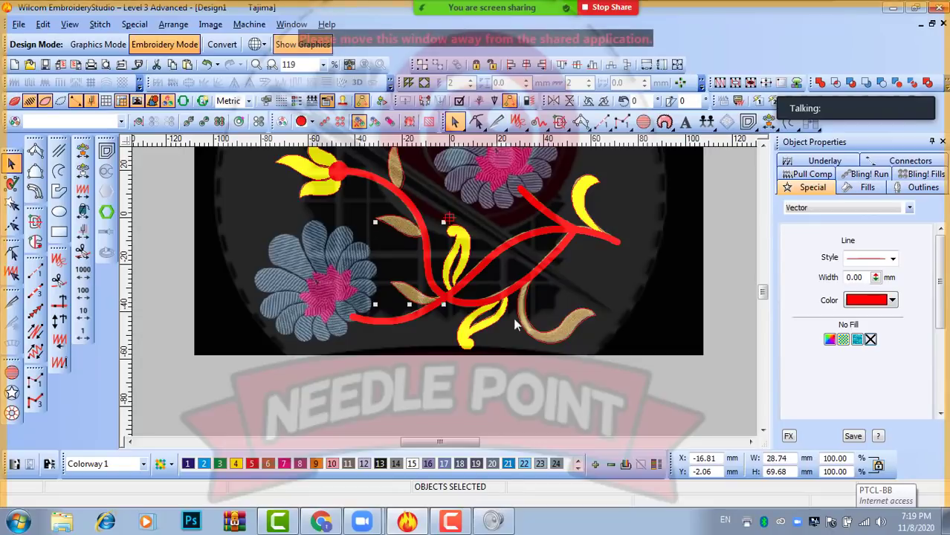
ctrl+click(574, 316)
click(830, 339)
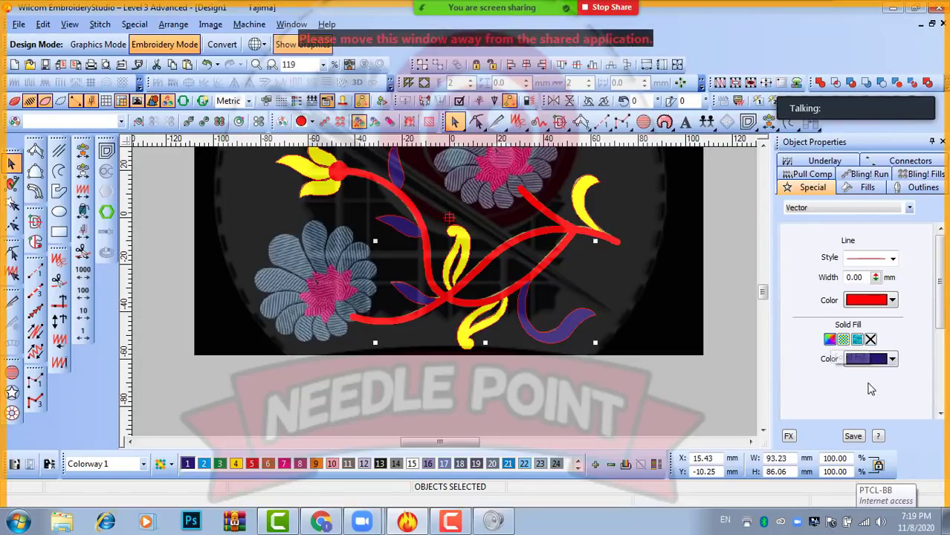
click(869, 359)
click(852, 402)
click(628, 420)
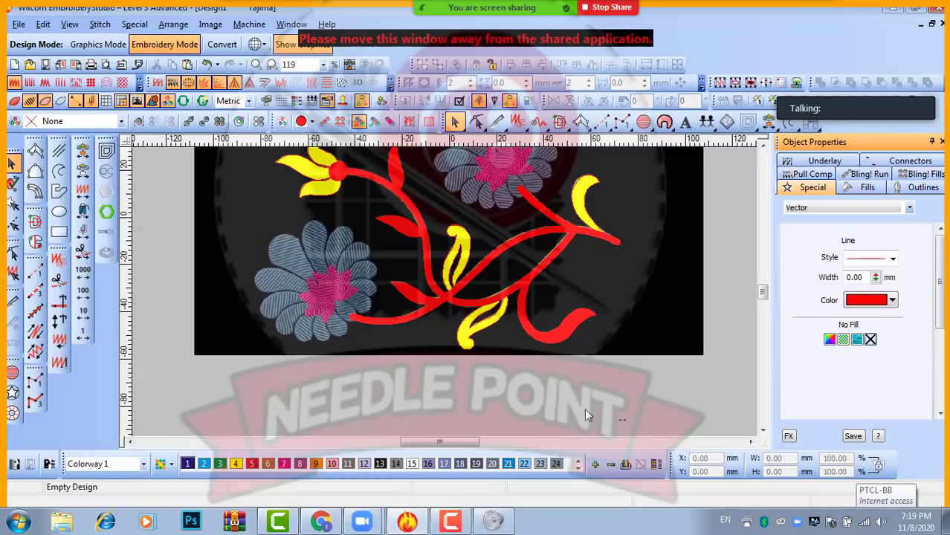
- Convert the yellow leaf above the stem's right end to a Fusion Fill stitch object in thread colour 4, yellow
scroll(465, 311, down, 1)
scroll(386, 245, up, 1)
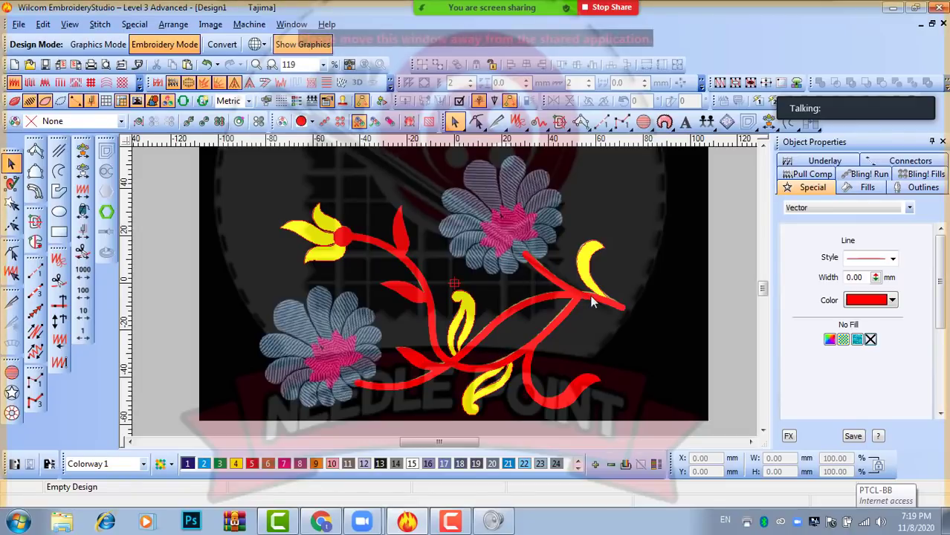
click(587, 260)
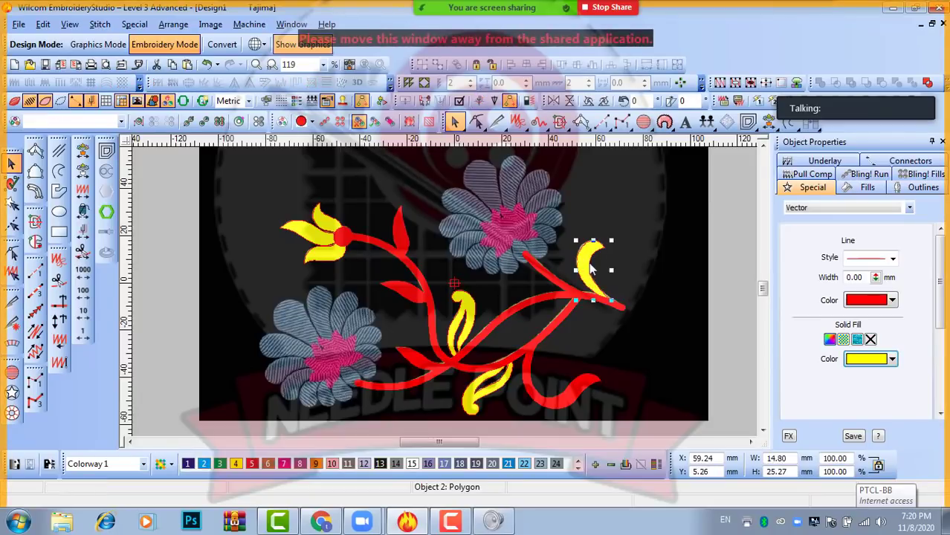
click(35, 222)
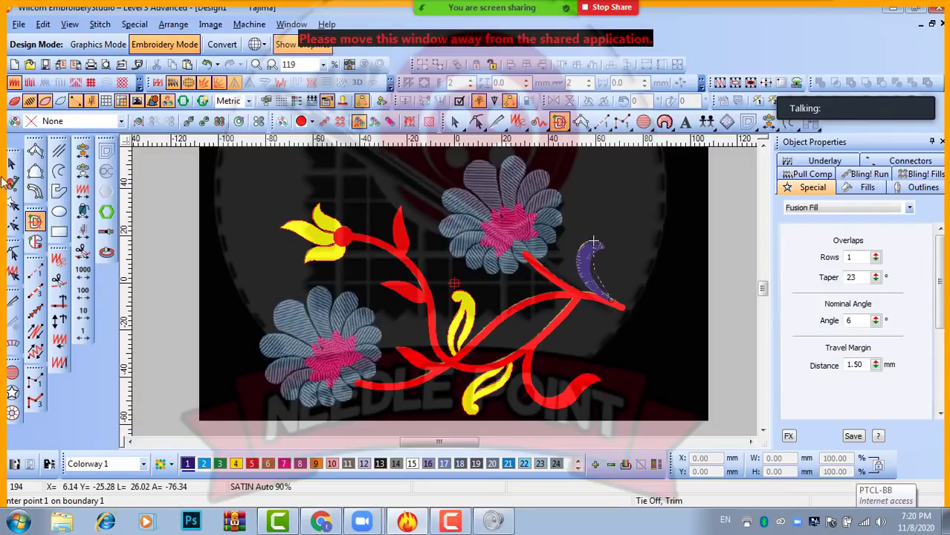
click(13, 166)
click(237, 463)
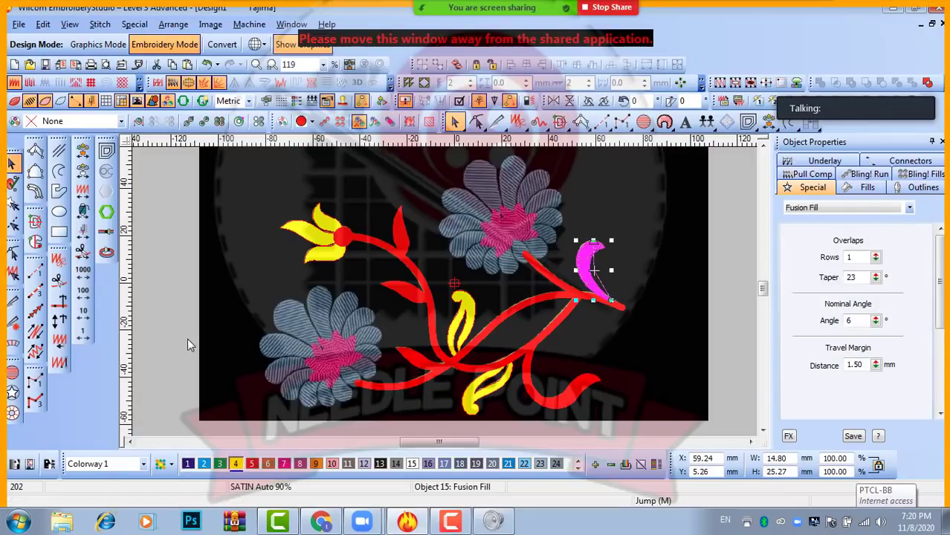
- Draw a horizontal run-stitch line about 40 mm long below the stem's right end and delete it again
click(34, 273)
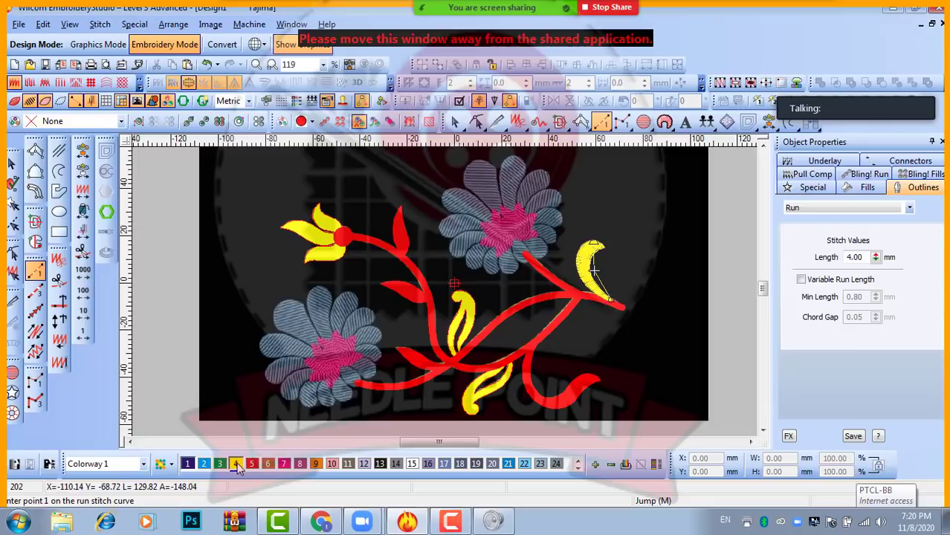
click(613, 352)
click(706, 353)
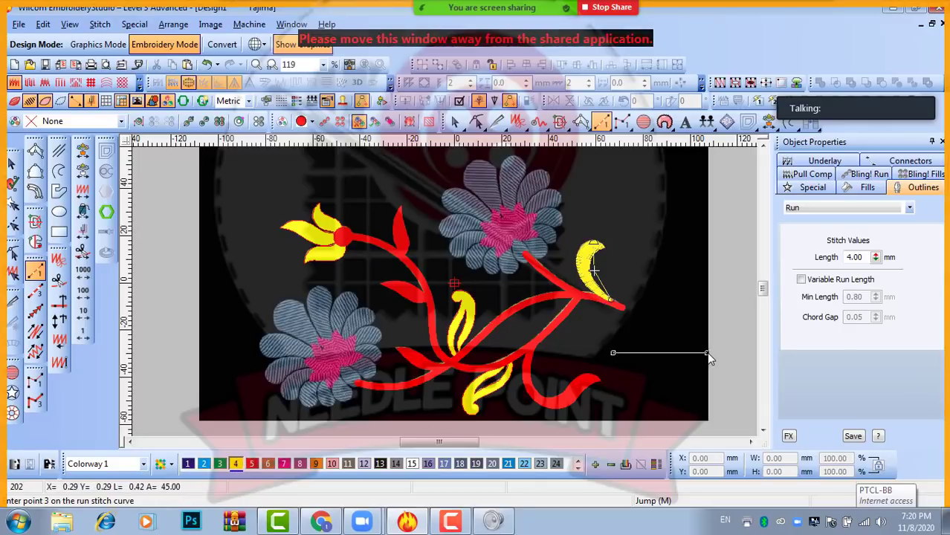
key(Return)
key(Escape)
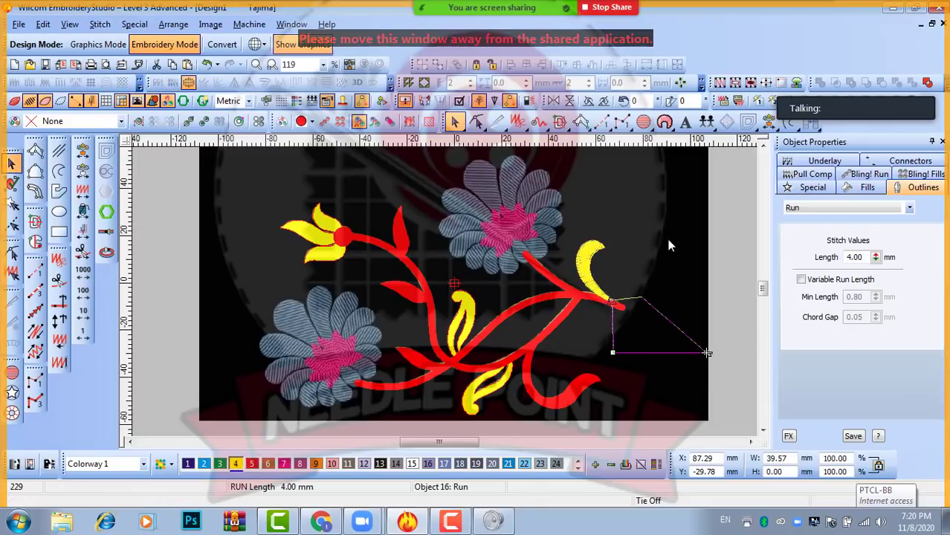
key(Delete)
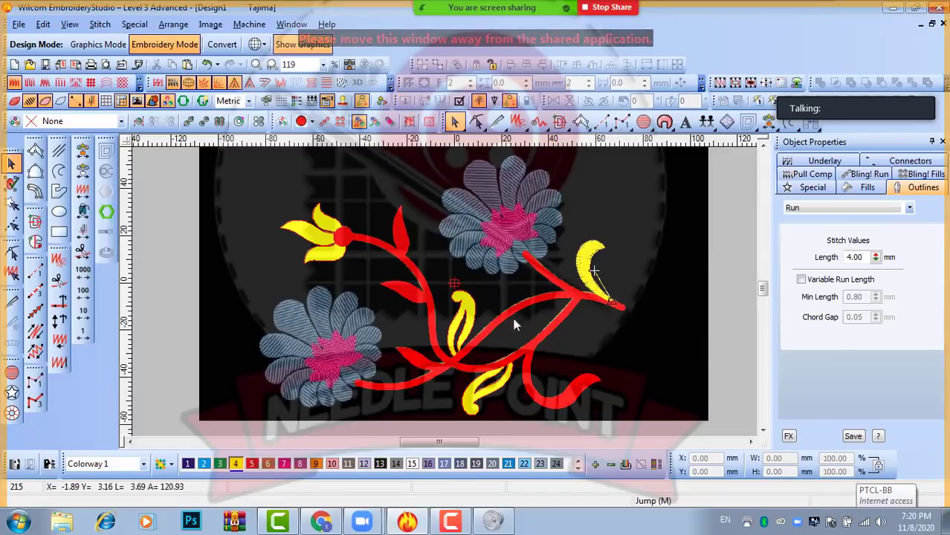
scroll(598, 296, up, 1)
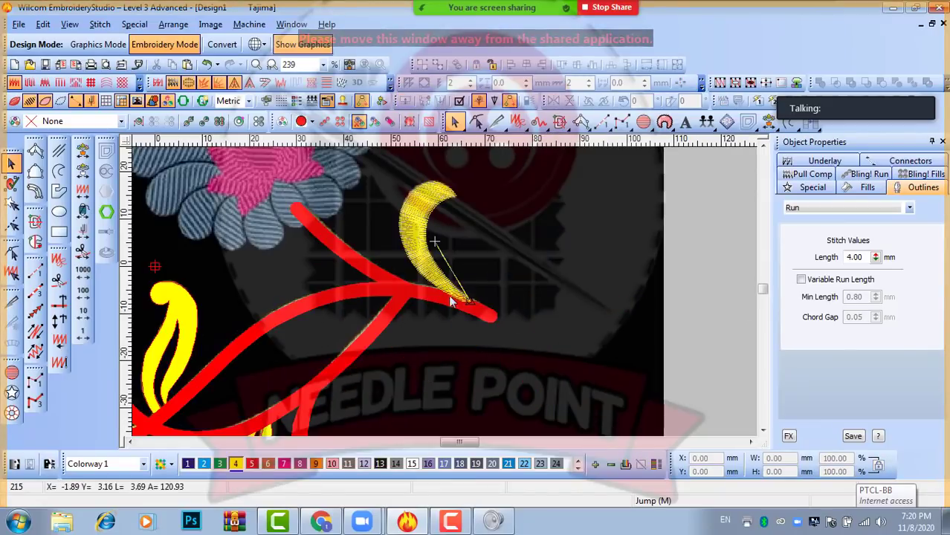
click(35, 272)
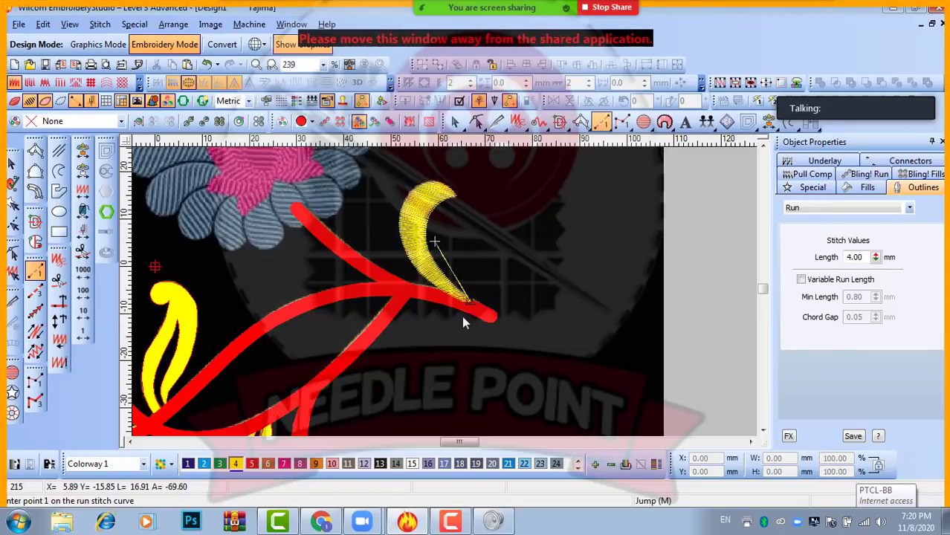
key(shift+z)
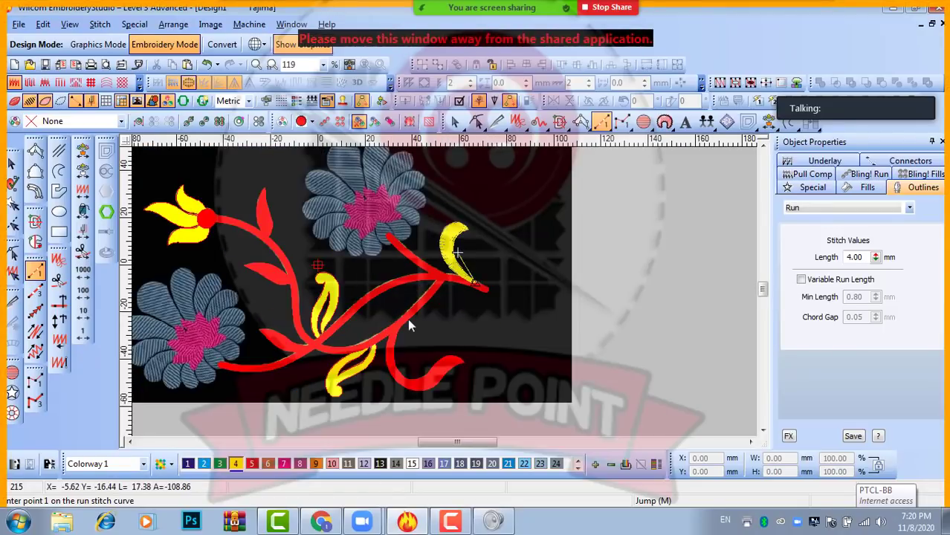
click(11, 164)
- Examine the Fusion Fill leaf's reshape points and its stitch ends at the leaf tip, leaving it unselected
click(455, 246)
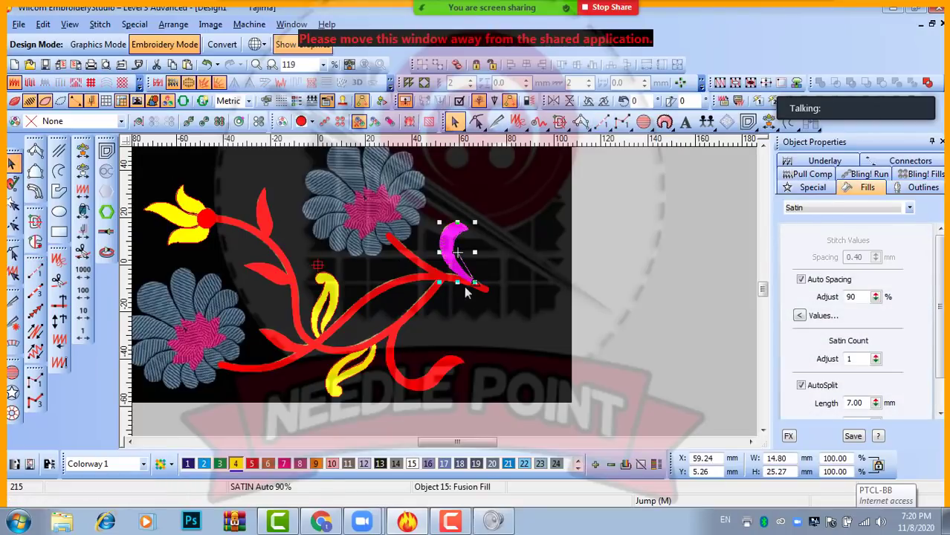
key(h)
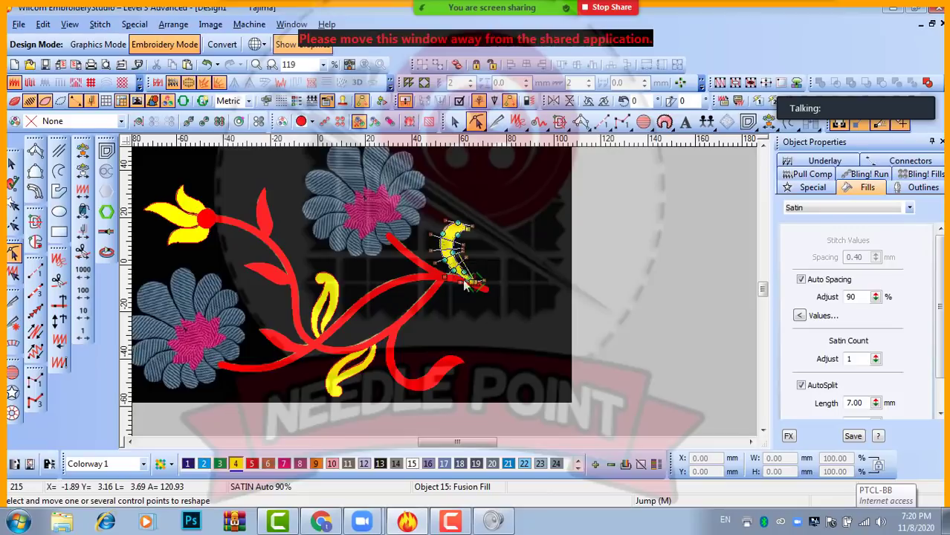
scroll(457, 290, up, 2)
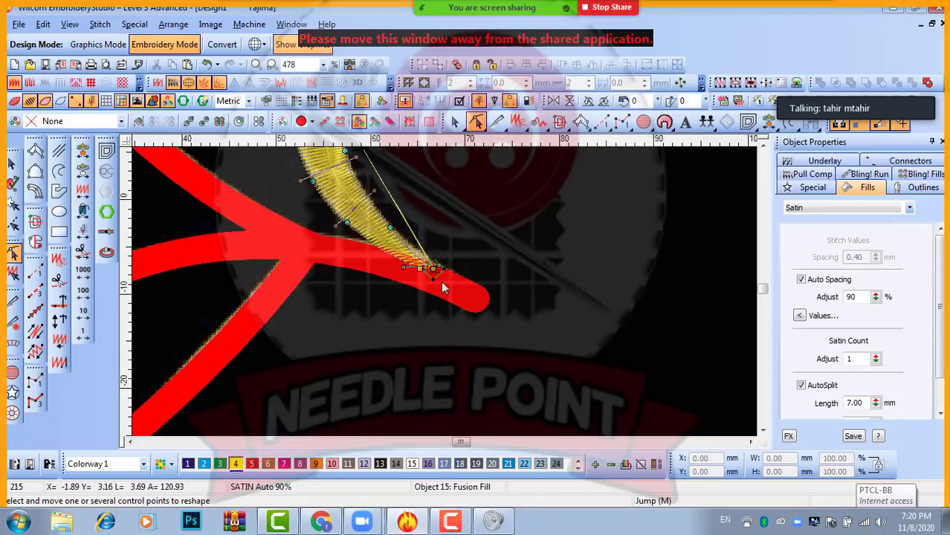
scroll(439, 290, down, 2)
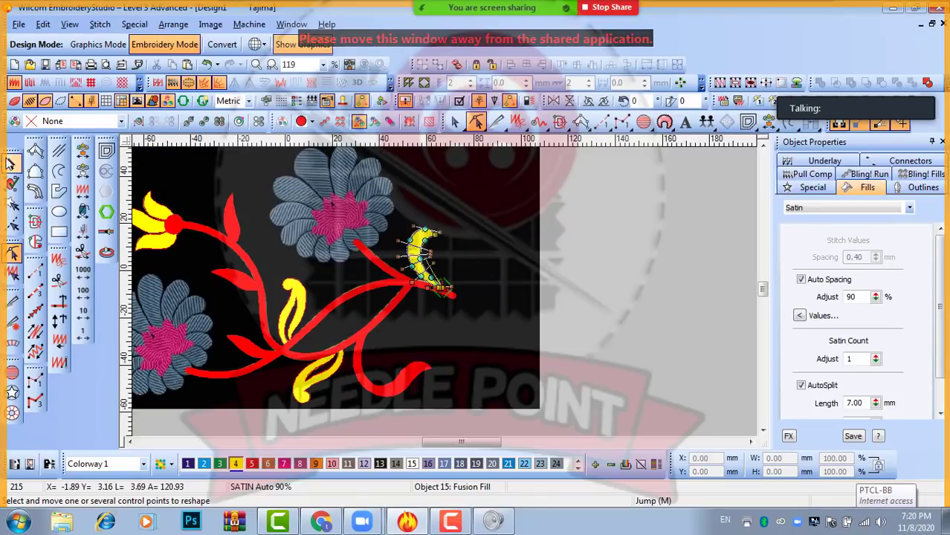
click(12, 163)
click(602, 272)
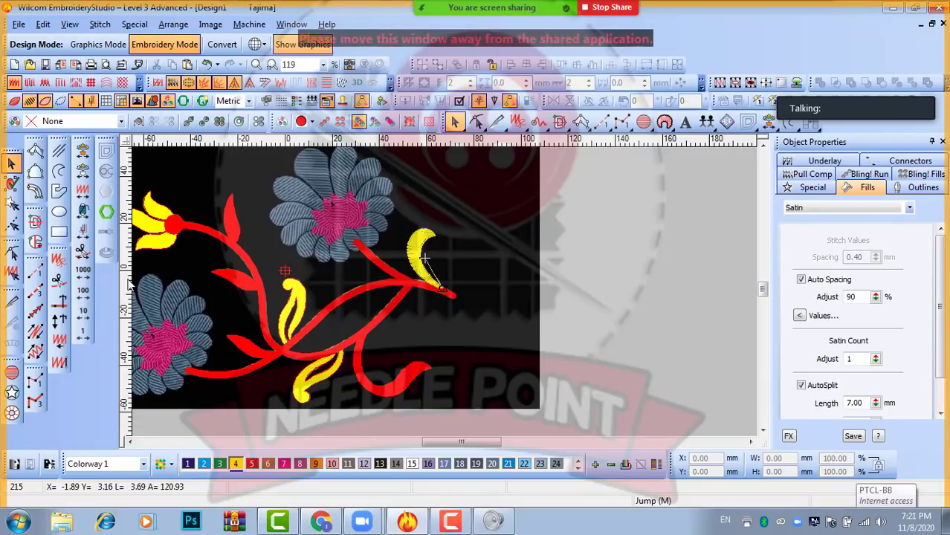
- Draw a run-stitch travel line from the Fusion Fill leaf's tip along the red stem to the lower yellow leaf and check its points
click(34, 274)
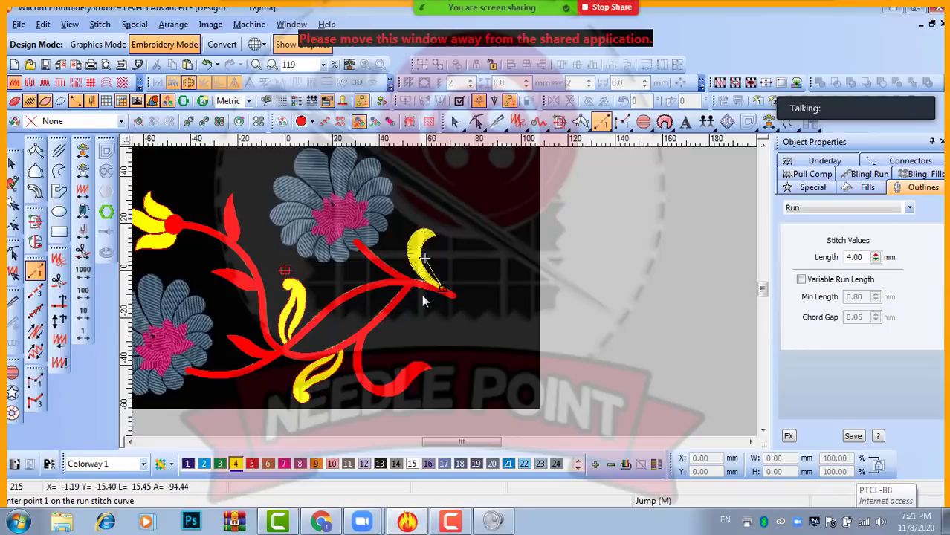
scroll(425, 289, up, 5)
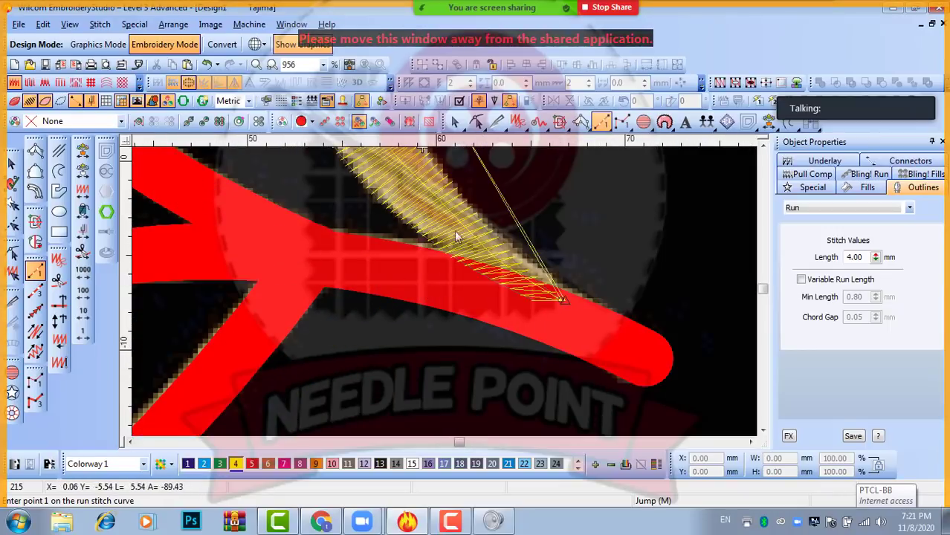
scroll(444, 297, down, 3)
scroll(445, 297, up, 1)
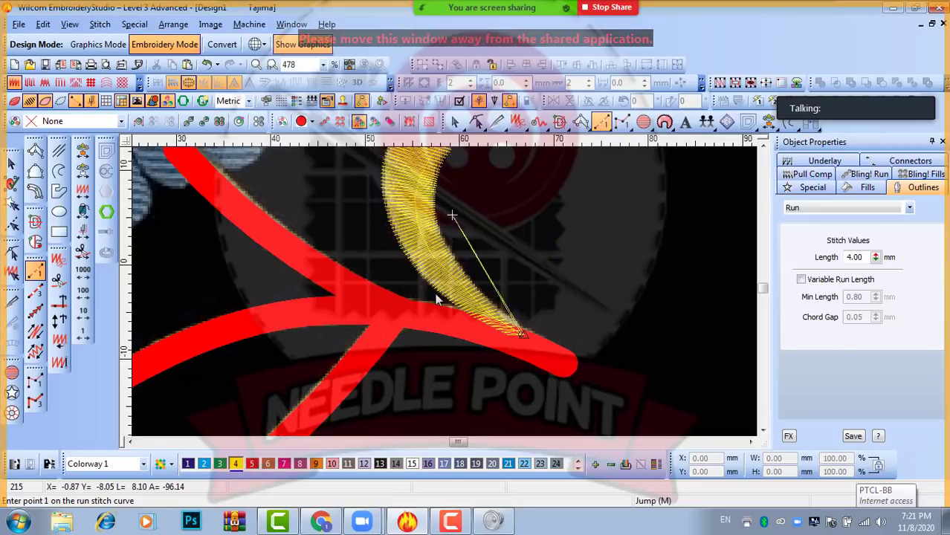
click(514, 335)
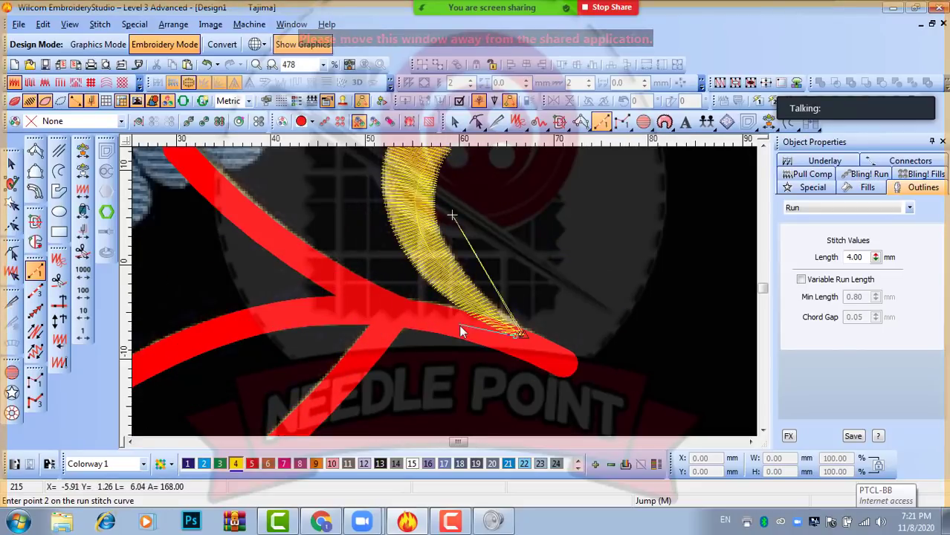
click(390, 318)
click(404, 311)
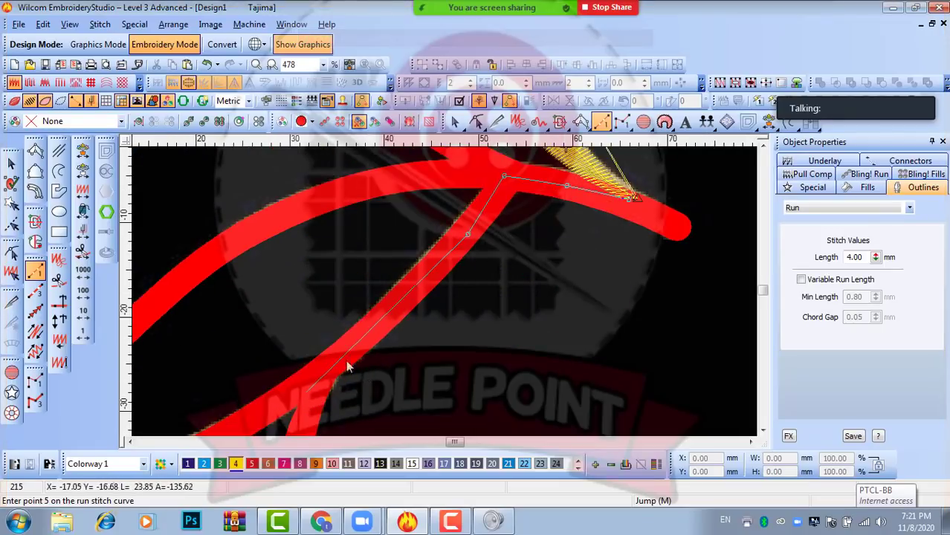
click(376, 323)
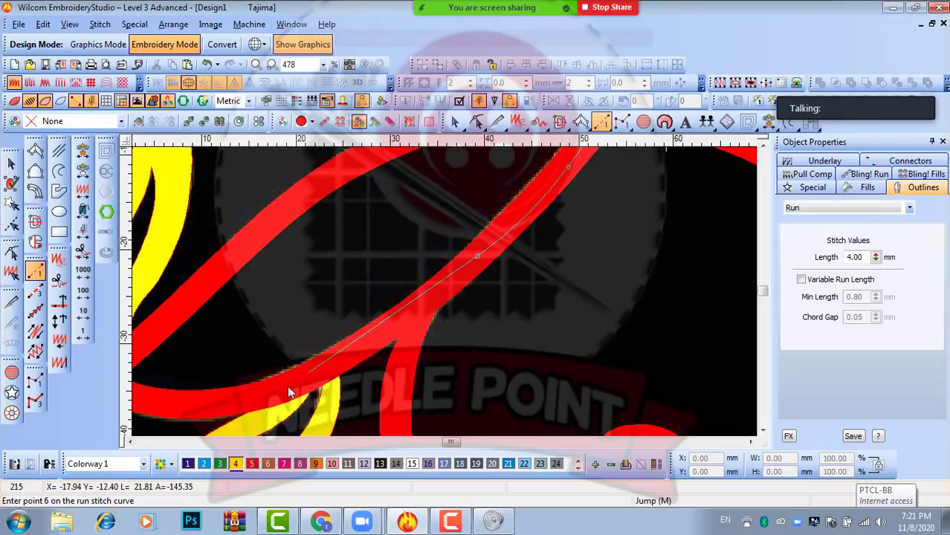
click(324, 365)
key(Return)
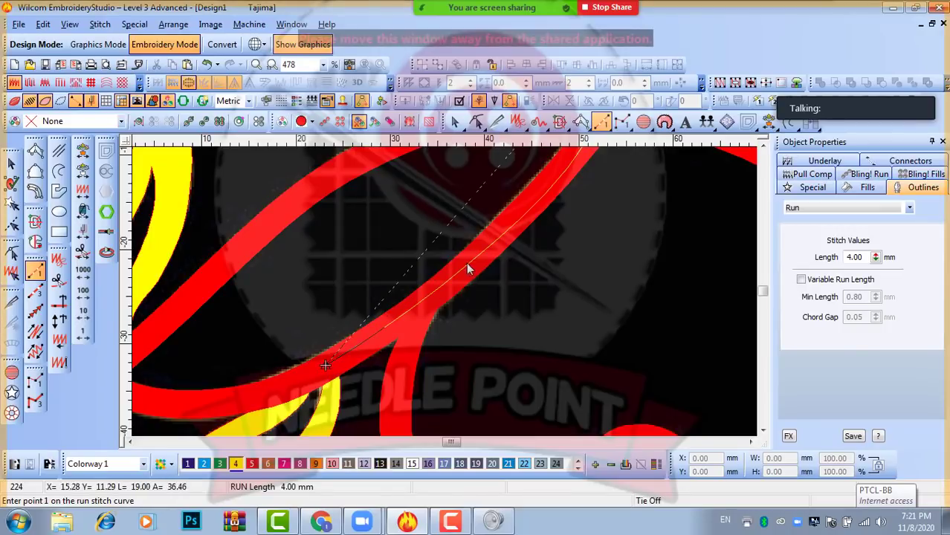
scroll(432, 307, down, 2)
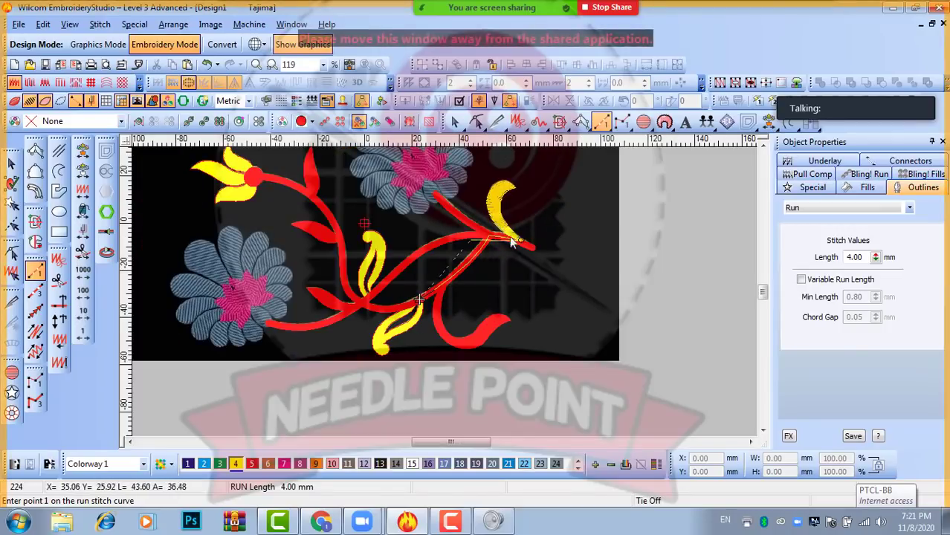
key(h)
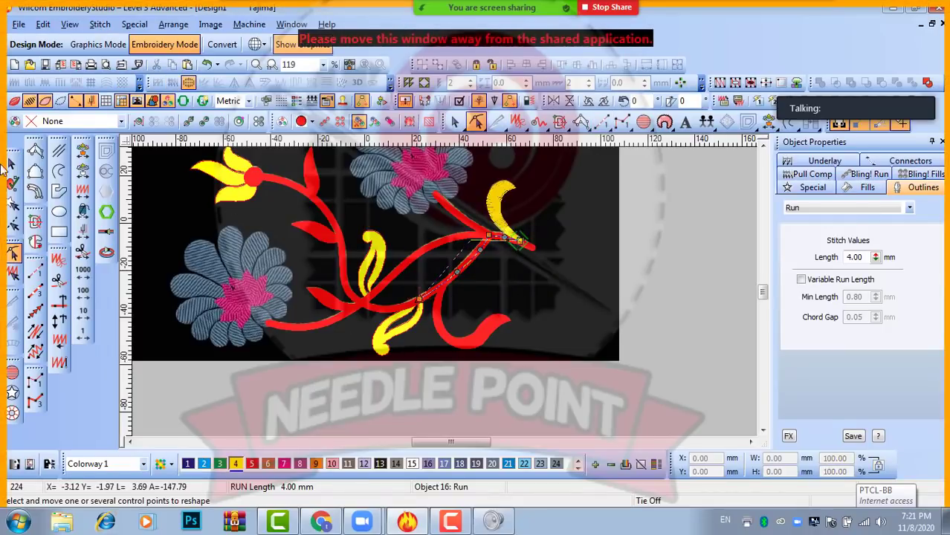
click(12, 163)
- Convert the yellow leaf below the stem to a Fusion Fill object in thread colour 4, entering where the travel line ends
scroll(421, 321, up, 5)
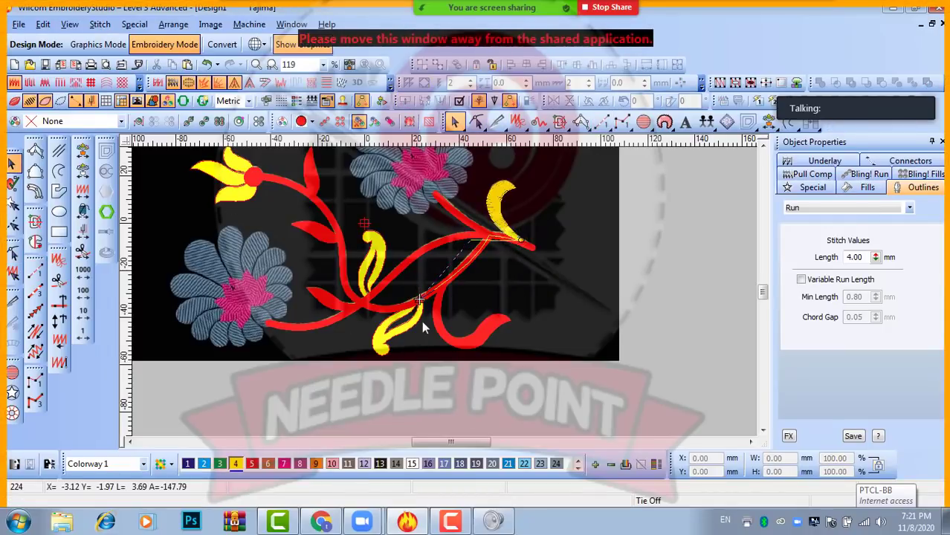
click(433, 288)
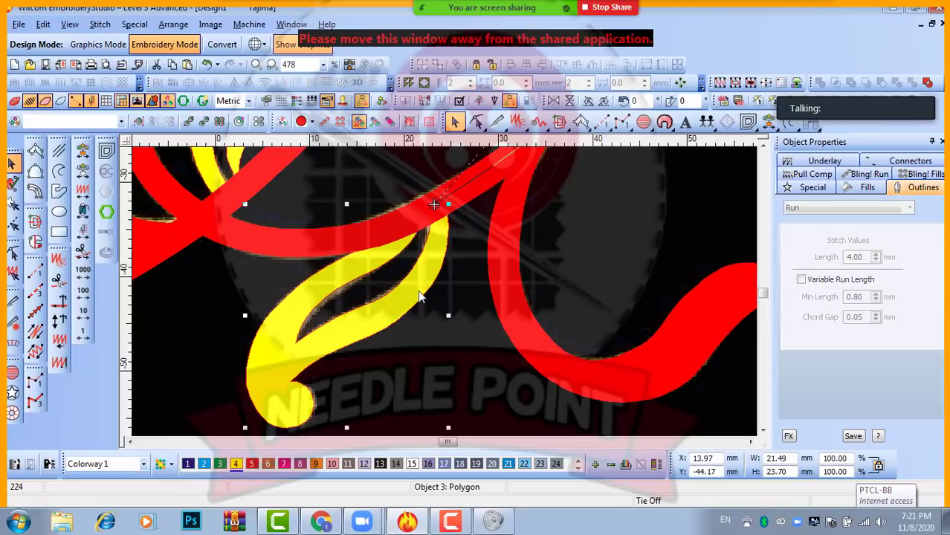
click(35, 222)
click(435, 205)
click(296, 285)
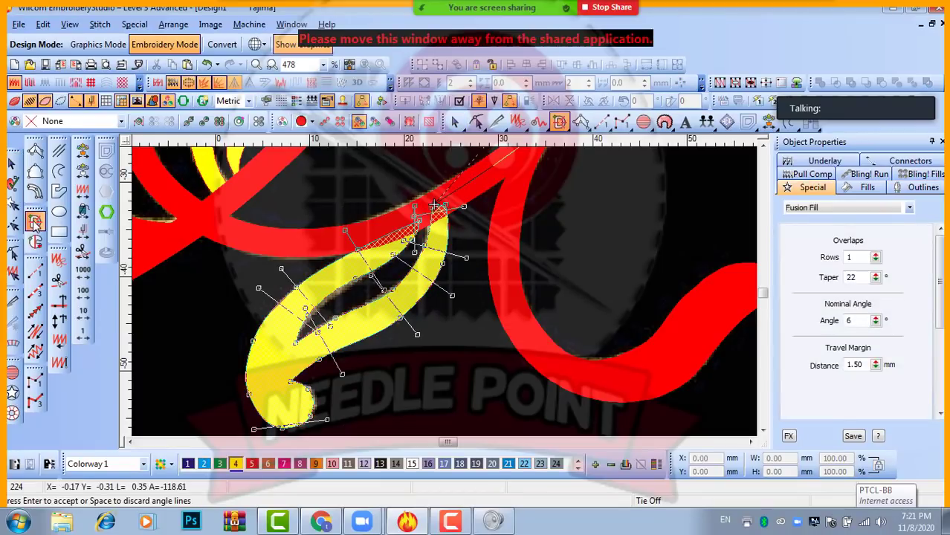
key(Return)
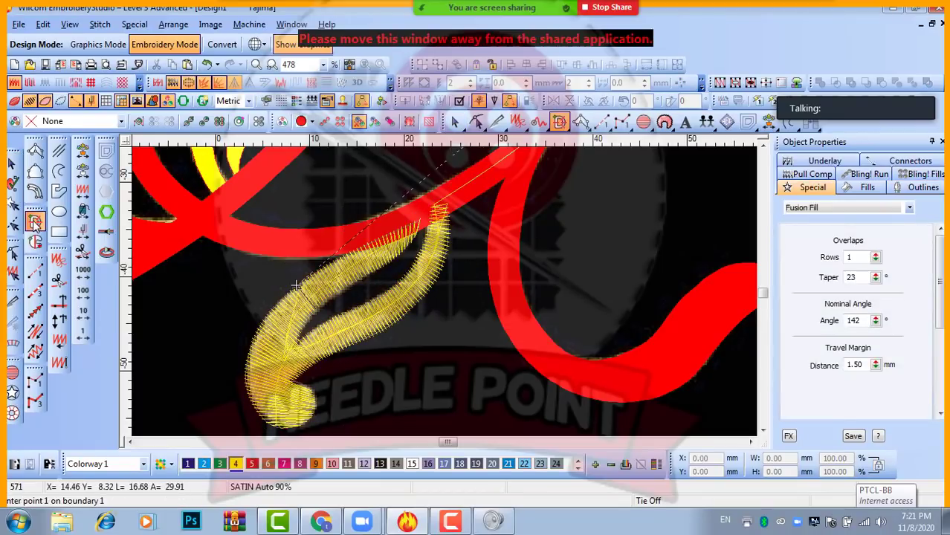
click(13, 163)
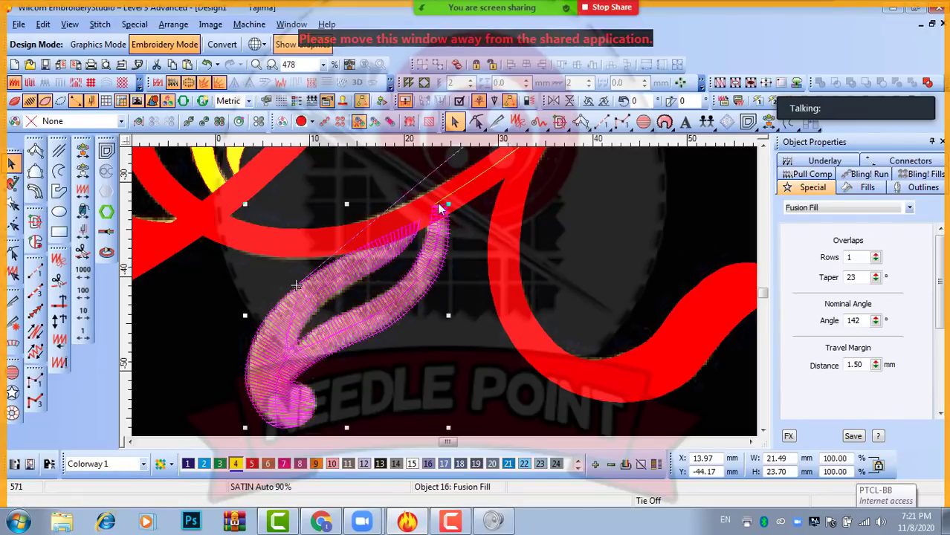
- Hide the background image, check the lower leaf's reshape points and stitch exit, and leave the leaf unselected
key(h)
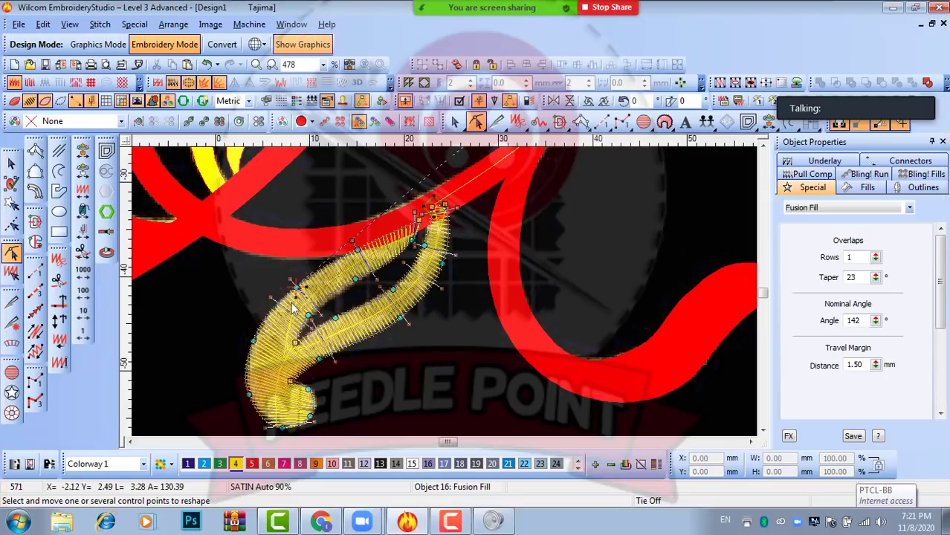
key(d)
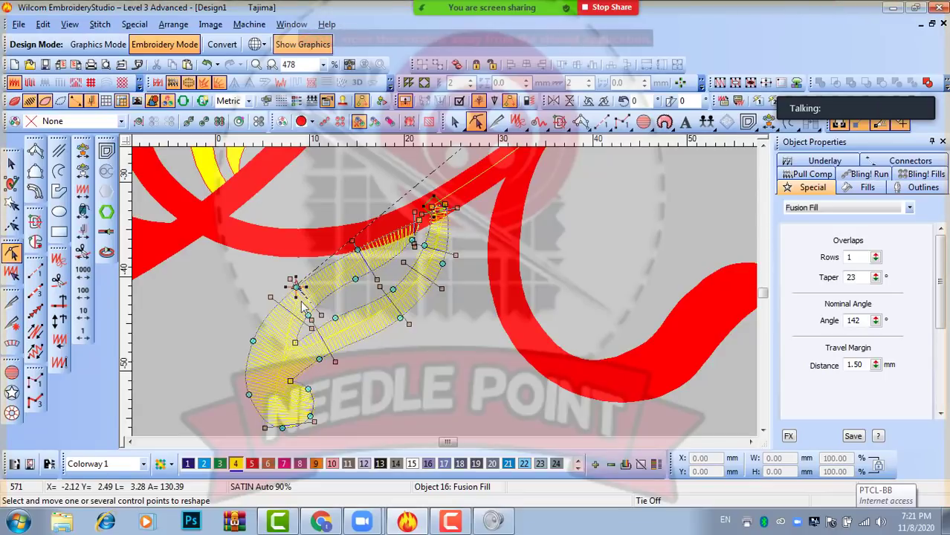
scroll(301, 305, down, 2)
scroll(443, 291, up, 1)
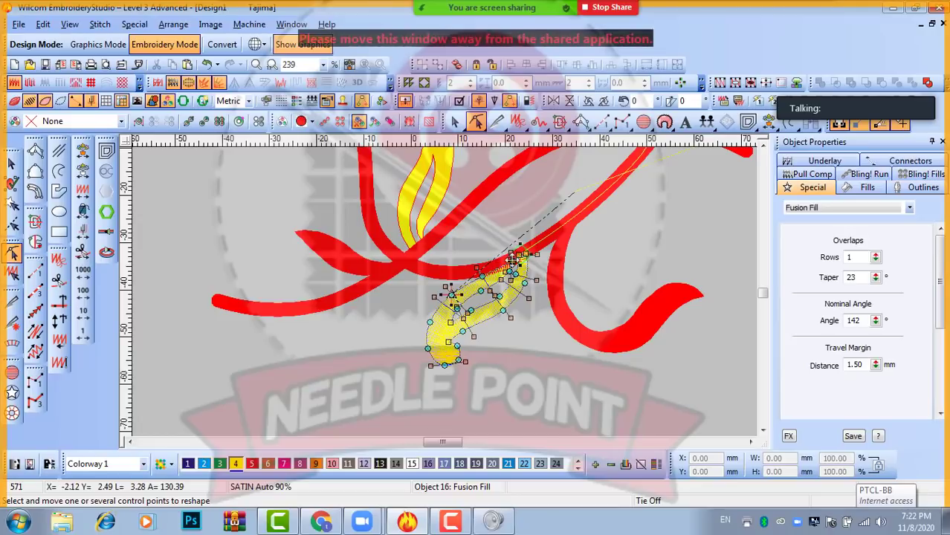
key(Escape)
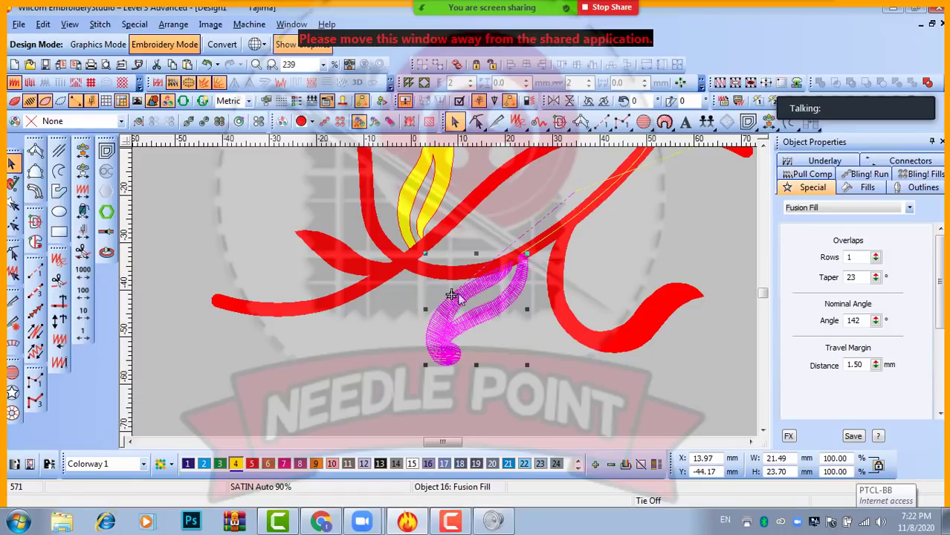
click(570, 383)
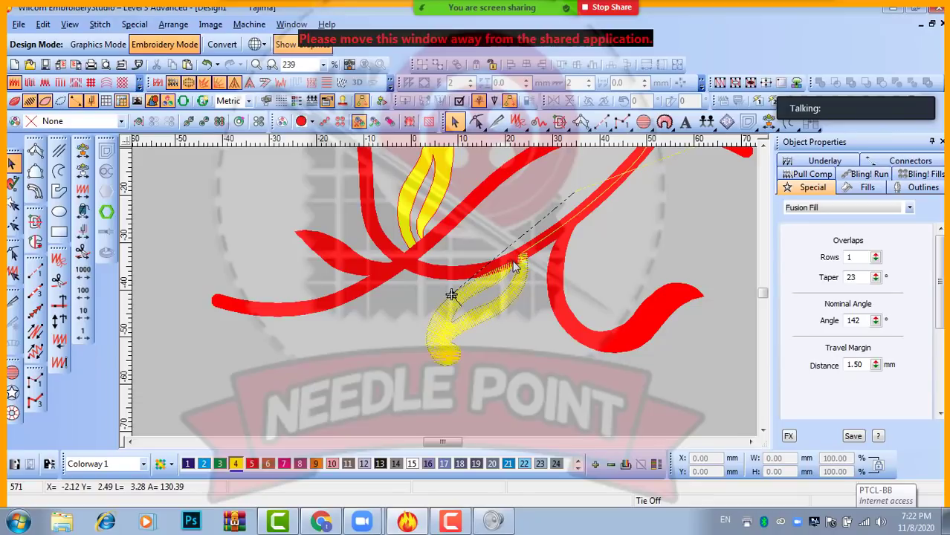
- Draw a curved run-stitch travel line from the lower leaf's inner tip along the red stem to the stem crossing
click(35, 271)
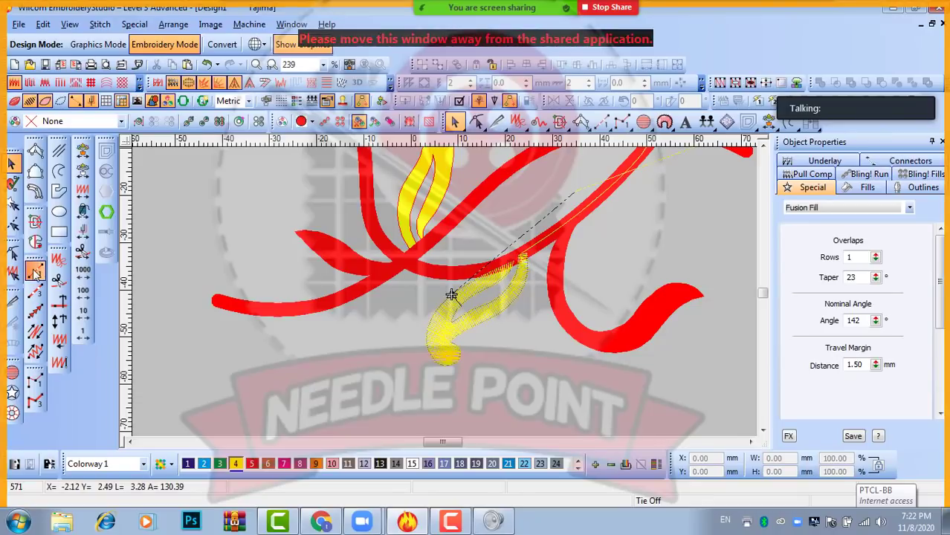
scroll(448, 300, up, 1)
click(451, 292)
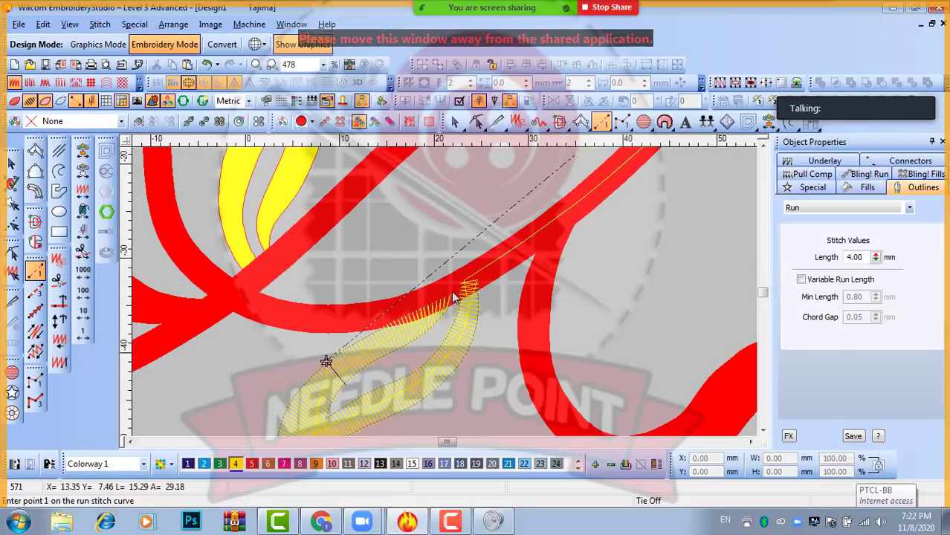
right_click(347, 325)
click(235, 297)
key(Return)
key(Escape)
- Examine the lower Fusion Fill leaf's reshape points around its tips and leave it unselected
click(368, 351)
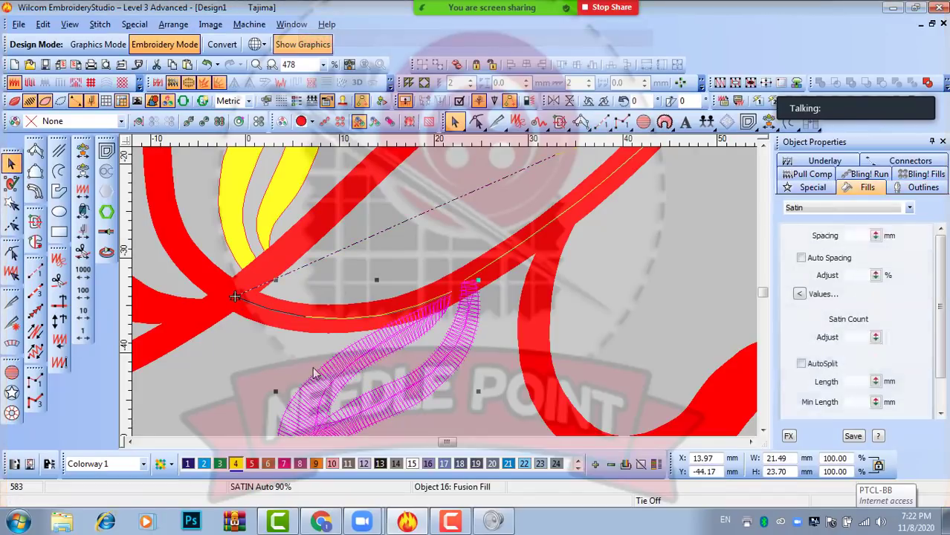
key(h)
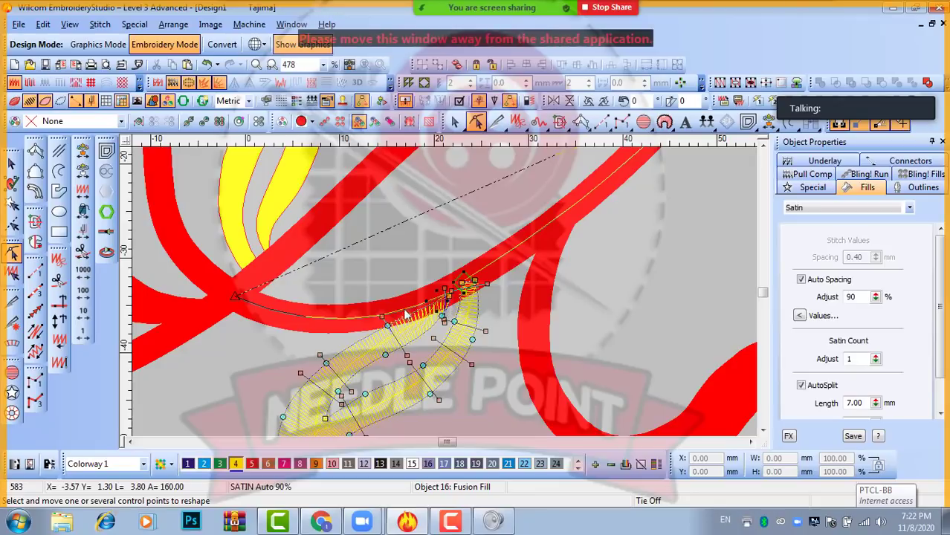
click(12, 164)
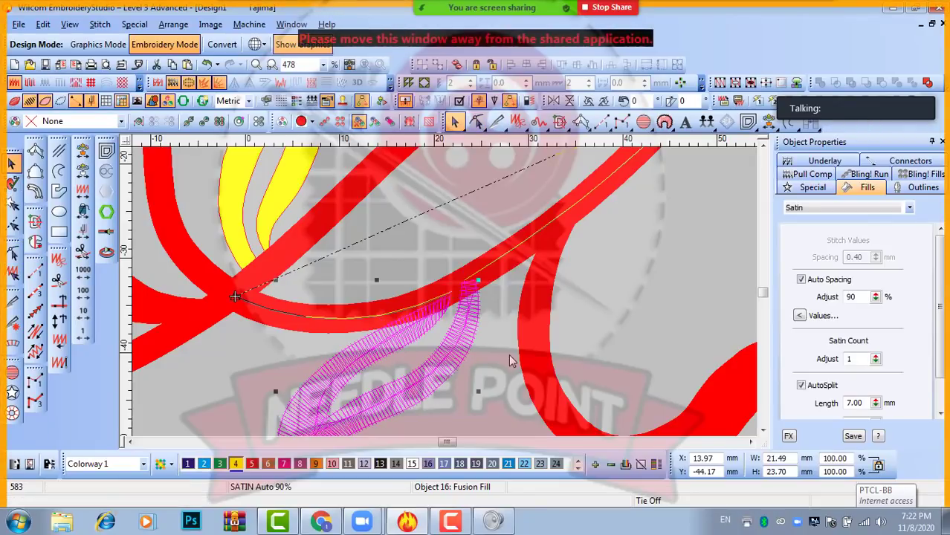
scroll(509, 355, down, 1)
click(251, 338)
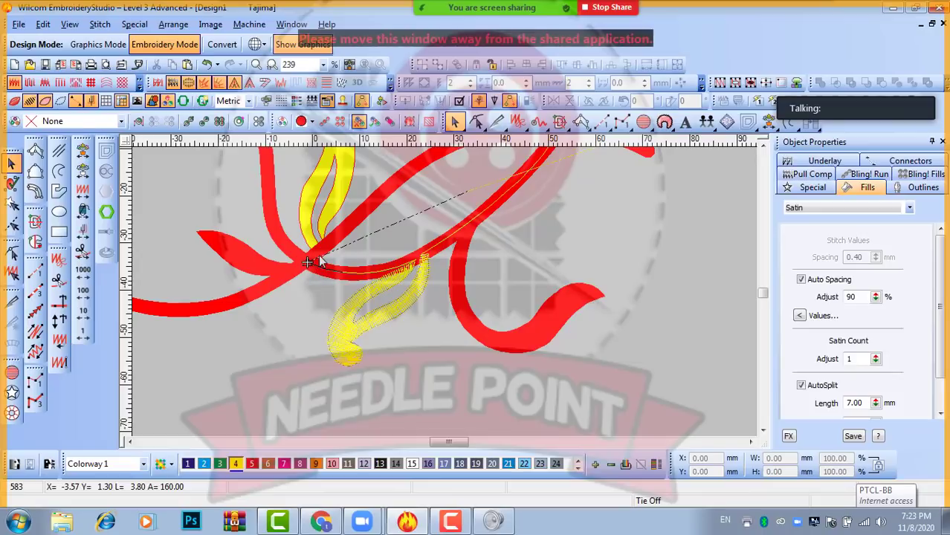
- Draw a short run-stitch line from the stem crossing to the base of the upper yellow leaf
key(z)
click(35, 269)
click(420, 305)
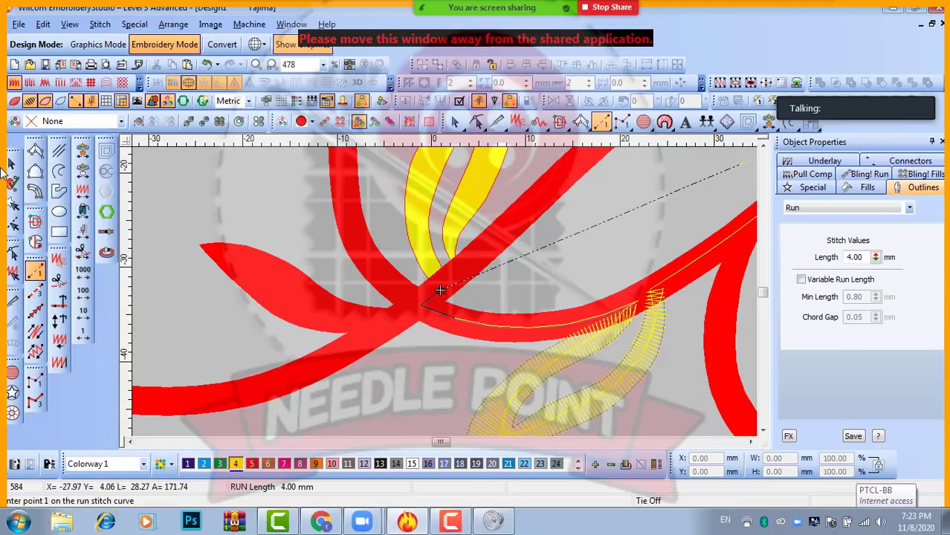
click(10, 162)
- Convert the yellow leaf above the crossing to a Fusion Fill object in thread colour 4 and check its reshape points
click(420, 202)
scroll(437, 191, down, 1)
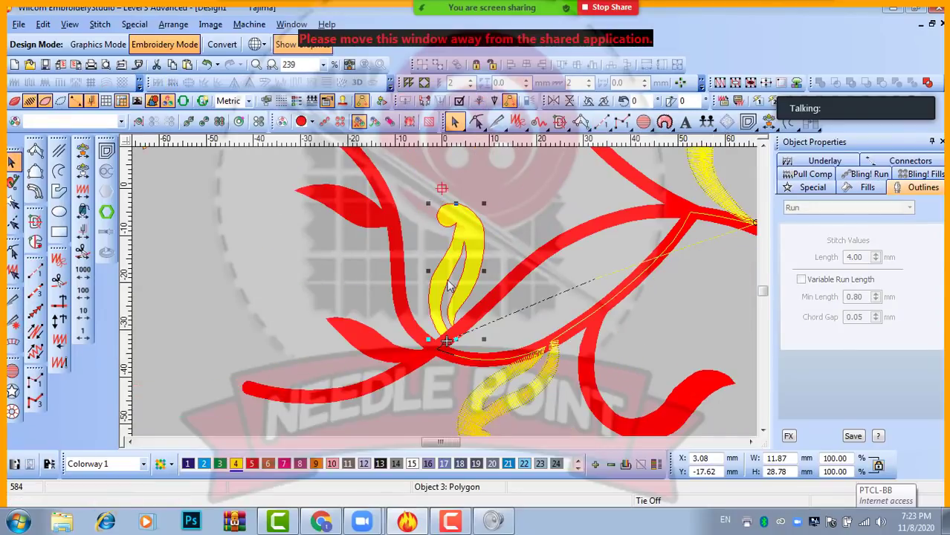
scroll(448, 286, up, 1)
click(35, 222)
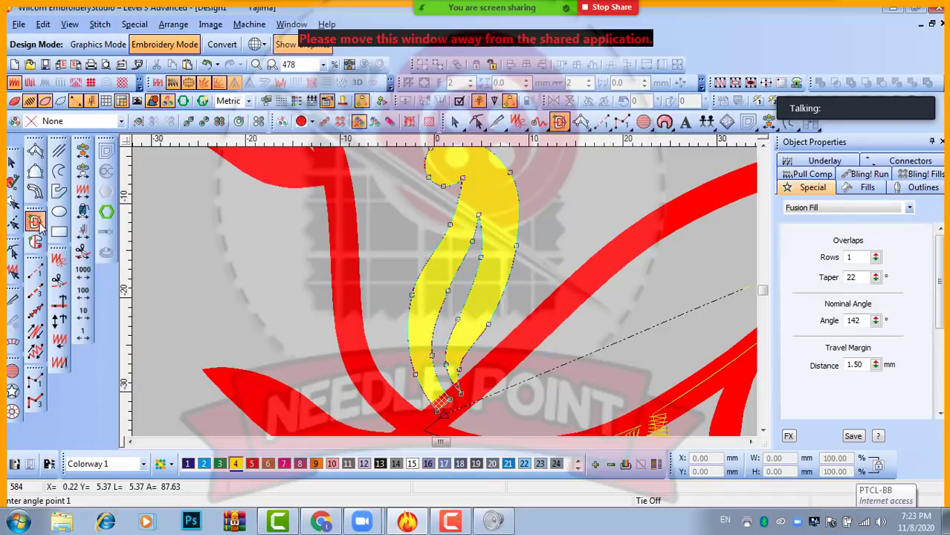
click(444, 306)
click(411, 295)
click(11, 162)
click(429, 304)
key(h)
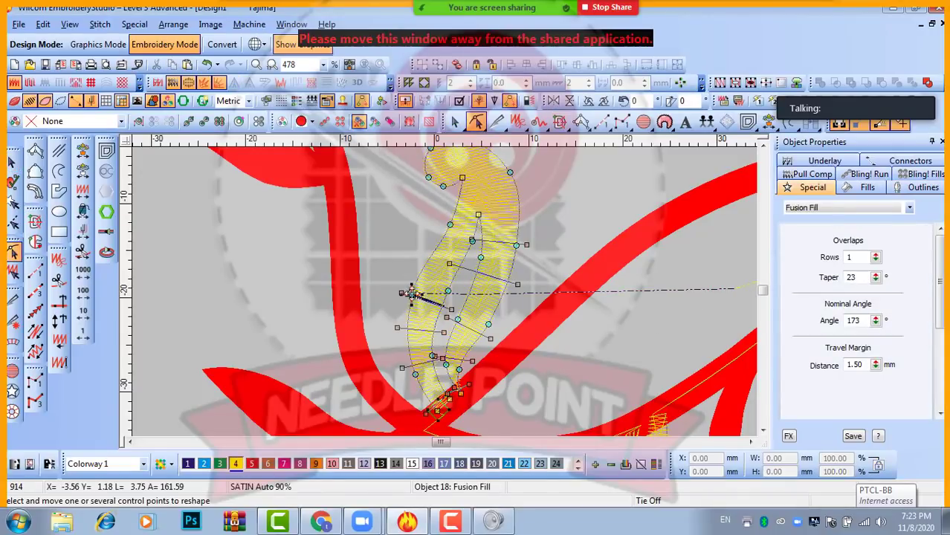
scroll(440, 295, down, 2)
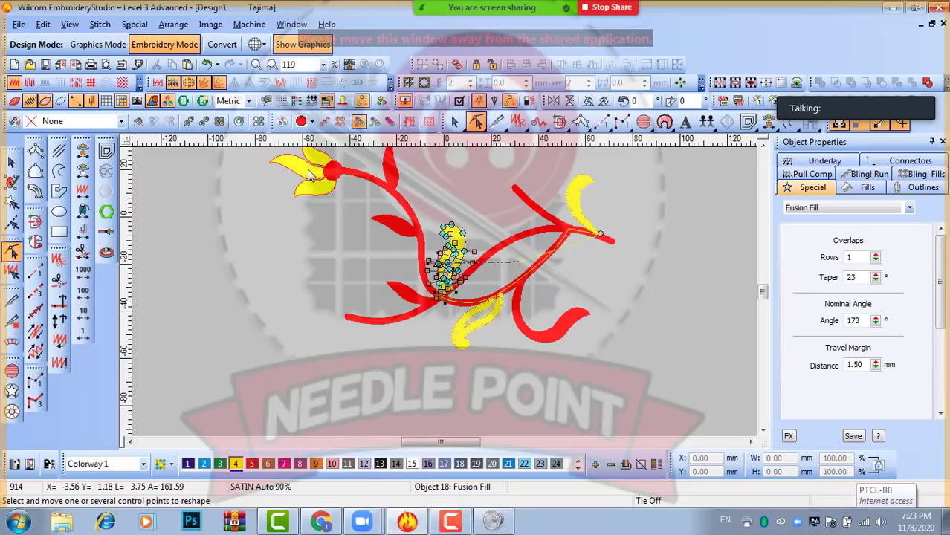
click(12, 162)
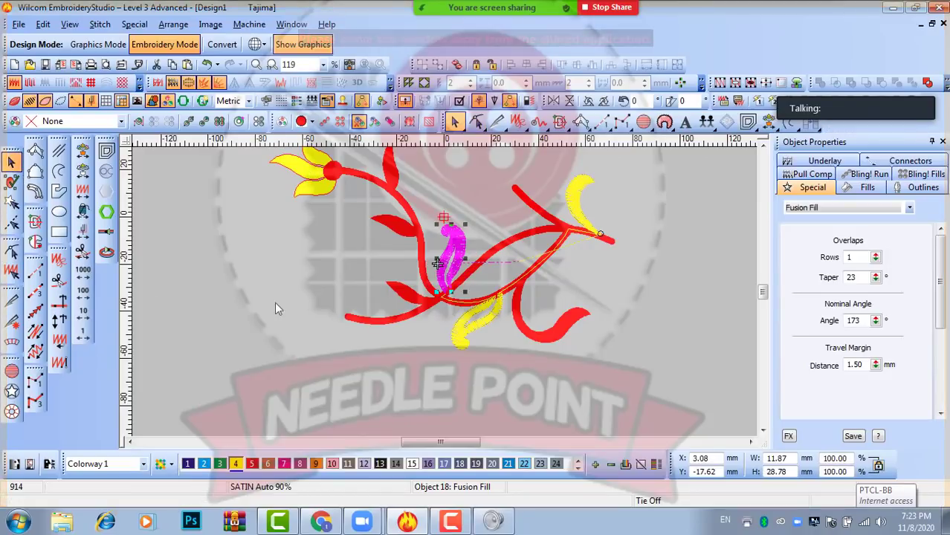
click(274, 301)
- Draw a 4.00 mm run-stitch travel line from the upper yellow leaf's base along the curved red stem to the bud's red centre
scroll(446, 294, up, 2)
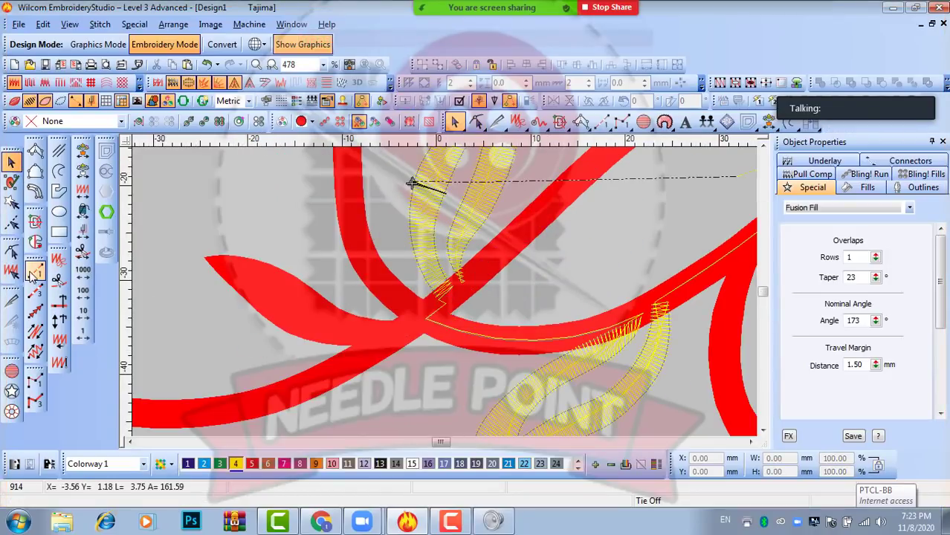
click(35, 271)
scroll(447, 298, up, 1)
click(445, 285)
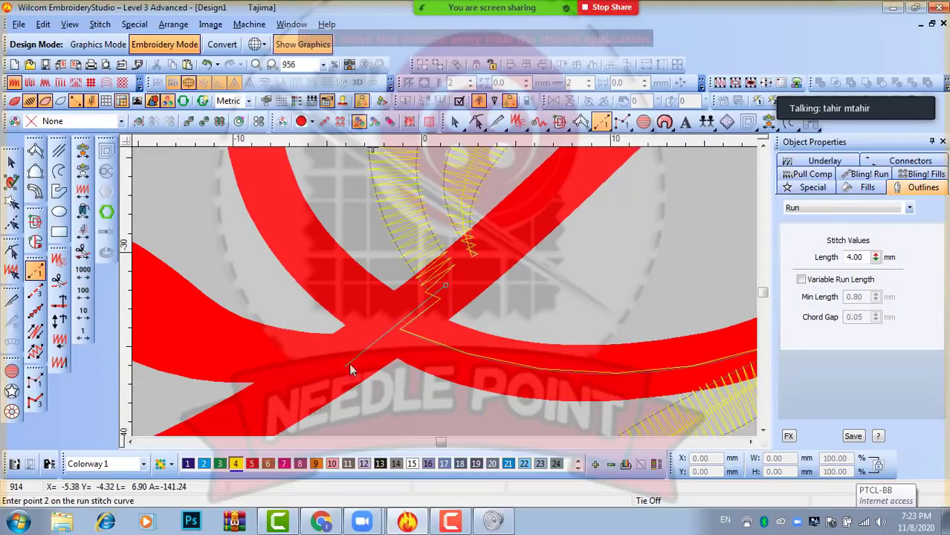
click(394, 321)
click(310, 249)
drag(246, 181, 351, 243)
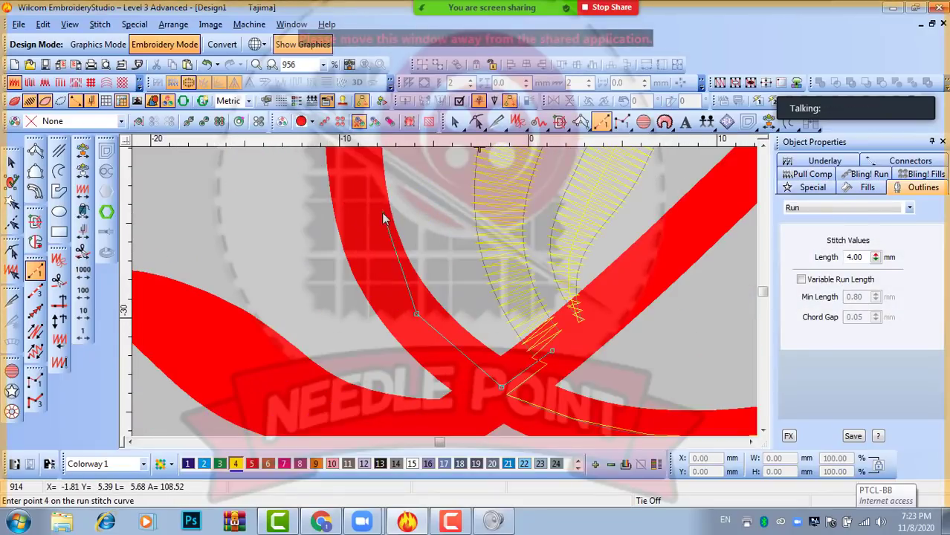
click(367, 206)
scroll(367, 206, down, 1)
drag(404, 175, 452, 280)
click(465, 289)
middle_click(453, 224)
click(449, 250)
middle_click(401, 153)
click(438, 288)
click(327, 196)
middle_click(326, 197)
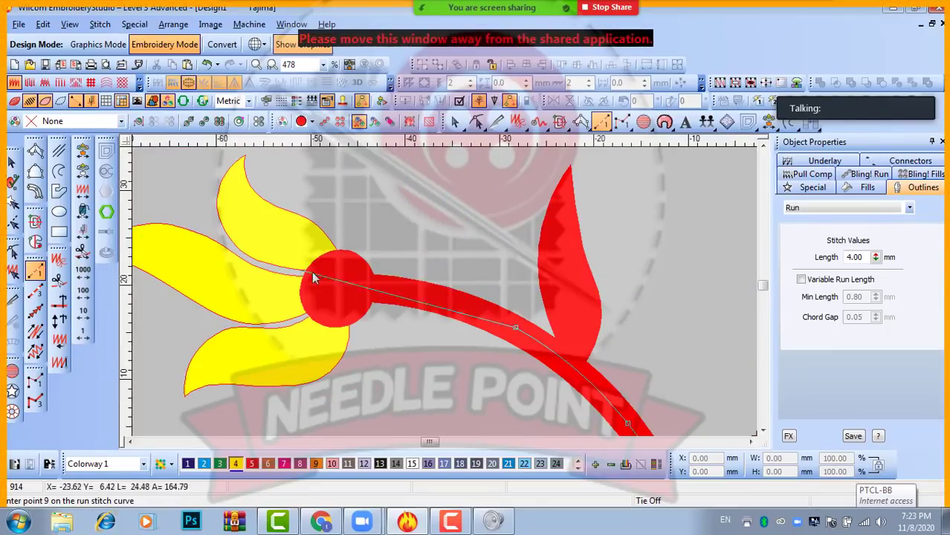
click(387, 290)
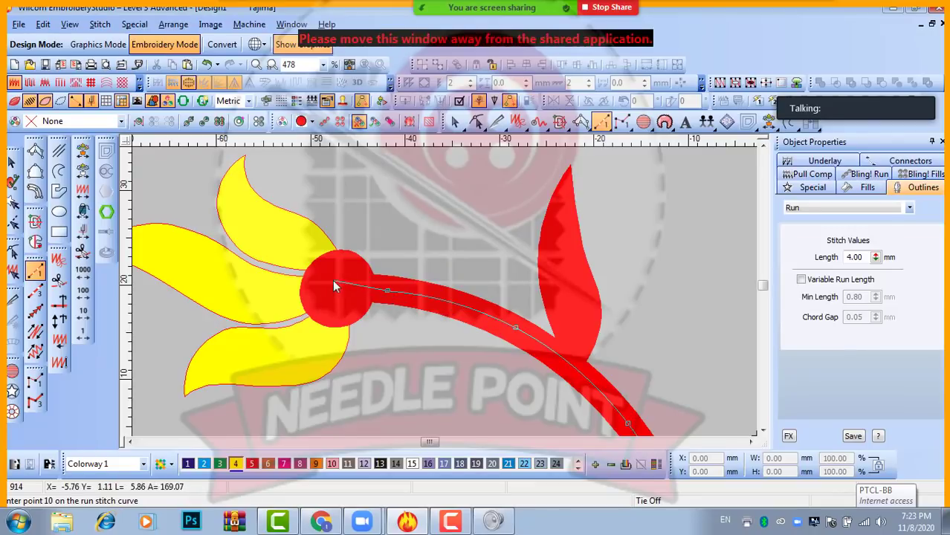
key(Return)
click(13, 162)
scroll(546, 284, down, 2)
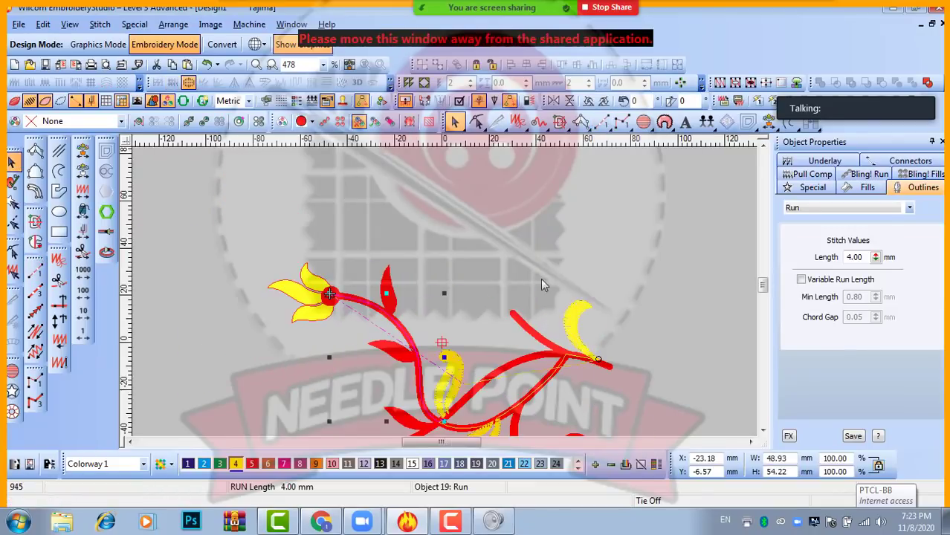
scroll(427, 402, up, 1)
scroll(447, 296, down, 1)
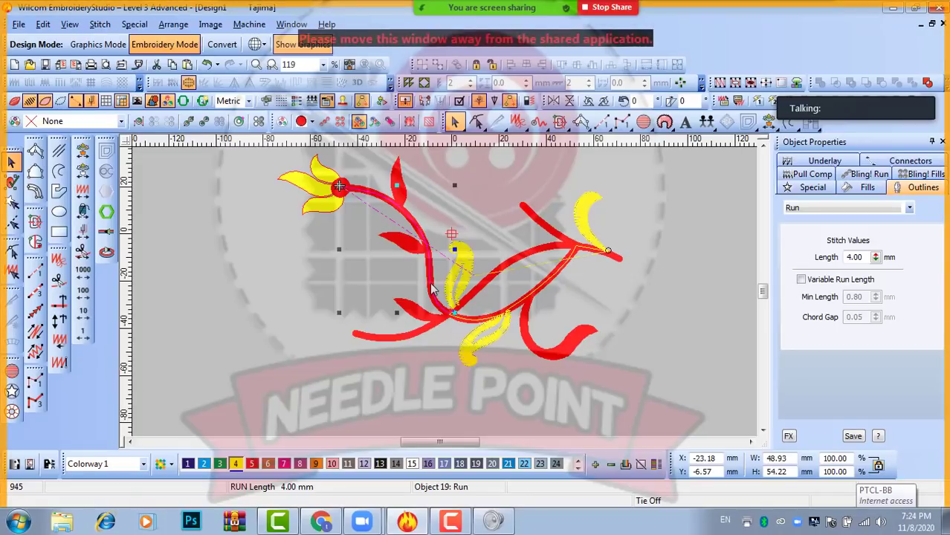
click(282, 305)
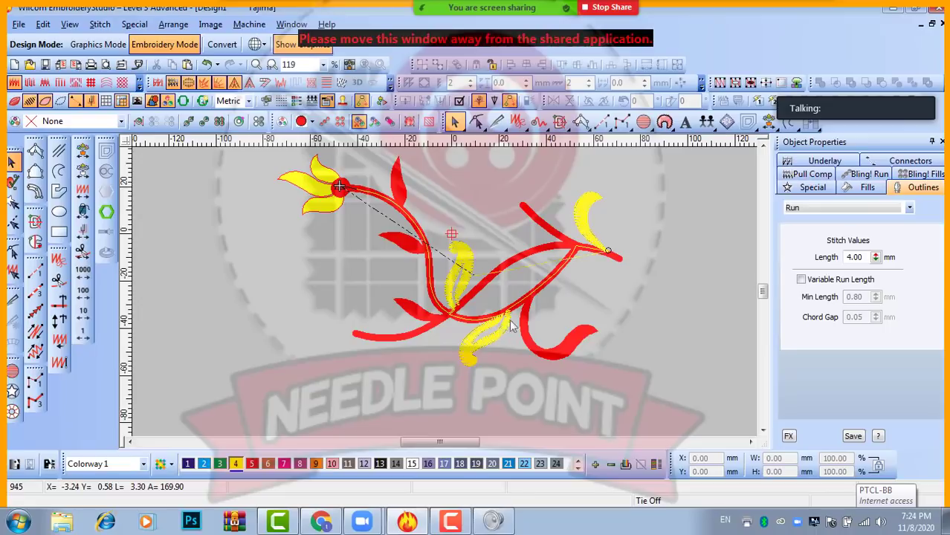
- Examine the reshape points at the base of the Fusion Fill leaf above the crossing, with the graphics hidden and shown again
scroll(457, 301, up, 2)
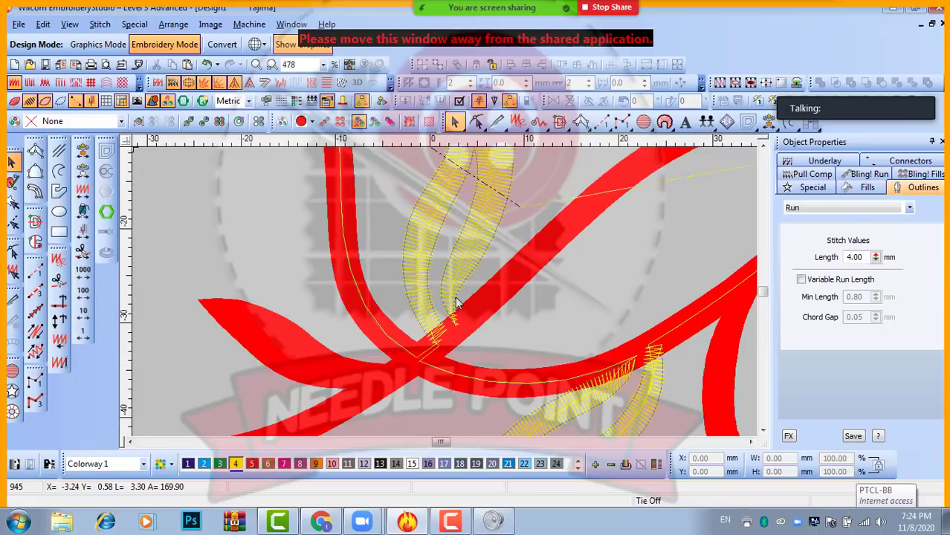
click(416, 248)
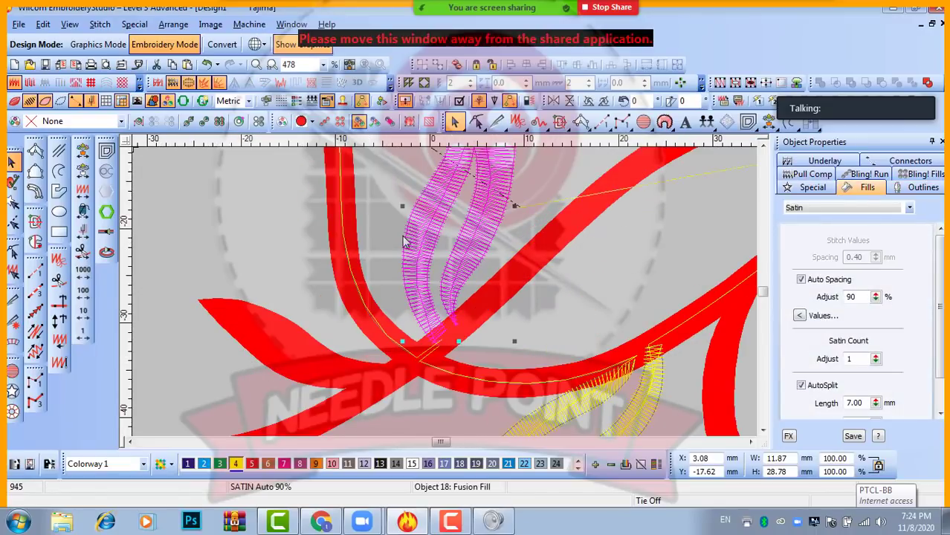
key(h)
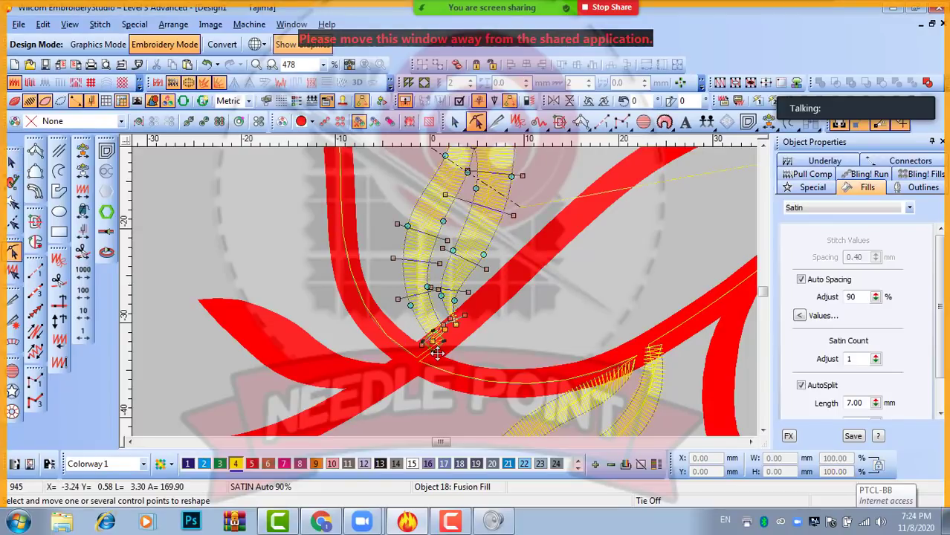
scroll(439, 353, up, 2)
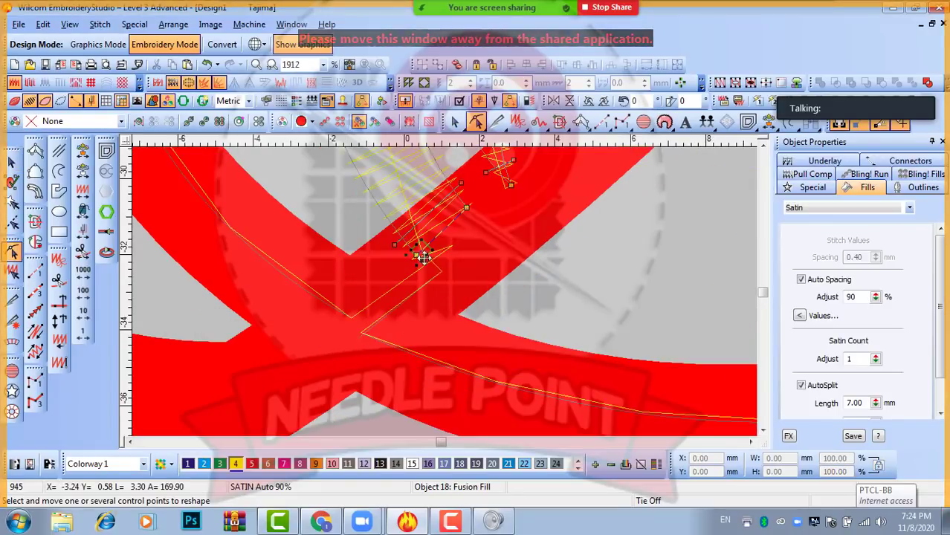
key(d)
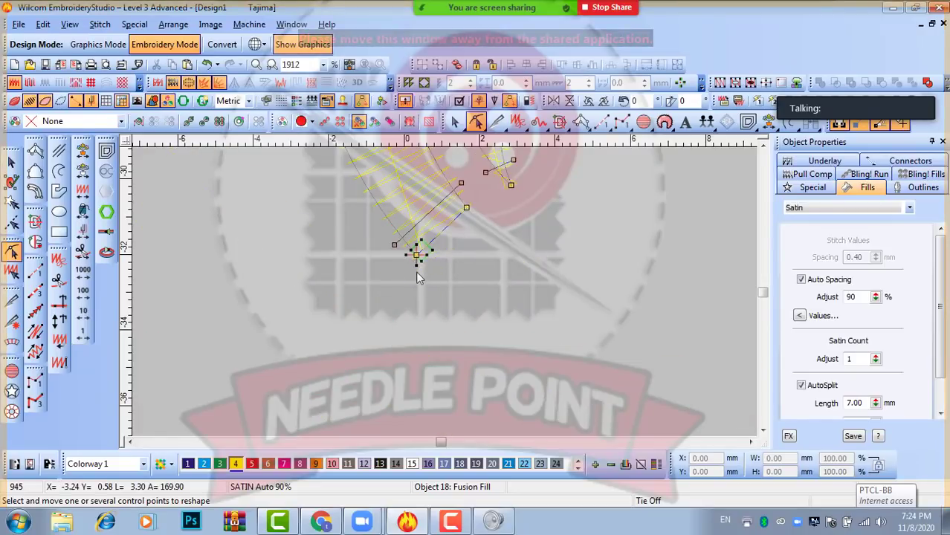
scroll(414, 275, down, 1)
scroll(443, 262, down, 1)
click(11, 163)
click(290, 253)
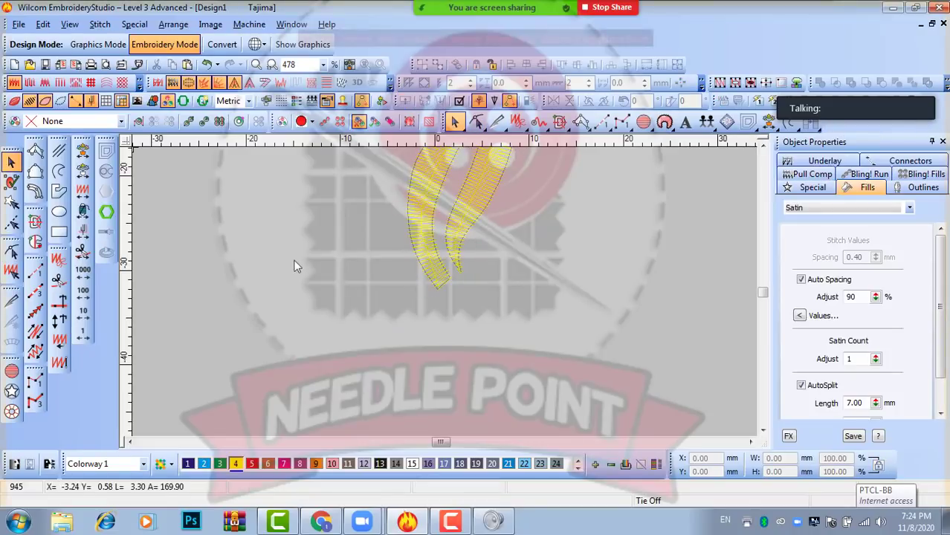
key(d)
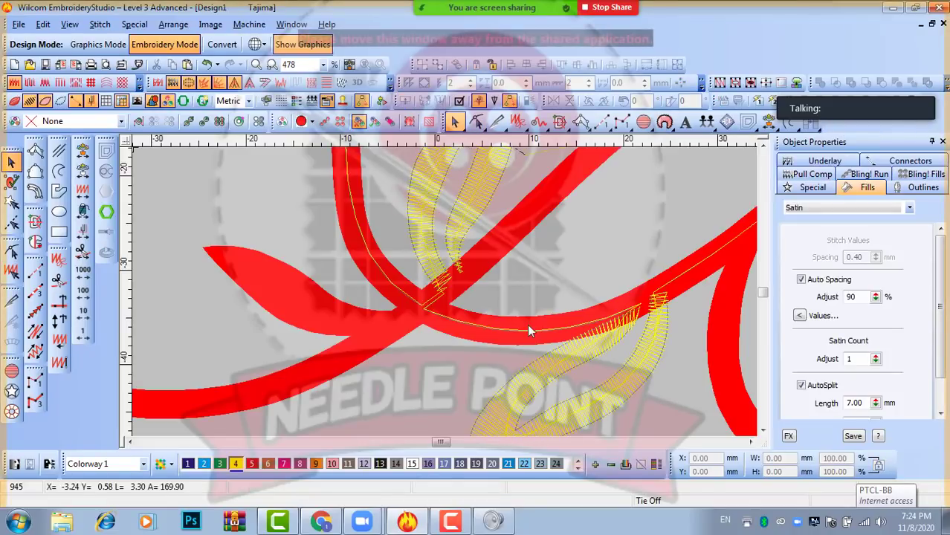
scroll(450, 293, down, 2)
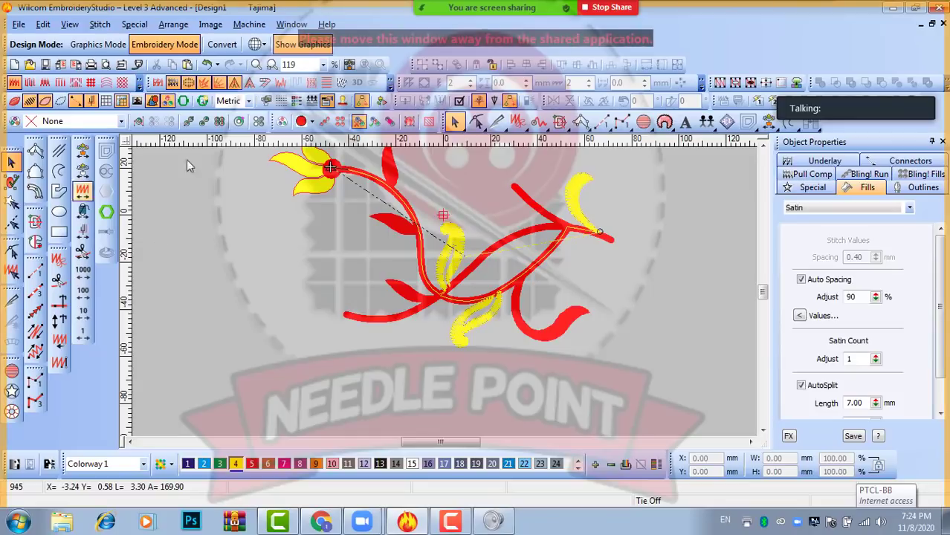
- Convert the flower bud's uppermost yellow petal to a Fusion Fill object in thread colour 4 and check its reshape points
scroll(450, 292, up, 2)
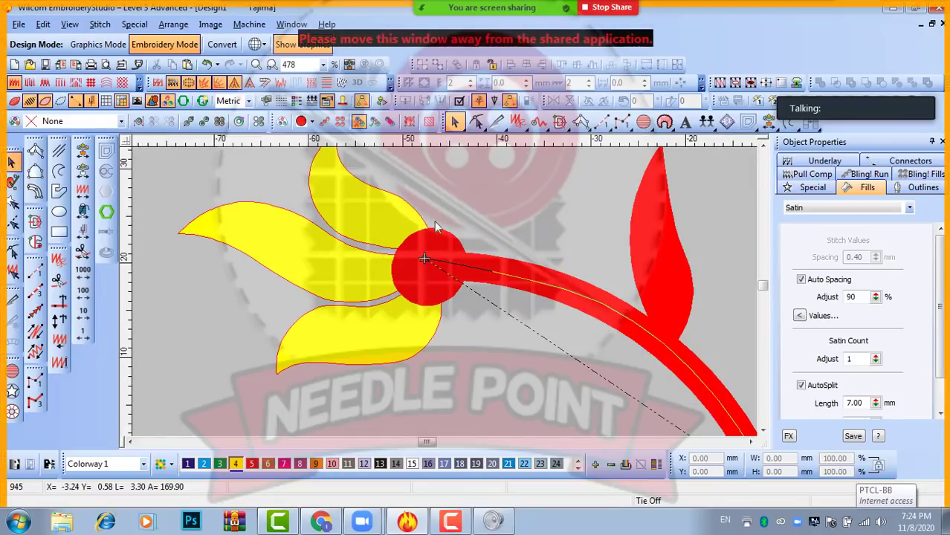
click(366, 209)
click(35, 221)
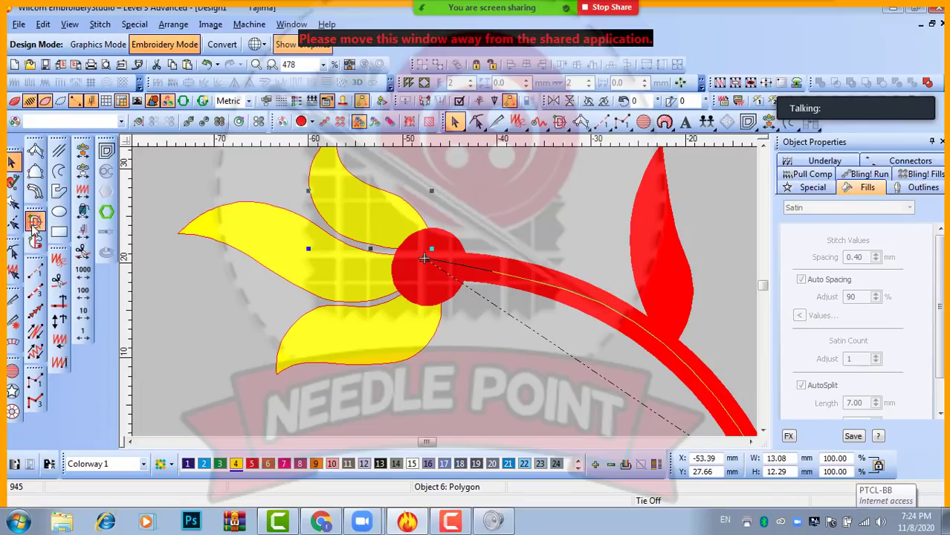
key(Return)
key(Return)
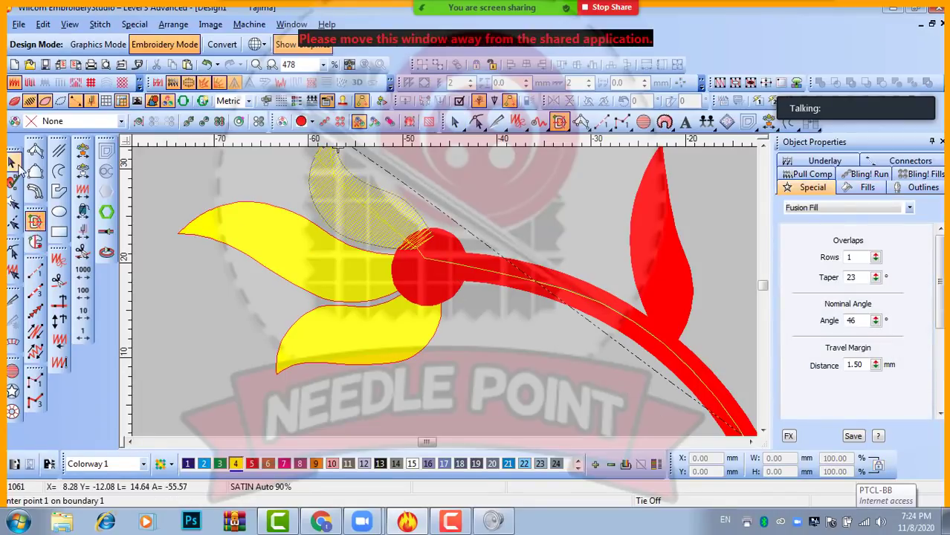
key(Escape)
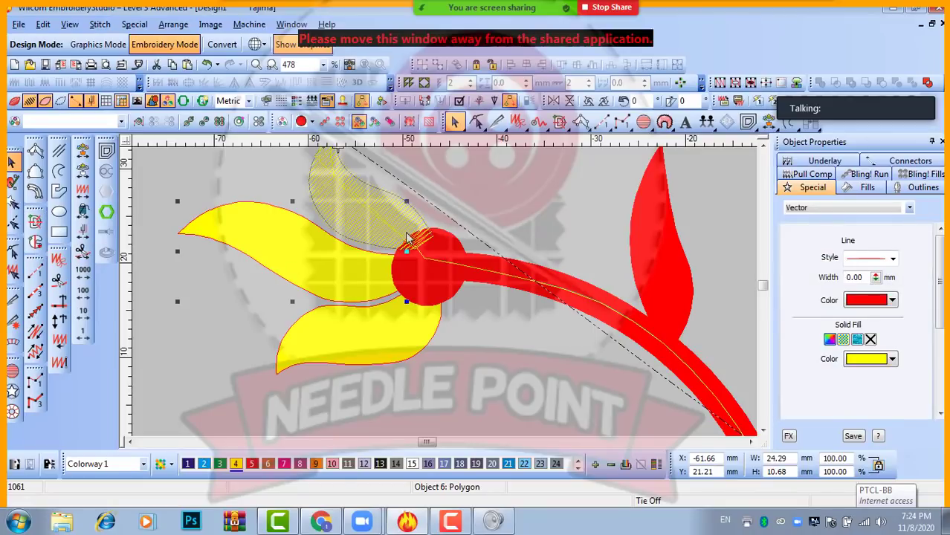
scroll(395, 242, down, 1)
scroll(431, 282, up, 1)
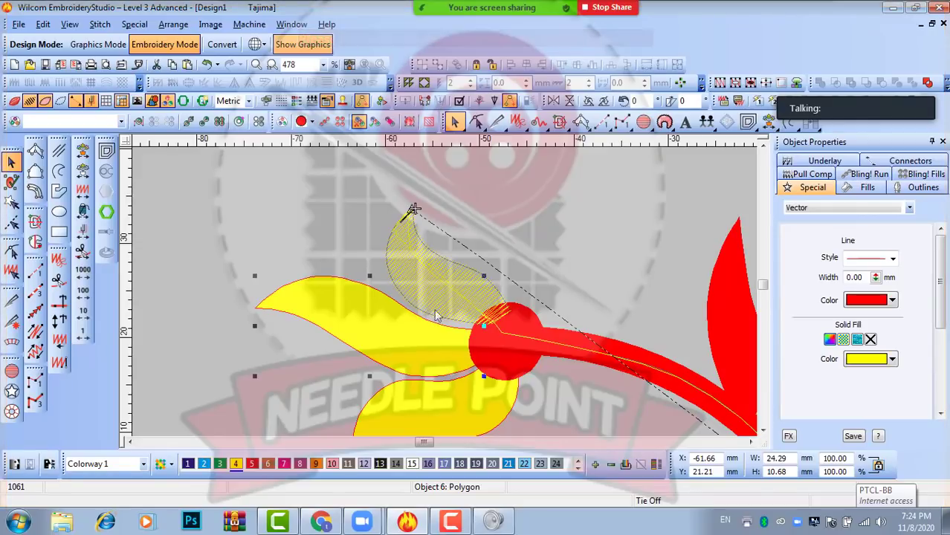
click(405, 256)
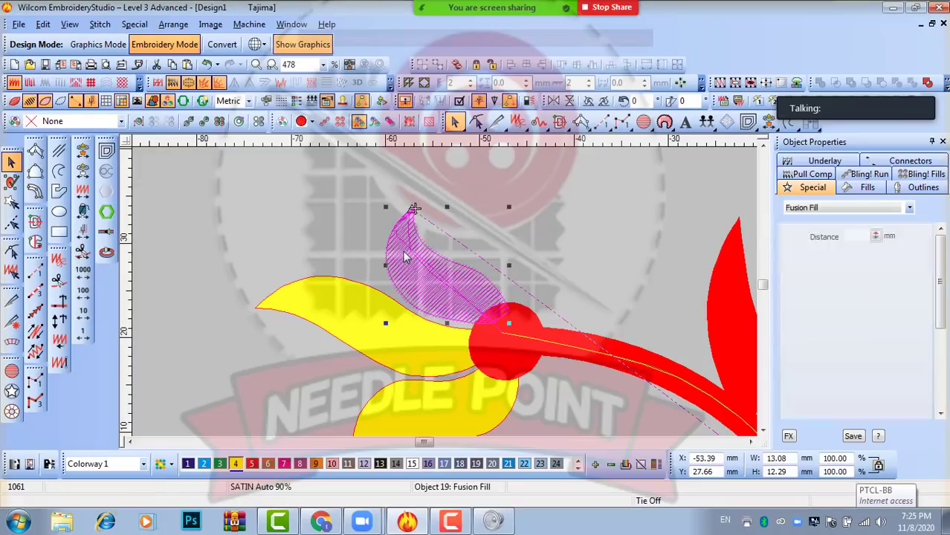
key(h)
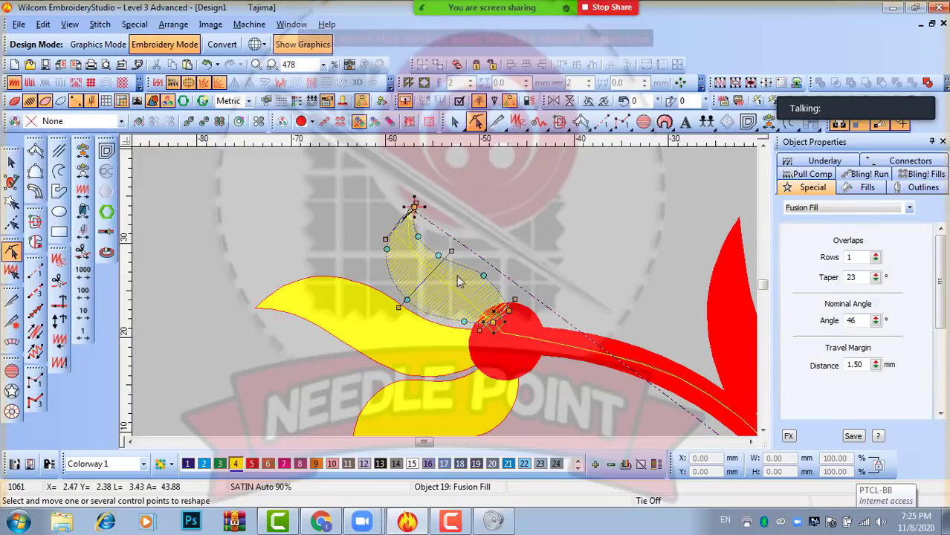
click(12, 163)
- Convert the bud's middle yellow petal to a Fusion Fill object and compare its reshape points with the upper petal's
click(374, 336)
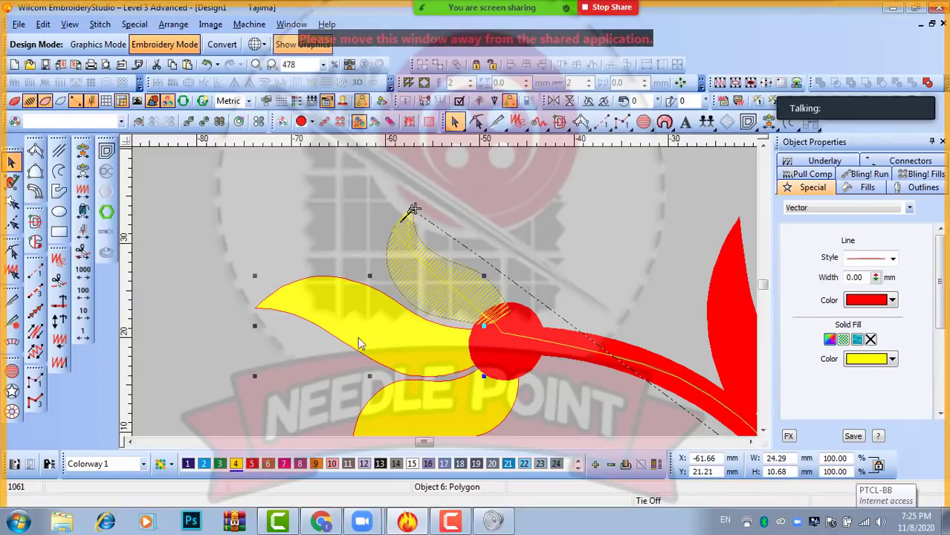
click(34, 222)
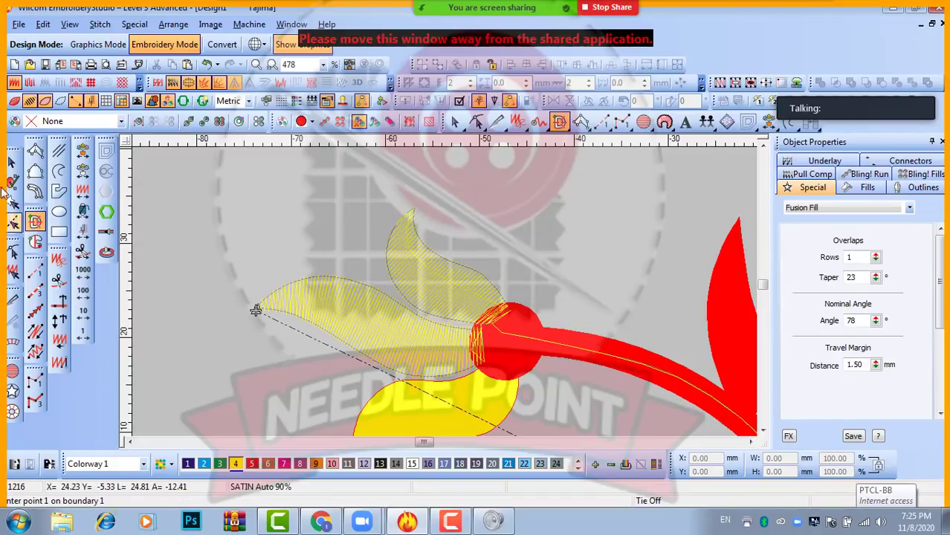
click(12, 161)
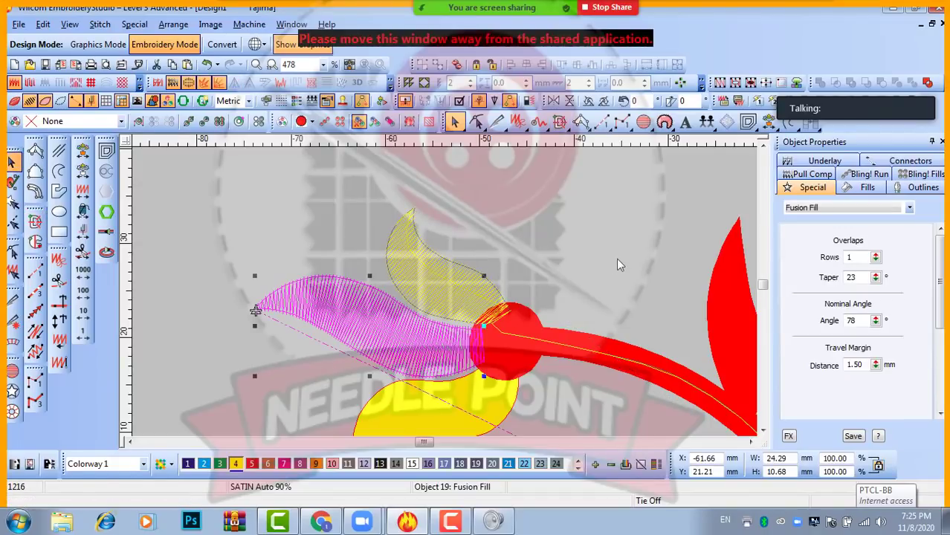
key(h)
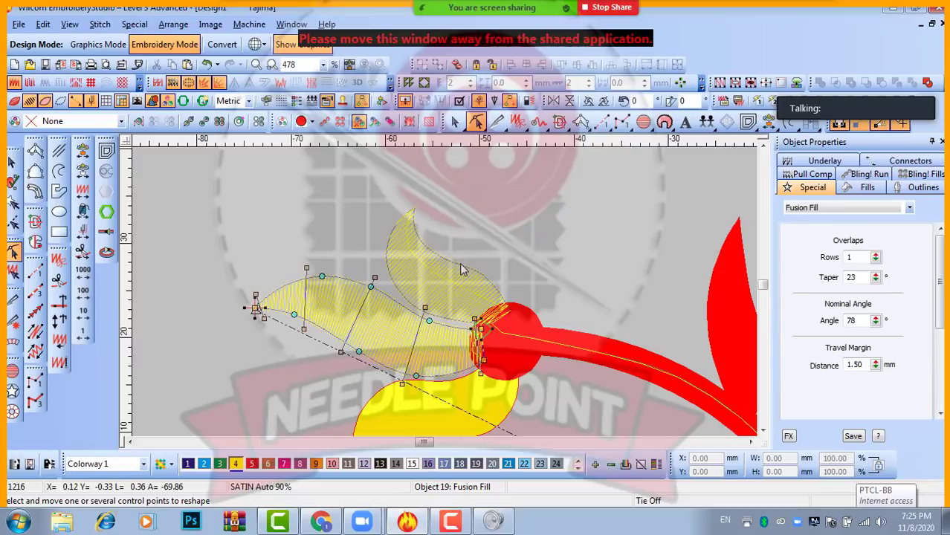
click(461, 269)
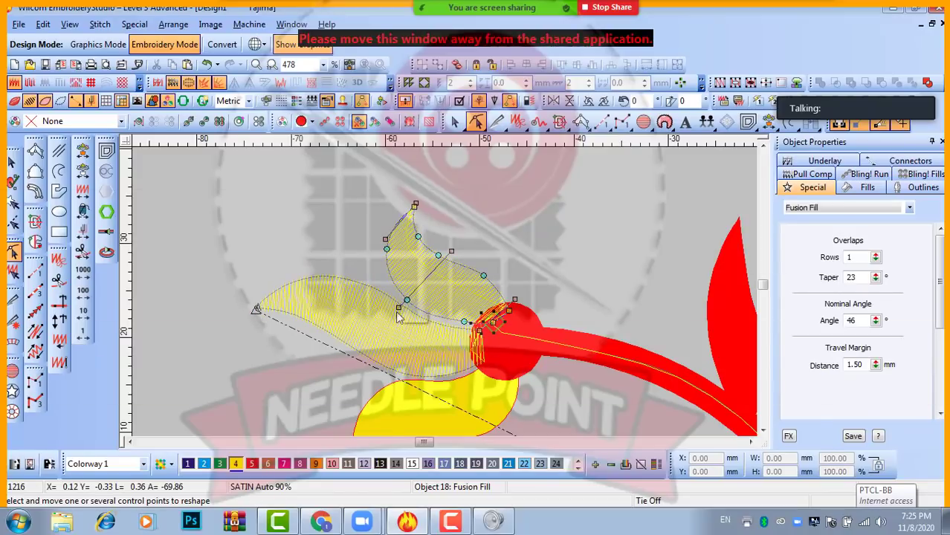
key(Escape)
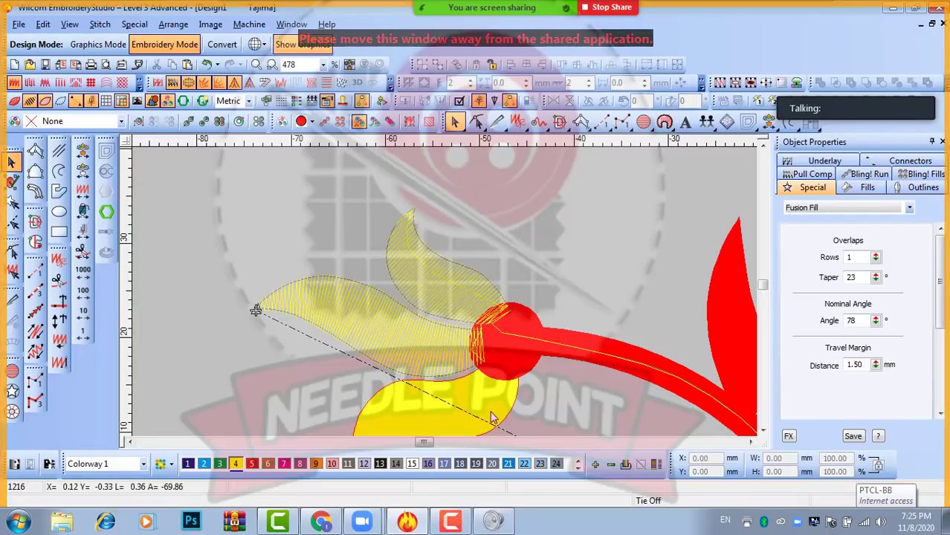
- Convert the bud's lowest yellow petal to a Fusion Fill object in thread colour 4 and inspect its reshape points near the red centre
click(490, 412)
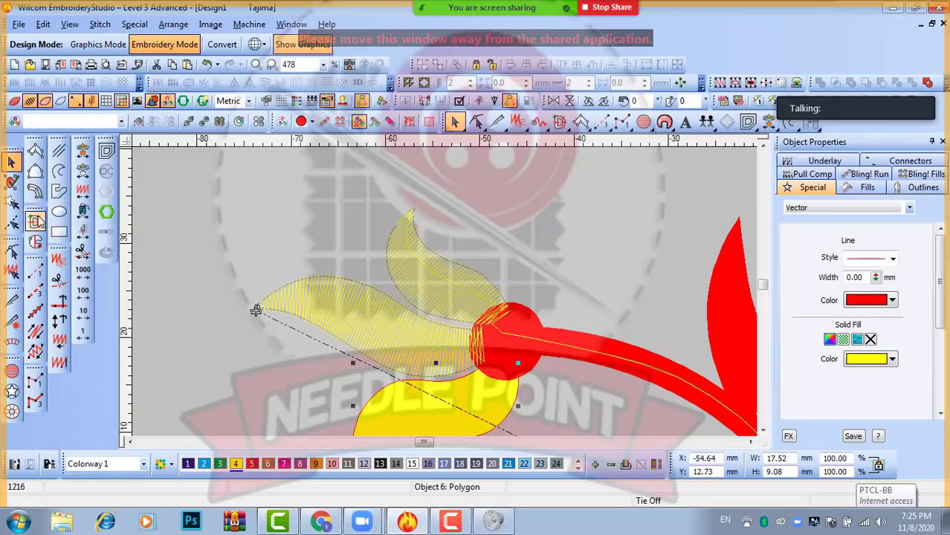
click(36, 222)
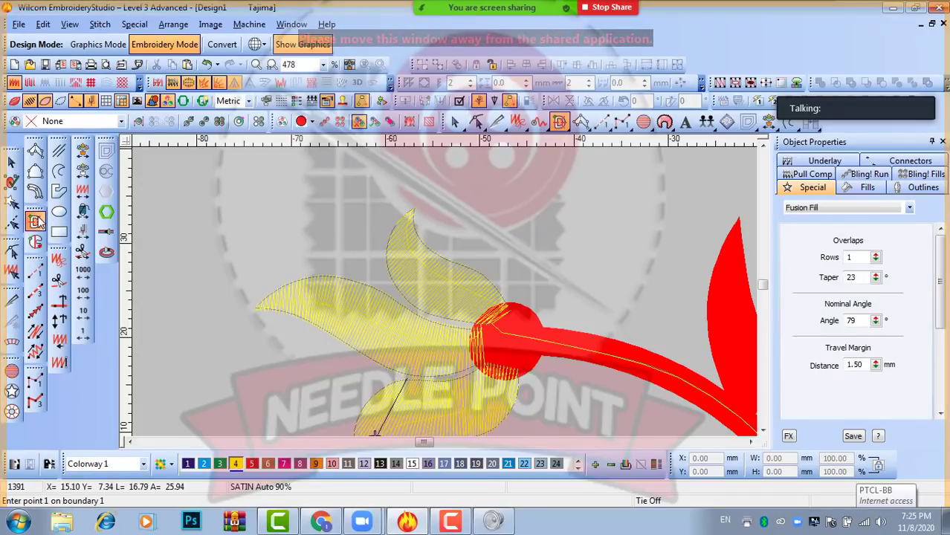
click(11, 162)
scroll(457, 312, down, 4)
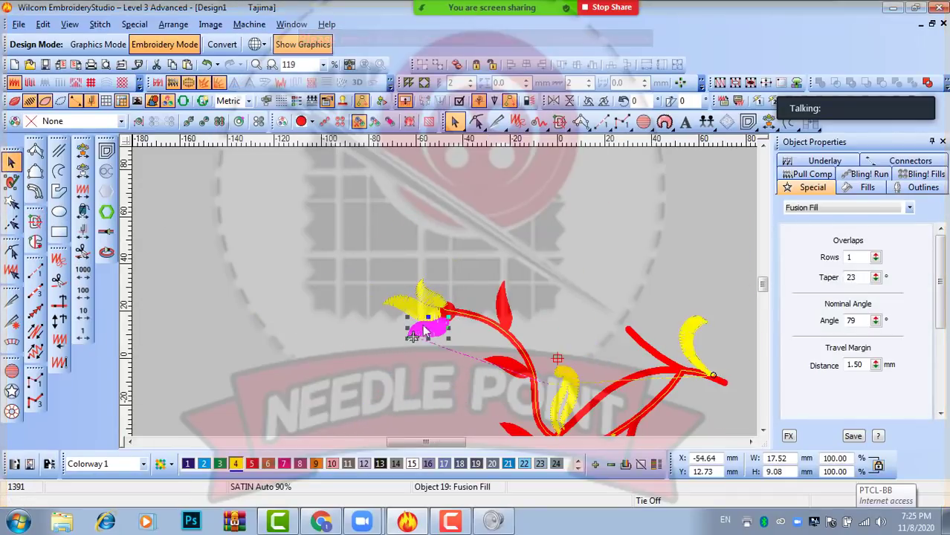
scroll(457, 312, up, 4)
key(h)
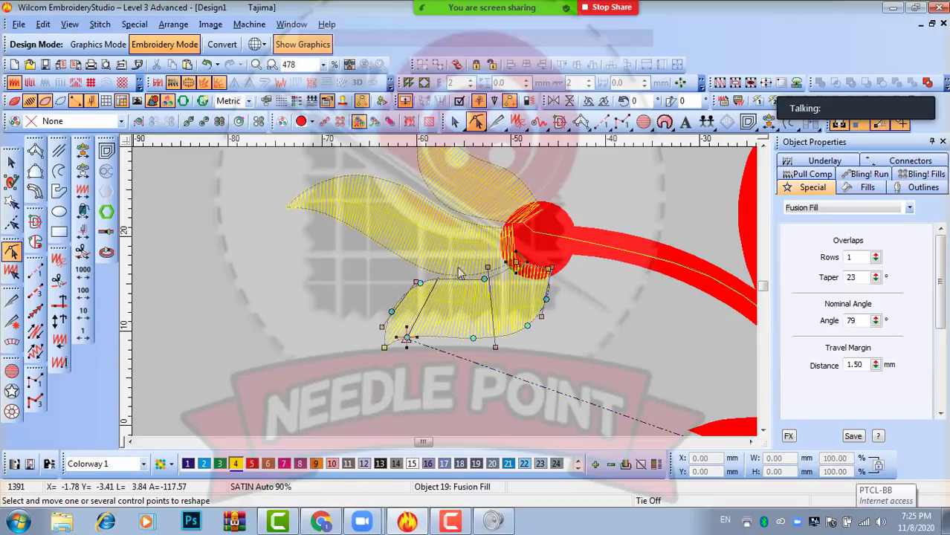
scroll(468, 287, up, 4)
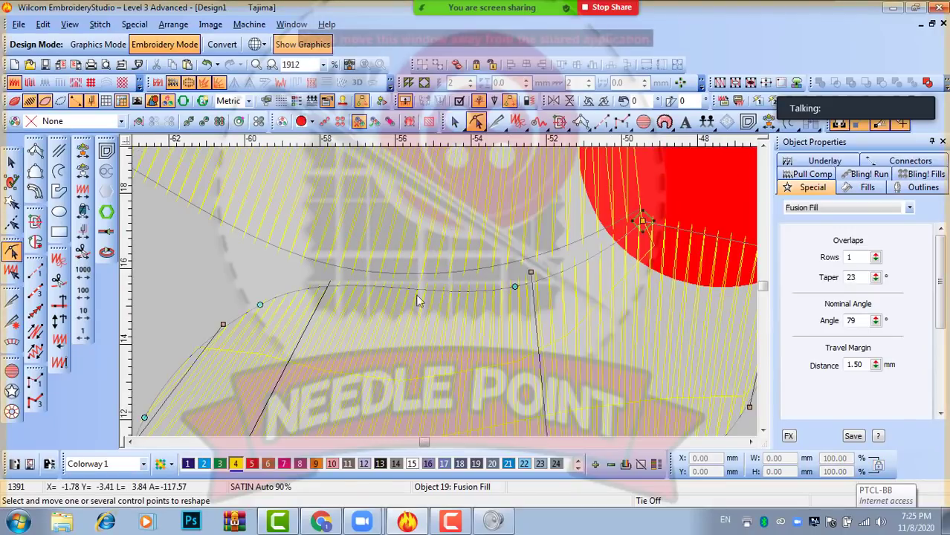
scroll(446, 298, down, 2)
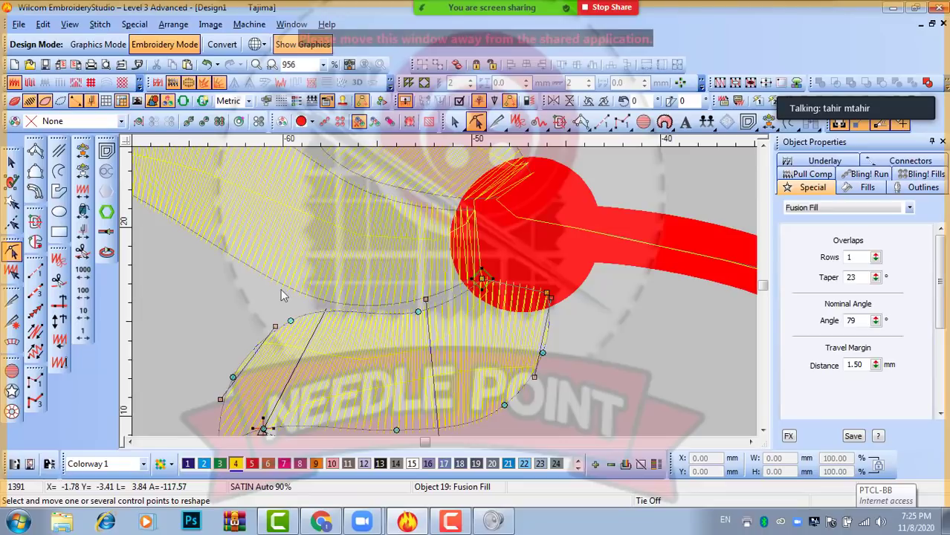
- Undo the Fusion Fill conversion of the flower bud's lowest yellow petal
scroll(444, 321, down, 4)
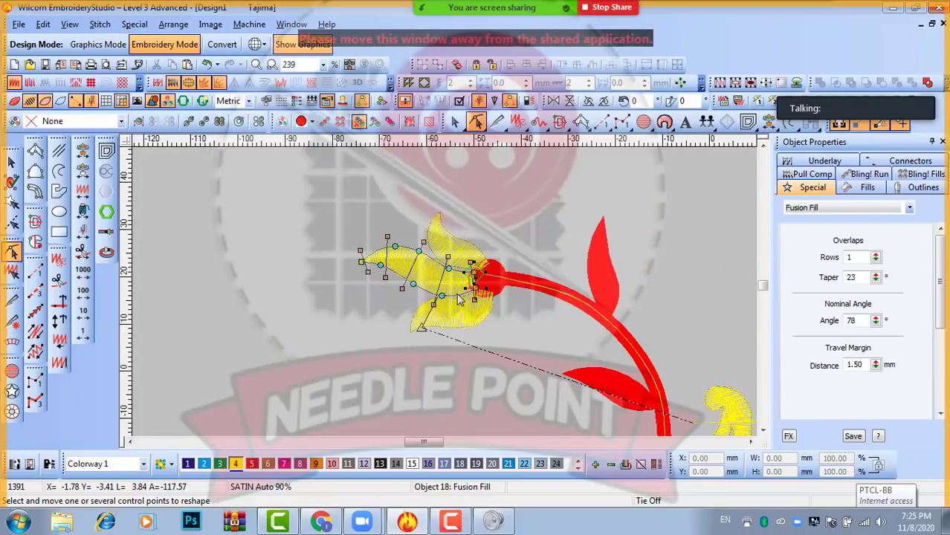
scroll(444, 322, up, 4)
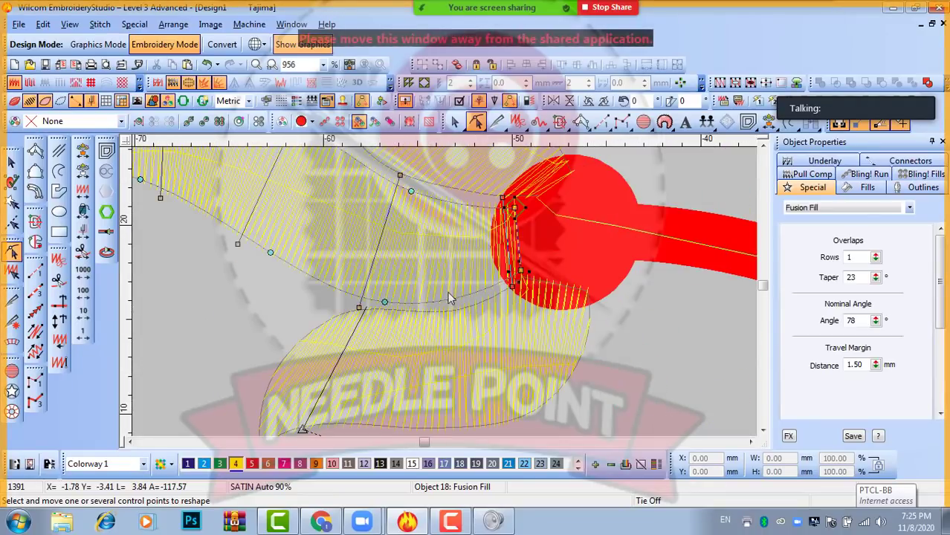
click(13, 162)
key(ctrl+z)
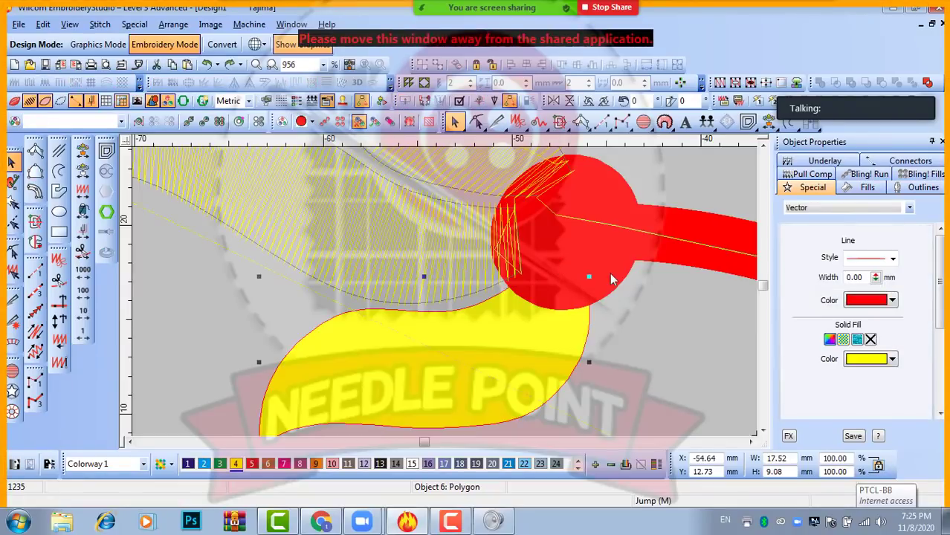
- Reshape the lowest petal's vector outline by moving the node on its upper edge slightly towards the middle petal
click(663, 336)
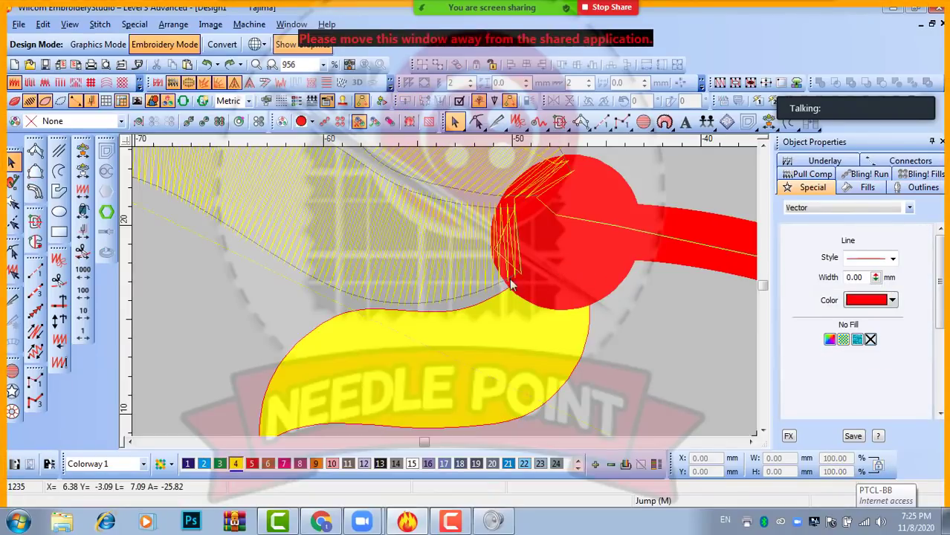
click(373, 336)
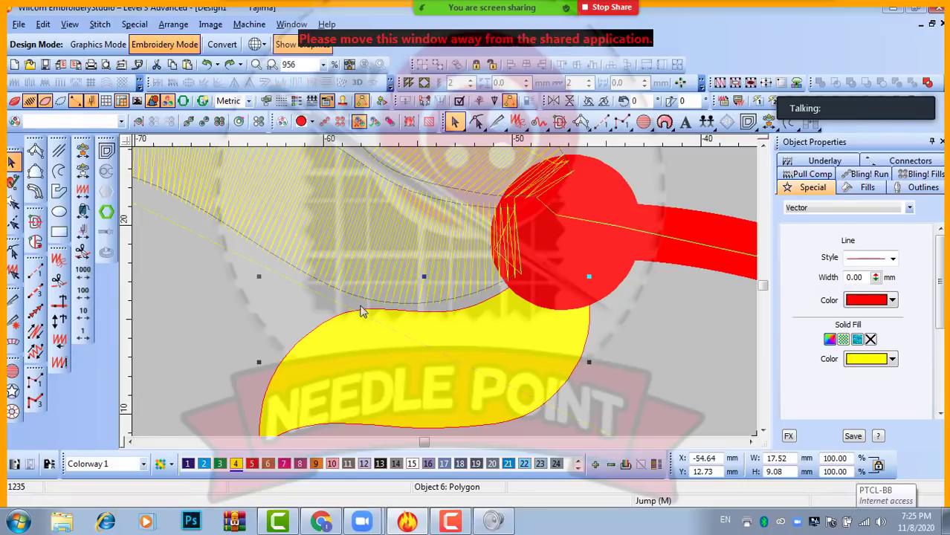
key(h)
drag(330, 321, 333, 311)
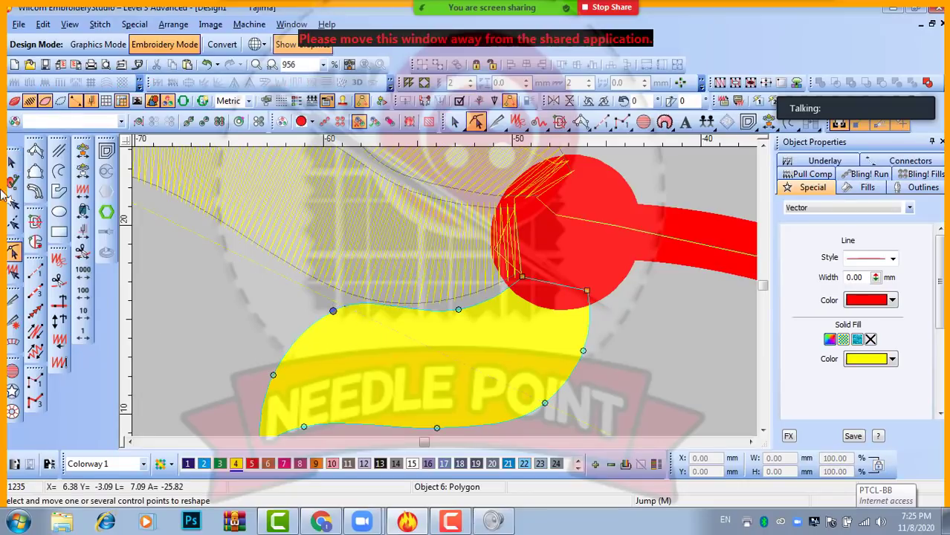
click(12, 162)
- Convert the reshaped outline of the lowest petal to a Fusion Fill object and adjust the reshape point on its upper edge
scroll(357, 275, down, 2)
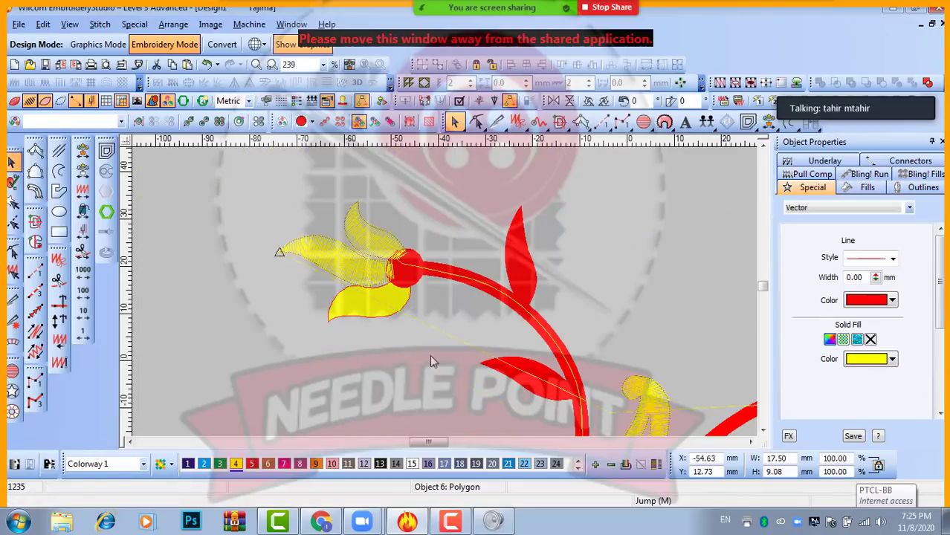
click(431, 356)
scroll(365, 300, up, 2)
click(444, 290)
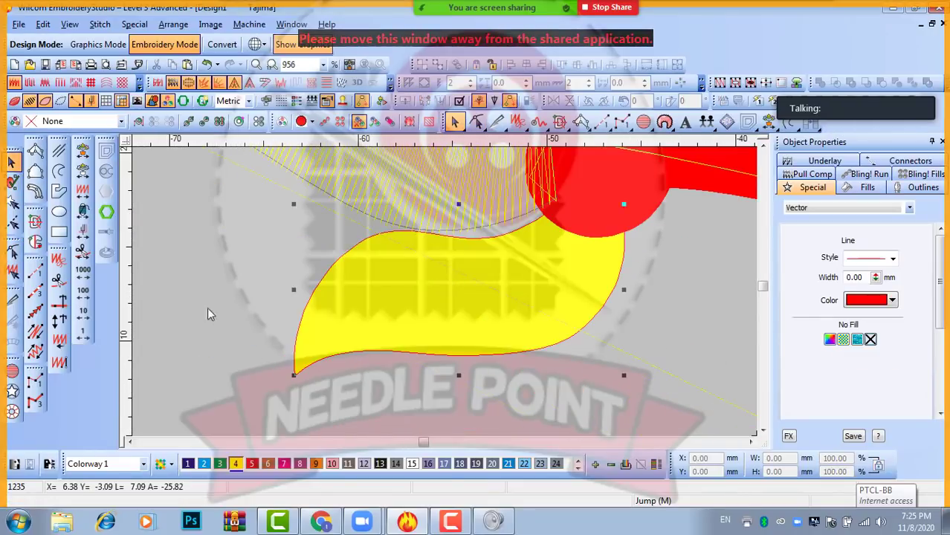
click(35, 222)
key(Return)
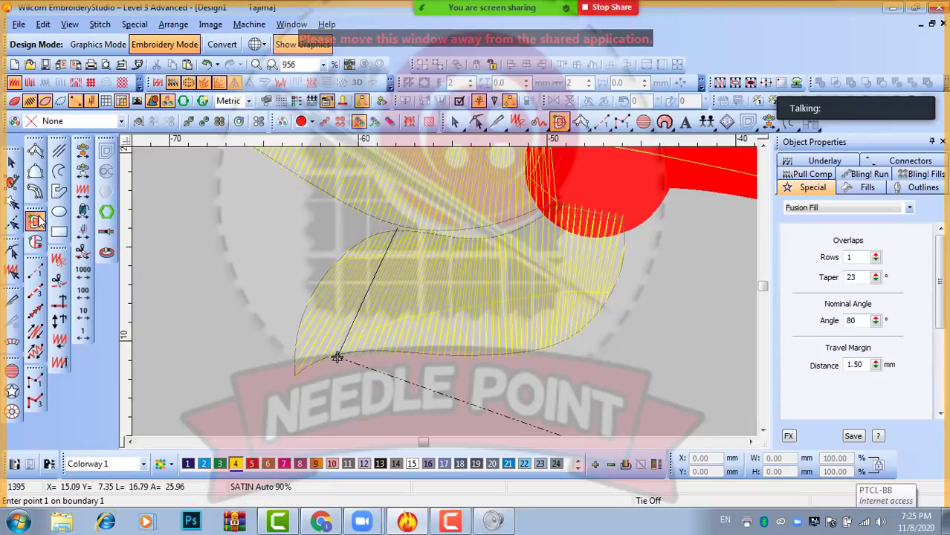
key(Return)
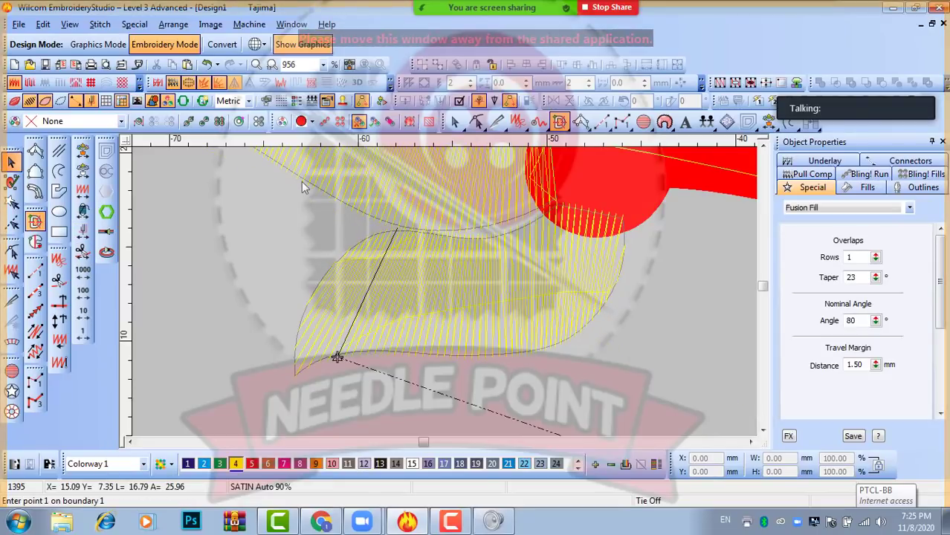
key(h)
mouse_move(417, 232)
mouse_down()
mouse_move(414, 219)
mouse_move(411, 227)
mouse_up()
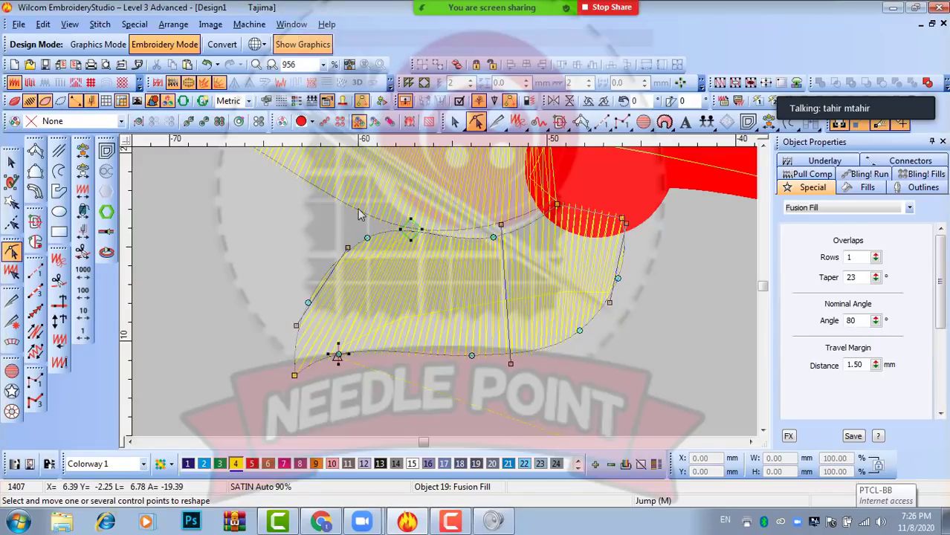
- Select the middle petal for reshaping and show the stitches realistically in TrueView, close up where it meets the lowest petal
click(418, 235)
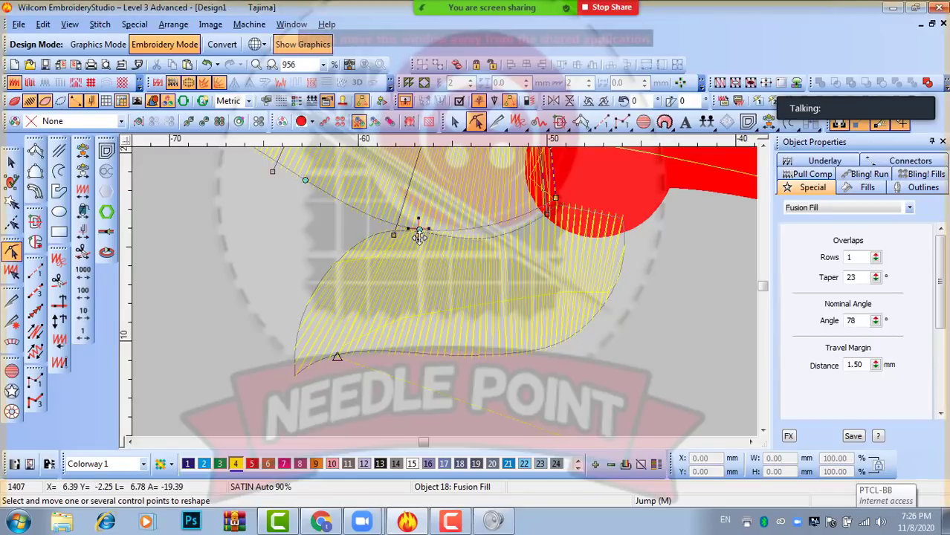
key(t)
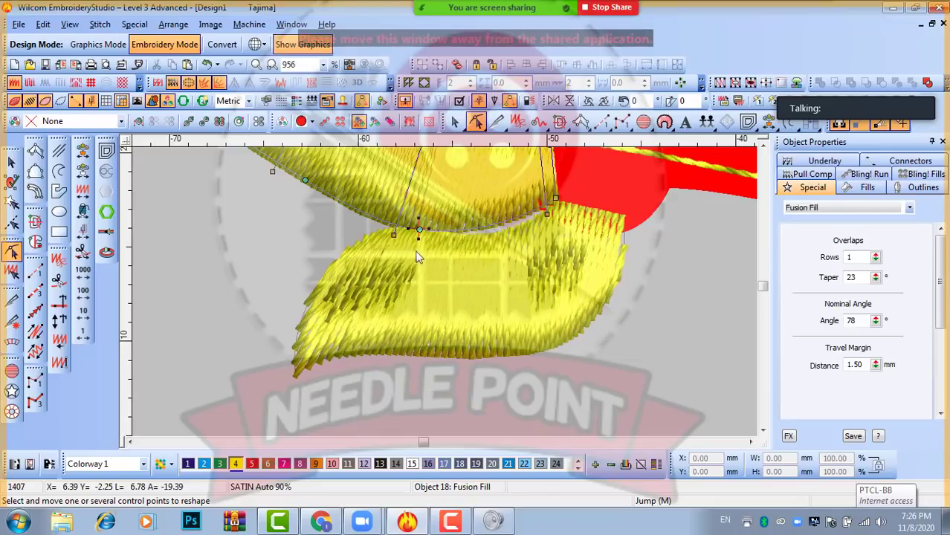
key(z)
key(Escape)
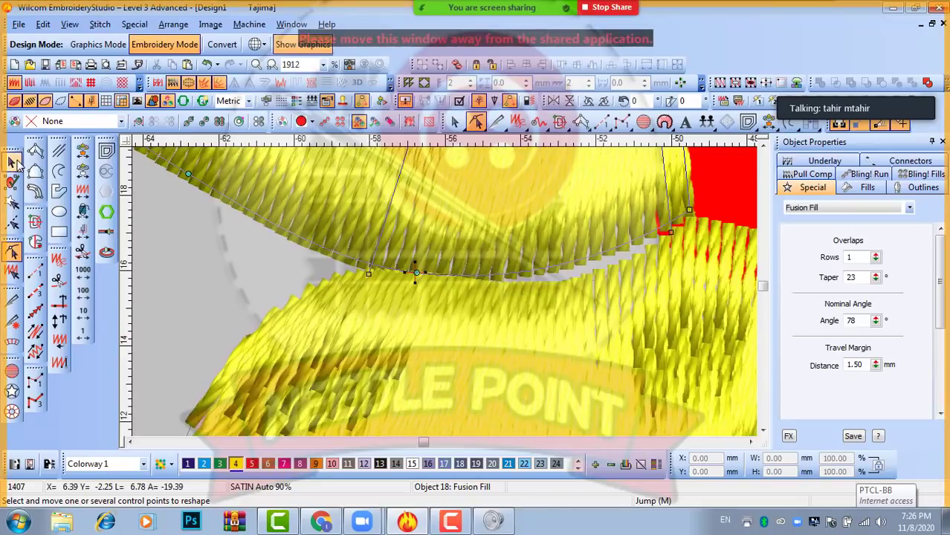
- Reshape the facing edges of the middle and lowest petals by moving their reshape points away from each other
key(h)
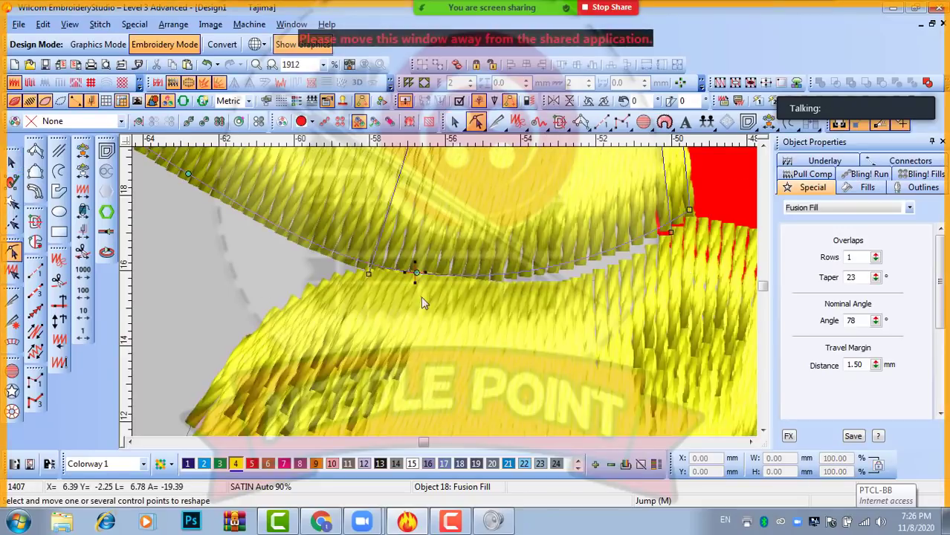
drag(415, 281, 414, 264)
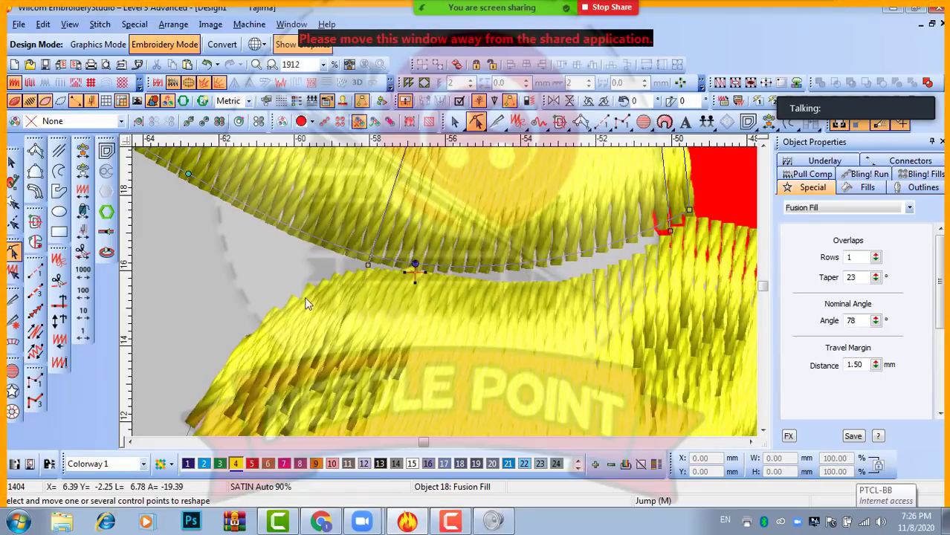
click(332, 282)
drag(313, 290, 318, 291)
key(ctrl+z)
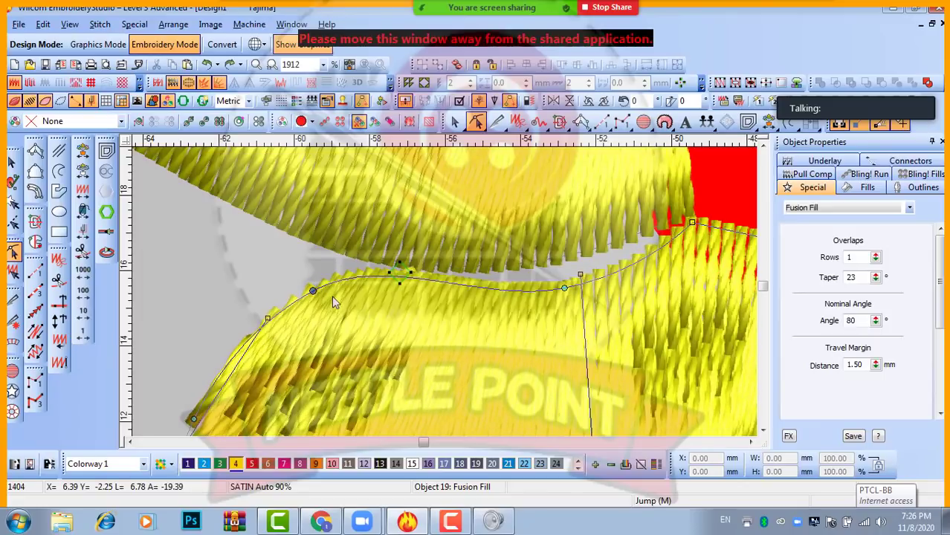
drag(315, 290, 321, 300)
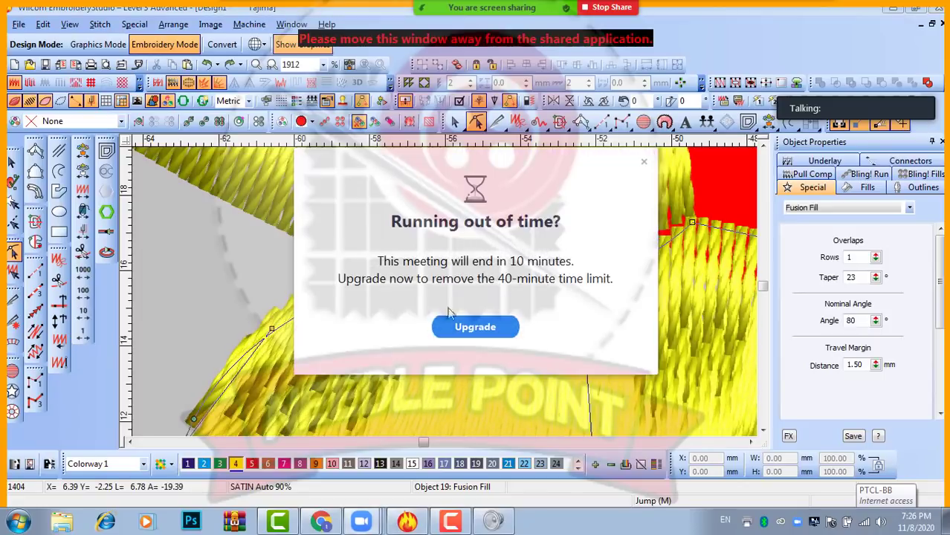
click(643, 161)
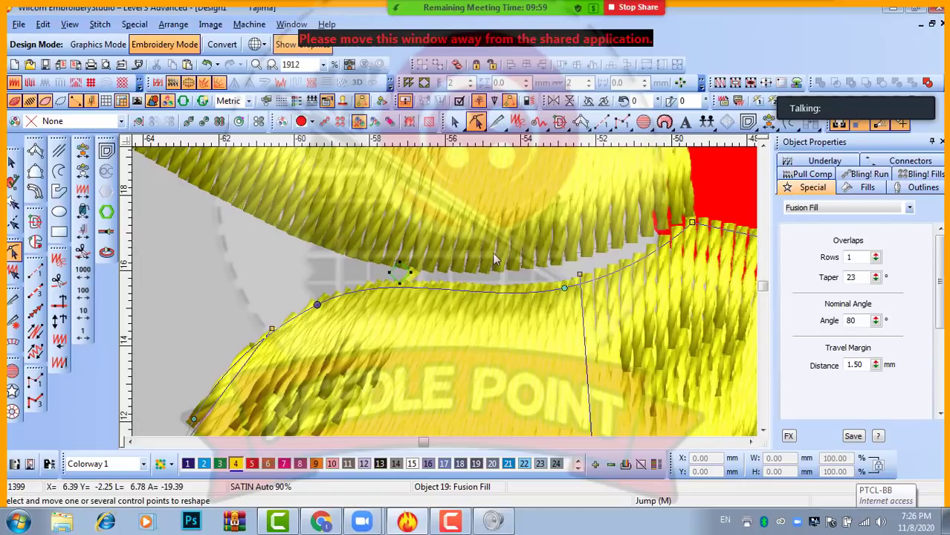
scroll(452, 297, down, 2)
scroll(454, 302, up, 1)
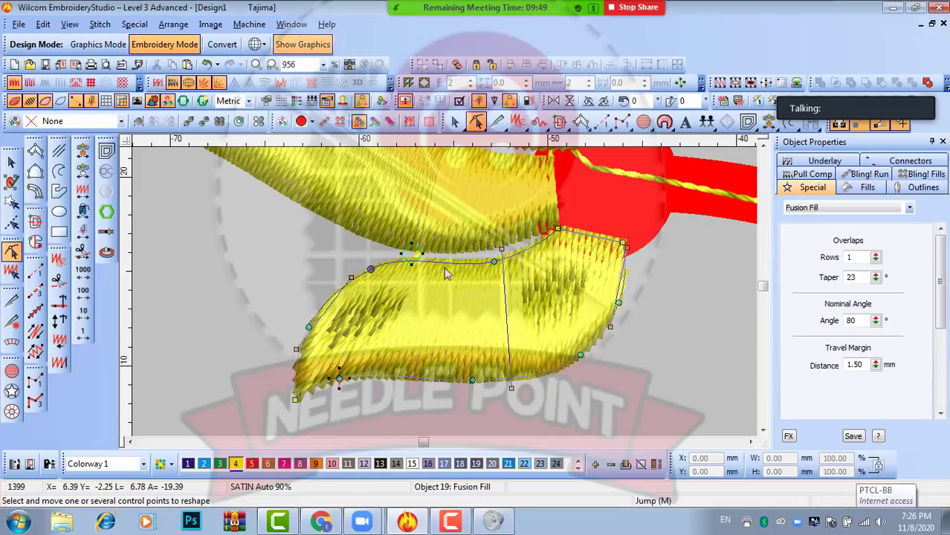
- Undo the petal edge reshapes, the lowest petal's Fusion Fill conversion and the earlier change to its vector outline
key(ctrl+z)
key(ctrl+z)
key(ctrl+z)
key(ctrl+z)
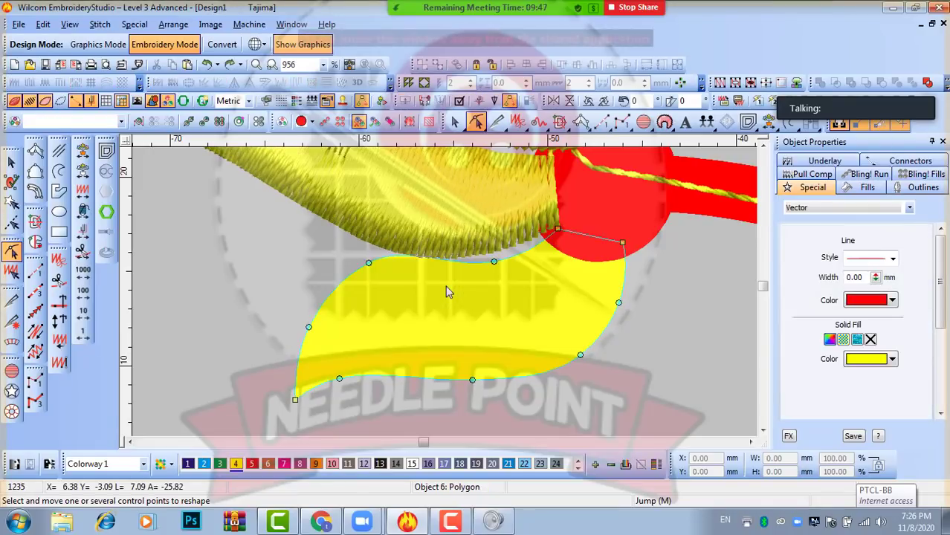
key(ctrl+z)
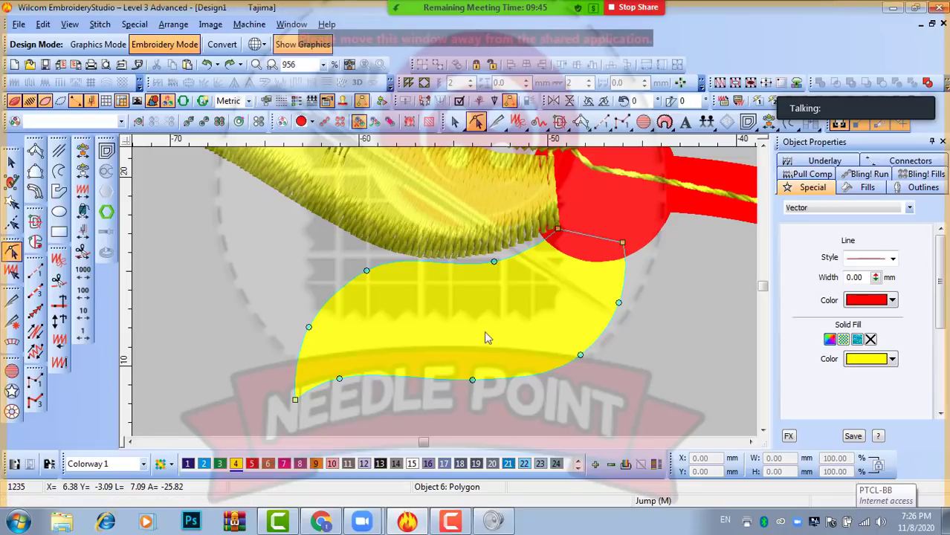
- Convert the lowest petal's vector outline to a Fusion Fill object in thread colour 4, with stitch angles set across the petal
key(Escape)
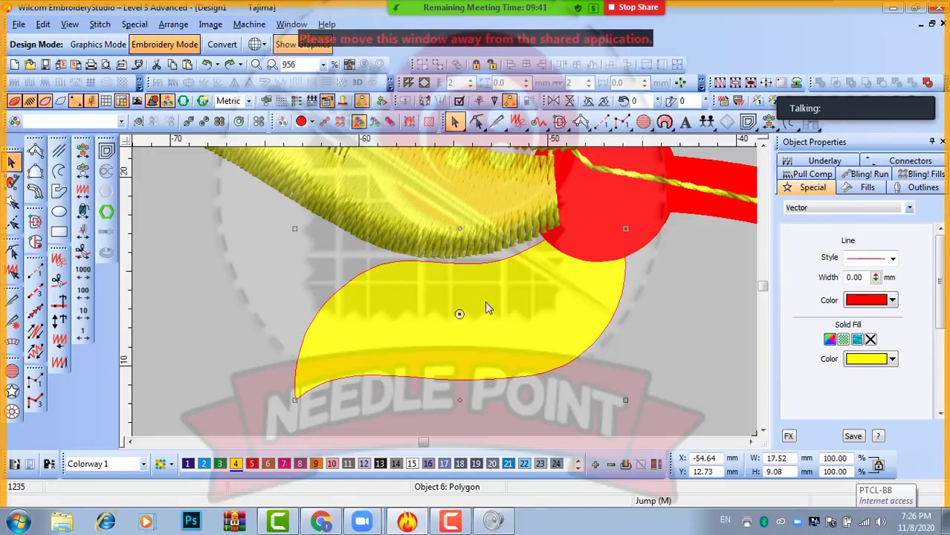
click(35, 222)
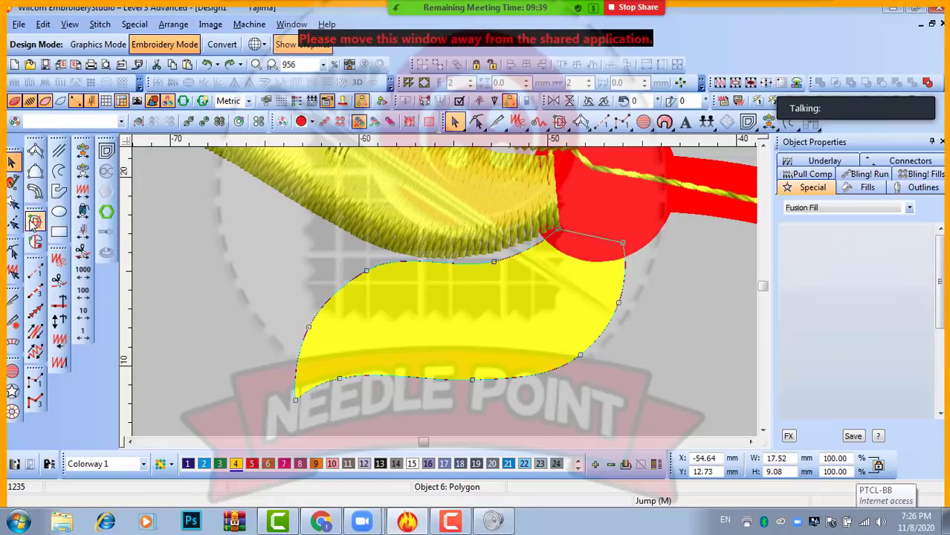
click(626, 257)
click(602, 351)
click(514, 258)
click(500, 376)
click(338, 380)
key(Return)
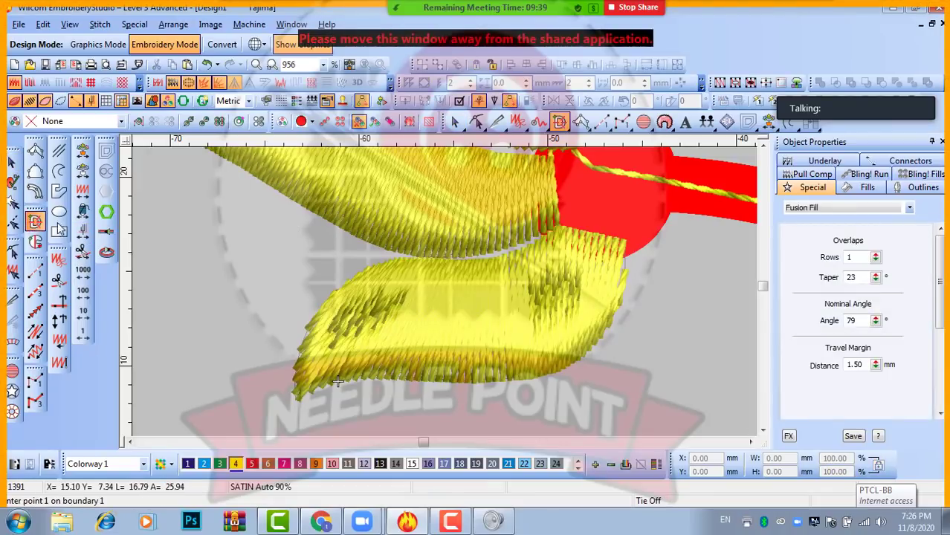
click(9, 163)
scroll(807, 297, down, 1)
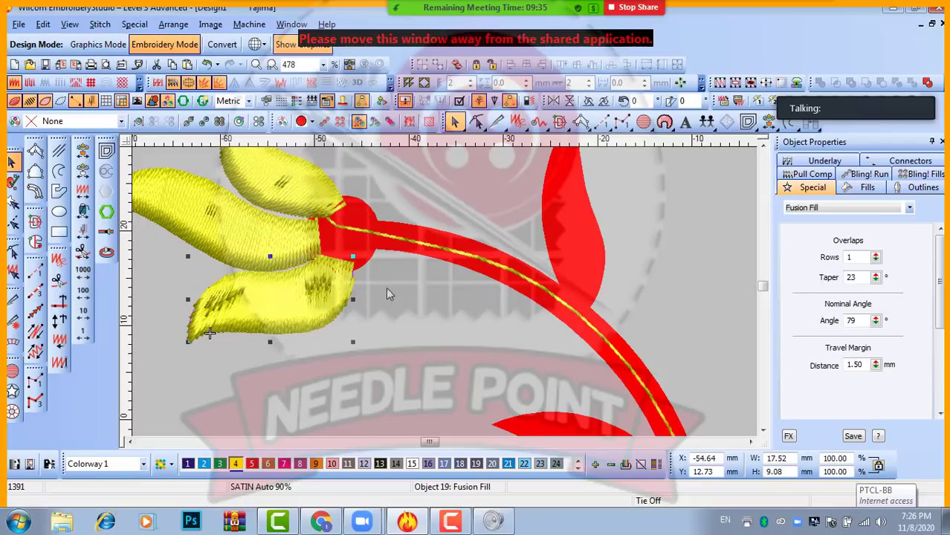
- Slant the lowest petal's tip and middle stitch angle lines by moving their lower ends along the lower edge towards the red centre
key(h)
scroll(443, 291, up, 1)
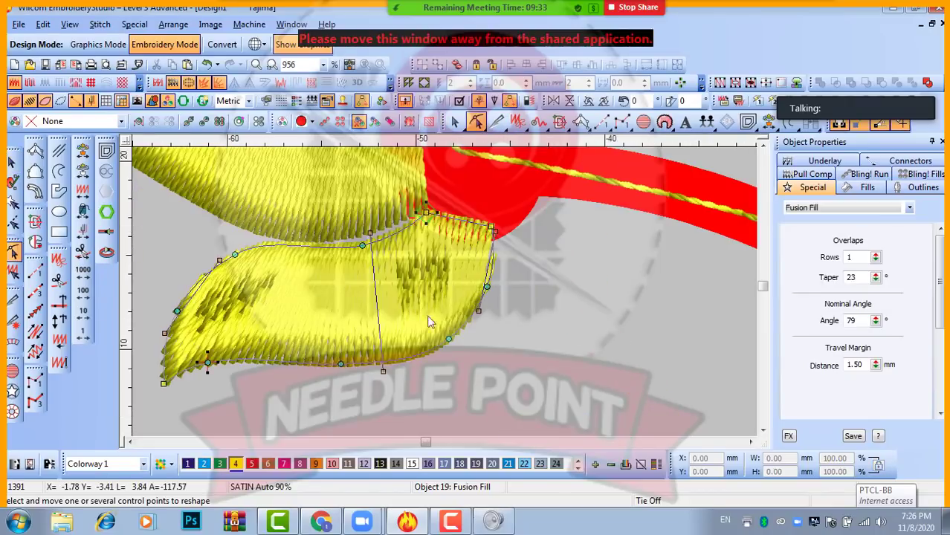
drag(165, 332, 255, 368)
drag(388, 370, 469, 367)
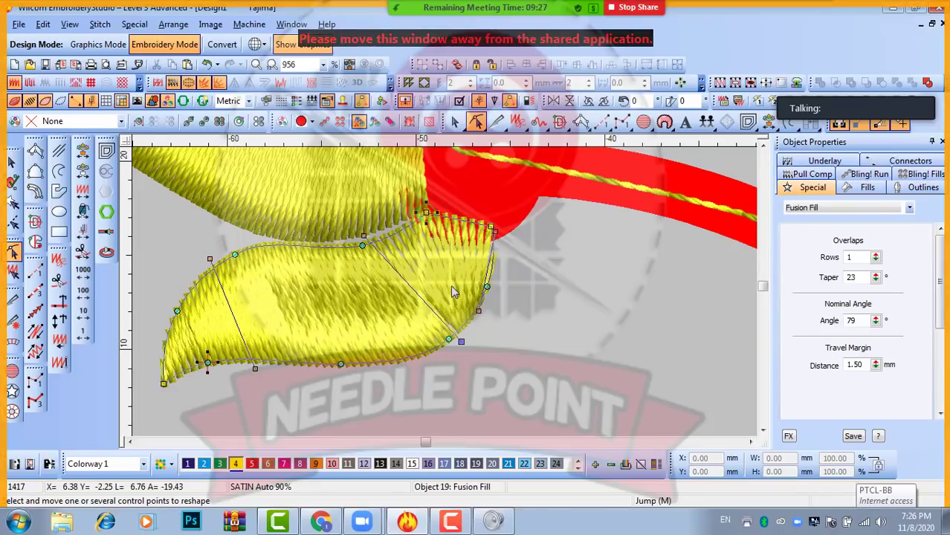
- Adjust the stitch angle line near the tip of the bud's uppermost petal by moving its inner end down along the edge
scroll(450, 284, down, 2)
scroll(447, 296, up, 2)
click(444, 288)
drag(447, 231, 473, 257)
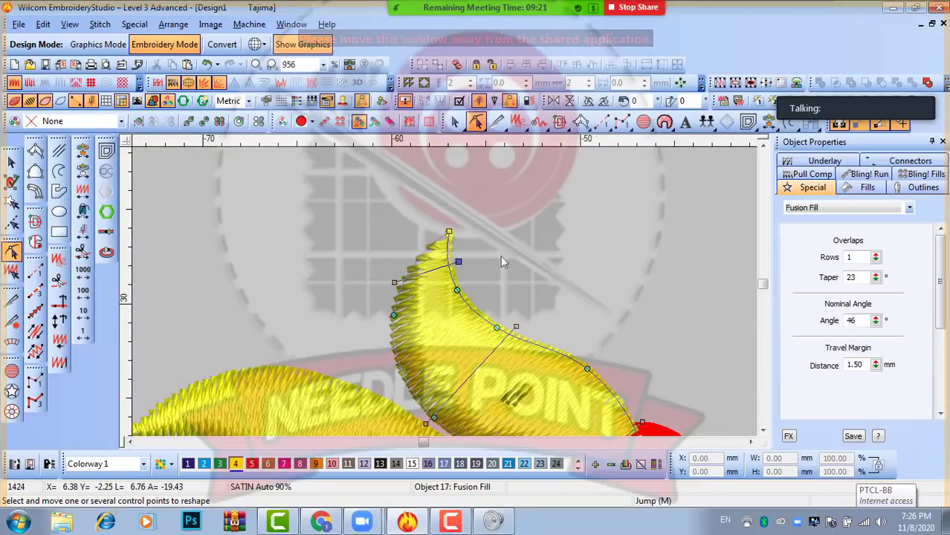
- Examine the stitching of the bud petals, leaves and stem travel lines, and select the curved yellow leaf near the far stem tip
scroll(467, 297, down, 1)
scroll(443, 292, up, 1)
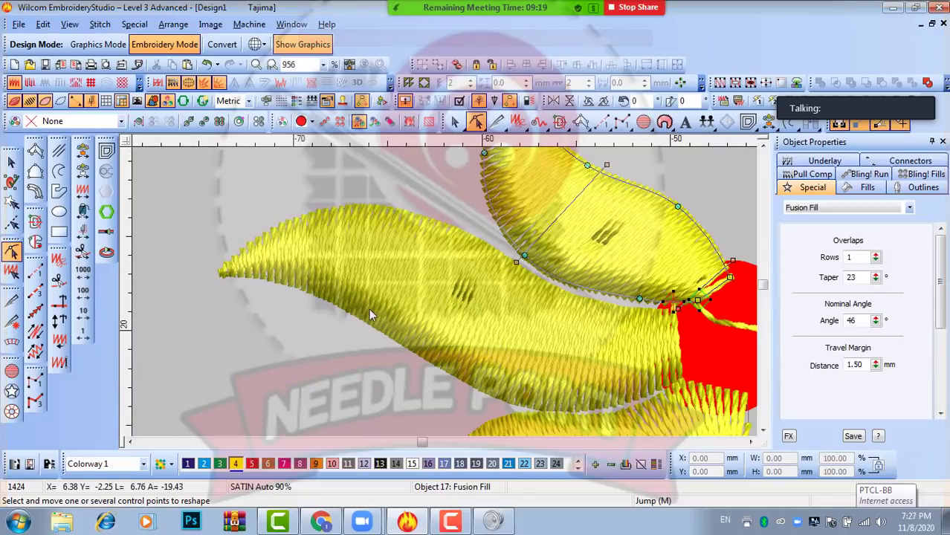
scroll(455, 297, down, 3)
scroll(455, 297, up, 3)
scroll(461, 295, down, 3)
scroll(468, 292, up, 1)
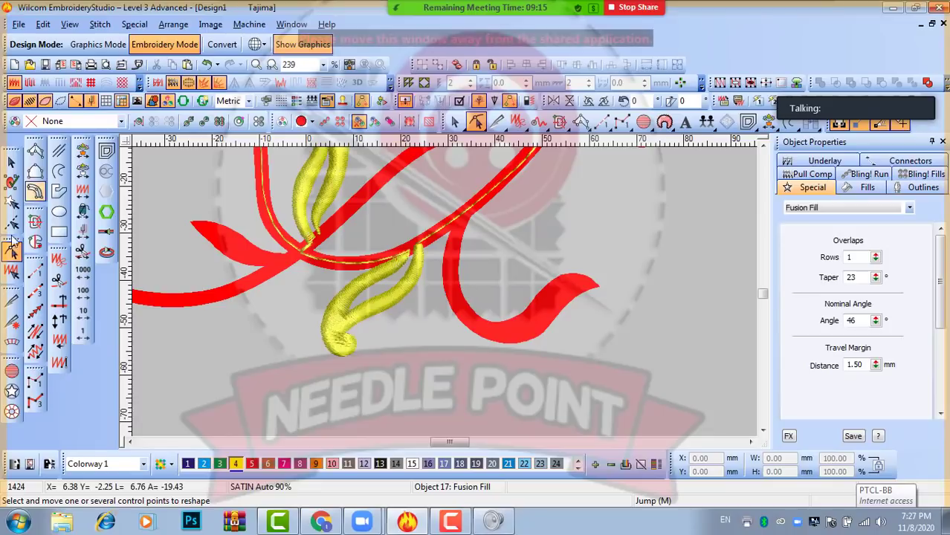
click(11, 162)
click(250, 374)
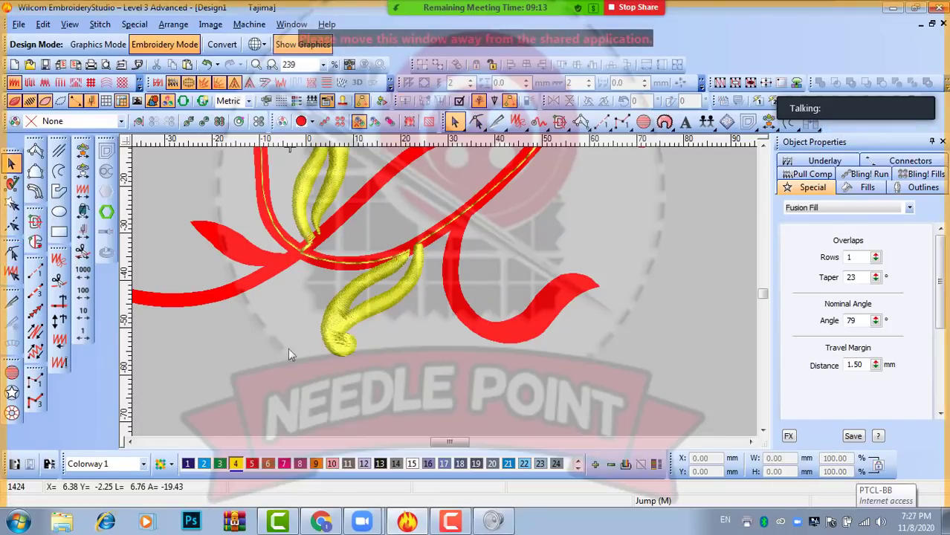
scroll(419, 287, down, 2)
scroll(445, 292, up, 2)
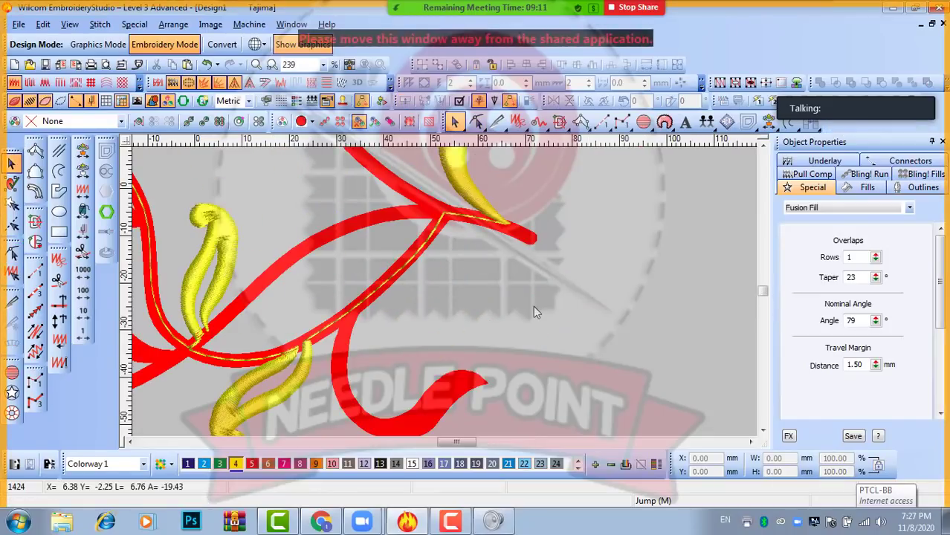
scroll(515, 277, down, 1)
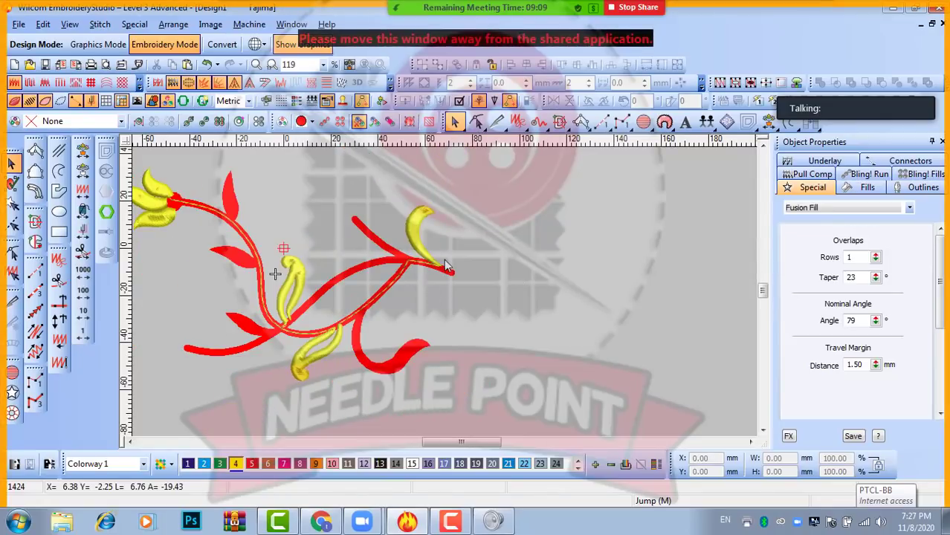
click(412, 230)
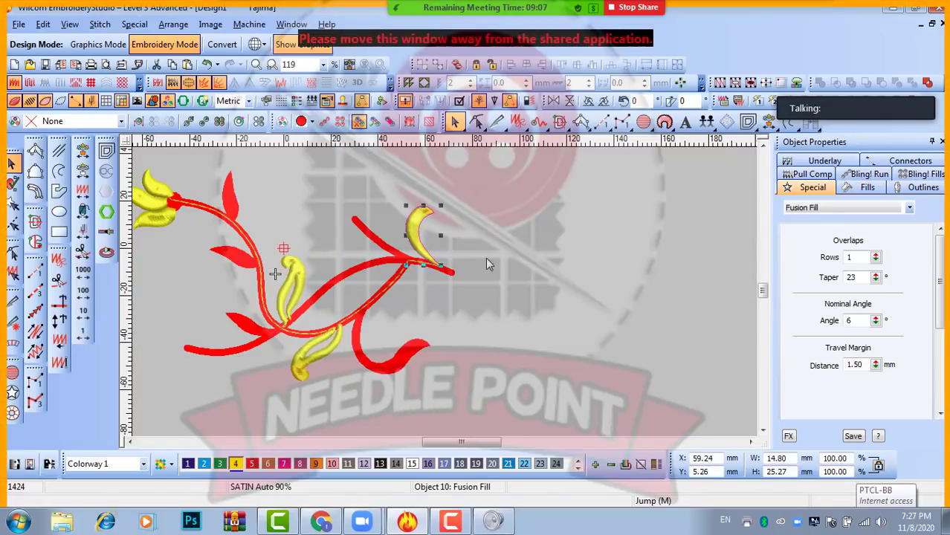
- Reshape the curved yellow leaf by moving the inner end of the stitch angle line at its upper tip down along the inner edge
scroll(433, 247, up, 2)
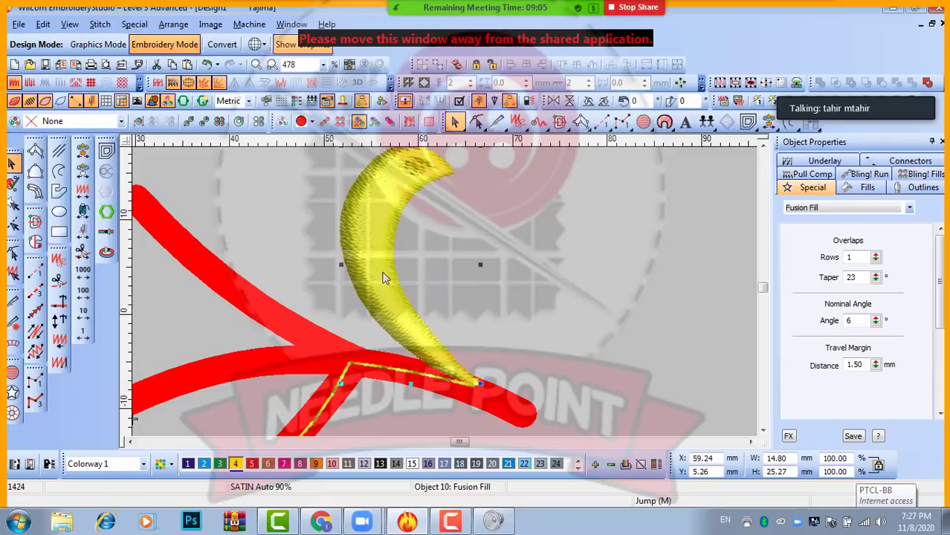
key(h)
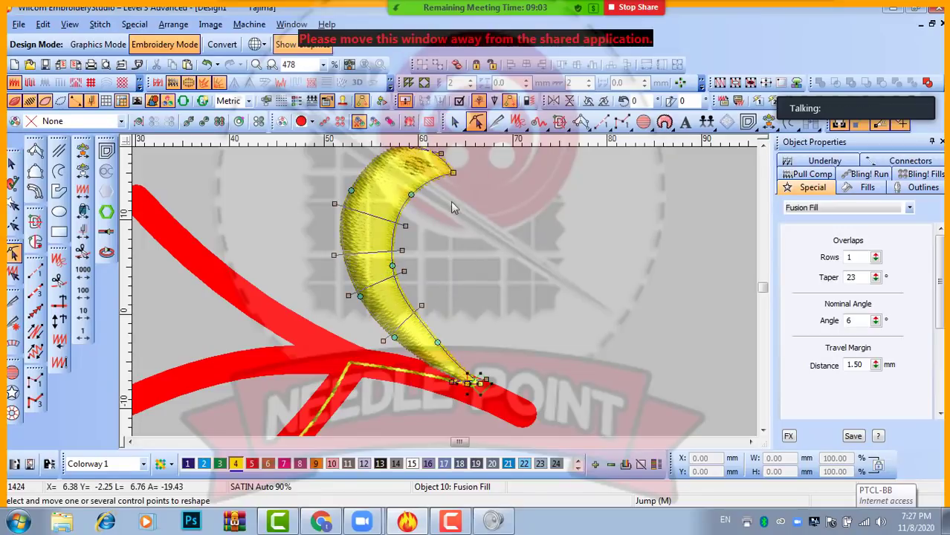
drag(443, 152, 435, 190)
click(13, 165)
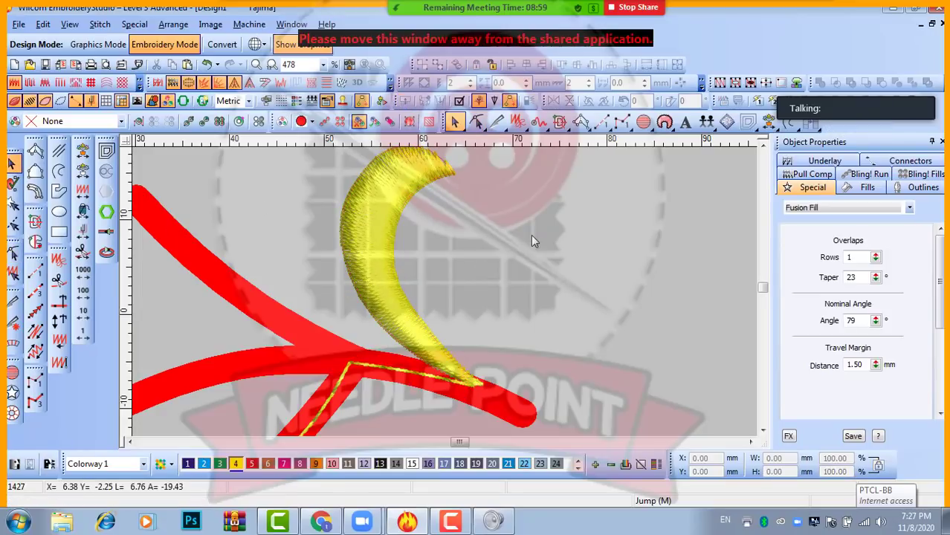
- Change the curved yellow leaf's fill from Satin to Tatami with a stitch spacing of 0.60 mm
click(867, 188)
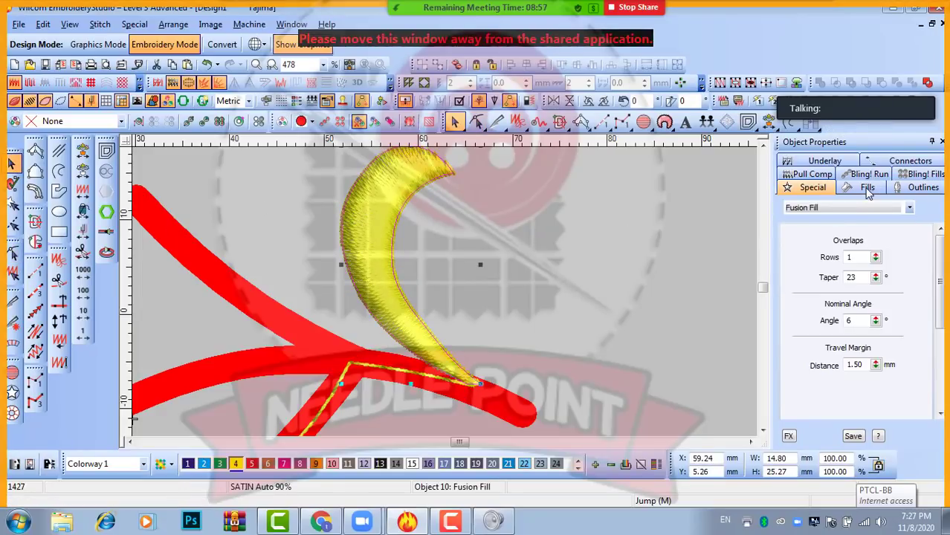
click(859, 208)
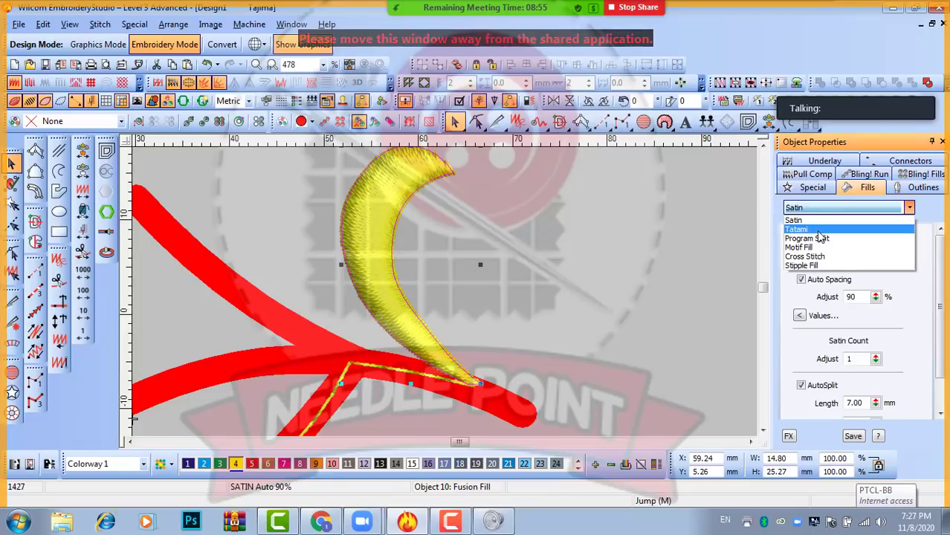
click(833, 220)
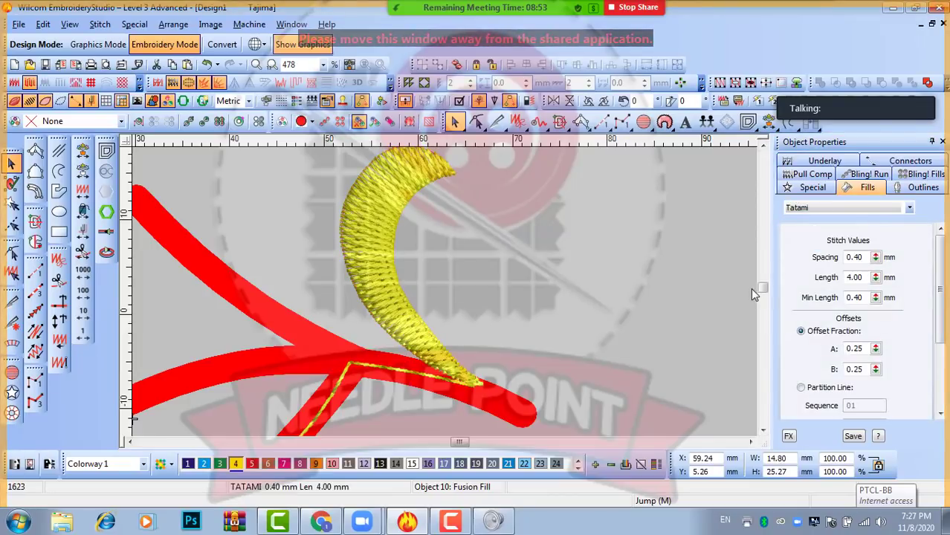
double_click(865, 257)
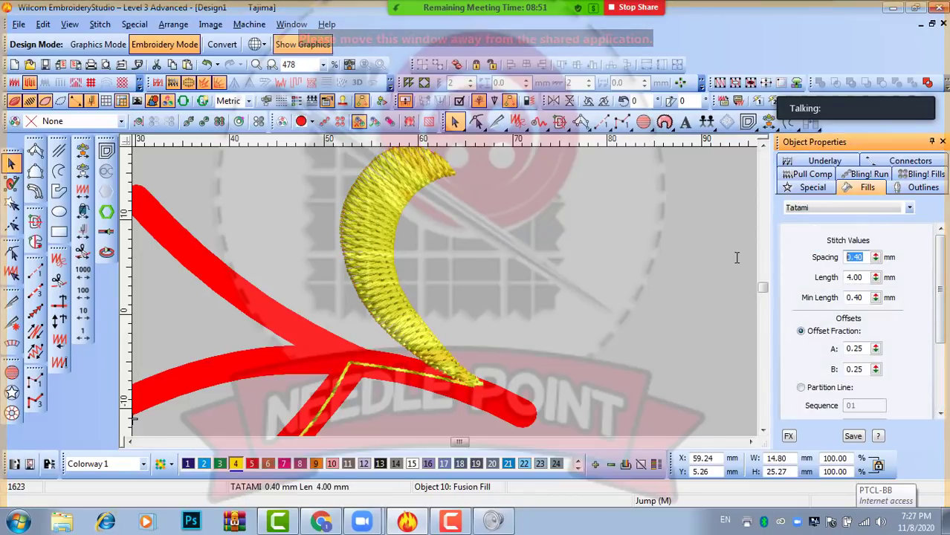
text(.6)
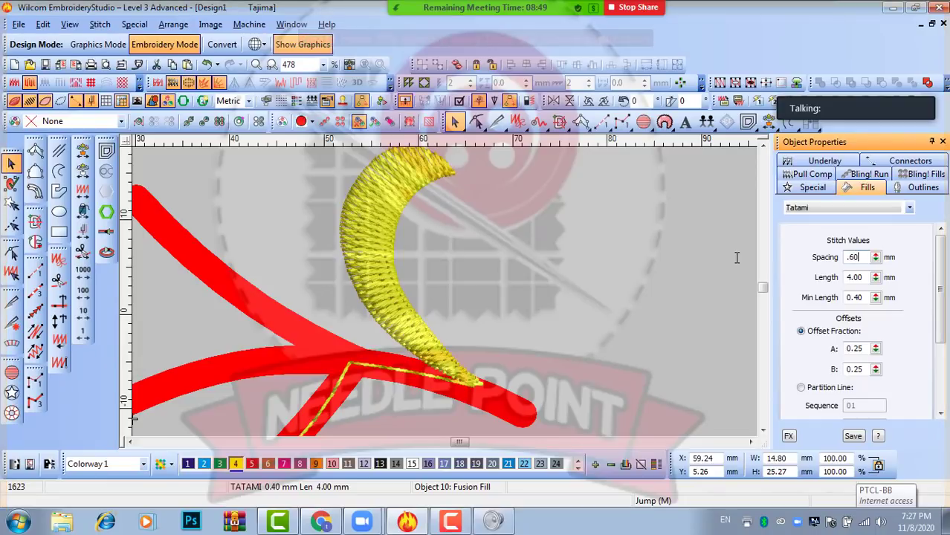
key(Return)
click(619, 306)
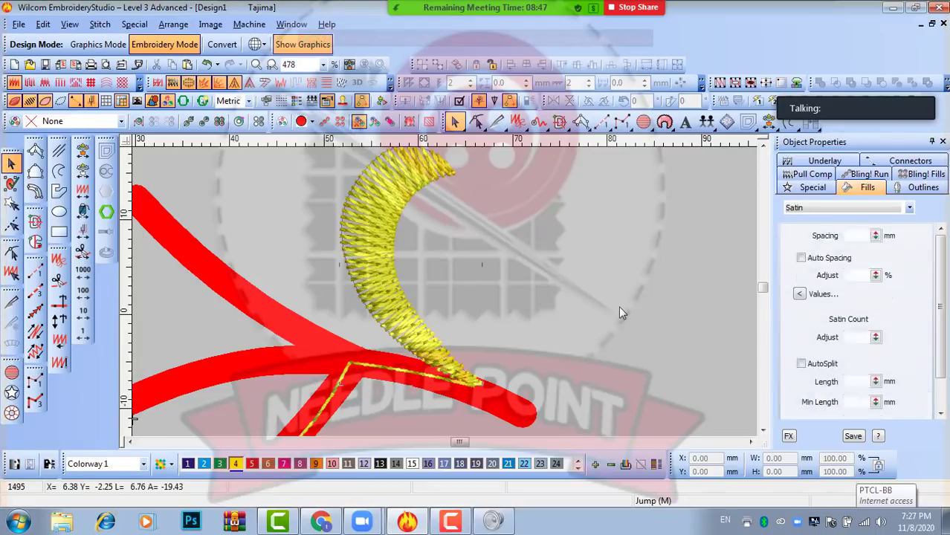
scroll(420, 287, down, 2)
scroll(419, 285, up, 1)
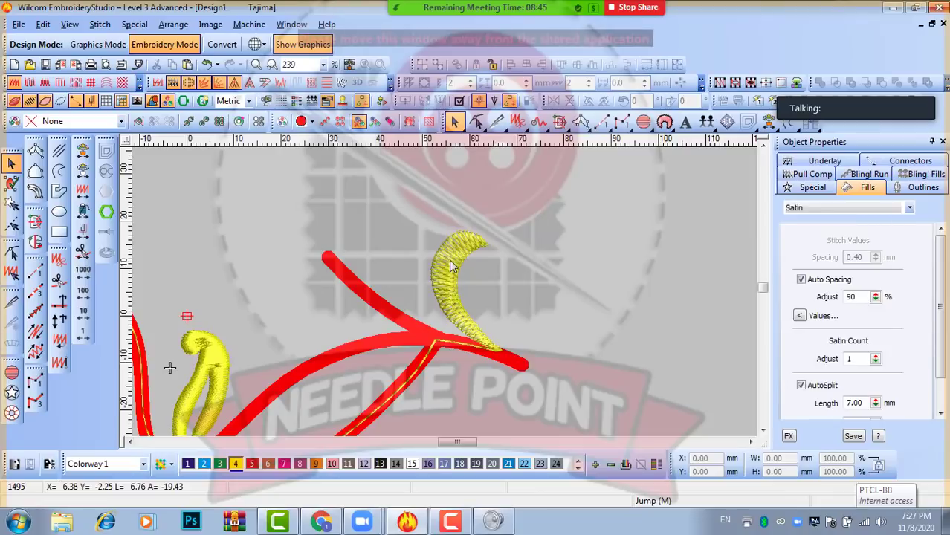
- Undock the Styles toolbar and place it over the empty upper part of the design area
click(453, 262)
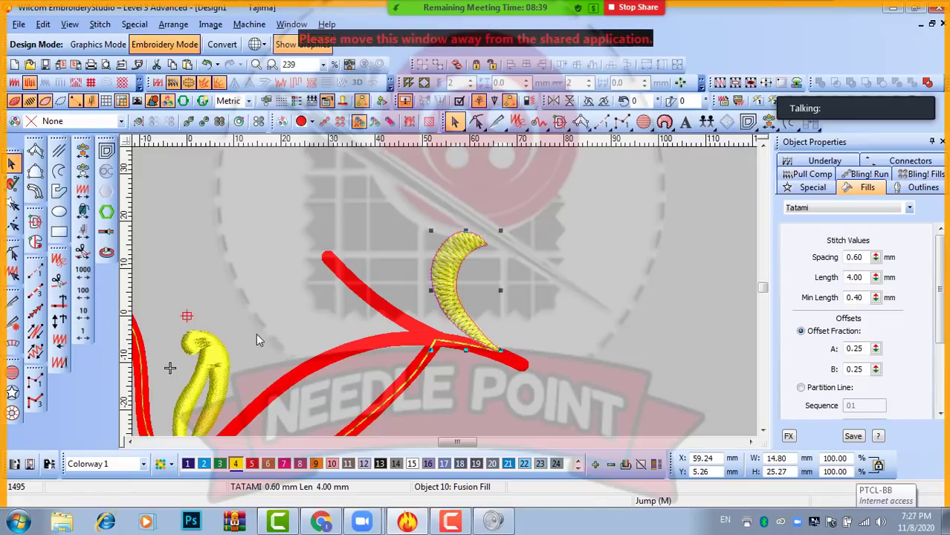
scroll(214, 326, down, 1)
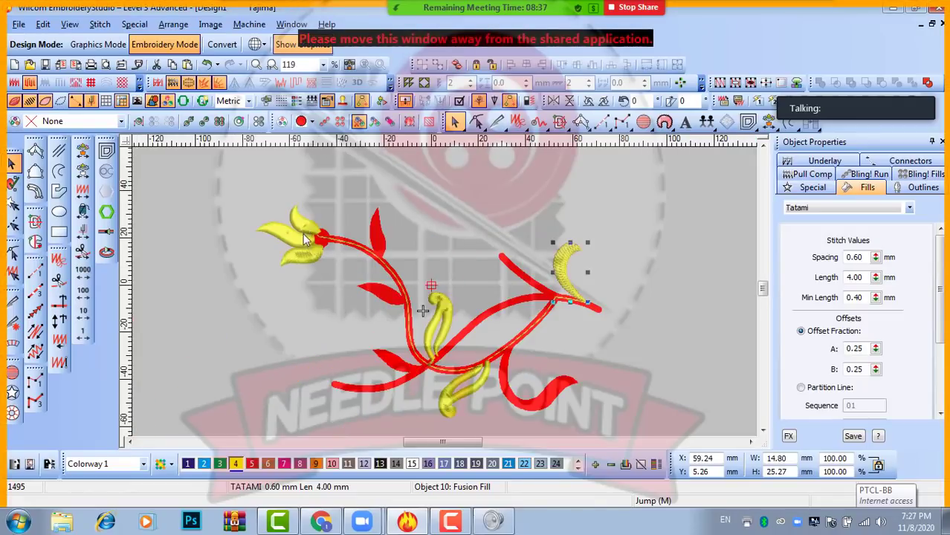
click(648, 261)
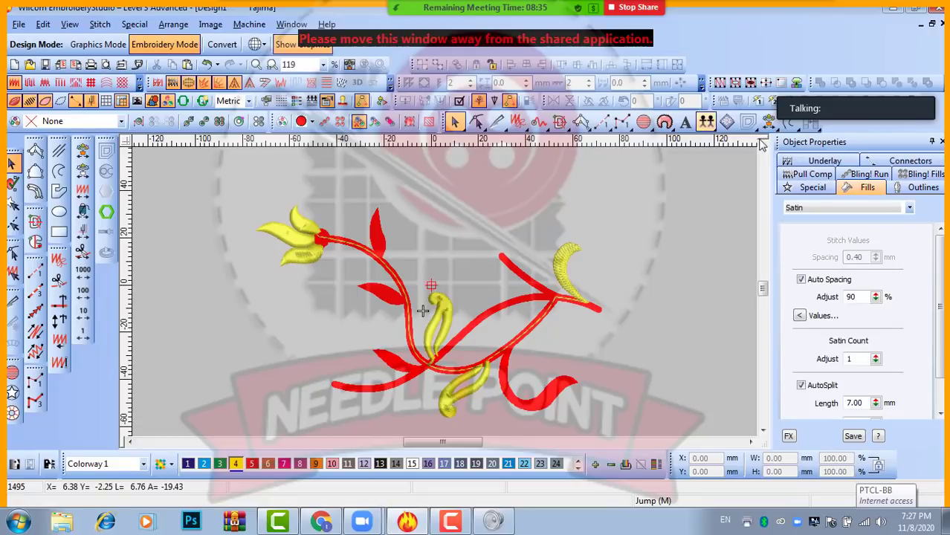
drag(717, 107, 622, 186)
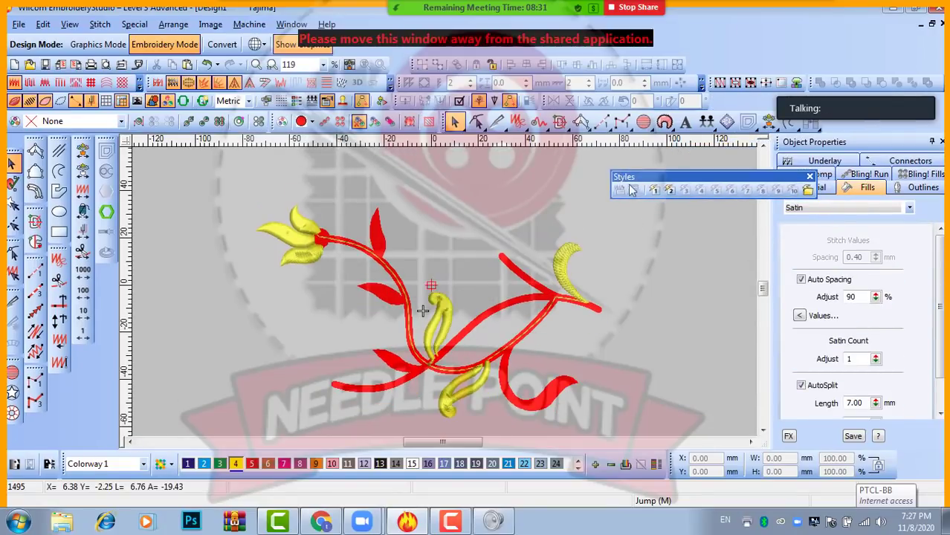
drag(666, 177, 607, 164)
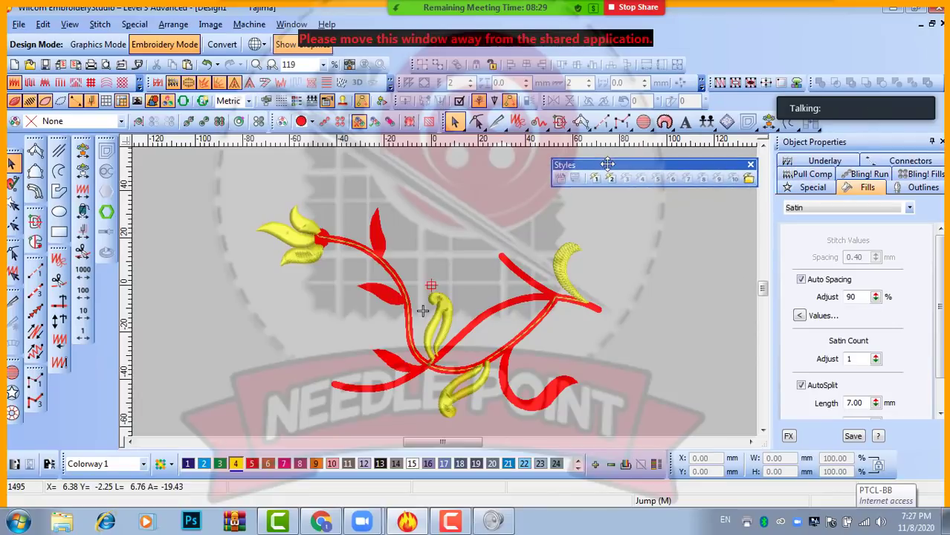
- Make the curved yellow leaf's Tatami settings the current properties
click(571, 268)
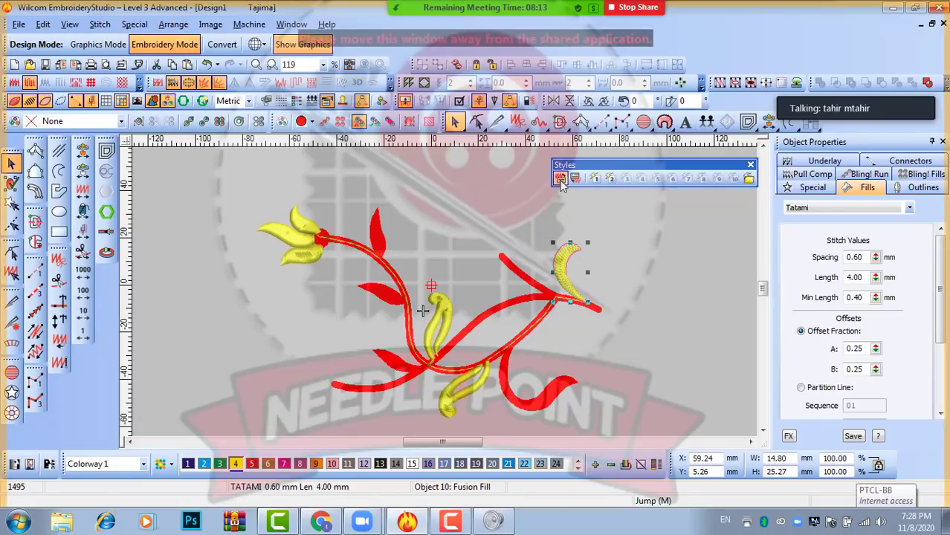
click(643, 280)
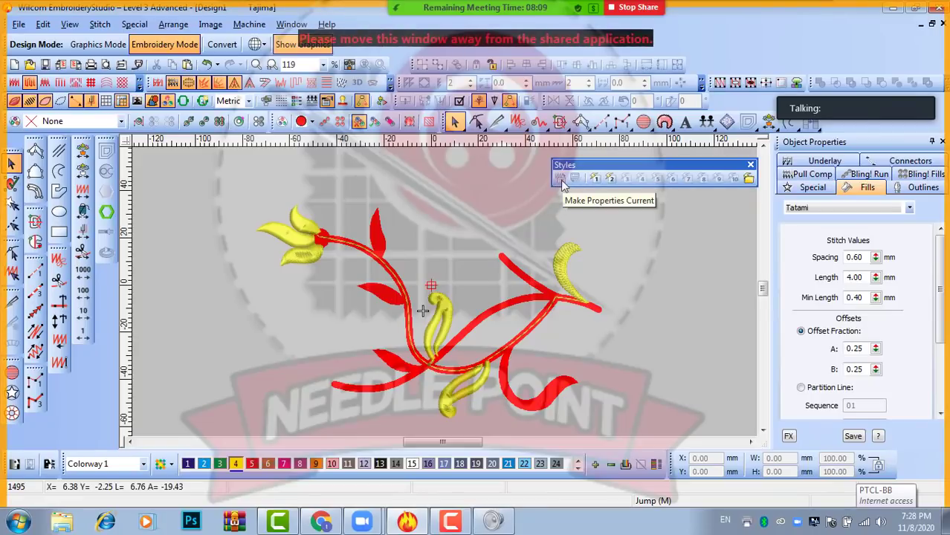
click(562, 258)
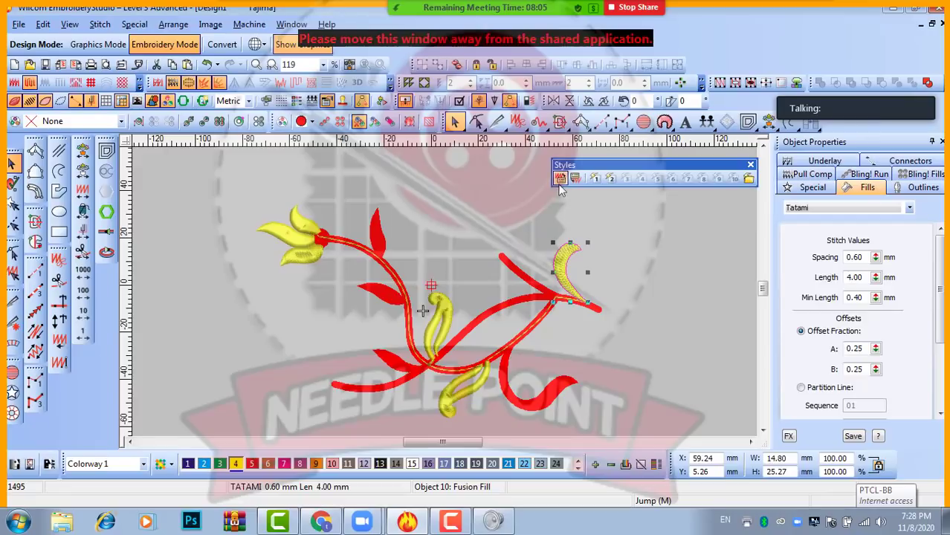
click(641, 236)
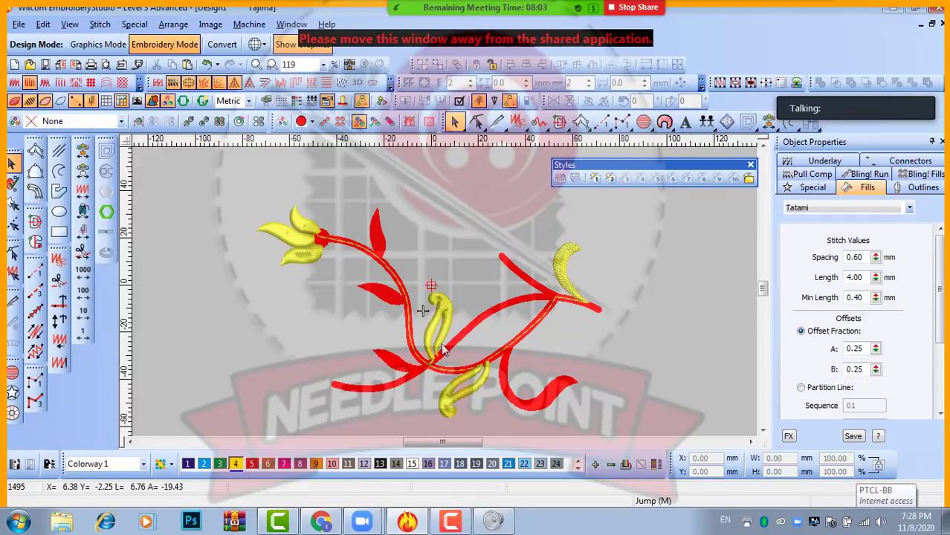
- Apply the current Tatami properties to the upright yellow leaf in the middle of the design
click(446, 319)
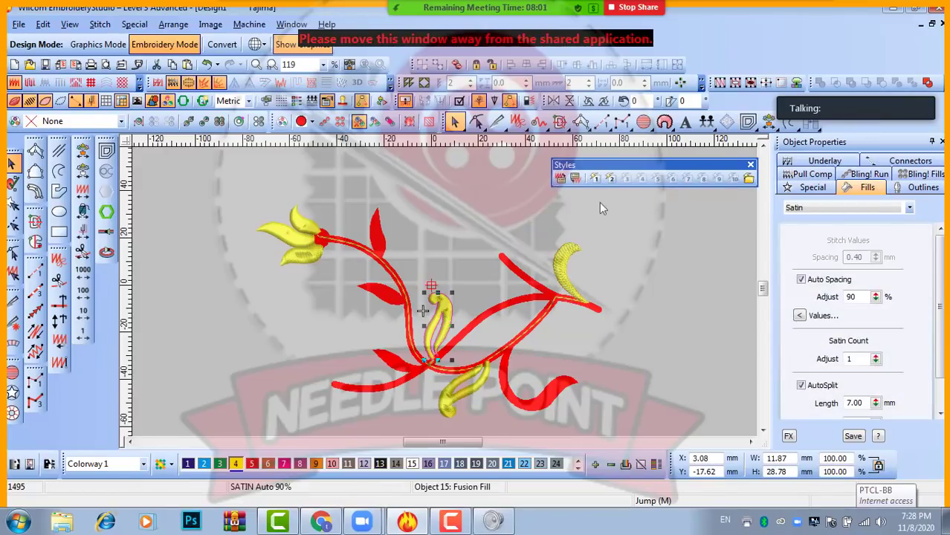
click(574, 180)
click(446, 318)
key(shift+z)
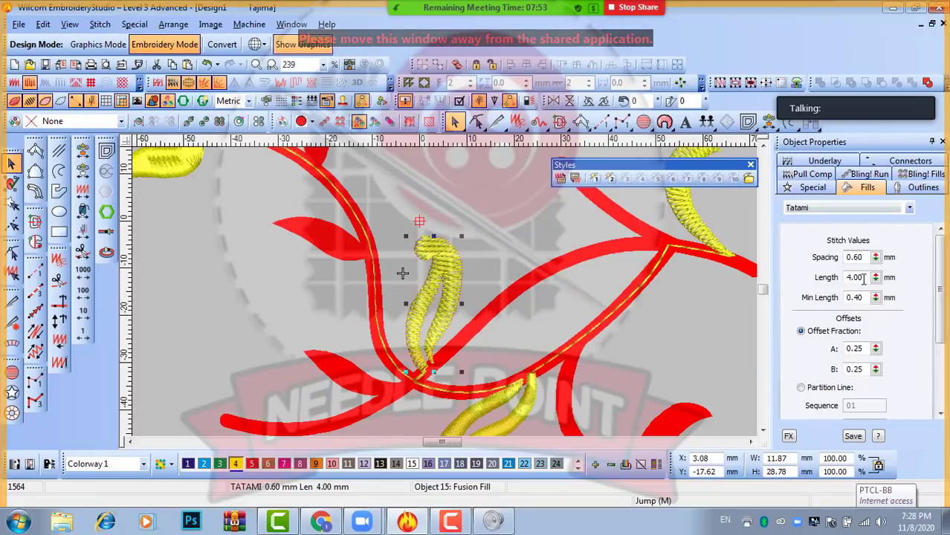
key(shift+z)
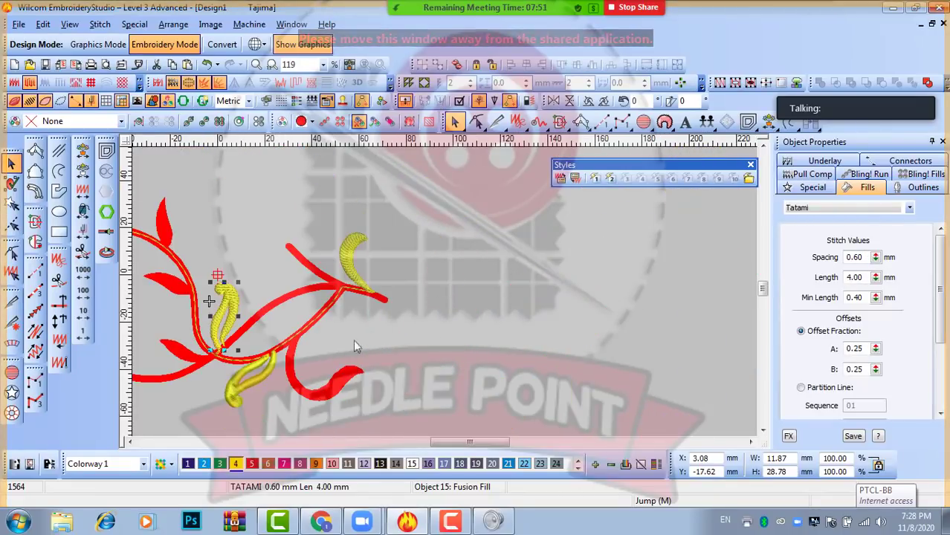
click(452, 339)
key(z)
key(shift+z)
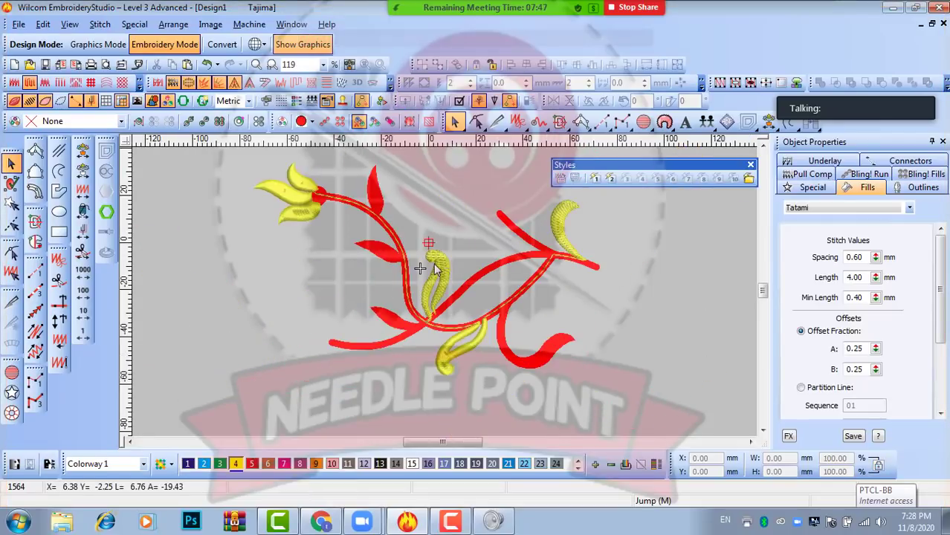
- Select the yellow leaf below the stem together with the three bud petals and apply the current Tatami properties to them
click(467, 347)
ctrl+click(298, 220)
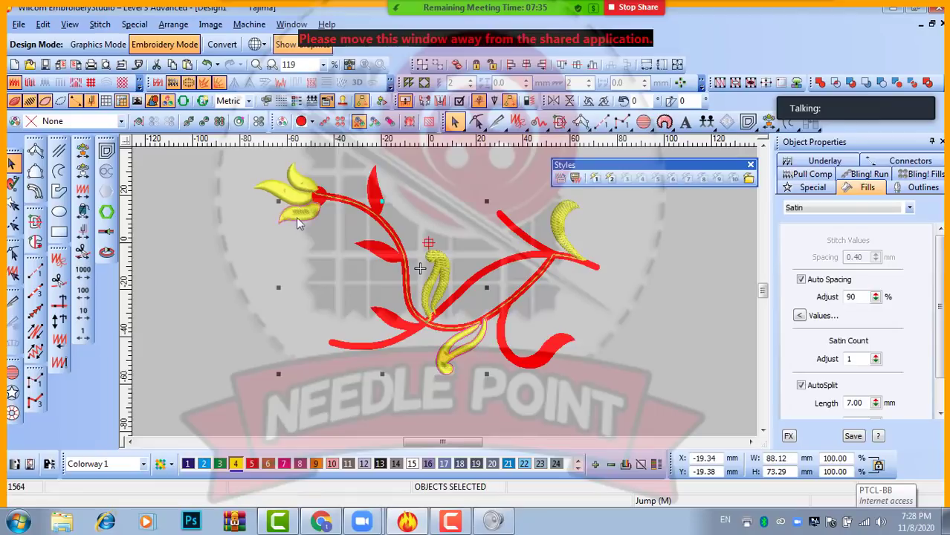
ctrl+click(295, 177)
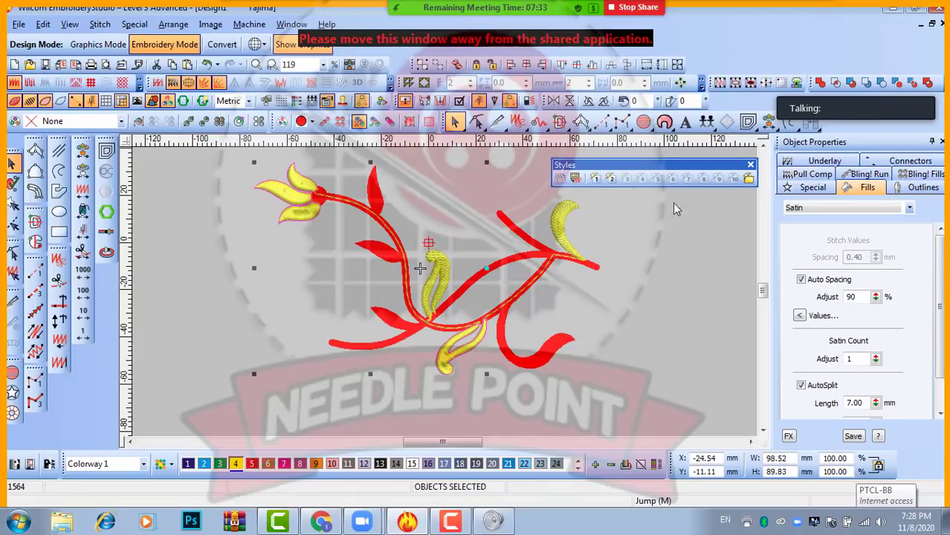
click(575, 178)
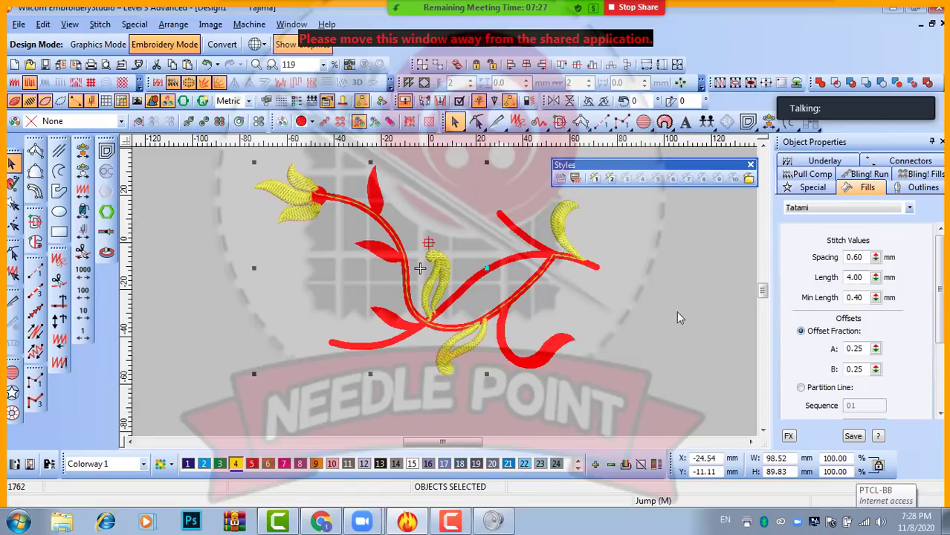
click(661, 322)
- Return the floating Styles toolbar to its docked place among the other toolbars
scroll(306, 219, up, 2)
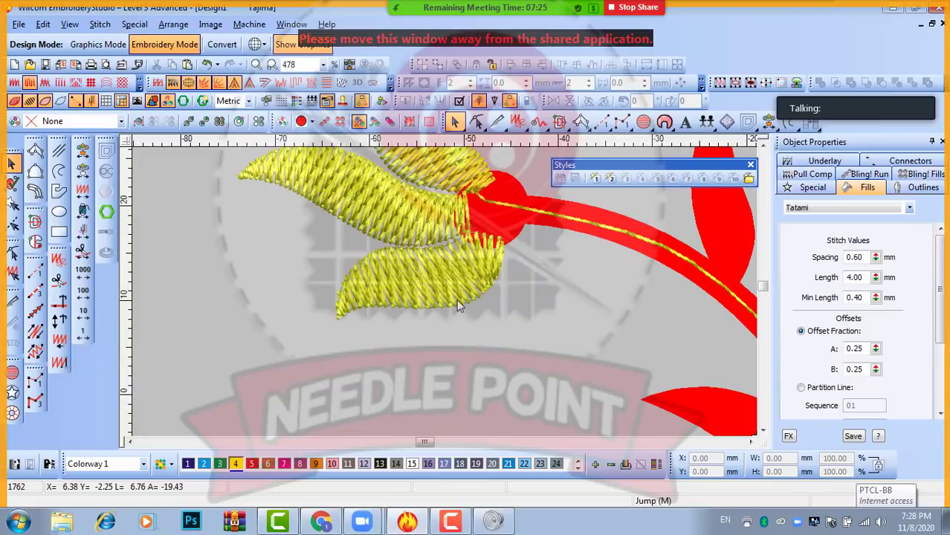
scroll(453, 298, down, 2)
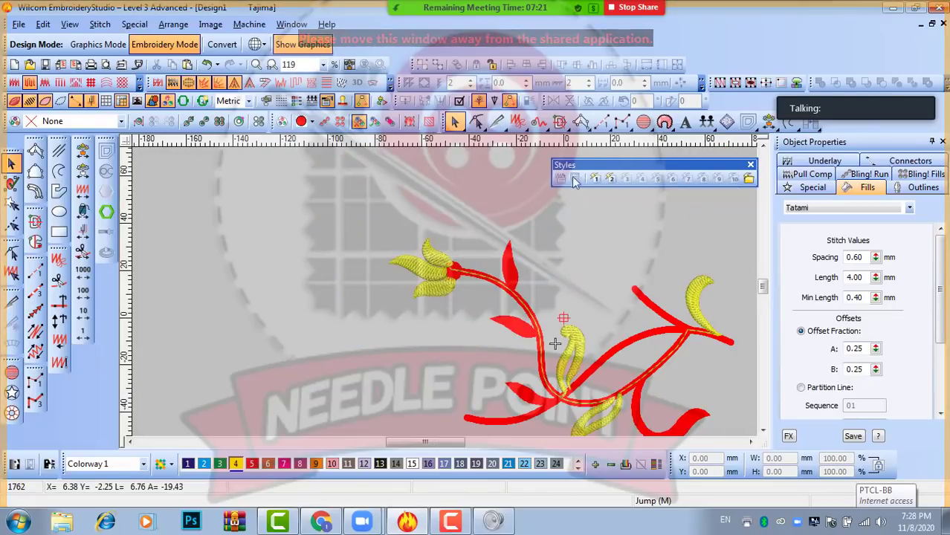
drag(609, 170, 584, 161)
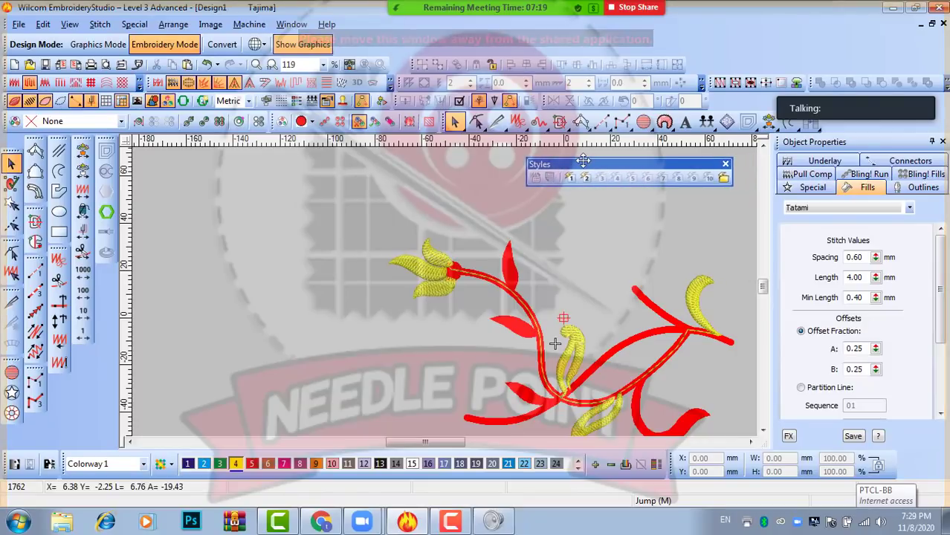
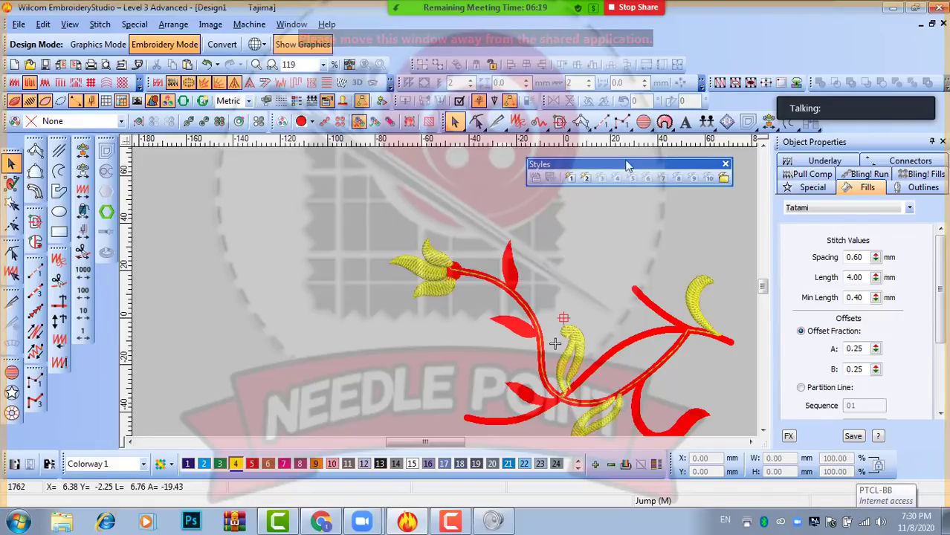
drag(626, 165, 758, 112)
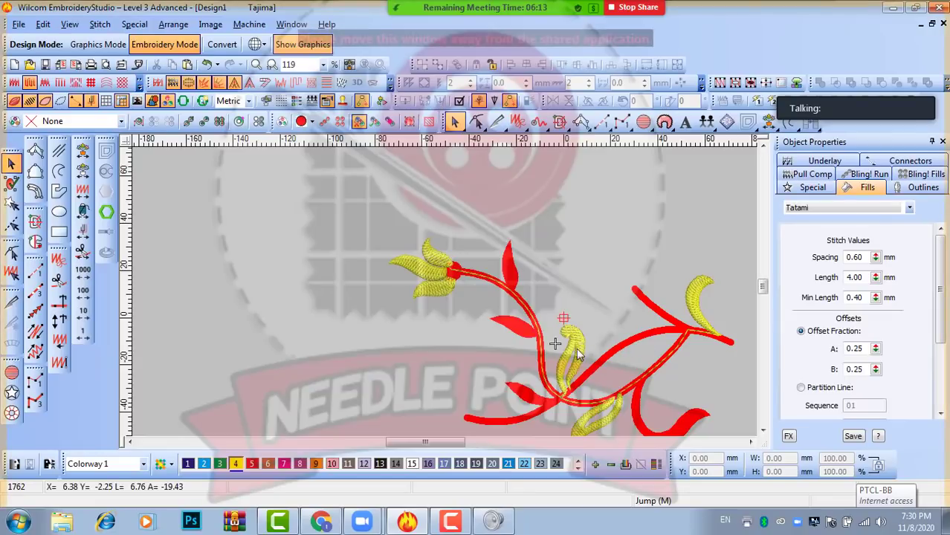
- Show the reference image and compare its flowers with the stitched yellow leaves and bud
key(d)
scroll(593, 307, down, 1)
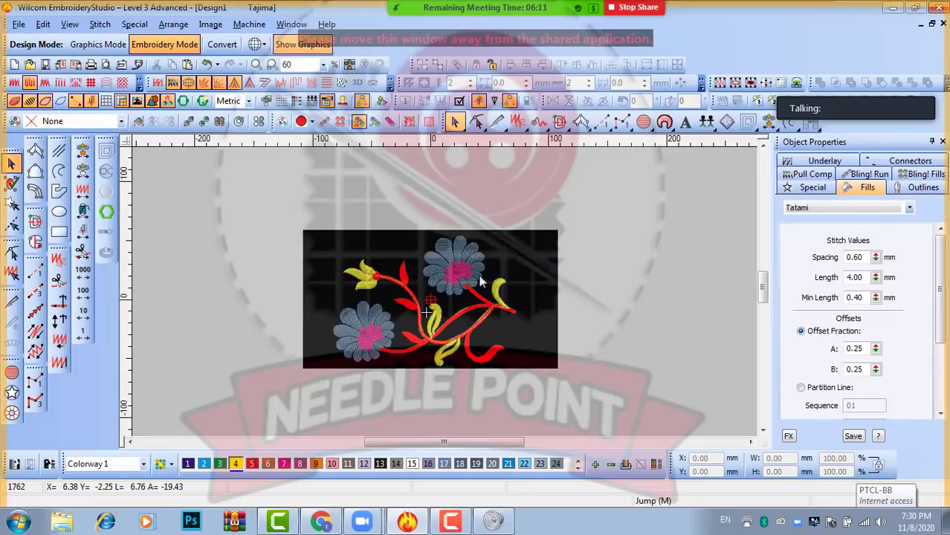
scroll(477, 275, up, 1)
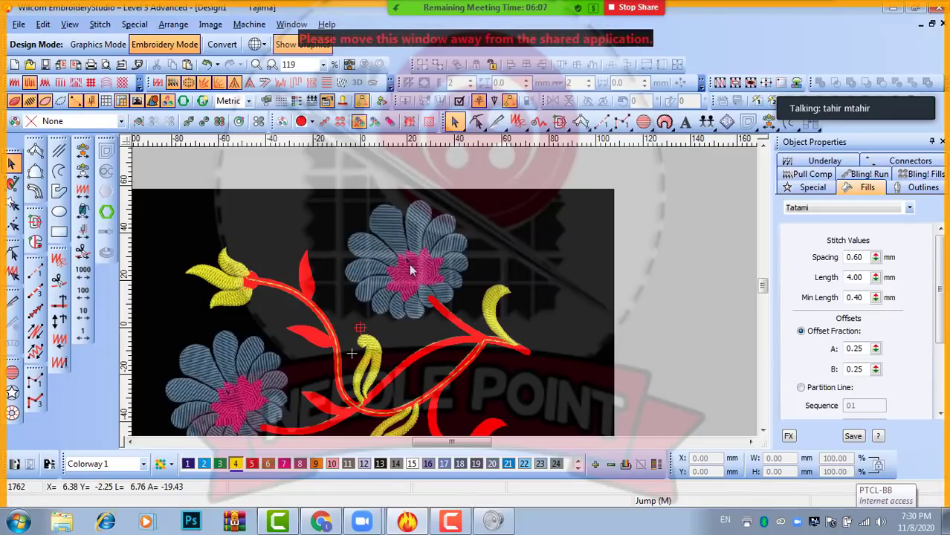
- Turn off the realistic stitch rendering, hide the filled flowers and reference image, and travel to the start of the stitch sequence
key(t)
key(d)
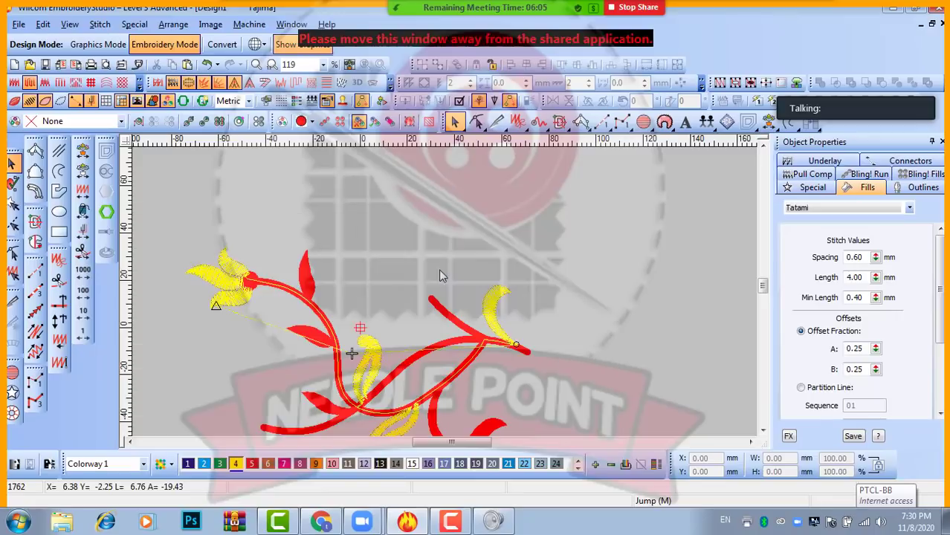
click(83, 190)
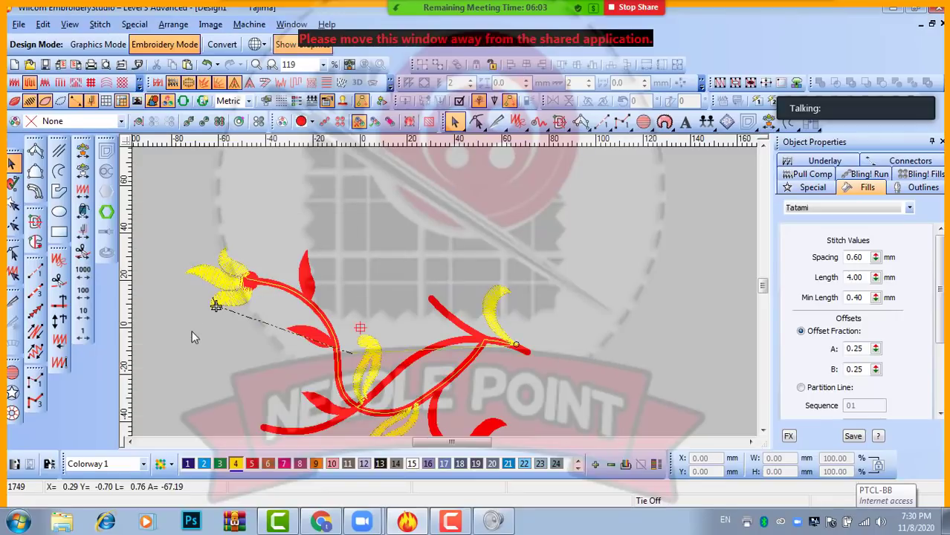
click(83, 153)
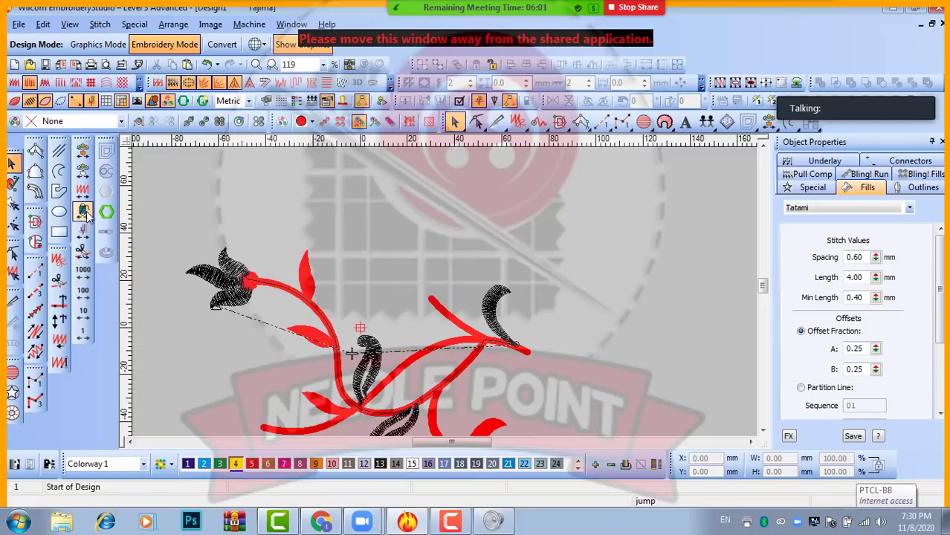
click(83, 190)
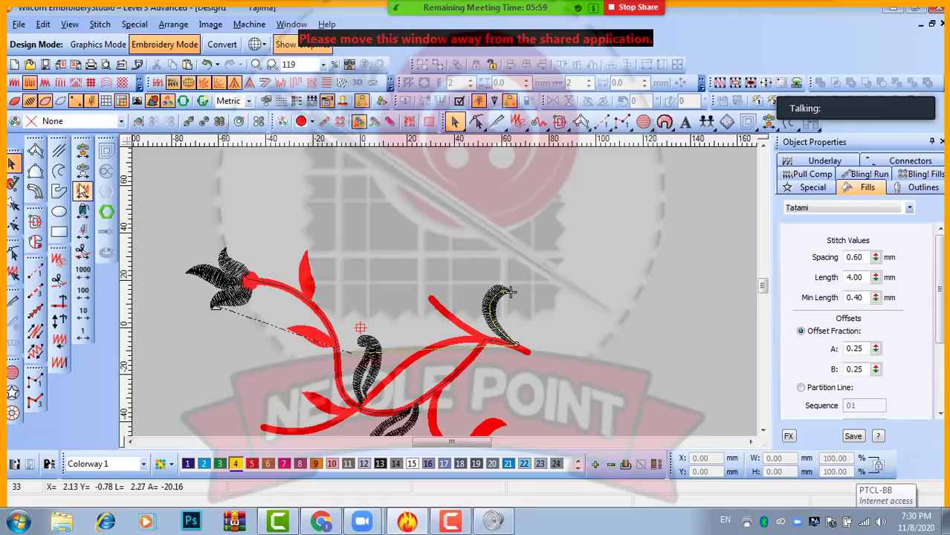
- Travel forward through the stitch sequence to the tie-off at the tip of the lower bud petal
click(84, 232)
click(83, 233)
click(83, 232)
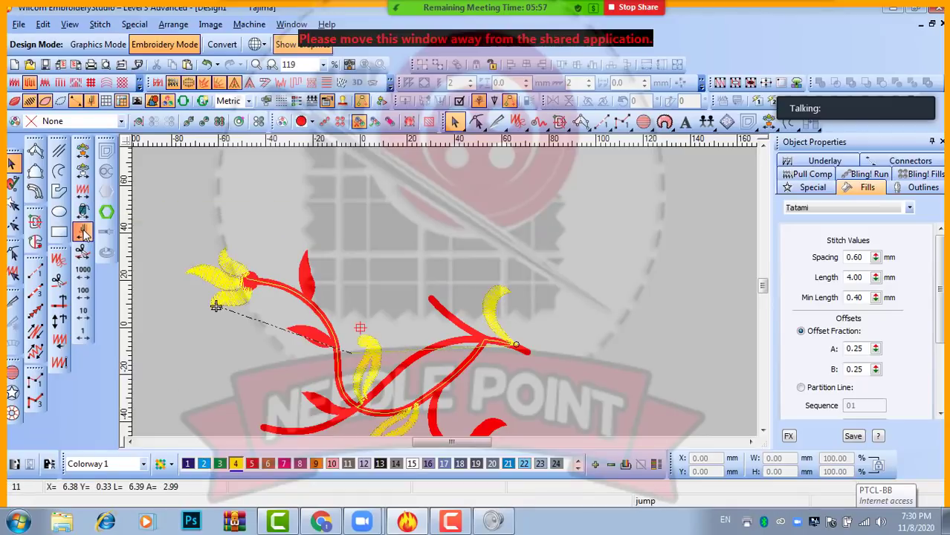
click(83, 233)
click(83, 233)
click(83, 233)
click(83, 233)
click(84, 233)
click(83, 233)
click(83, 232)
click(83, 233)
click(84, 232)
click(83, 233)
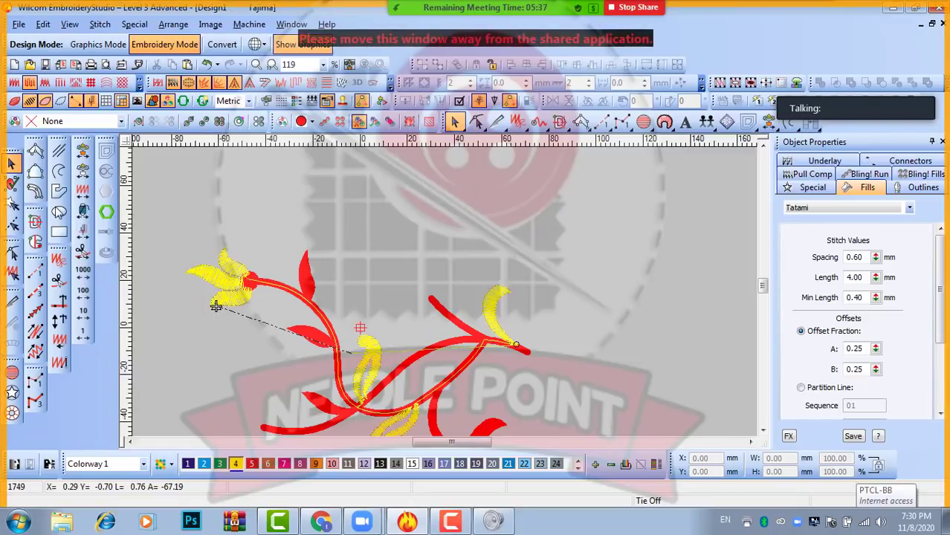
- From the start of the lower bud petal, digitize a Tatami leaf about 14 mm wide and 20 mm high with Input A above the stem
click(82, 172)
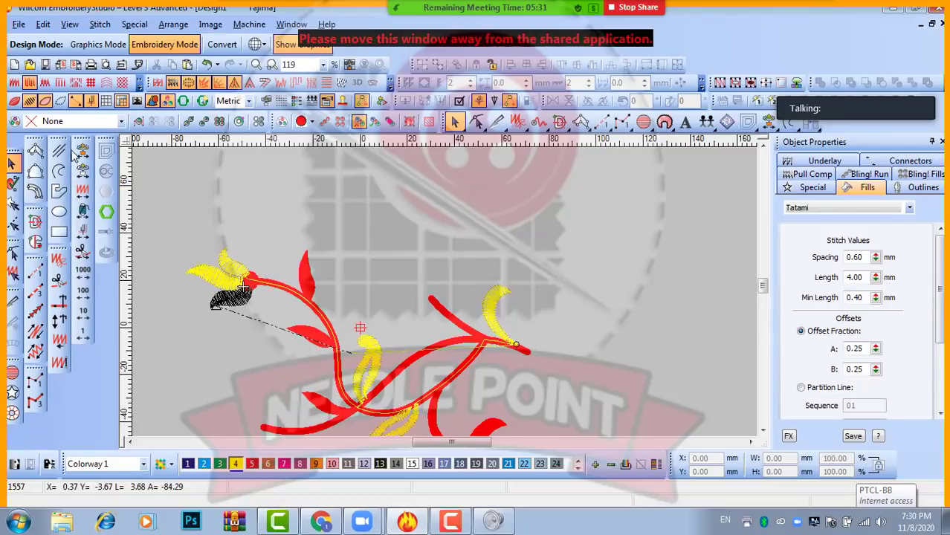
click(34, 151)
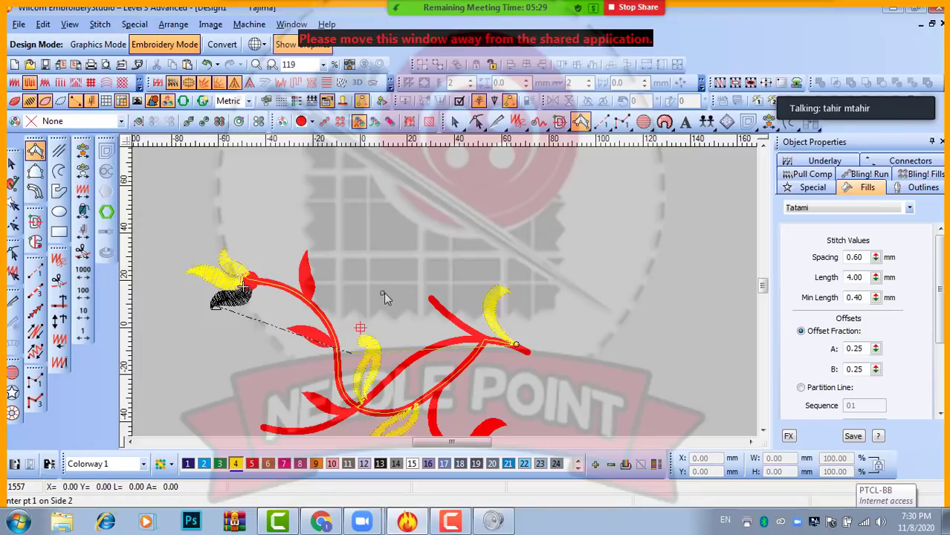
click(372, 266)
click(388, 256)
click(362, 249)
key(Return)
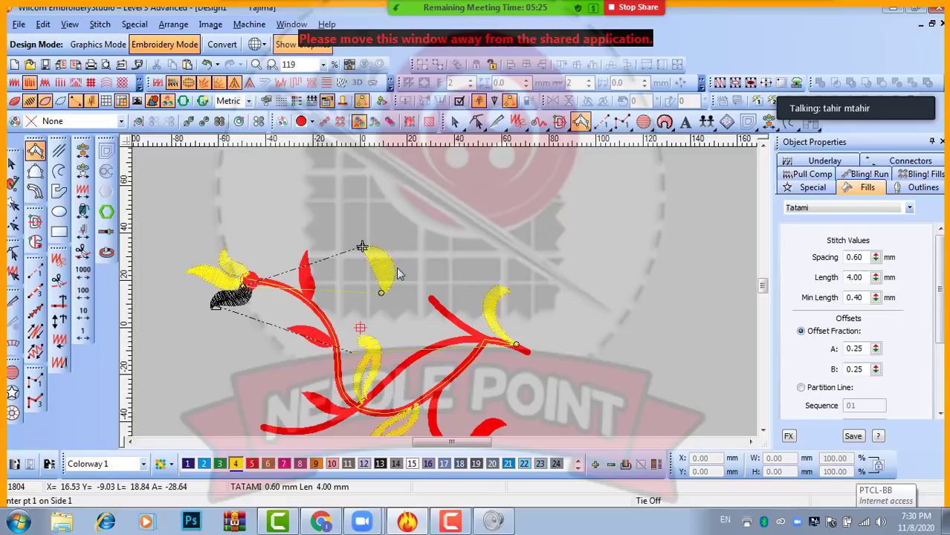
- Digitize a second Input A leaf about 22 mm wide and 12 mm high, starting from the first trial leaf's outer edge
click(393, 268)
click(412, 243)
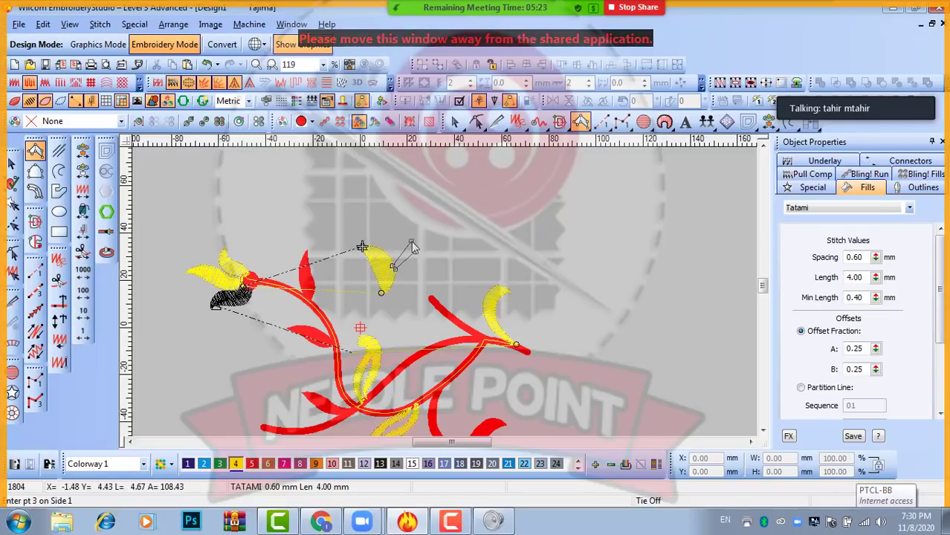
click(444, 253)
key(Return)
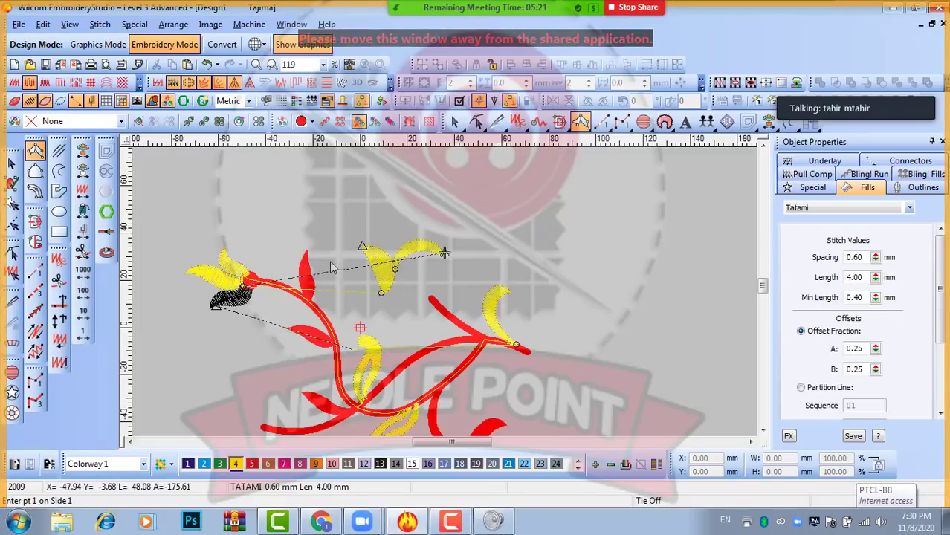
key(Escape)
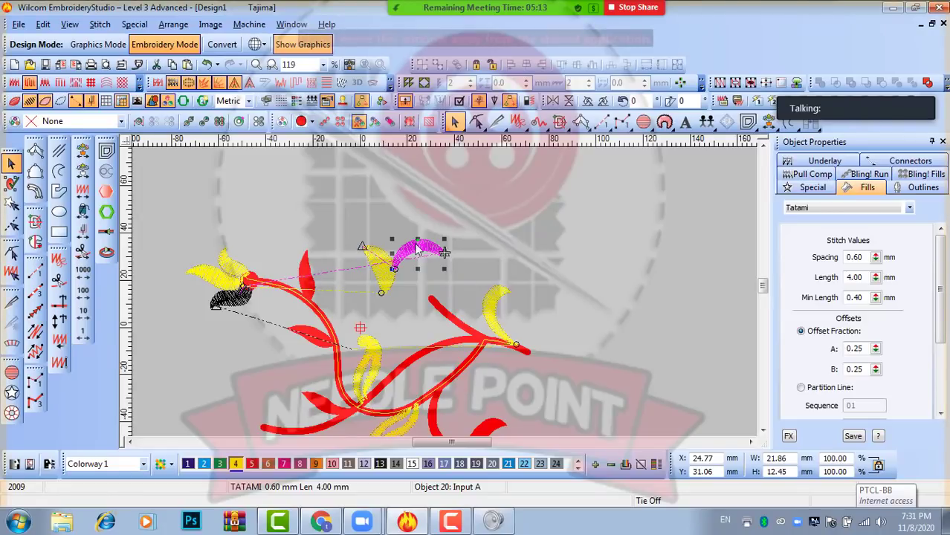
- Inspect the reshape control points and entry and exit points of the first trial leaf
click(364, 253)
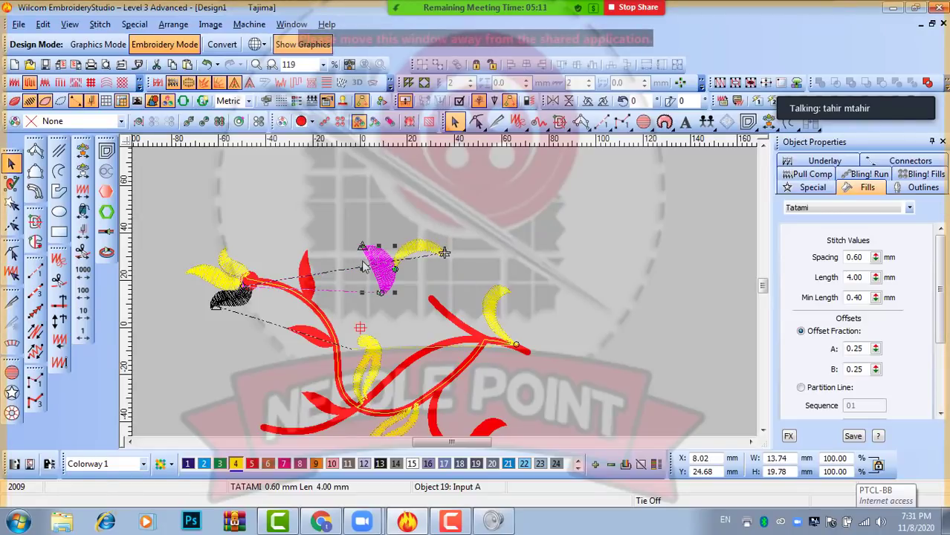
key(h)
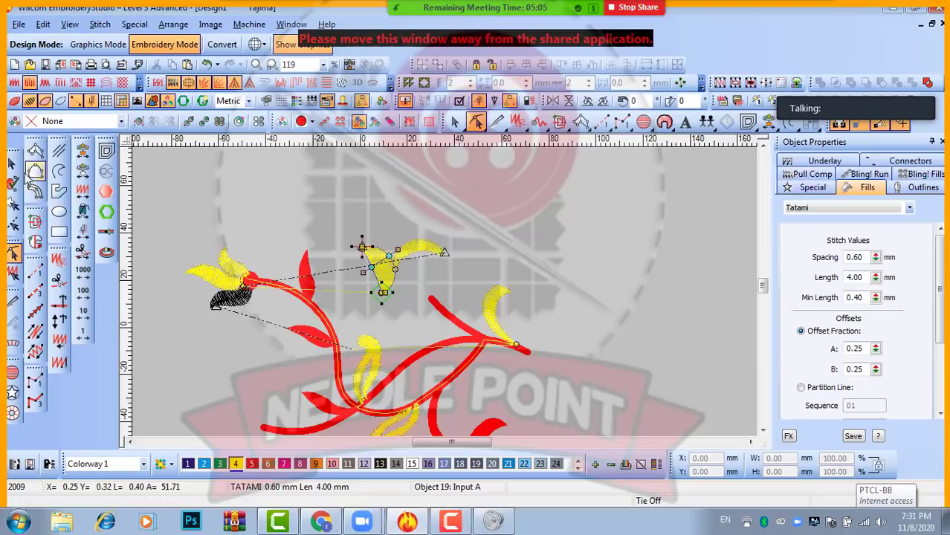
key(Escape)
click(441, 228)
- Digitize a third Input A leaf rising from the upper edge of the second trial leaf
click(35, 150)
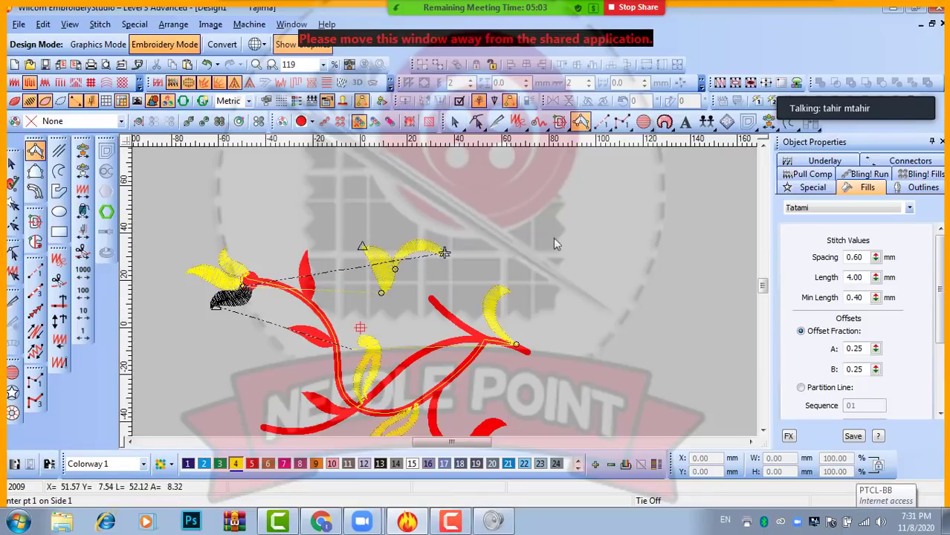
click(410, 243)
click(407, 243)
click(422, 225)
click(406, 217)
click(406, 219)
click(435, 191)
key(Return)
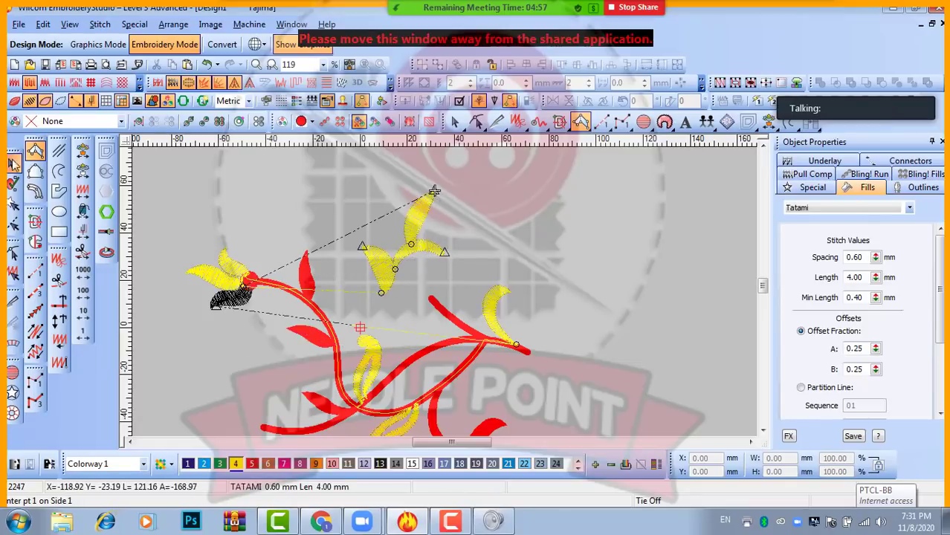
- Inspect where the second trial leaf's entry and exit points meet the neighbouring leaves
key(Escape)
click(433, 255)
key(h)
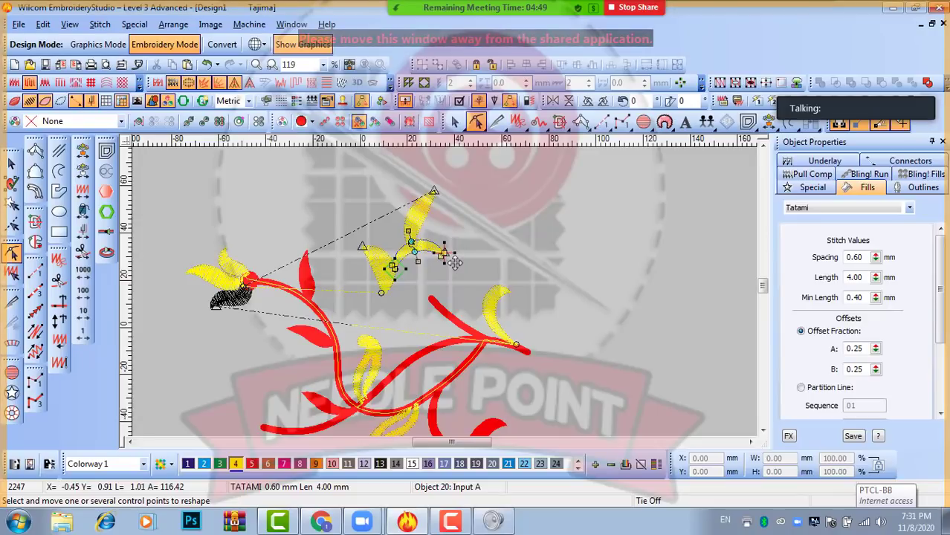
click(11, 162)
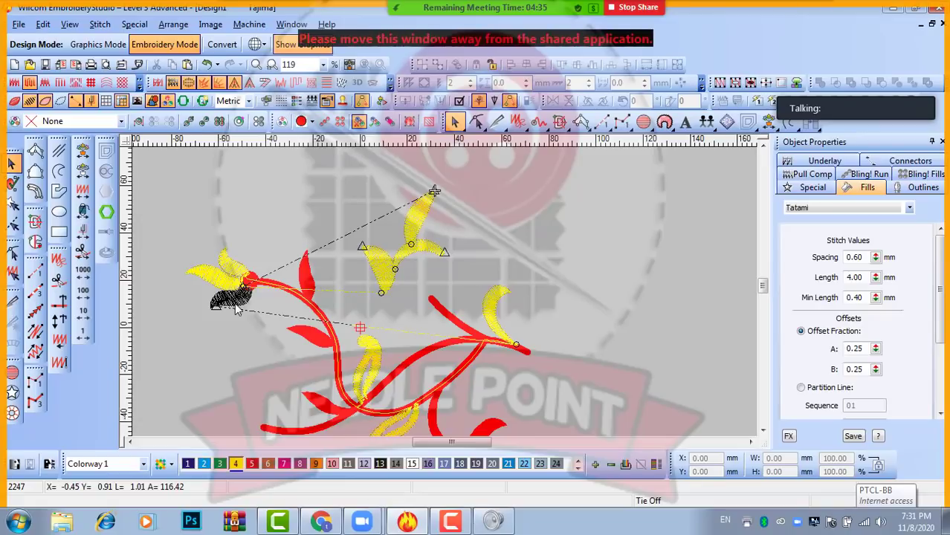
- Delete the three trial leaves and travel to the tie-off at the tip of the lower bud petal
click(386, 278)
key(Delete)
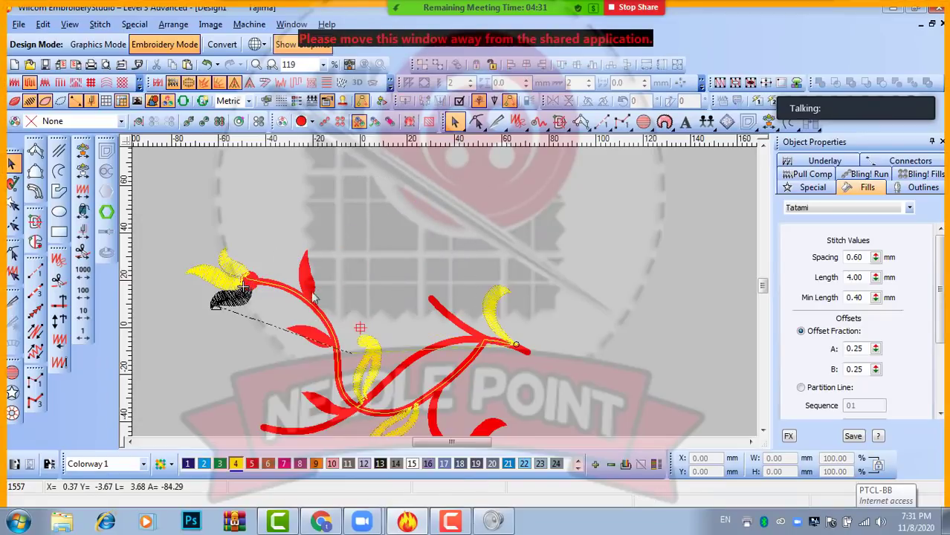
right_click(83, 232)
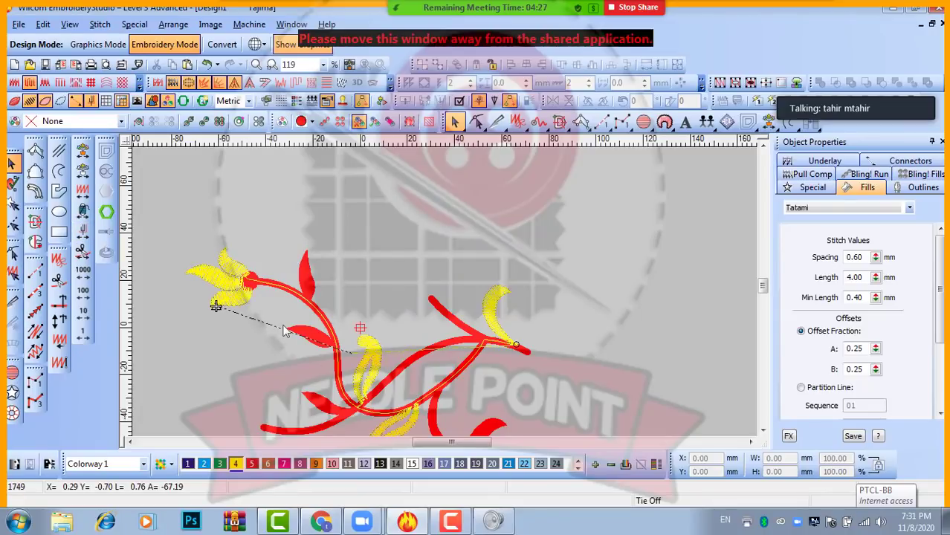
- Digitize a curved Input A leaf about 25 mm wide and 11 mm high in the empty area above the stem
click(35, 151)
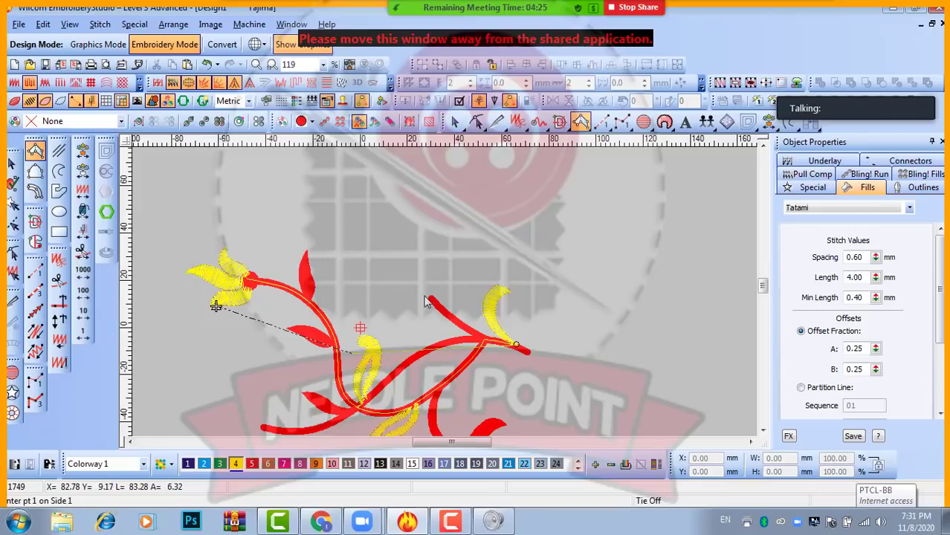
key(z)
click(444, 295)
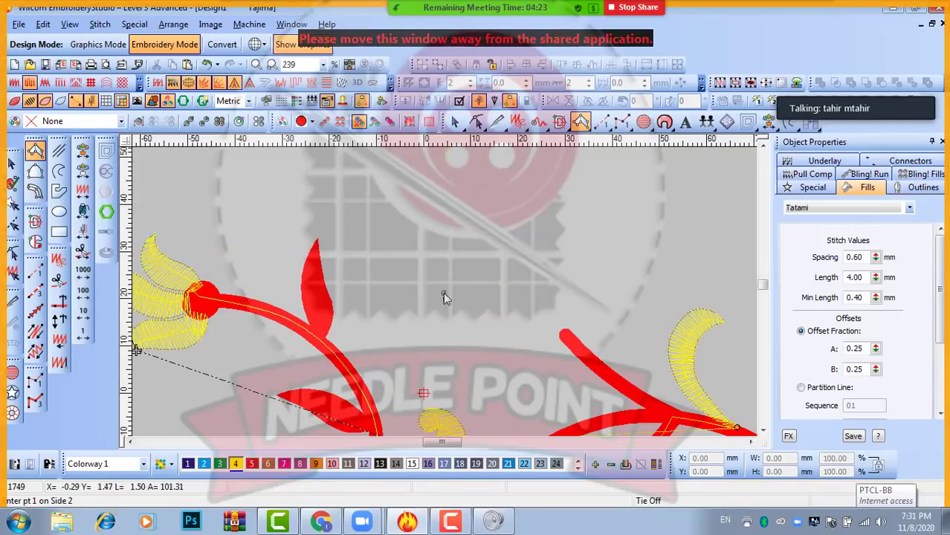
right_click(492, 252)
click(562, 289)
click(563, 284)
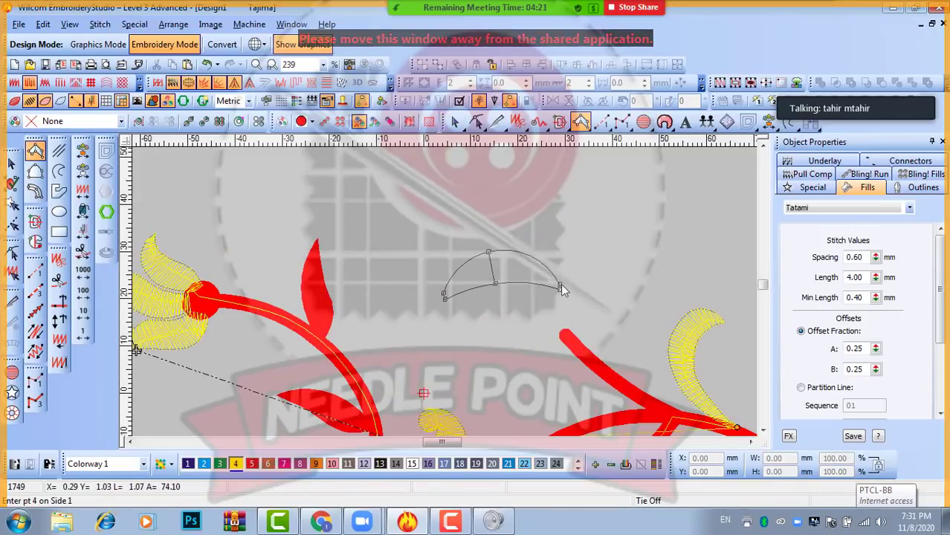
key(Return)
- Digitize a second curved Input A leaf starting from the top edge of the first curved leaf
key(shift+z)
click(419, 275)
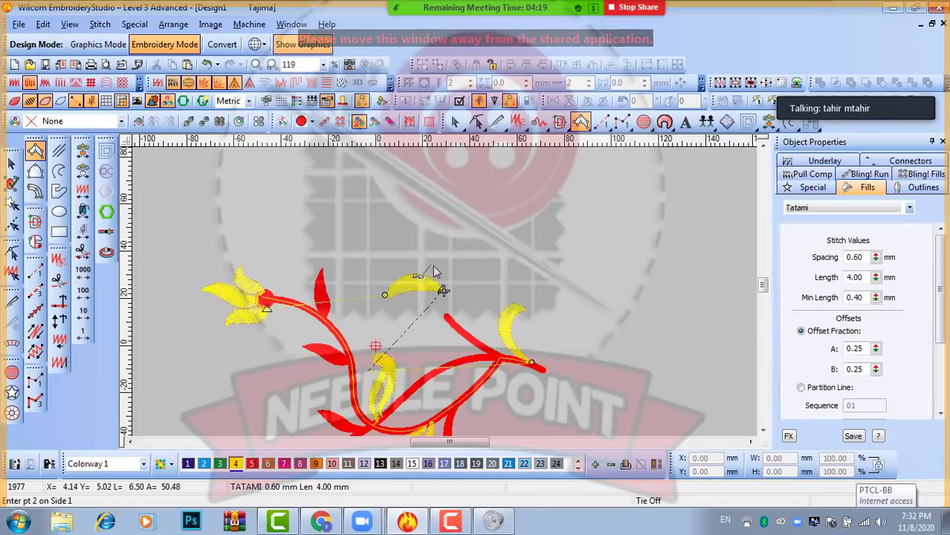
right_click(437, 260)
click(475, 249)
click(474, 250)
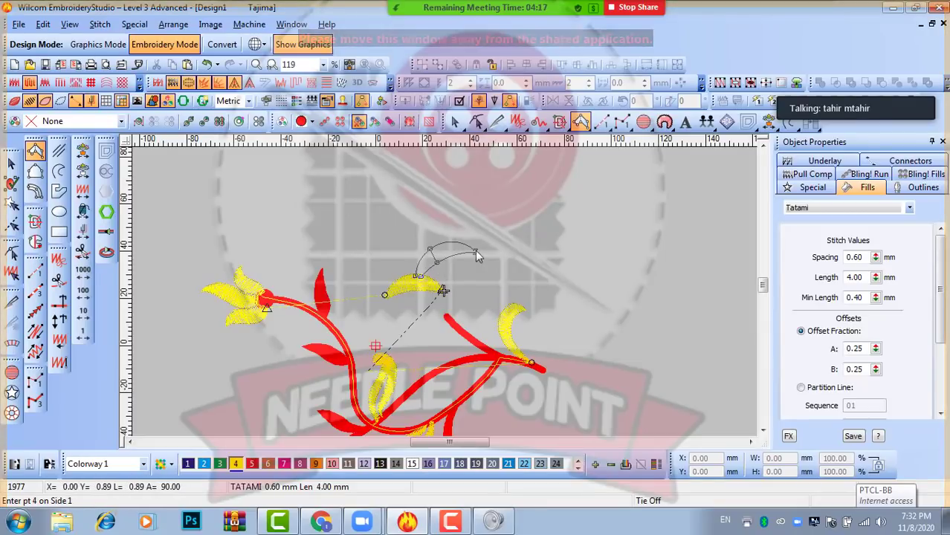
key(Return)
- Digitize a third Input A leaf curving up and back from the top of the second curved leaf
click(434, 246)
click(441, 244)
click(418, 225)
click(433, 212)
click(385, 208)
key(Return)
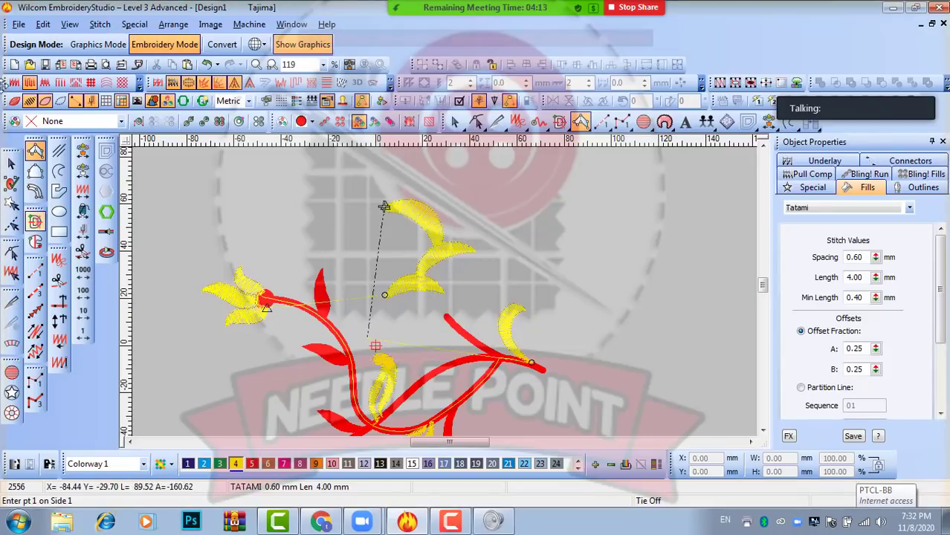
key(Escape)
- Examine the joins between the curved leaves and the control, entry and exit points of the lower two
click(468, 283)
scroll(466, 278, up, 1)
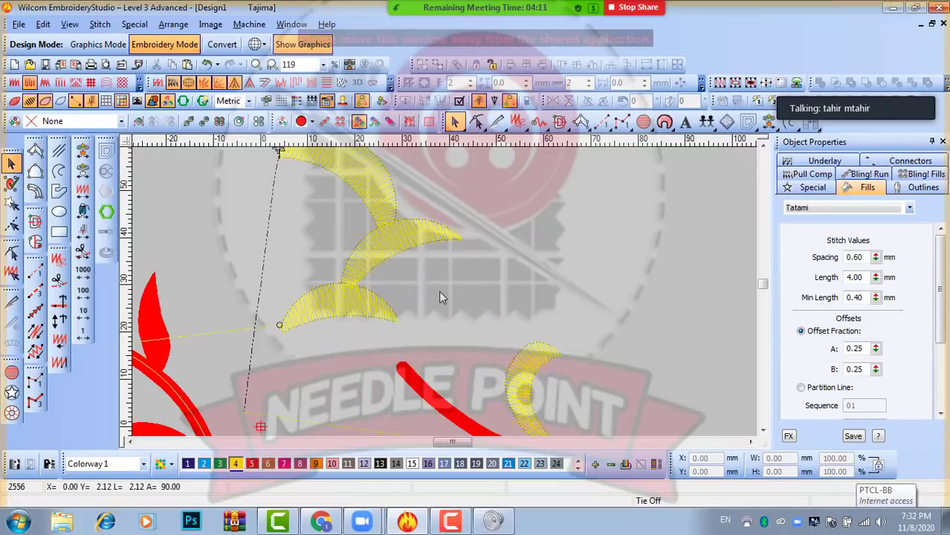
scroll(413, 294, down, 2)
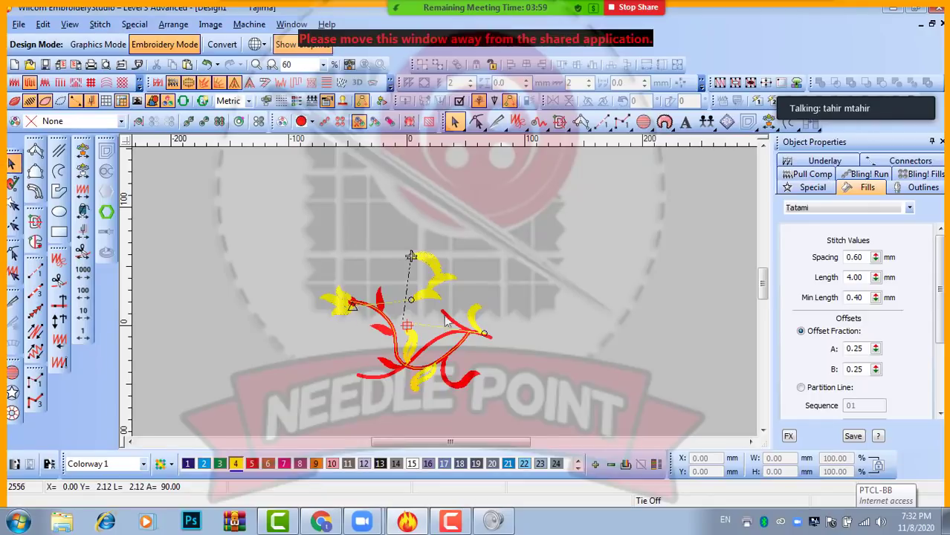
scroll(419, 312, up, 4)
click(396, 256)
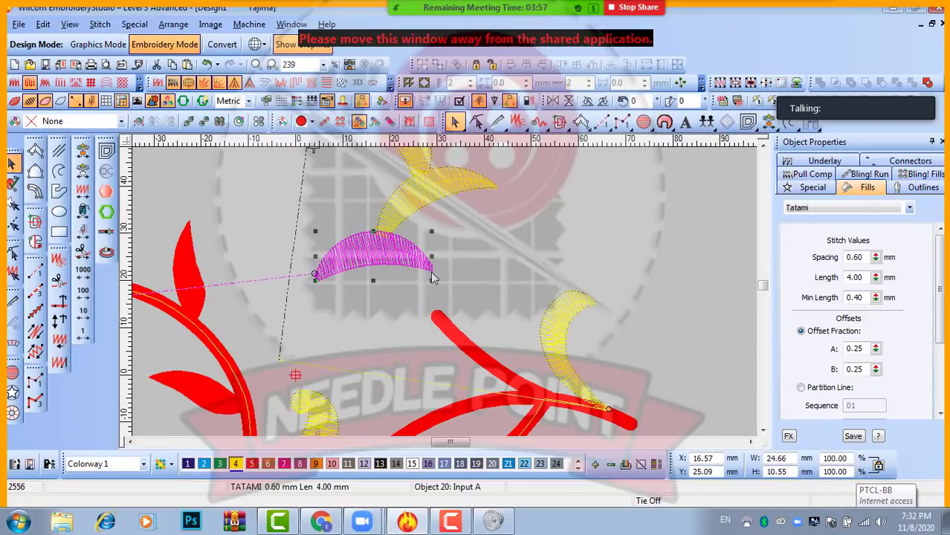
key(h)
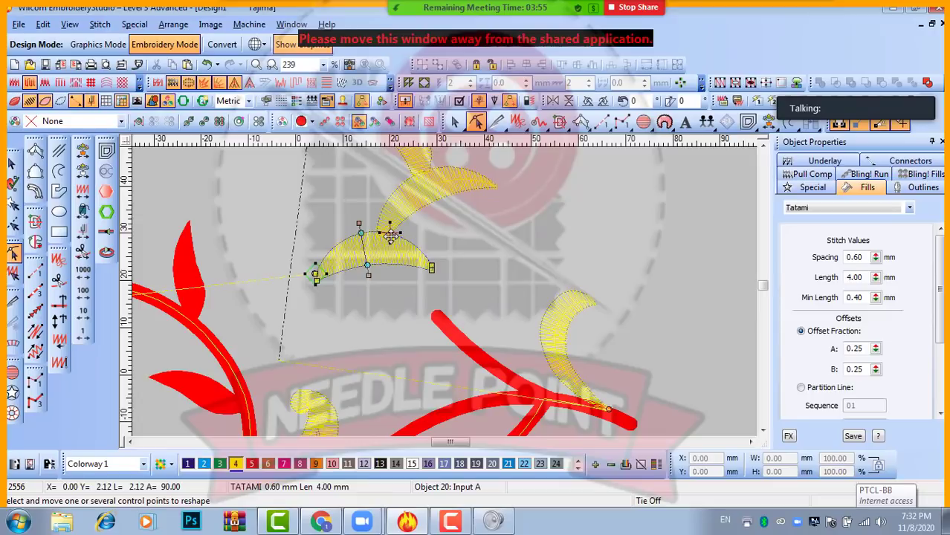
click(421, 189)
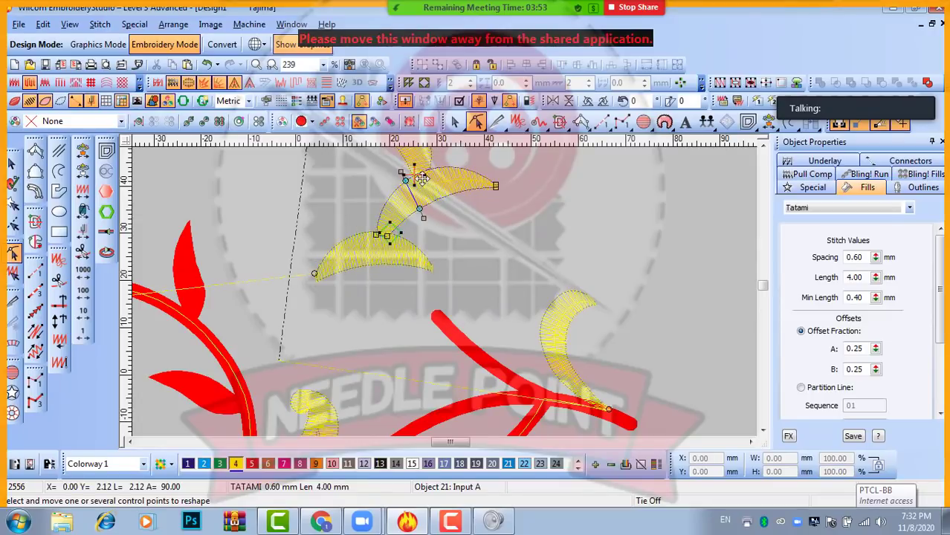
scroll(466, 283, down, 2)
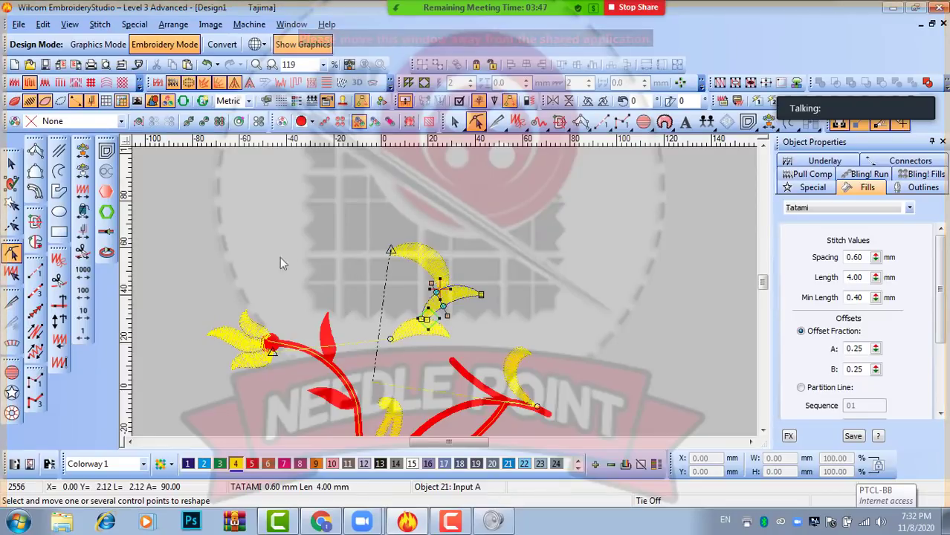
- Delete the three curved trial leaves above the stem
click(11, 163)
drag(499, 216, 375, 366)
key(Delete)
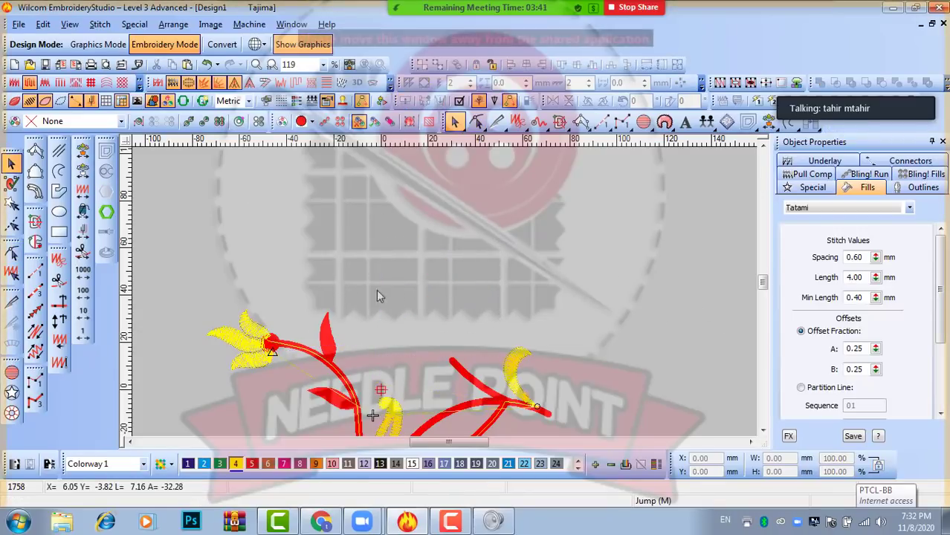
scroll(356, 295, down, 4)
scroll(414, 253, up, 2)
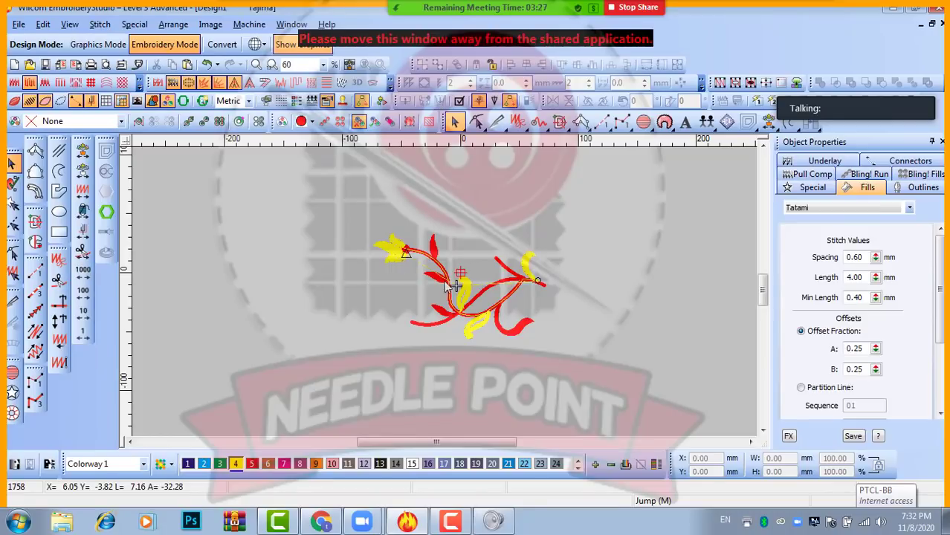
scroll(449, 284, up, 3)
scroll(451, 279, down, 2)
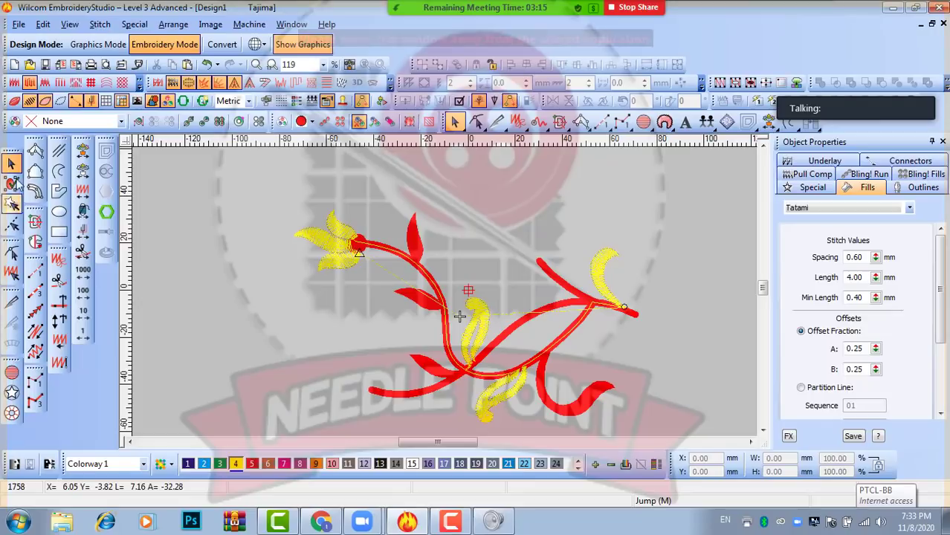
- Travel through the stitch sequence from the start of the design to its end, checking the order of leaves and bud petals
click(83, 151)
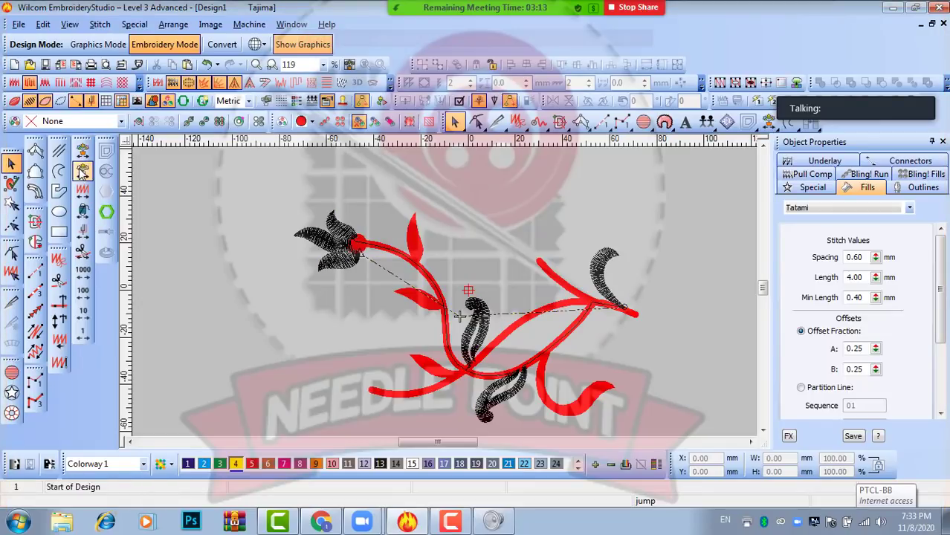
click(82, 171)
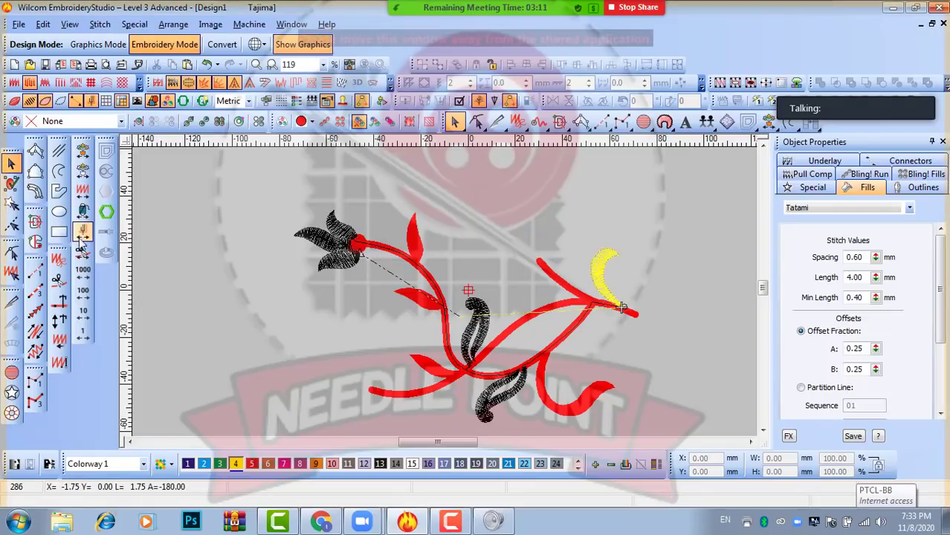
click(82, 234)
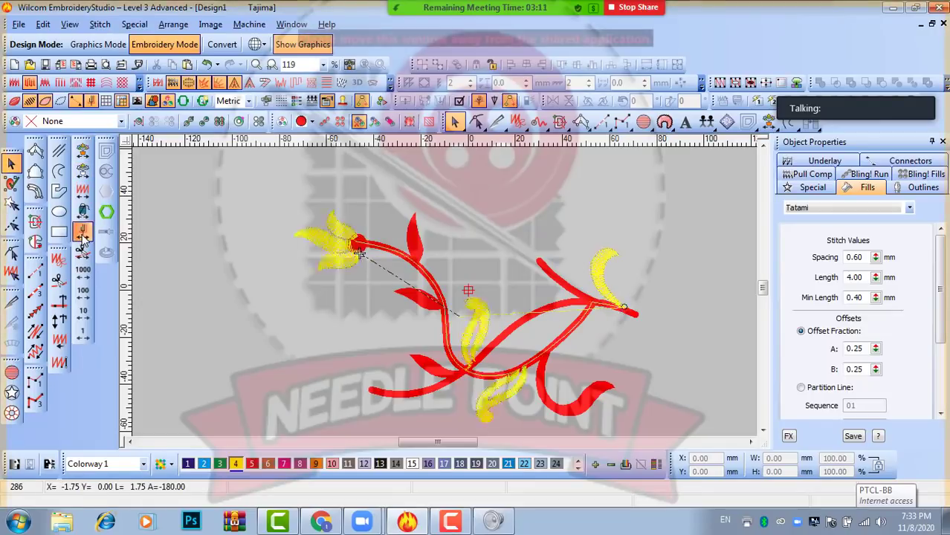
click(85, 172)
click(87, 174)
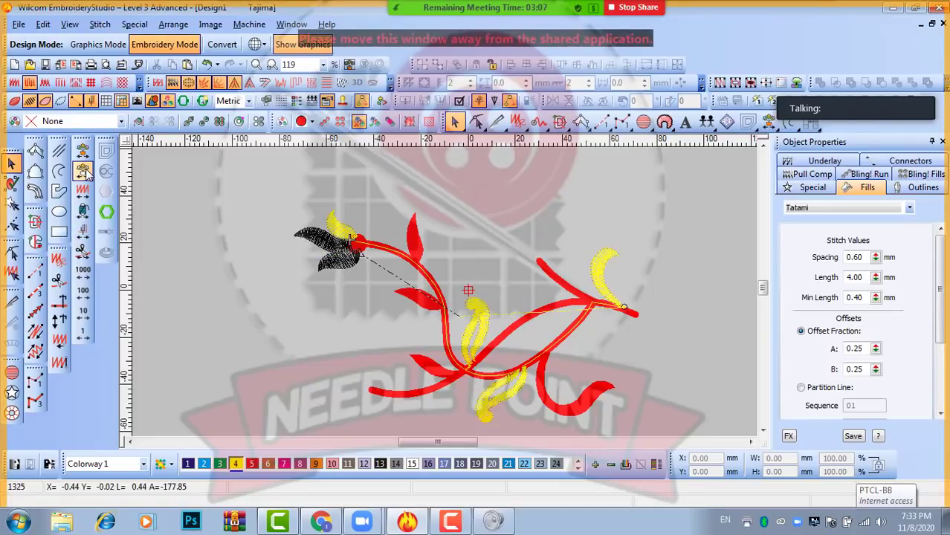
click(87, 174)
click(87, 174)
right_click(85, 172)
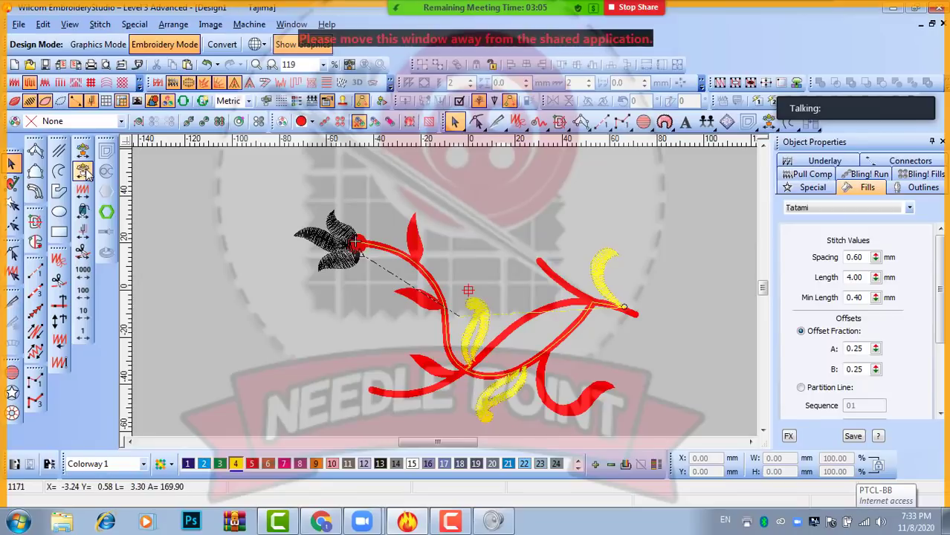
right_click(85, 171)
right_click(85, 172)
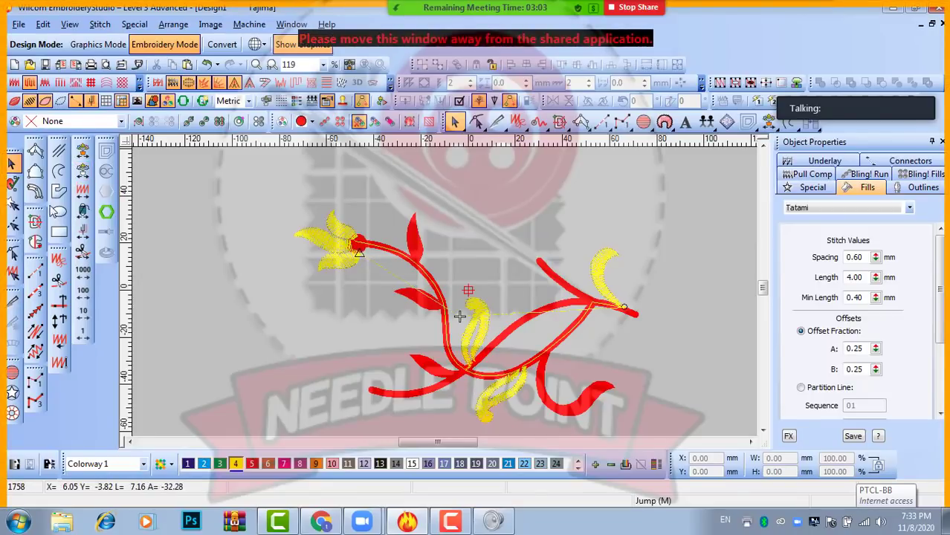
- Check the first leaf and last bud petal in the sequence, and select the entire design including the traced vectors
click(334, 273)
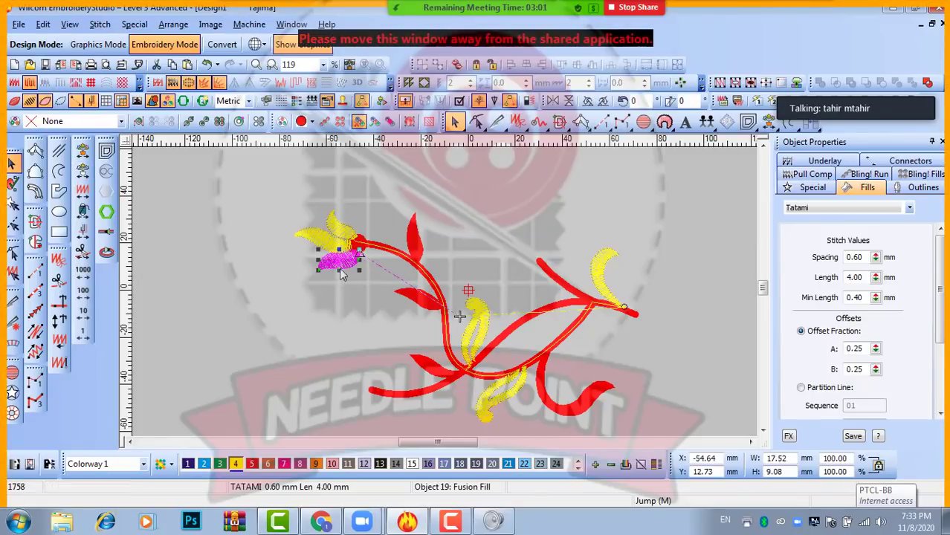
click(607, 264)
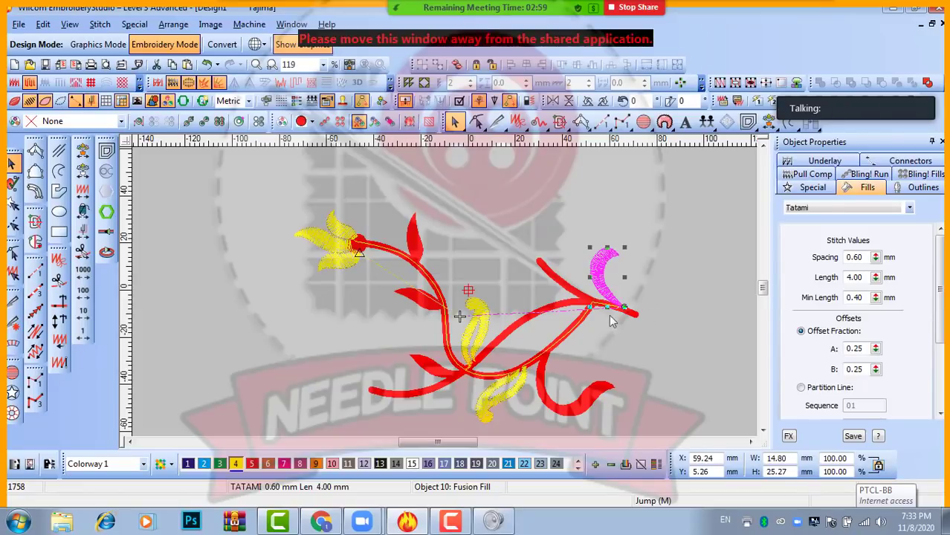
click(663, 359)
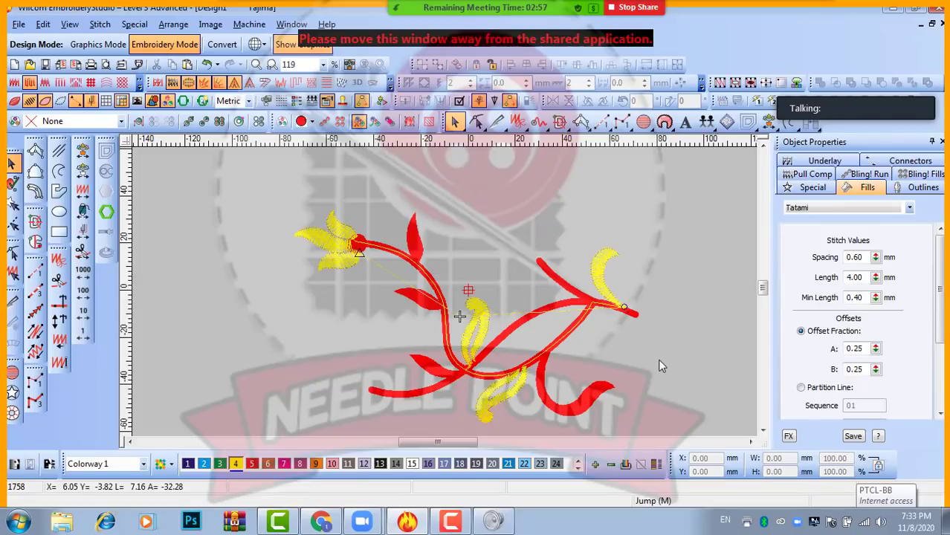
scroll(327, 383, up, 1)
scroll(360, 375, down, 1)
key(ctrl+a)
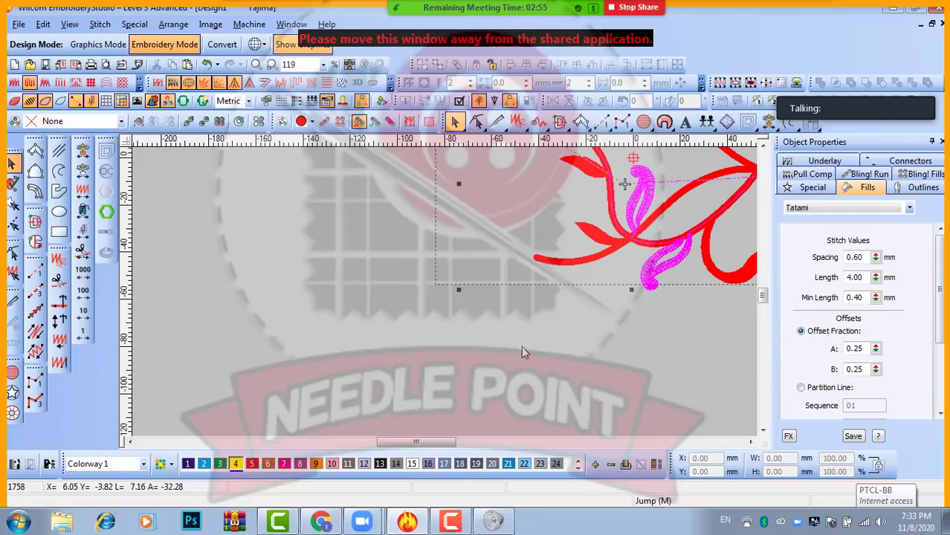
scroll(445, 297, down, 2)
scroll(436, 264, up, 2)
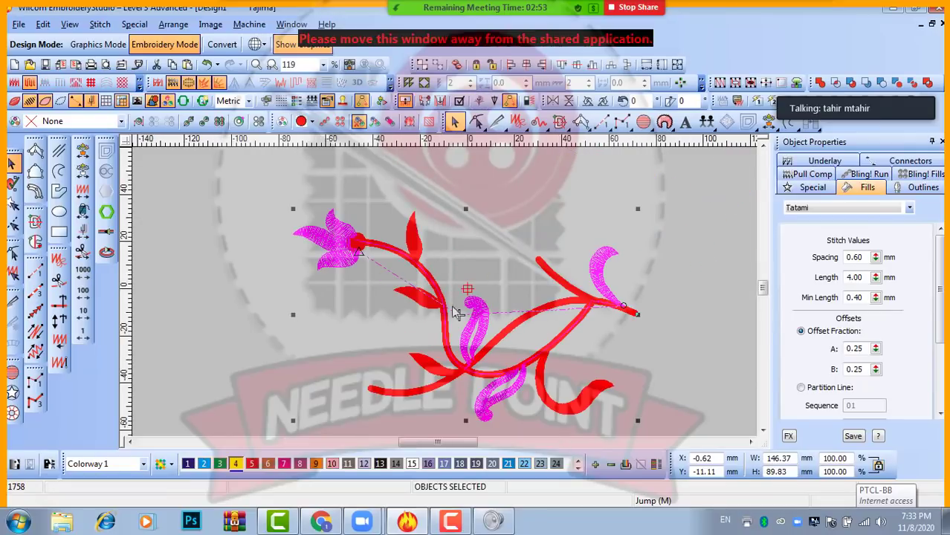
click(675, 288)
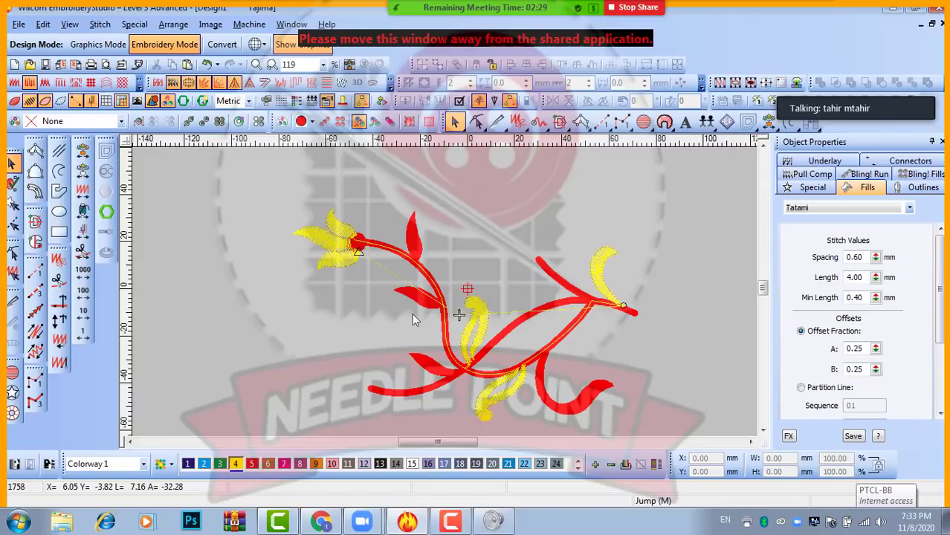
- Select the embroidery objects by the Yellow thread colour
key(c)
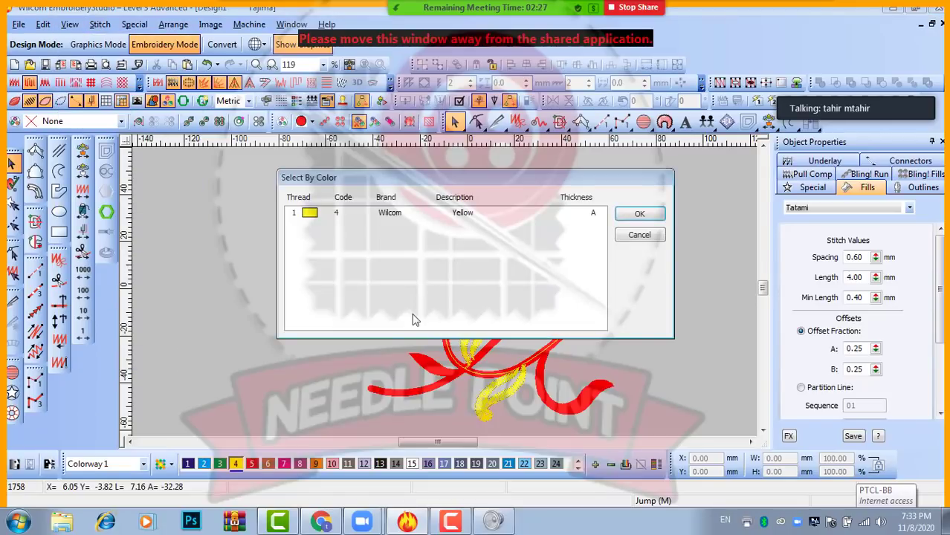
click(309, 222)
click(639, 213)
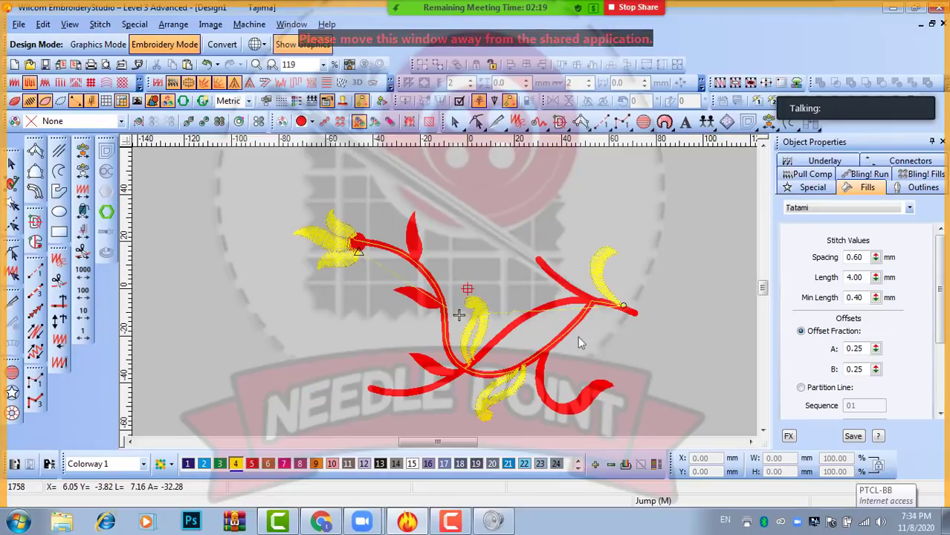
- Select the crescent leaf near the stem's tip and extend the selection through the stitching sequence to the bud petals
click(598, 272)
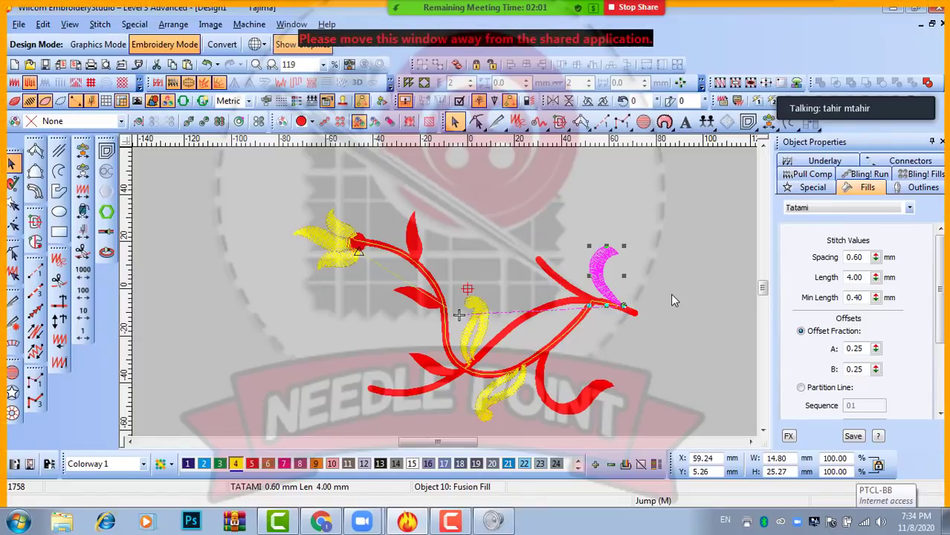
key(ctrl+shift+Tab)
key(ctrl+shift+Tab)
key(ctrl+shift+Tab)
key(ctrl+shift+Tab)
key(ctrl+shift+Tab)
key(ctrl+shift+Tab)
key(ctrl+shift+Tab)
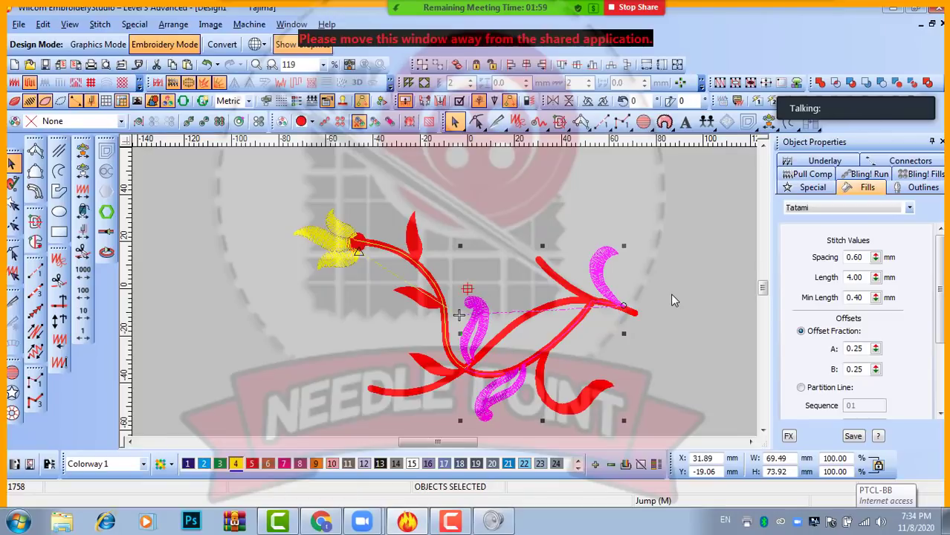
key(ctrl+shift+Tab)
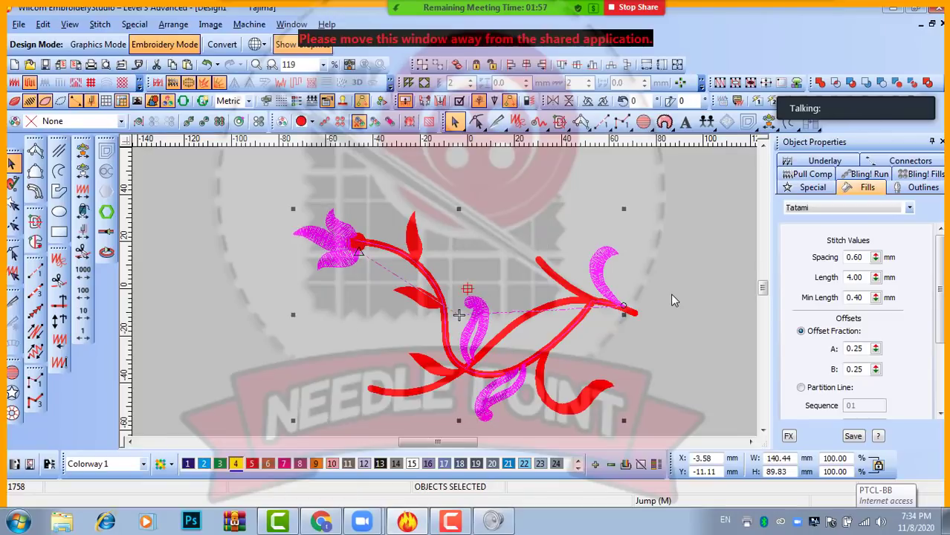
key(Escape)
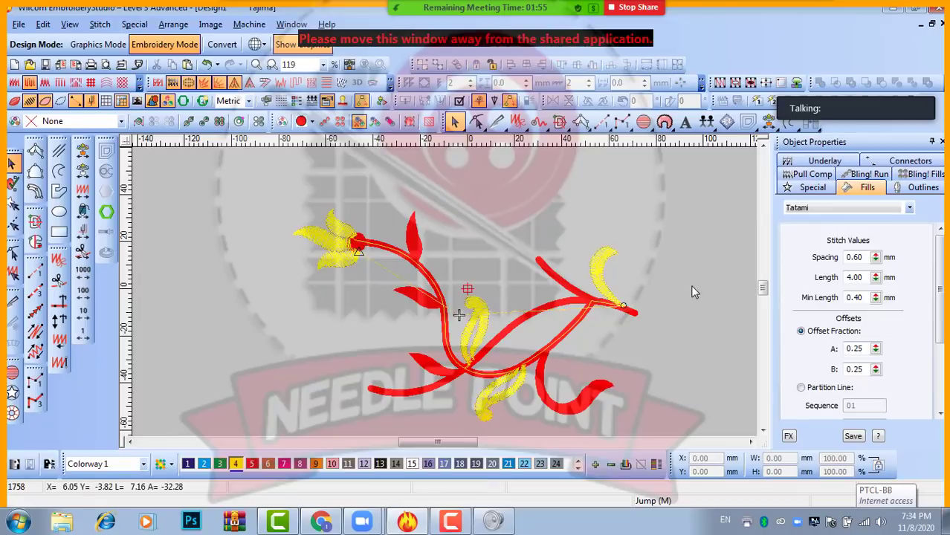
- Select the range of embroidery objects from the crescent leaf near the stem's tip to the upright central leaf
click(606, 259)
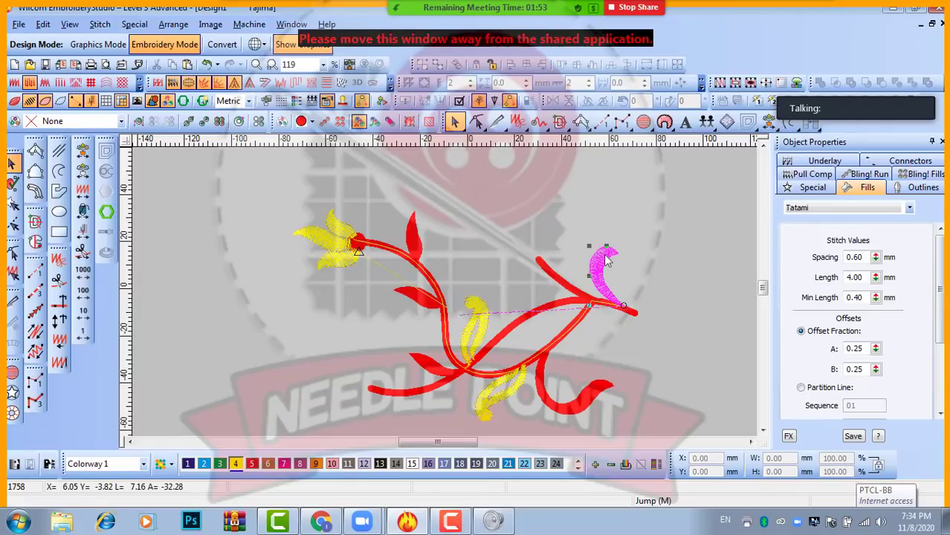
click(654, 279)
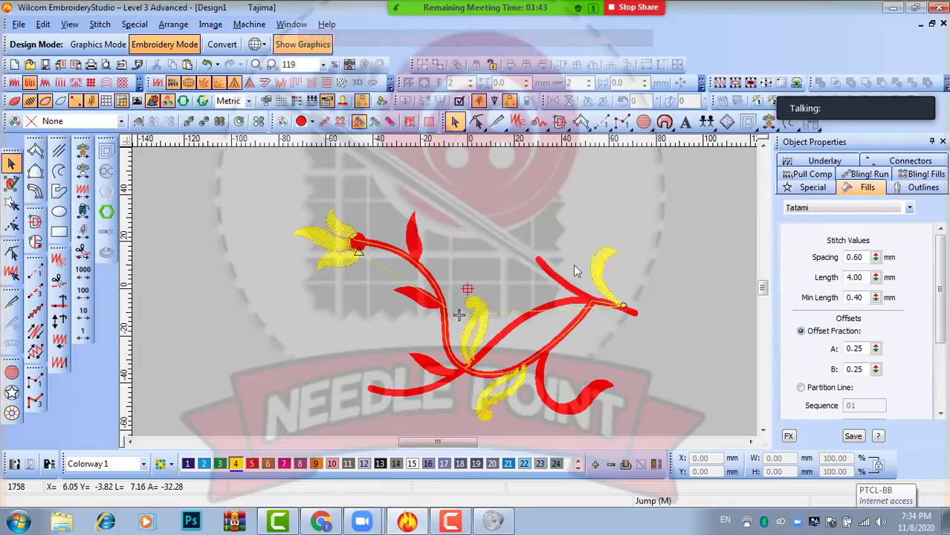
click(611, 255)
key(Tab)
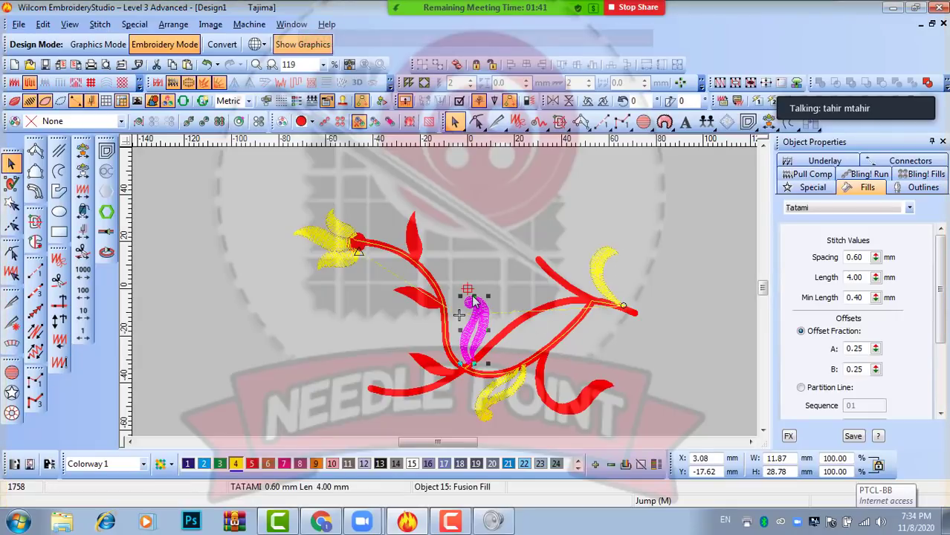
click(681, 266)
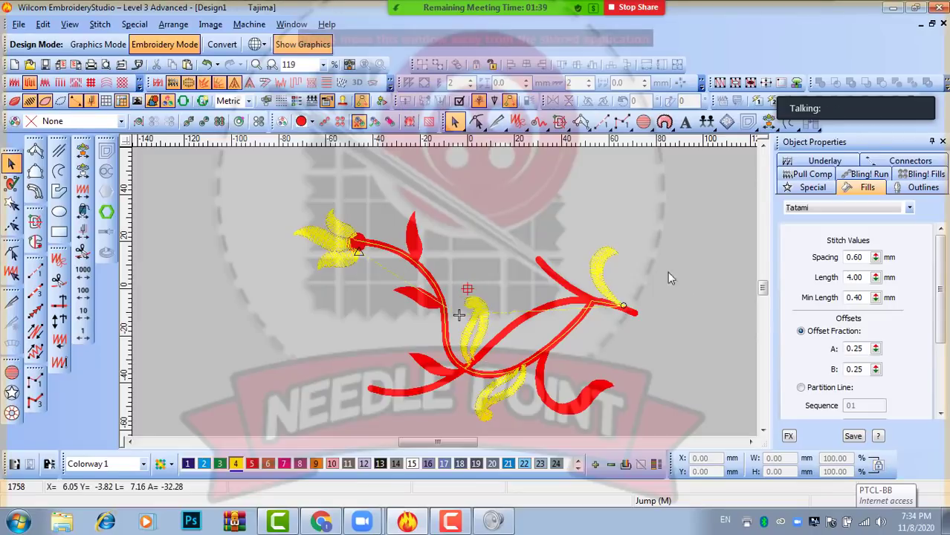
click(611, 257)
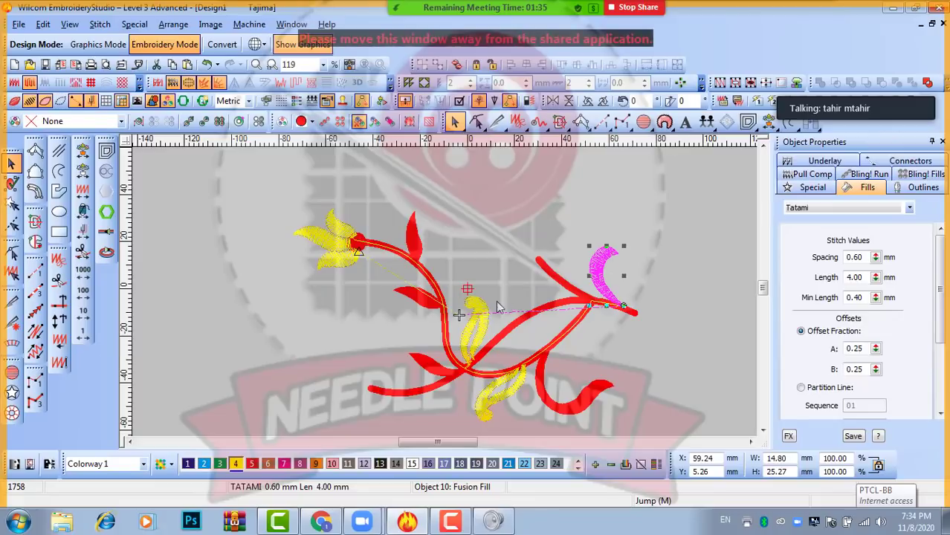
shift+click(476, 306)
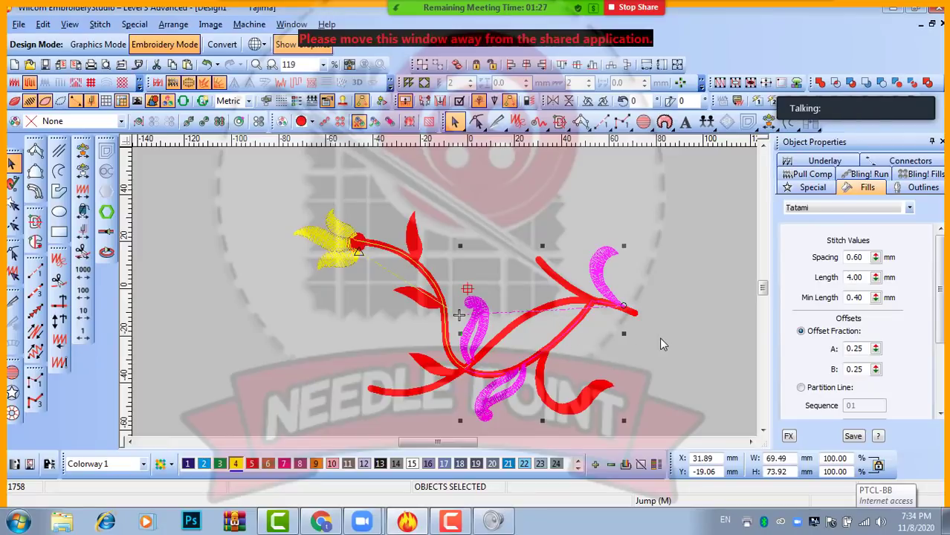
click(620, 342)
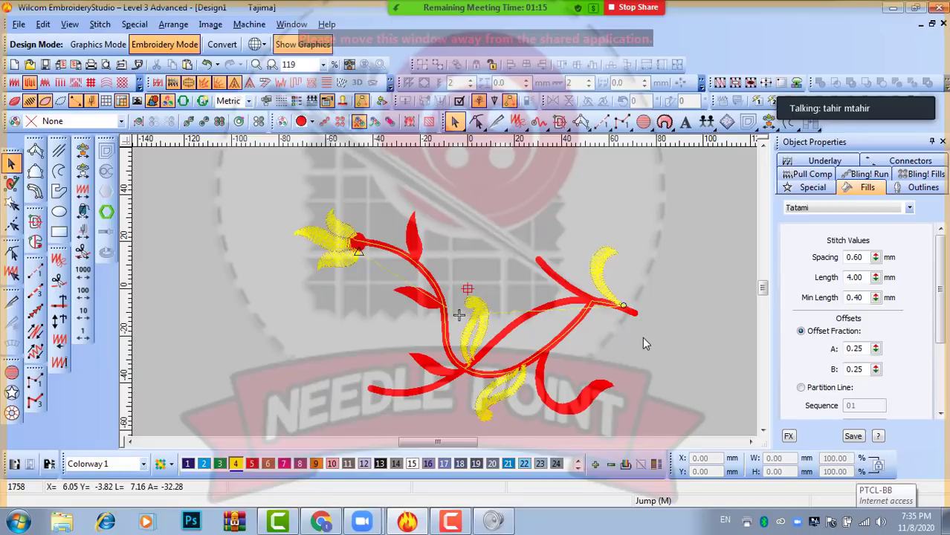
- Select the embroidery objects from the crescent leaf to the last bud petal and group them
click(331, 264)
click(609, 253)
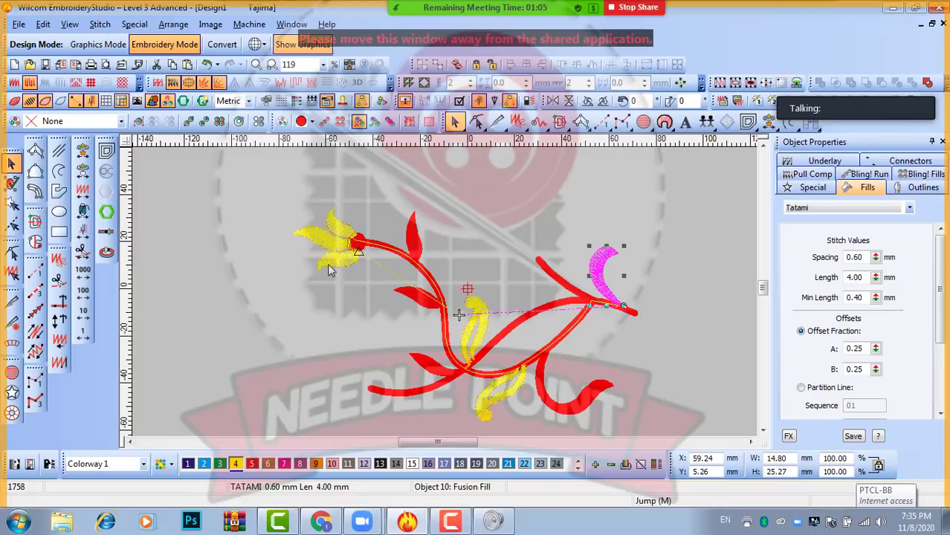
key(ctrl+a)
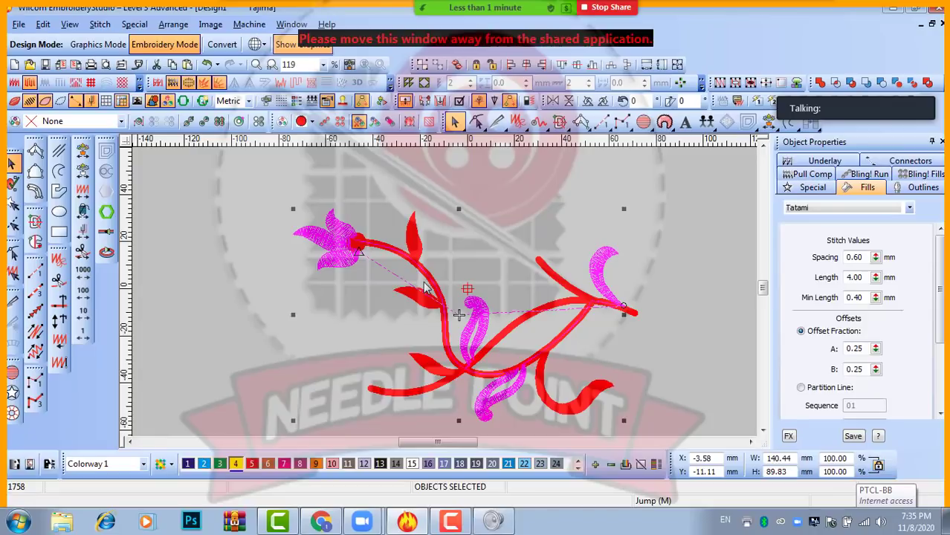
key(ctrl+g)
click(648, 265)
- Try moving the grouped embroidery diagonally off the traced vectors
drag(617, 254, 670, 201)
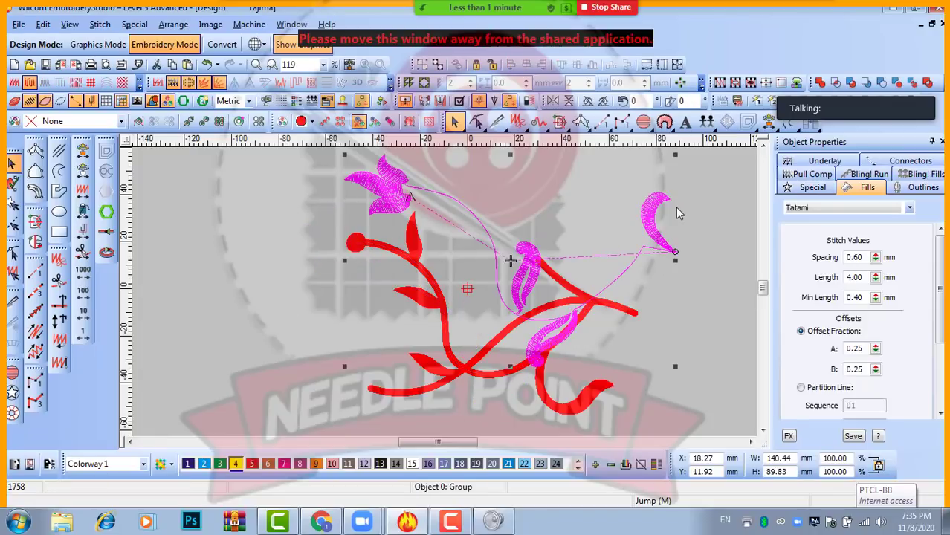
key(ctrl+z)
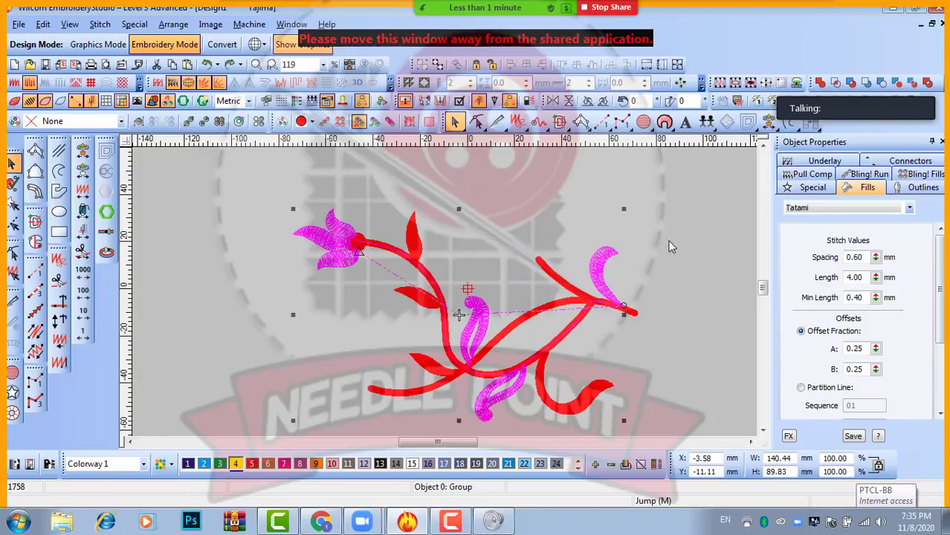
click(688, 234)
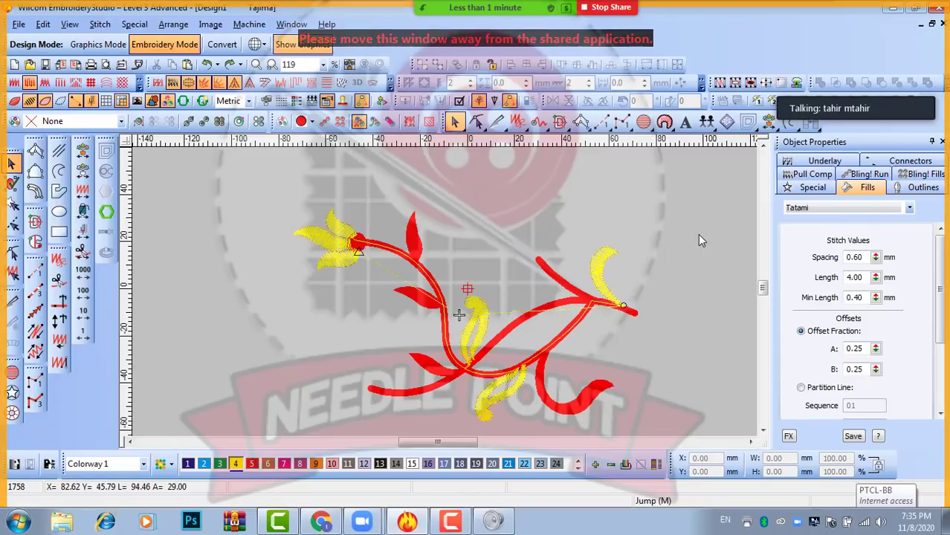
- Show the floral reference picture together with the traced vectors and compare the stitched leaves and bud with it
key(d)
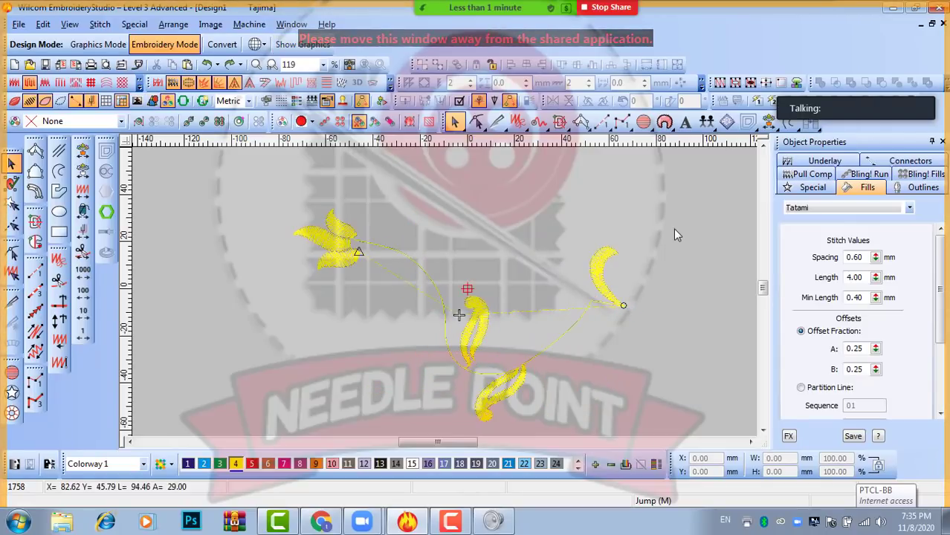
key(d)
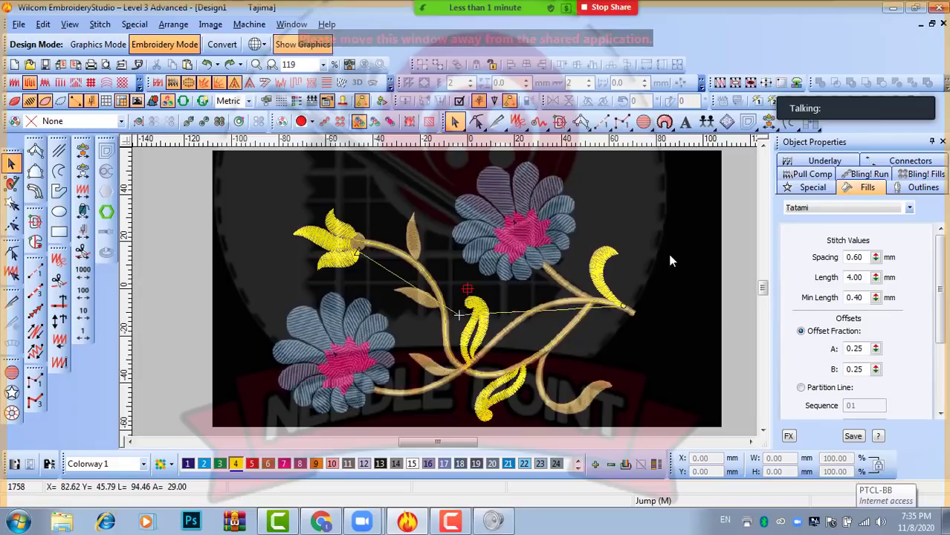
key(shift+d)
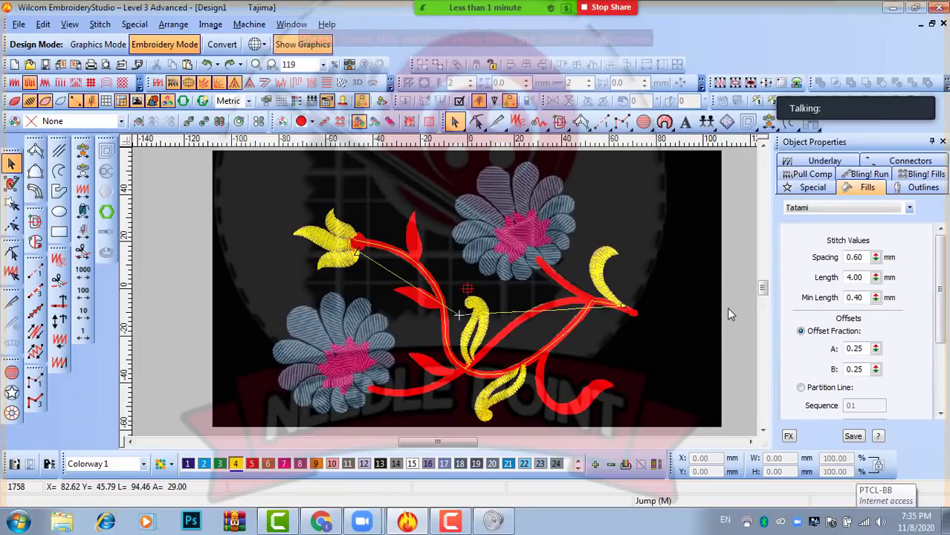
scroll(591, 316, up, 2)
scroll(443, 292, down, 2)
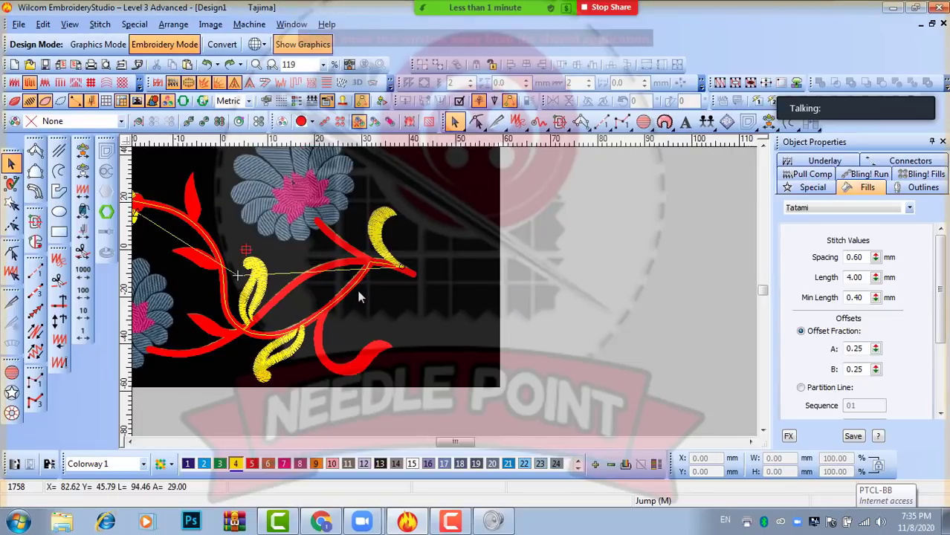
scroll(357, 292, up, 2)
scroll(424, 260, down, 2)
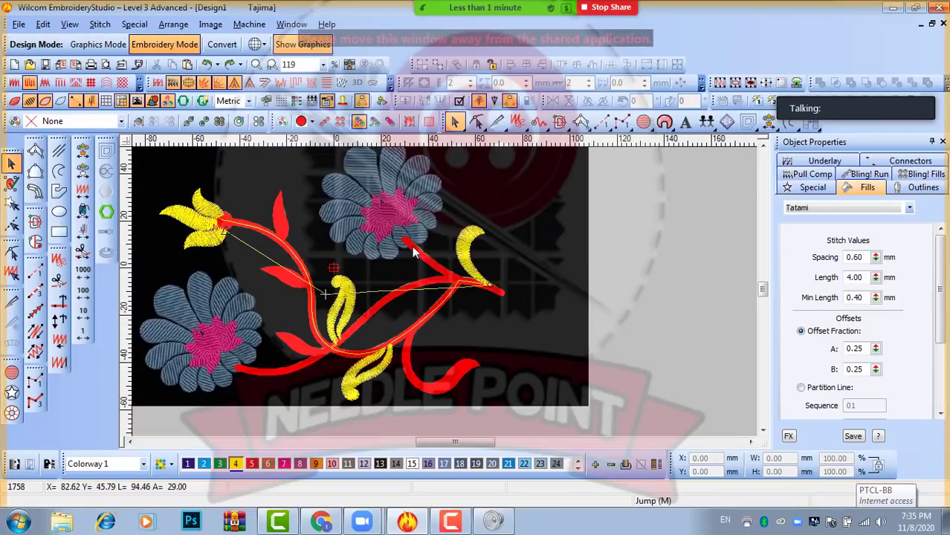
- Convert the short stem line under the upper flower into an Input C embroidery object and recolor it with color 5
scroll(455, 284, up, 2)
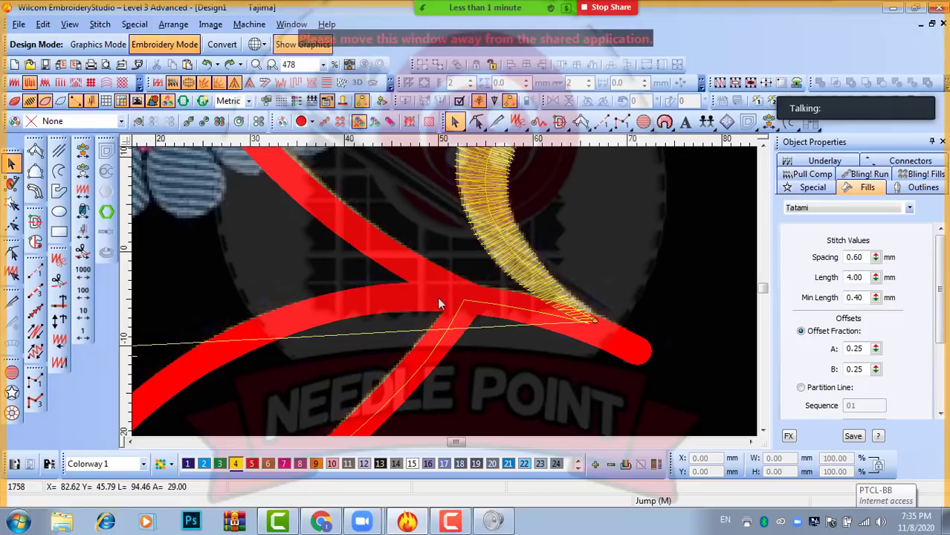
scroll(440, 298, down, 3)
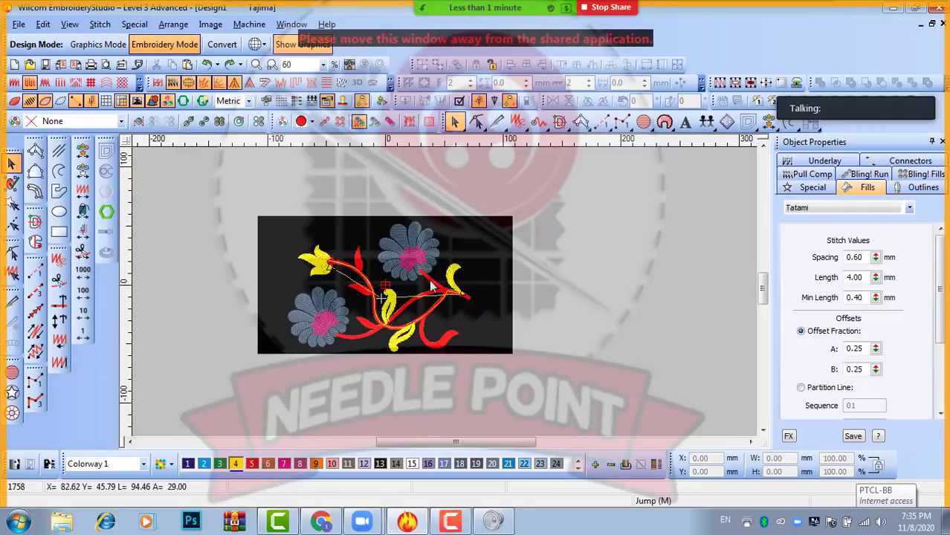
scroll(444, 295, up, 2)
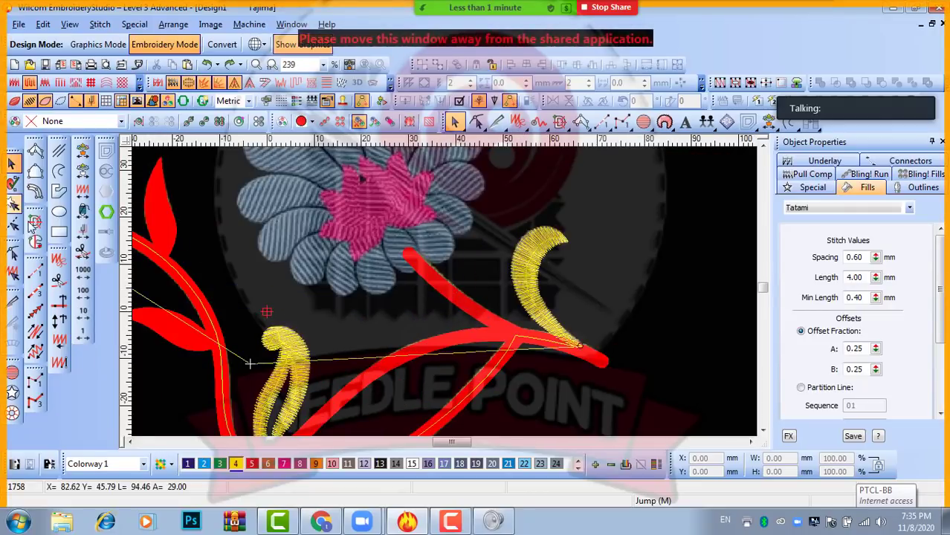
click(448, 288)
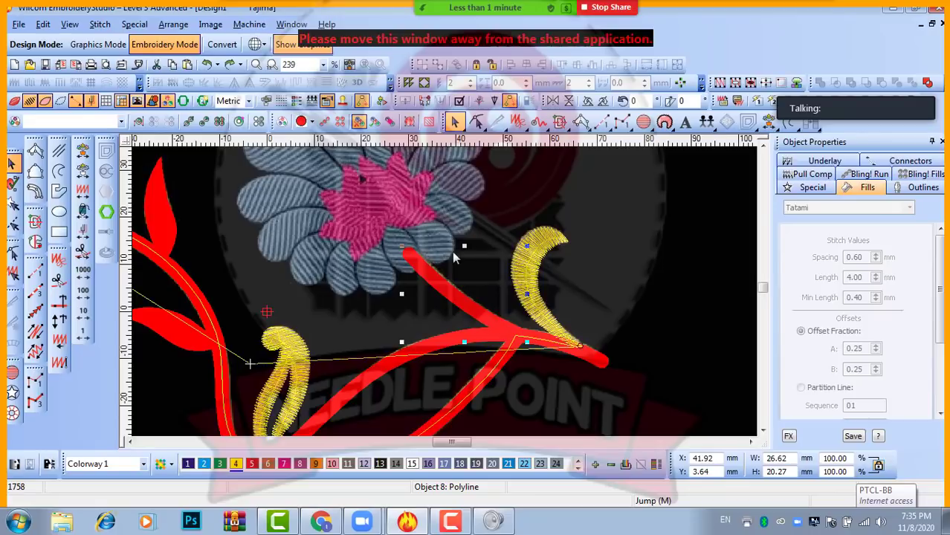
click(36, 191)
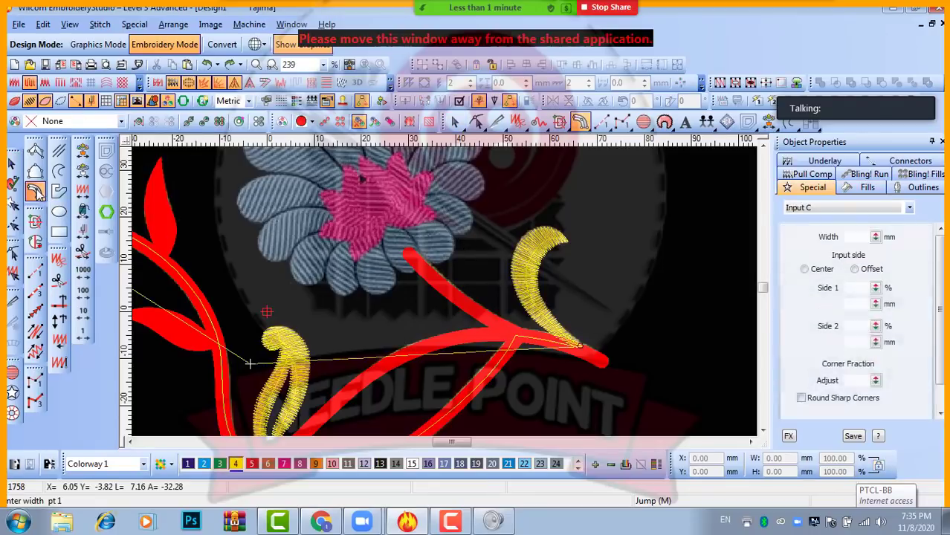
key(Return)
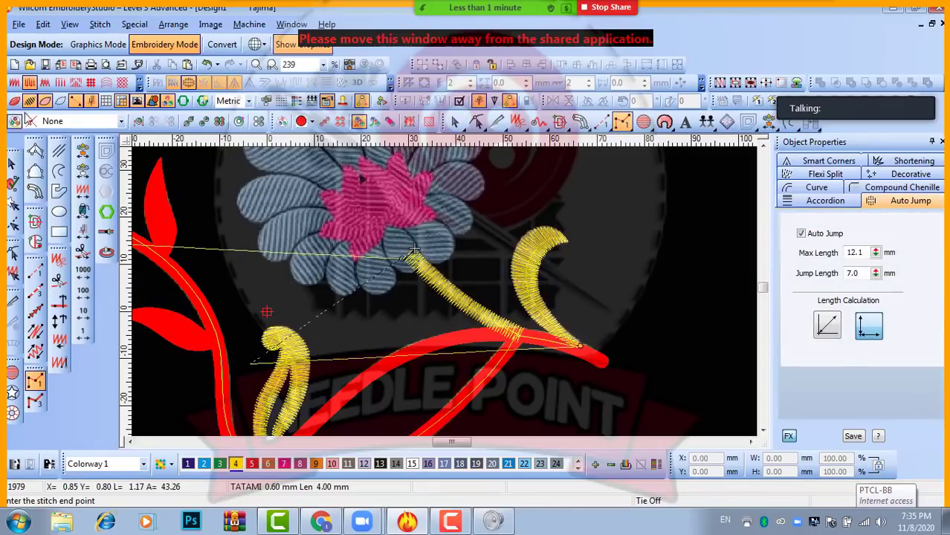
click(11, 163)
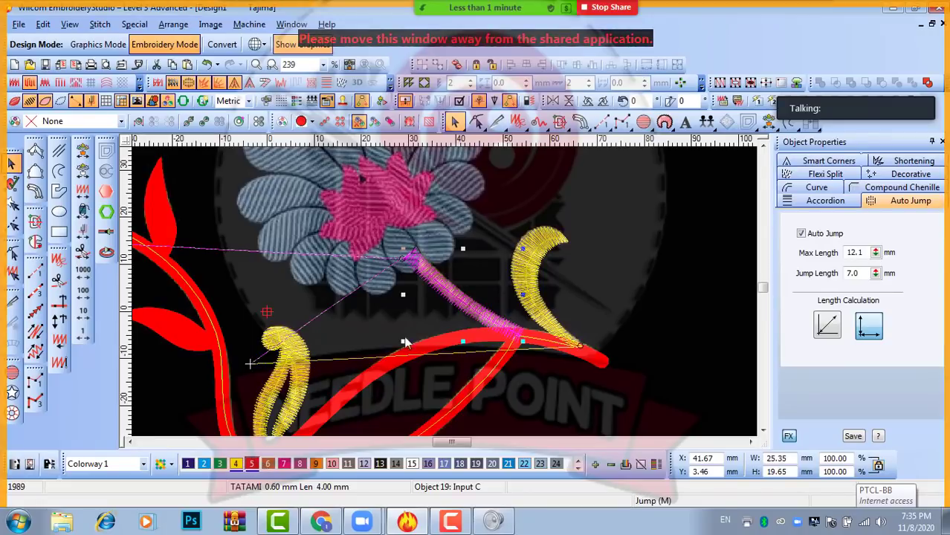
click(610, 383)
key(shift+z)
key(shift+z)
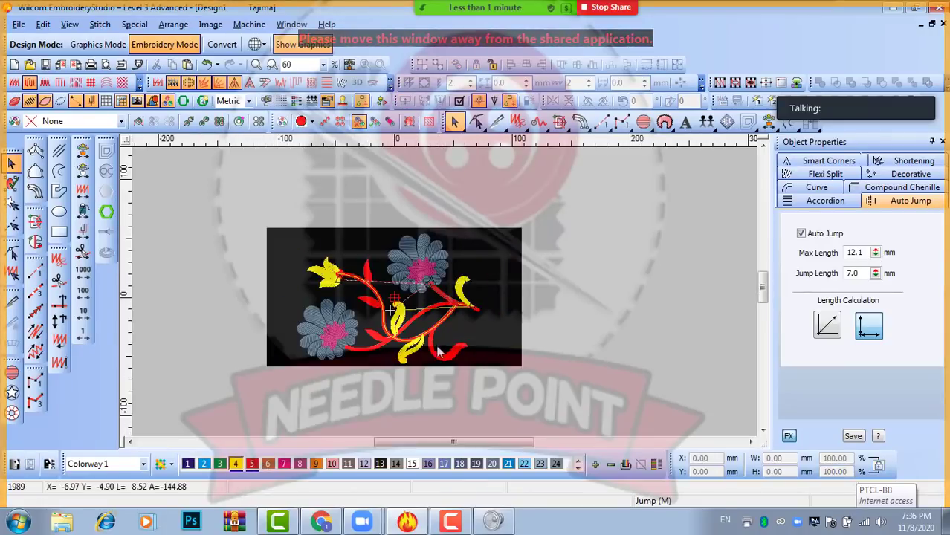
key(z)
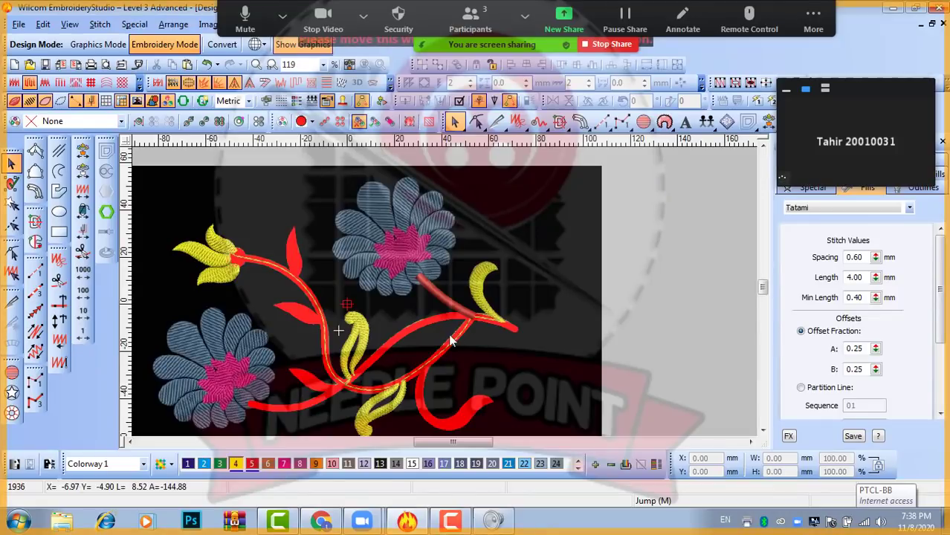
- Select the upper flower's short stitched stem and undo its change to a Satin fill
scroll(451, 334, up, 2)
scroll(425, 282, down, 2)
scroll(442, 290, up, 2)
click(466, 262)
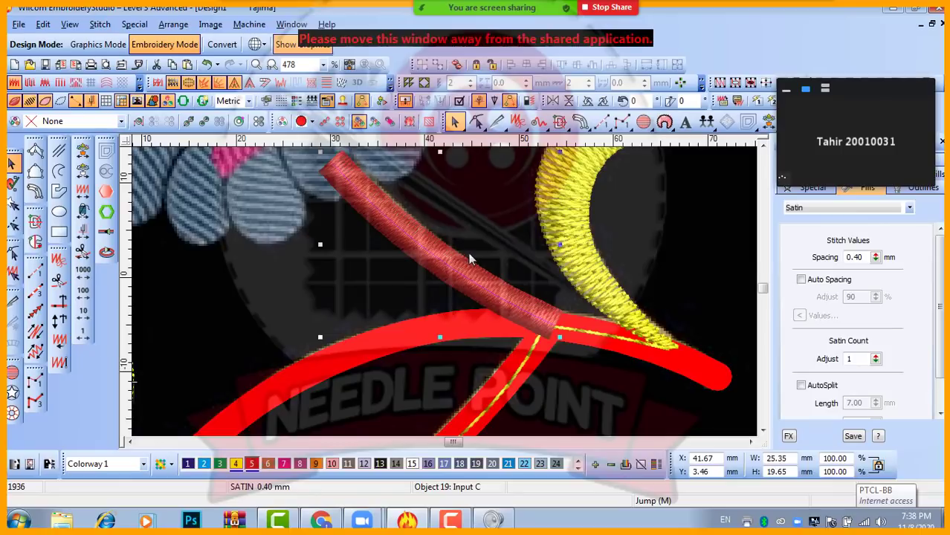
key(ctrl+z)
scroll(459, 246, down, 1)
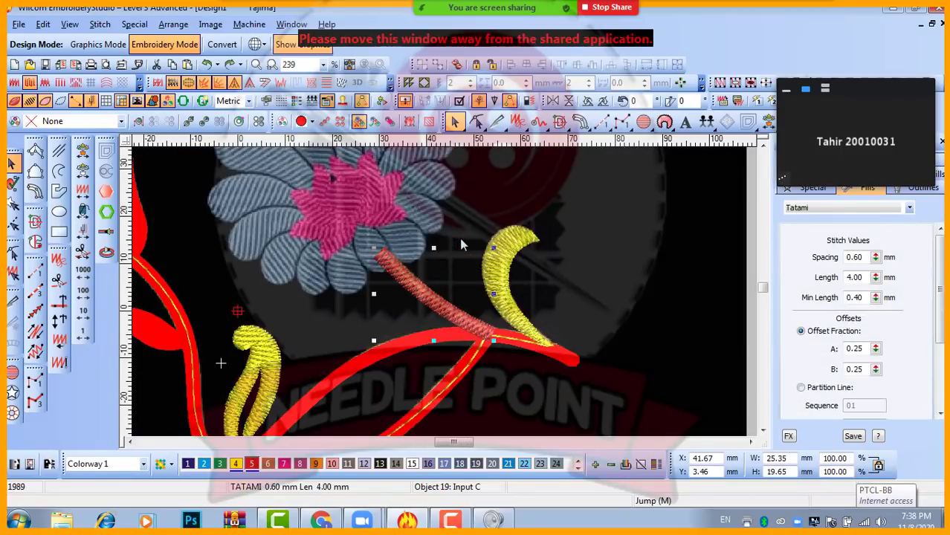
- Change the short stem's fill from Tatami to Satin, undocking the Styles toolbar for use and docking it back
drag(713, 100, 607, 218)
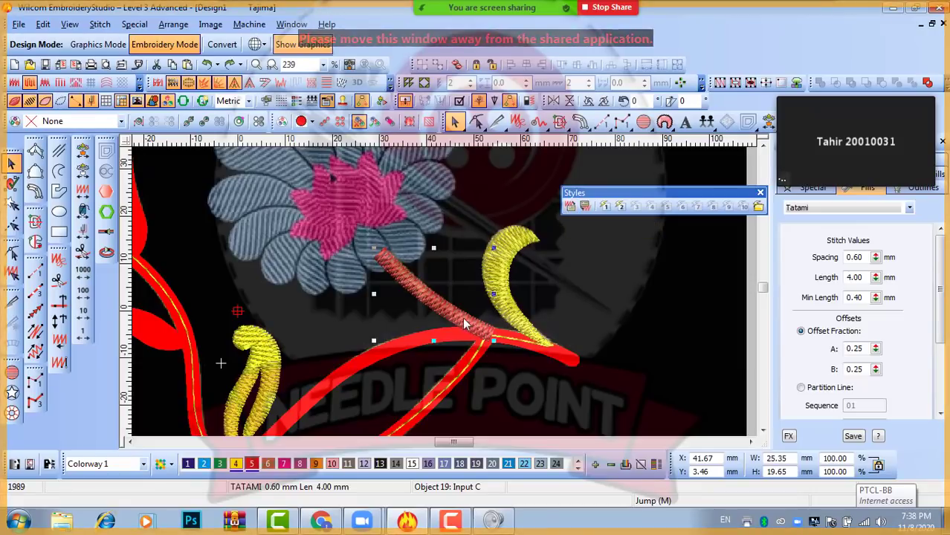
click(847, 209)
click(803, 231)
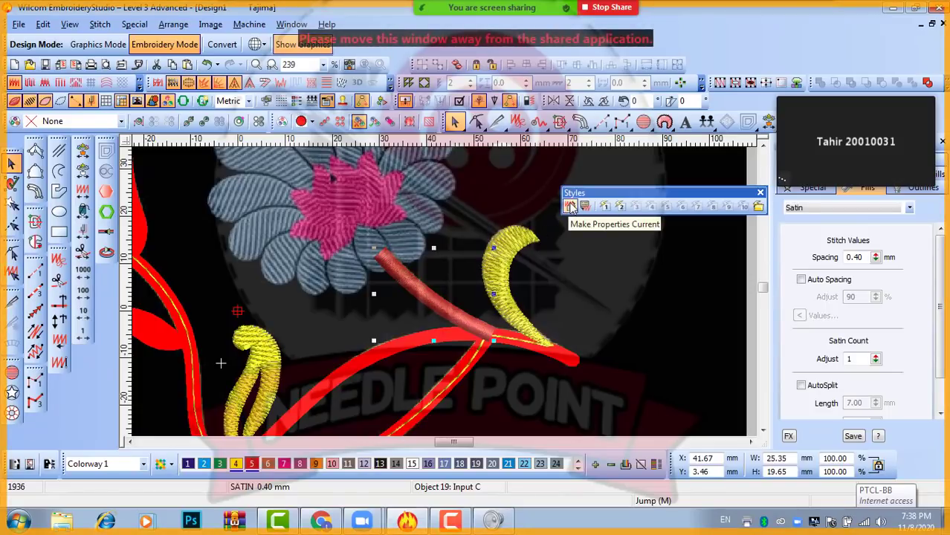
drag(644, 194, 763, 104)
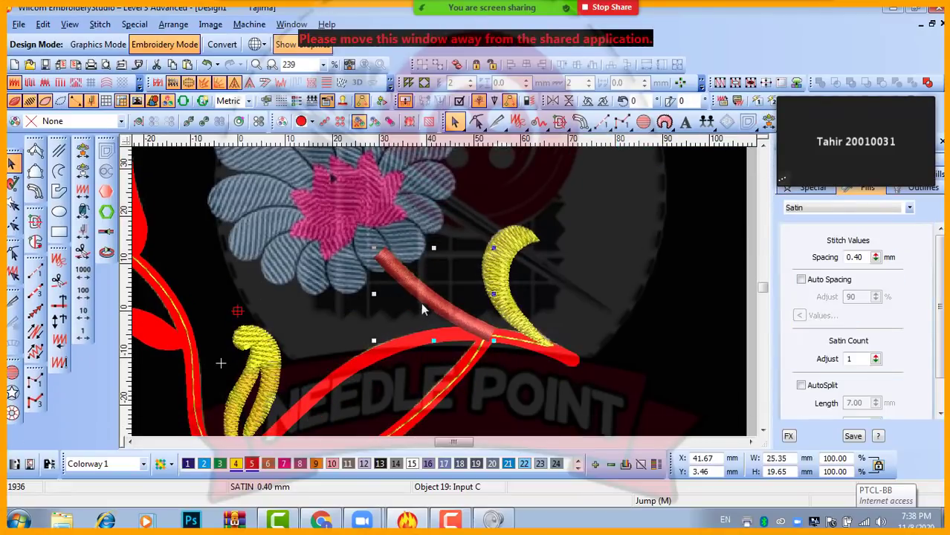
click(684, 380)
scroll(451, 351, down, 2)
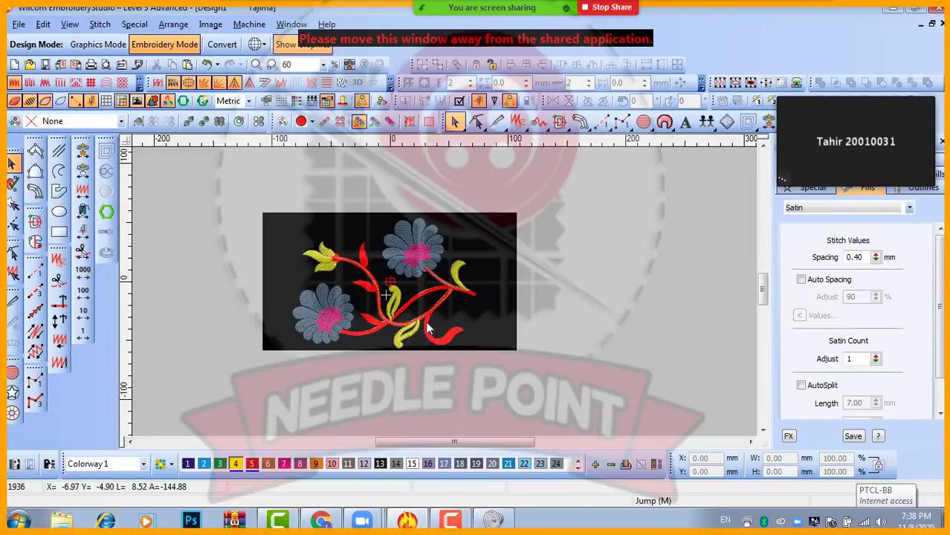
- Draw a 4.00 mm Run stitch along the main stem from the short stem's base to the curled leaf's branch, in color 5
scroll(444, 288, up, 3)
scroll(445, 288, down, 1)
scroll(446, 294, up, 1)
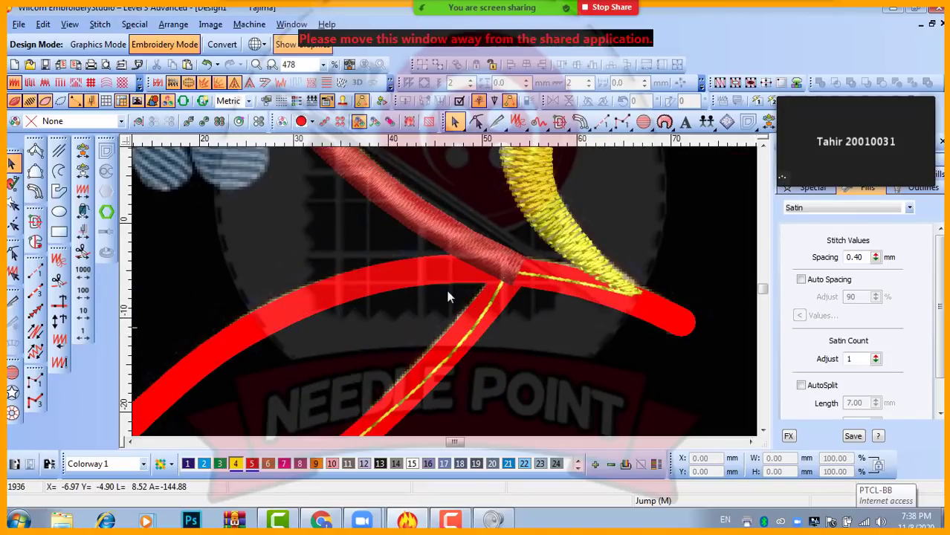
click(35, 272)
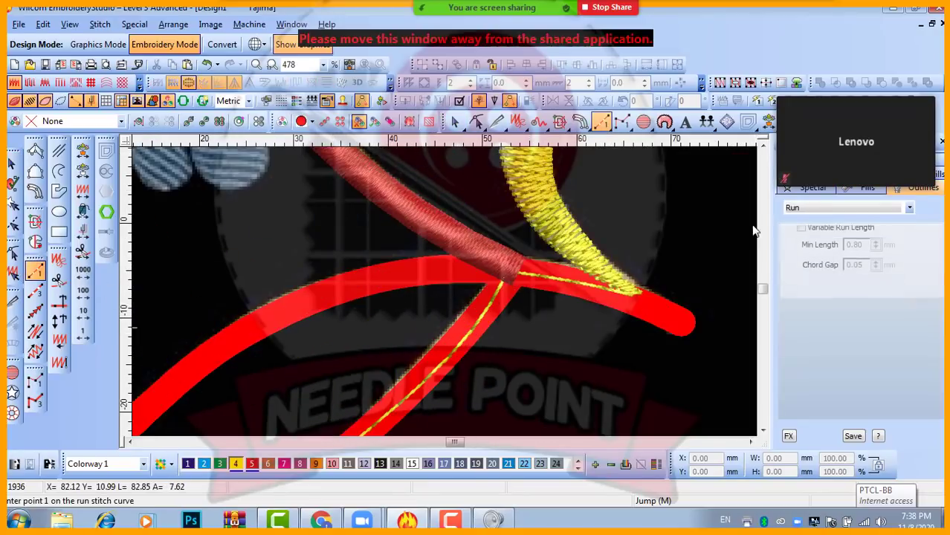
click(507, 282)
key(c)
right_click(462, 295)
key(c)
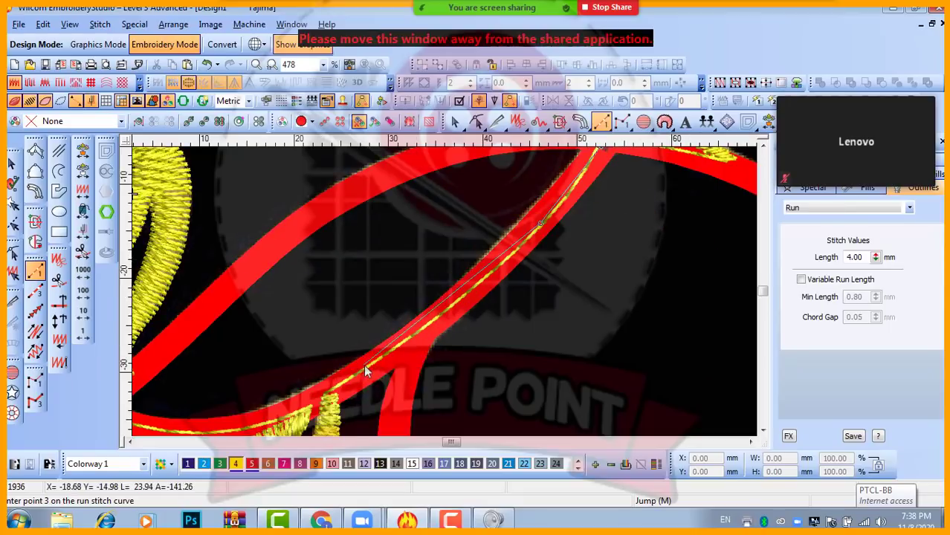
click(415, 334)
key(Return)
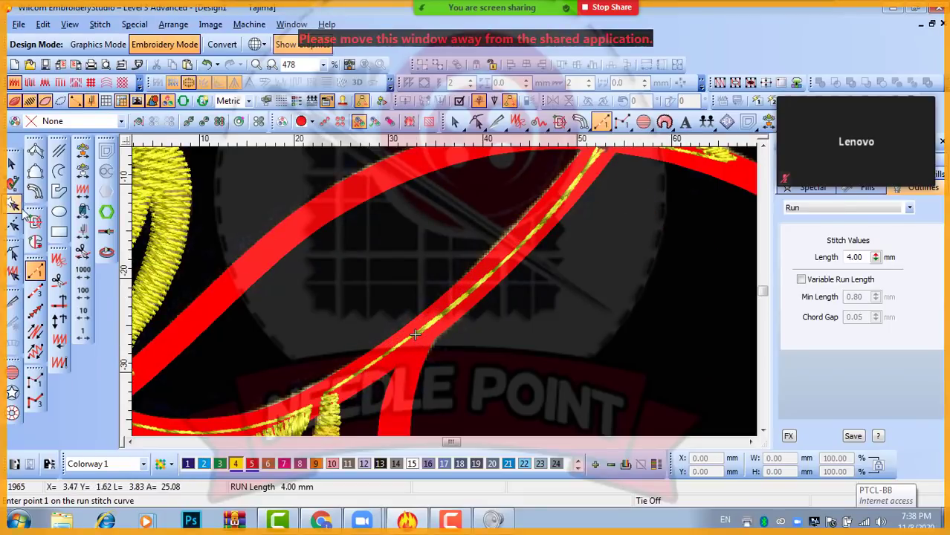
key(Escape)
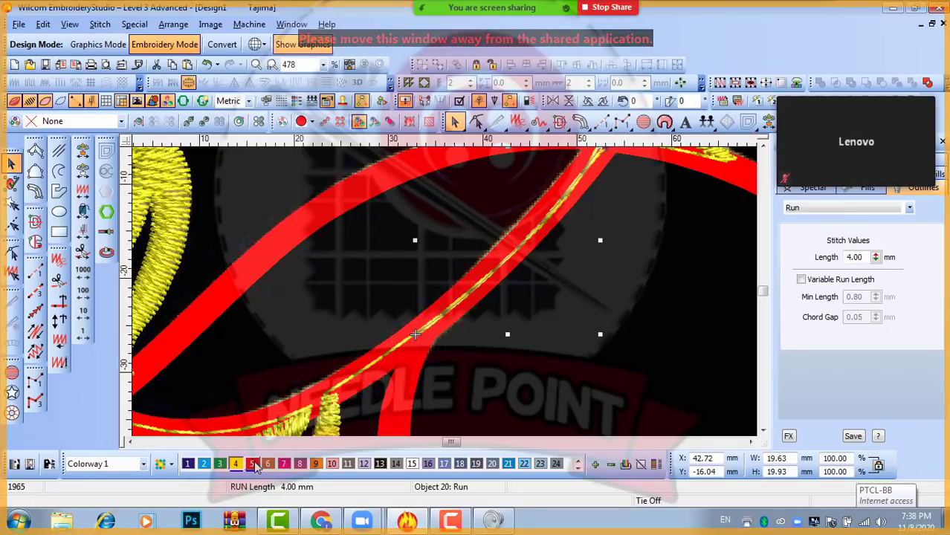
scroll(488, 370, down, 2)
click(450, 346)
- Convert the lower curled leaf outline into a Satin Fusion Fill object and recolor it with color 5
scroll(430, 335, up, 1)
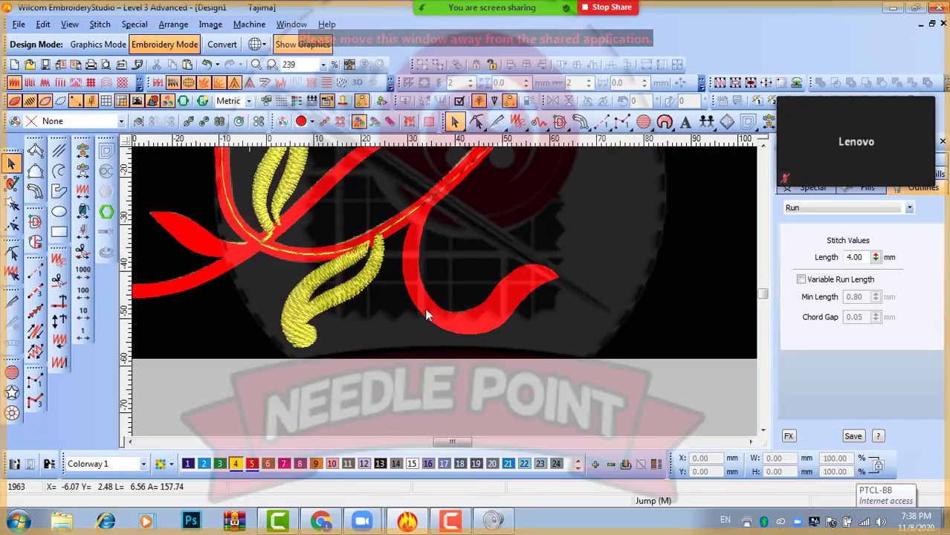
click(426, 300)
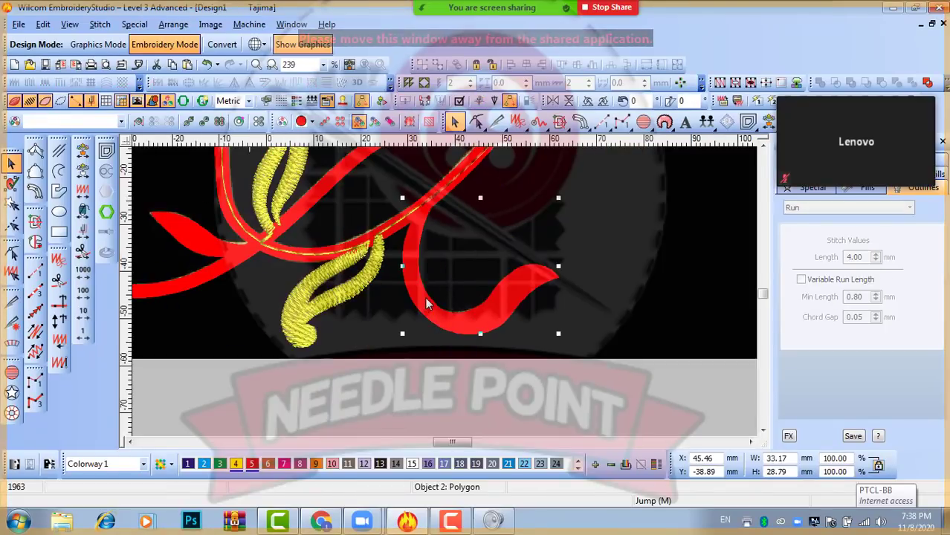
click(35, 221)
key(Return)
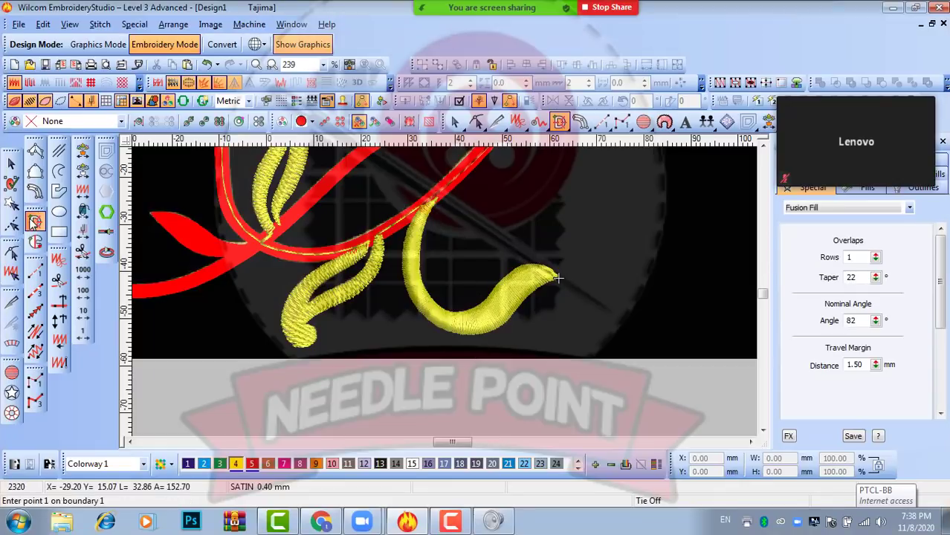
key(Return)
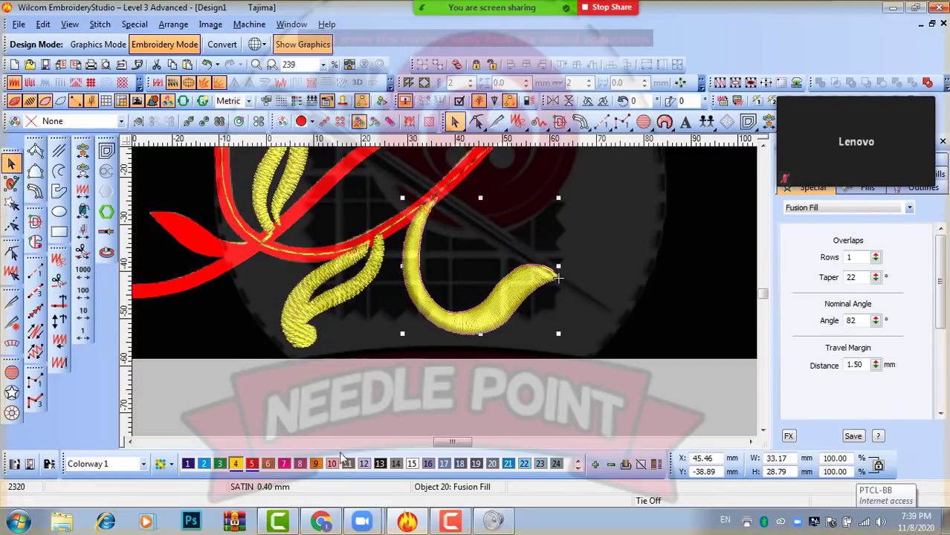
click(251, 463)
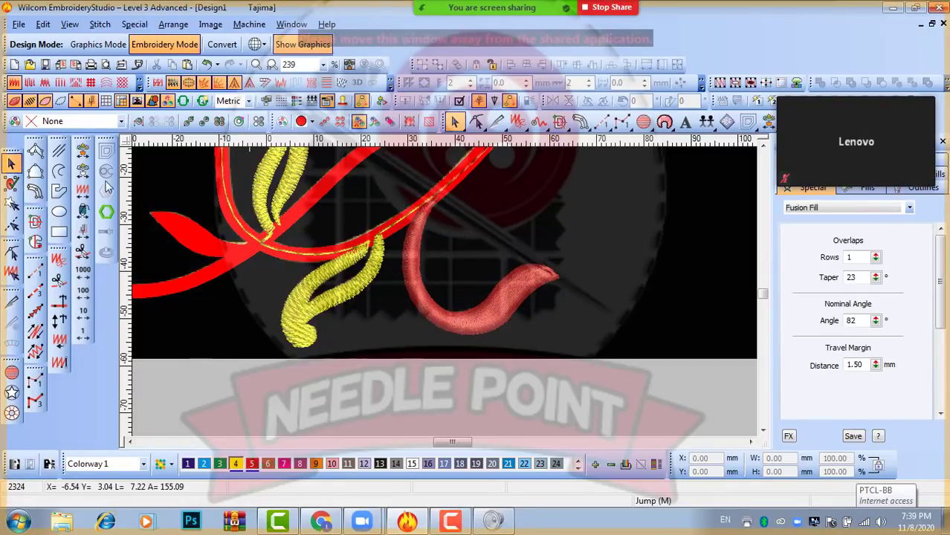
- Digitize a 4 mm run stitch along the curved red stem from the red curl's upper end to the stem junction below the yellow scroll
click(34, 272)
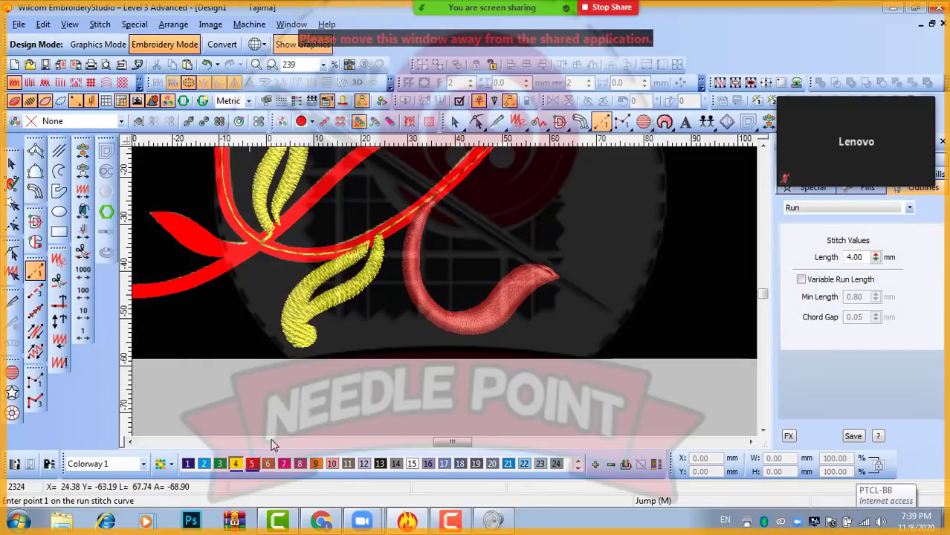
scroll(438, 292, up, 2)
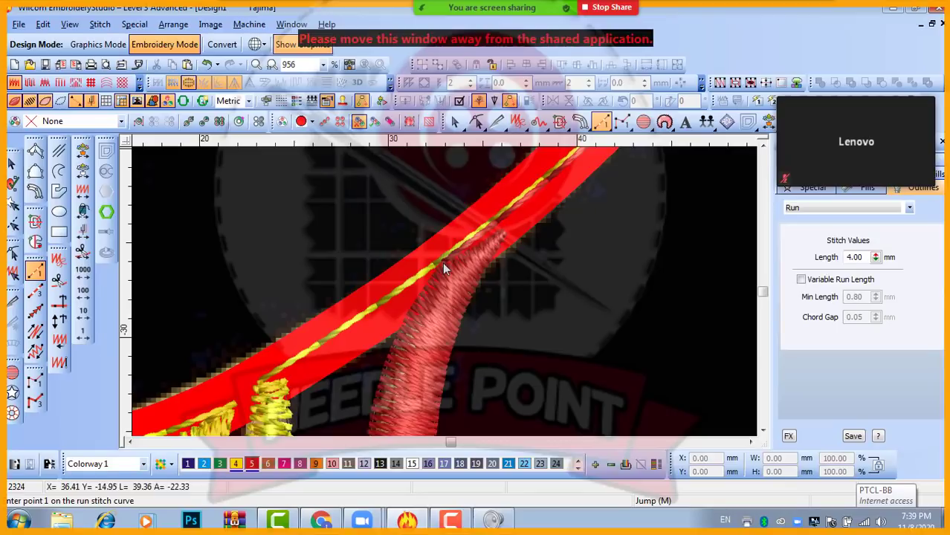
click(441, 263)
scroll(434, 311, down, 1)
click(405, 312)
key(c)
click(447, 302)
click(307, 282)
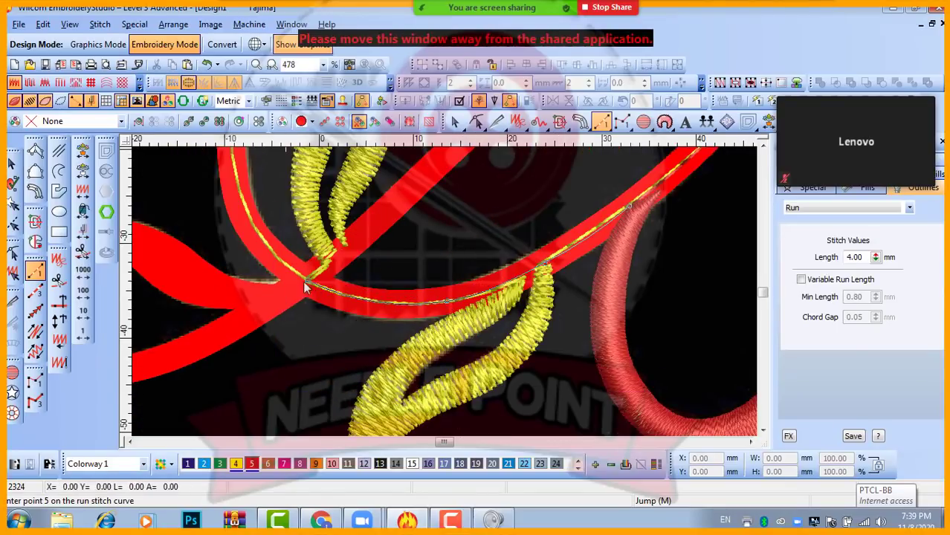
key(Return)
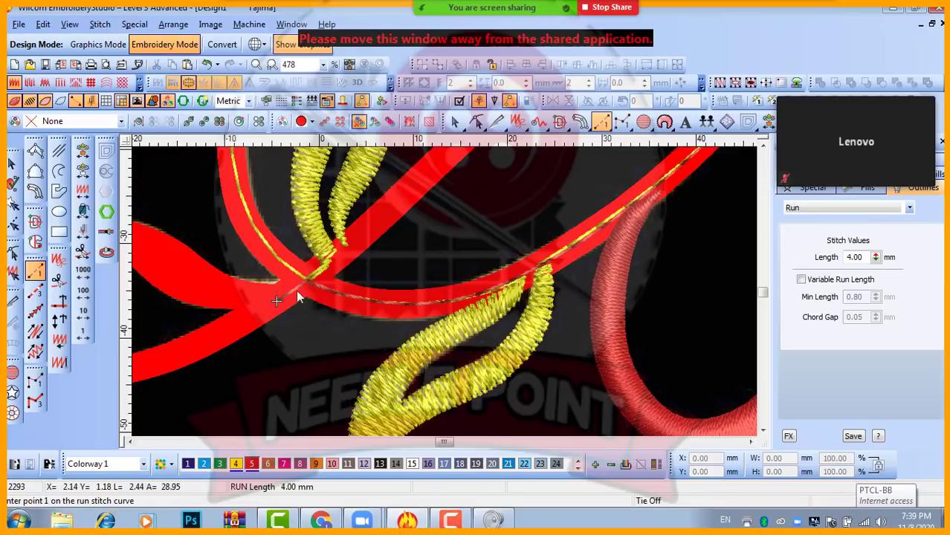
key(shift+z)
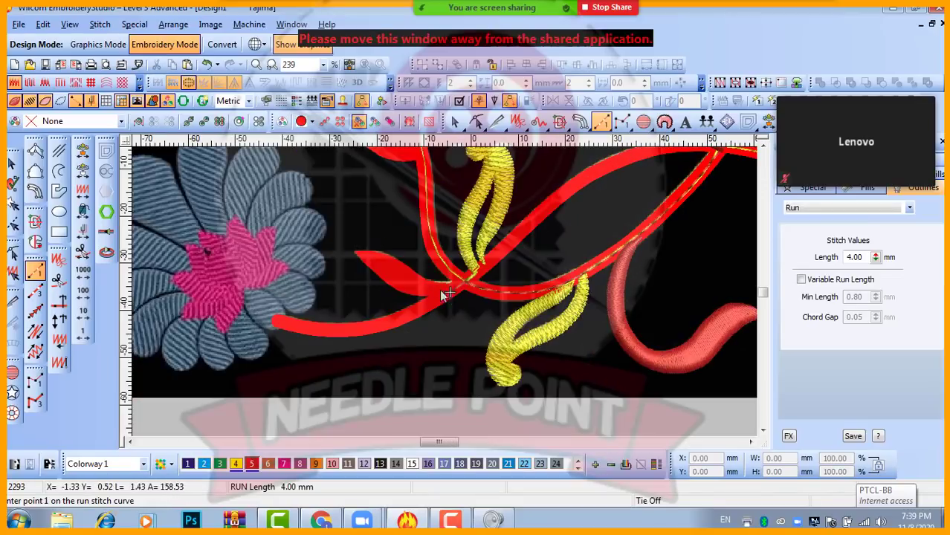
- Convert the red leaf beside the lower stem junction into a satin Fusion Fill object
click(36, 152)
click(12, 164)
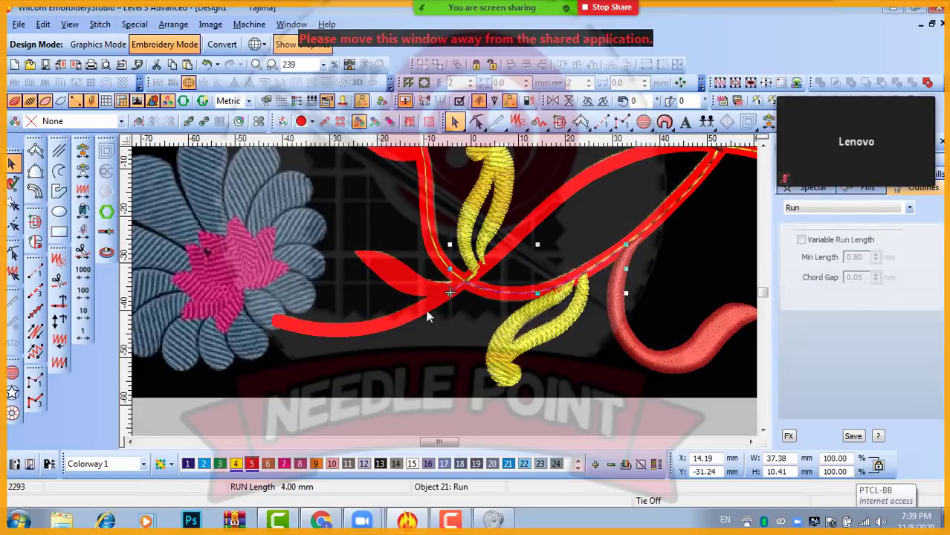
click(418, 280)
click(36, 221)
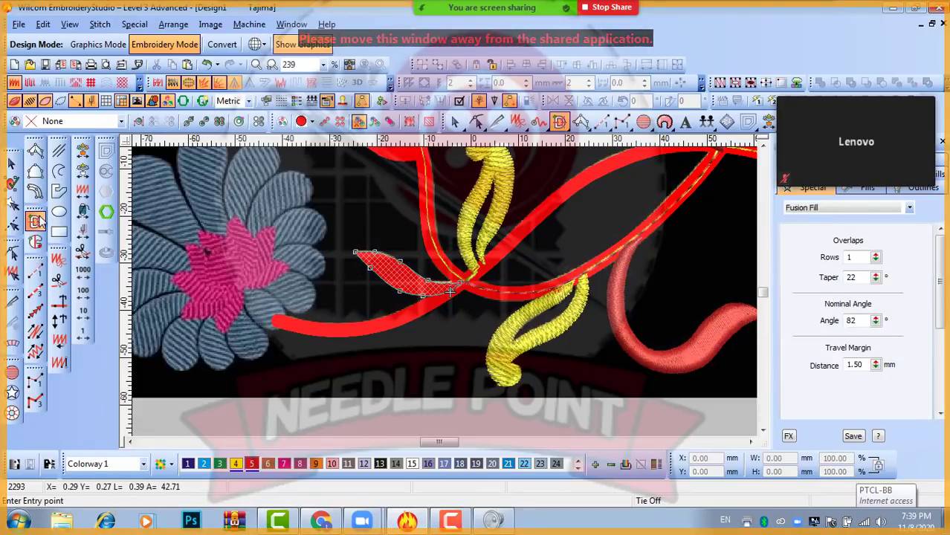
click(12, 165)
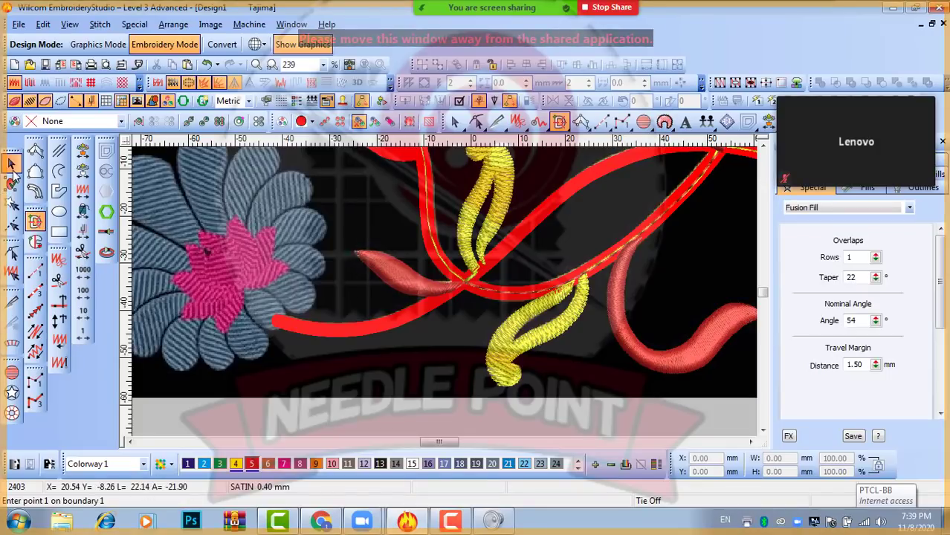
click(417, 281)
click(428, 332)
- Digitize a 4 mm run stitch from the lower stem junction up the stem to the base of the middle red leaf
click(35, 272)
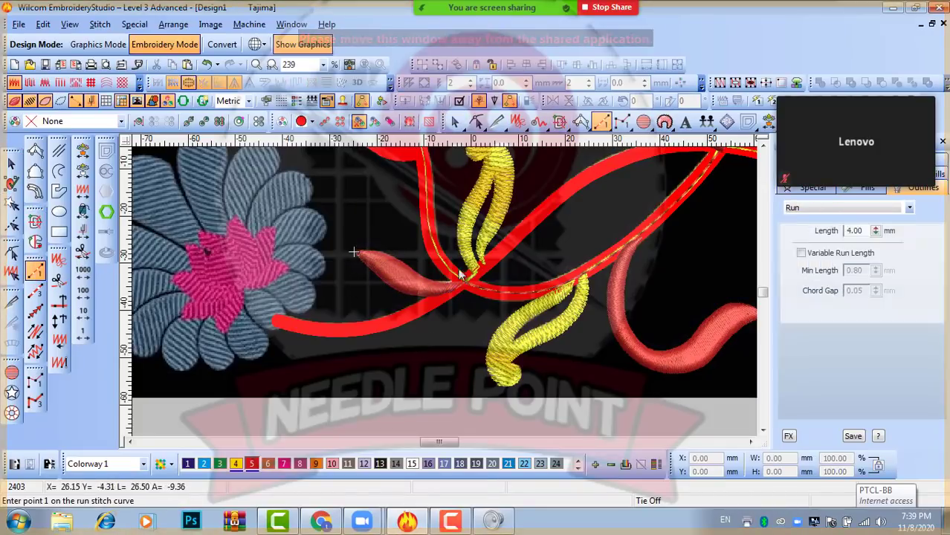
key(z)
click(449, 306)
click(392, 245)
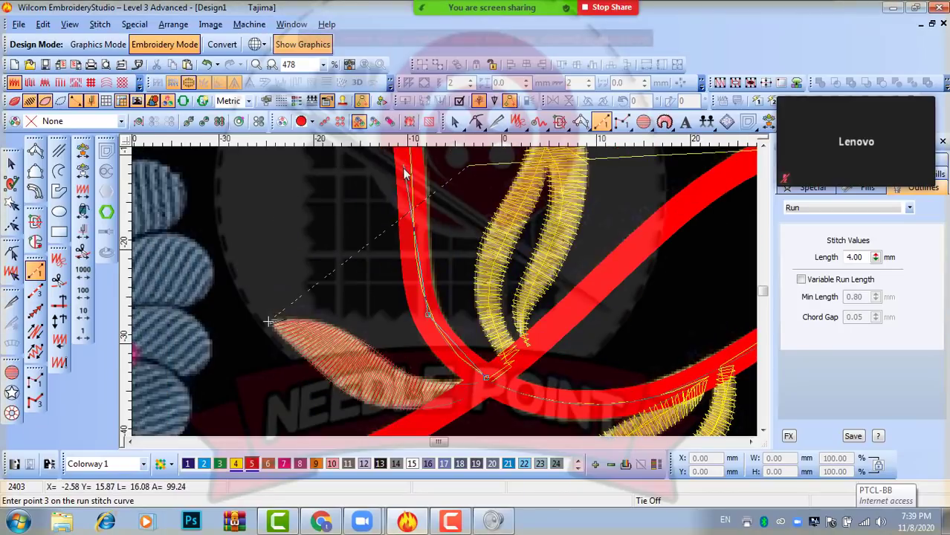
click(408, 187)
click(440, 258)
key(Return)
- Convert the middle red leaf into a satin Fusion Fill object
click(11, 163)
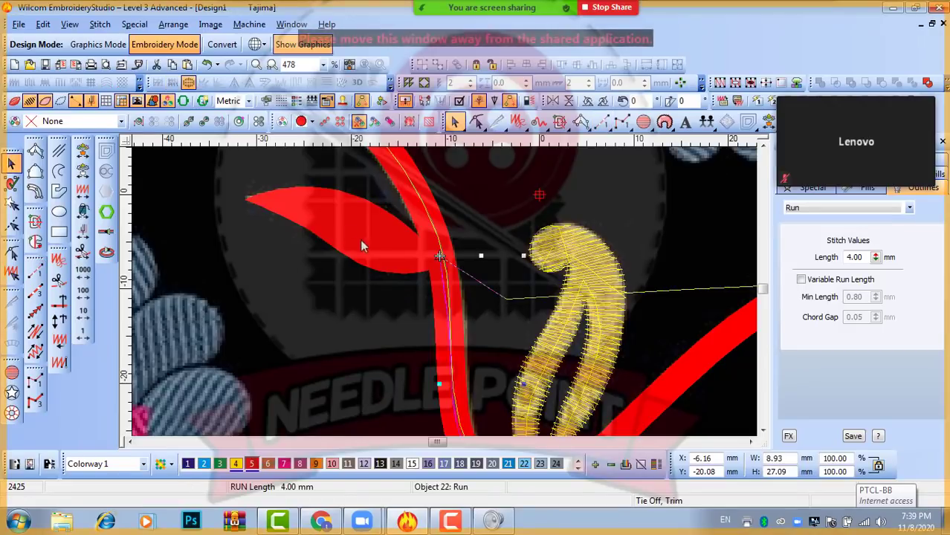
click(362, 237)
click(35, 221)
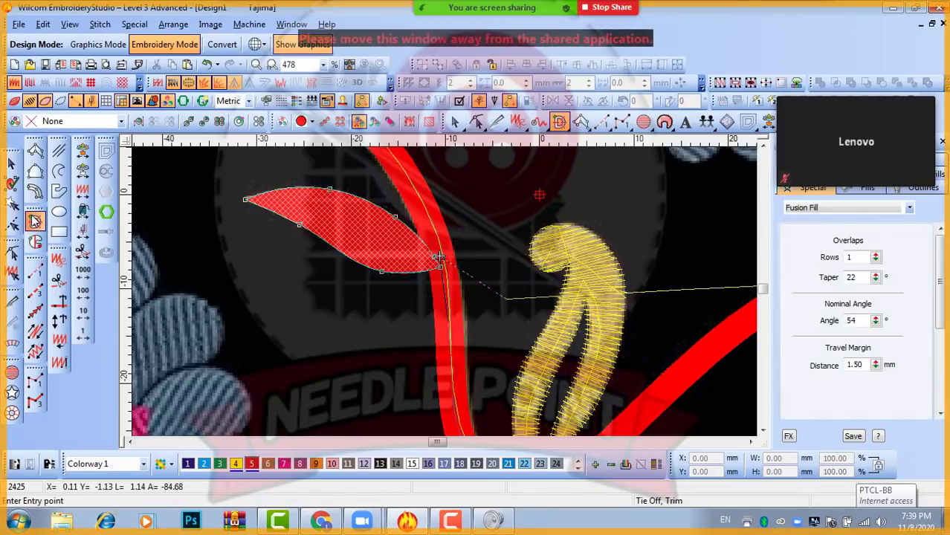
click(14, 171)
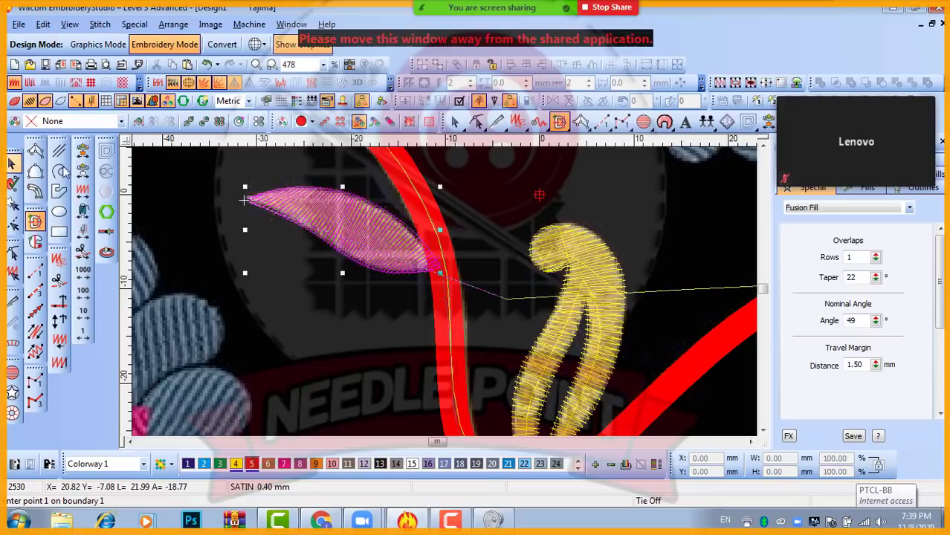
scroll(454, 269, down, 2)
scroll(410, 269, up, 1)
click(382, 363)
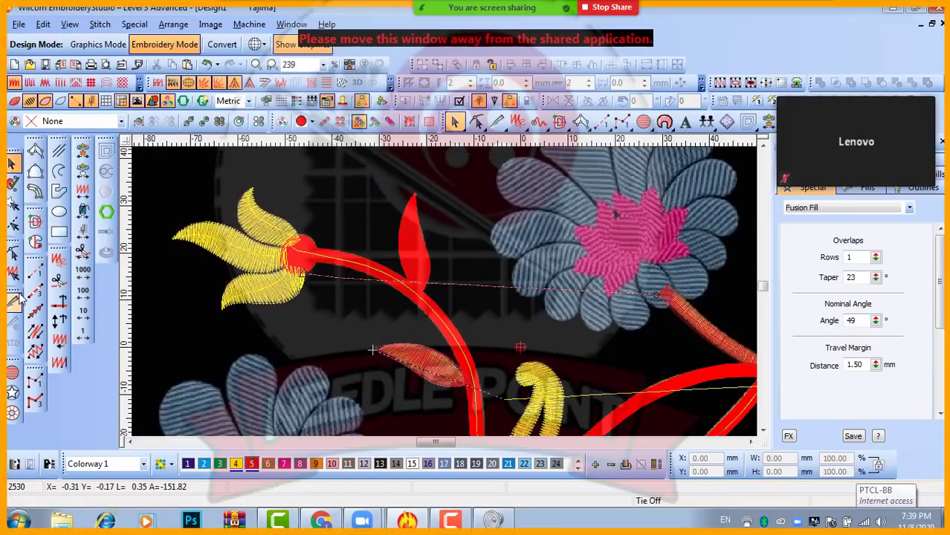
- Digitize a 4 mm run stitch along the stem from the middle leaf's base to the upper leaf's base
click(35, 271)
scroll(408, 366, up, 2)
click(671, 416)
scroll(450, 194, down, 1)
click(413, 185)
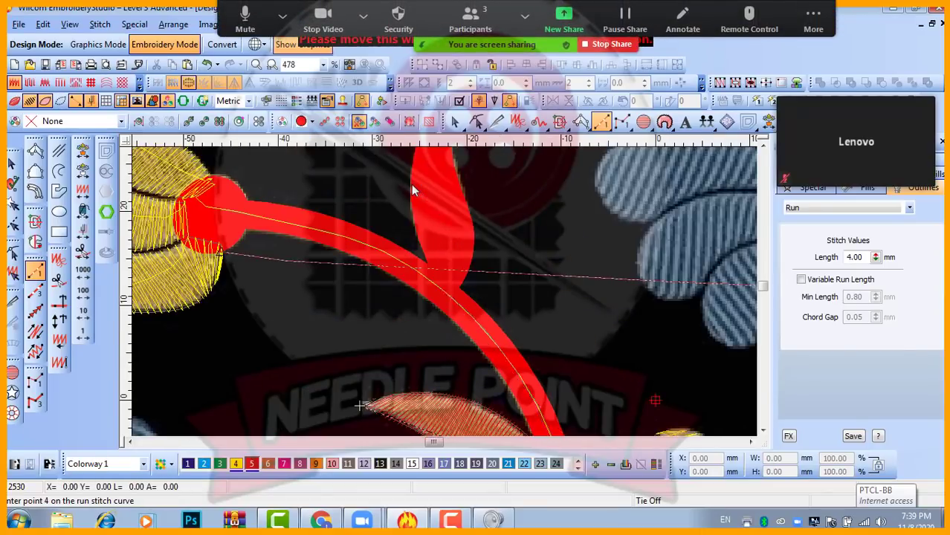
key(Return)
key(Escape)
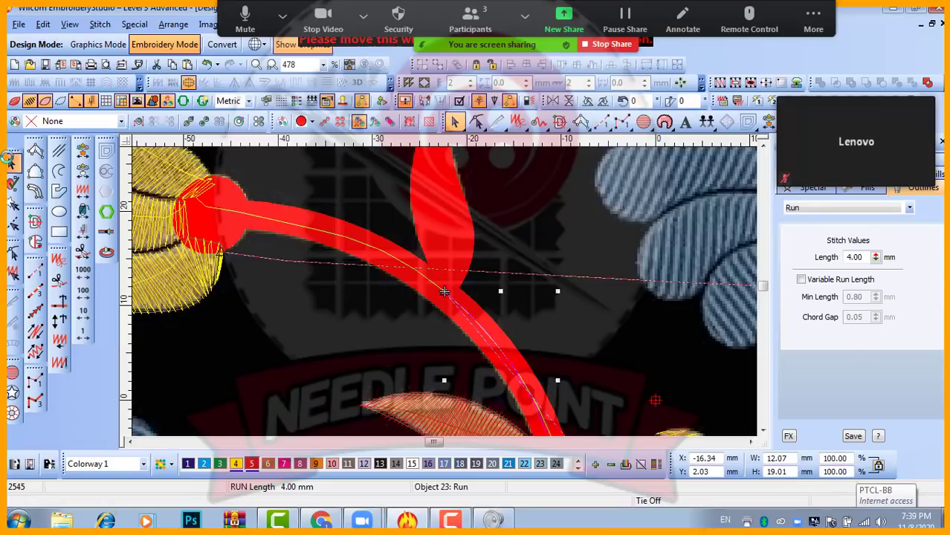
- Convert the upper red leaf into a satin Fusion Fill object
click(438, 202)
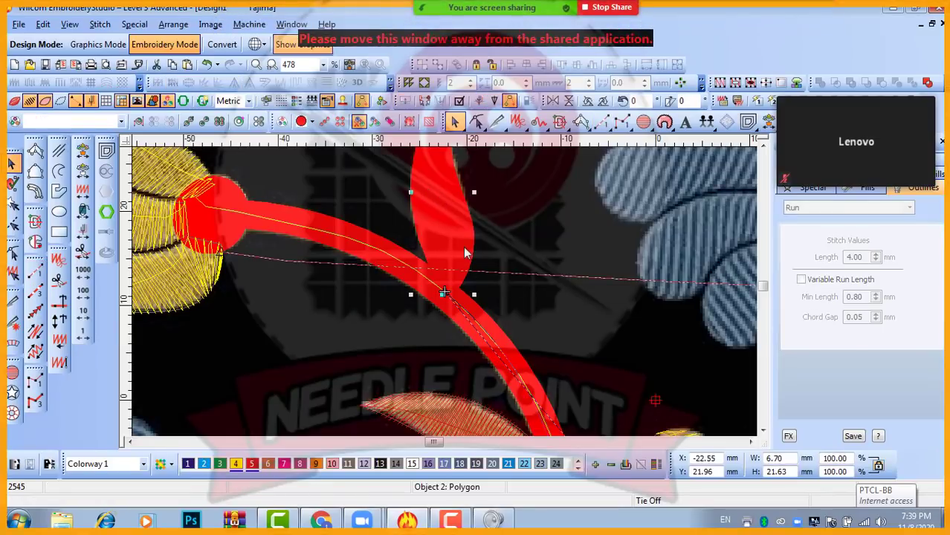
click(35, 223)
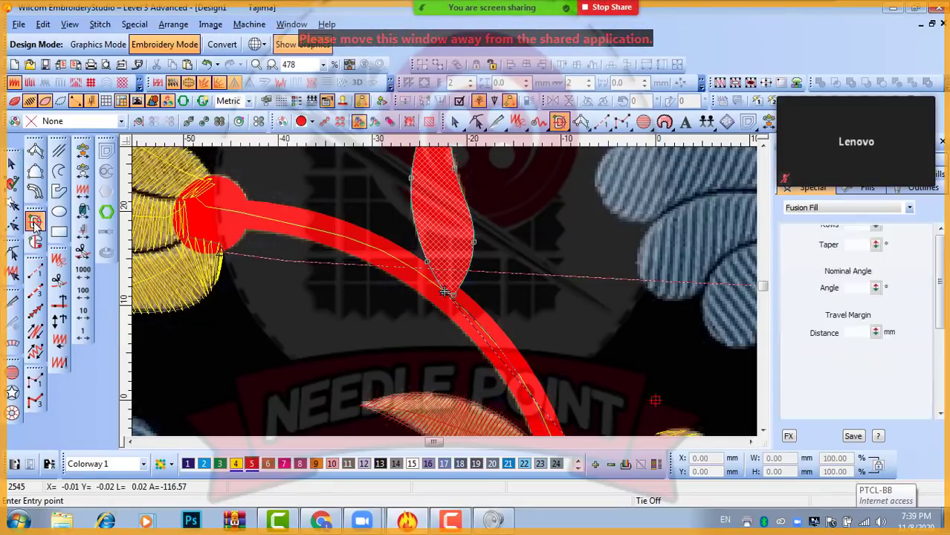
key(Return)
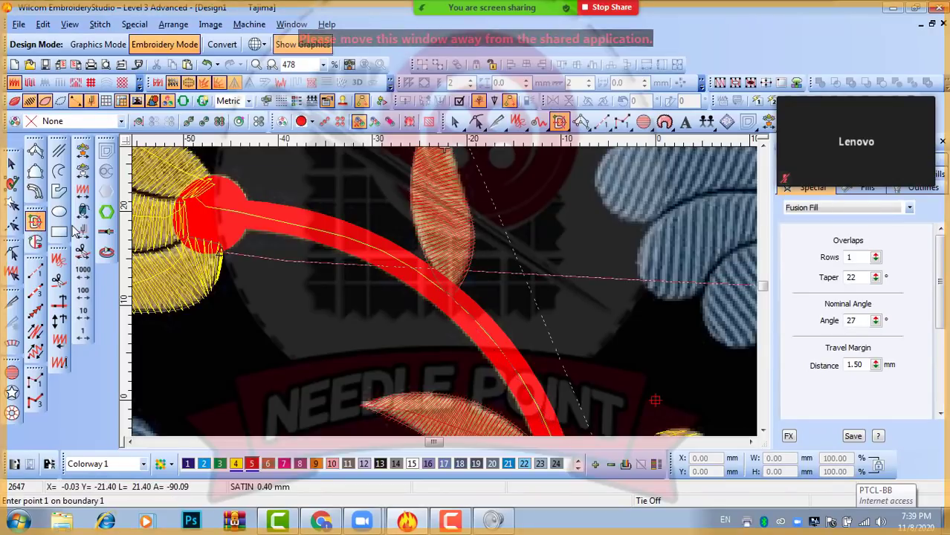
scroll(319, 229, down, 2)
scroll(462, 309, up, 1)
scroll(446, 298, up, 2)
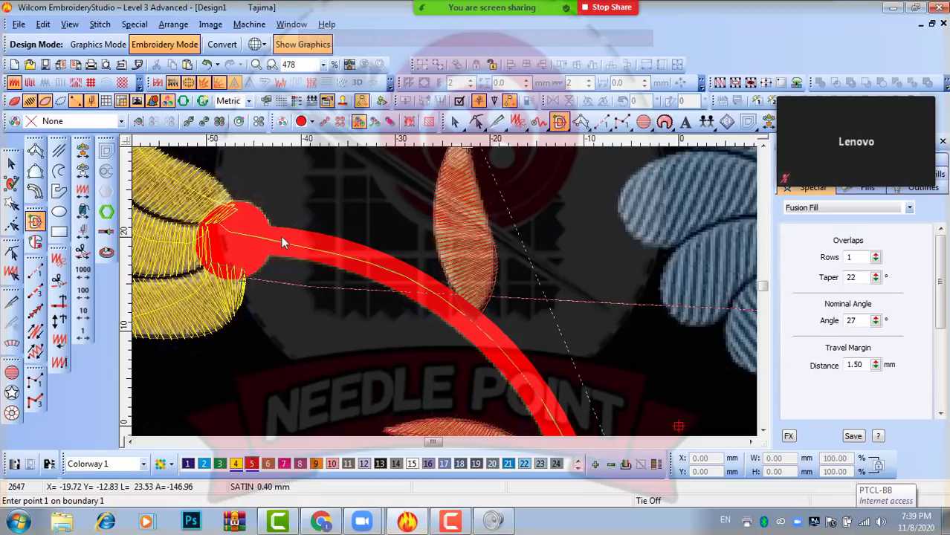
scroll(298, 233, down, 1)
scroll(431, 291, up, 2)
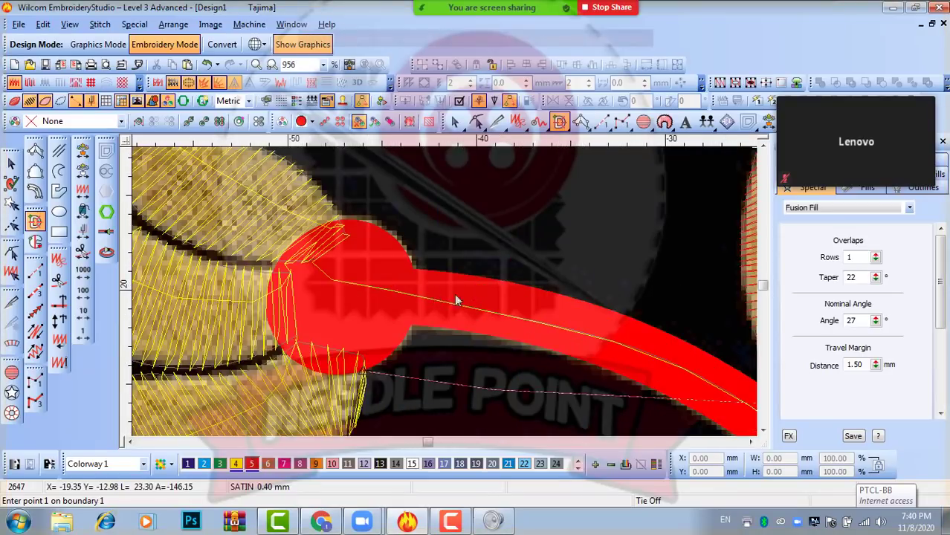
click(388, 248)
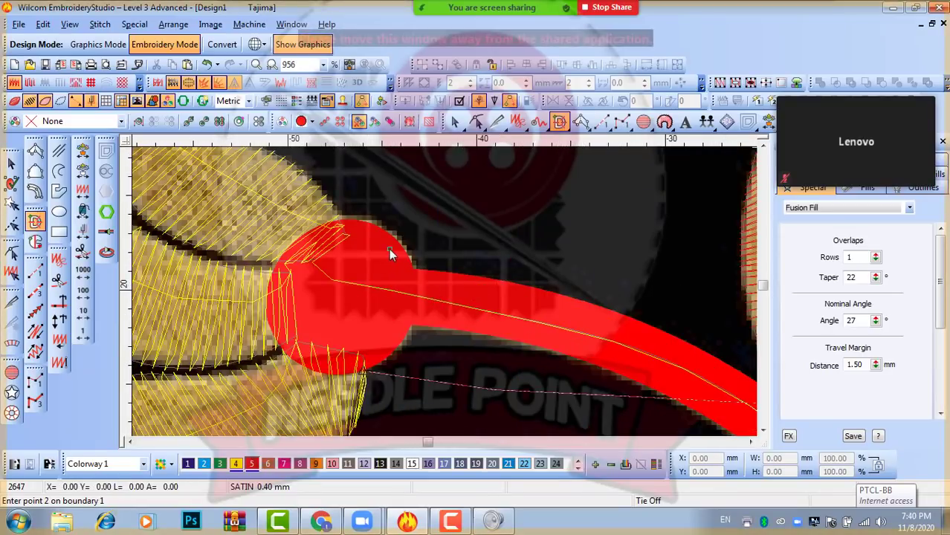
key(Escape)
key(Escape)
click(382, 246)
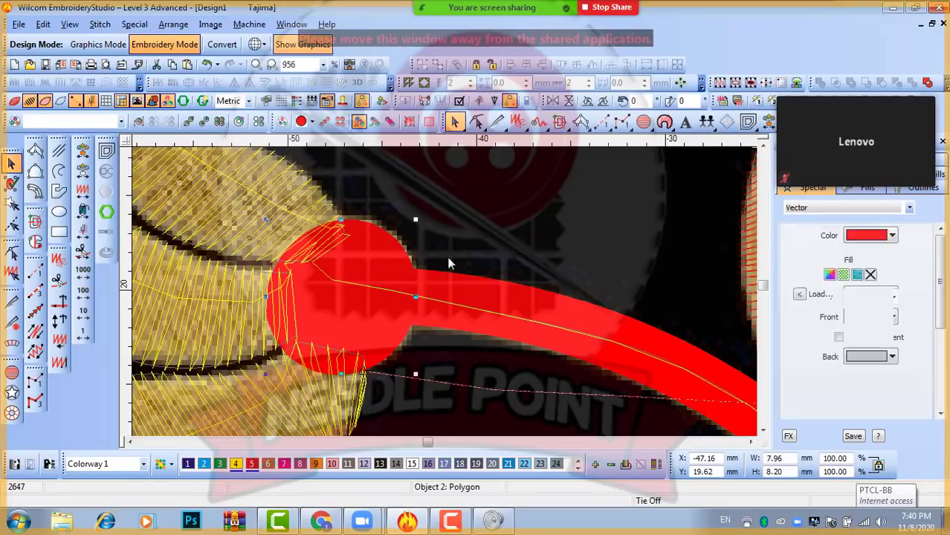
scroll(462, 251, down, 1)
click(500, 232)
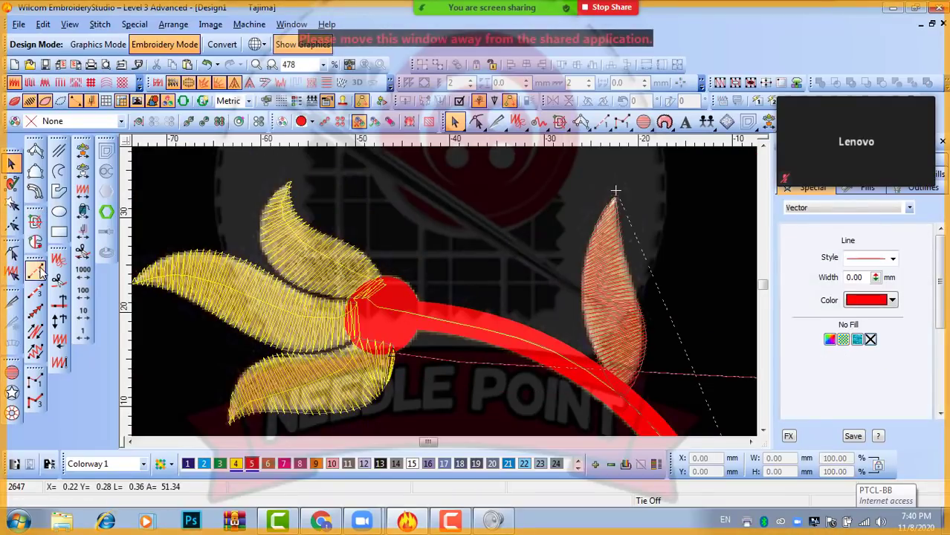
- Digitize a 4 mm run stitch along the stem from the upper leaf's base to the red circle at the yellow flower
click(35, 270)
click(620, 395)
click(536, 342)
key(Return)
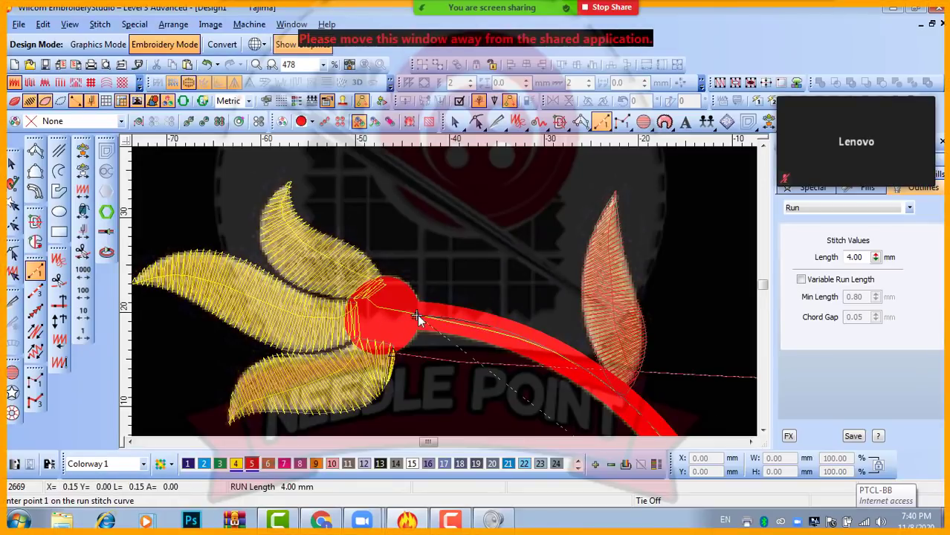
key(Escape)
- Convert the red circle at the base of the yellow flower into a satin Complex Fill with a near-vertical stitch angle
click(391, 327)
click(35, 243)
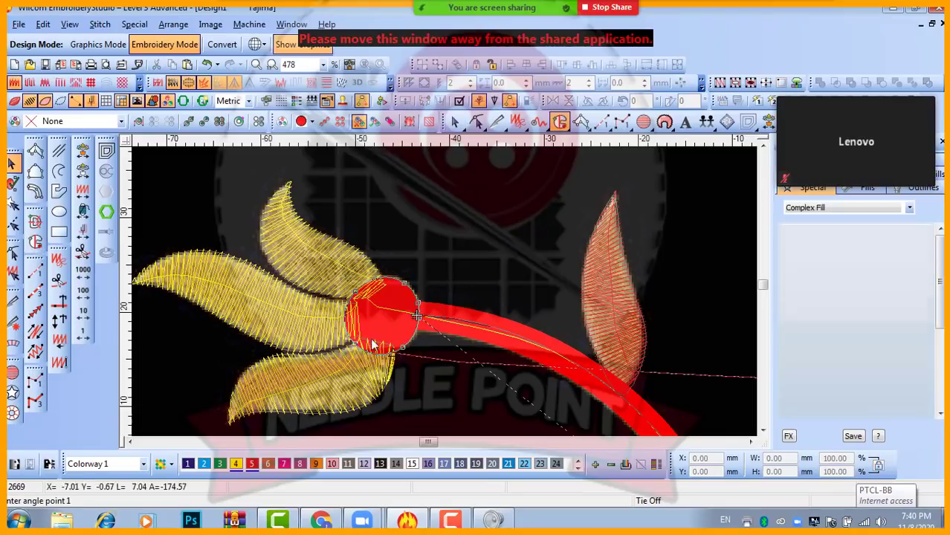
key(Return)
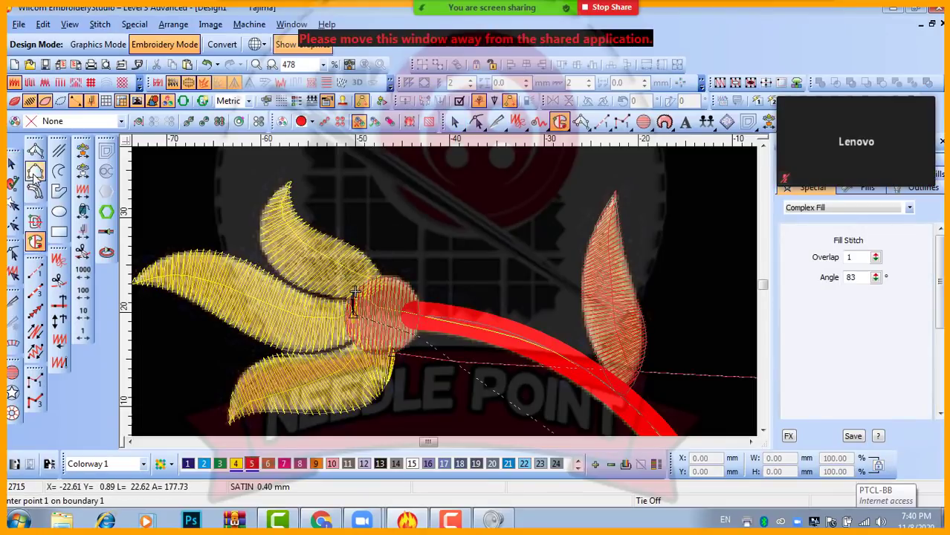
key(Escape)
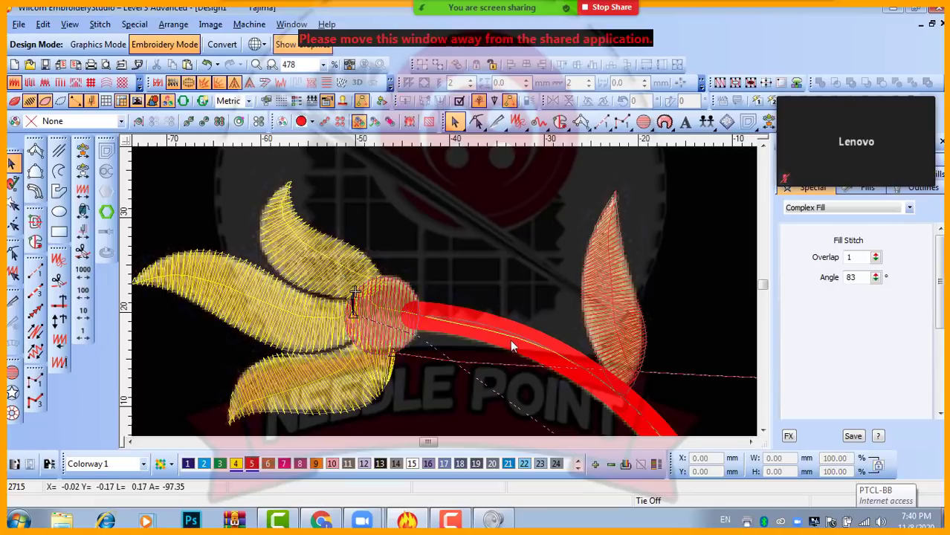
- Convert the long red stem line running from the circle into a 3 mm wide satin Input C column
scroll(511, 345, down, 3)
scroll(446, 298, up, 4)
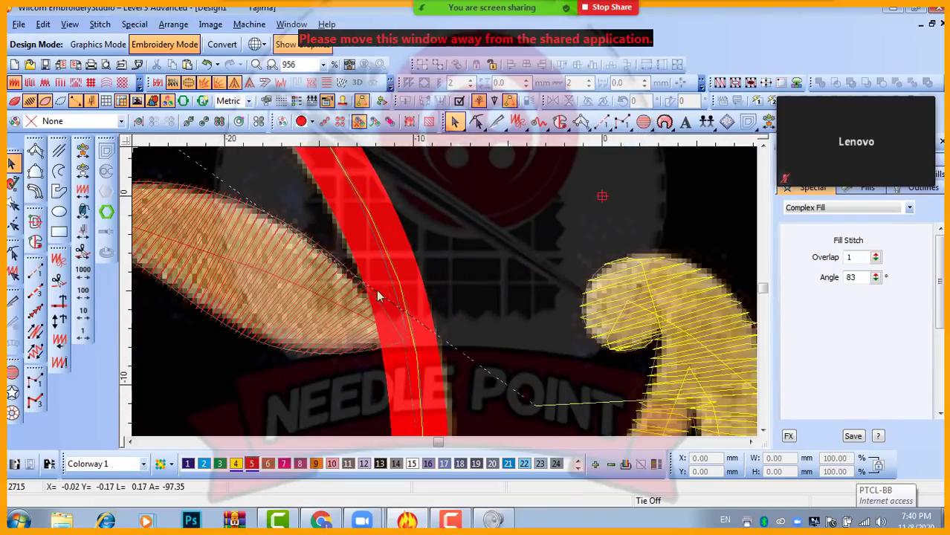
key(0)
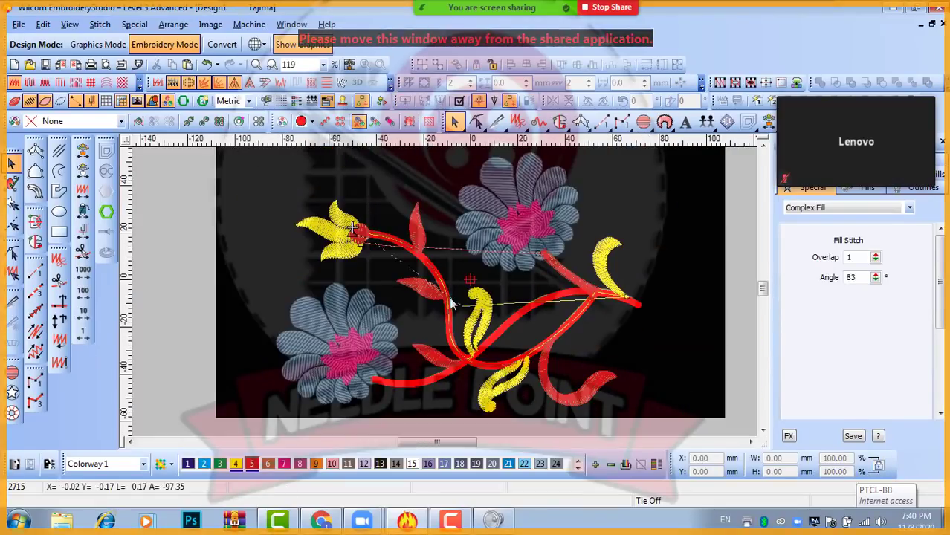
scroll(455, 284, up, 4)
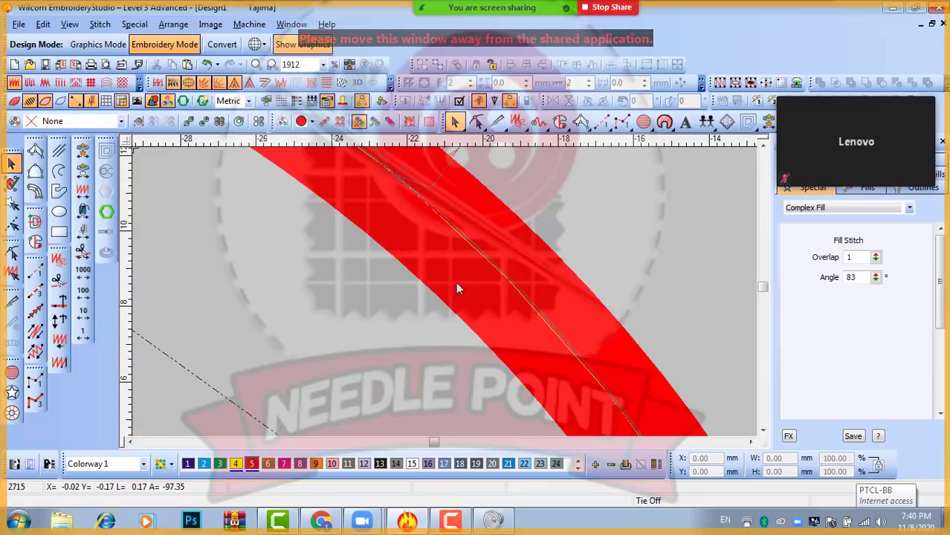
click(435, 227)
scroll(434, 221, down, 3)
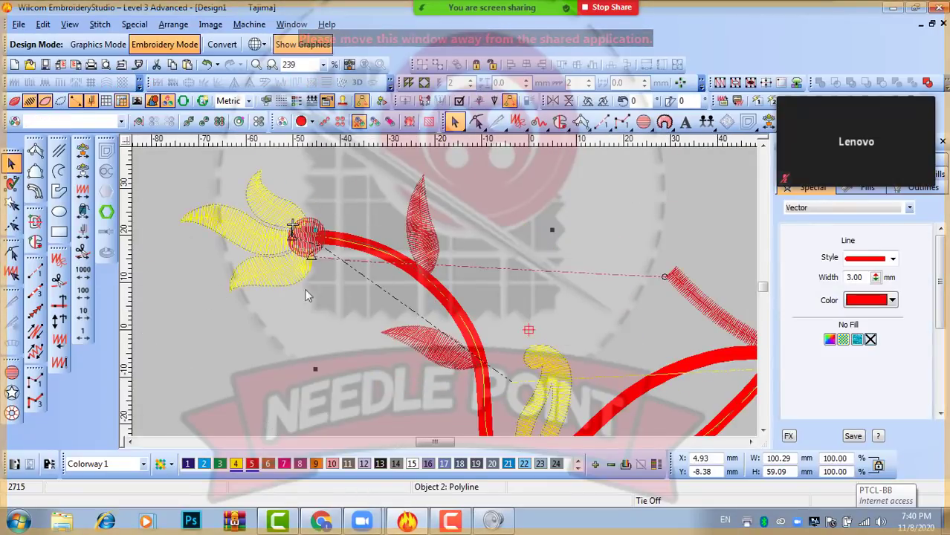
click(35, 191)
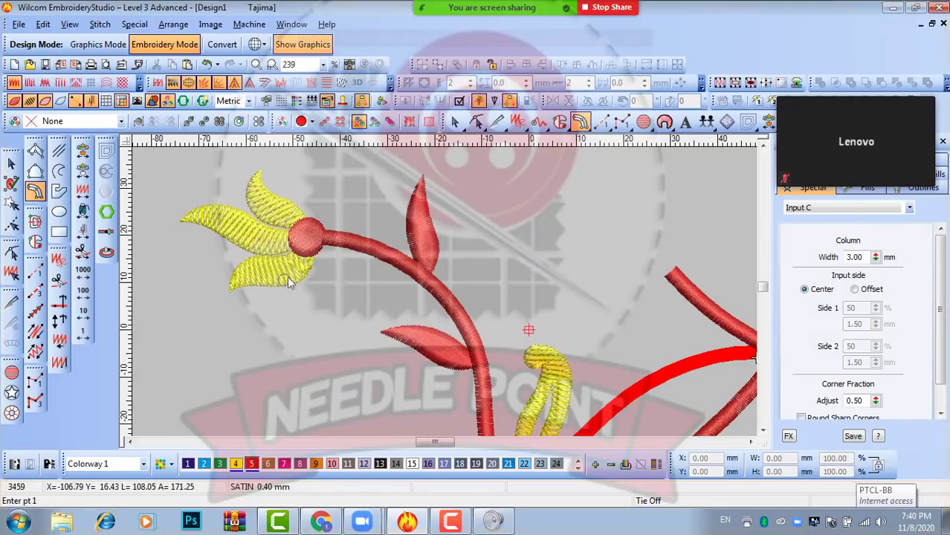
- Examine the stitches where the stem column meets the red circle, with the realistic stitch preview turned off
scroll(288, 286, up, 2)
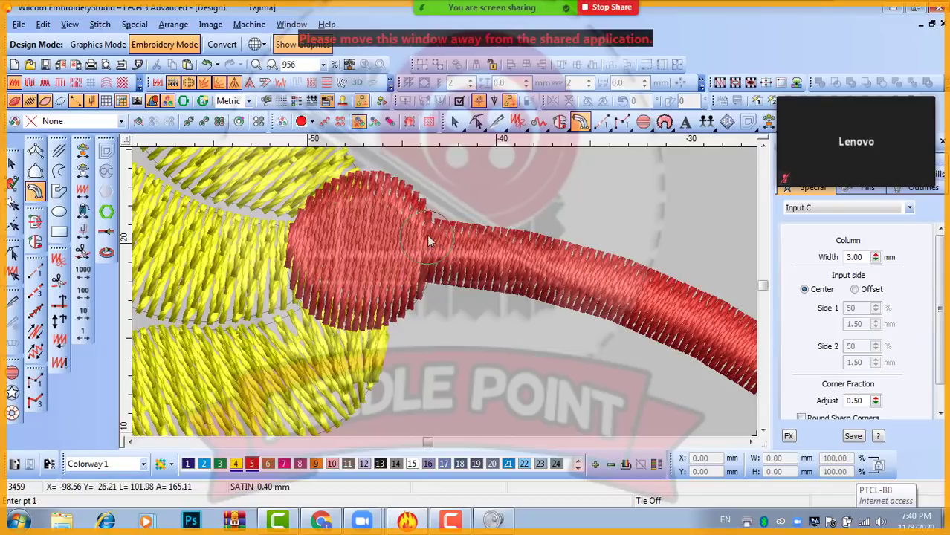
key(t)
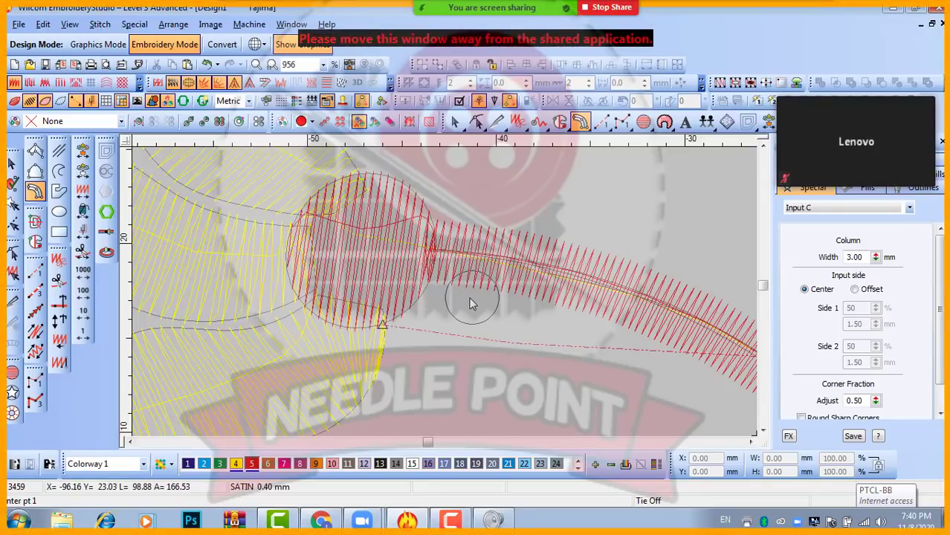
- Try a near-horizontal 177° stitch angle on the red circle's Complex Fill and check it in the realistic stitch preview
key(Escape)
click(341, 251)
key(h)
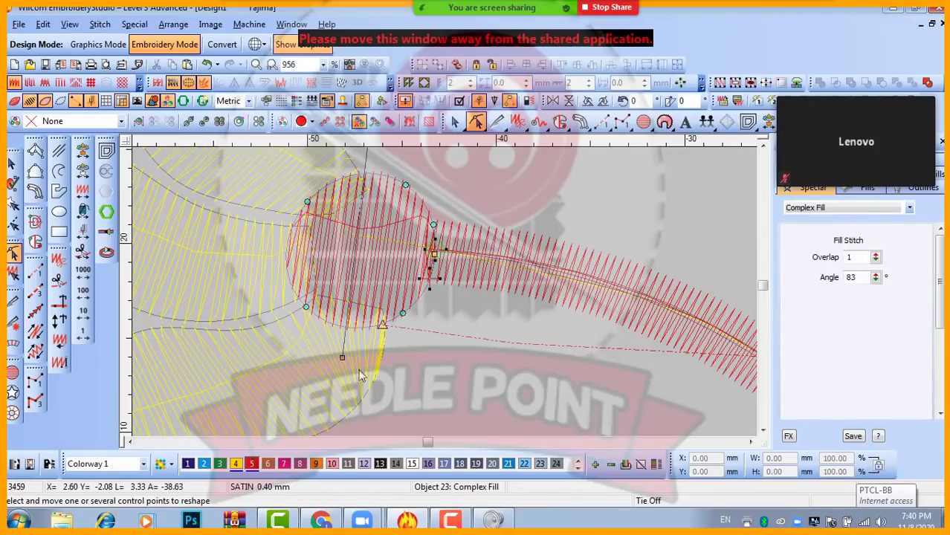
key(shift+z)
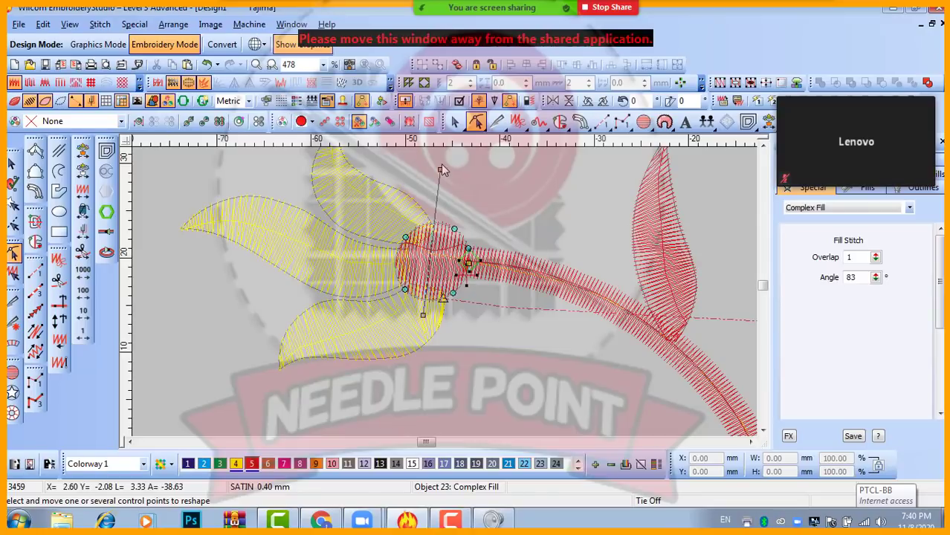
drag(448, 163, 254, 305)
key(t)
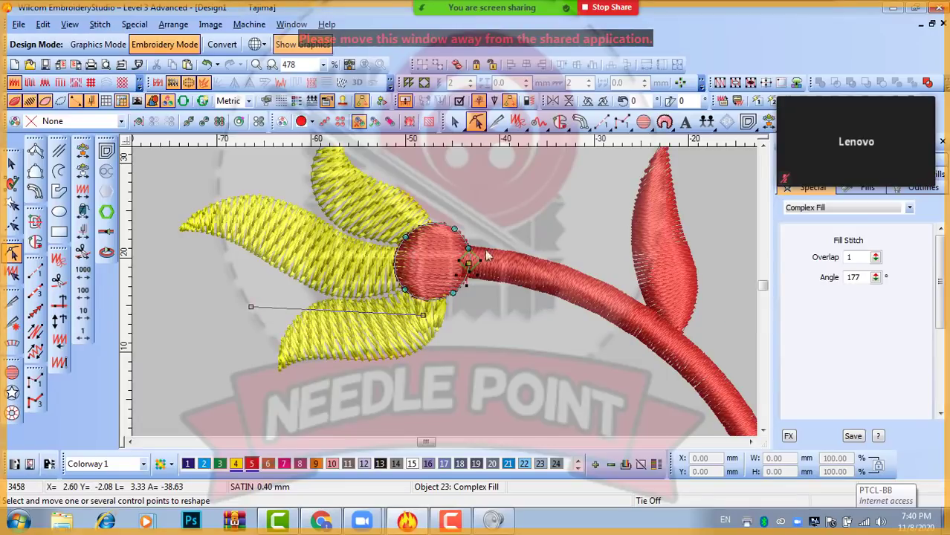
scroll(478, 260, up, 2)
scroll(382, 247, up, 1)
- Turn the red circle's stitch angle line to near vertical, at 82°, and finish reshaping
scroll(387, 241, down, 2)
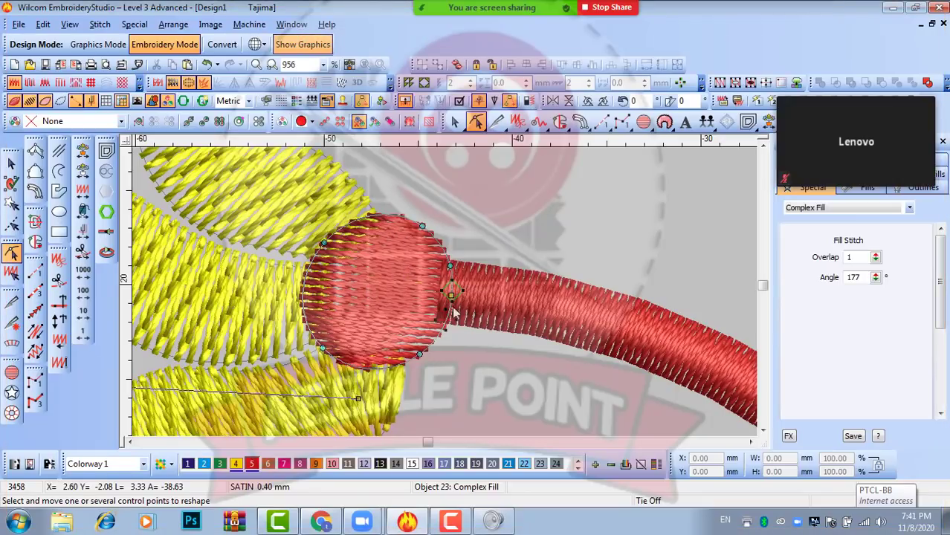
scroll(279, 303, down, 1)
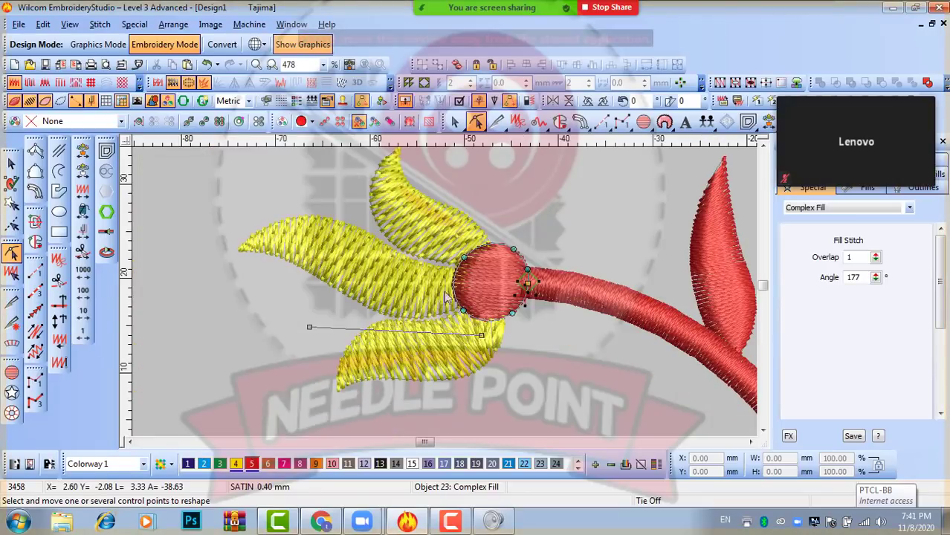
drag(309, 327, 506, 197)
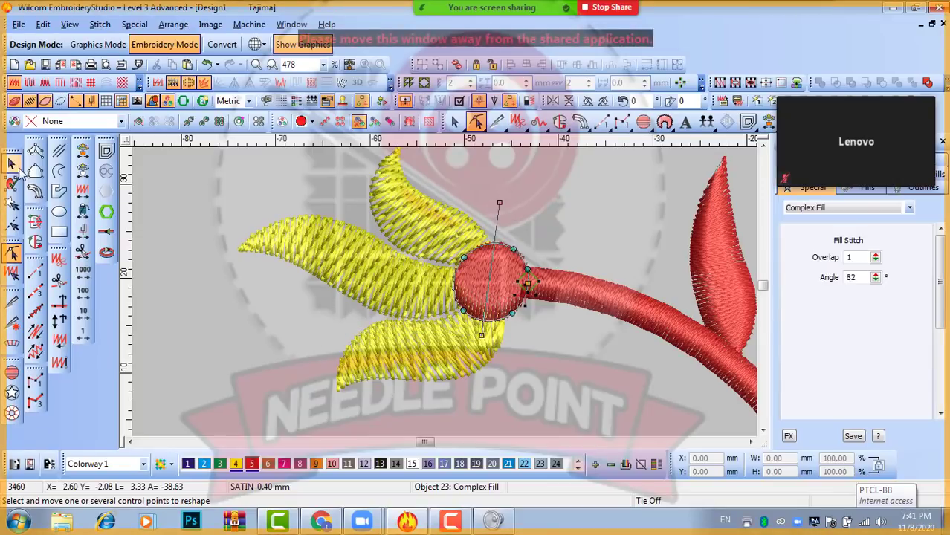
key(Escape)
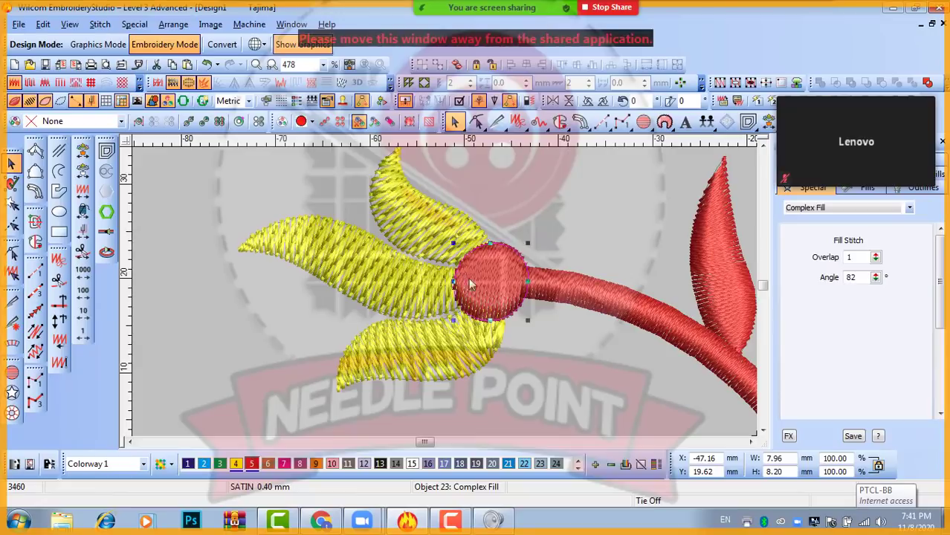
- Convert the remaining curved red line, running from the lower blue flower to the far stem end, into a 3 mm satin Input C column
scroll(529, 296, down, 3)
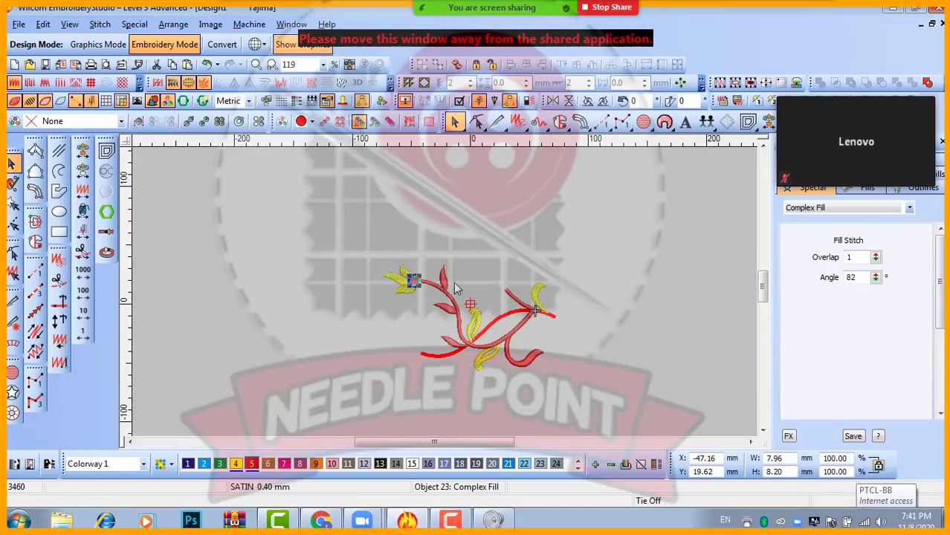
scroll(489, 362, up, 2)
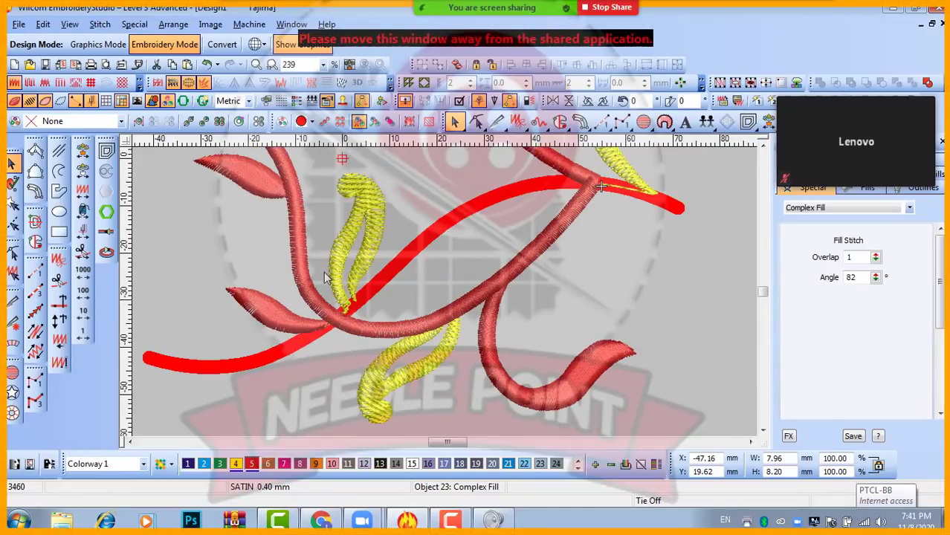
scroll(281, 204, down, 1)
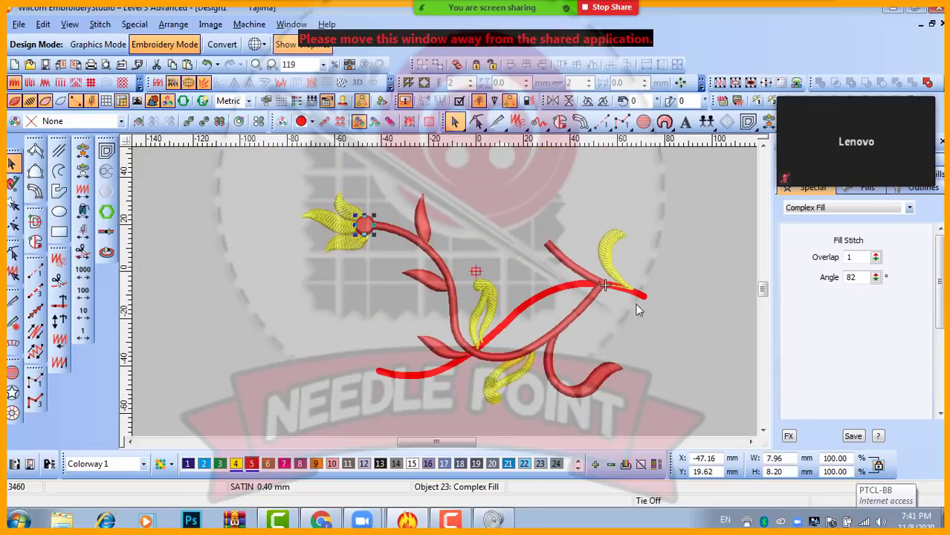
click(535, 299)
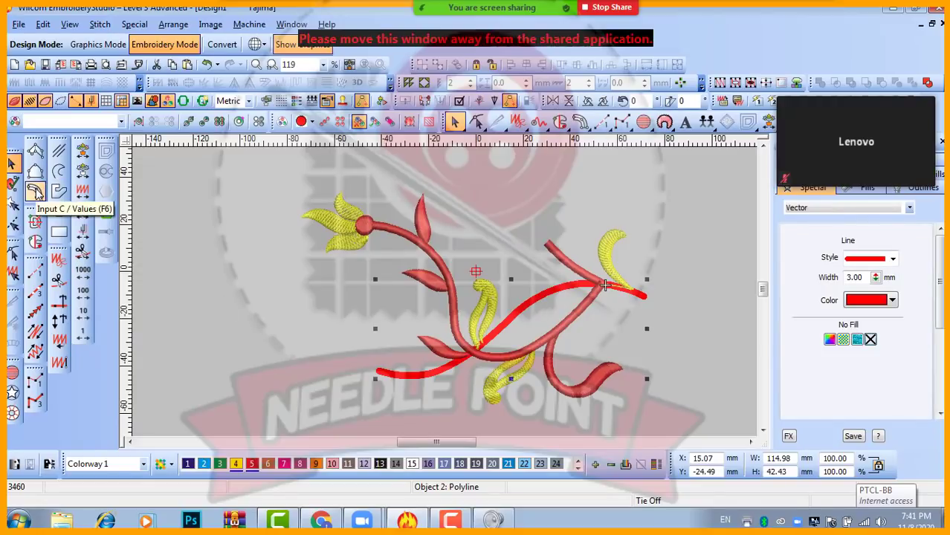
click(35, 191)
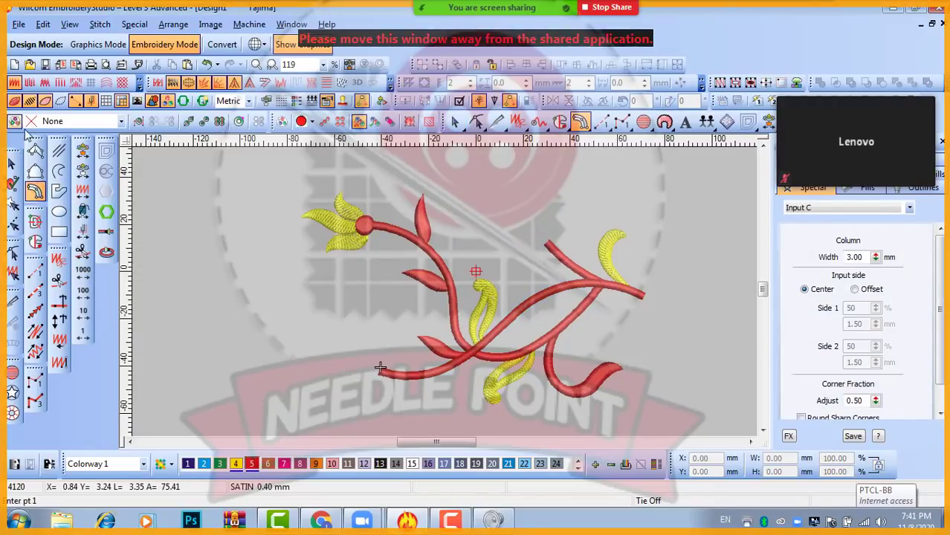
click(12, 164)
click(328, 306)
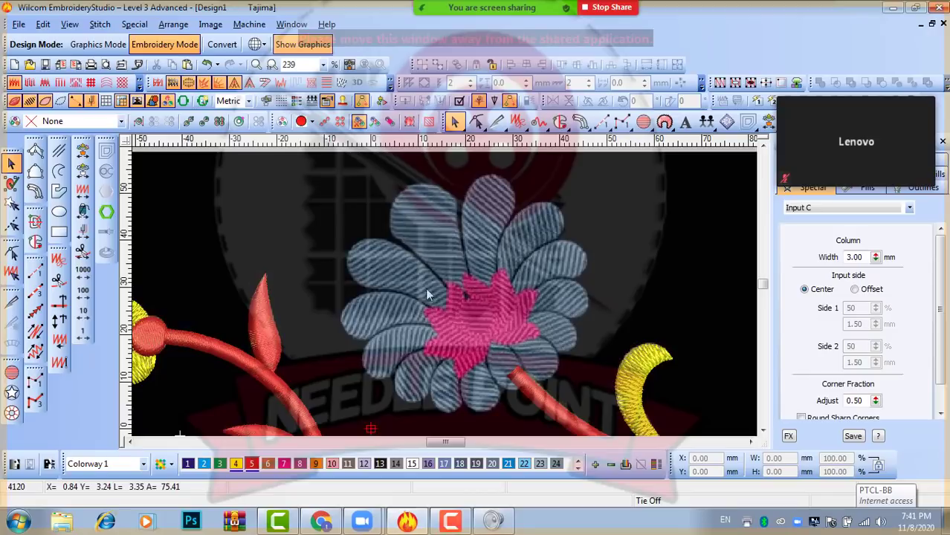
- Examine the blue petals and pink centres of both large flowers and where the red stems meet them
scroll(472, 289, up, 2)
scroll(444, 292, down, 3)
scroll(458, 266, up, 3)
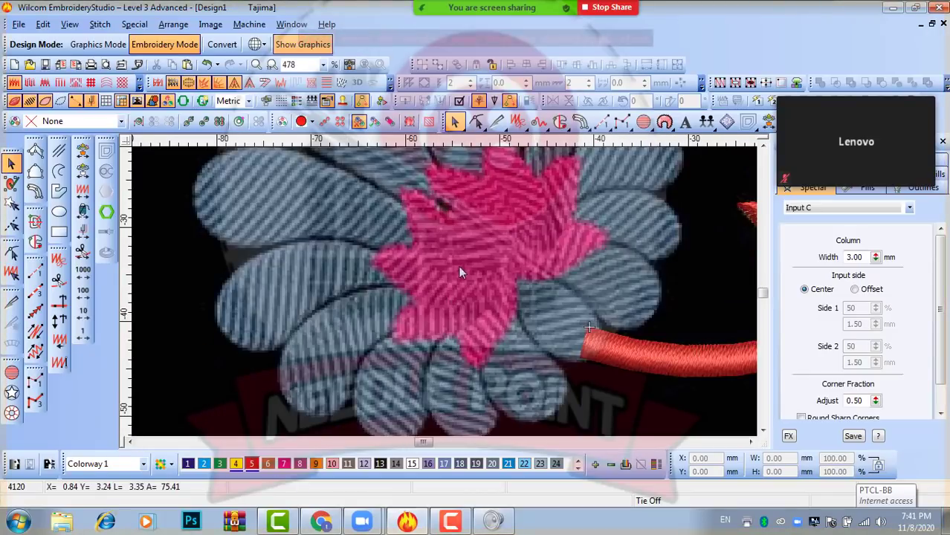
scroll(444, 290, down, 1)
scroll(451, 270, down, 2)
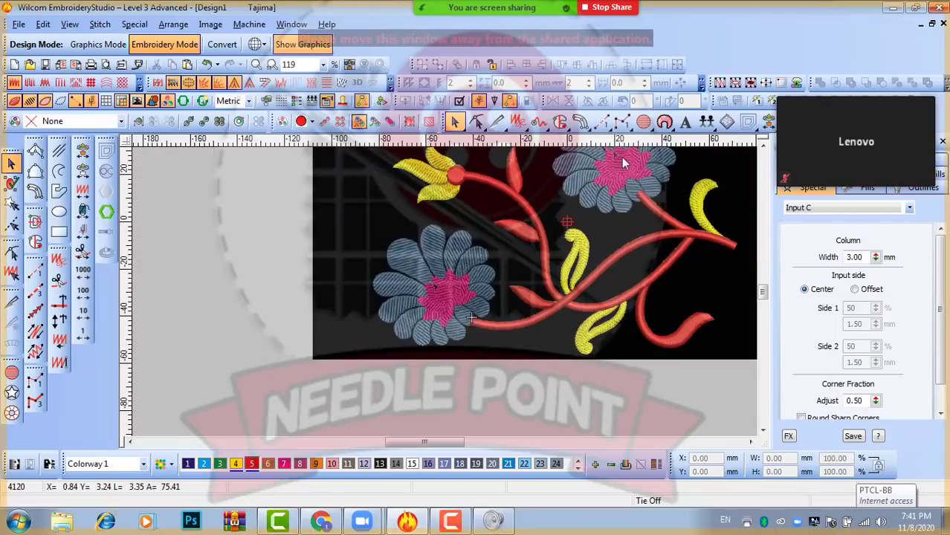
scroll(445, 294, up, 2)
scroll(449, 302, up, 1)
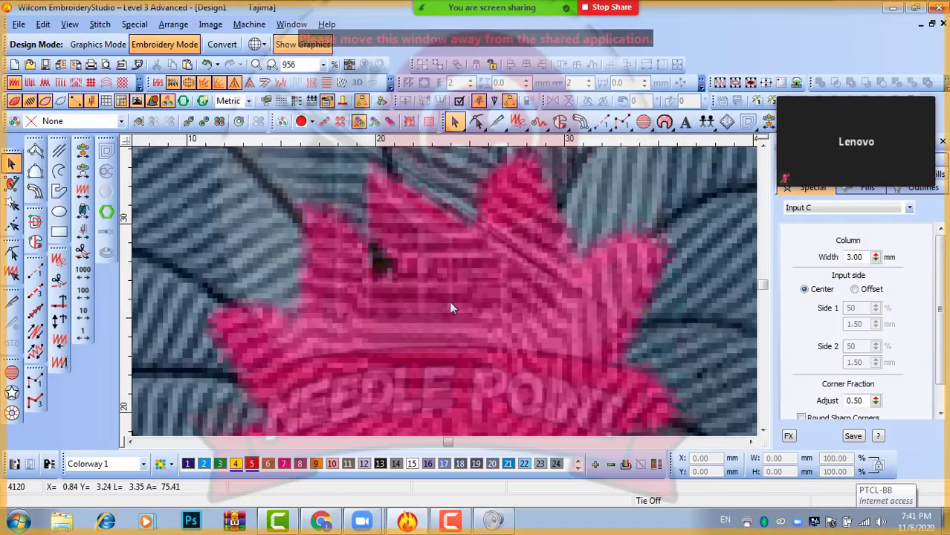
scroll(446, 297, down, 1)
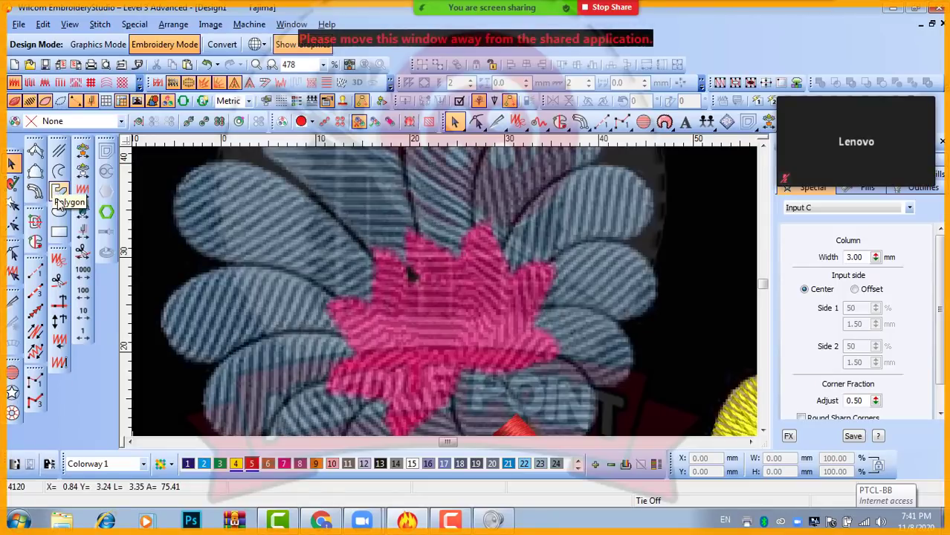
scroll(437, 292, down, 3)
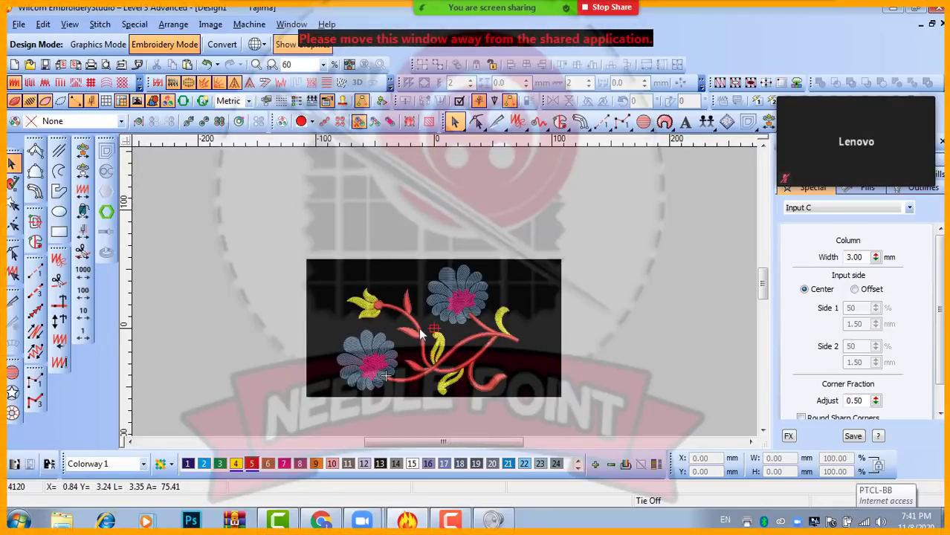
scroll(418, 327, up, 2)
scroll(467, 278, down, 1)
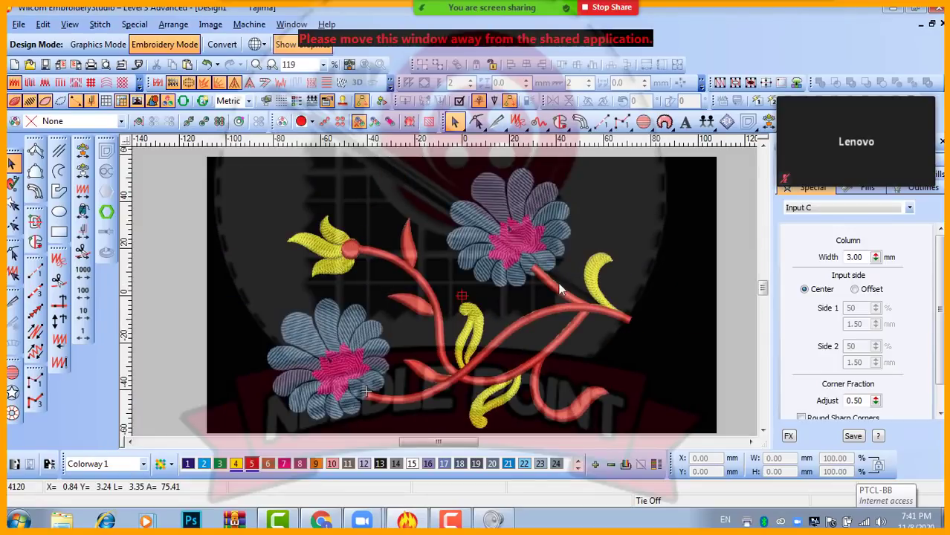
click(558, 289)
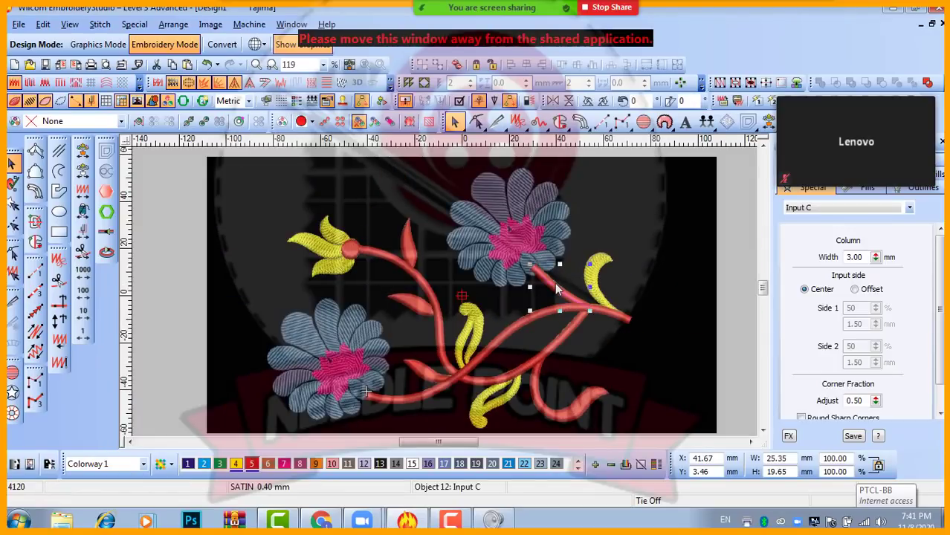
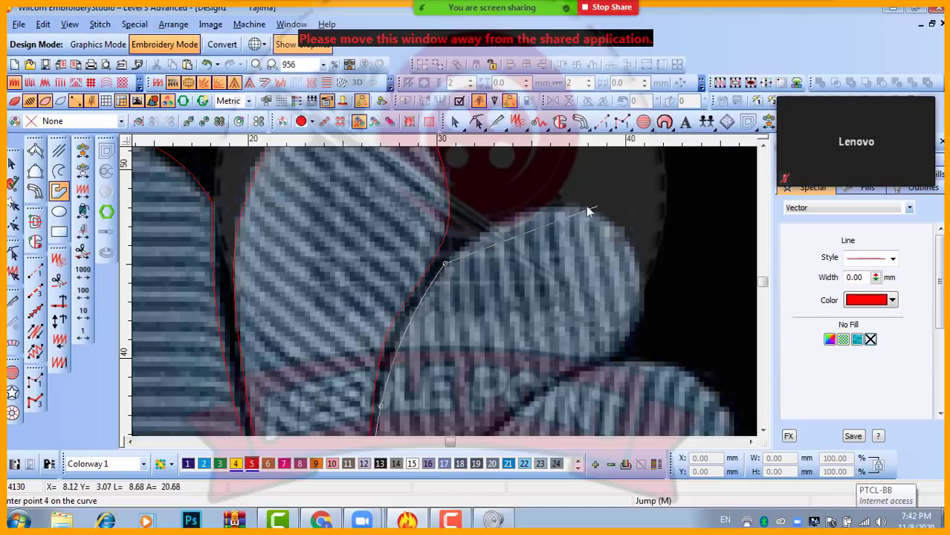
- Finish tracing the upper-right petal of the upper blue flower as a closed polygon outline ending inside the pink centre
click(577, 208)
click(640, 272)
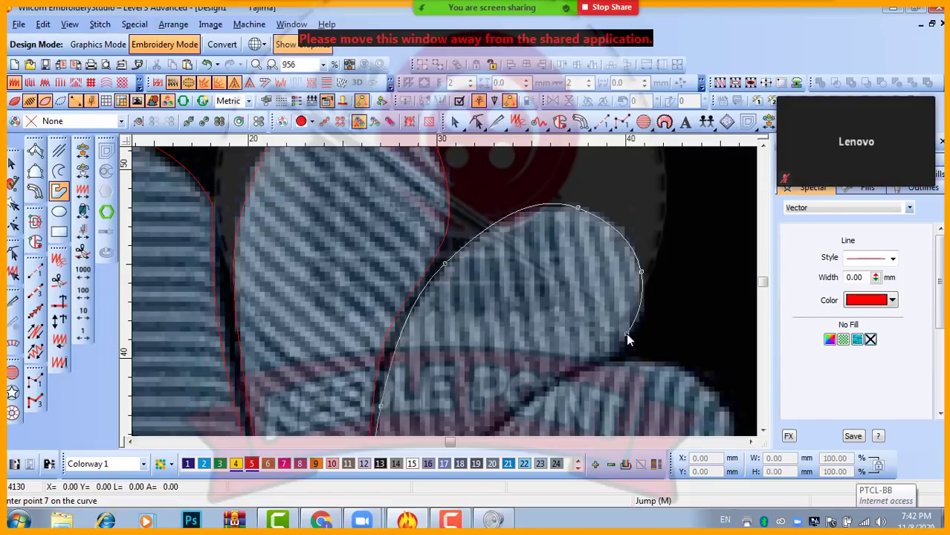
click(513, 298)
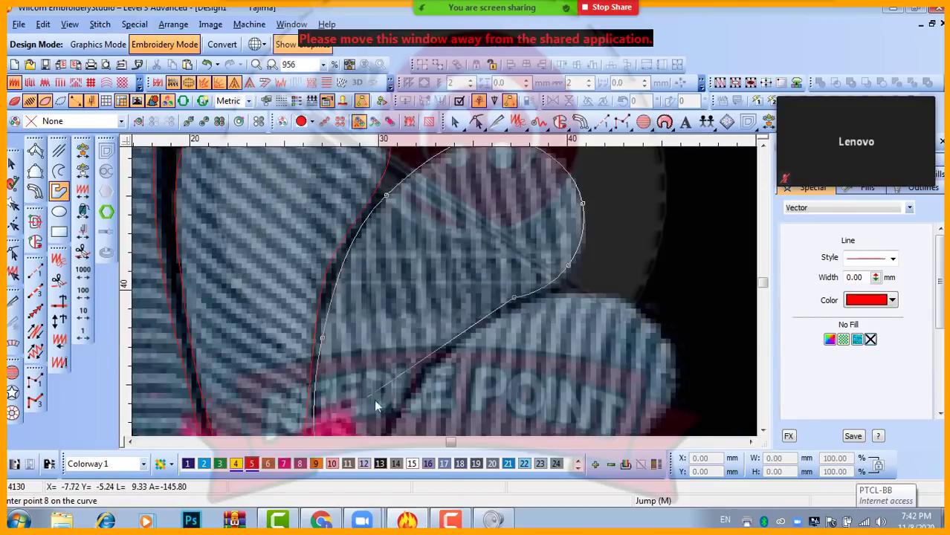
click(427, 356)
key(Return)
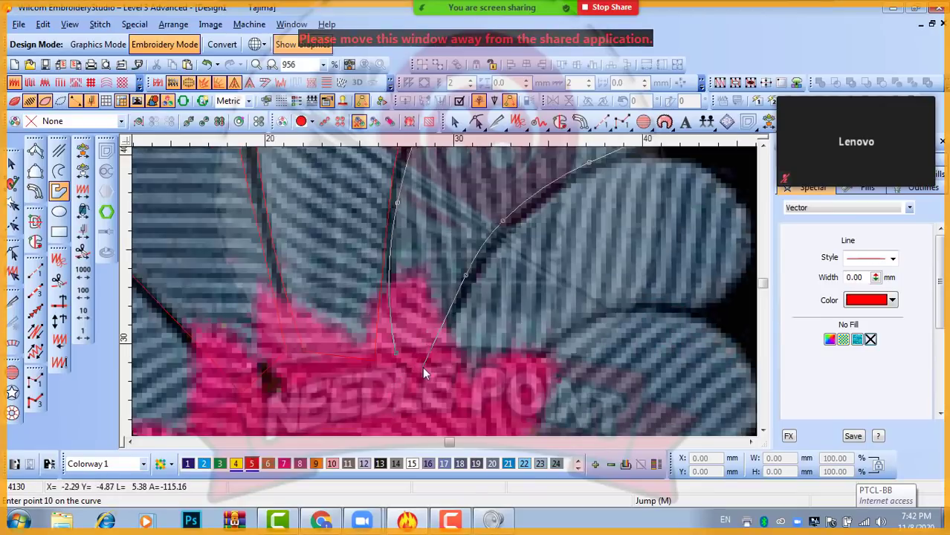
- Trace the next petal clockwise on the upper blue flower as a closed curved outline, starting and ending inside the pink centre
click(442, 370)
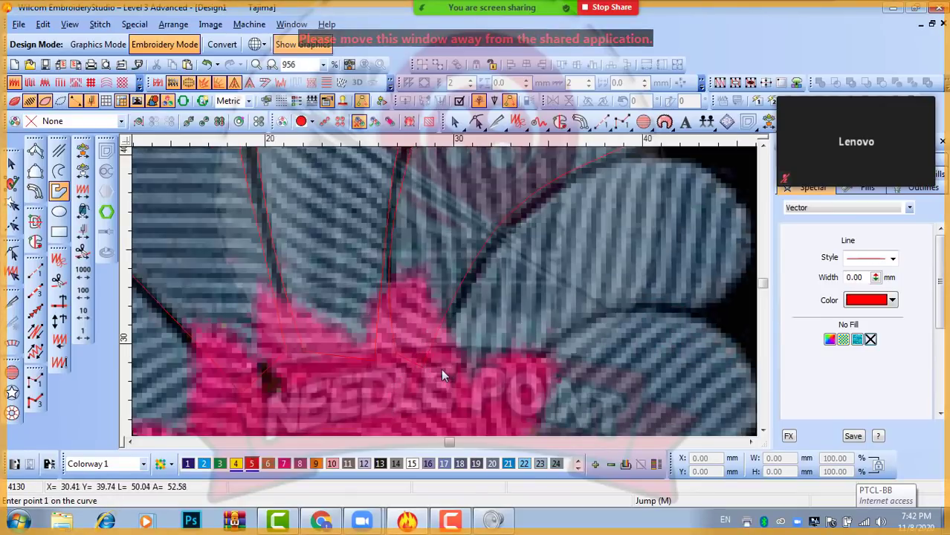
click(485, 269)
click(483, 233)
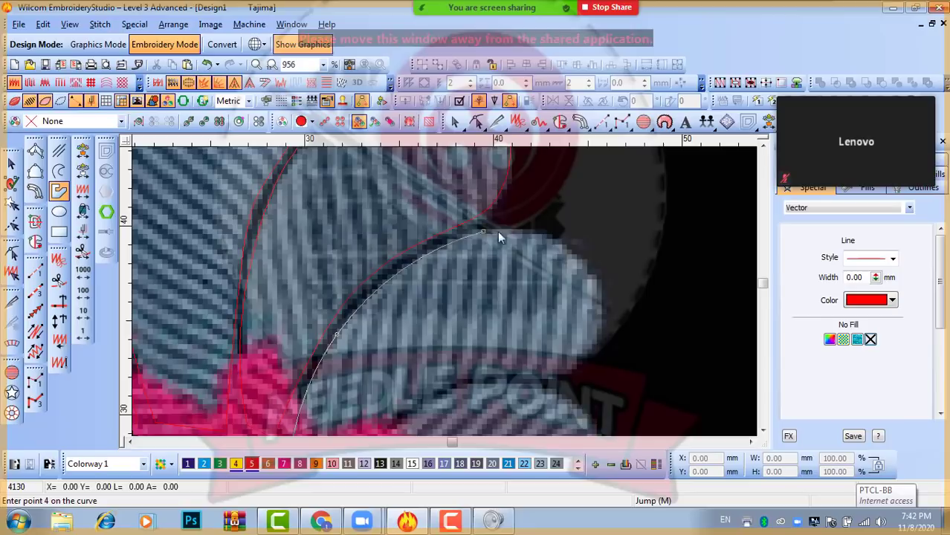
click(589, 267)
click(599, 344)
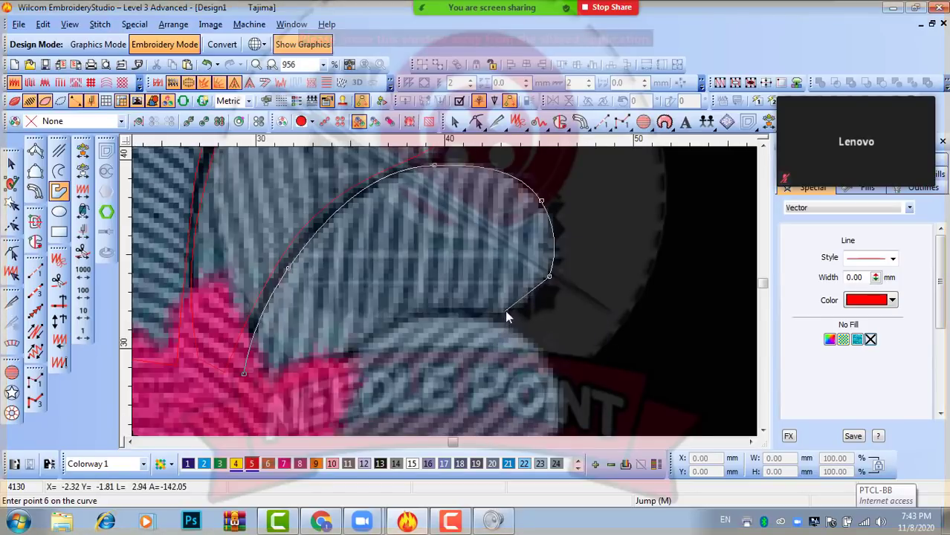
click(504, 310)
click(450, 301)
click(360, 334)
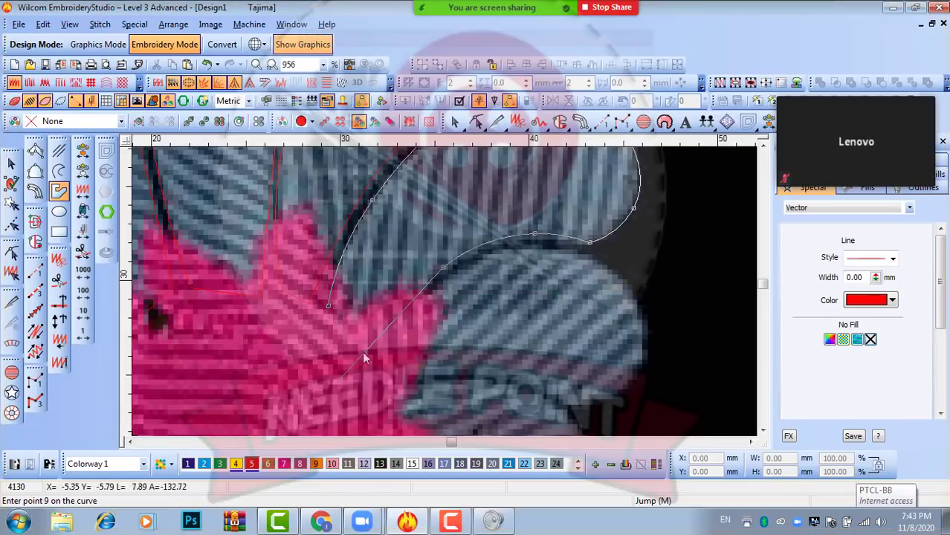
click(367, 337)
key(Return)
- Outline the upper blue flower's right-hand middle petal as a closed curve, with its base overlapping the pink centre
click(390, 345)
click(473, 260)
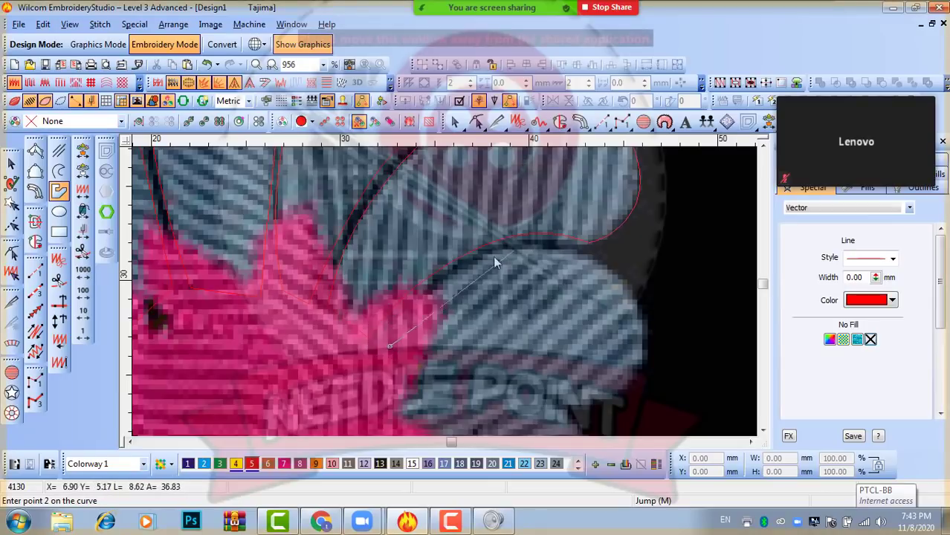
click(580, 257)
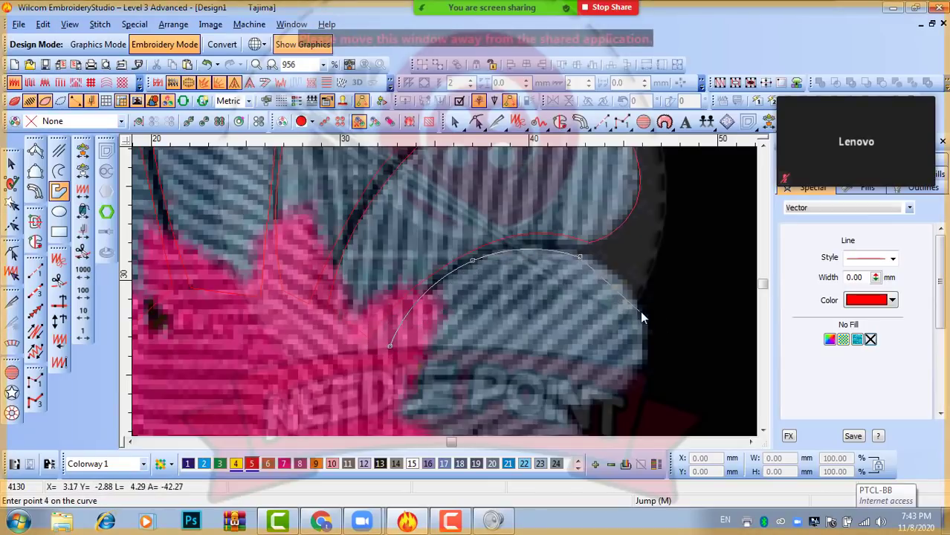
click(639, 311)
click(630, 382)
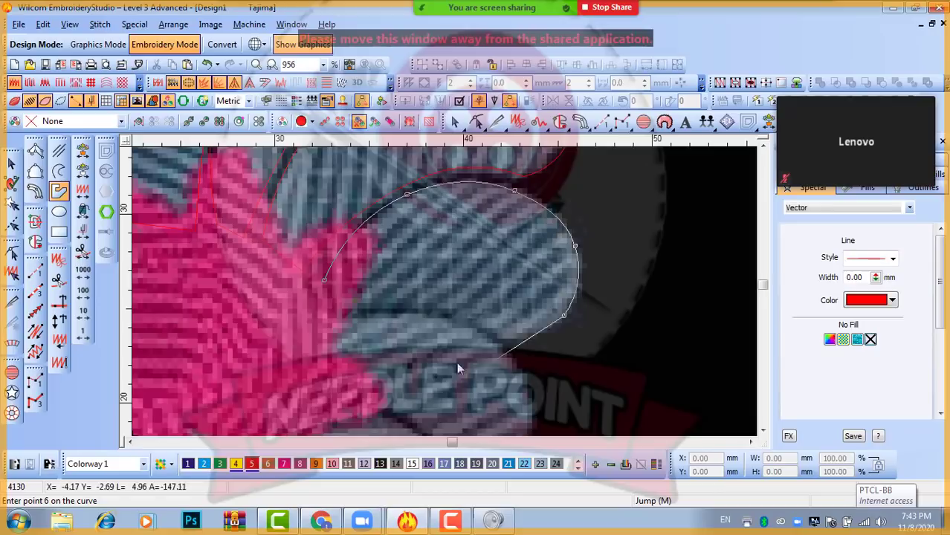
click(502, 339)
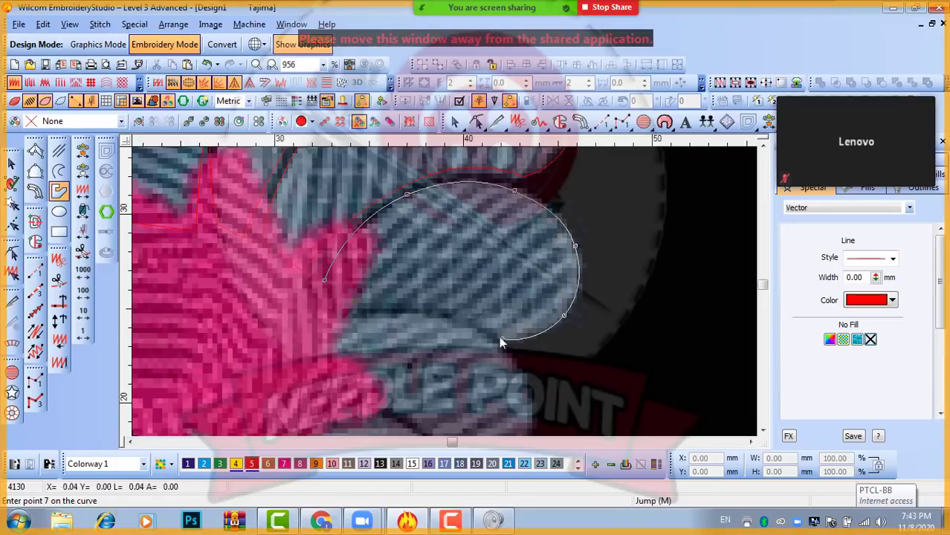
click(324, 308)
key(Return)
- Outline the lower-right petal directly beneath the middle one on the upper blue flower, closing the curve inside the pink centre
click(313, 329)
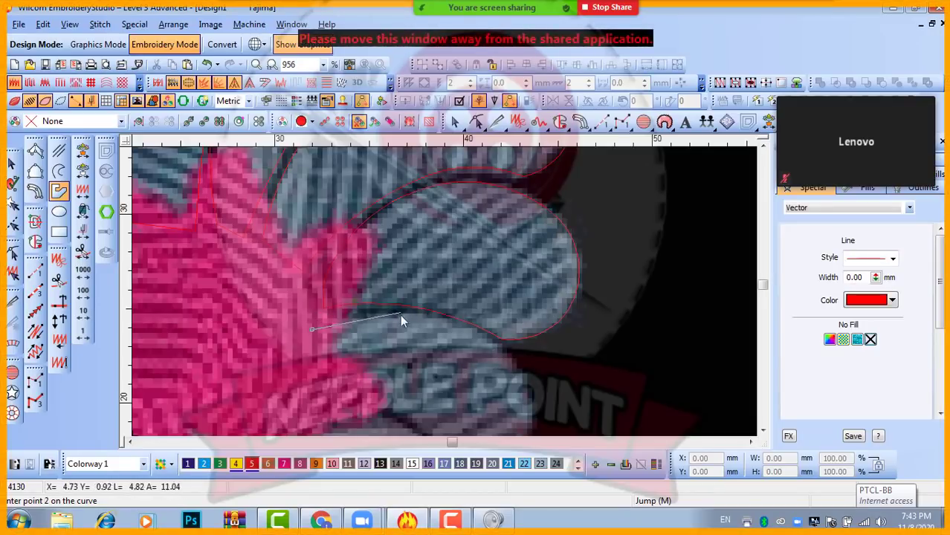
click(517, 363)
click(462, 307)
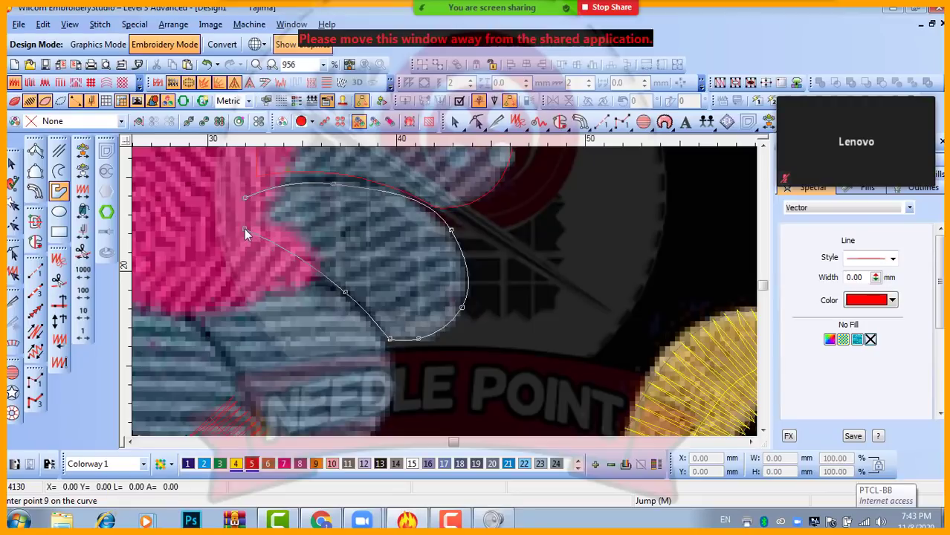
key(Return)
key(shift+z)
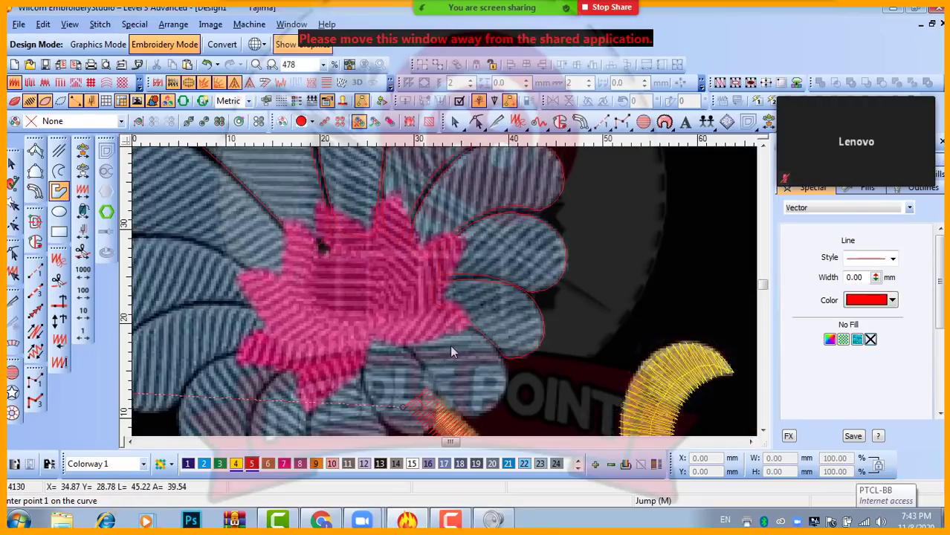
- Outline the petal just right of the red stem's top on the upper blue flower, closing the curve inside the pink centre
key(z)
click(425, 233)
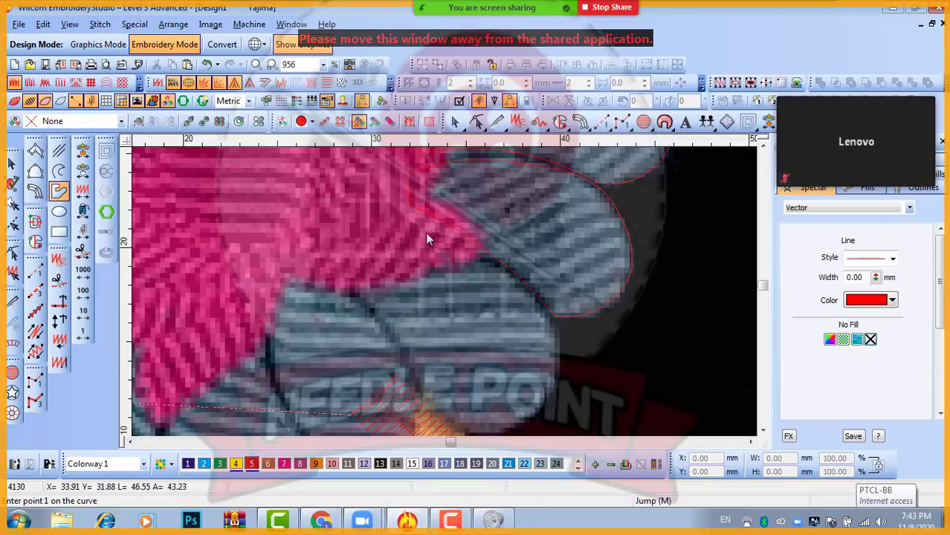
click(513, 278)
click(491, 285)
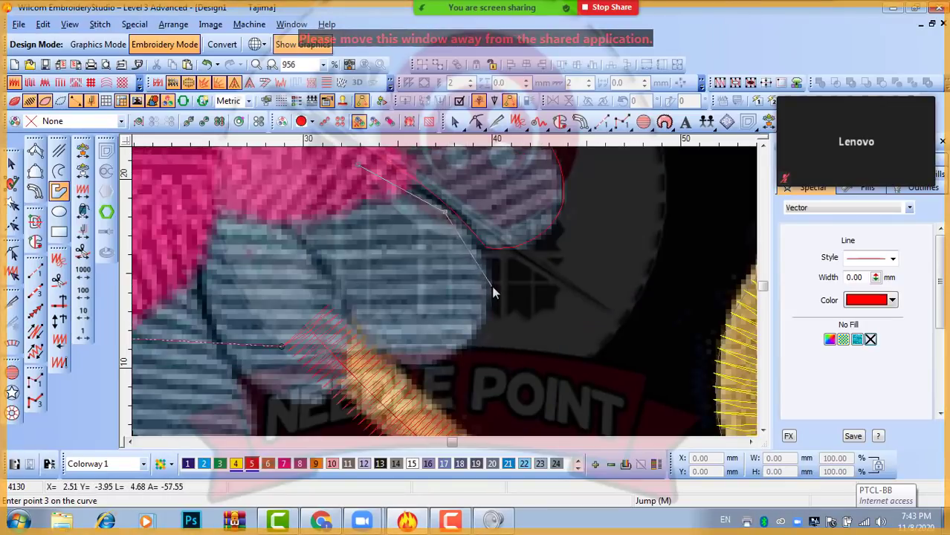
click(391, 364)
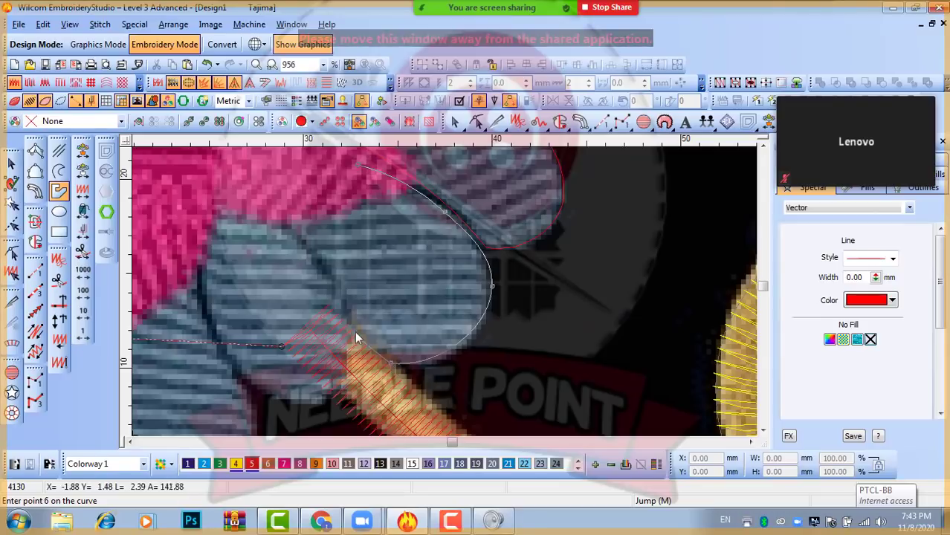
right_click(332, 265)
right_click(306, 227)
right_click(276, 193)
key(Return)
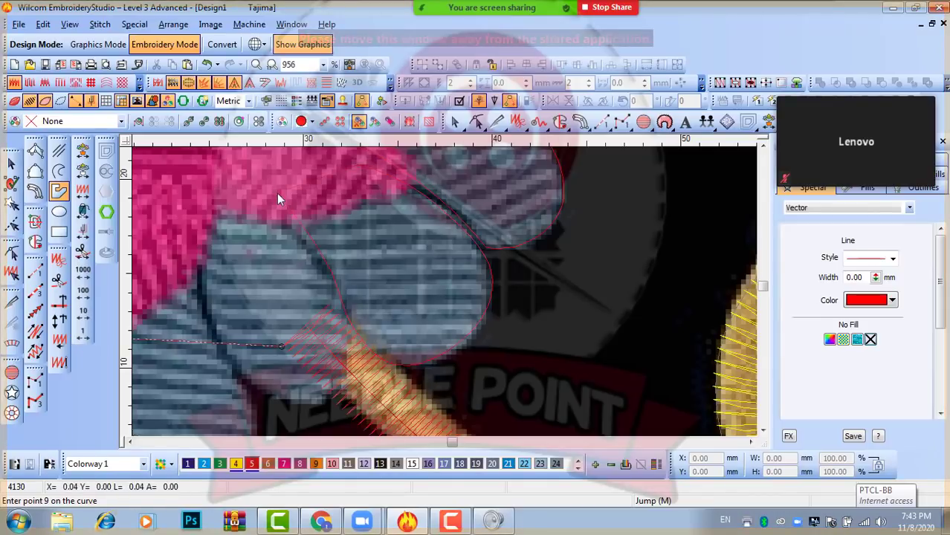
- Trace the petal overlapping the top of the red stem as a closed curve, with its base inside the pink centre
click(220, 181)
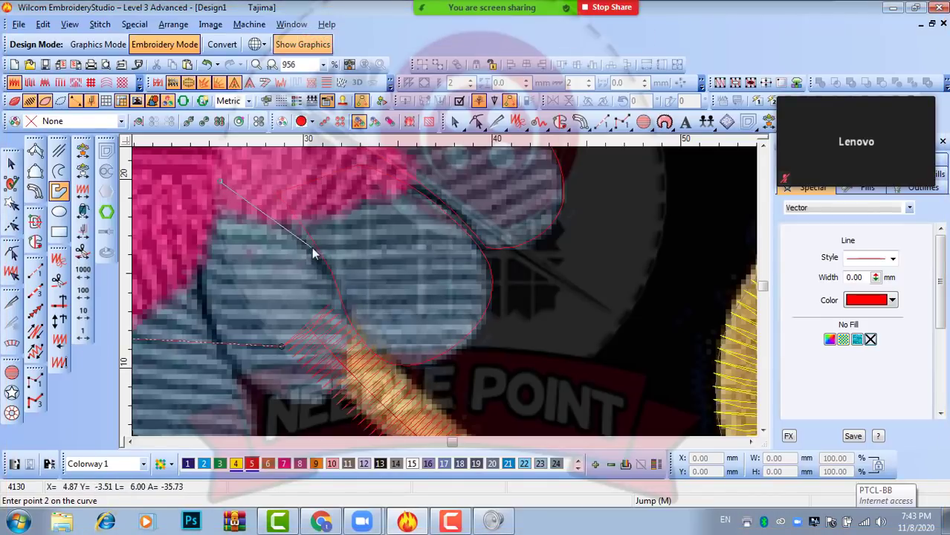
right_click(310, 247)
right_click(347, 326)
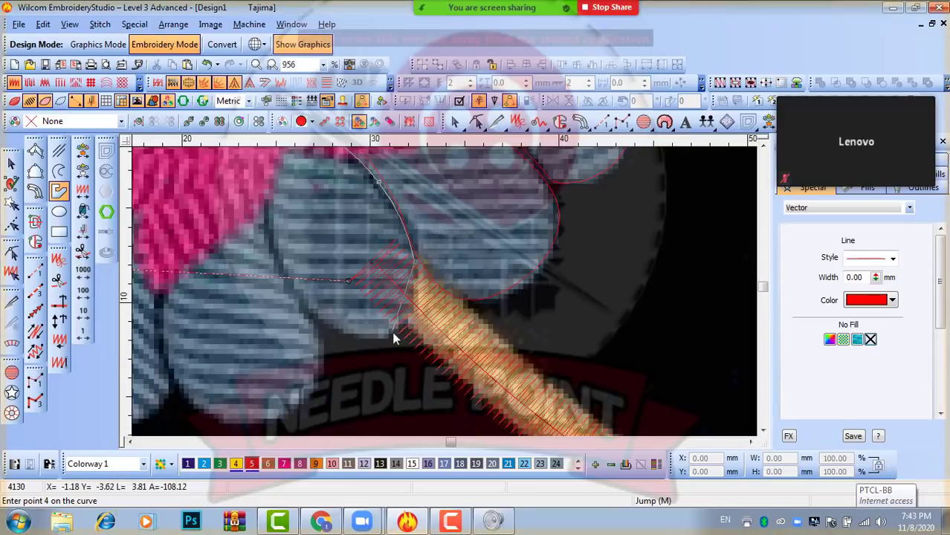
right_click(393, 333)
right_click(355, 334)
right_click(297, 296)
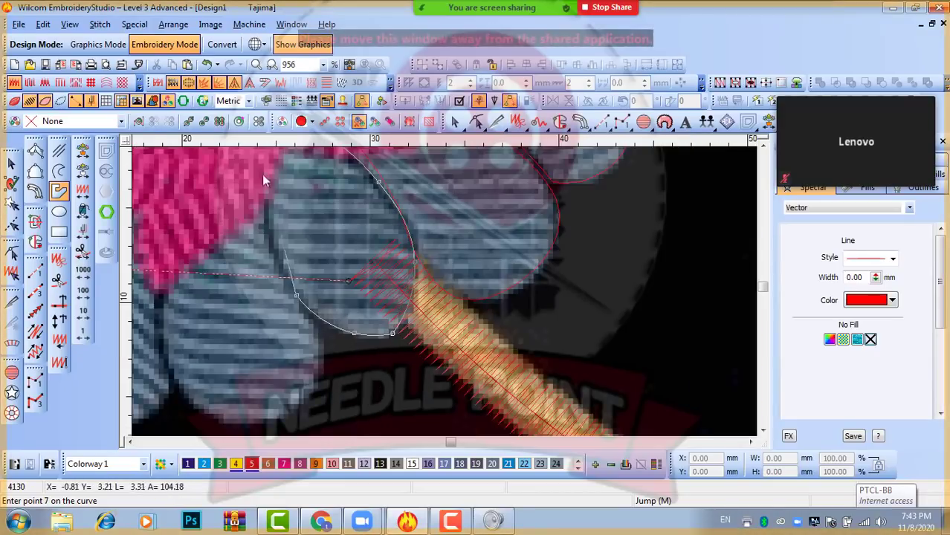
right_click(270, 218)
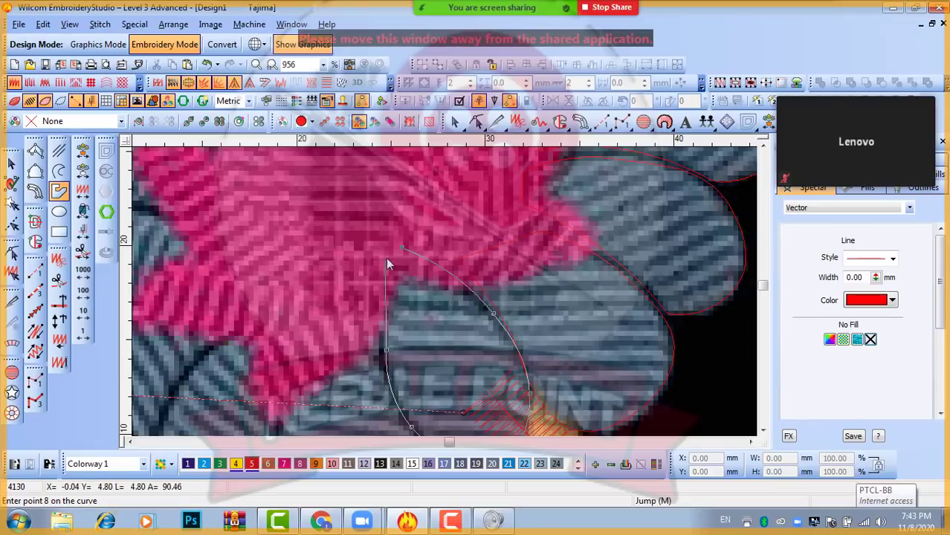
right_click(386, 258)
key(Return)
- Outline the bottom petal immediately left of the stem petal as a closed curve based in the pink centre
scroll(385, 259, down, 1)
scroll(450, 382, up, 1)
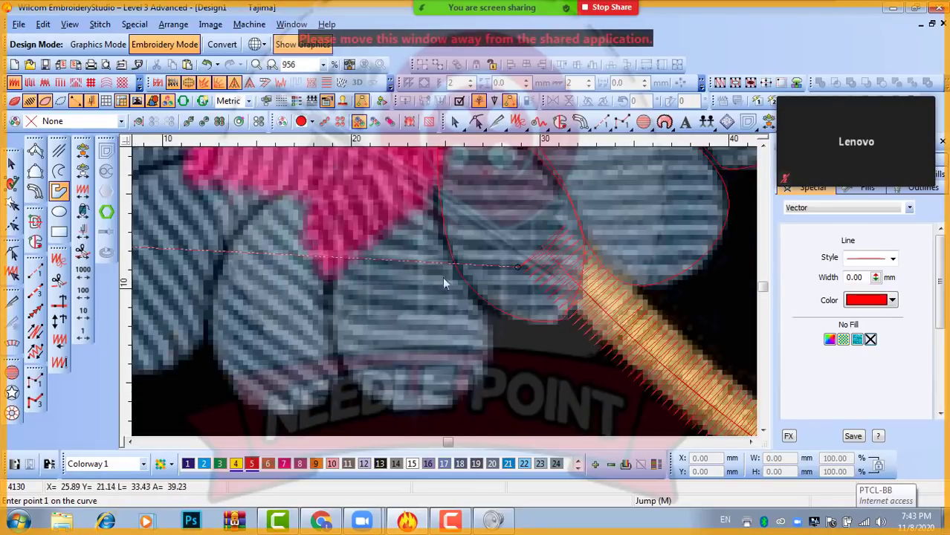
right_click(432, 174)
right_click(440, 236)
right_click(439, 237)
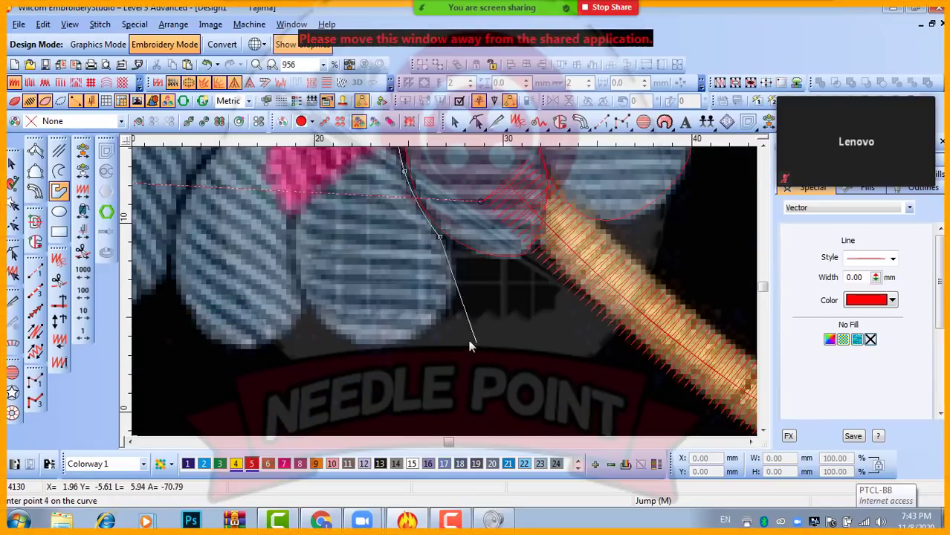
right_click(456, 291)
right_click(415, 336)
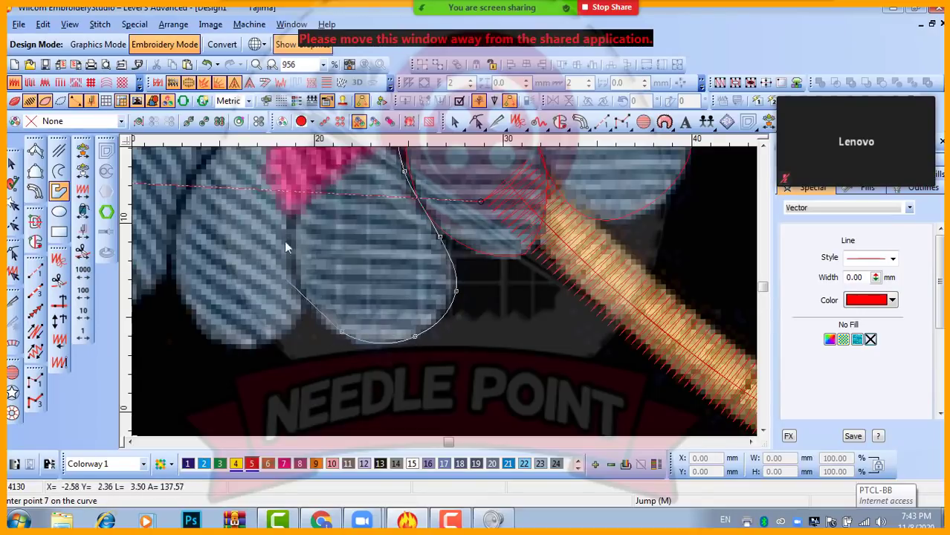
key(Return)
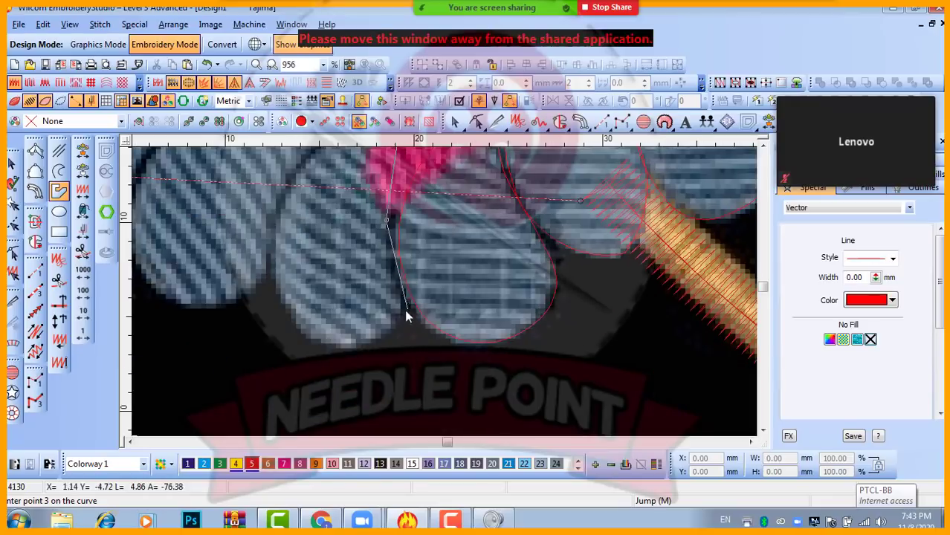
- Trace the narrow bottom petal below the pink centre's lowest point as a closed curved outline
right_click(402, 309)
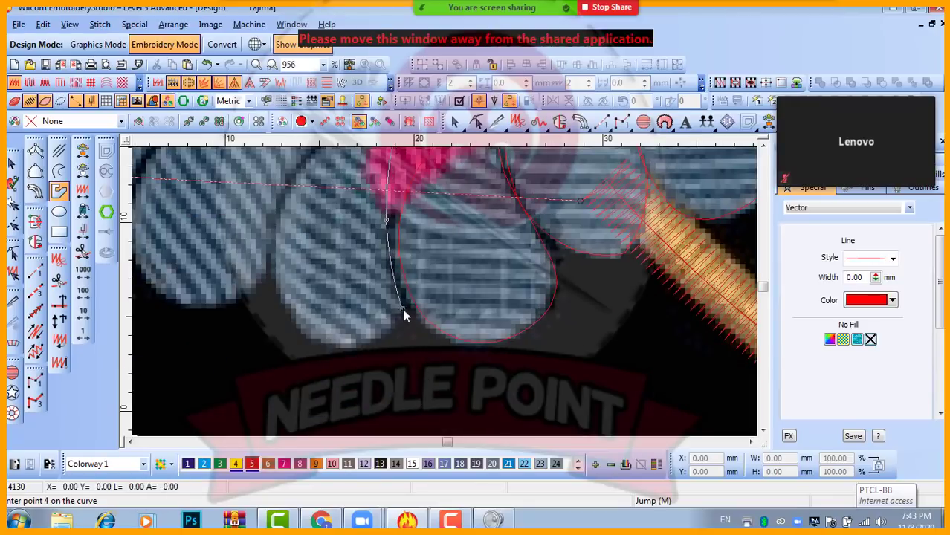
right_click(290, 316)
right_click(280, 209)
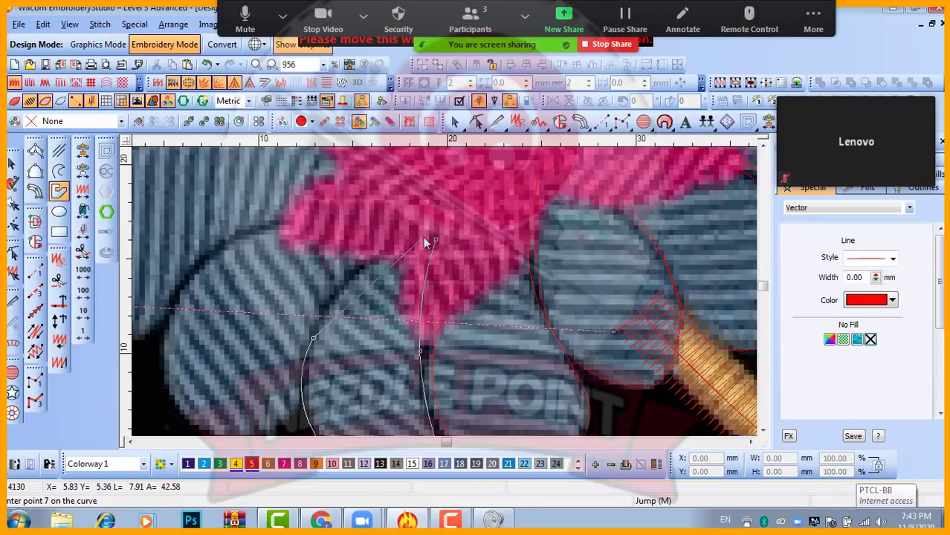
key(Return)
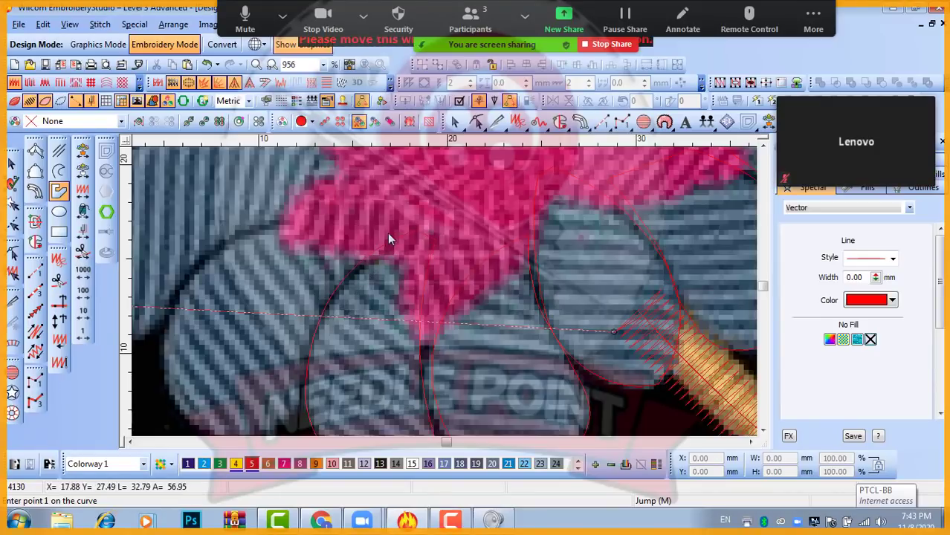
- Outline the small lower-left petal of the blue flower as a closed curve starting and ending inside the pink centre
right_click(310, 320)
right_click(379, 344)
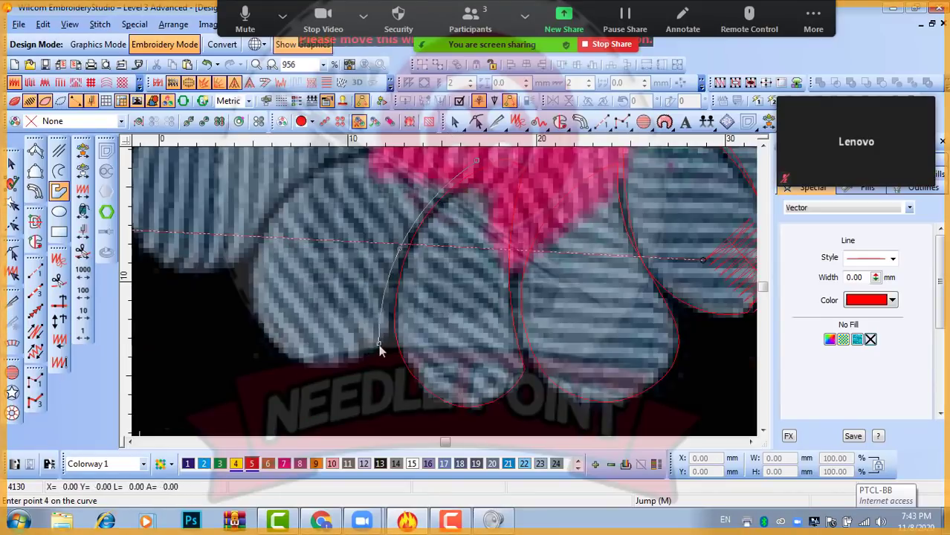
right_click(298, 356)
right_click(256, 299)
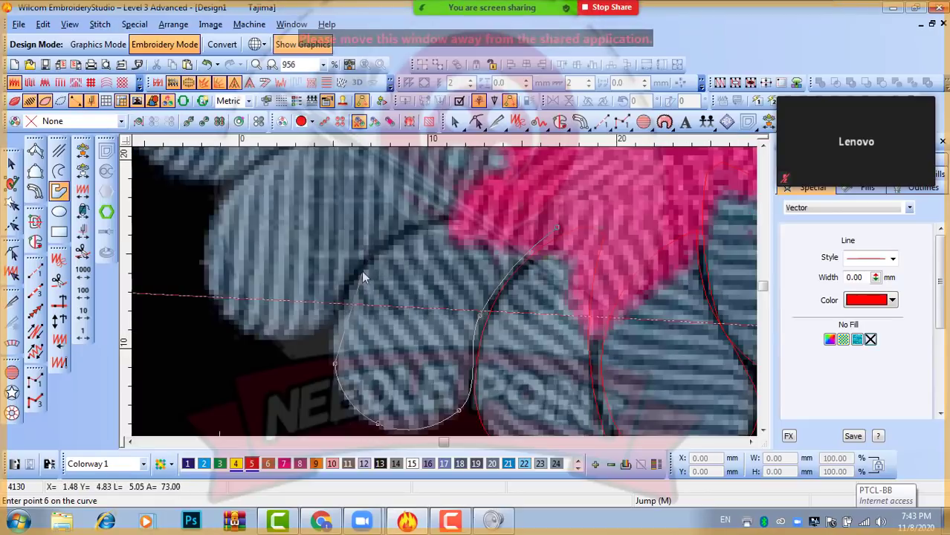
right_click(362, 270)
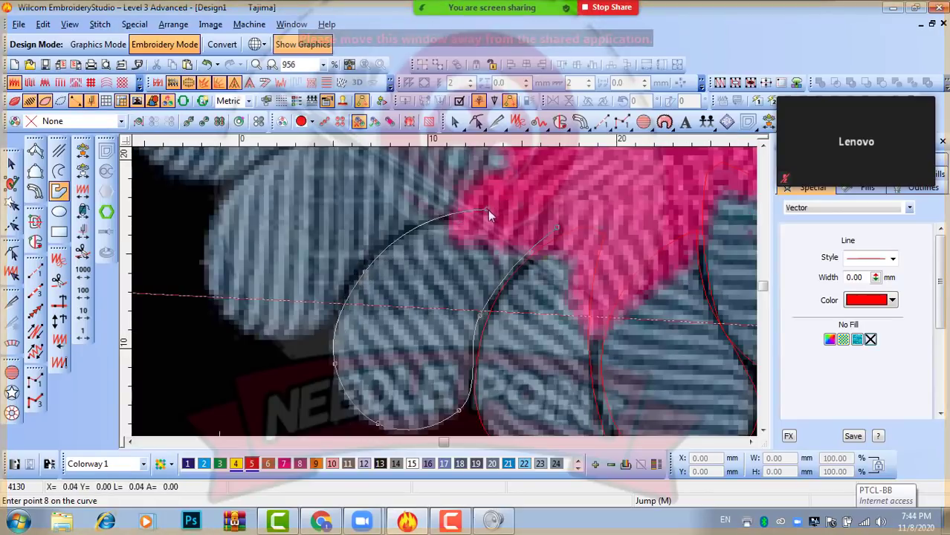
key(Return)
- Trace the larger petal directly above the small lower-left one as a closed curve overlapping the pink centre
key(shift+z)
mouse_move(580, 5)
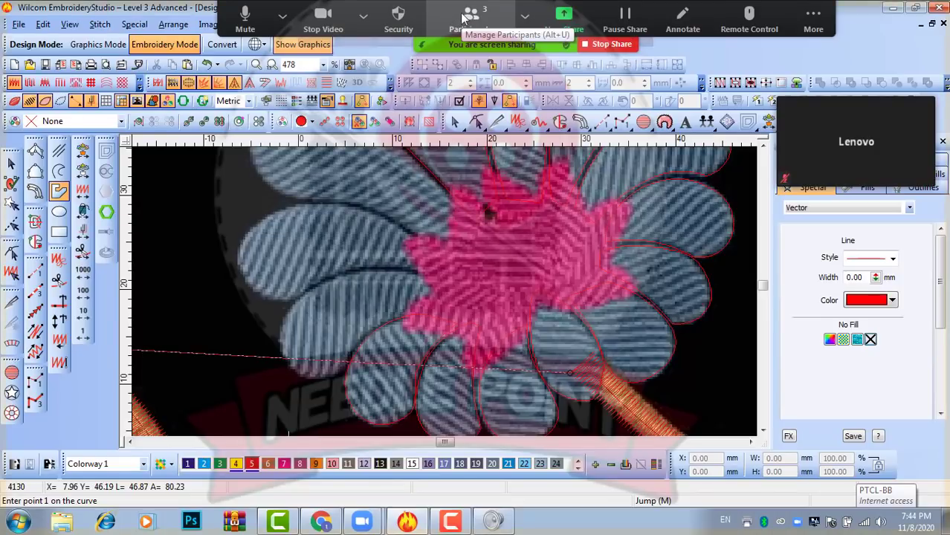
key(z)
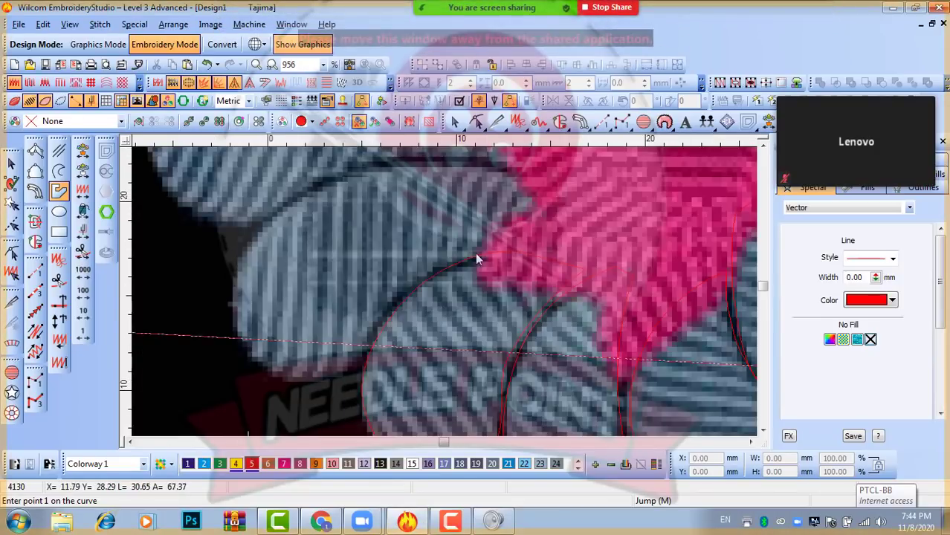
click(524, 248)
click(414, 286)
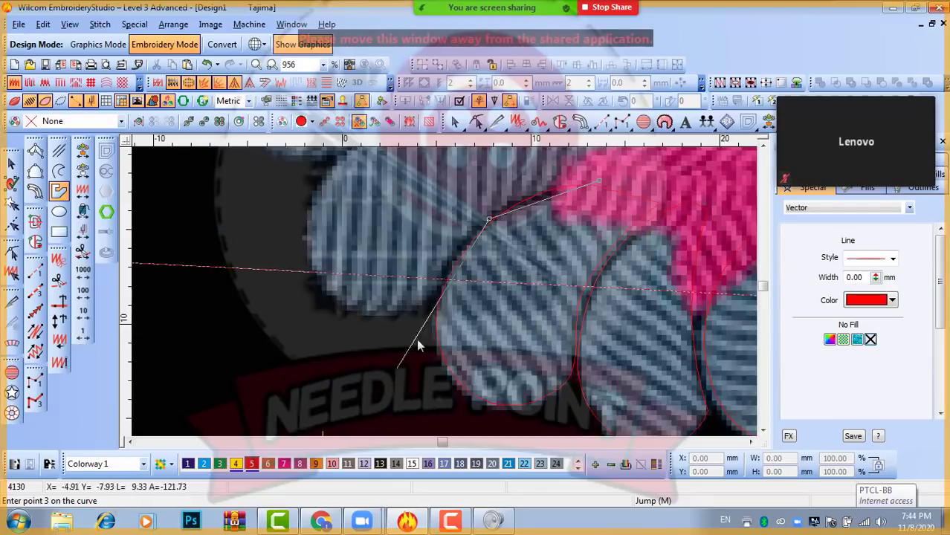
click(433, 295)
click(349, 304)
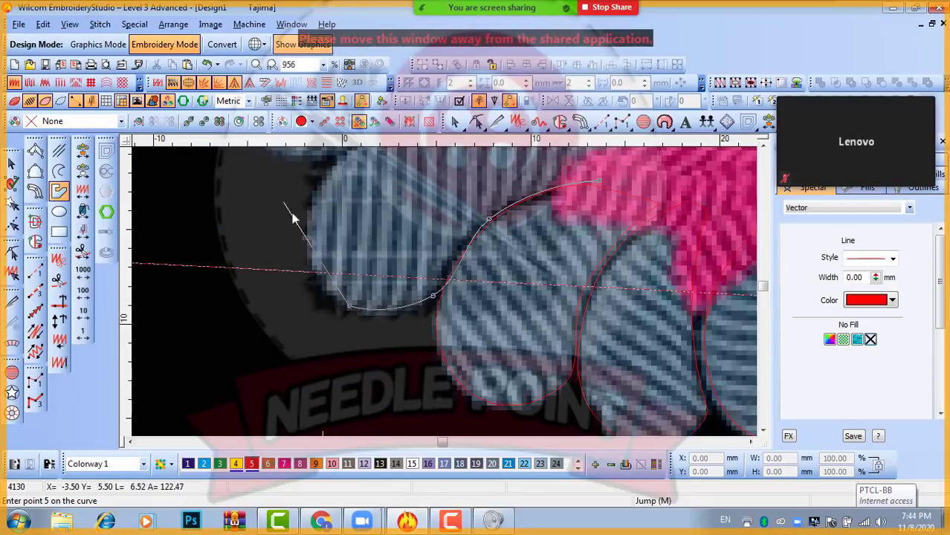
click(311, 240)
click(422, 218)
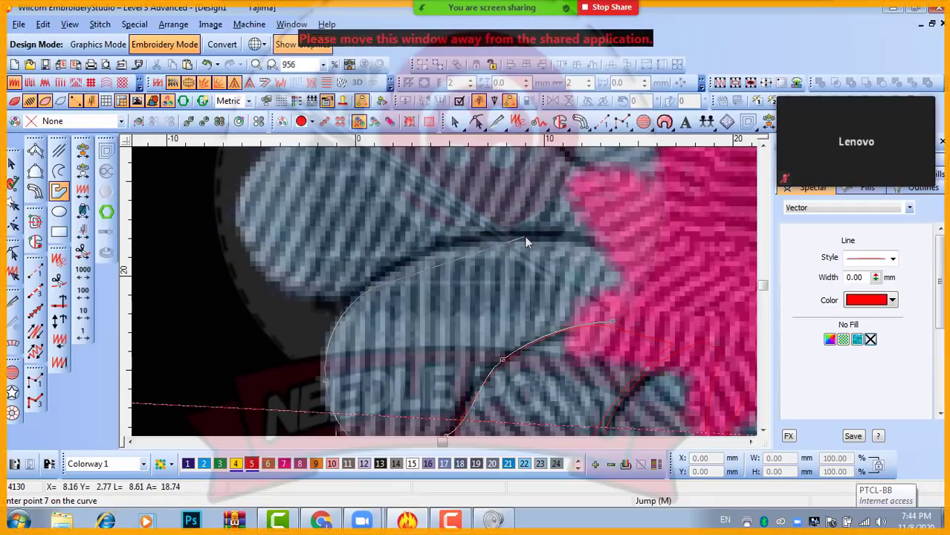
key(Return)
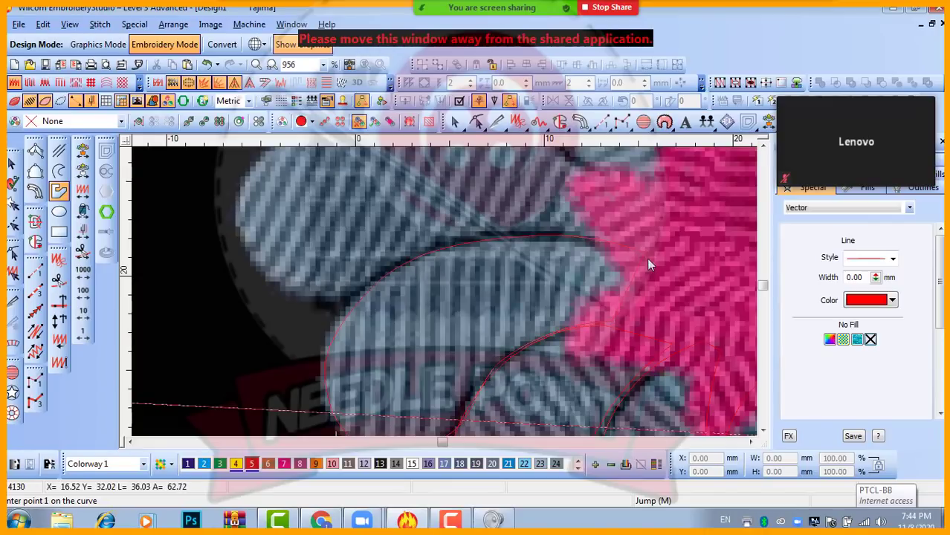
- Outline the blue flower's left-hand middle petal as a closed curve reaching into the pink centre
click(609, 236)
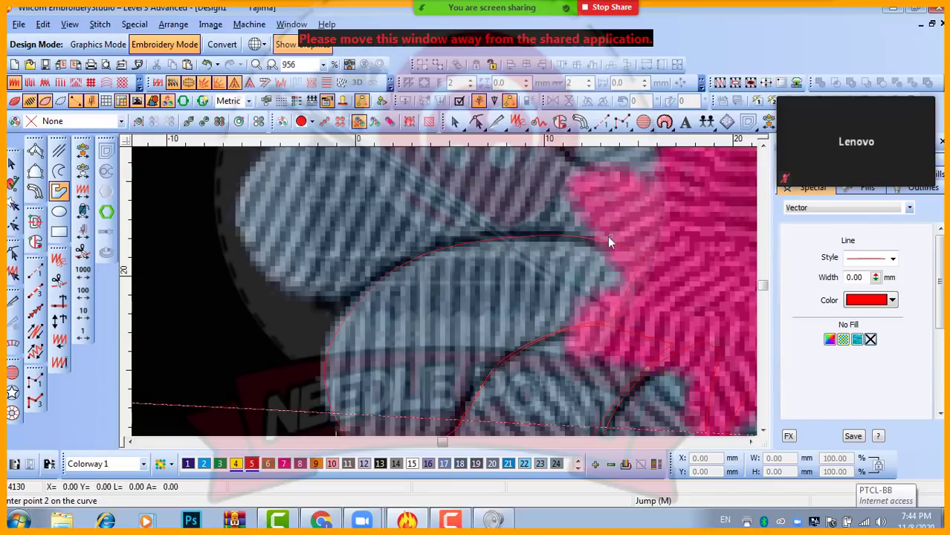
click(470, 236)
click(330, 298)
click(252, 254)
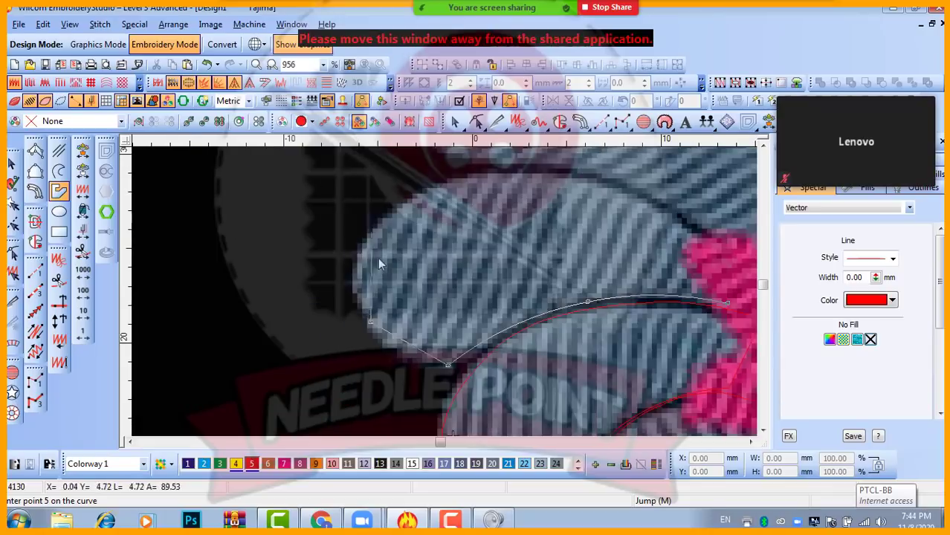
click(367, 232)
click(488, 238)
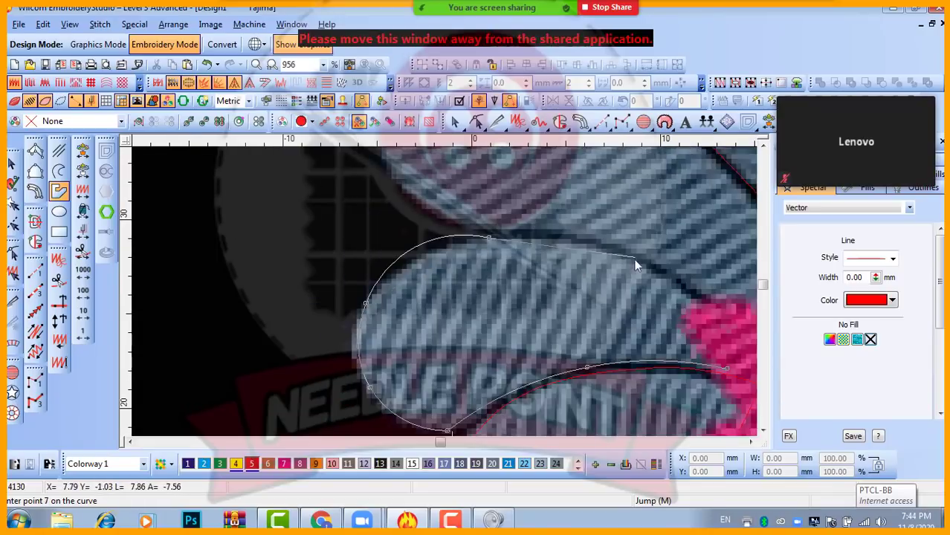
click(634, 261)
click(593, 316)
key(Return)
- Trace the remaining upper-left petal as a closed outline ending inside the pink centre, and switch from drawing to object selection
scroll(593, 316, down, 1)
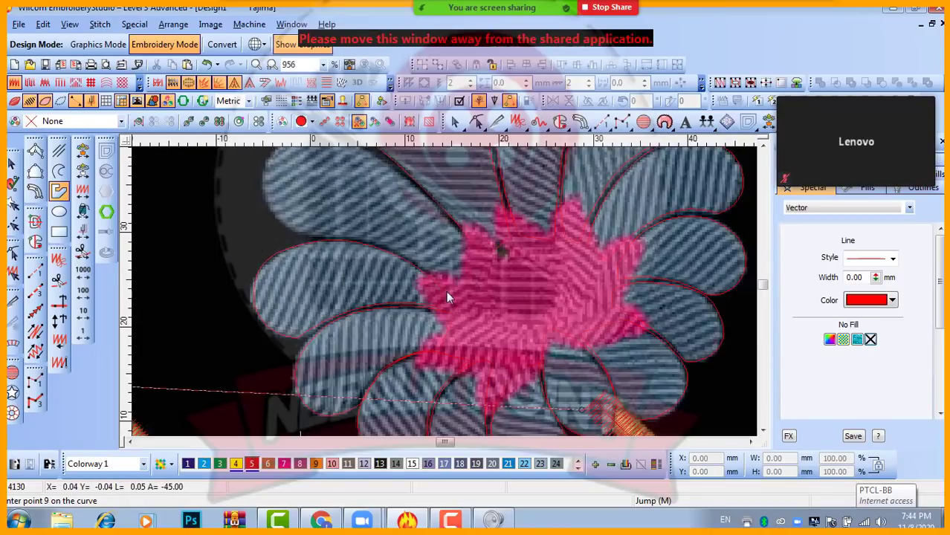
click(449, 286)
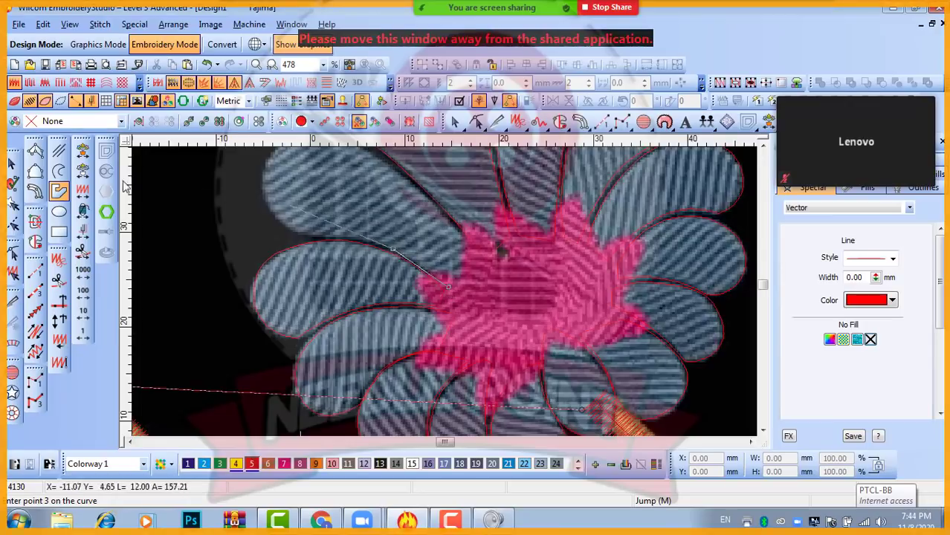
click(394, 248)
click(455, 291)
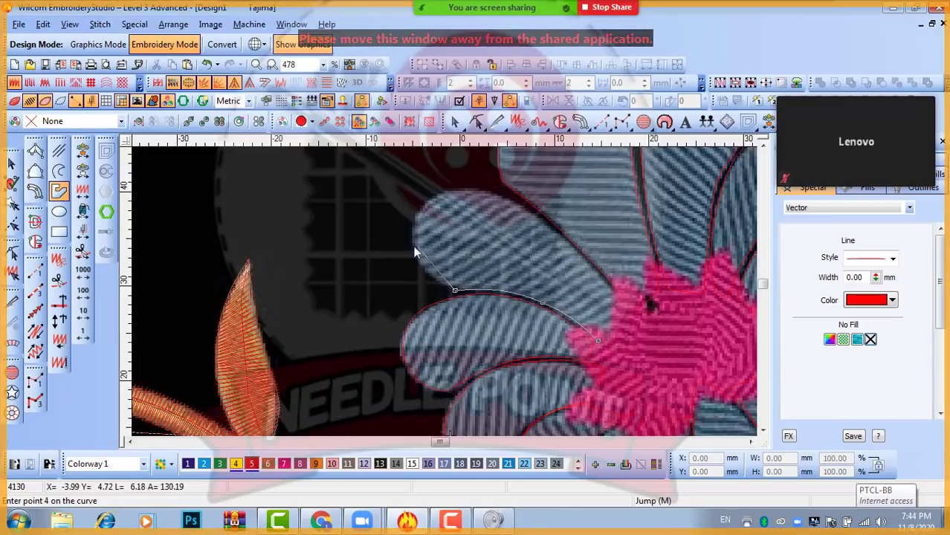
click(413, 245)
click(425, 199)
click(496, 194)
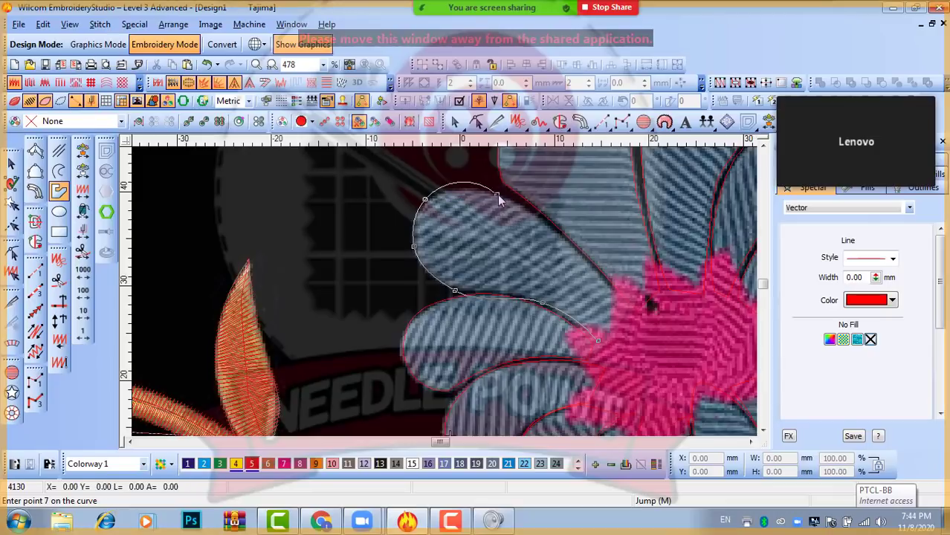
click(571, 244)
click(613, 287)
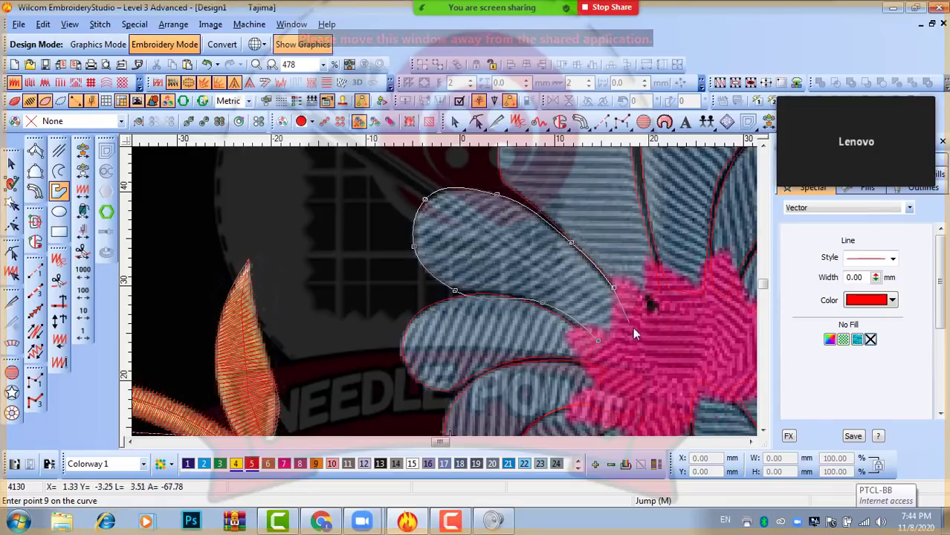
click(622, 340)
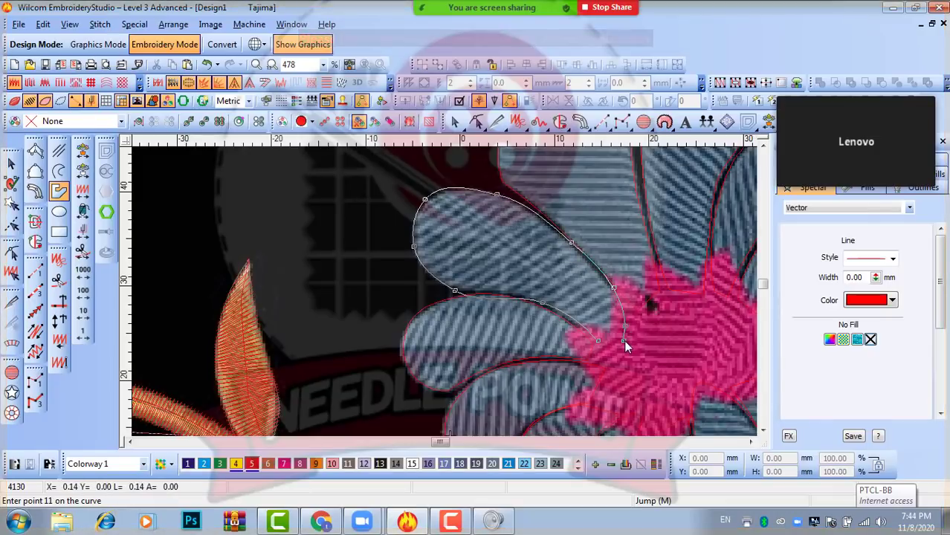
key(Return)
scroll(665, 320, down, 1)
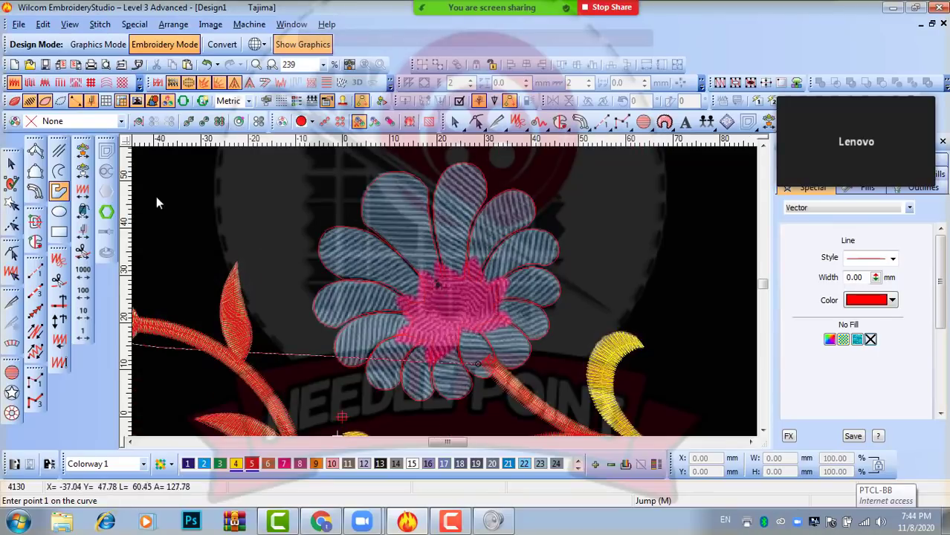
click(11, 164)
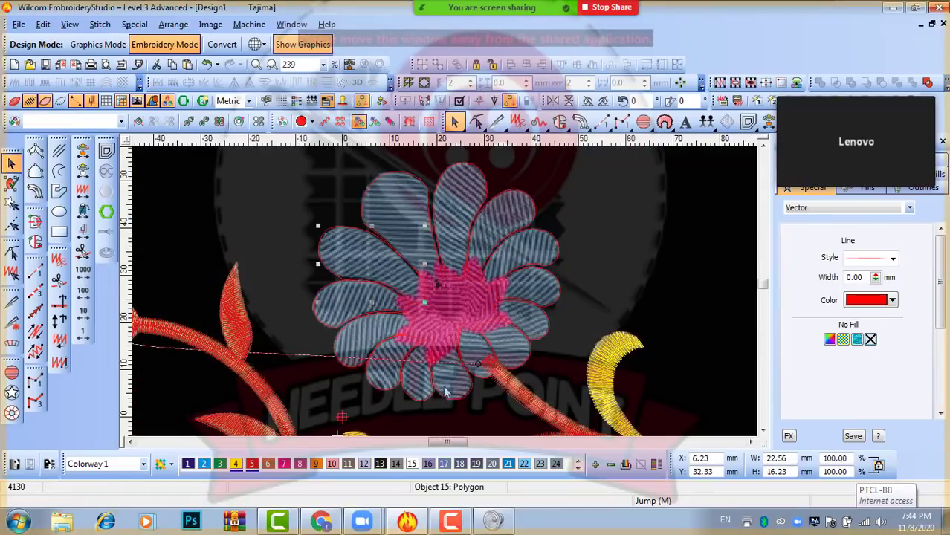
- Fill the two small outlined petals at the bottom of the blue flower, just beside the stem end, with Complex Fill satin stitches
scroll(476, 386, up, 2)
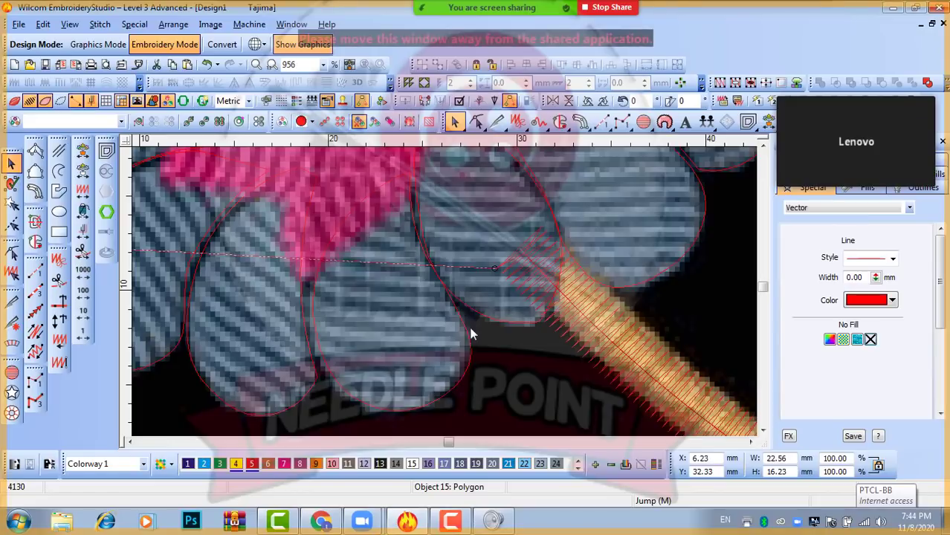
scroll(435, 271, down, 1)
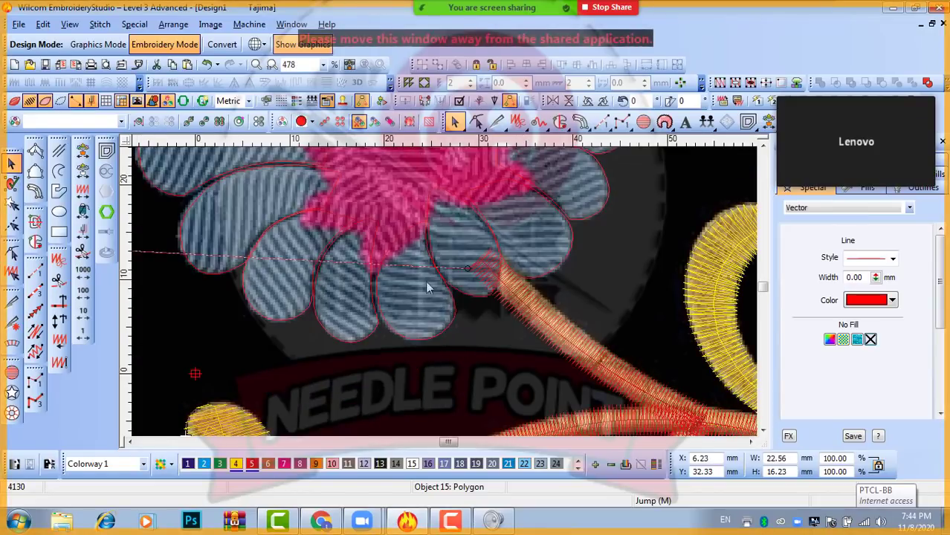
scroll(533, 200, down, 2)
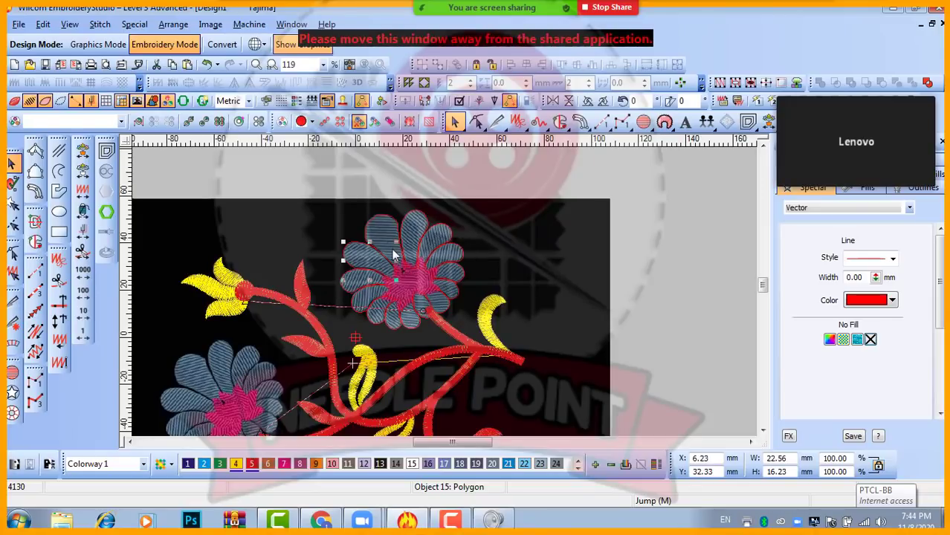
scroll(427, 323, up, 2)
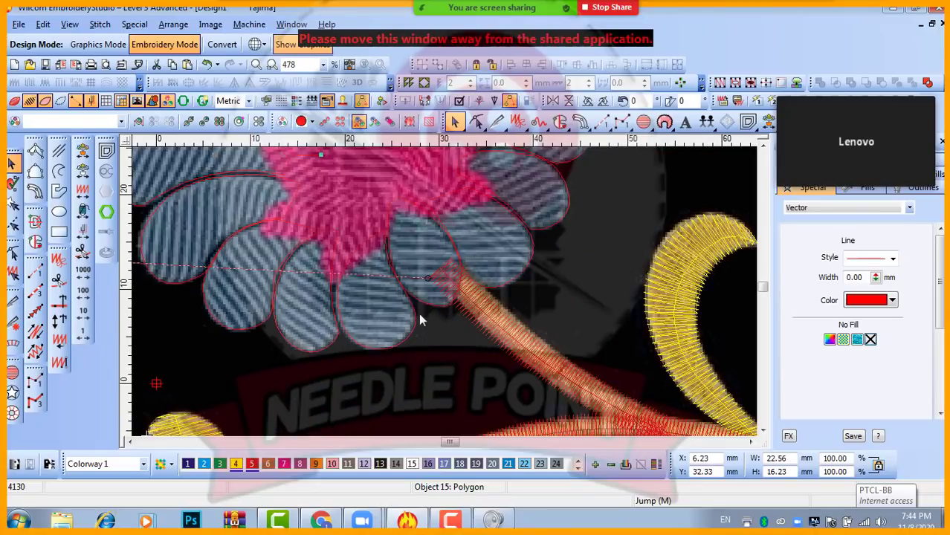
click(415, 318)
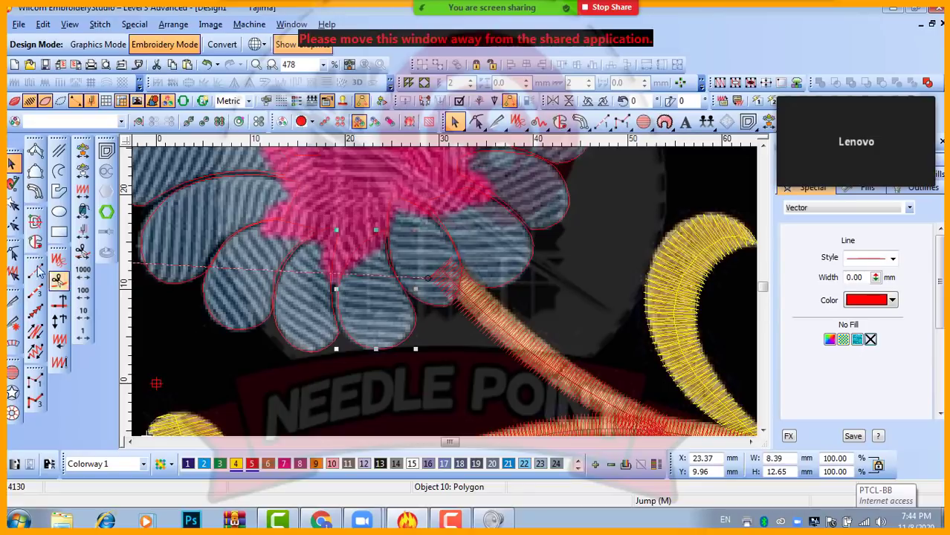
click(33, 248)
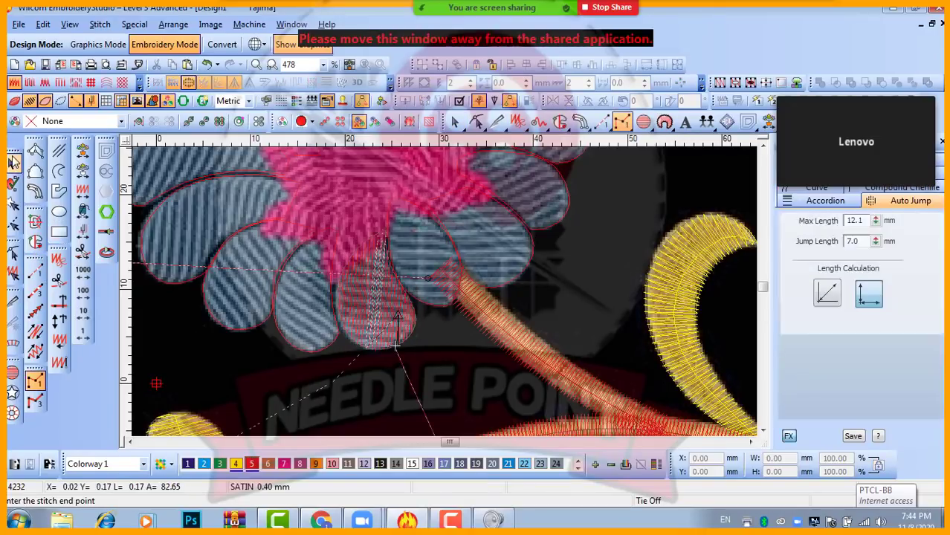
click(311, 357)
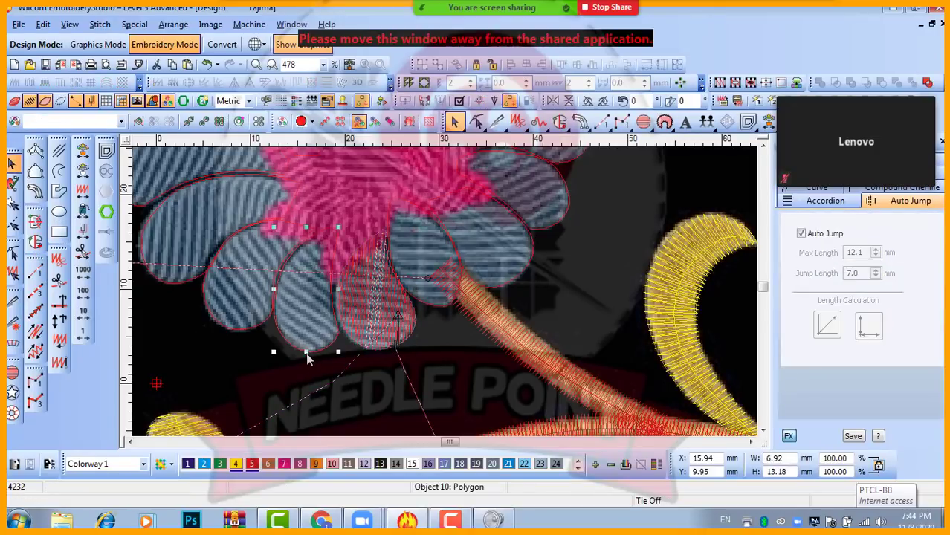
click(28, 251)
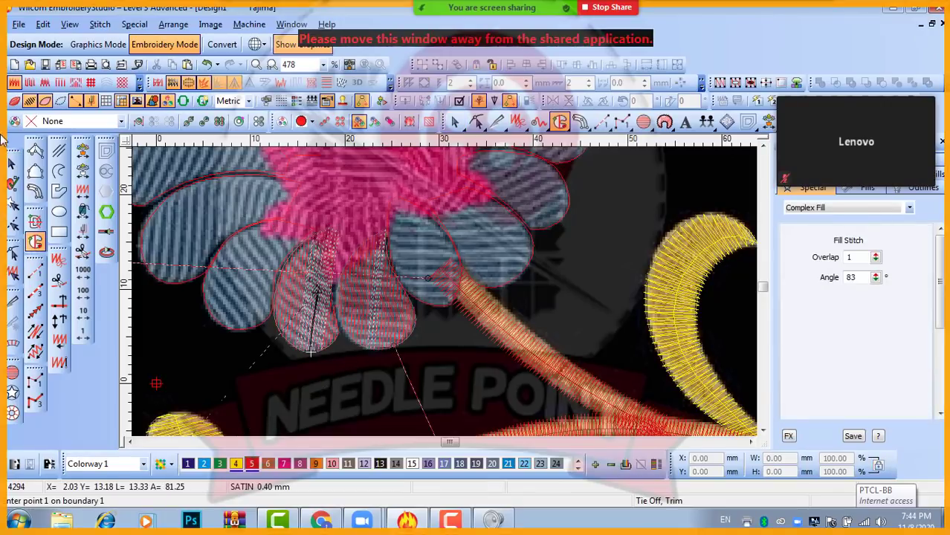
- Apply Complex Fill satin stitches to the small lower-left petal and the larger petal directly above it
click(224, 327)
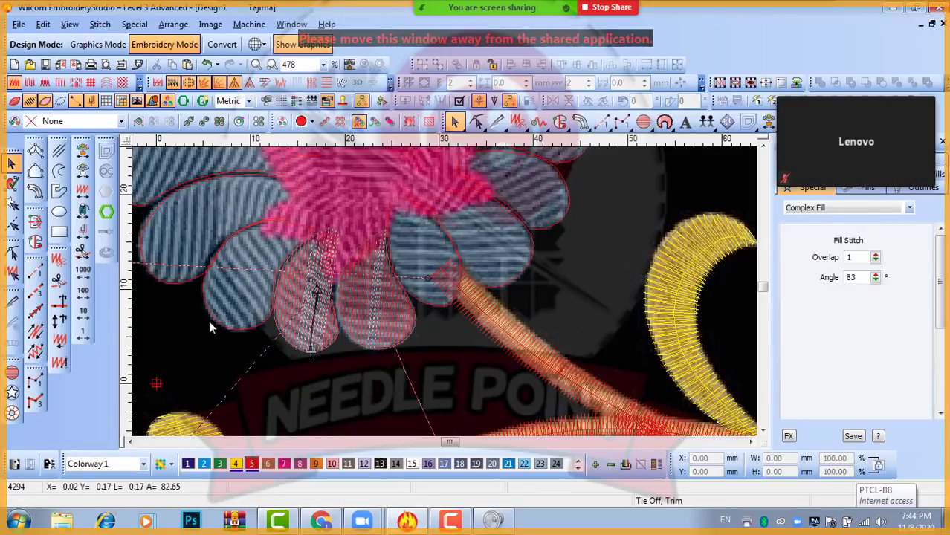
click(35, 241)
click(9, 162)
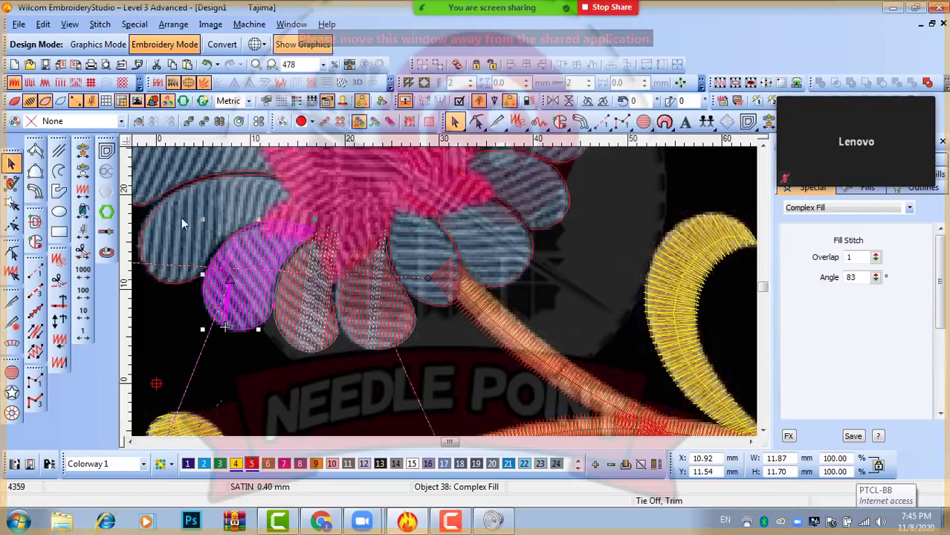
click(153, 212)
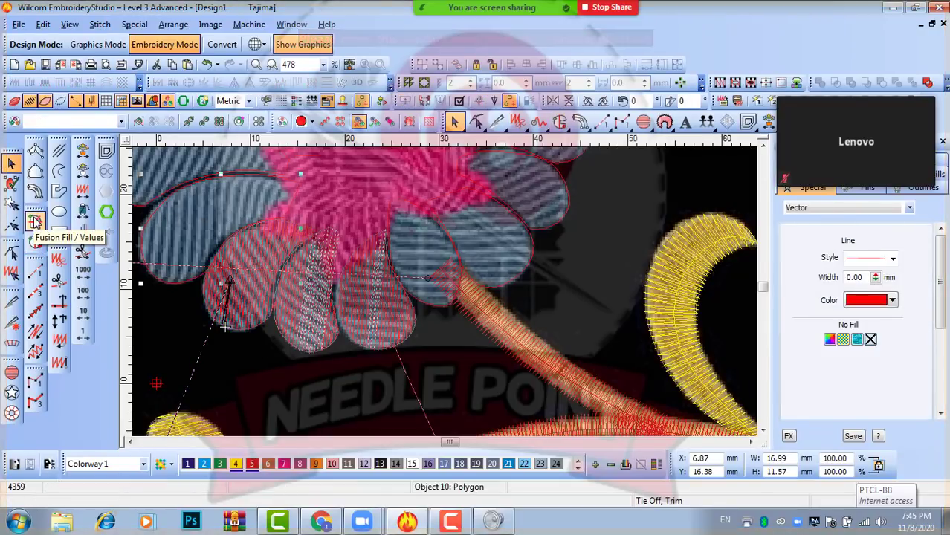
click(36, 244)
- Convert the two outlined petals on the blue flower's left-hand side, above the filled lower-left ones, to Complex Fill satin
scroll(306, 172, down, 1)
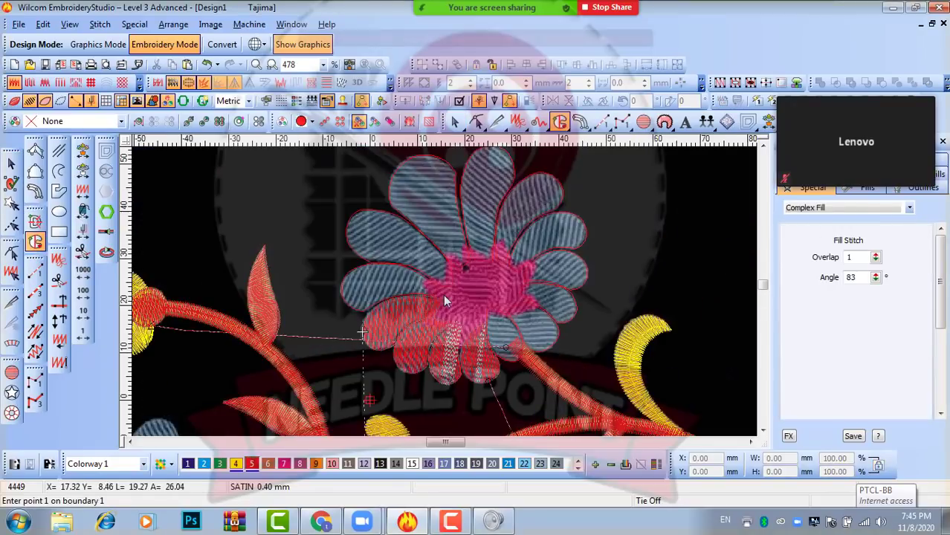
scroll(422, 281, up, 1)
key(Escape)
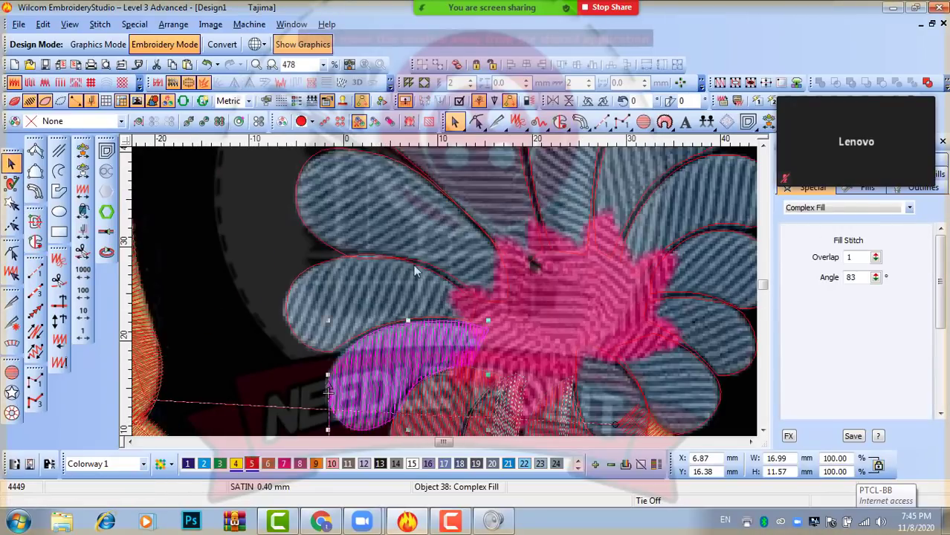
click(318, 269)
click(35, 243)
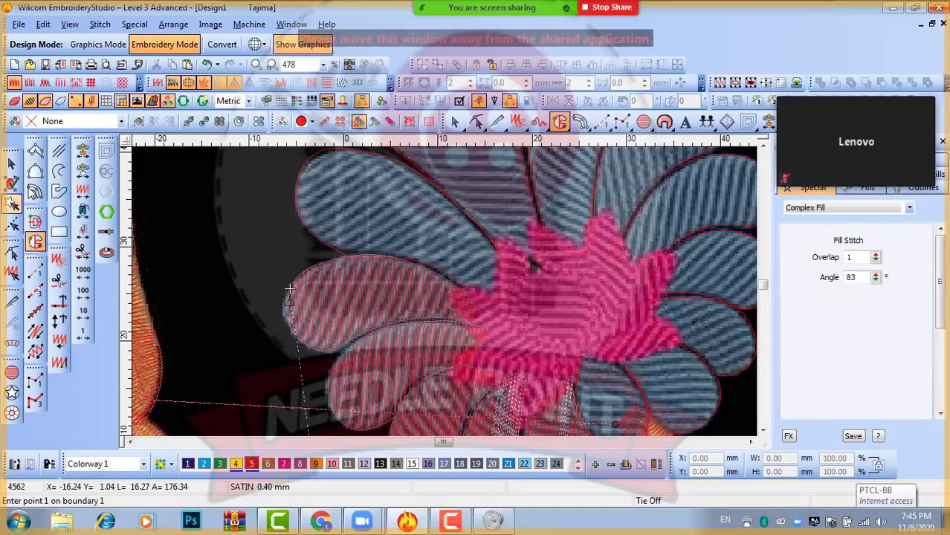
click(15, 163)
click(391, 159)
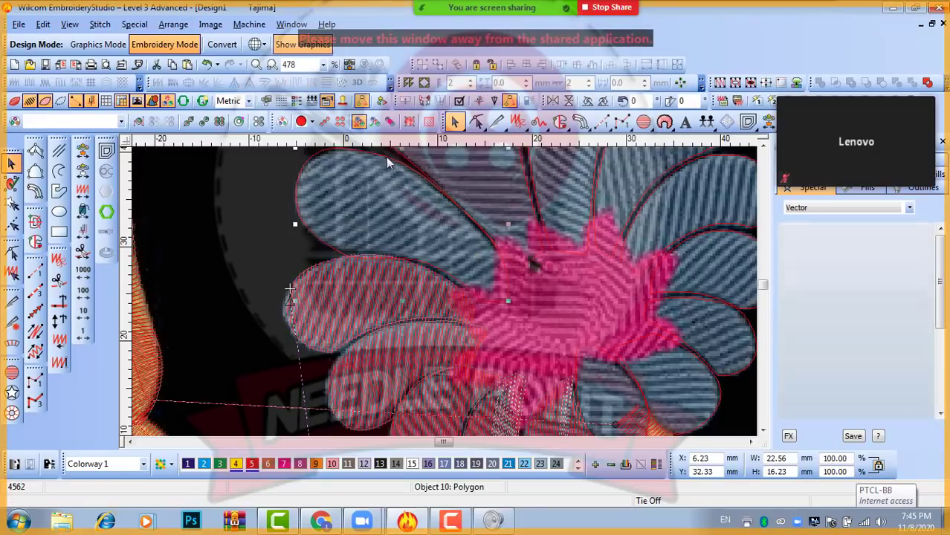
click(37, 244)
- Fill the wide upper-left petal and the tall top petal of the blue flower with Complex Fill satin stitches
scroll(454, 238, down, 1)
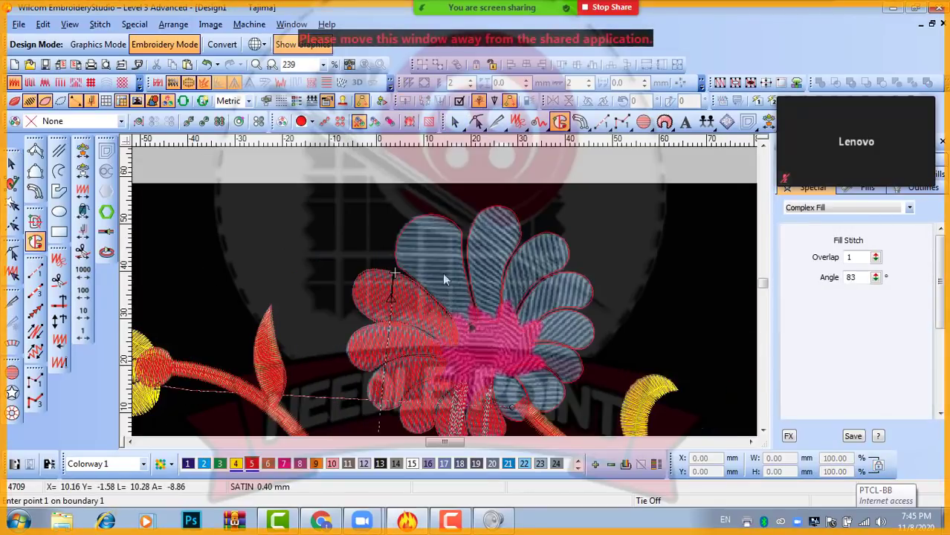
scroll(450, 264, up, 1)
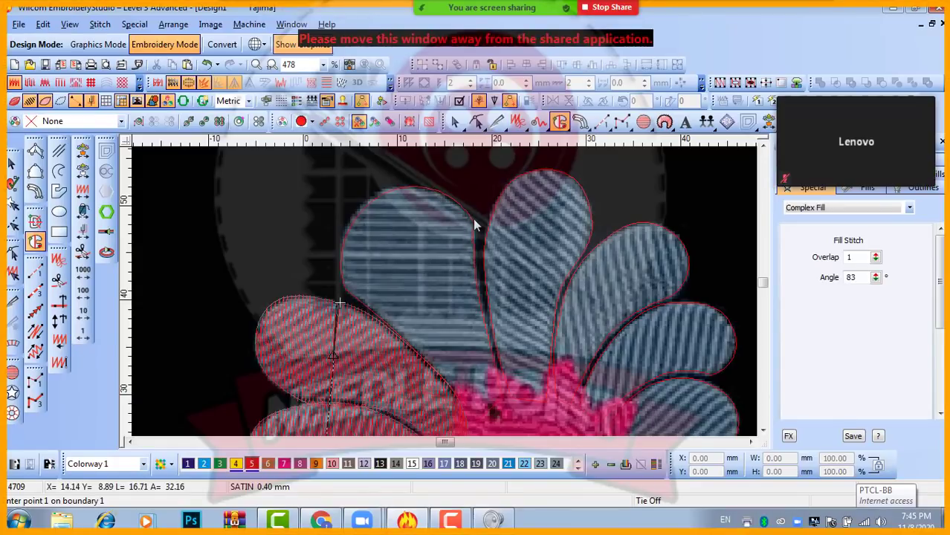
key(Escape)
click(474, 219)
click(37, 243)
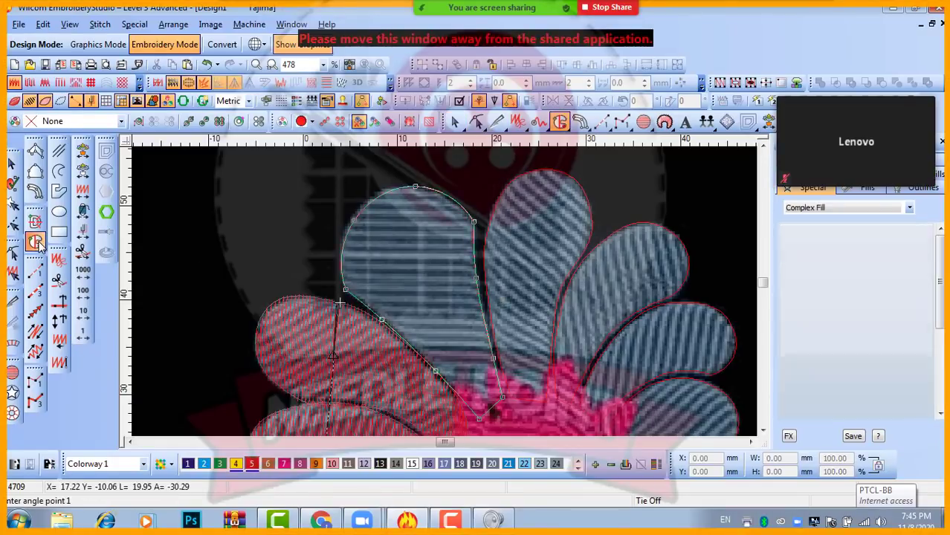
click(12, 160)
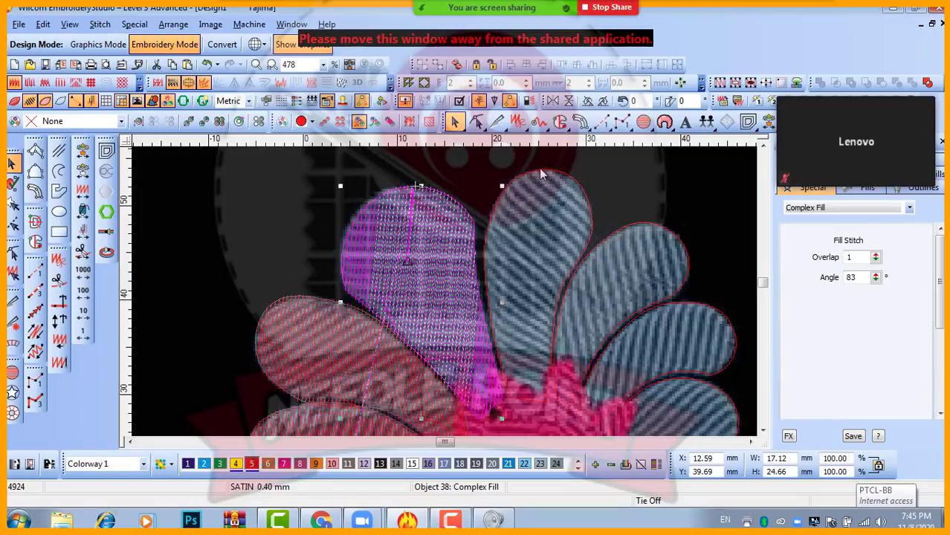
click(541, 174)
click(36, 242)
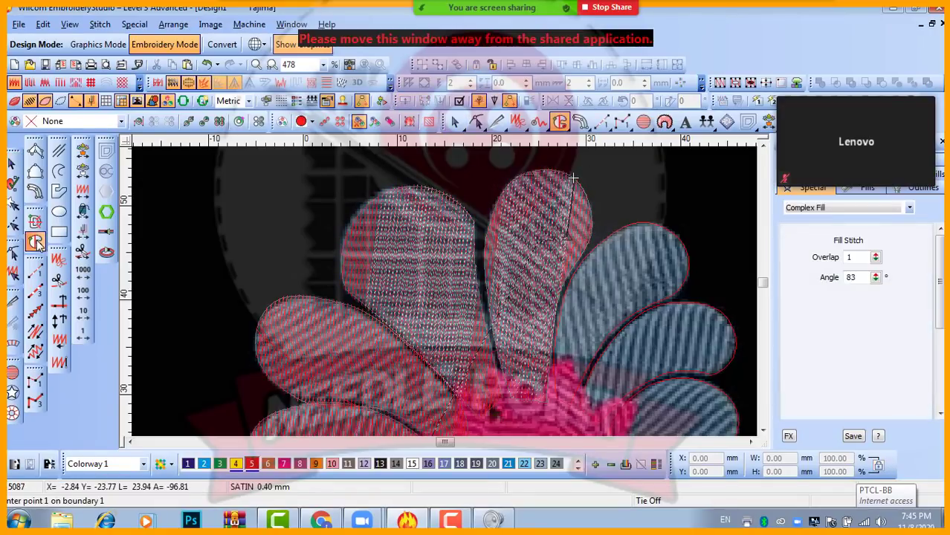
- Apply Complex Fill satin stitches to the upper-right petal directly beside the tall top petal
click(12, 162)
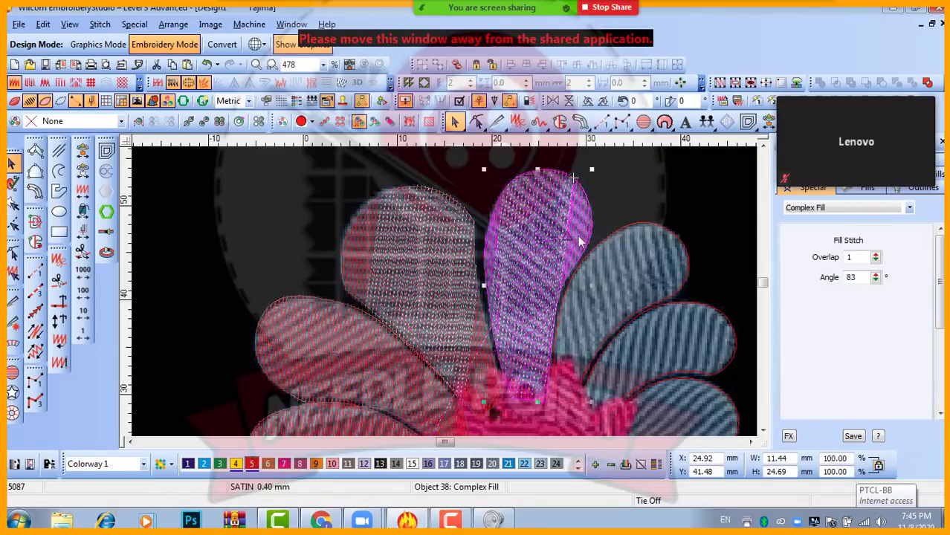
click(617, 240)
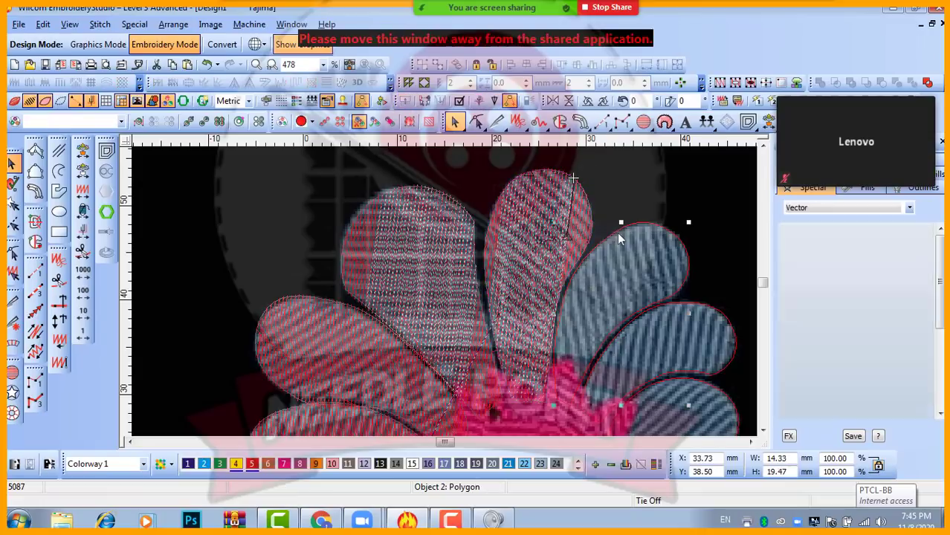
click(35, 241)
key(Return)
click(12, 163)
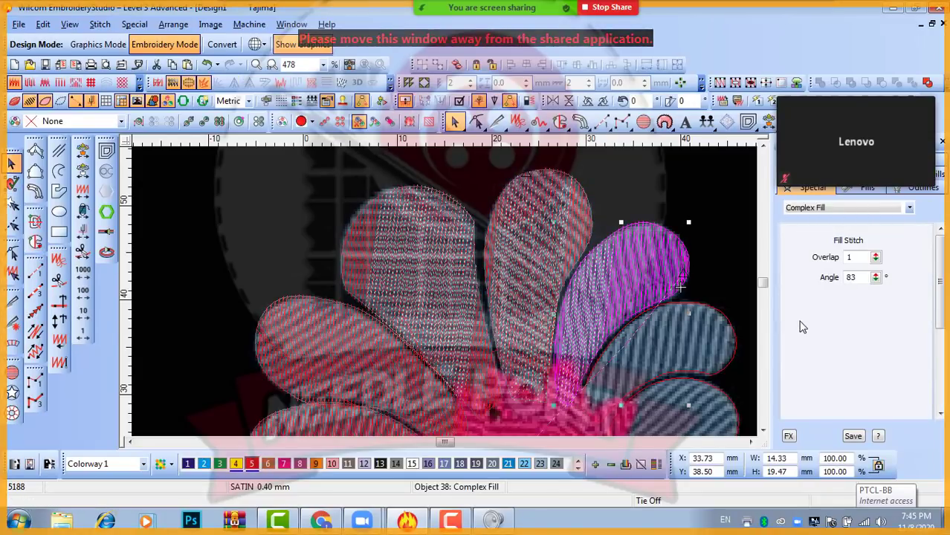
- Convert the second petal clockwise from the tall top one to a Complex Fill satin object
scroll(800, 322, down, 1)
scroll(373, 297, up, 1)
click(505, 266)
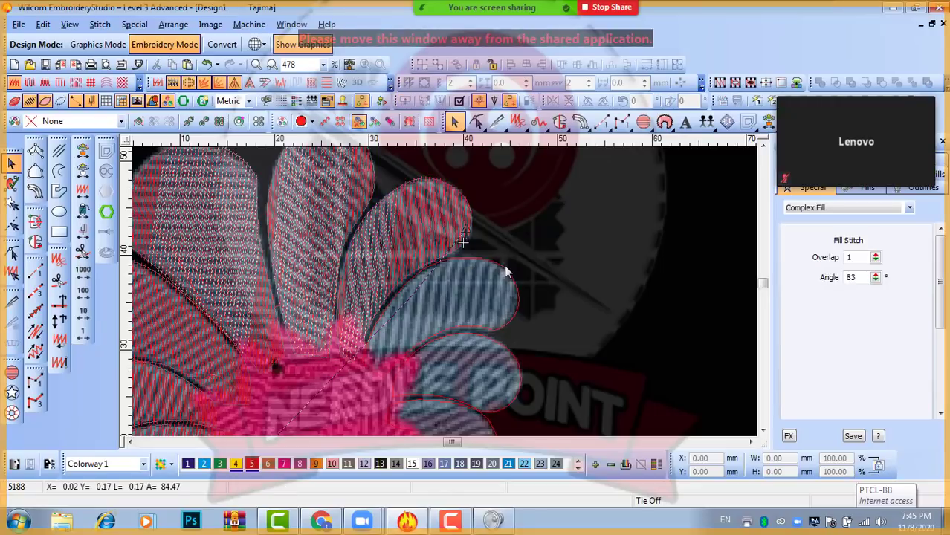
click(505, 272)
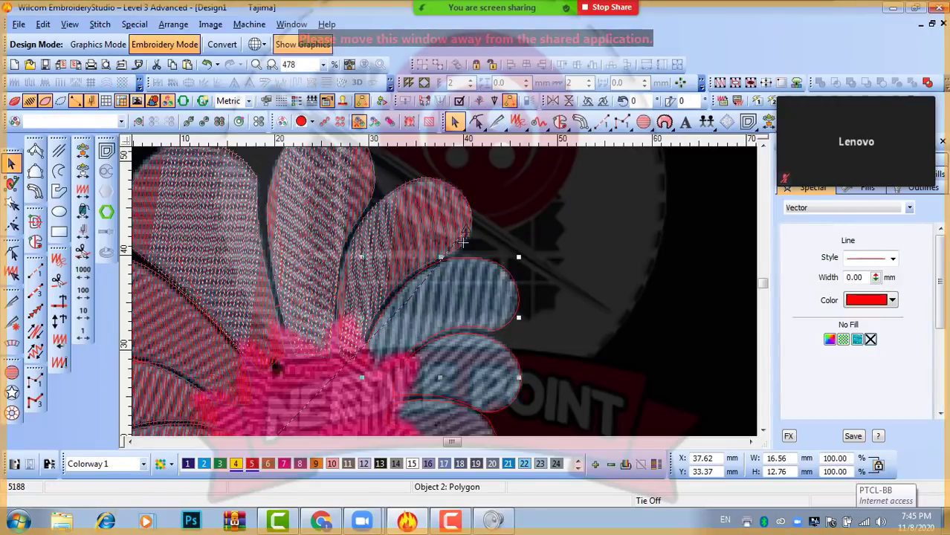
click(35, 242)
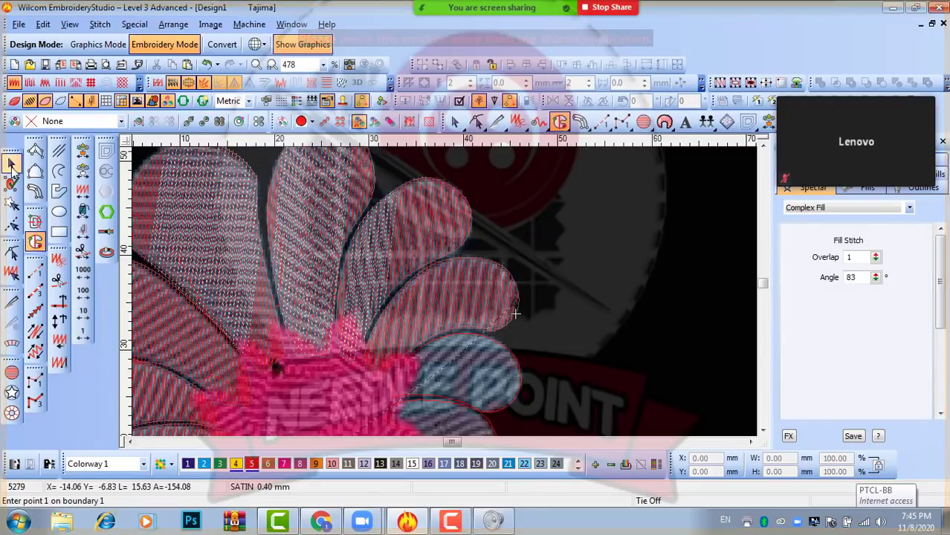
- Fill the outlined right-hand middle petal, third clockwise from the top petal, with Complex Fill satin stitches
click(11, 163)
click(494, 312)
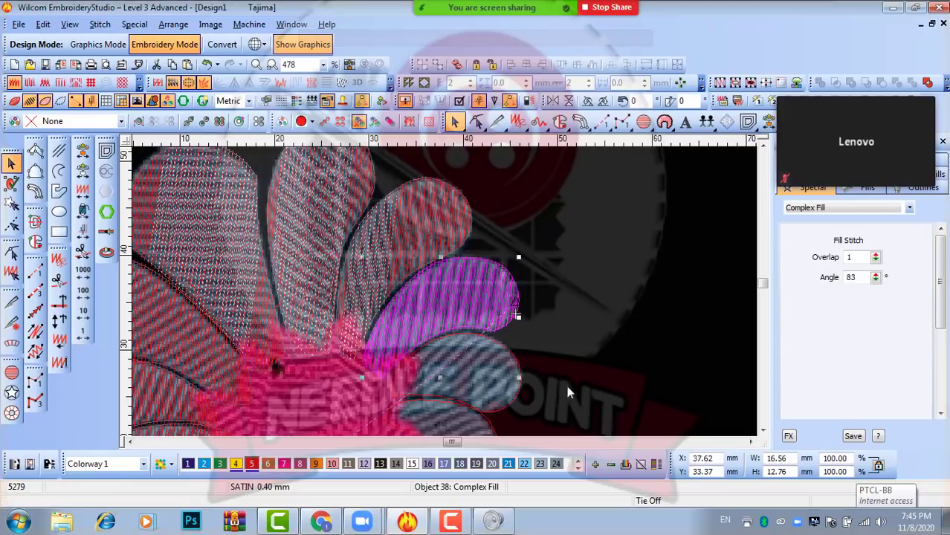
click(520, 390)
click(35, 242)
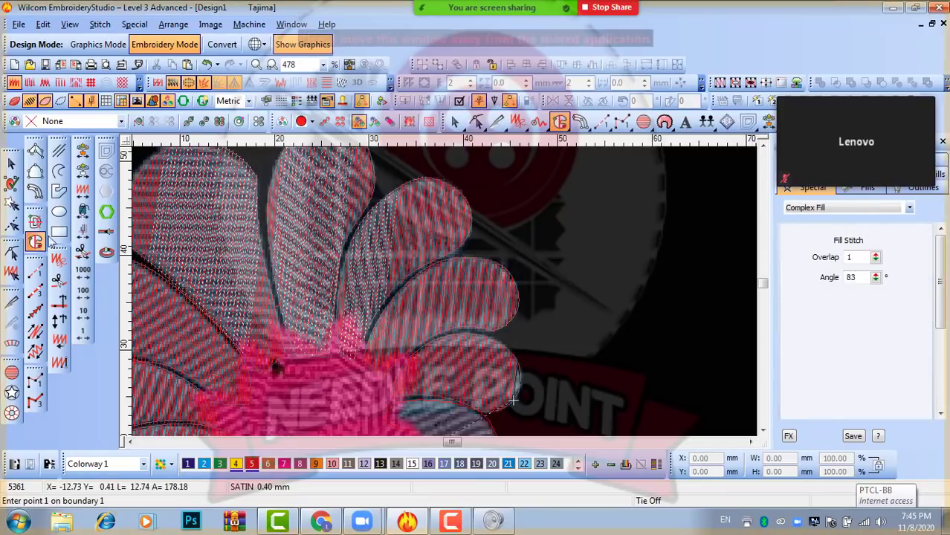
- Apply Complex Fill satin stitches to the lower-right petal directly below the filled right-hand middle one
click(11, 164)
scroll(518, 305, down, 1)
scroll(414, 340, up, 2)
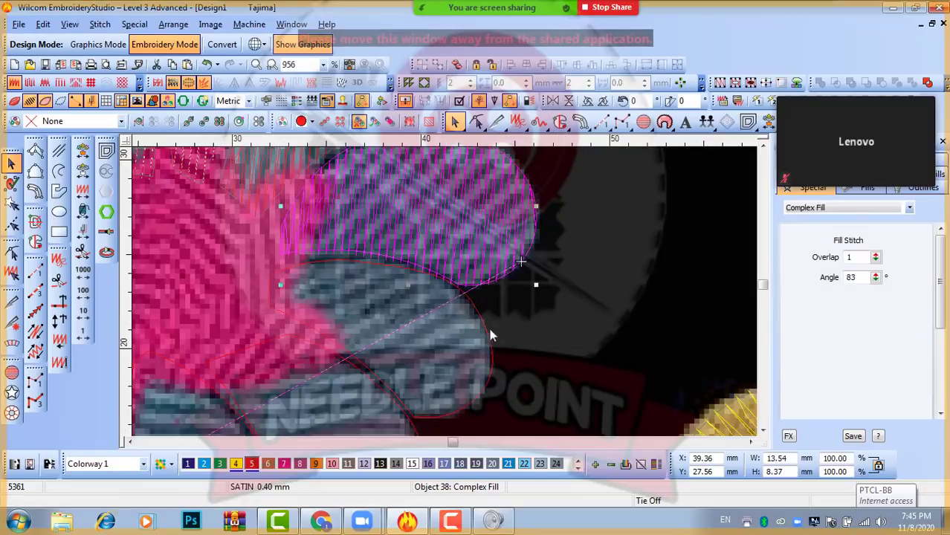
click(484, 330)
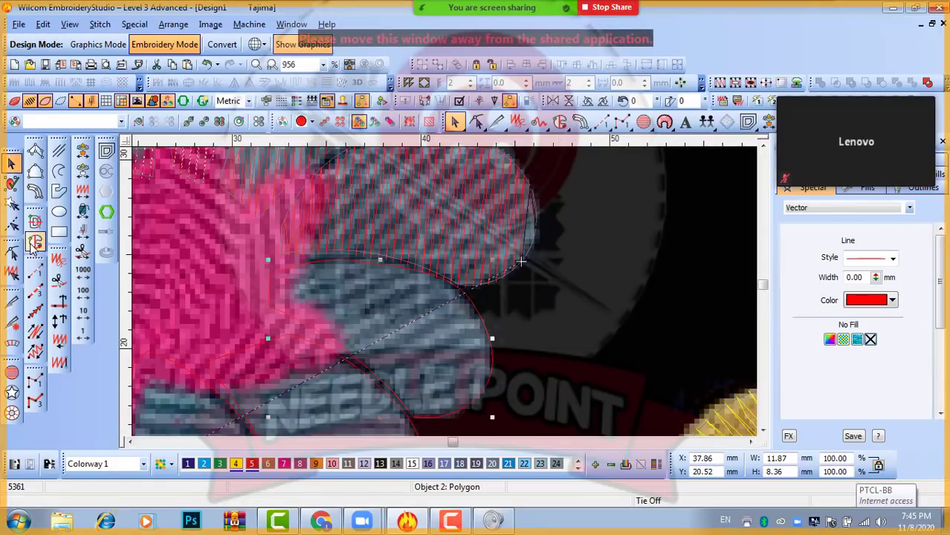
click(34, 243)
- Fill the last two outlined petals, the one right of the stem and the one behind the stem end, with Complex Fill satin
click(11, 164)
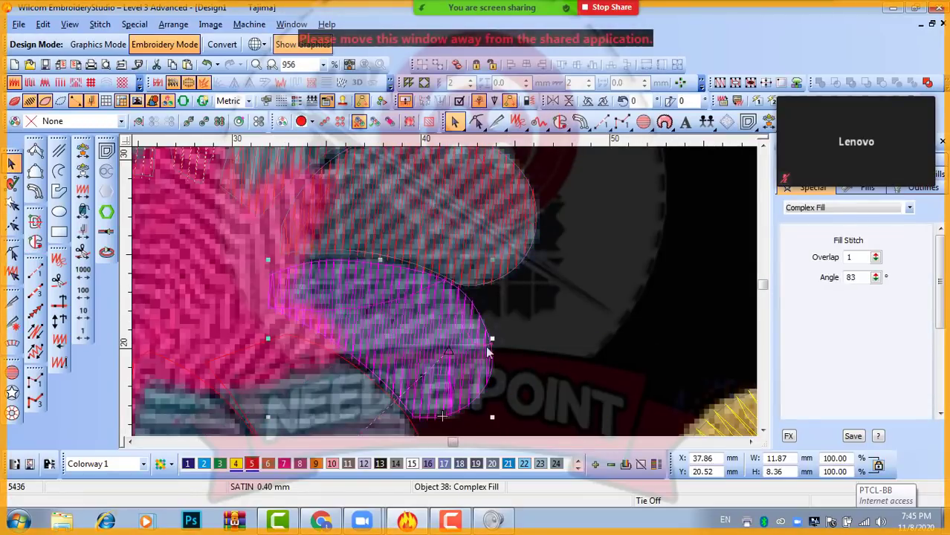
scroll(413, 372, down, 1)
click(421, 325)
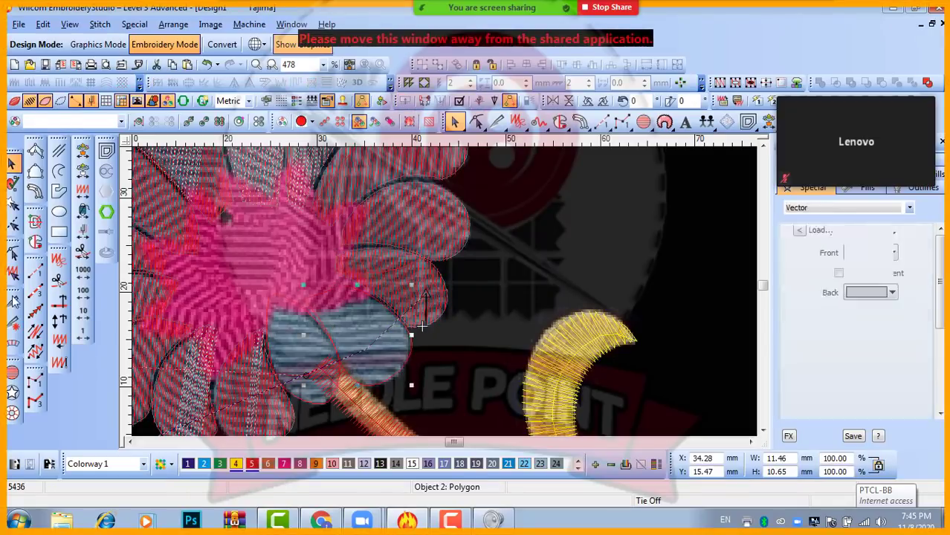
click(34, 243)
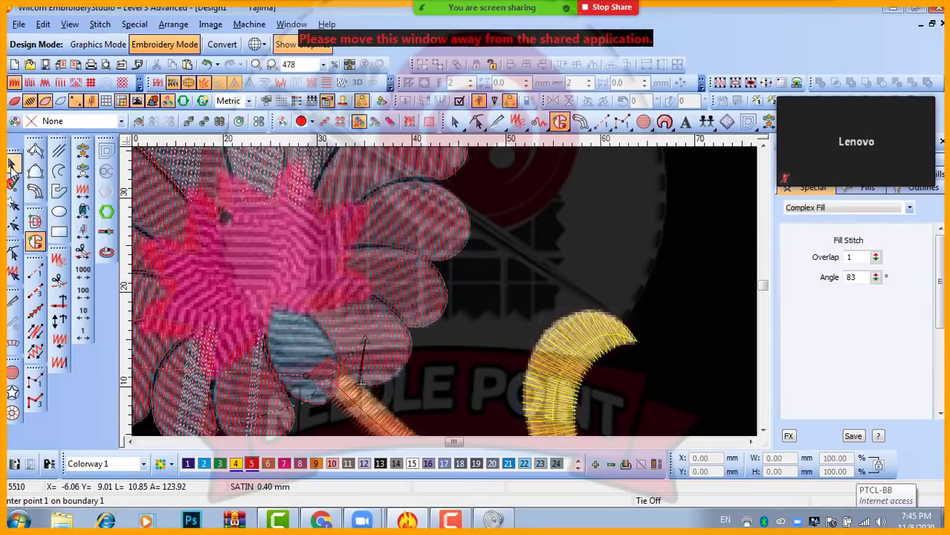
click(12, 165)
key(ctrl+z)
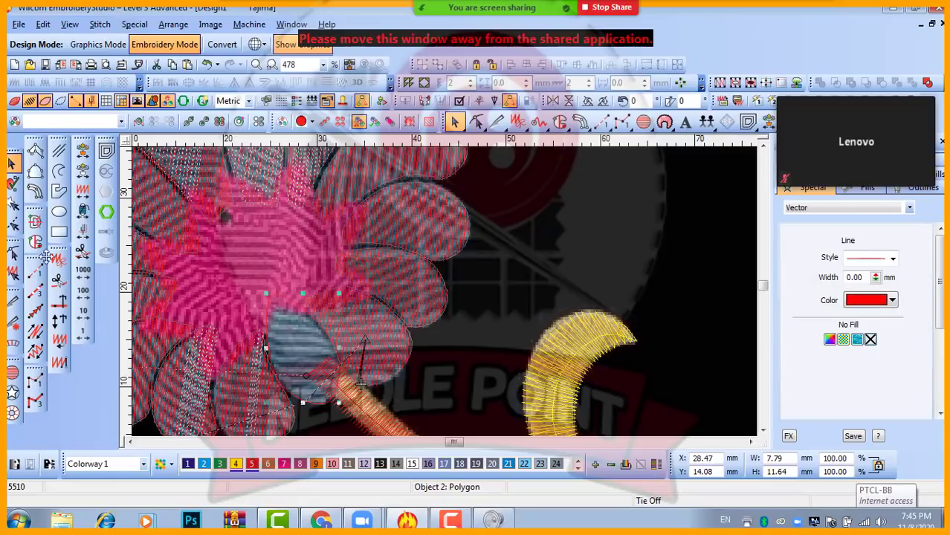
click(34, 243)
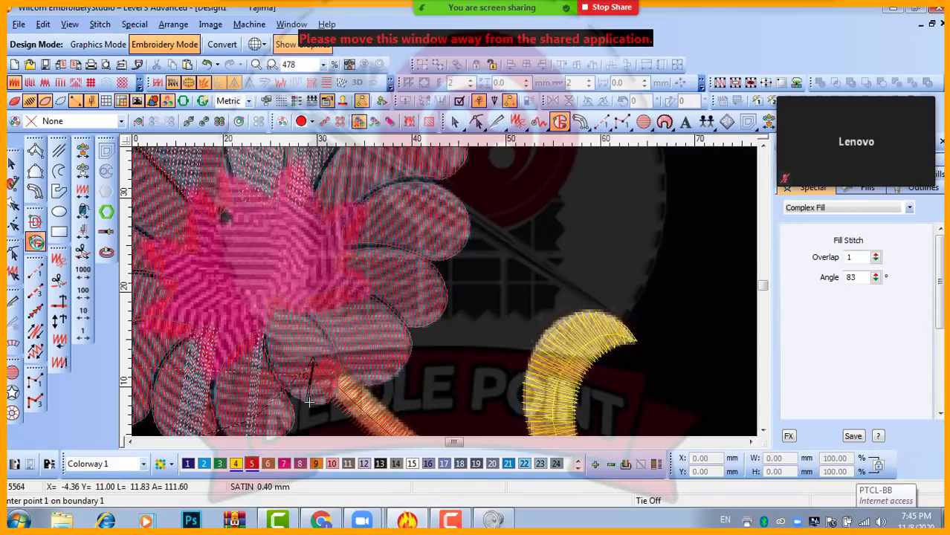
- Select all petals of the upper flower and recolor them with palette colour 2, light blue
scroll(447, 296, down, 2)
scroll(446, 297, up, 1)
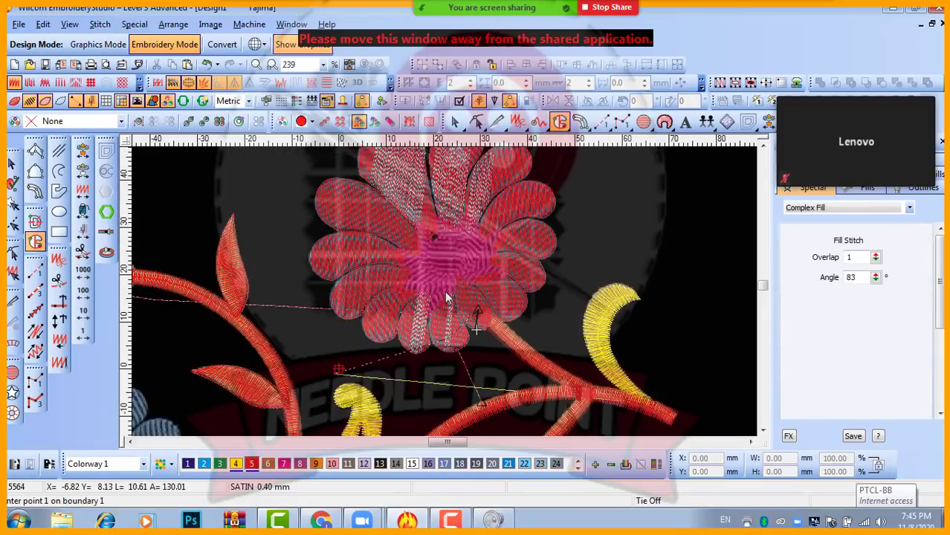
scroll(469, 269, down, 1)
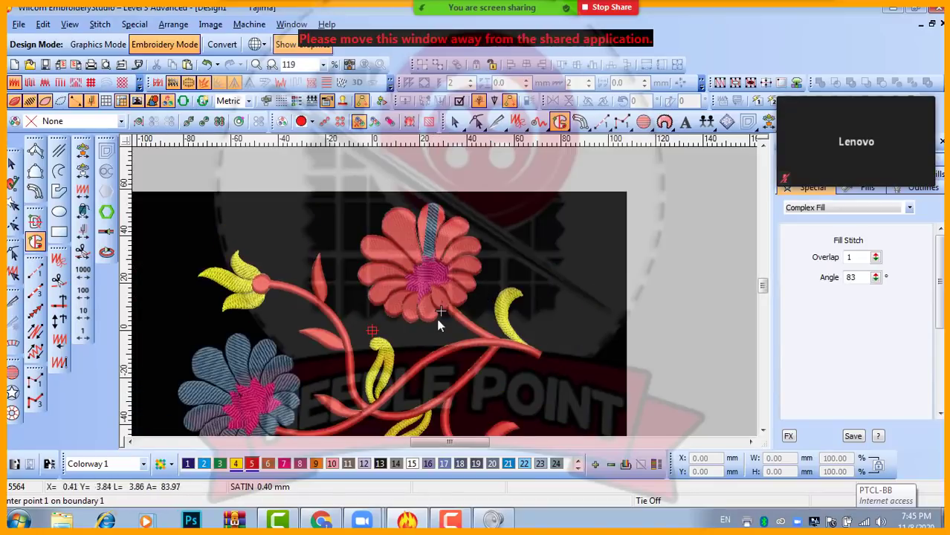
scroll(435, 315, up, 2)
click(10, 161)
click(461, 237)
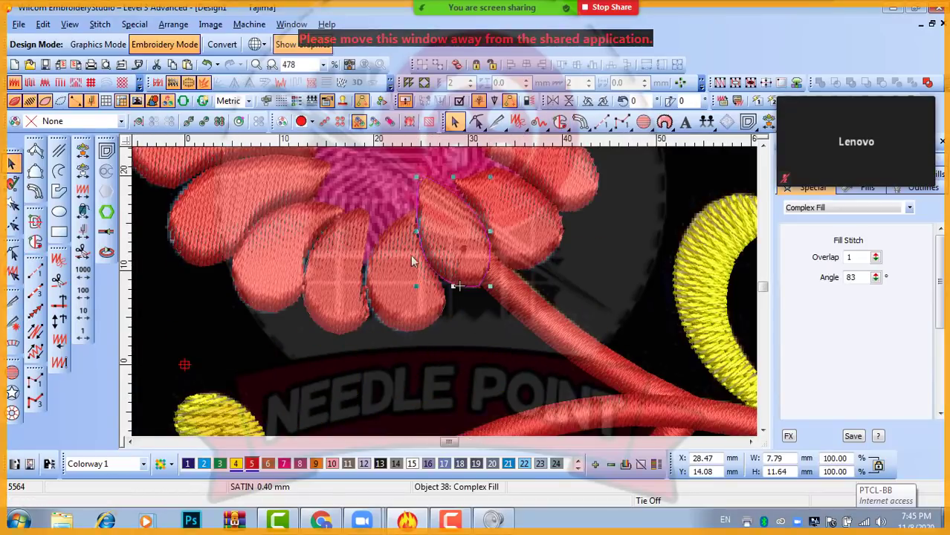
shift+click(402, 303)
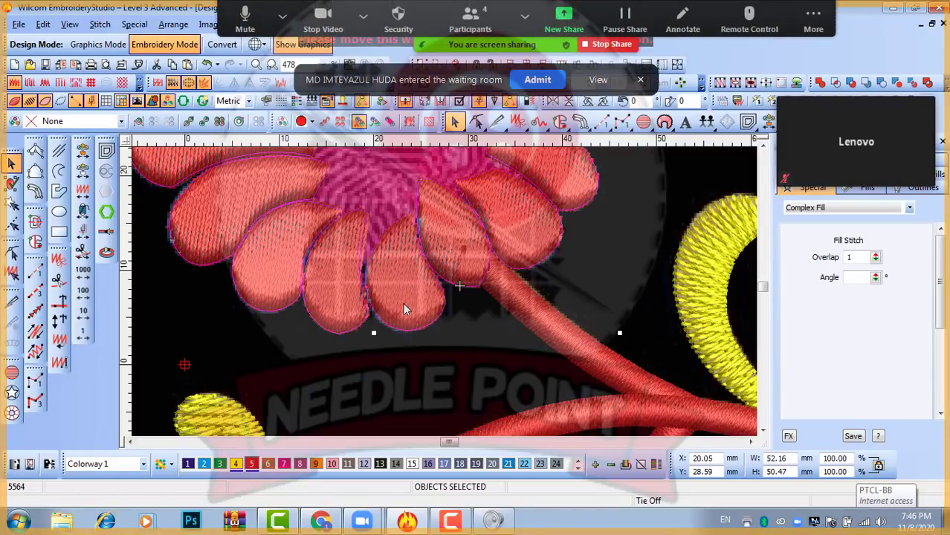
click(545, 83)
scroll(448, 299, down, 2)
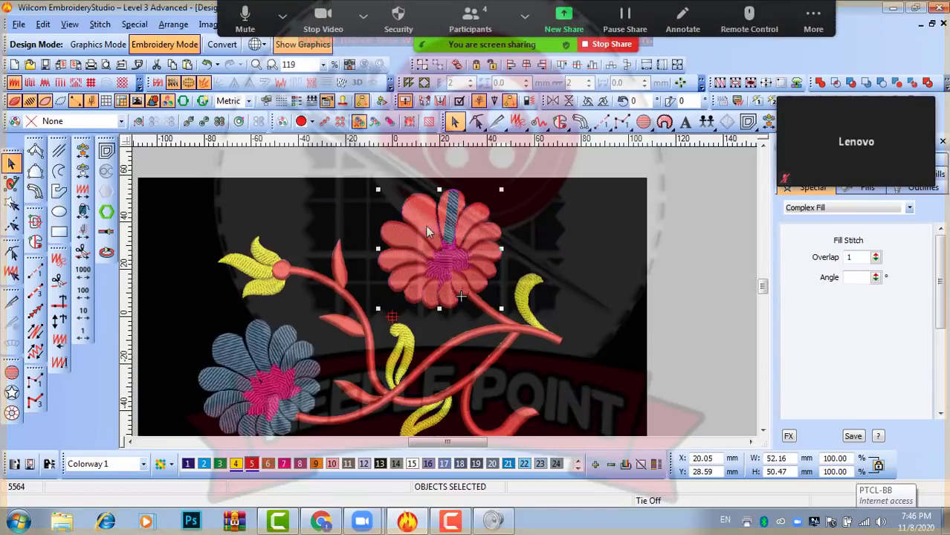
click(202, 464)
click(667, 262)
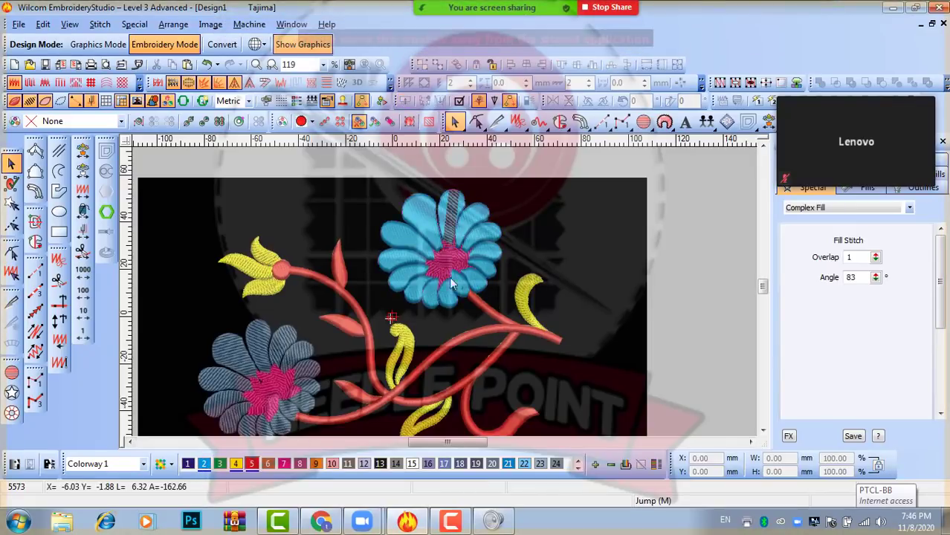
- Change the fill of the bottom petal just left of the stem to Tatami
scroll(443, 305, up, 3)
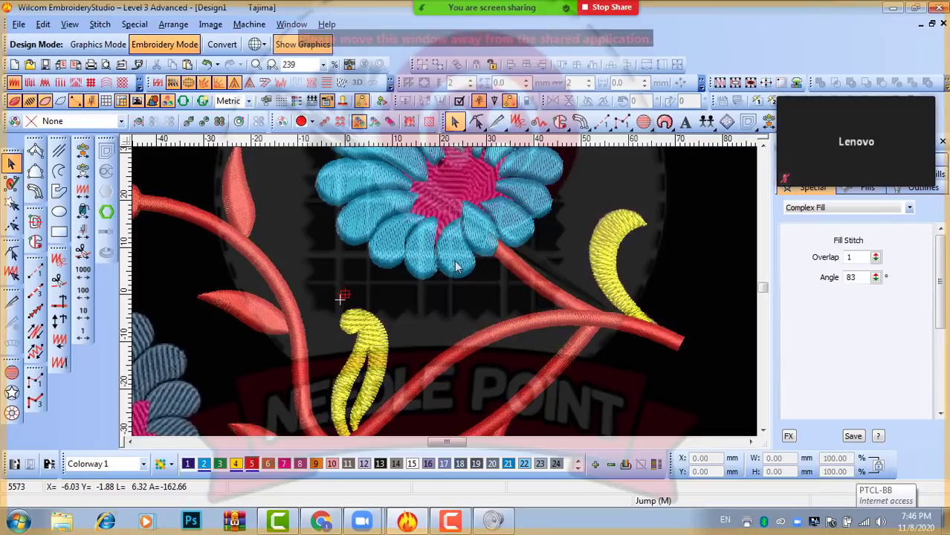
click(457, 263)
scroll(467, 244, up, 1)
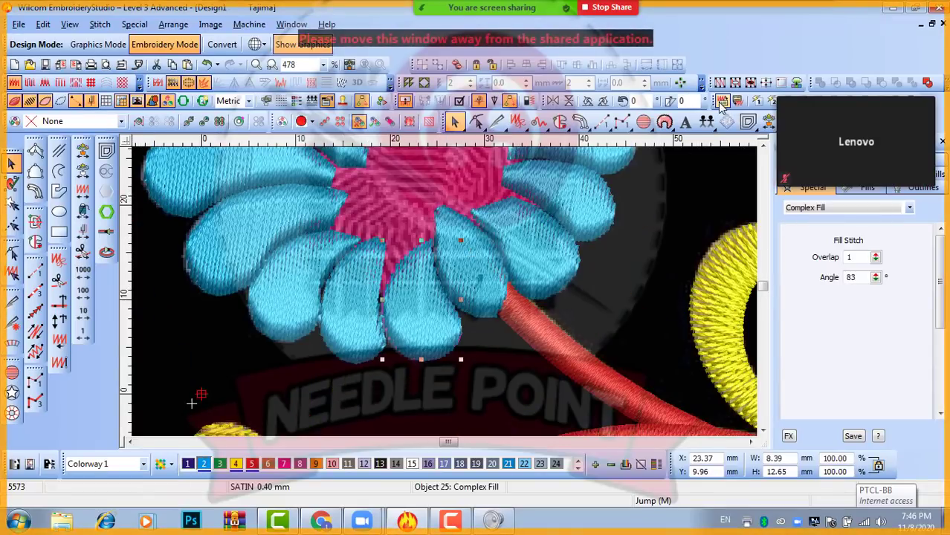
click(869, 190)
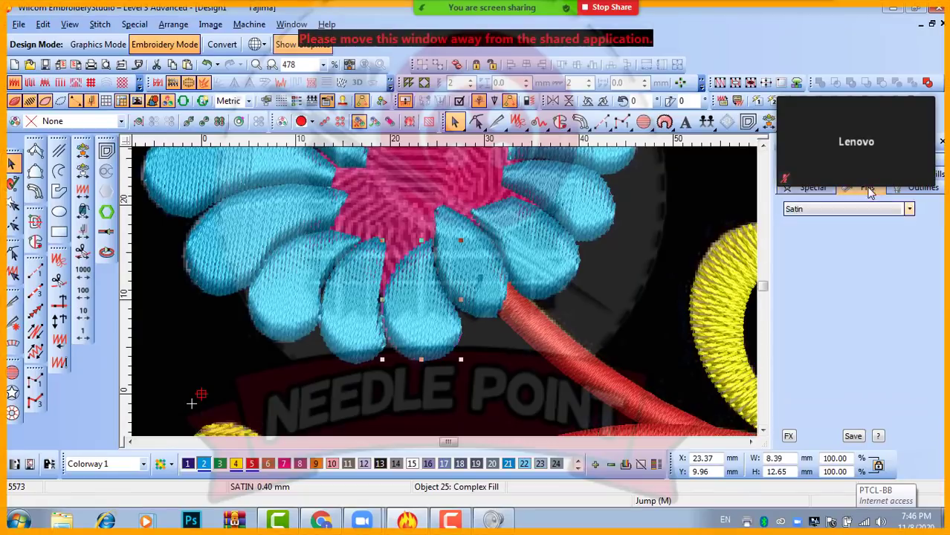
click(847, 210)
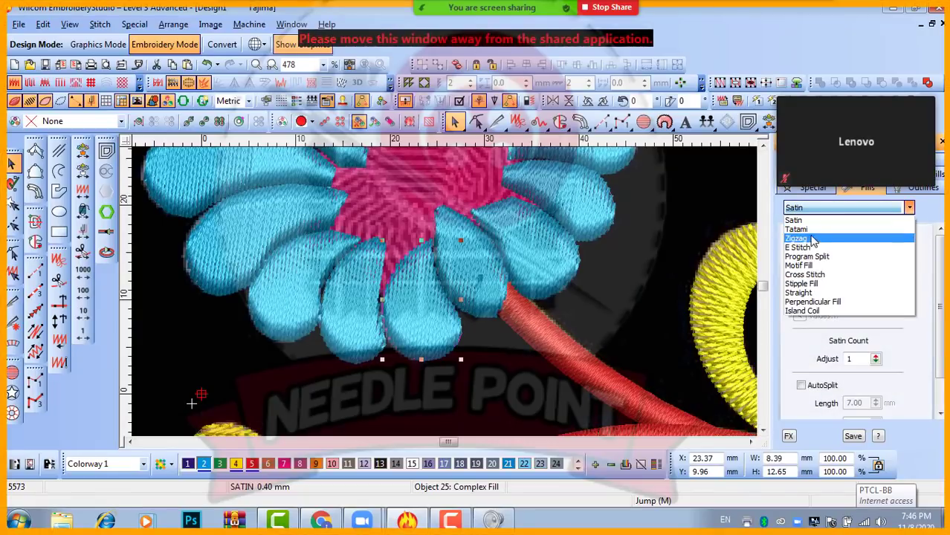
click(817, 230)
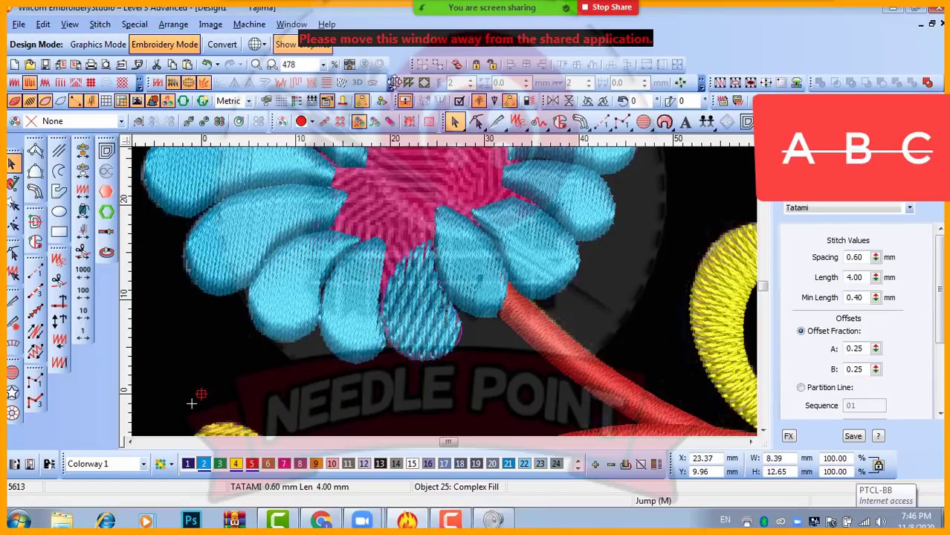
- Undock the Stitch Effects tools and float them over the design beside the upper flower
drag(395, 84, 411, 82)
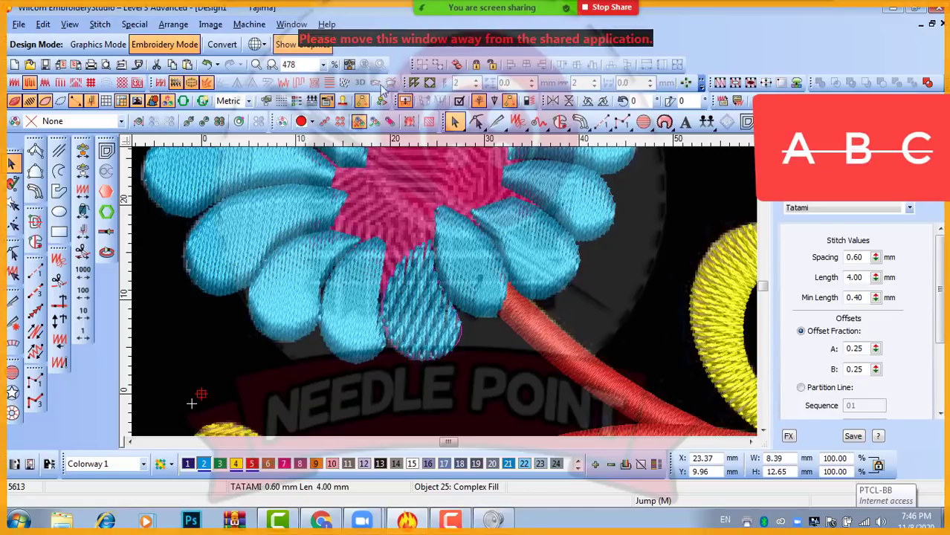
drag(158, 84, 170, 188)
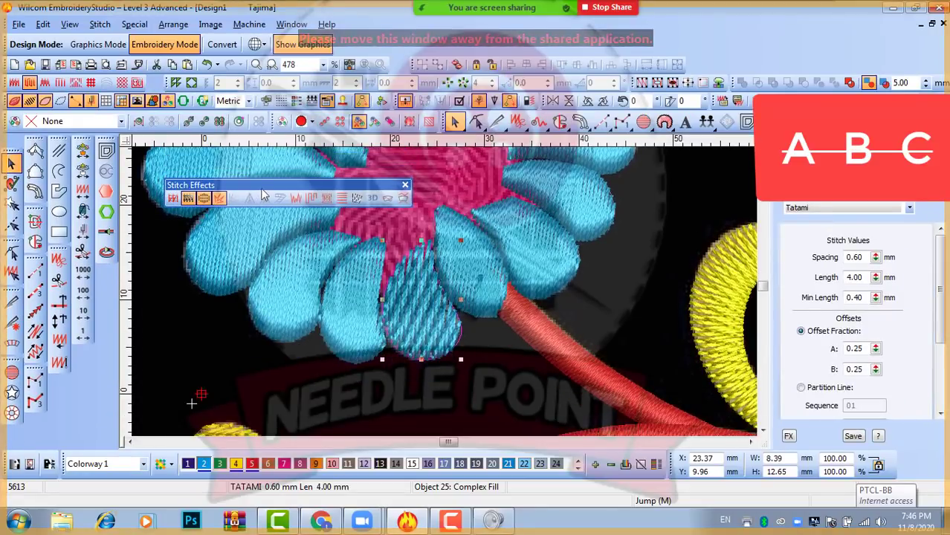
drag(263, 185, 597, 155)
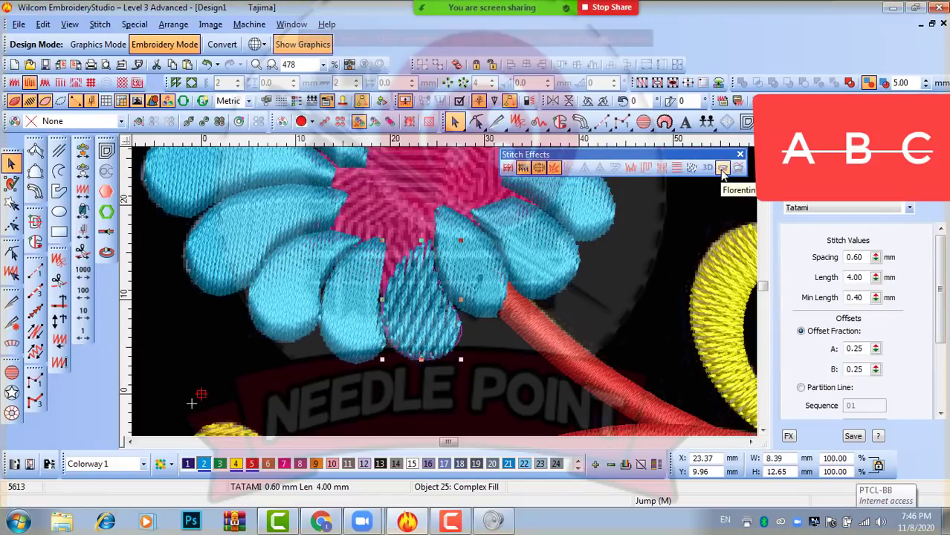
drag(692, 157, 673, 163)
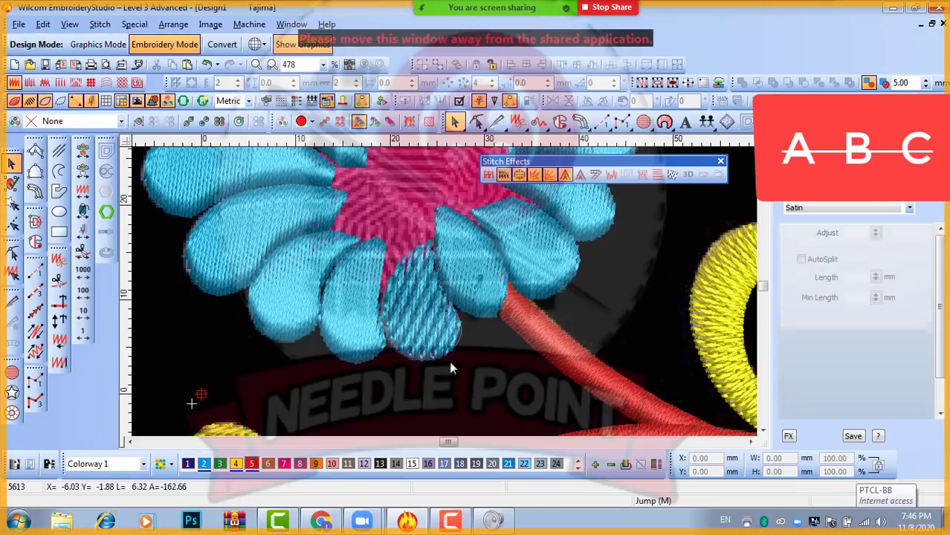
- Reshape the Tatami petal's stitch angle line so that it slopes gently downward to the right
key(h)
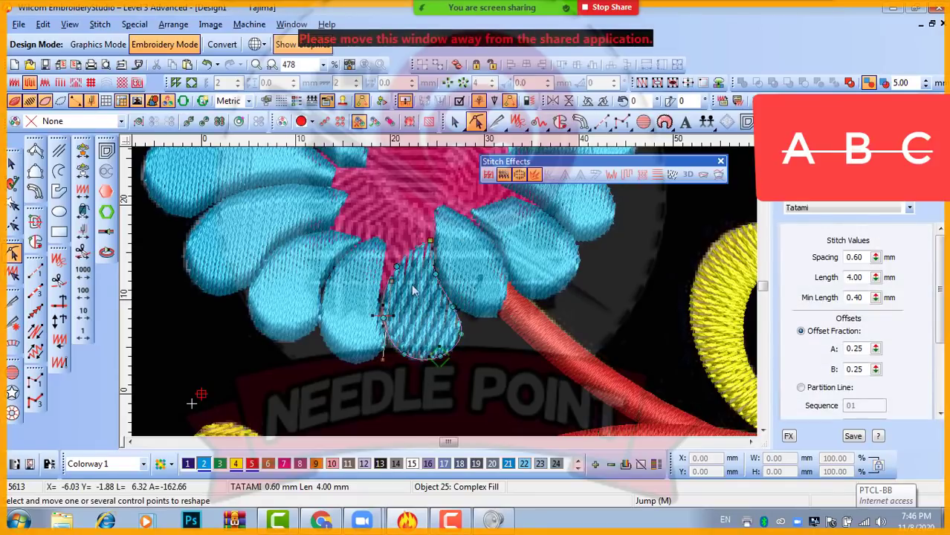
drag(392, 284, 262, 317)
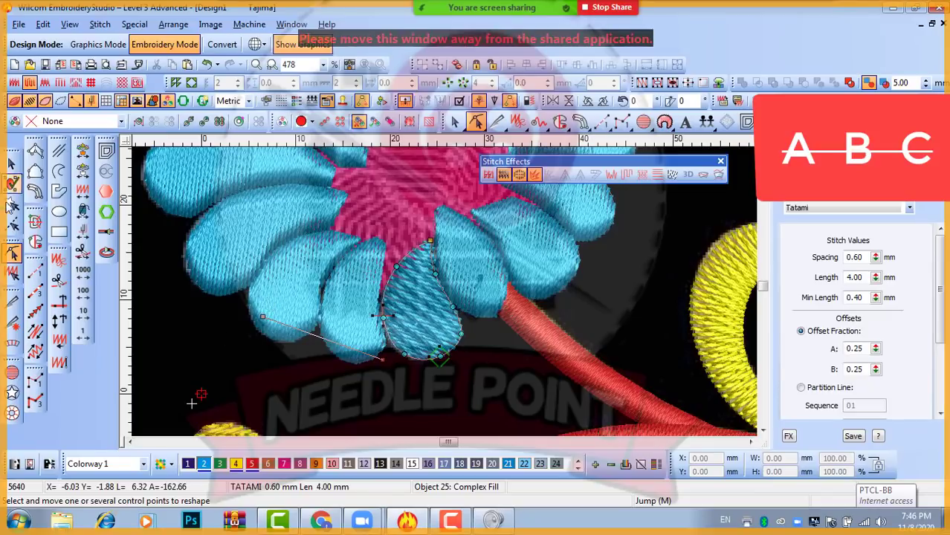
key(Escape)
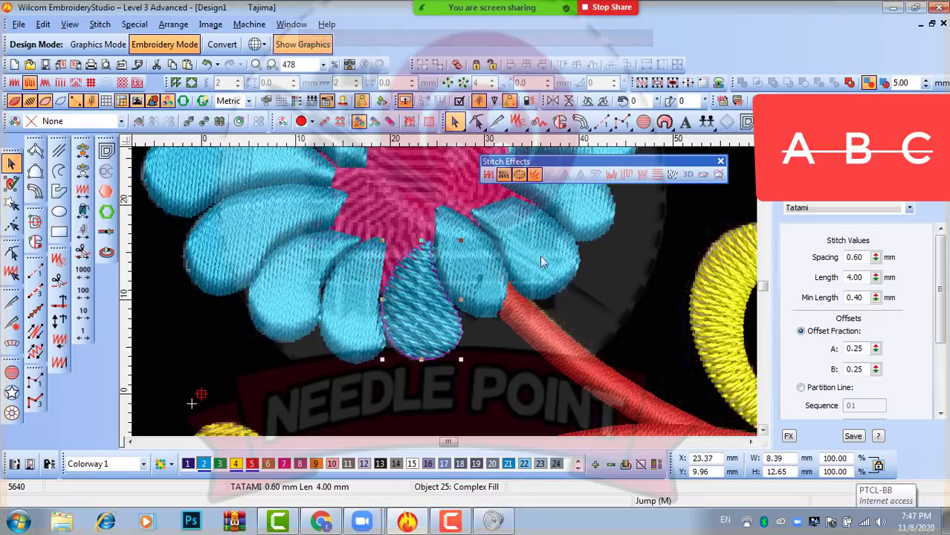
- Apply the Florentine effect to the Tatami petal and bend its guide line into a downward U-shaped curve
click(702, 176)
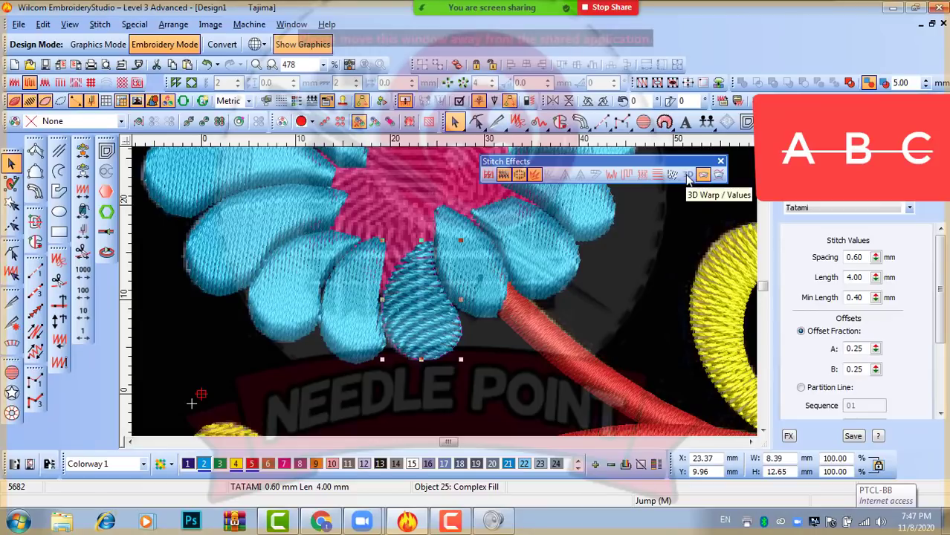
key(h)
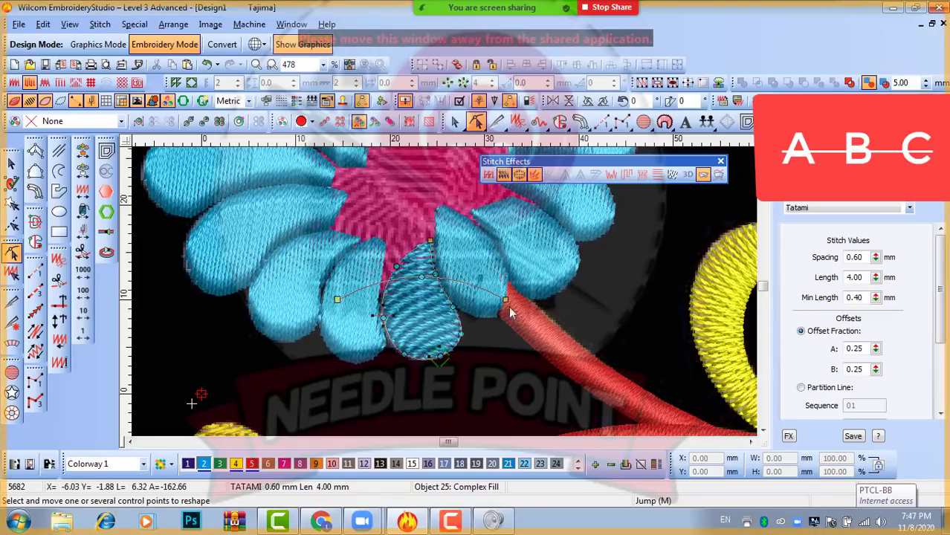
drag(421, 278, 421, 335)
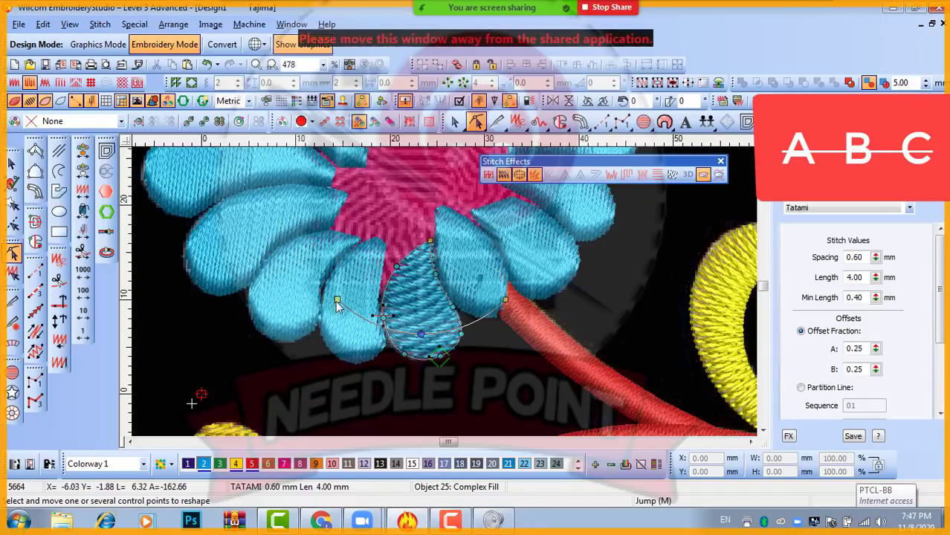
drag(337, 300, 344, 283)
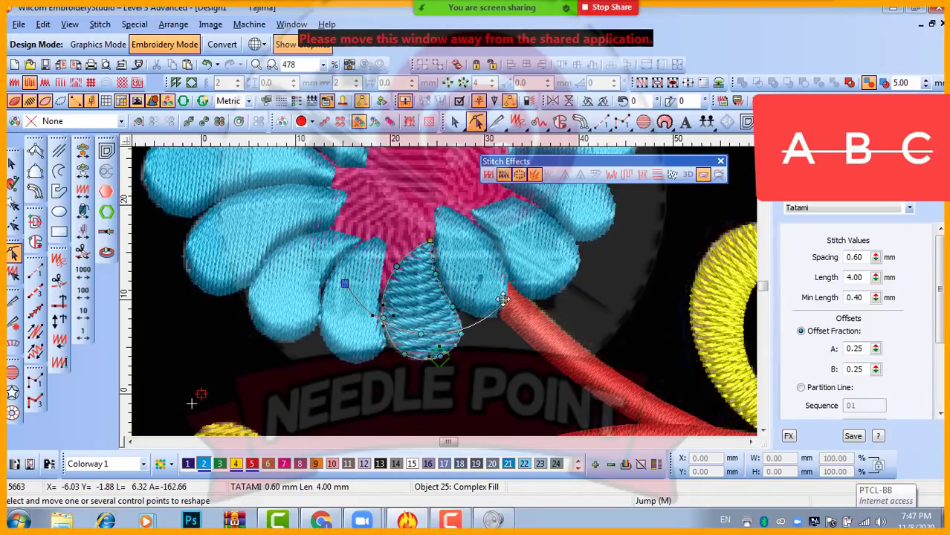
drag(503, 298, 483, 262)
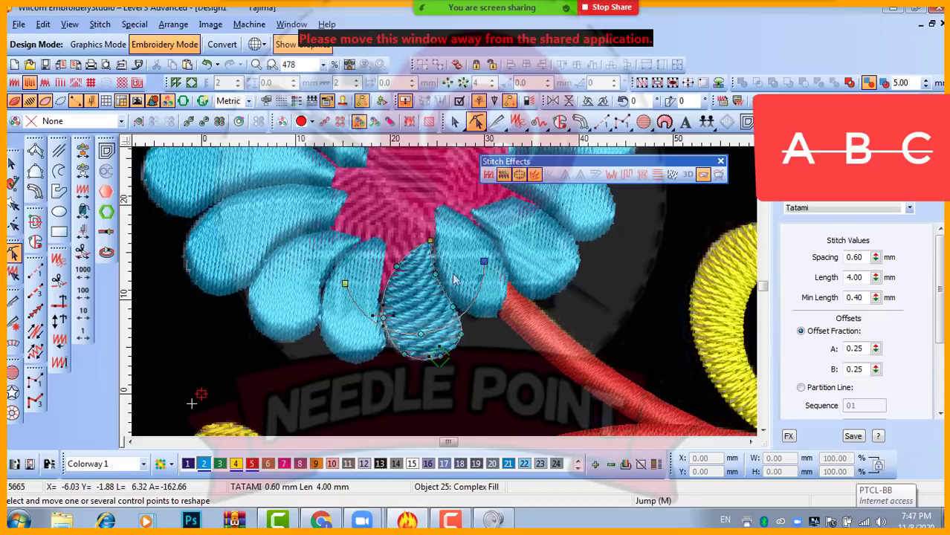
mouse_move(344, 285)
mouse_down()
mouse_move(361, 340)
mouse_move(421, 401)
mouse_move(381, 389)
mouse_move(348, 358)
mouse_move(344, 293)
mouse_up()
scroll(396, 290, down, 2)
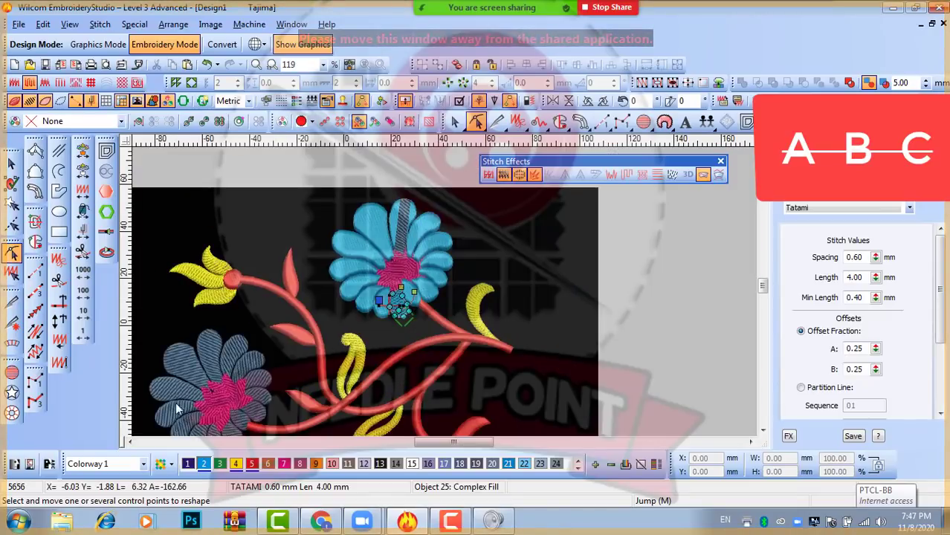
scroll(208, 370, up, 2)
scroll(469, 249, down, 1)
scroll(469, 282, down, 1)
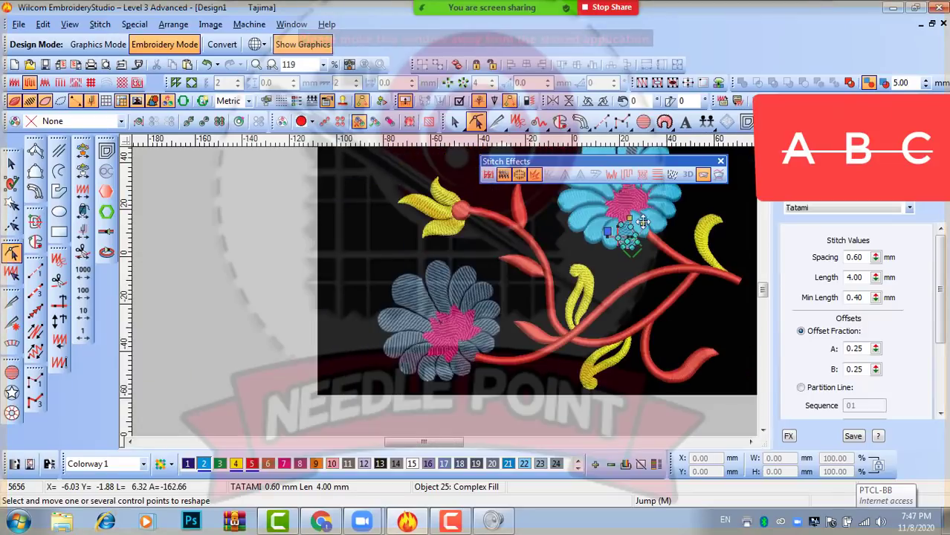
scroll(636, 225, up, 2)
- Copy the Florentine Tatami petal's stitch properties to all other petals of the upper flower and clear the selection
click(12, 162)
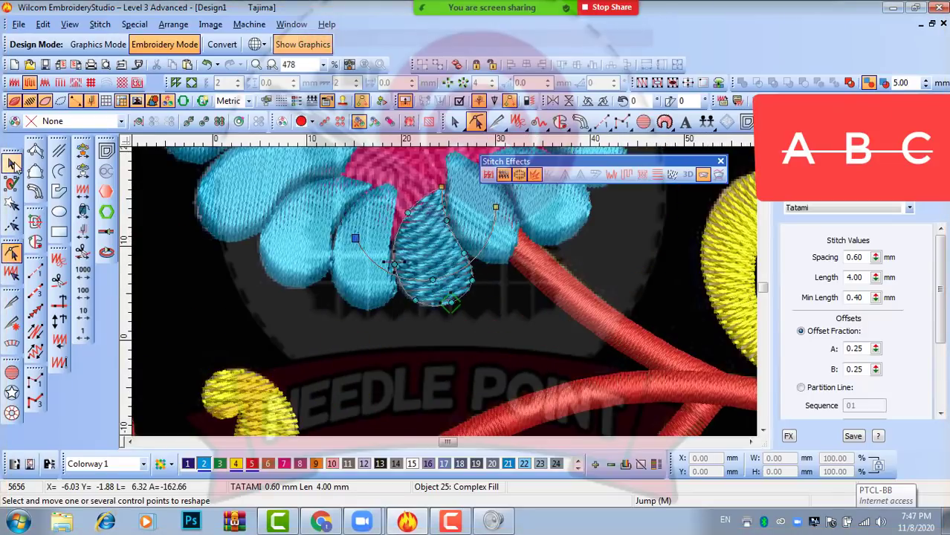
click(359, 261)
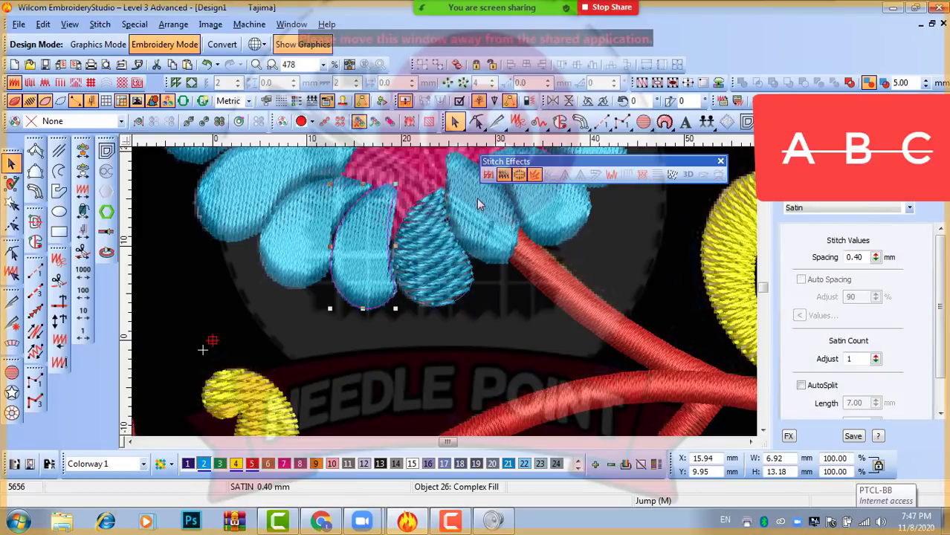
click(431, 269)
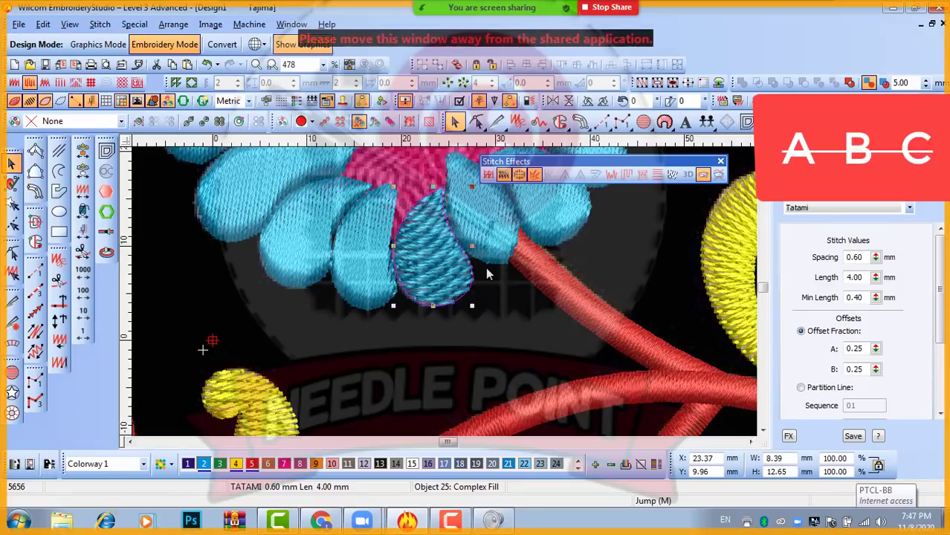
click(349, 248)
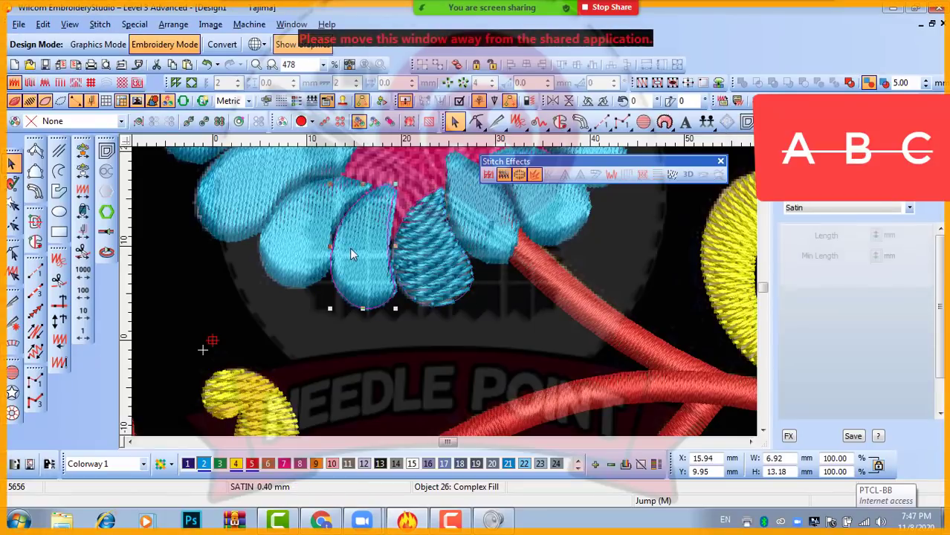
click(483, 203)
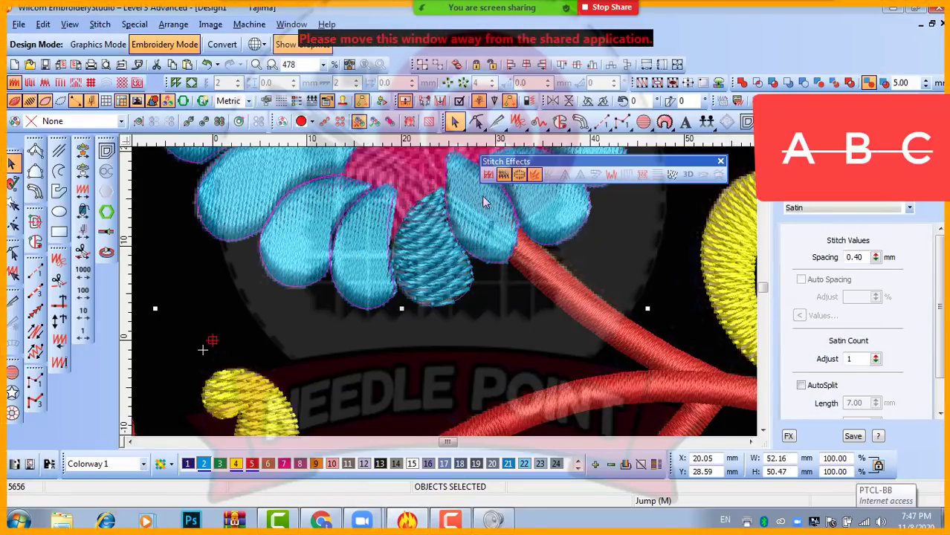
click(737, 101)
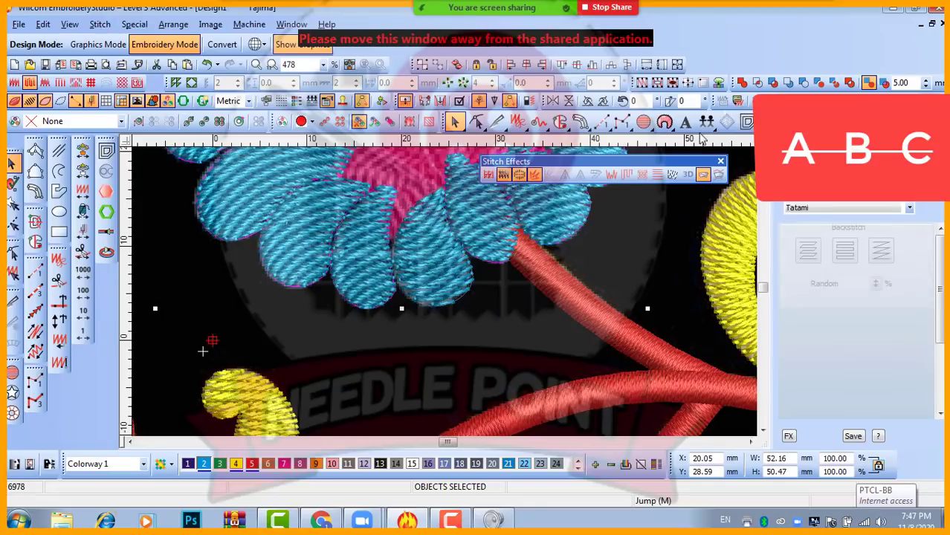
scroll(428, 298, down, 2)
scroll(399, 257, up, 2)
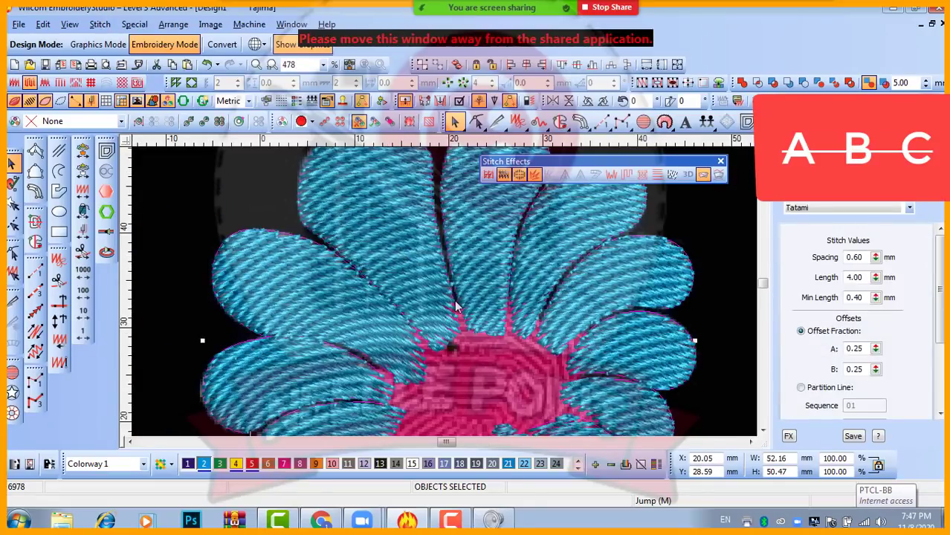
scroll(457, 307, down, 1)
click(652, 290)
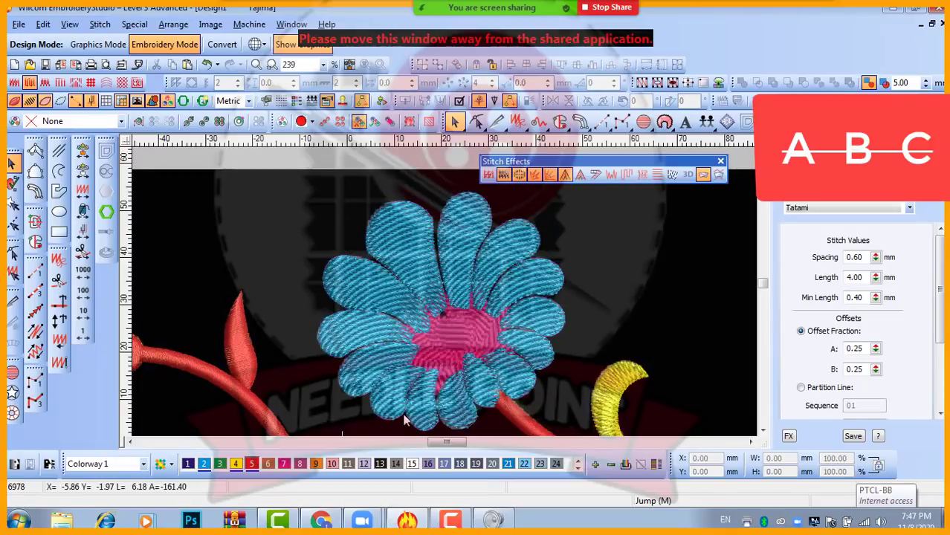
- Examine the stitching of the small petals along the upper flower's lower edge up close
scroll(472, 414, up, 2)
scroll(440, 282, down, 2)
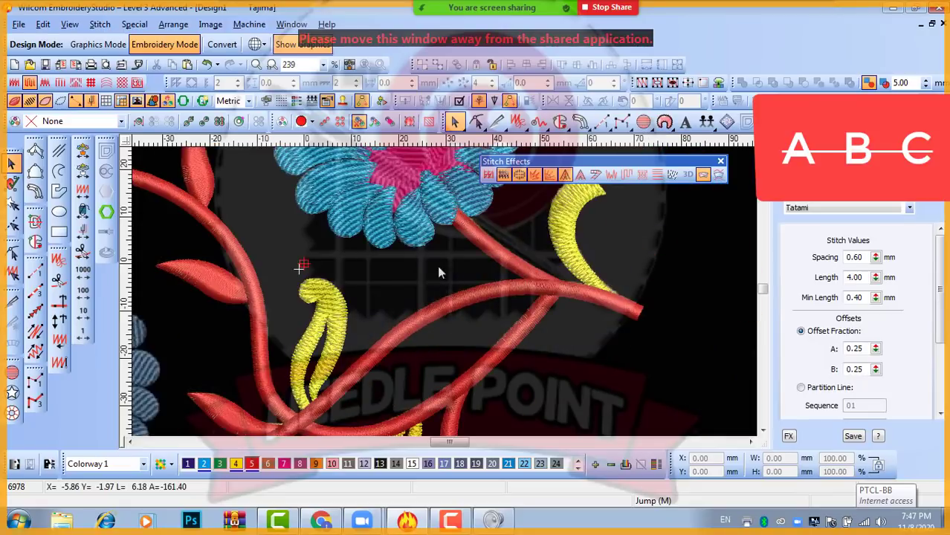
scroll(434, 210, up, 1)
click(409, 331)
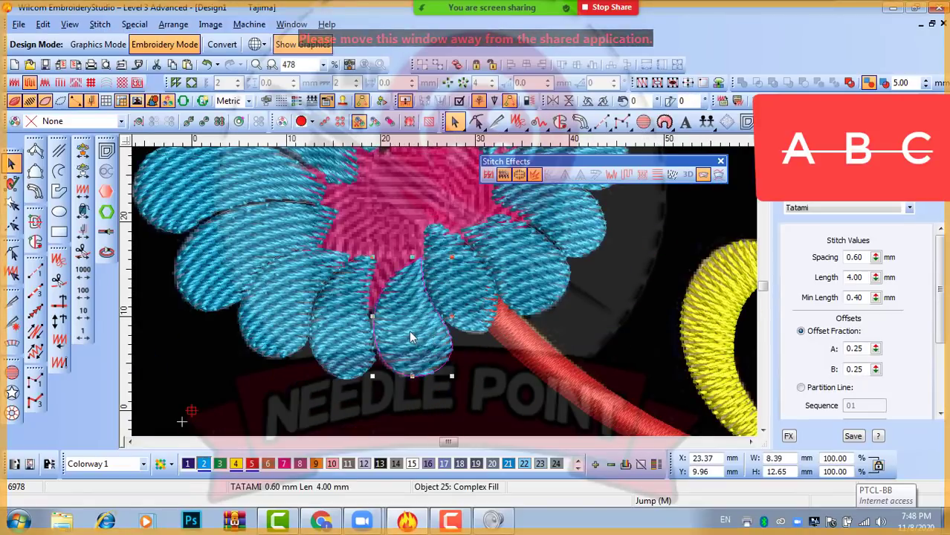
click(449, 297)
click(486, 368)
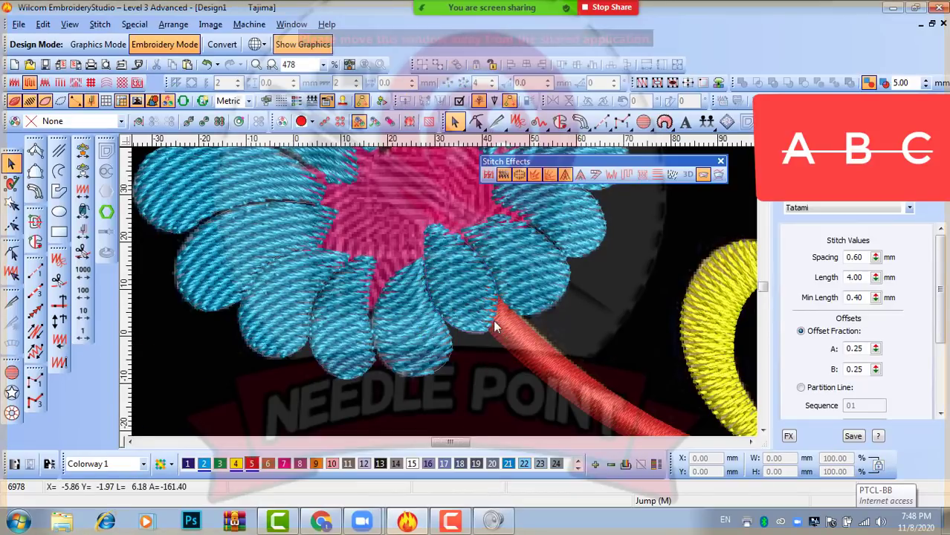
scroll(493, 319, down, 1)
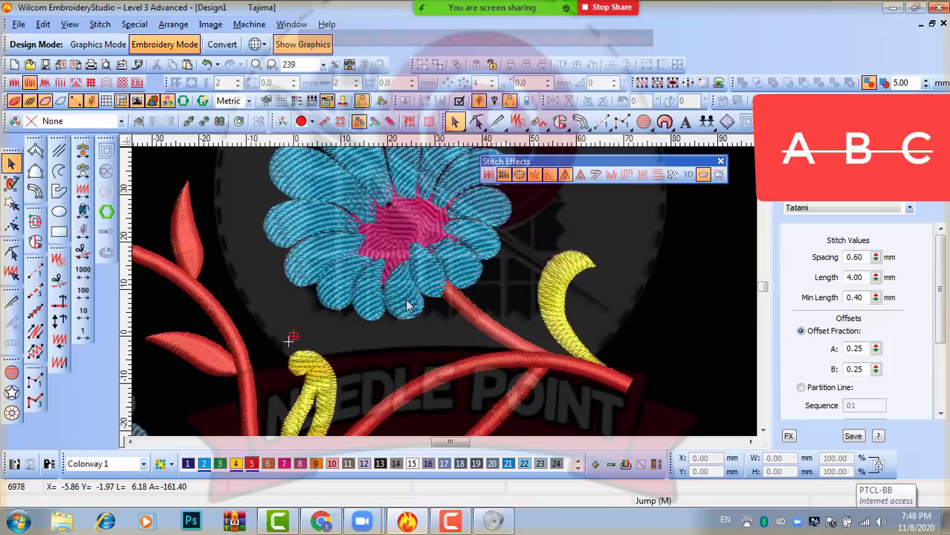
- Select all Cyan thread objects with Select By Color and clear the selection
click(44, 25)
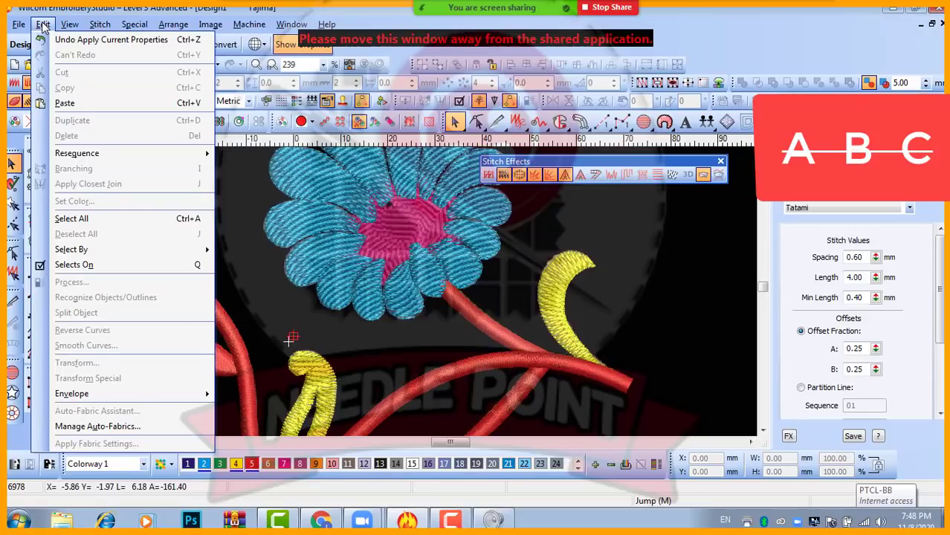
mouse_move(109, 251)
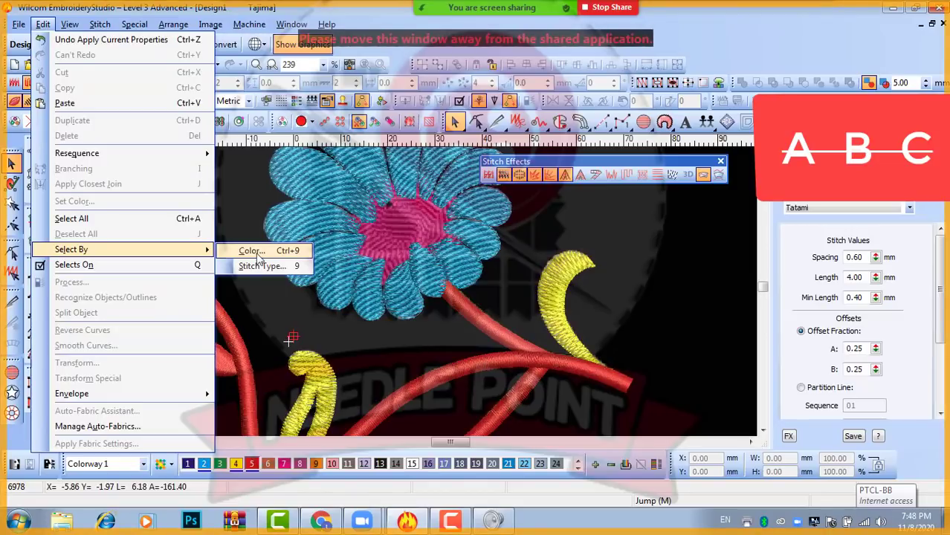
click(255, 252)
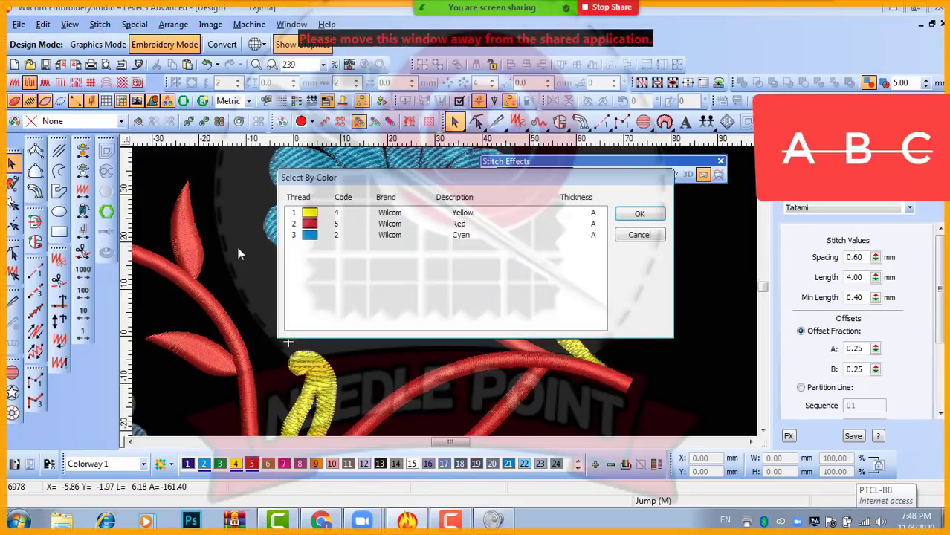
drag(381, 182, 434, 175)
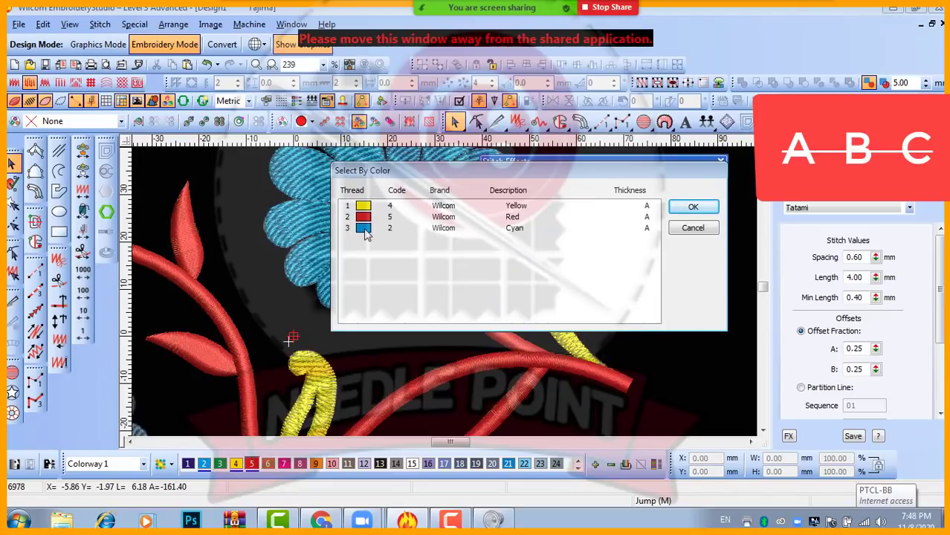
click(365, 231)
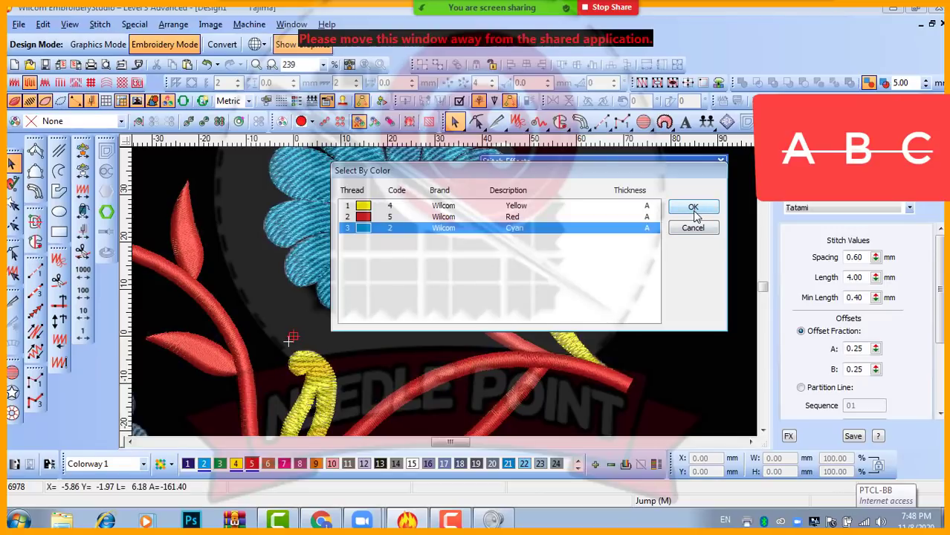
ctrl+click(366, 208)
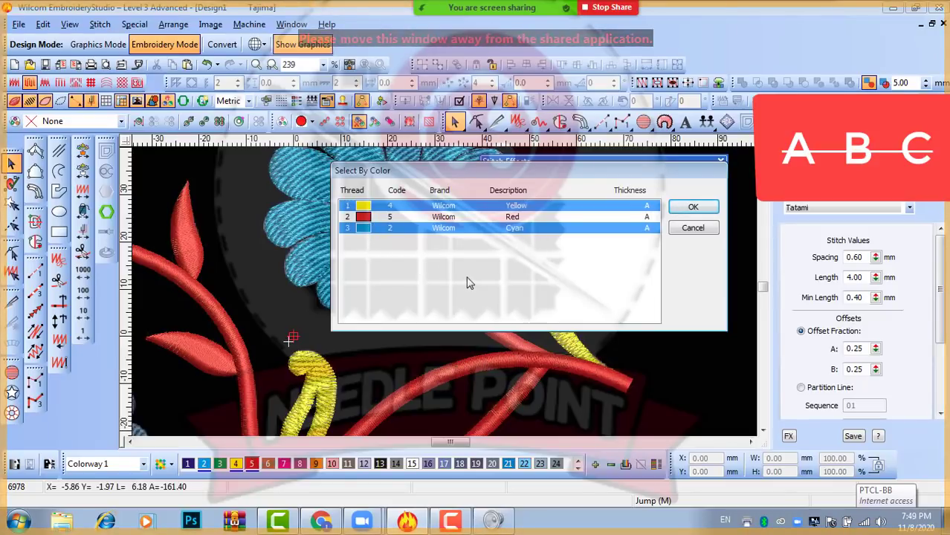
click(364, 231)
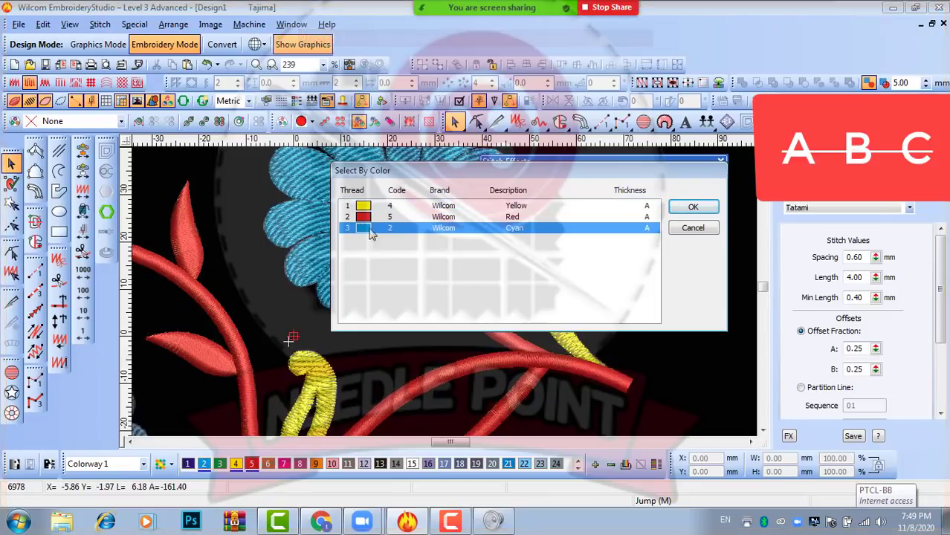
click(693, 207)
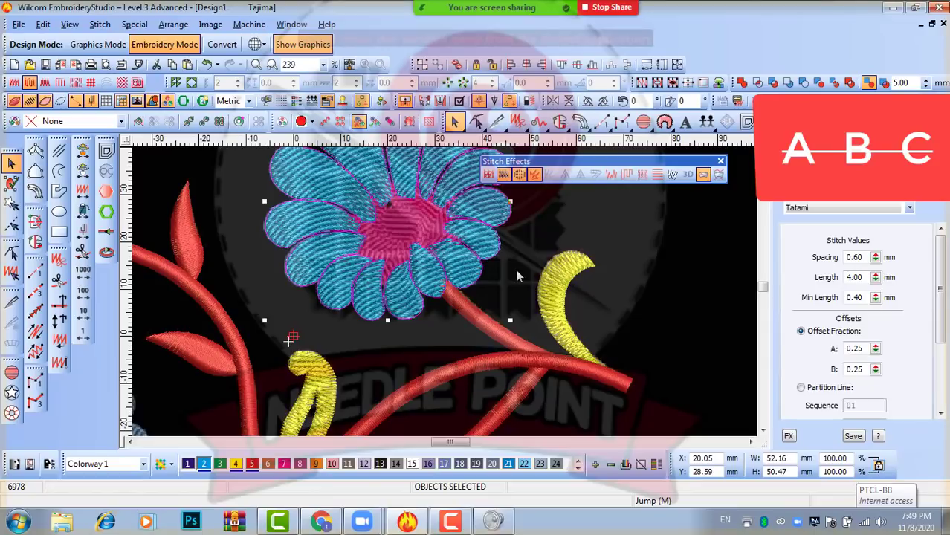
scroll(522, 273, down, 2)
click(557, 284)
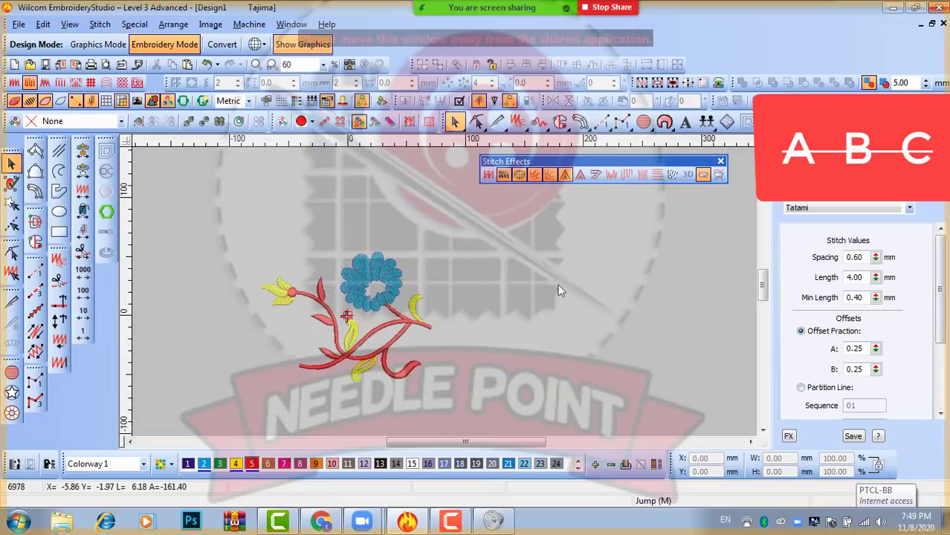
- Cancel Select By Stitch Type, reselect the Cyan petals by thread color, inspect them and deselect them
key(ctrl+alt+s)
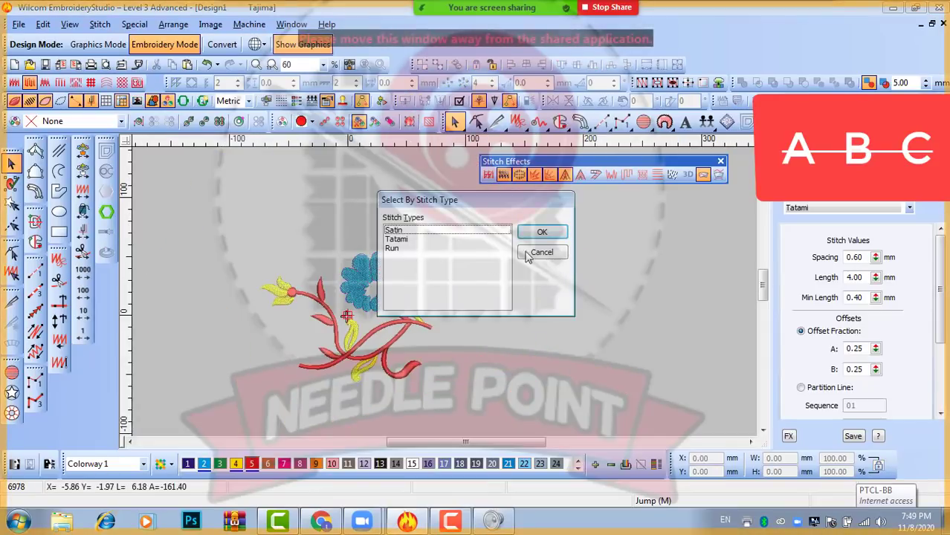
click(541, 250)
click(44, 24)
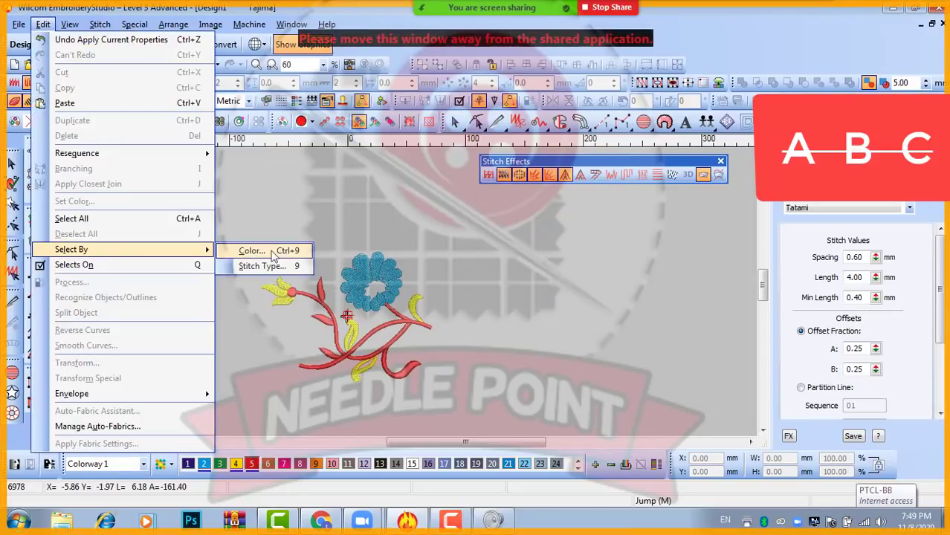
click(283, 252)
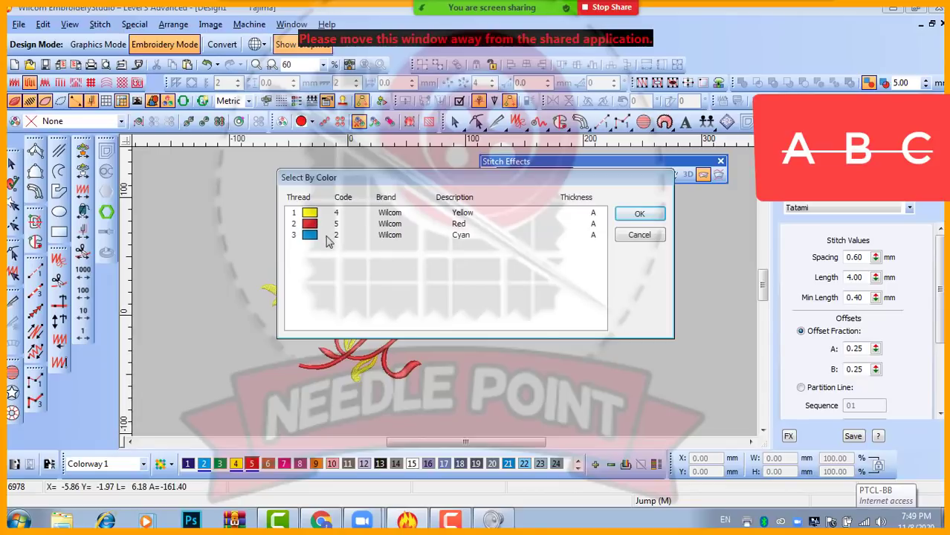
click(310, 237)
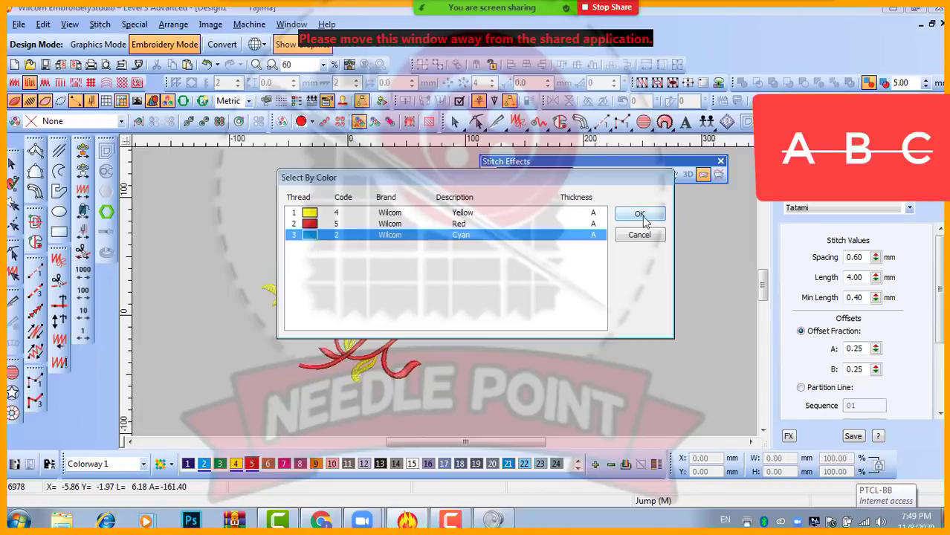
click(640, 214)
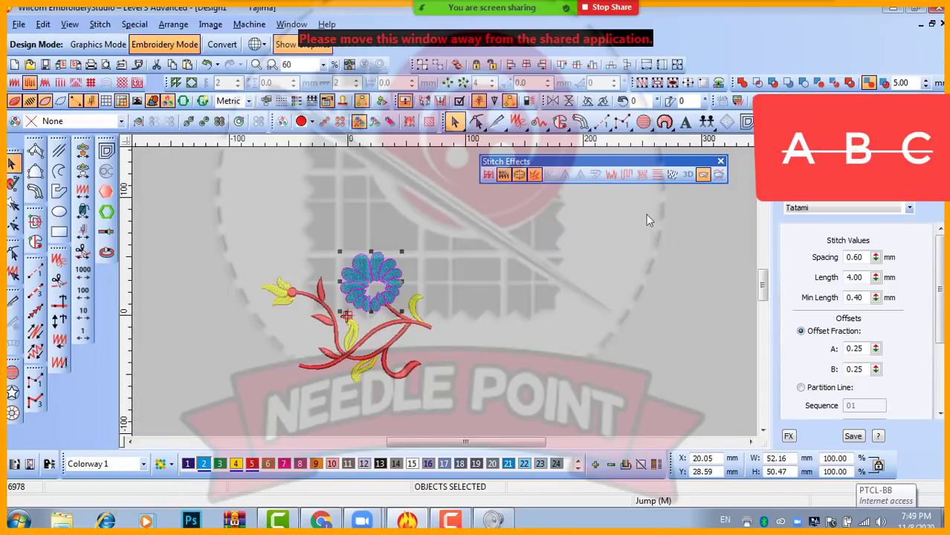
scroll(375, 297, up, 3)
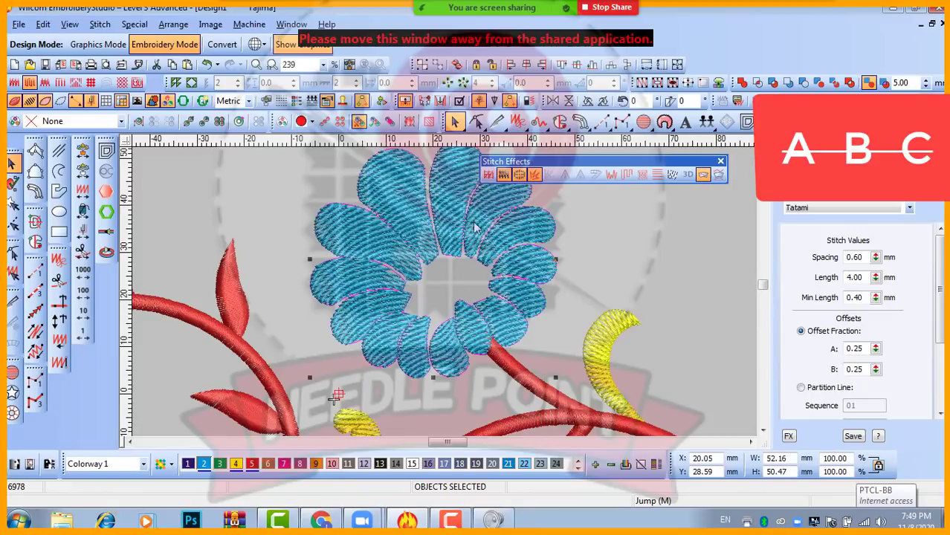
scroll(435, 298, down, 3)
scroll(455, 295, up, 2)
scroll(439, 301, down, 1)
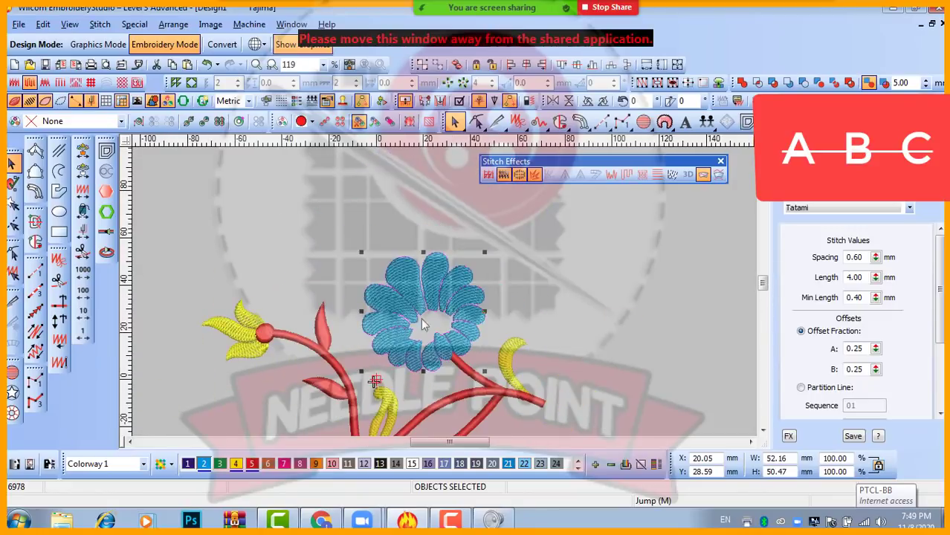
click(601, 315)
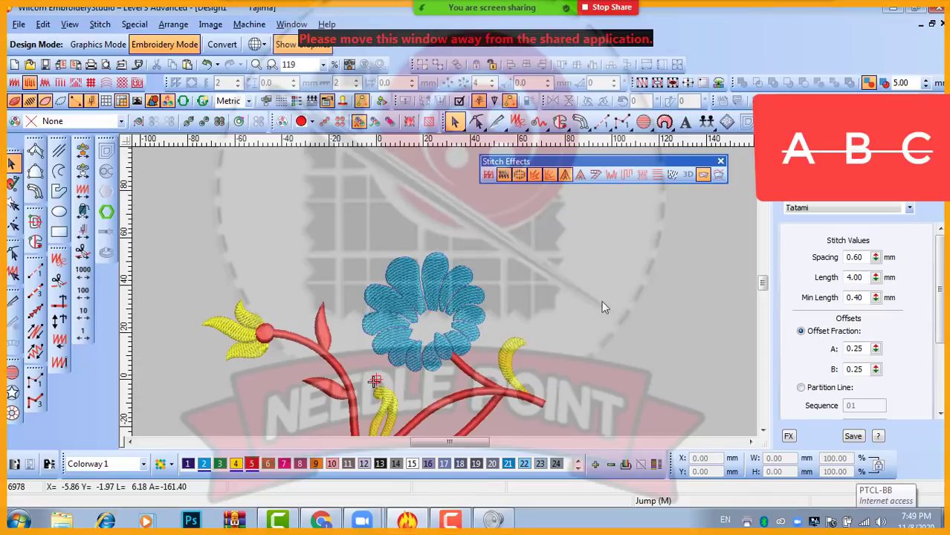
- Select all Red thread objects with Select By Color and display only those objects
click(42, 25)
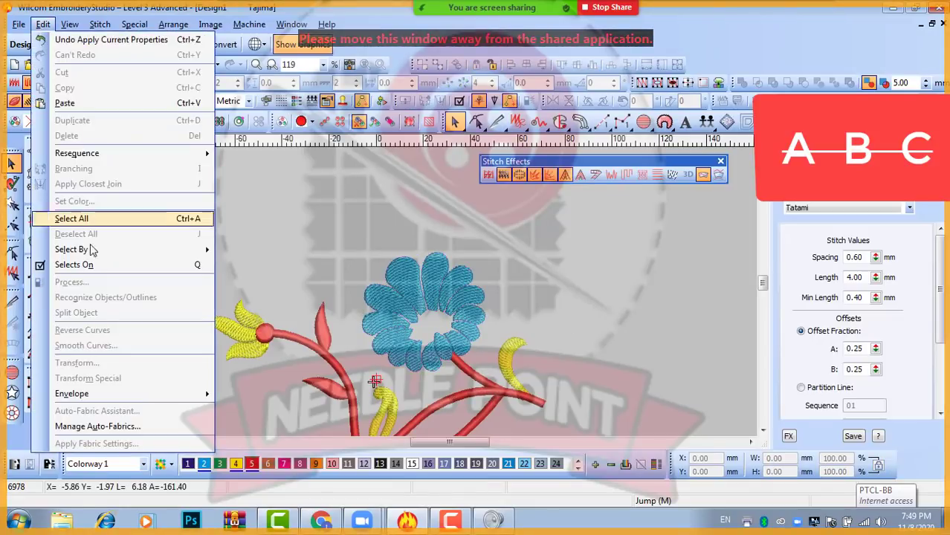
mouse_move(95, 252)
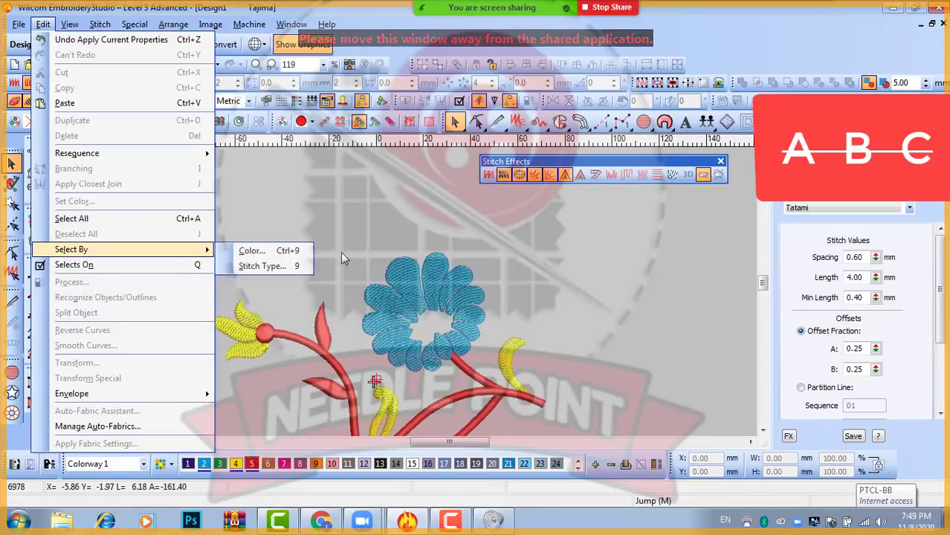
click(277, 255)
click(314, 225)
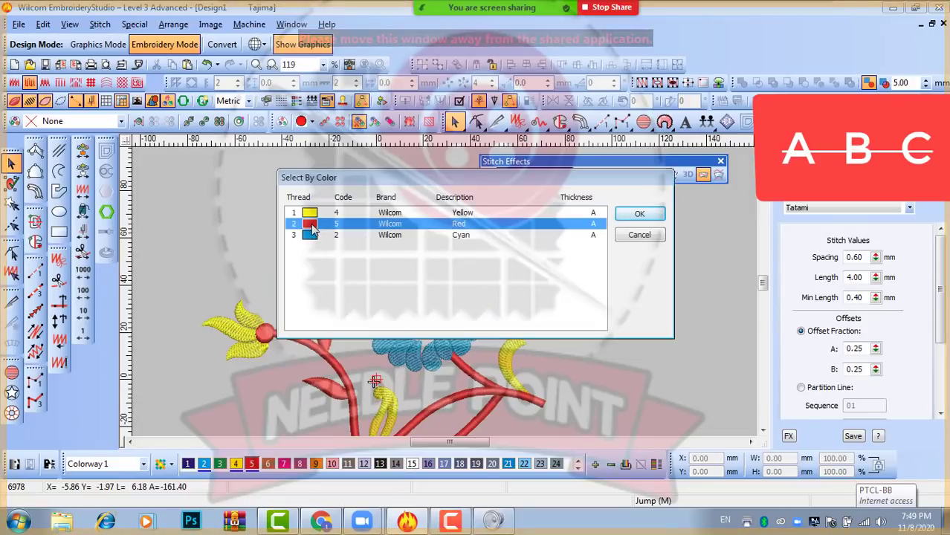
click(638, 215)
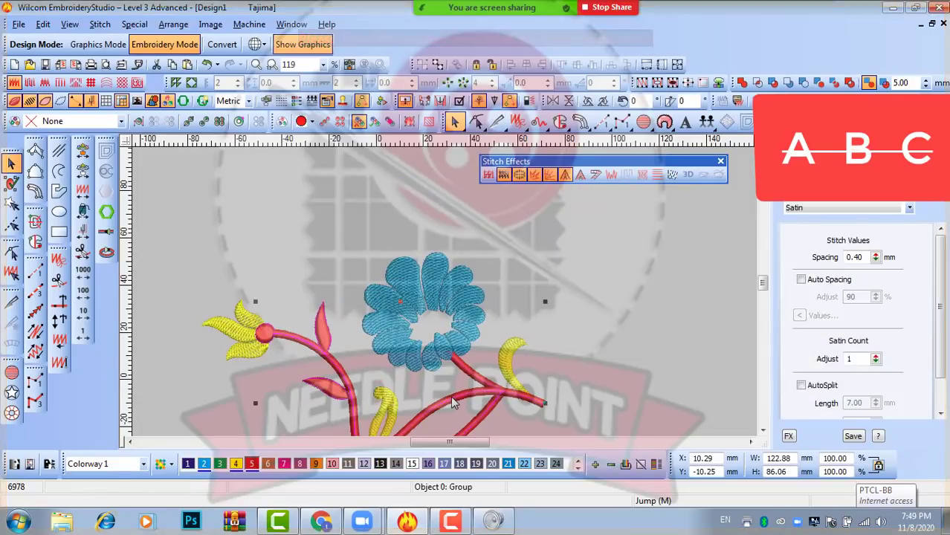
key(shift+s)
scroll(547, 399, down, 2)
scroll(406, 291, up, 2)
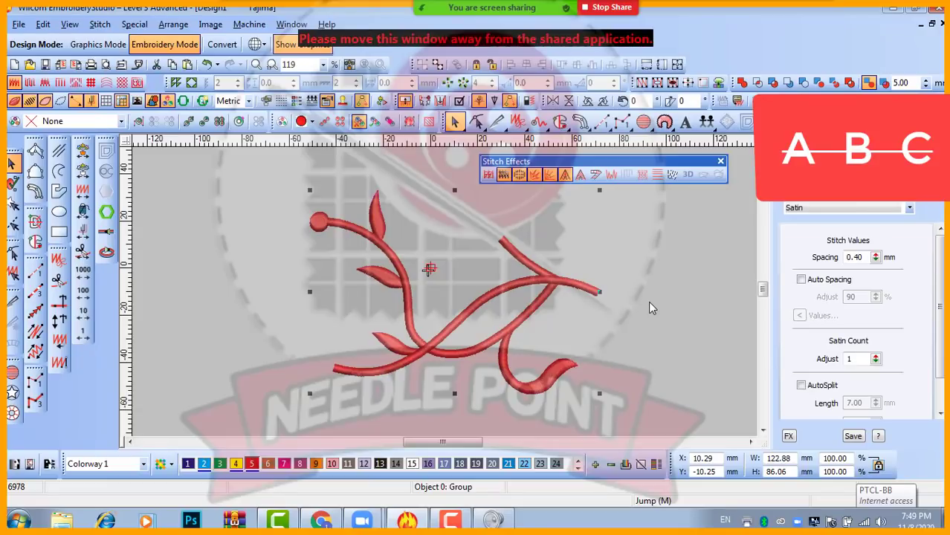
- Select the curled red Fusion Fill shape below the stem apart from its group and display only that shape
click(669, 315)
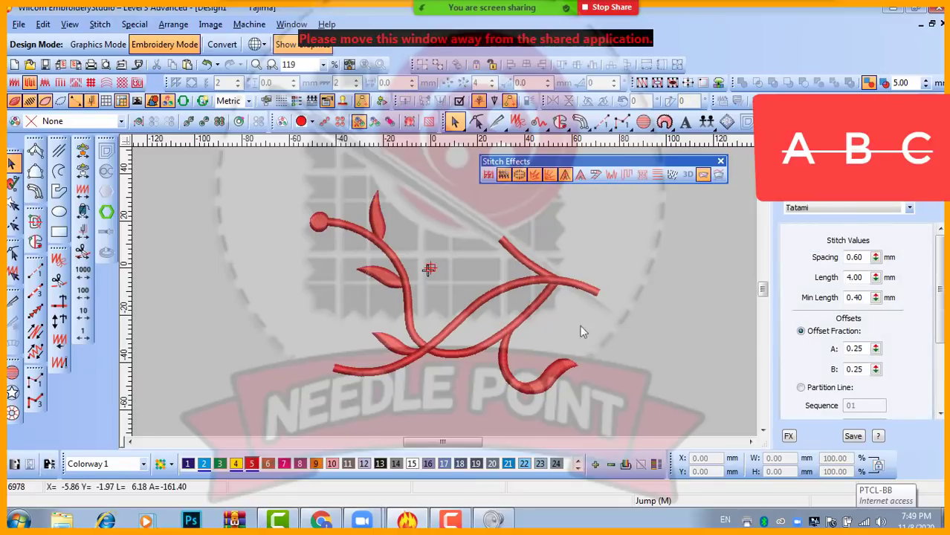
click(570, 366)
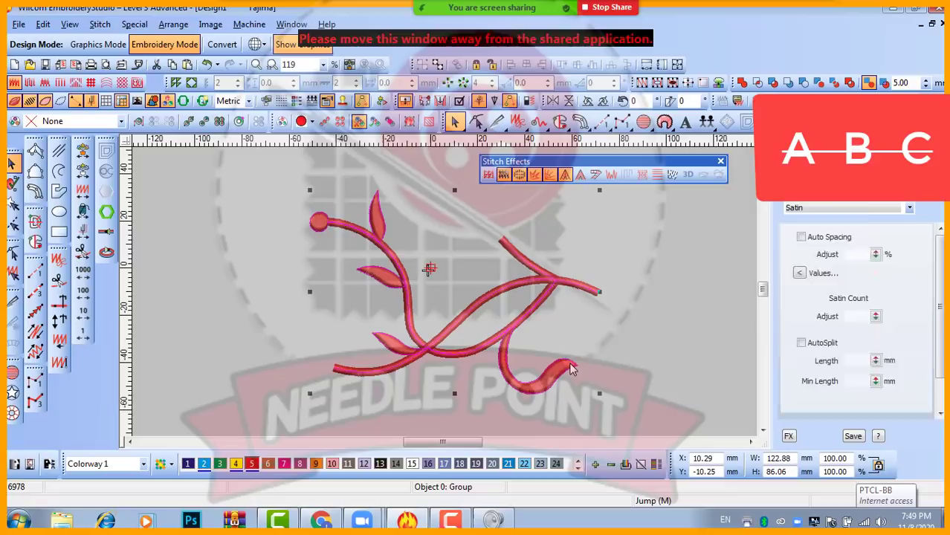
click(644, 326)
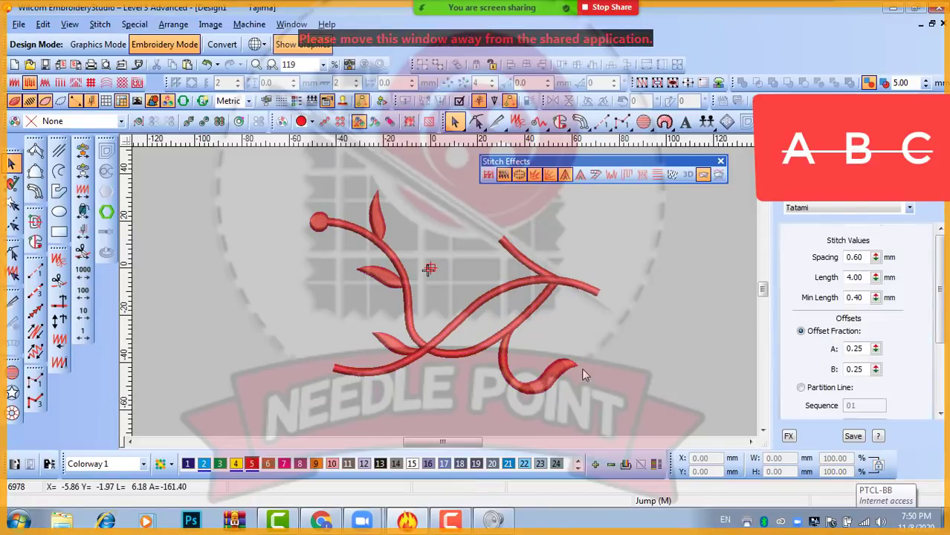
click(579, 367)
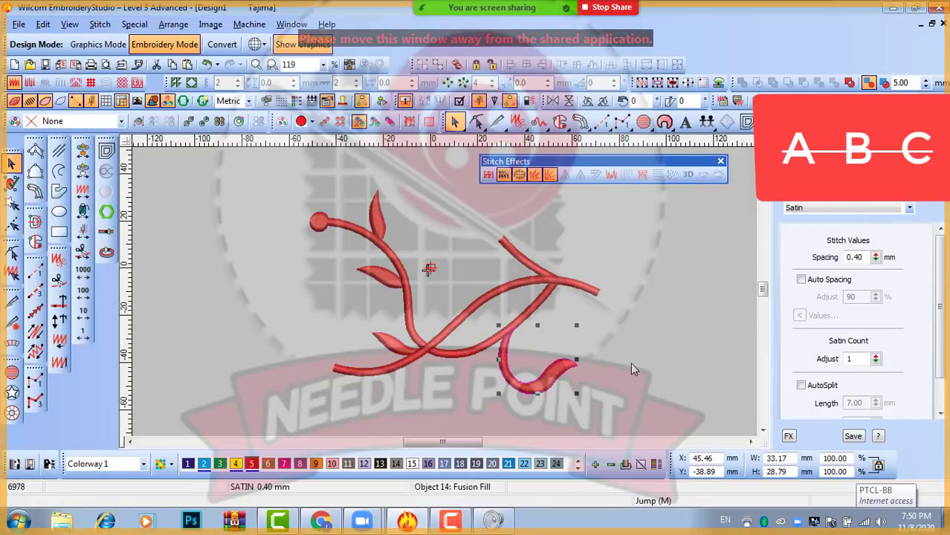
key(shift+s)
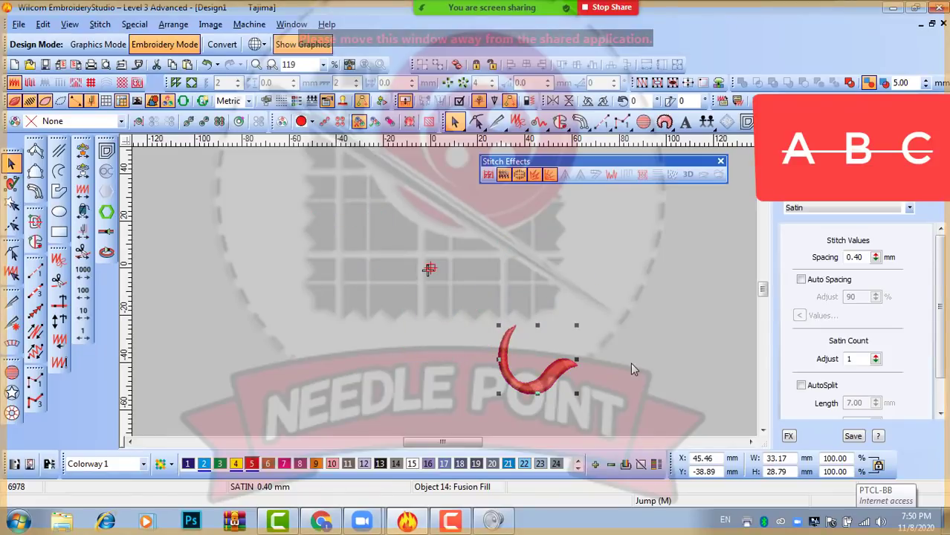
scroll(527, 367, up, 3)
scroll(443, 292, down, 3)
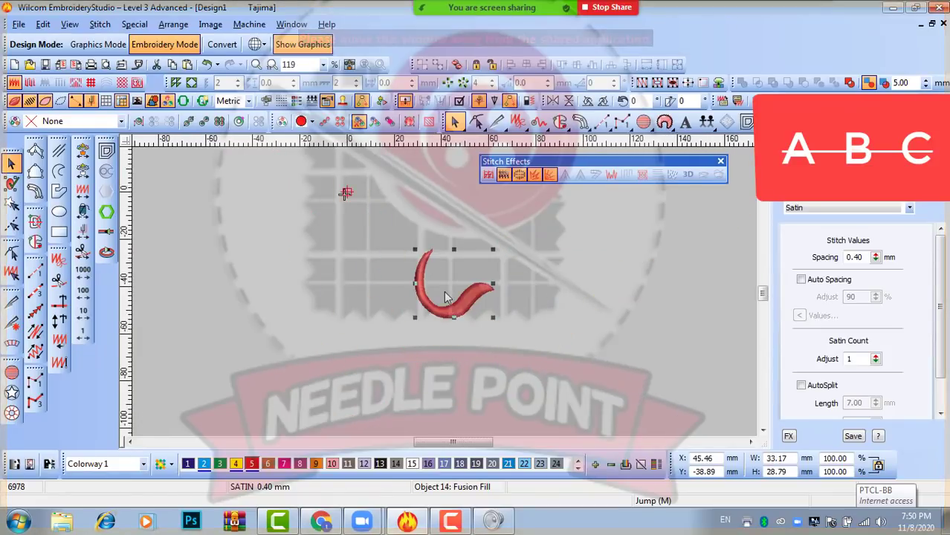
- Reselect the isolated curled red shape, display the whole design again and clear the selection
click(609, 264)
scroll(460, 321, up, 1)
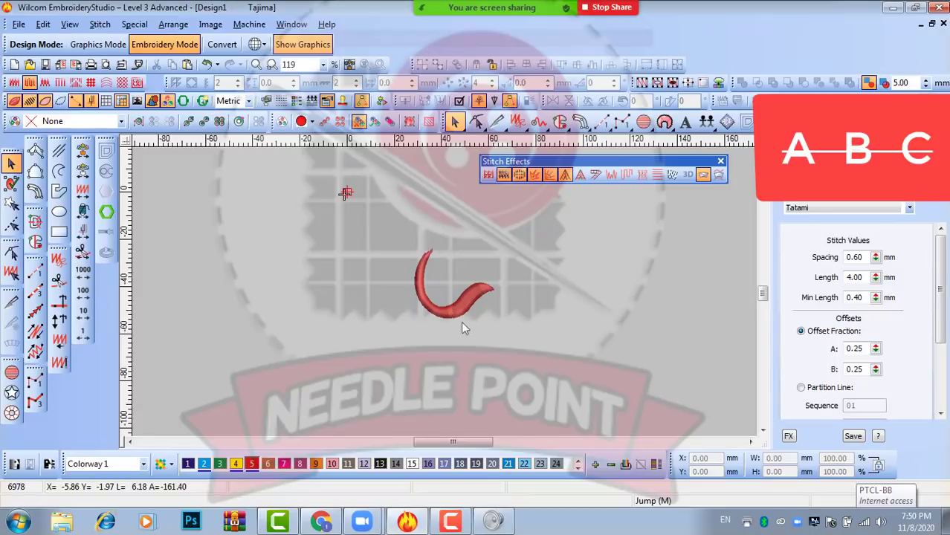
click(444, 297)
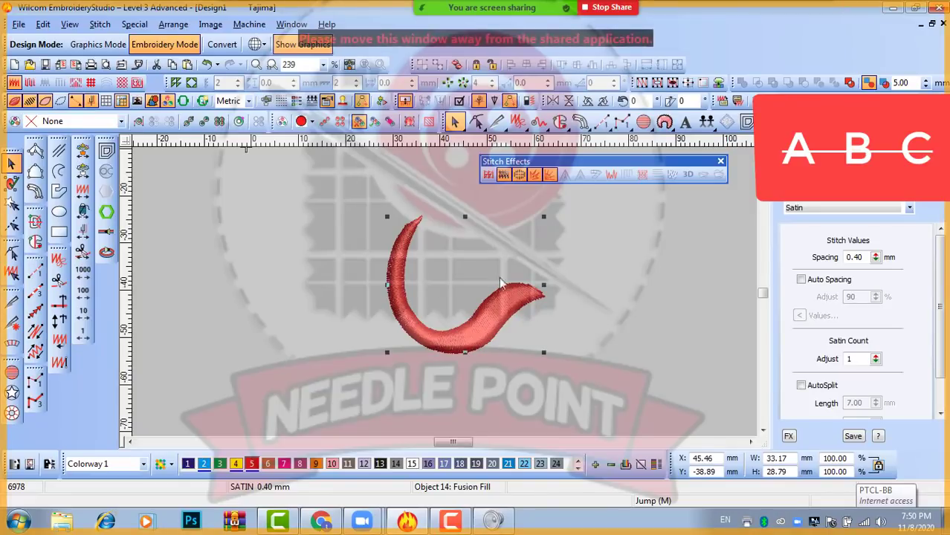
click(644, 332)
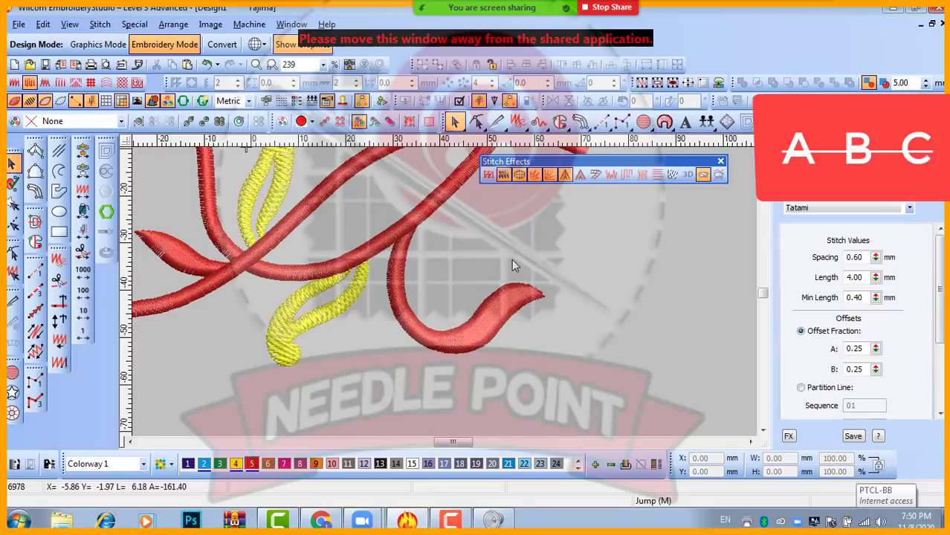
- Select a single petal at the top of the blue flower and clear the selection
scroll(443, 290, down, 5)
scroll(416, 239, up, 7)
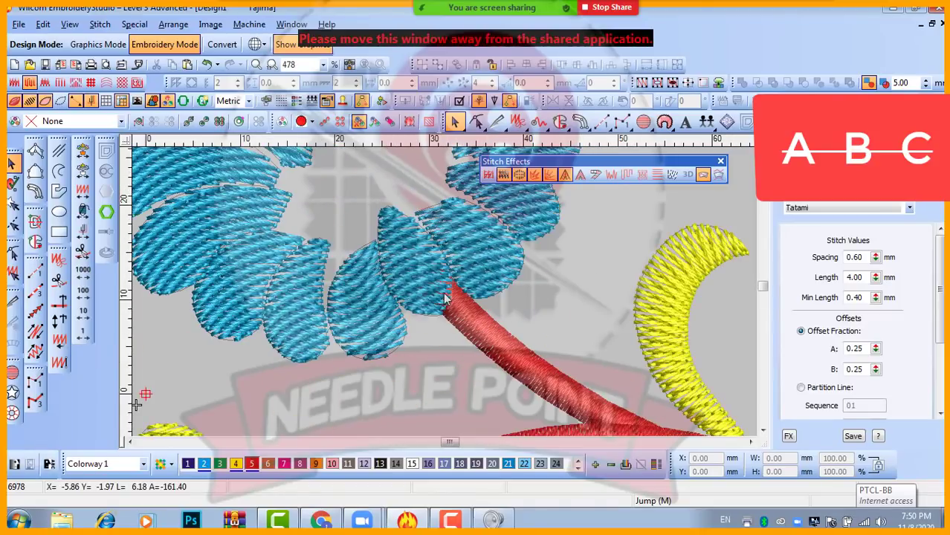
scroll(411, 301, down, 5)
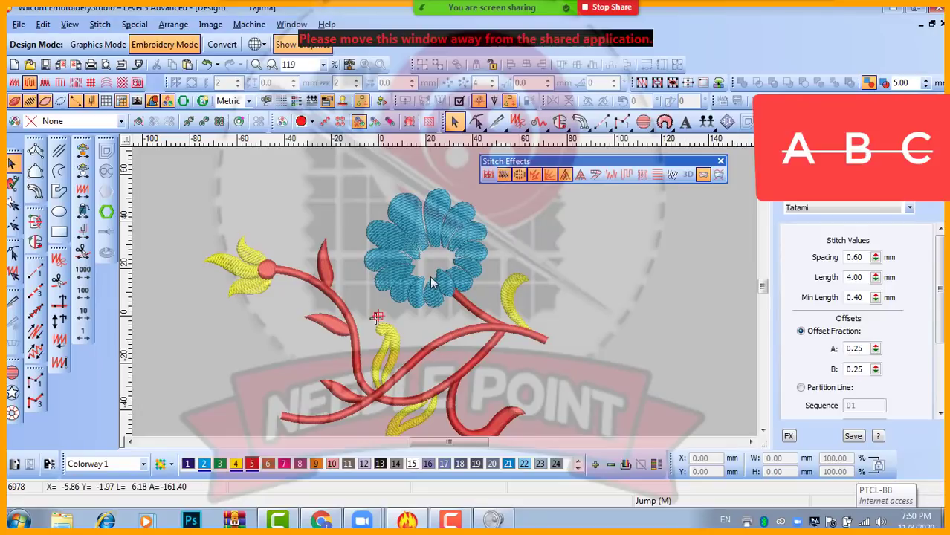
click(437, 217)
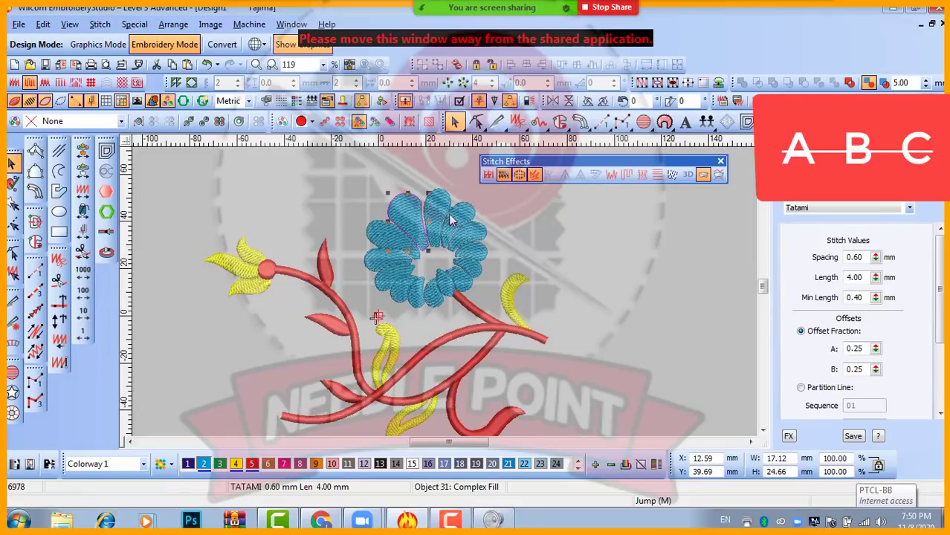
key(Escape)
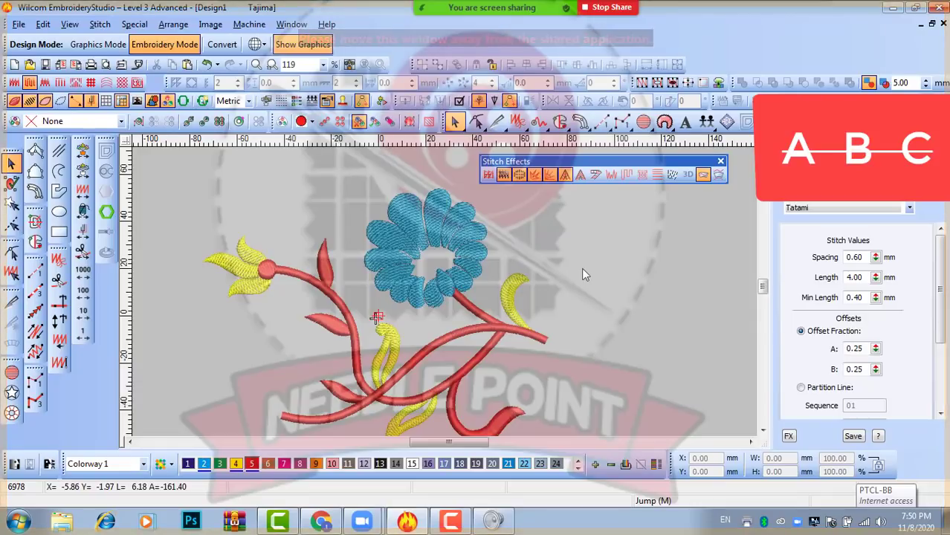
- Select all Cyan objects by thread color, display only those petals, group them and clear the selection
key(alt+e)
key(b)
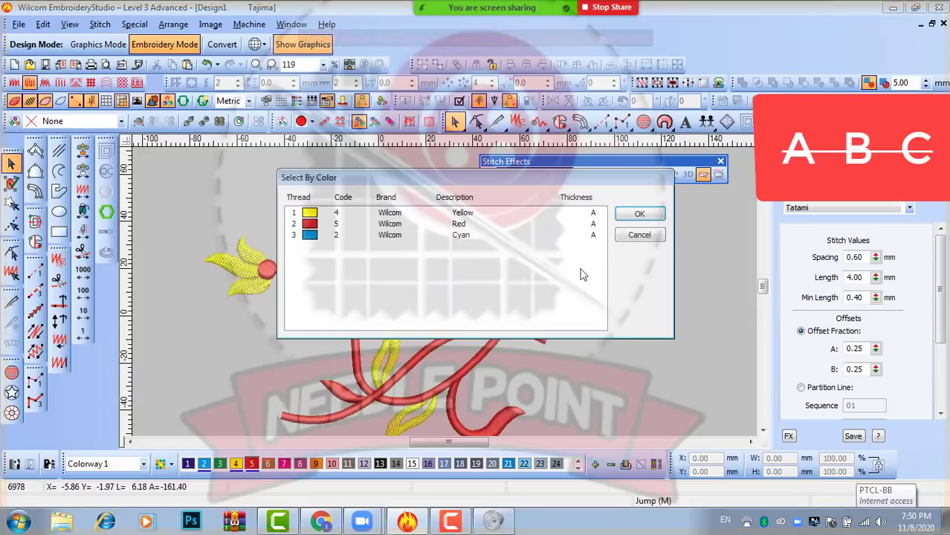
click(308, 234)
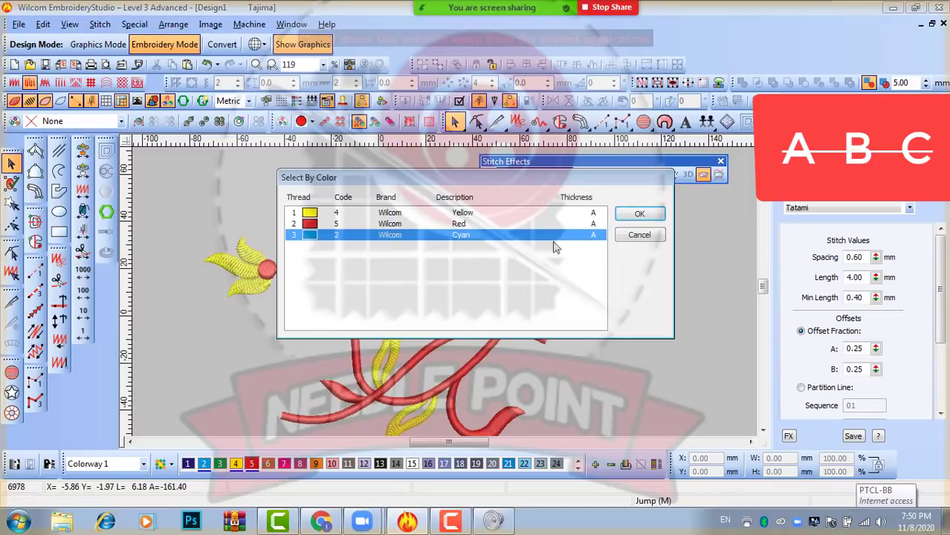
click(638, 214)
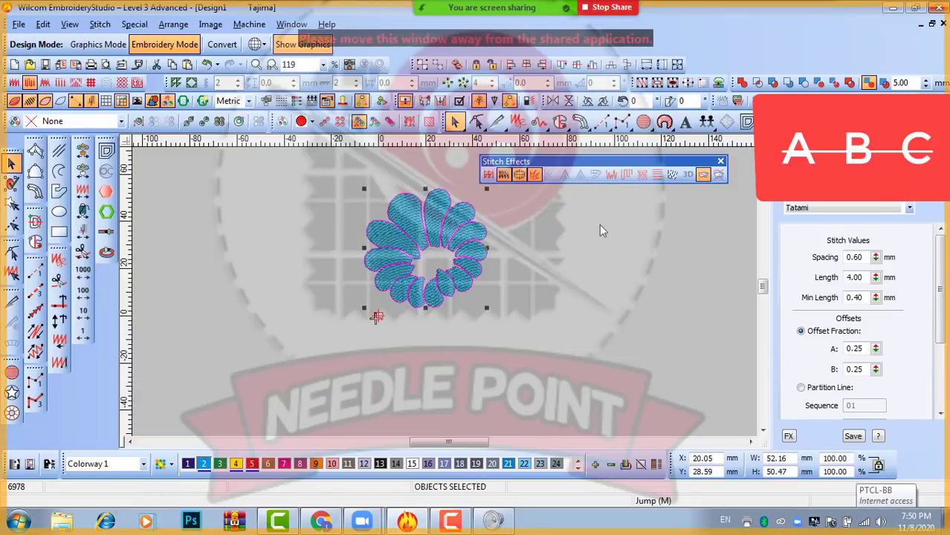
click(595, 321)
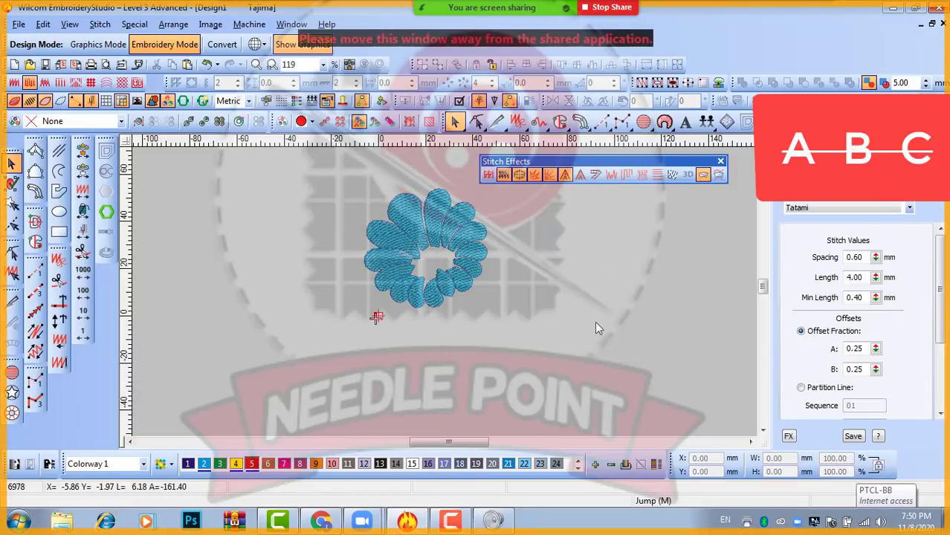
- Use View By Color to display only the Red thread objects
key(alt+v)
key(c)
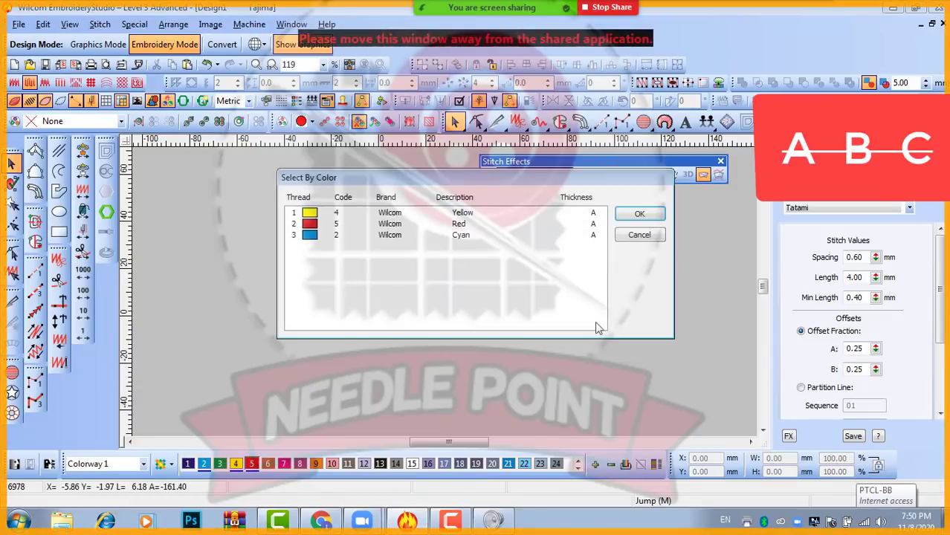
click(310, 225)
click(640, 214)
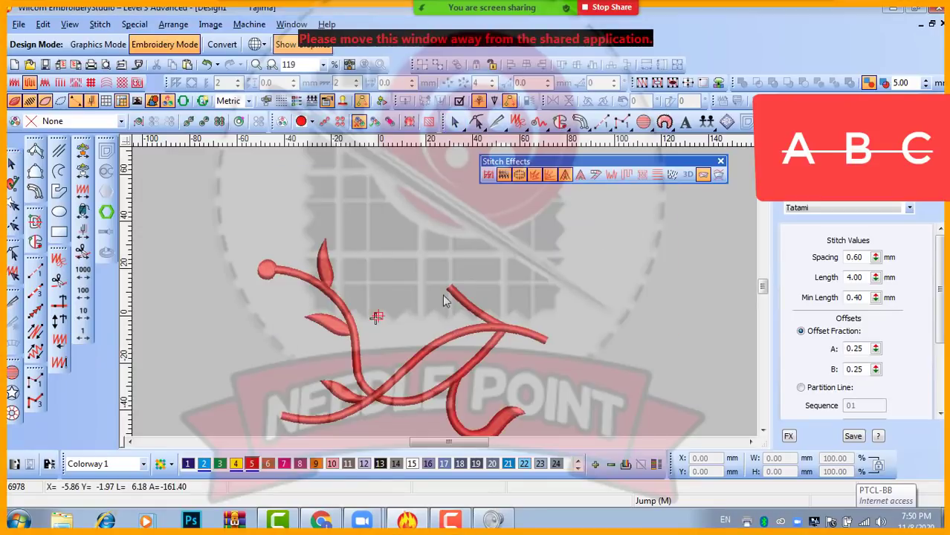
- Group all the displayed red stems and leaves, show the whole design again, and check the group by selecting and deselecting it
scroll(299, 327, down, 1)
drag(229, 270, 495, 415)
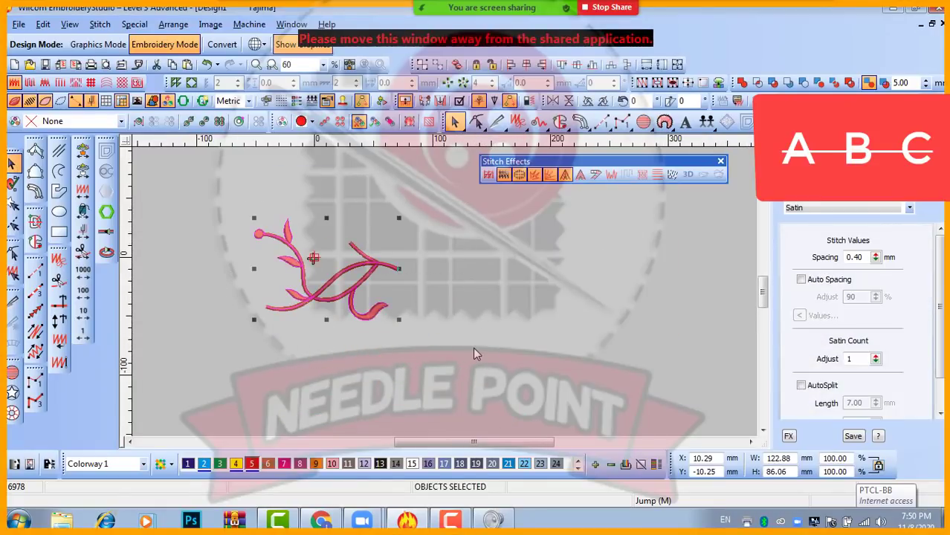
key(ctrl+g)
key(Escape)
key(Escape)
scroll(358, 275, up, 1)
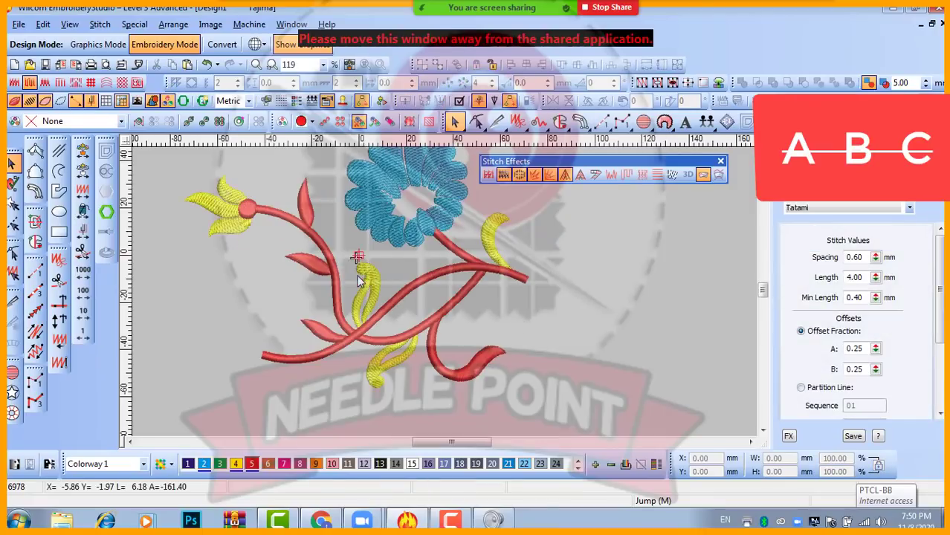
click(377, 281)
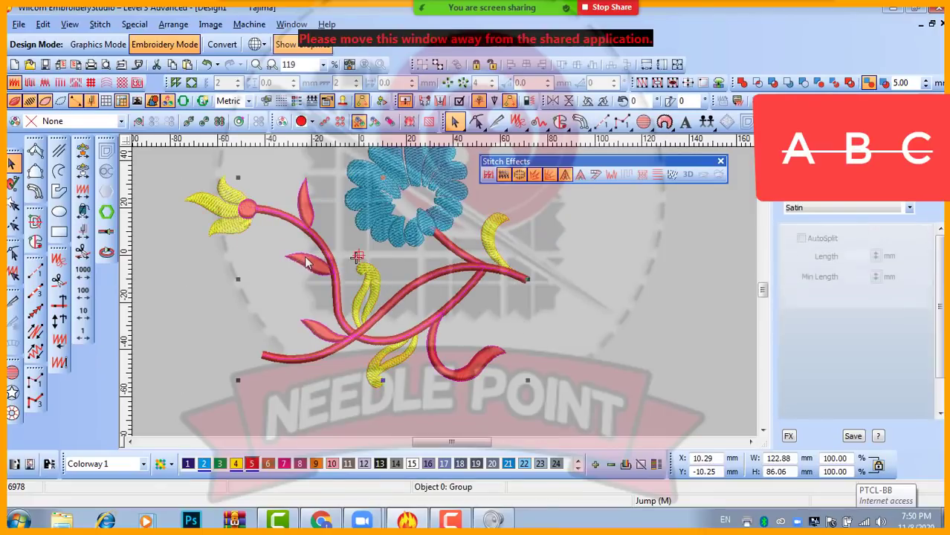
key(Escape)
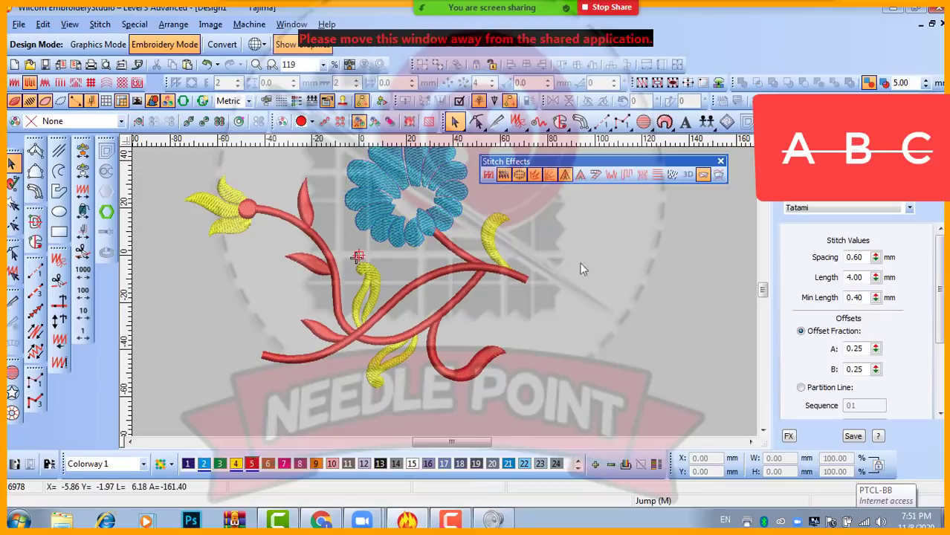
- Show the background artwork behind the design, hiding the stitches to view it and showing them again
scroll(431, 241, up, 2)
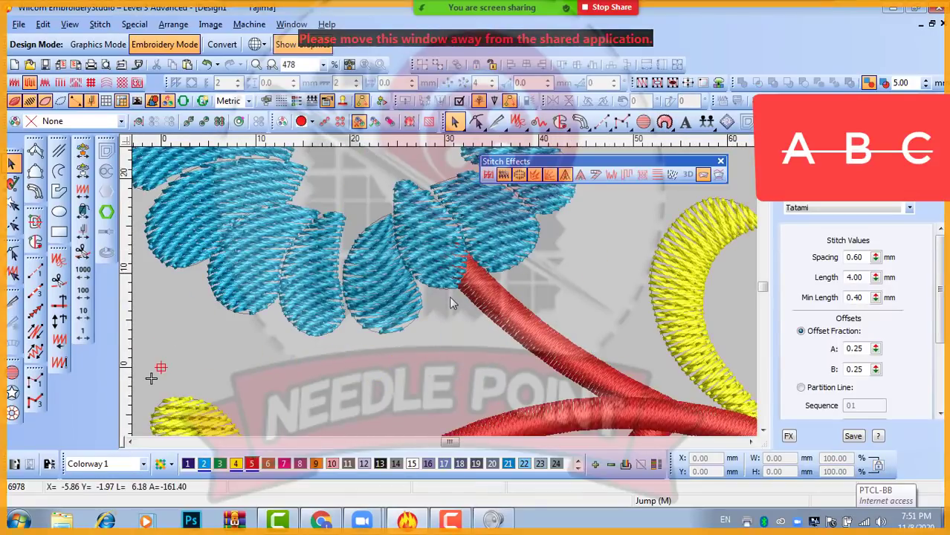
scroll(449, 296, down, 1)
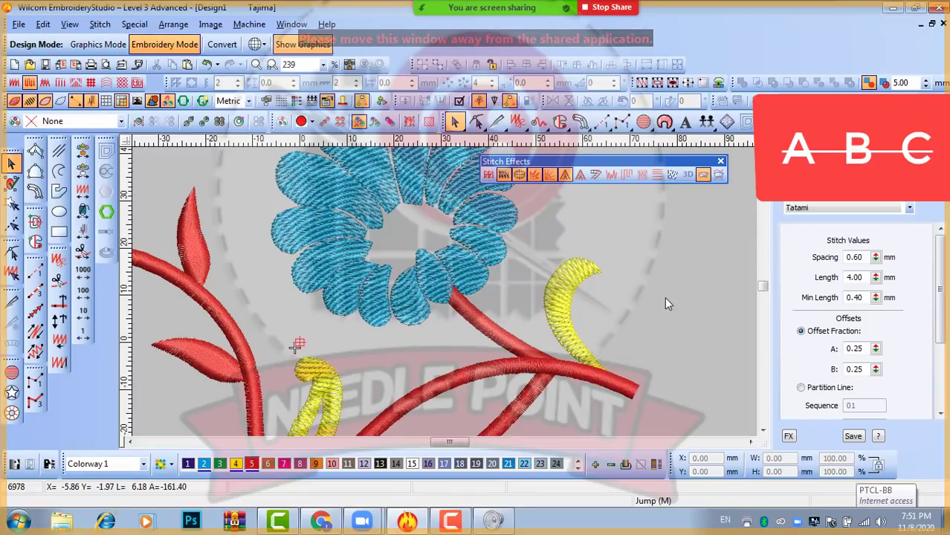
key(d)
key(s)
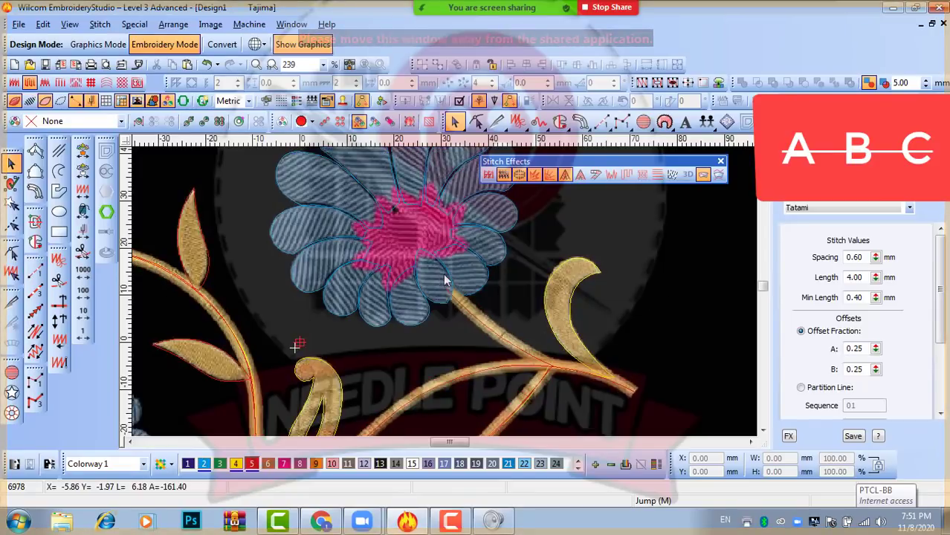
key(s)
scroll(461, 281, down, 2)
scroll(434, 275, up, 3)
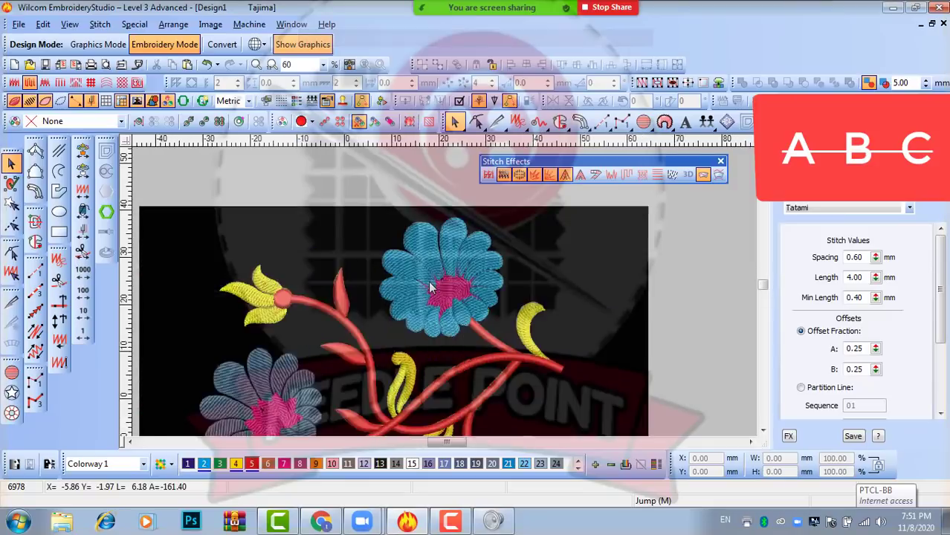
- Select the blue flower group, turn TrueView off, examine where the petals overlap the pink center, and clear the selection
click(430, 208)
key(shift+z)
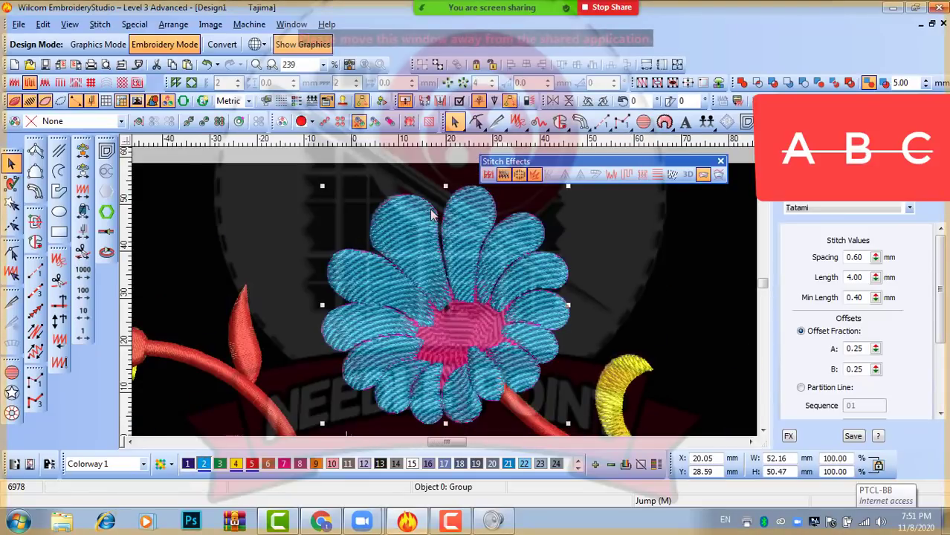
key(t)
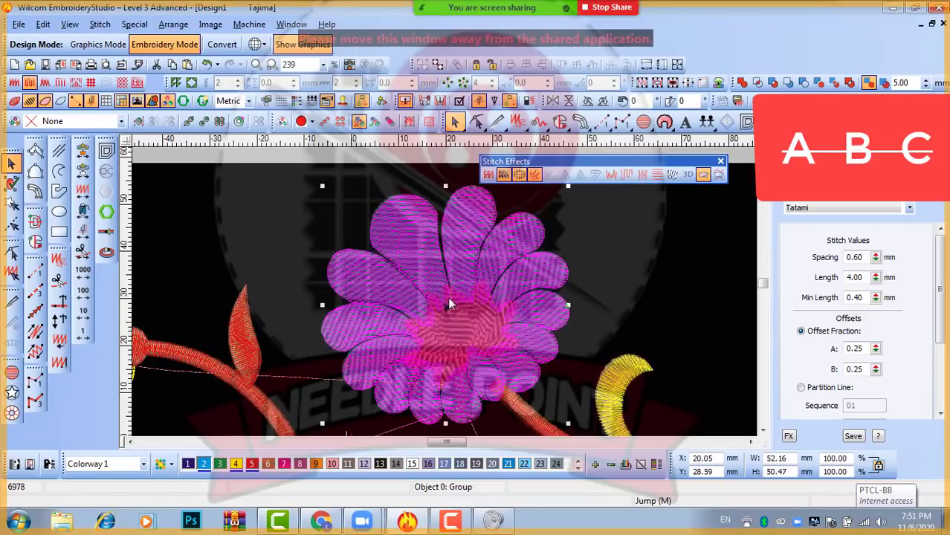
key(z)
key(z)
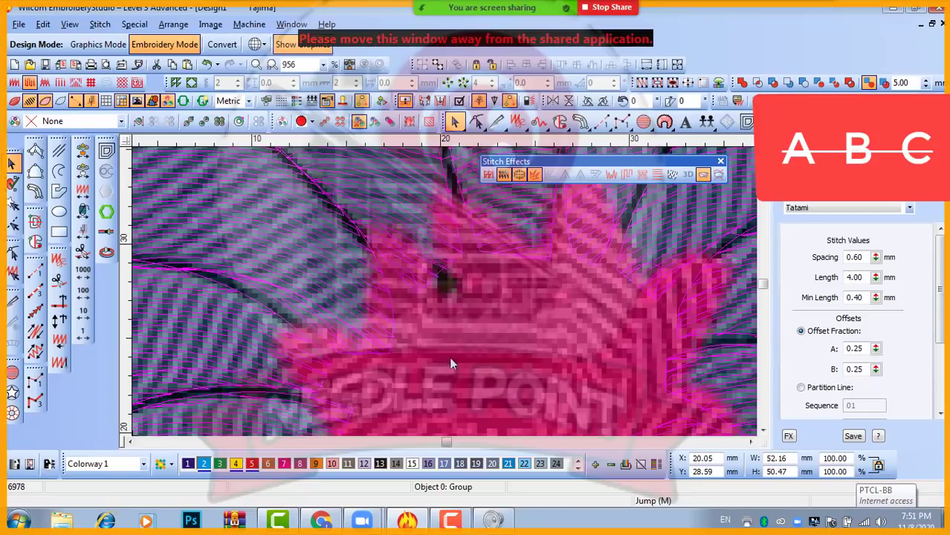
key(shift+z)
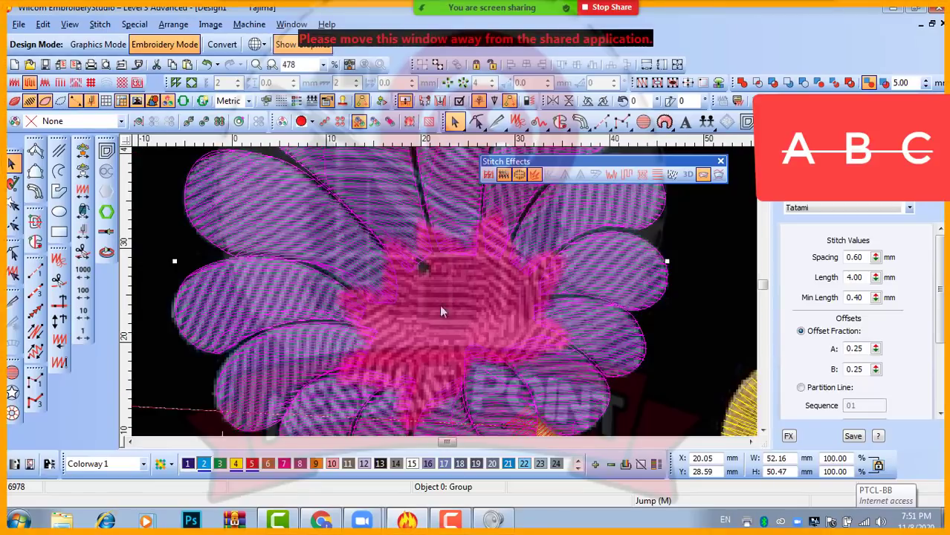
click(706, 302)
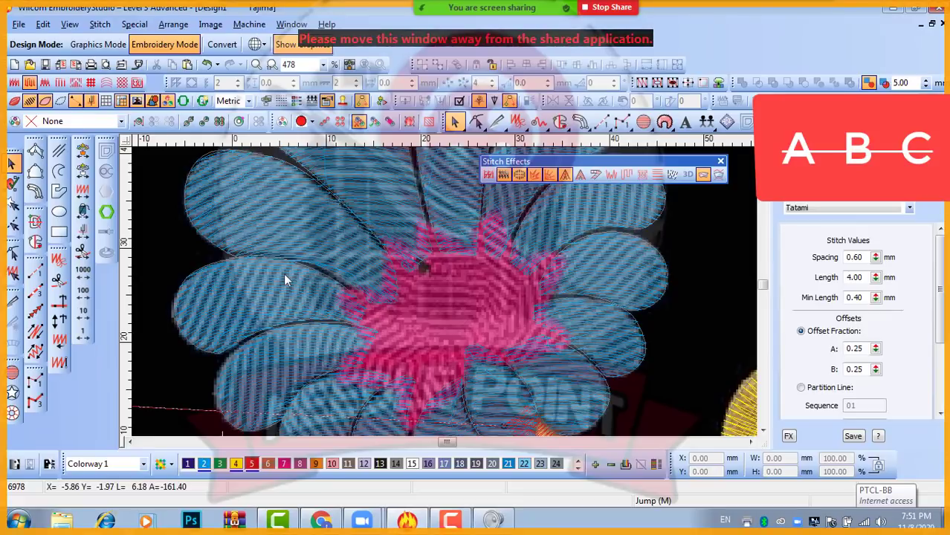
- Turn TrueView back on, reselect the blue flower group to inspect its petal outlines, and clear the selection
key(t)
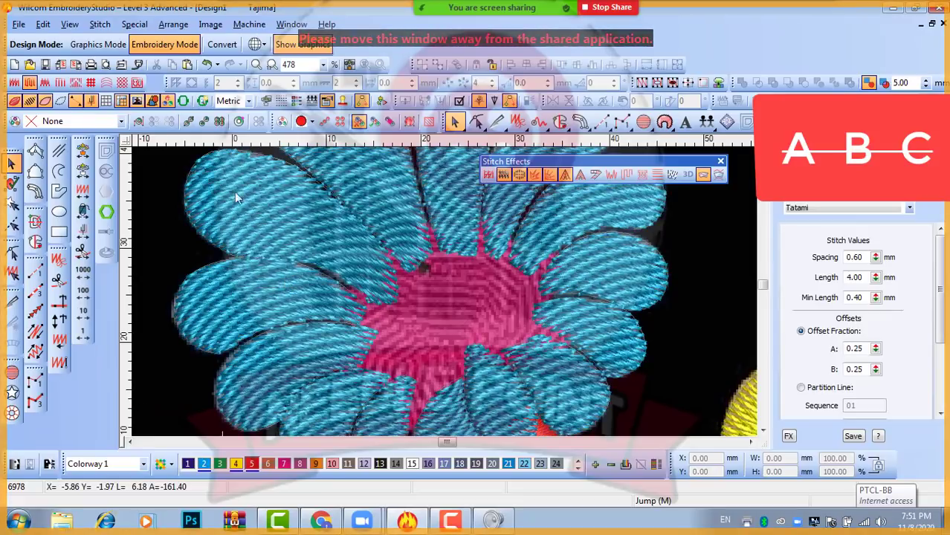
click(319, 229)
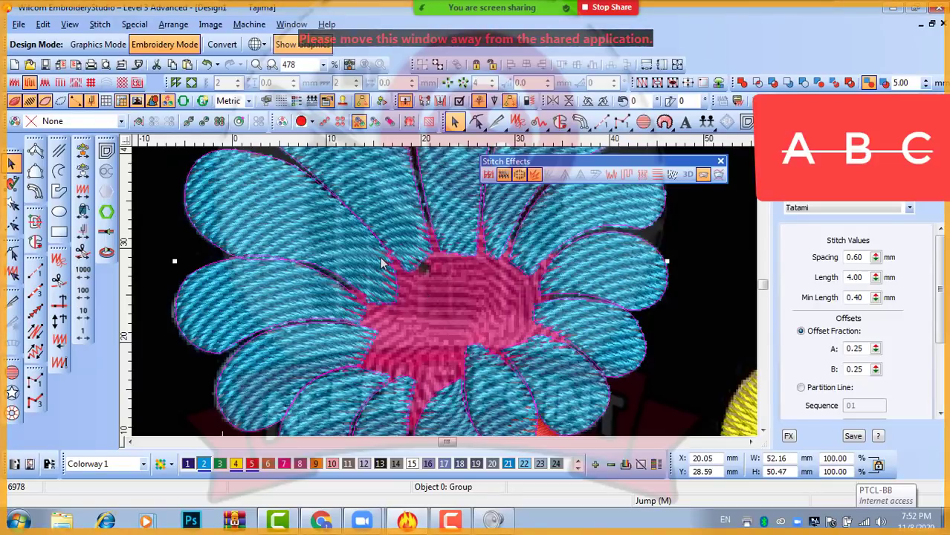
scroll(380, 256, down, 1)
scroll(379, 257, down, 2)
click(687, 271)
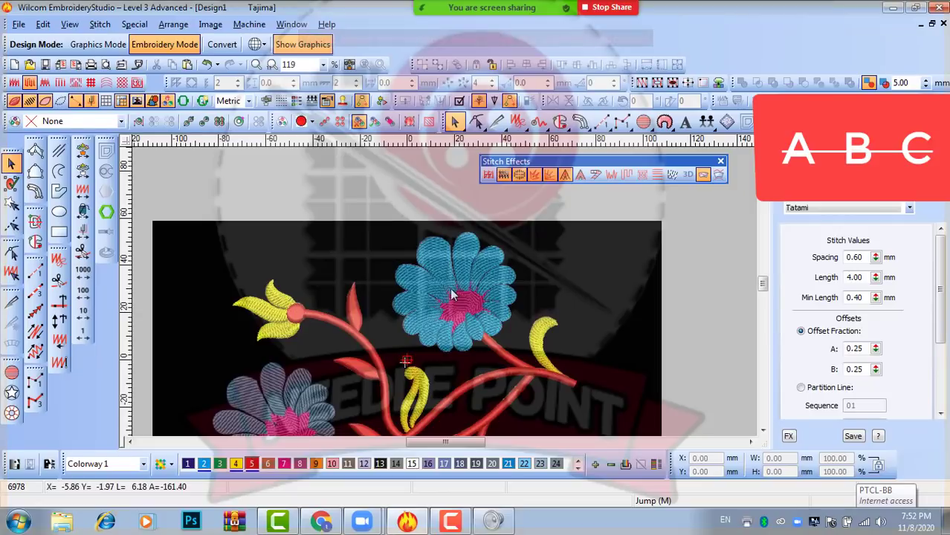
- Use View By Color to display only the Yellow and Red objects and examine the flower artwork's pink center
key(alt+v)
key(c)
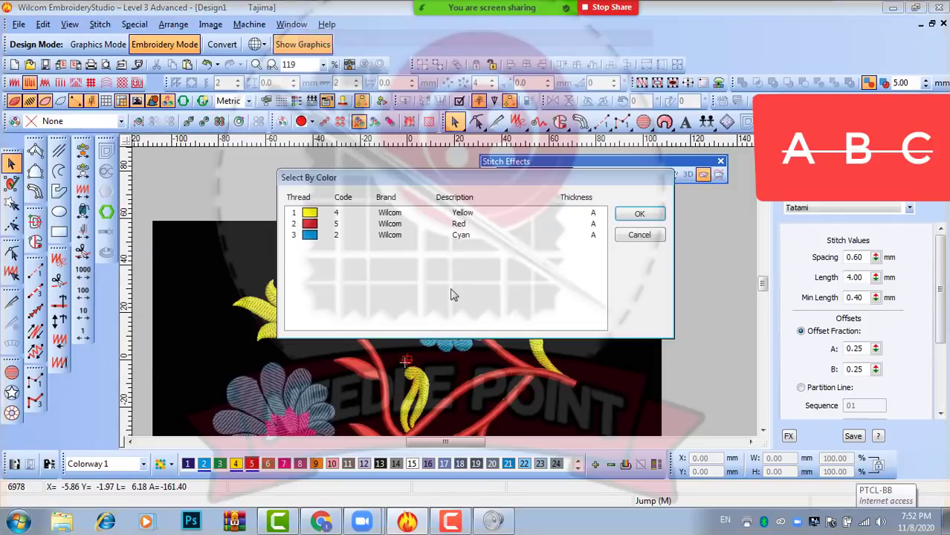
click(309, 214)
ctrl+click(311, 225)
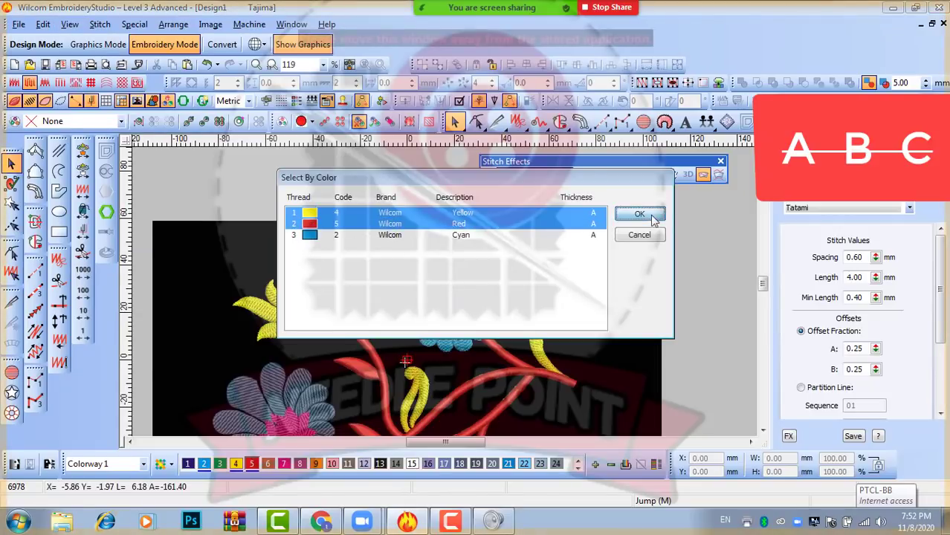
click(639, 214)
scroll(455, 306, up, 3)
scroll(447, 298, down, 1)
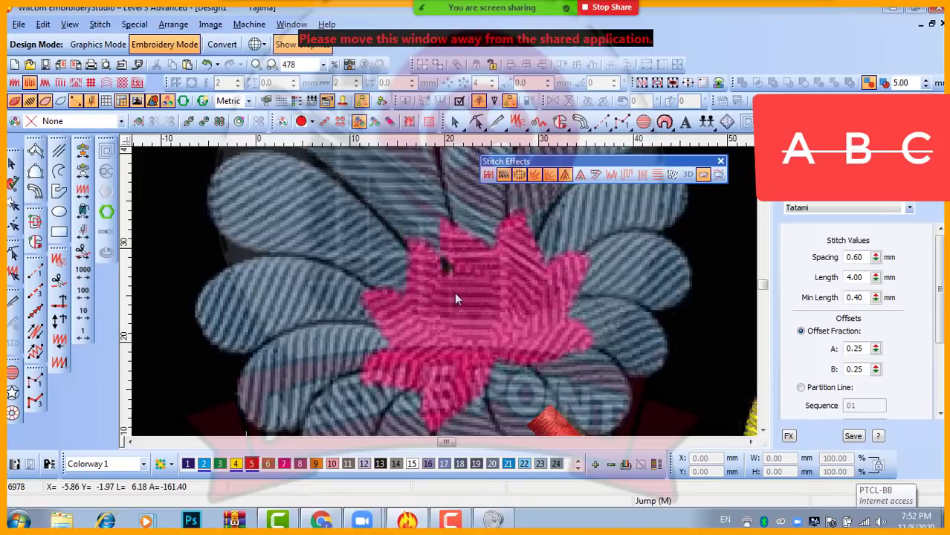
scroll(454, 292, down, 2)
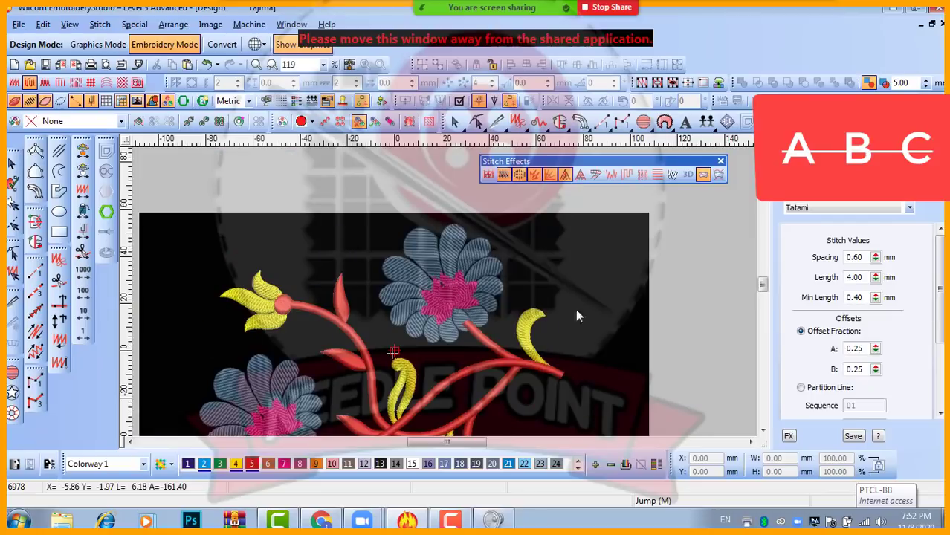
- Use View By Color to display the Yellow, Red and Cyan objects together and inspect the petals' feathered inner edges
key(alt+v)
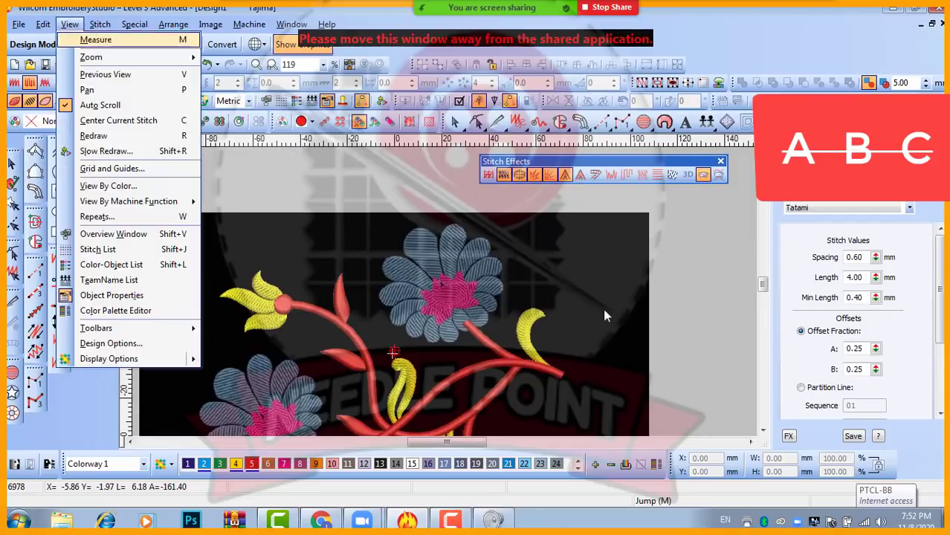
key(c)
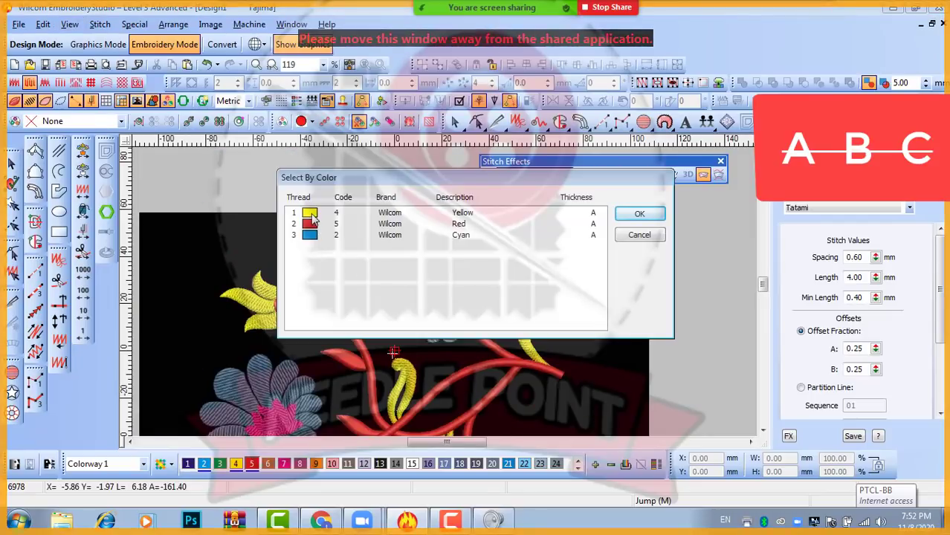
drag(312, 214, 312, 235)
click(639, 216)
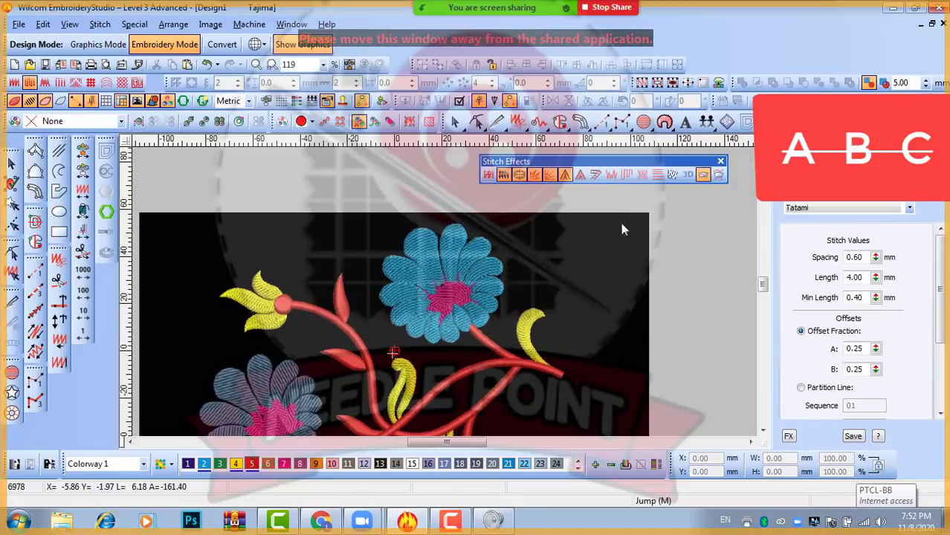
scroll(450, 298, up, 3)
scroll(443, 292, down, 2)
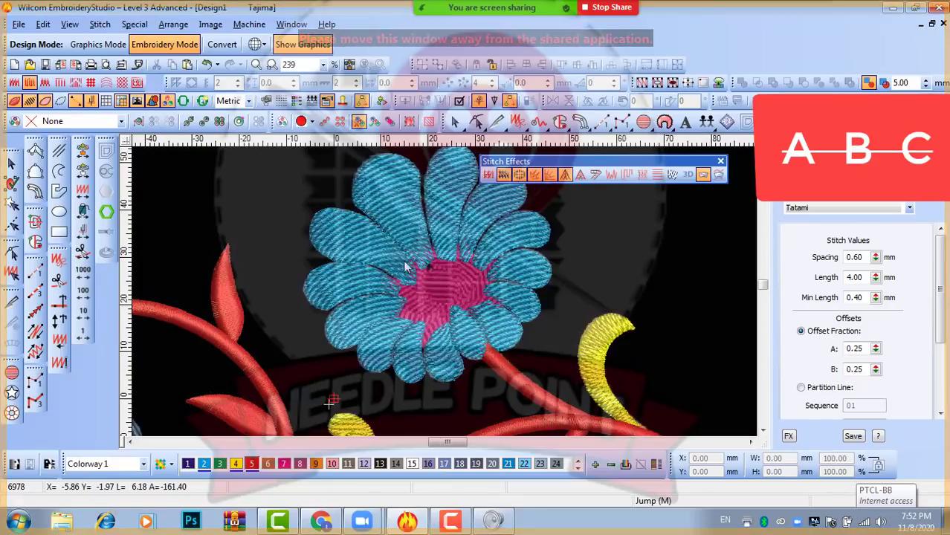
scroll(405, 262, up, 2)
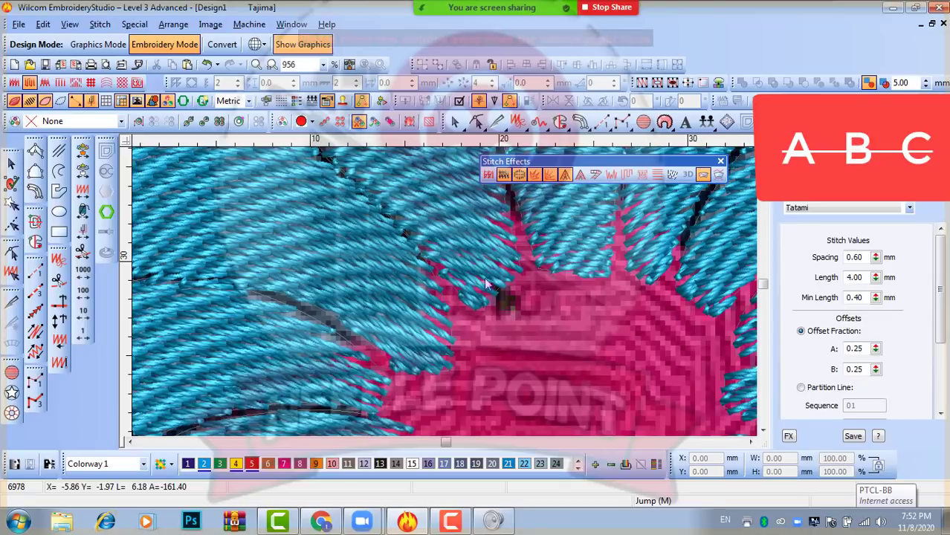
- Toggle TrueView to compare the stitched petals with the flower artwork's pink center, leaving TrueView off
scroll(543, 372, down, 1)
scroll(542, 371, down, 1)
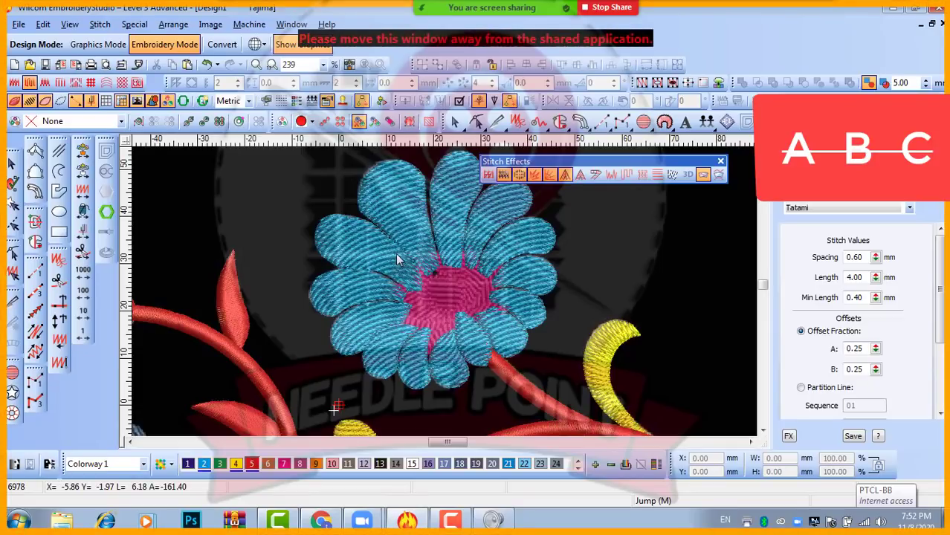
key(t)
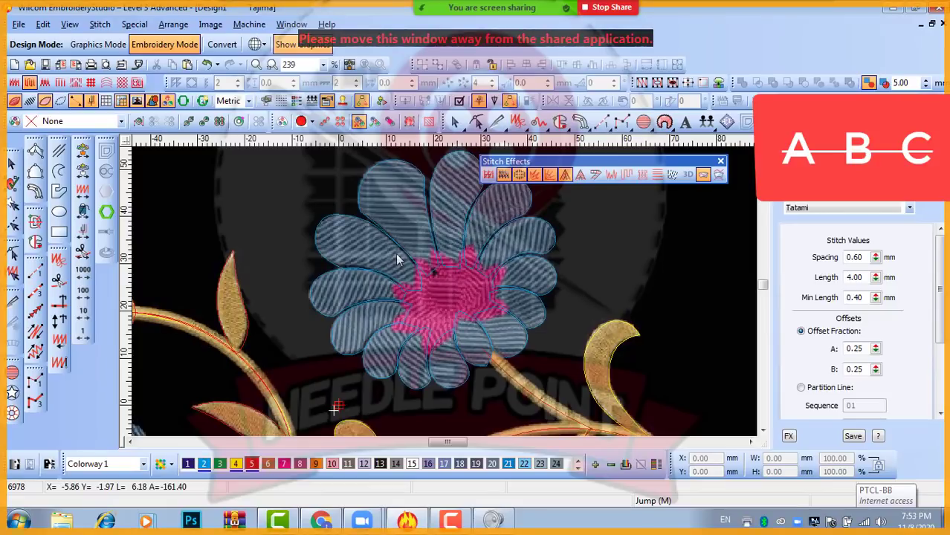
key(s)
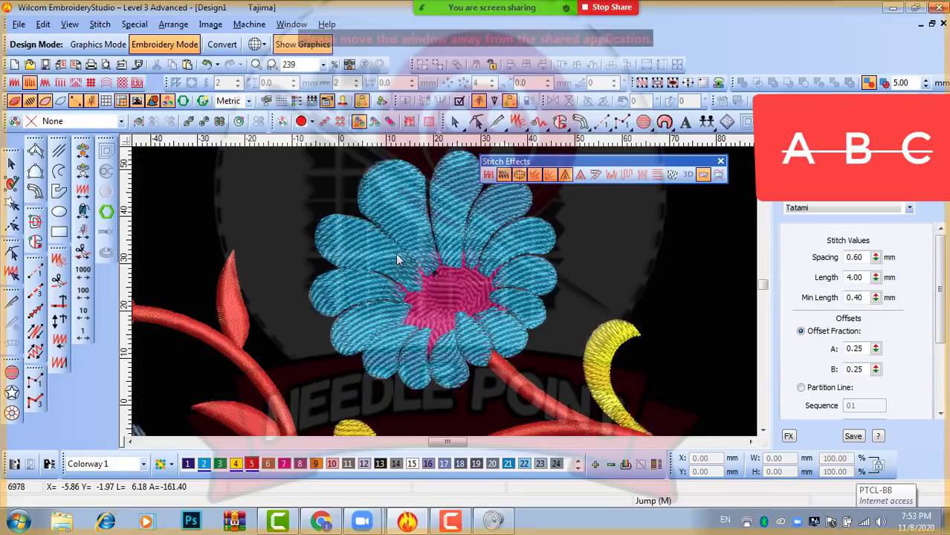
key(ctrl+a)
click(648, 293)
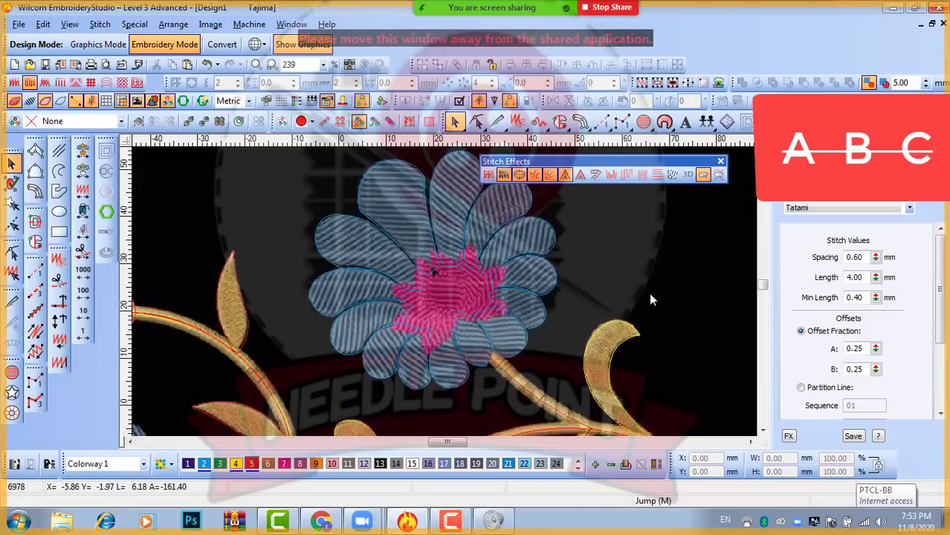
- Draw a closed, roughly circular vector outline about 7.6 by 8 mm in the middle of the flower's pink center
scroll(445, 292, up, 3)
scroll(446, 294, down, 2)
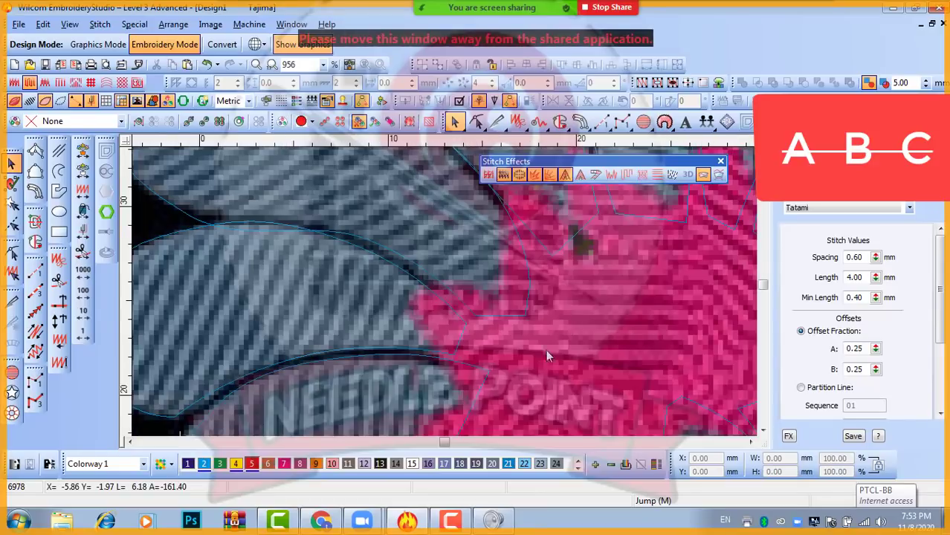
scroll(446, 294, up, 1)
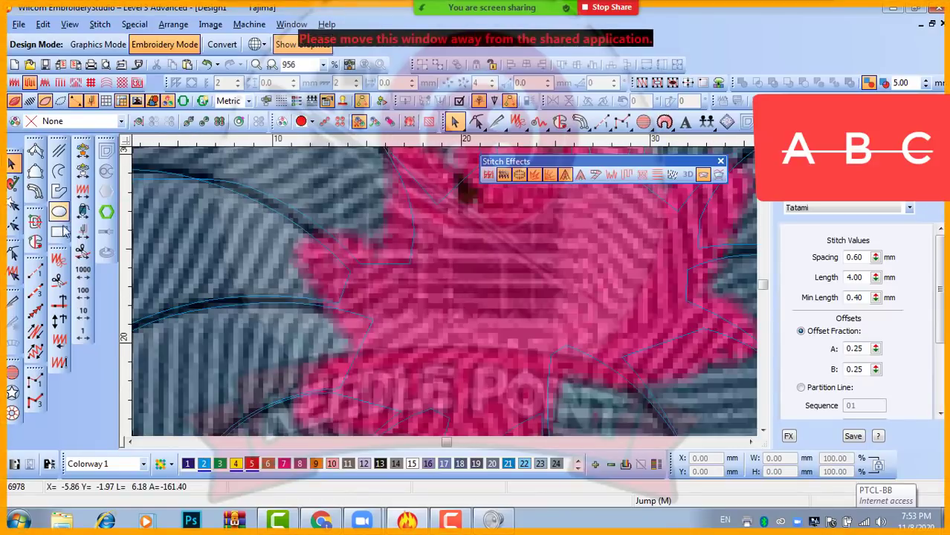
click(59, 191)
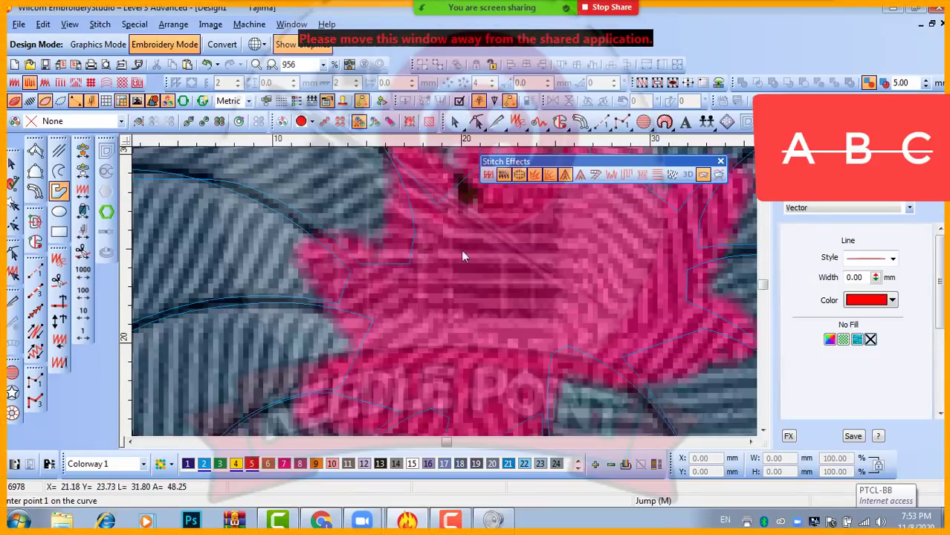
click(441, 254)
click(491, 202)
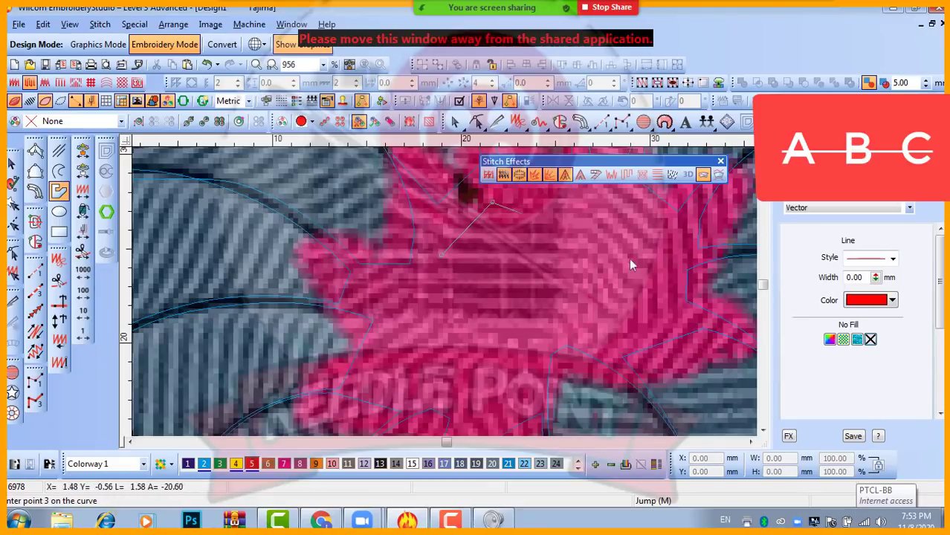
click(576, 229)
click(574, 305)
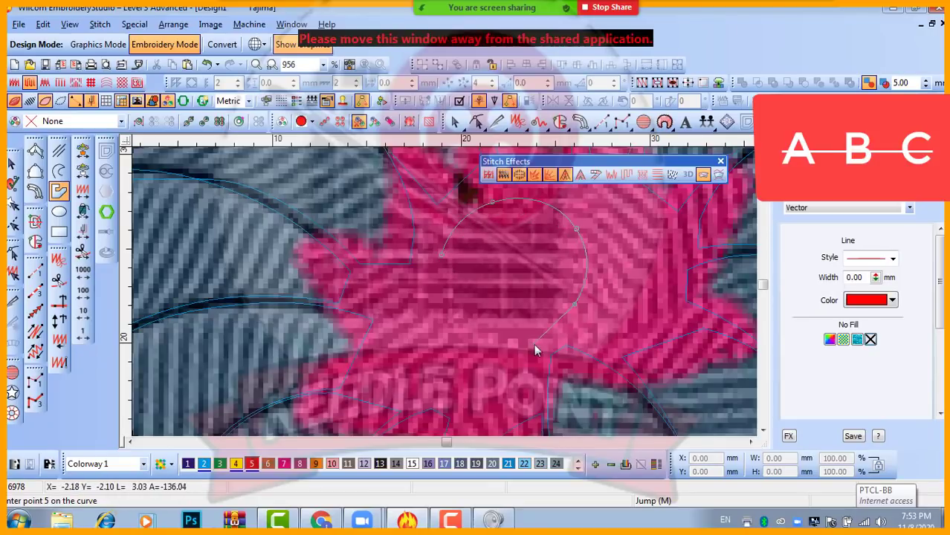
click(532, 346)
right_click(466, 318)
key(Return)
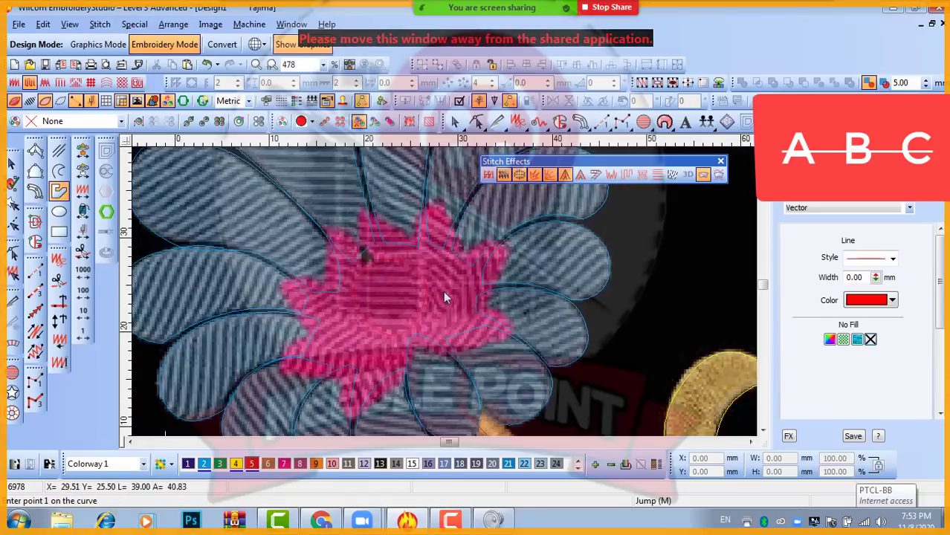
- Select the new circular outline in the pink center, set its line color to black, and clear the selection
key(shift+z)
key(z)
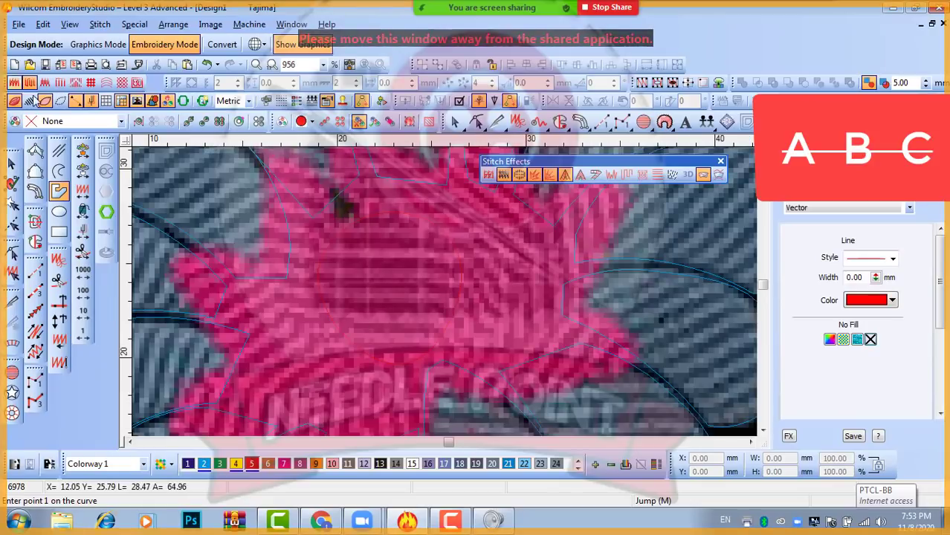
click(10, 165)
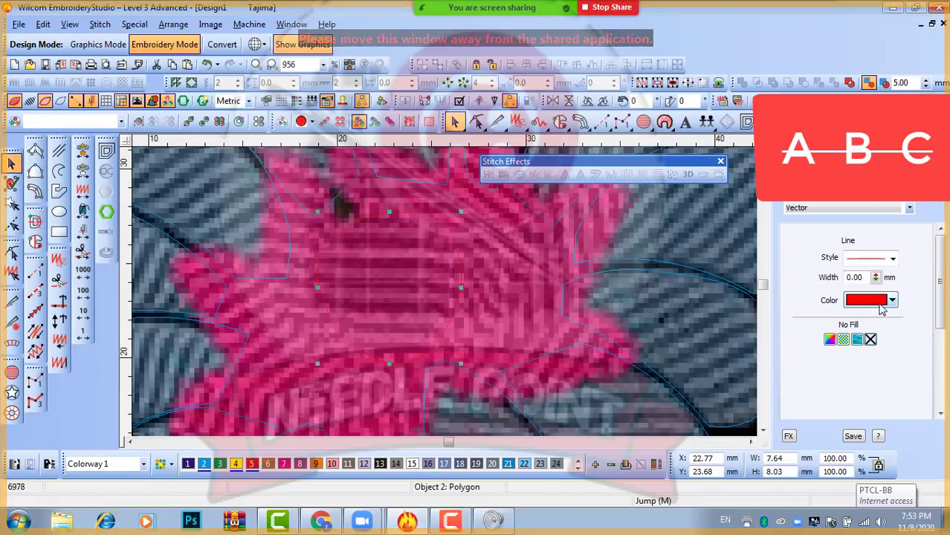
click(868, 301)
click(852, 318)
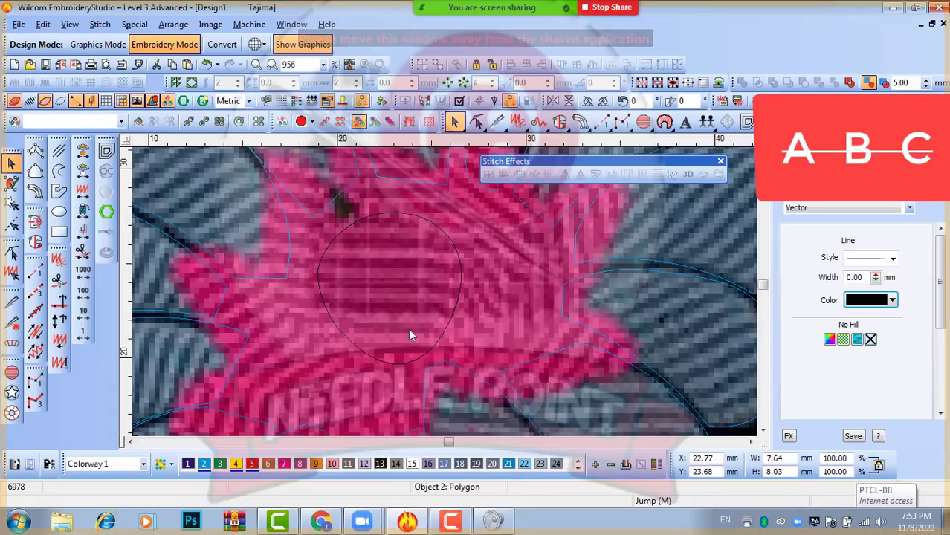
click(509, 297)
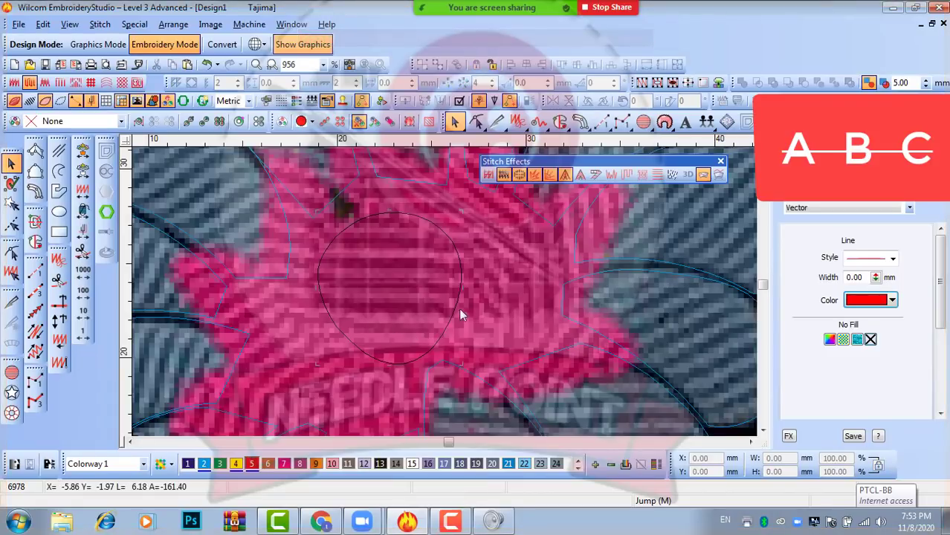
- Reshape the black outline into a rounder circle by adjusting its lower-right, lower-left and bottom control points, then deselect it
click(460, 297)
key(h)
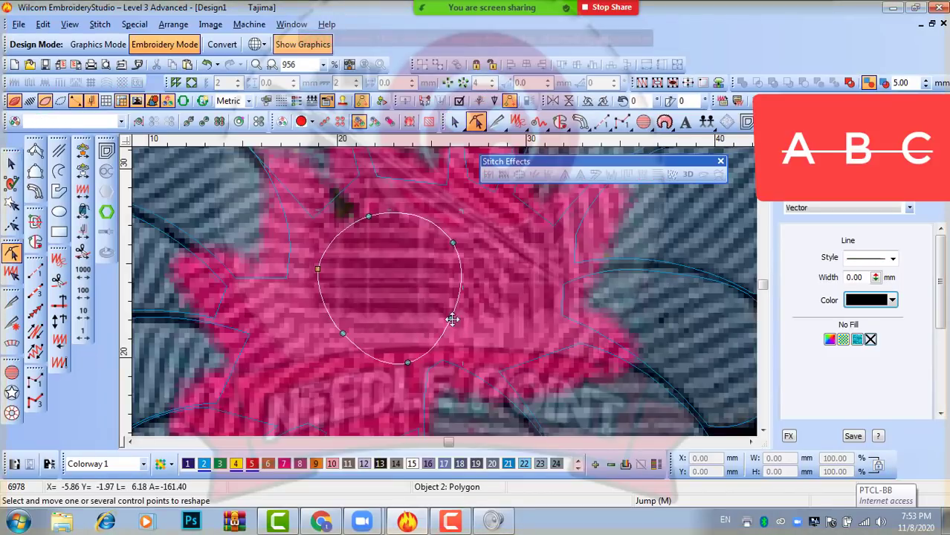
drag(459, 319, 458, 319)
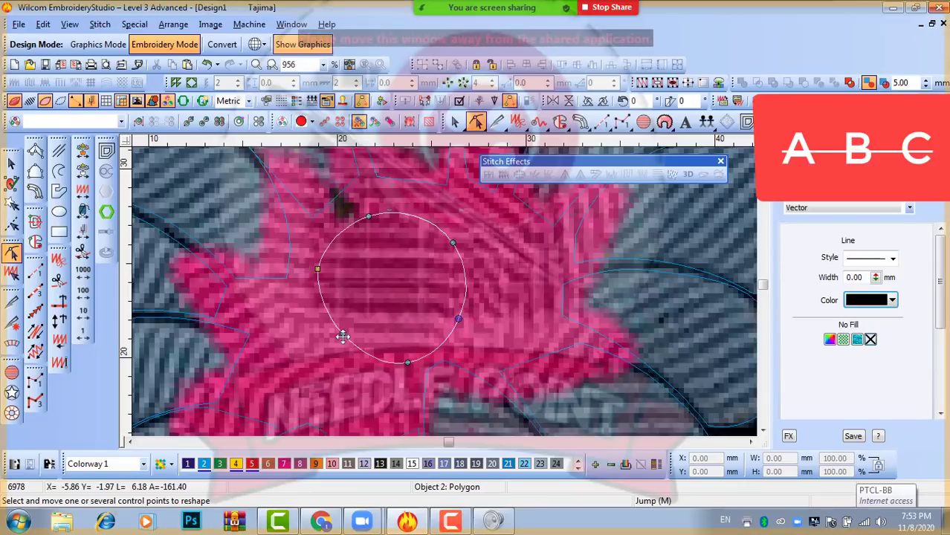
drag(343, 334, 337, 340)
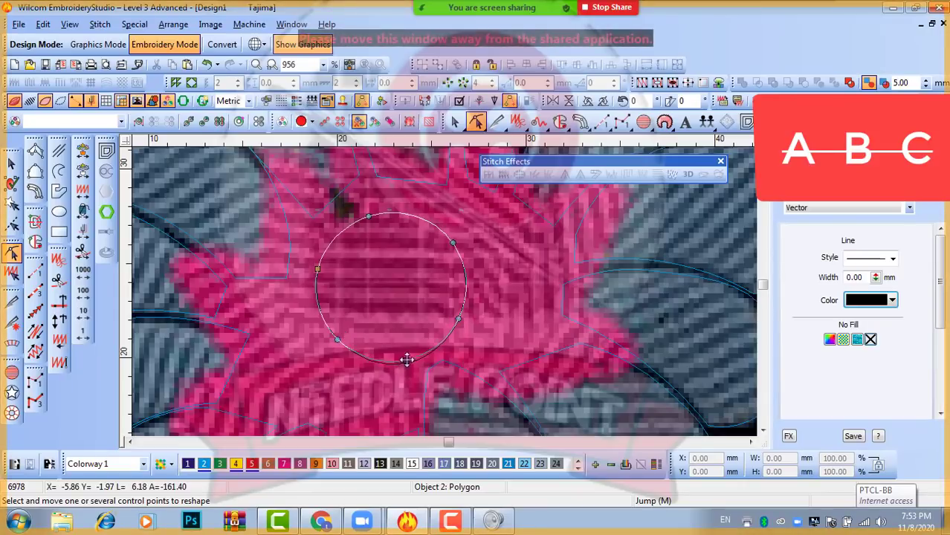
drag(408, 362, 407, 358)
click(12, 165)
scroll(466, 324, down, 1)
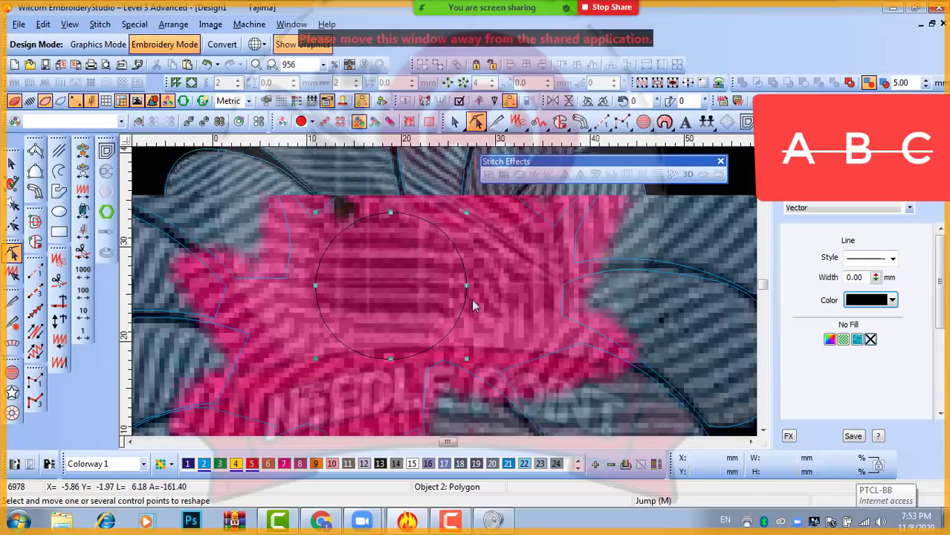
key(Escape)
scroll(448, 298, up, 1)
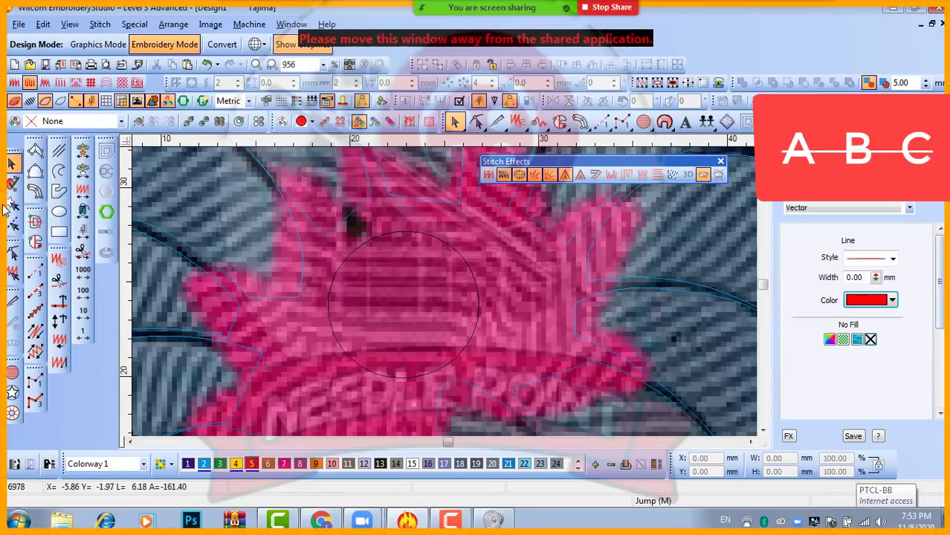
- With a black line color, trace a closed curved vector outline around the pink center's upper-left point, starting along the circle's lower-left edge
click(59, 191)
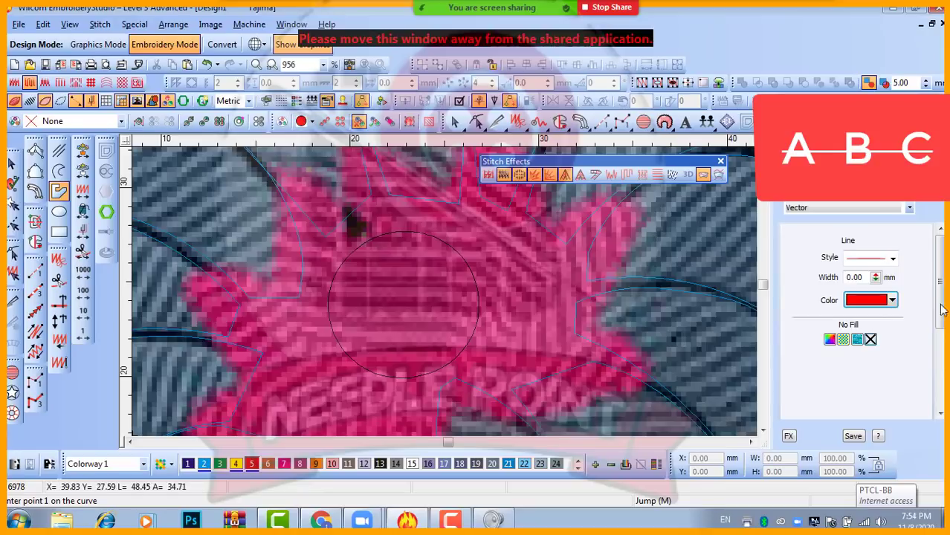
click(868, 300)
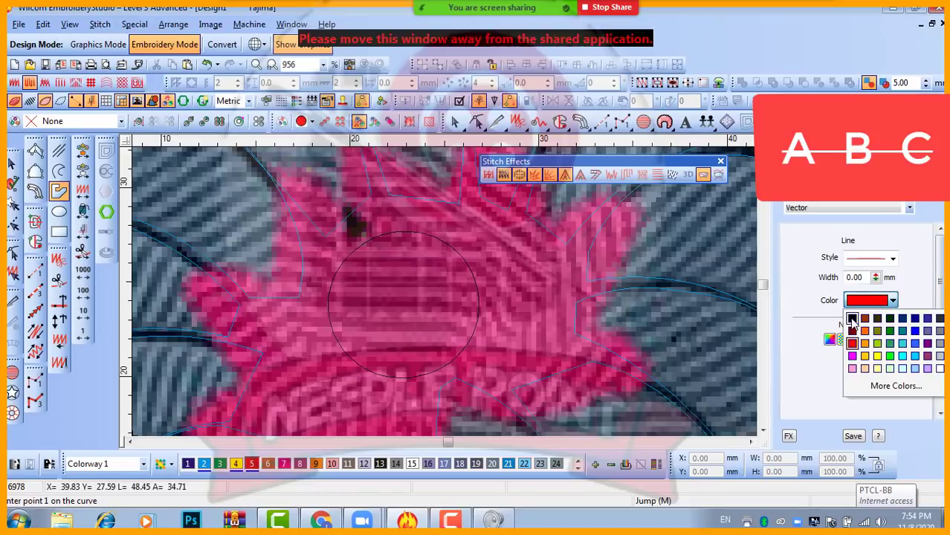
click(852, 318)
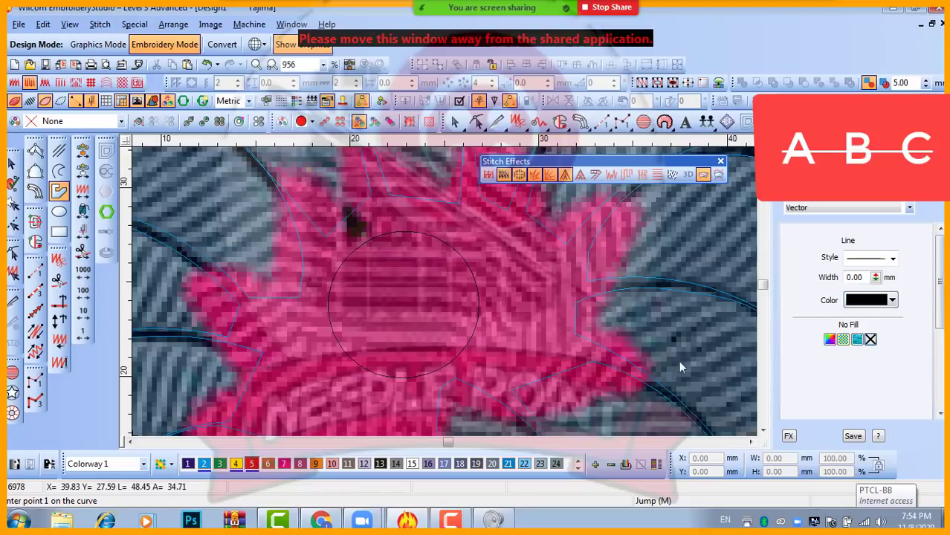
click(348, 361)
click(331, 301)
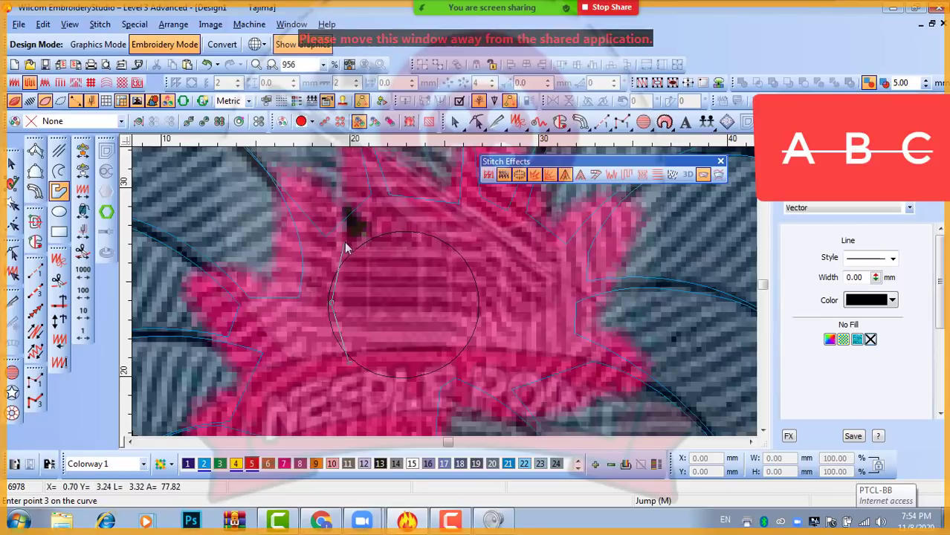
right_click(344, 242)
right_click(328, 194)
right_click(360, 236)
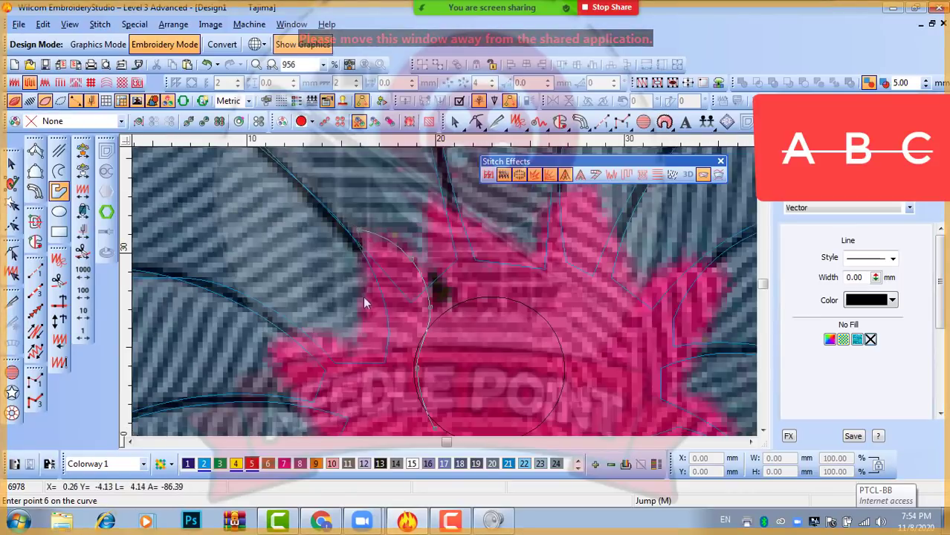
right_click(362, 296)
right_click(360, 354)
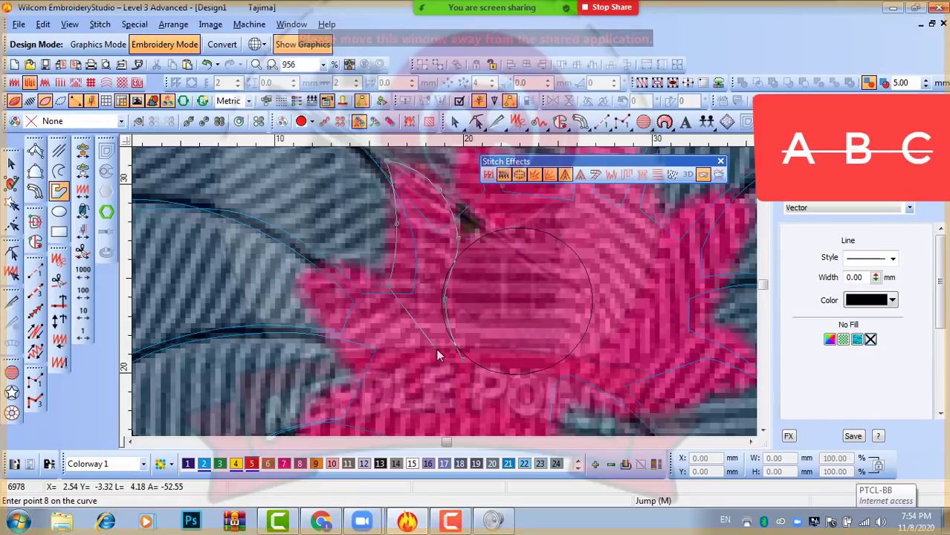
right_click(436, 348)
key(Return)
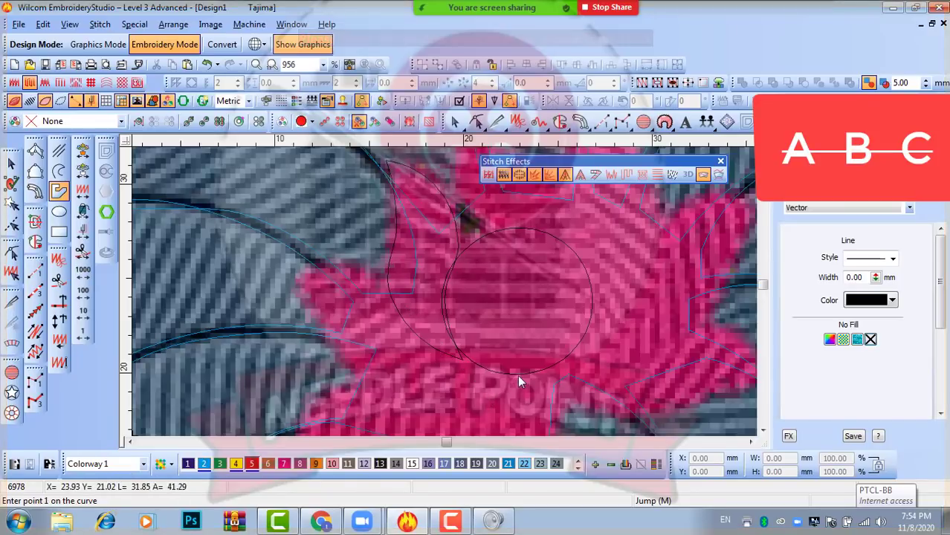
- Trace a second closed vector outline around the pink center's left point, from the circle's bottom edge out to the tip and back
right_click(517, 372)
right_click(442, 350)
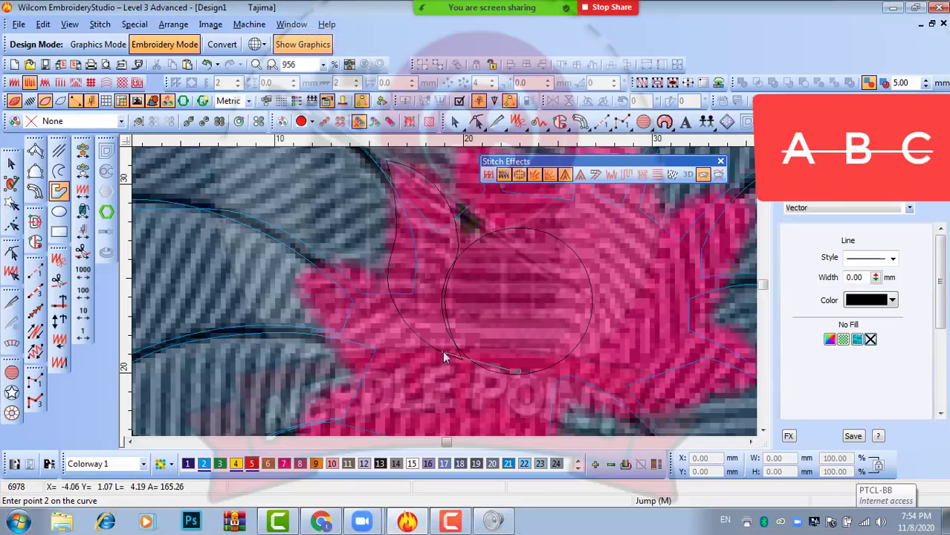
right_click(398, 295)
right_click(343, 266)
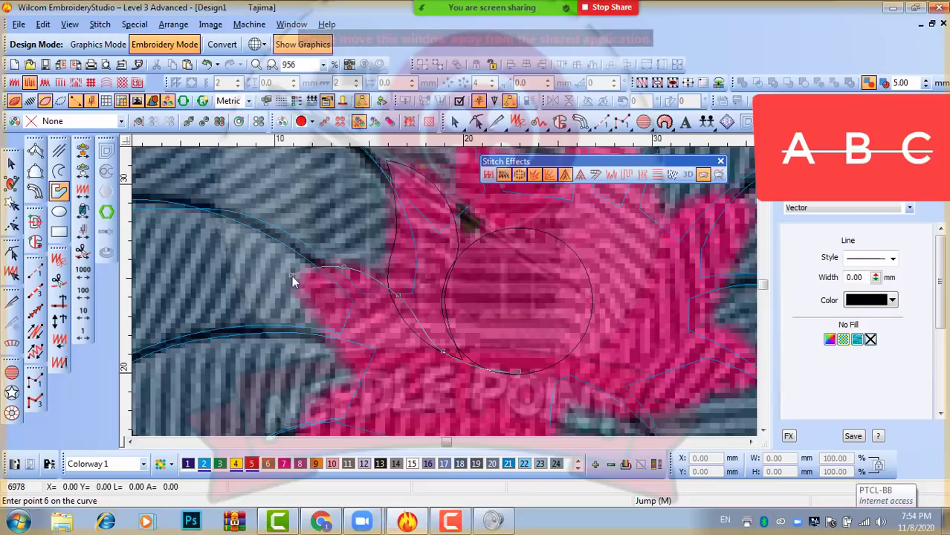
right_click(292, 275)
right_click(327, 321)
right_click(355, 376)
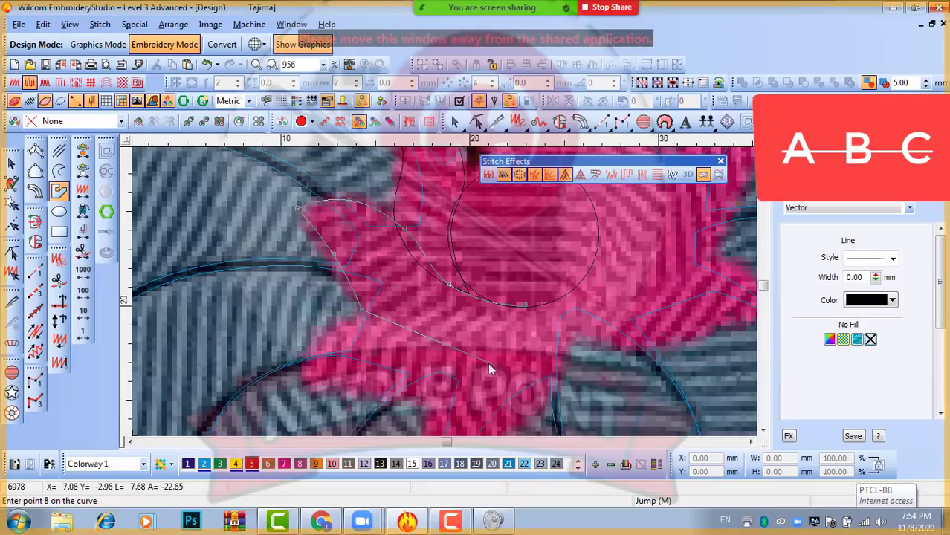
right_click(426, 343)
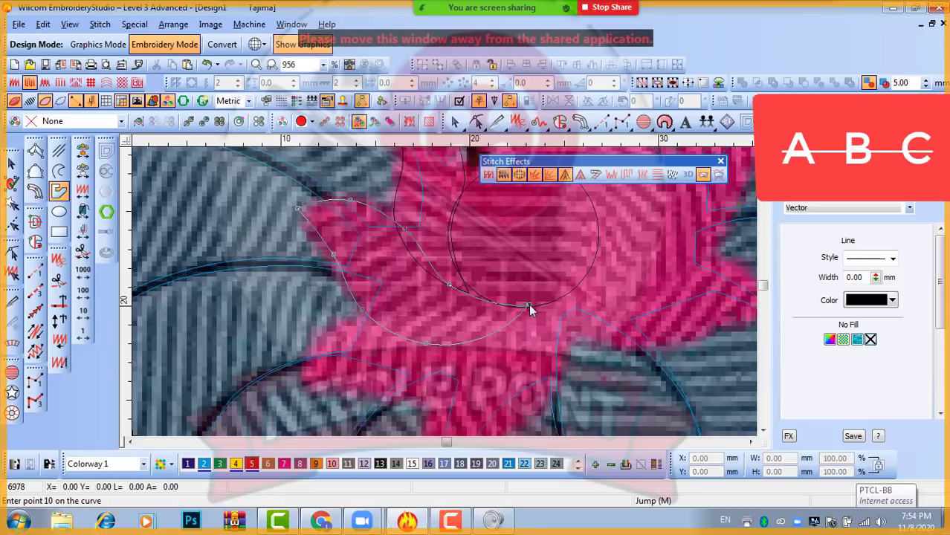
key(Return)
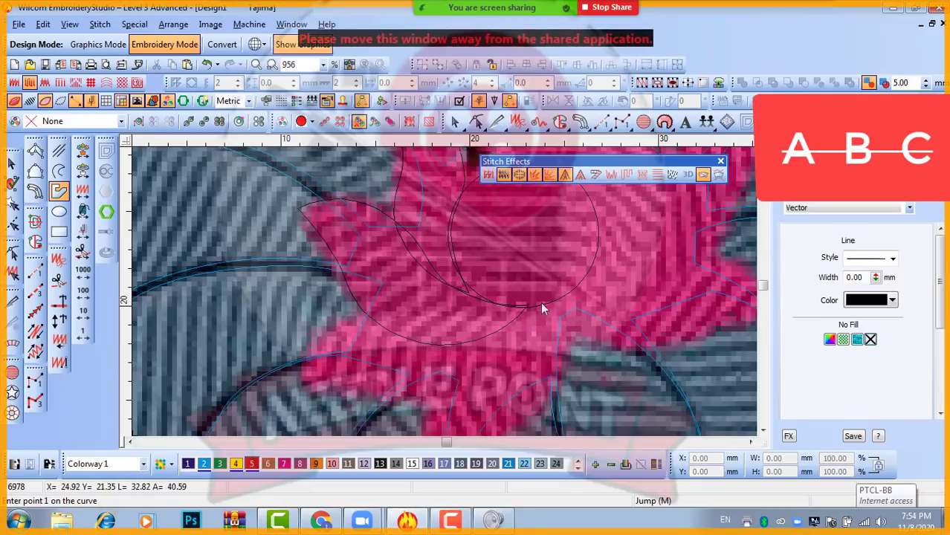
- Trace a closed curved vector outline around the pink center's lower-left point, starting and ending at the circle's bottom edge
right_click(530, 304)
right_click(486, 336)
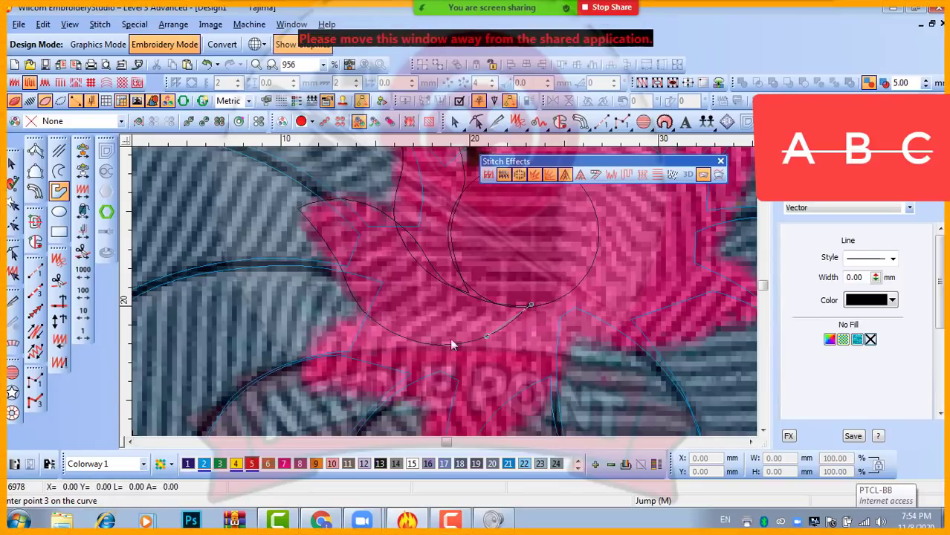
right_click(401, 333)
right_click(356, 324)
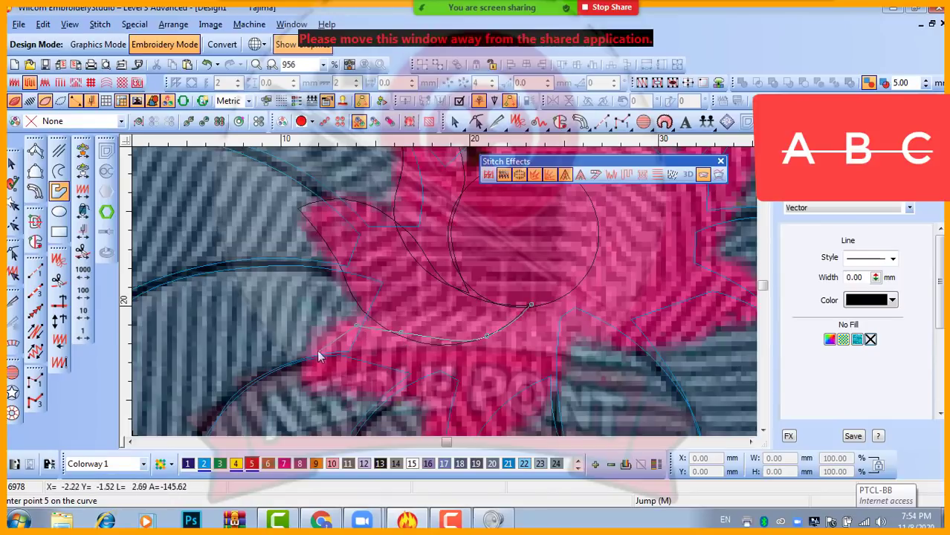
right_click(353, 392)
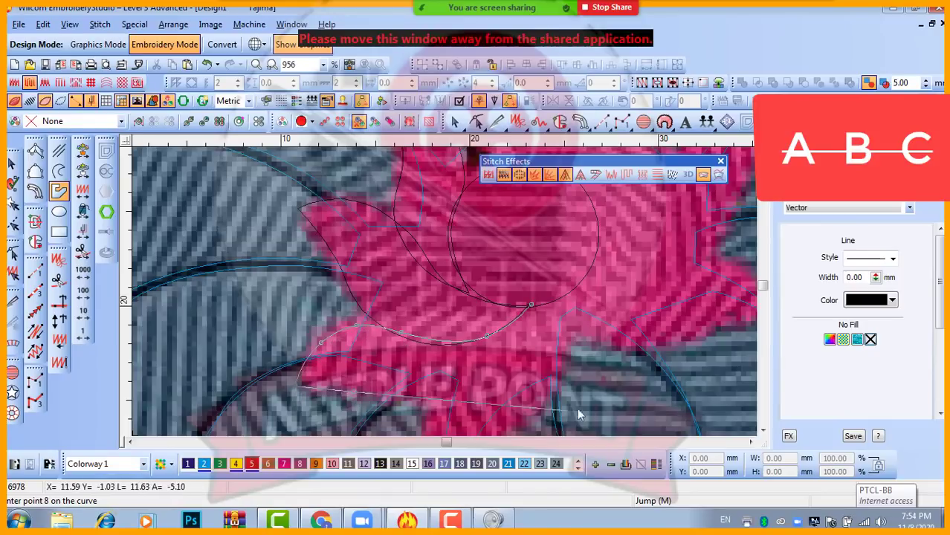
right_click(426, 395)
right_click(522, 369)
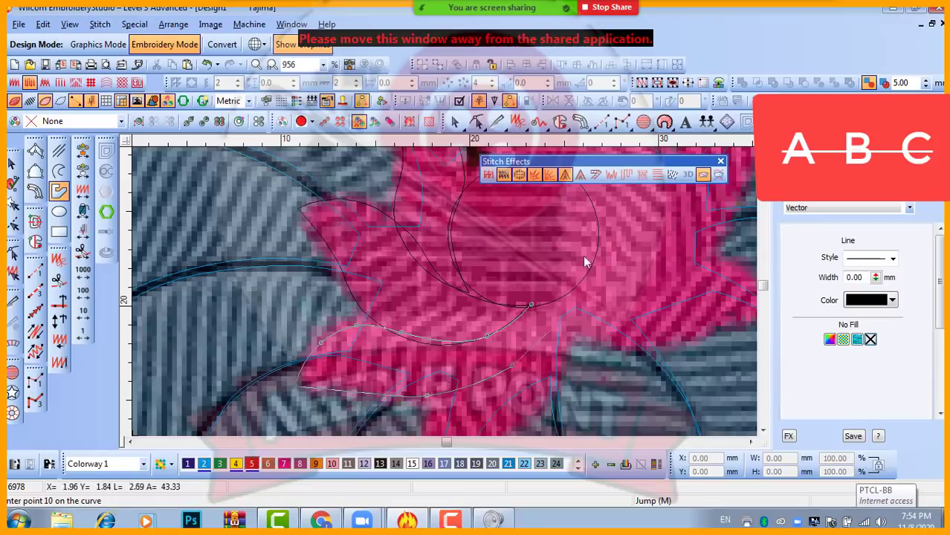
right_click(550, 303)
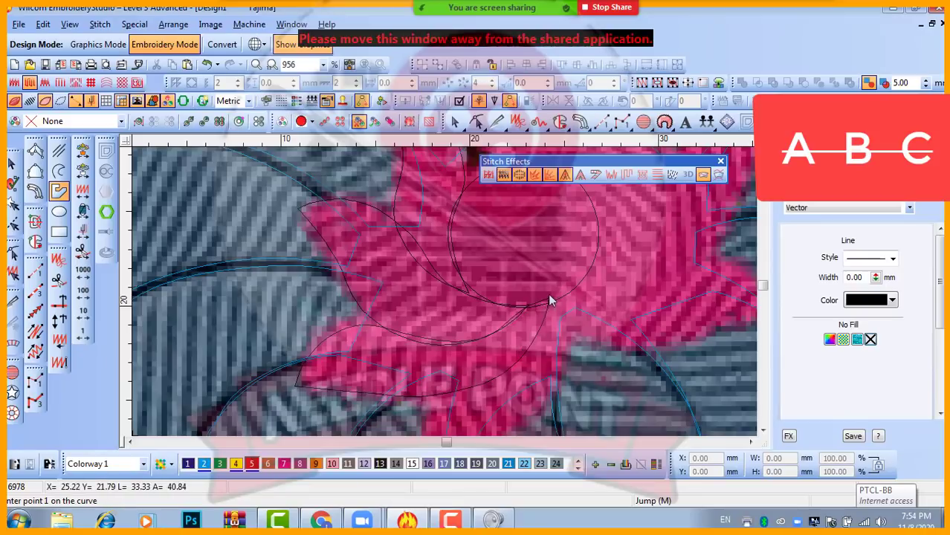
- Trace a closed vector outline around the pink center's bottom point, following the lower-left outline's edge down to the tip and back up to the circle
right_click(525, 346)
right_click(484, 318)
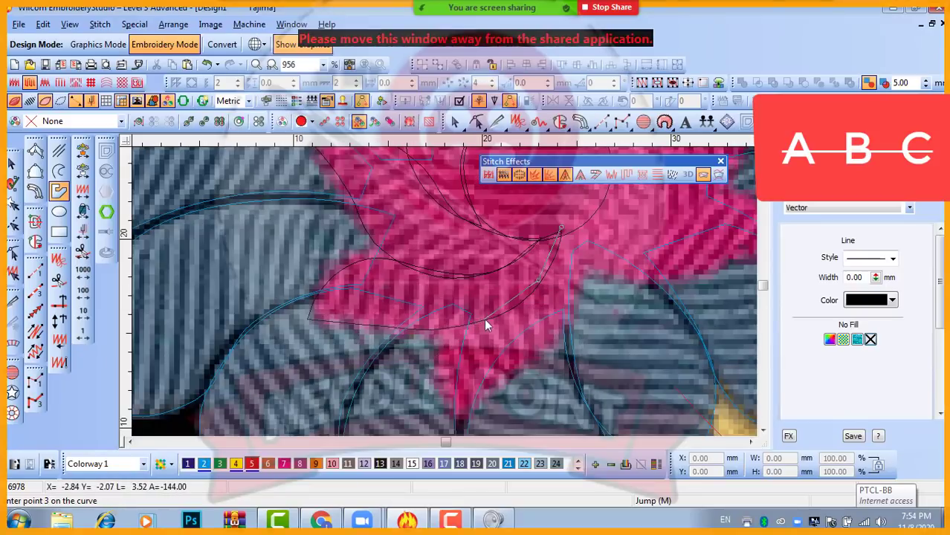
right_click(439, 330)
right_click(432, 383)
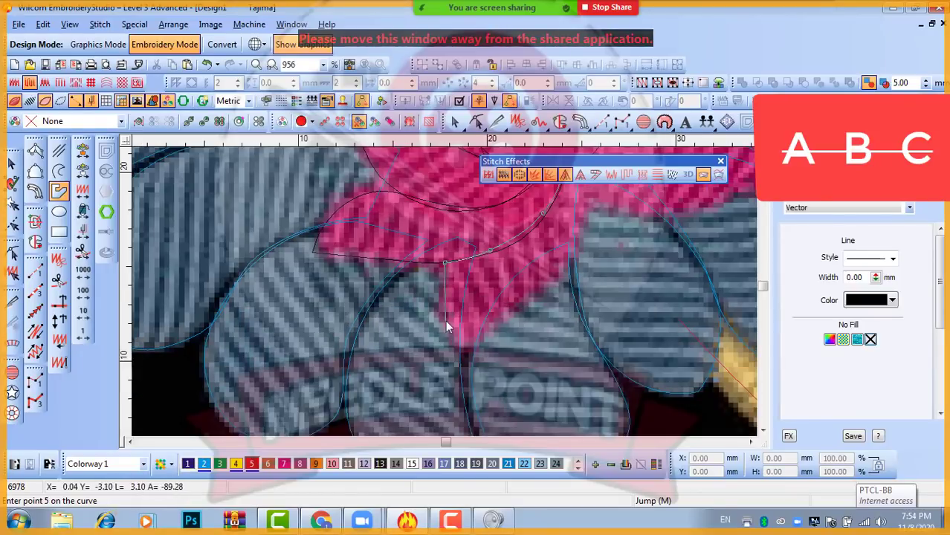
right_click(472, 359)
right_click(511, 306)
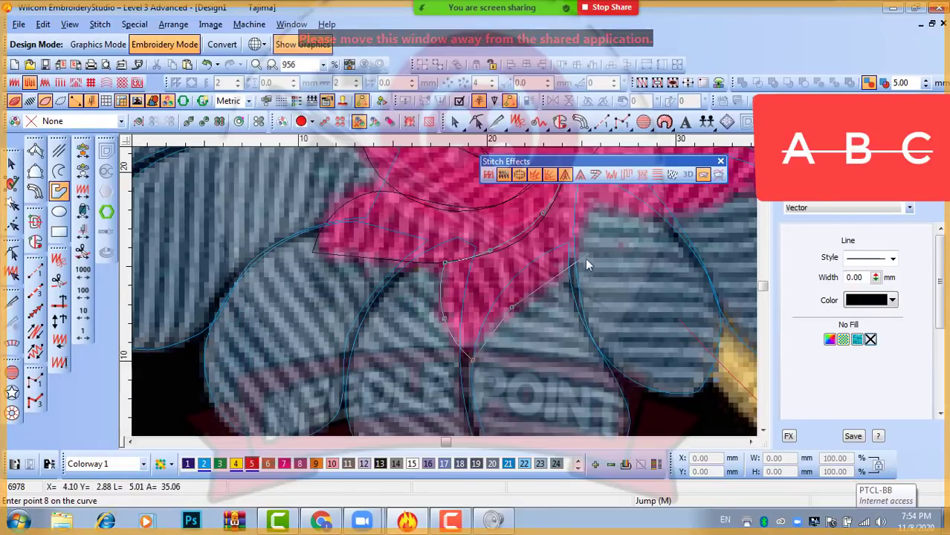
right_click(563, 267)
right_click(542, 212)
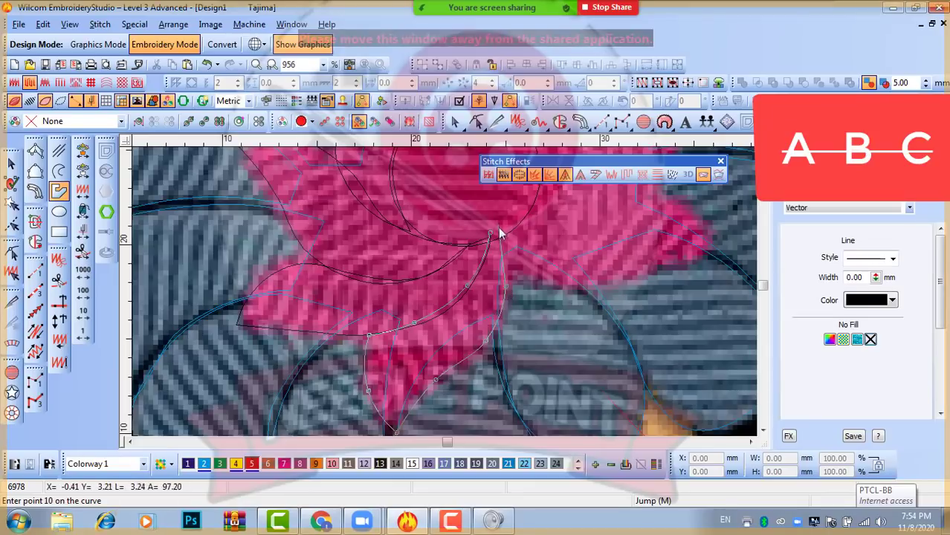
right_click(489, 234)
key(Return)
- Trace a closed vector outline around the pink center's lower-right point, from the circle's bottom edge out to the tip and back
right_click(499, 236)
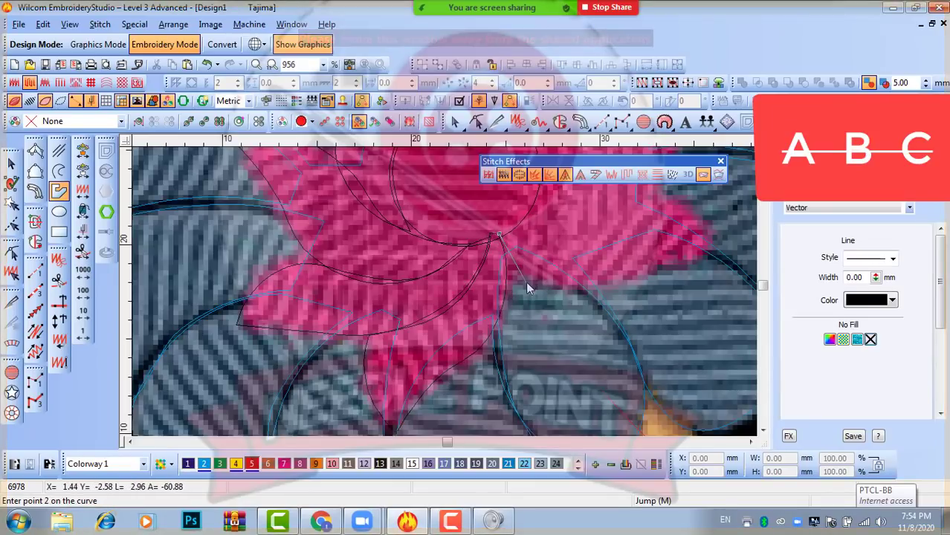
right_click(511, 277)
right_click(607, 284)
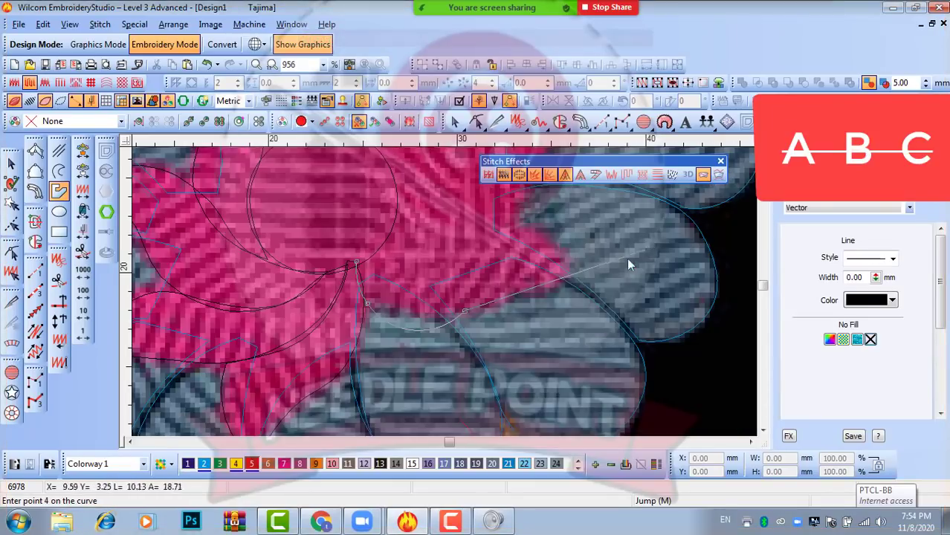
right_click(521, 289)
right_click(562, 283)
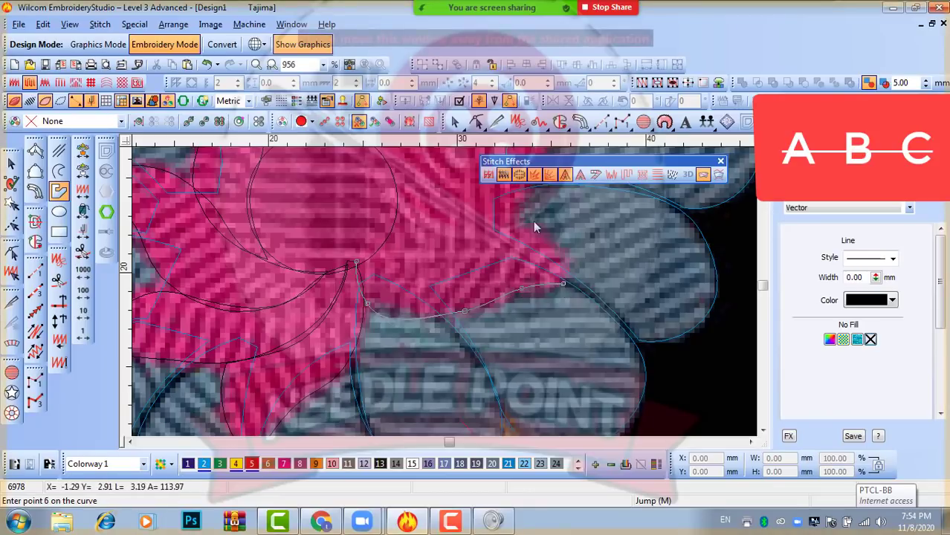
right_click(540, 243)
right_click(496, 227)
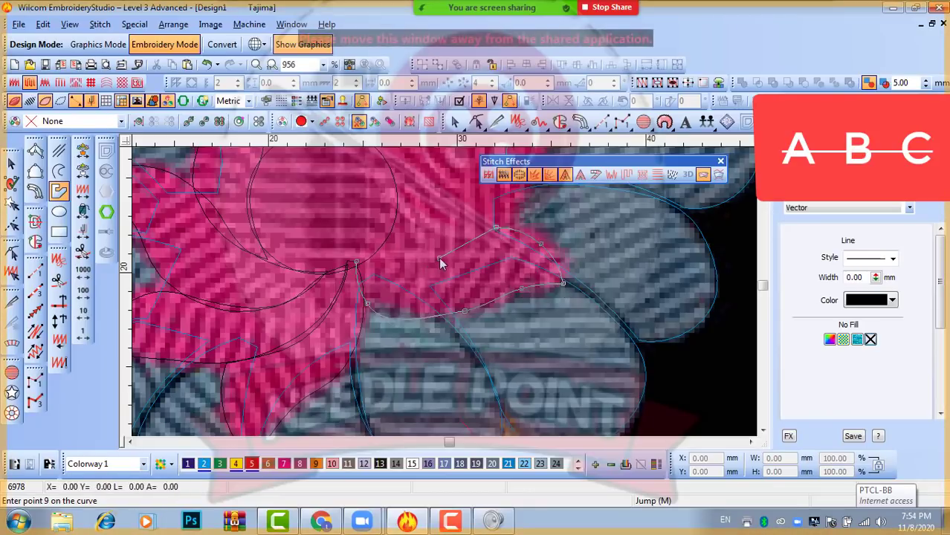
right_click(439, 258)
right_click(387, 266)
right_click(364, 261)
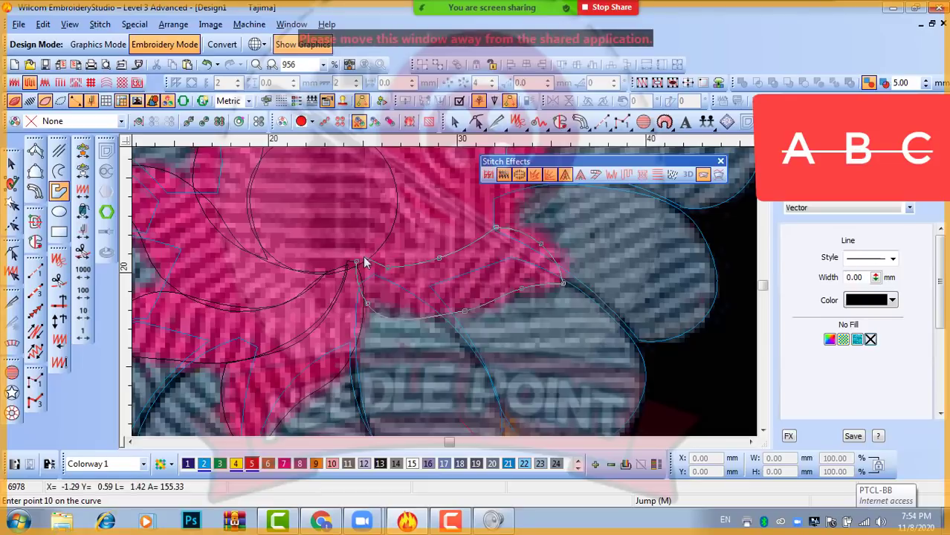
key(Return)
- Trace a closed vector outline around the pink center's right-hand upper point, docking the Stitch Effects toolbar where it covers the tip
scroll(440, 213, down, 1)
scroll(439, 291, up, 1)
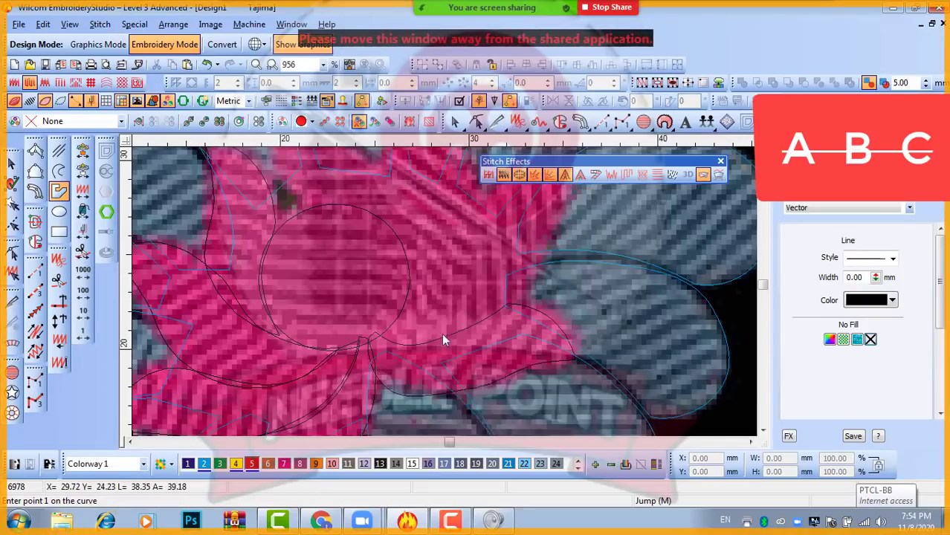
click(372, 336)
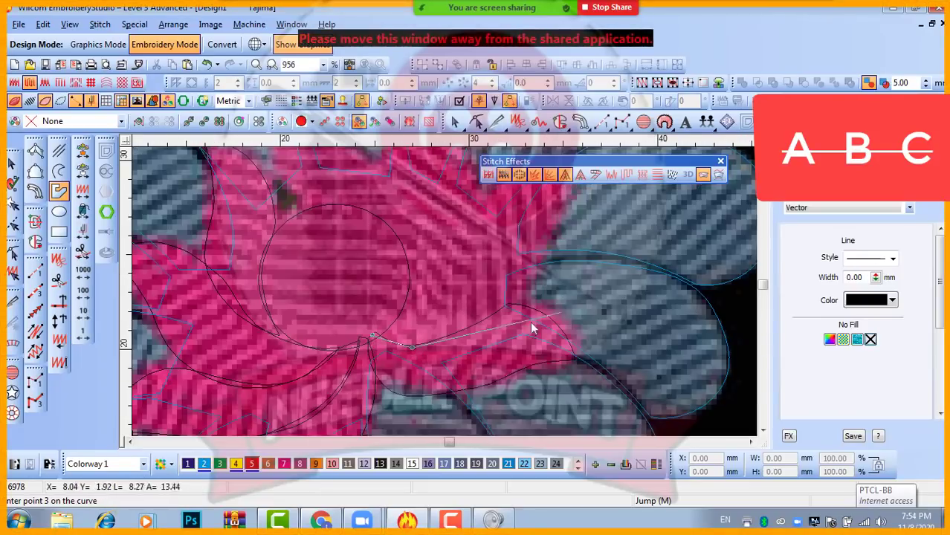
right_click(490, 324)
right_click(539, 270)
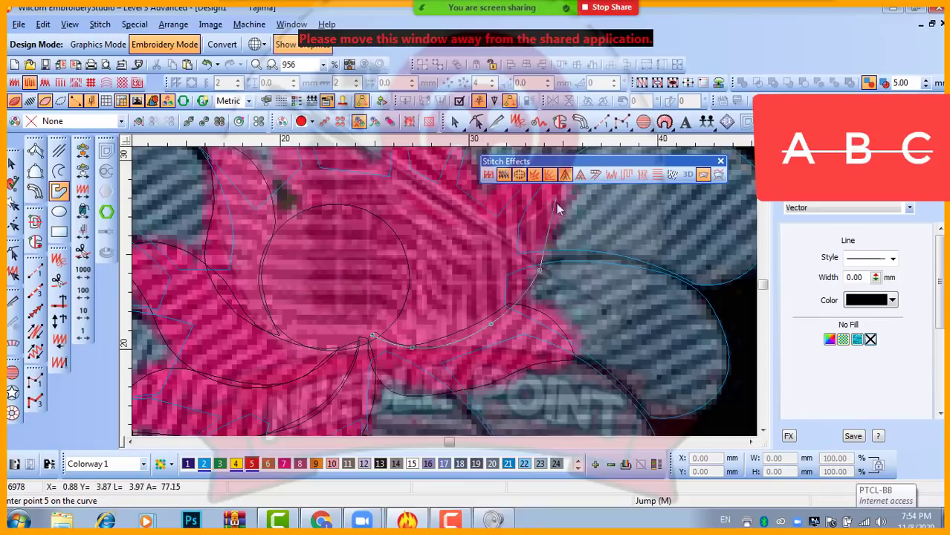
right_click(557, 211)
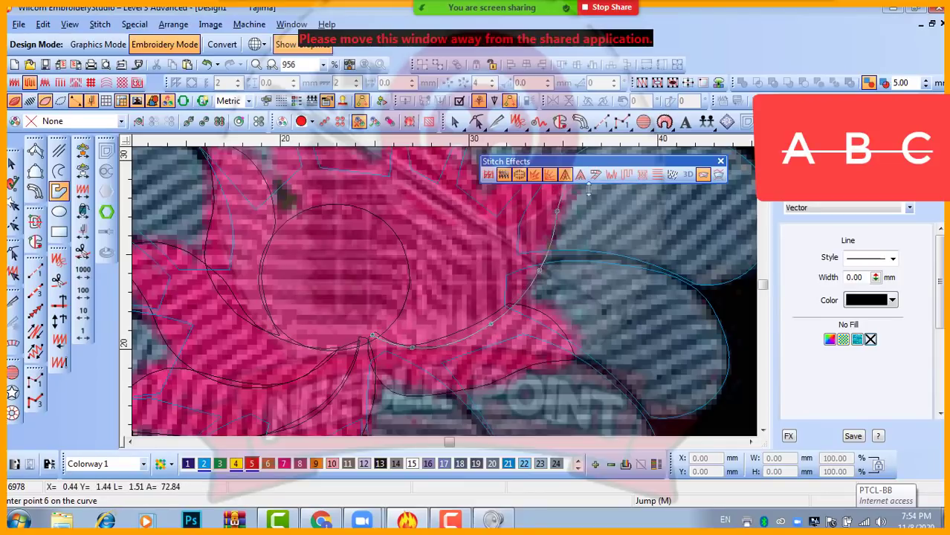
double_click(618, 161)
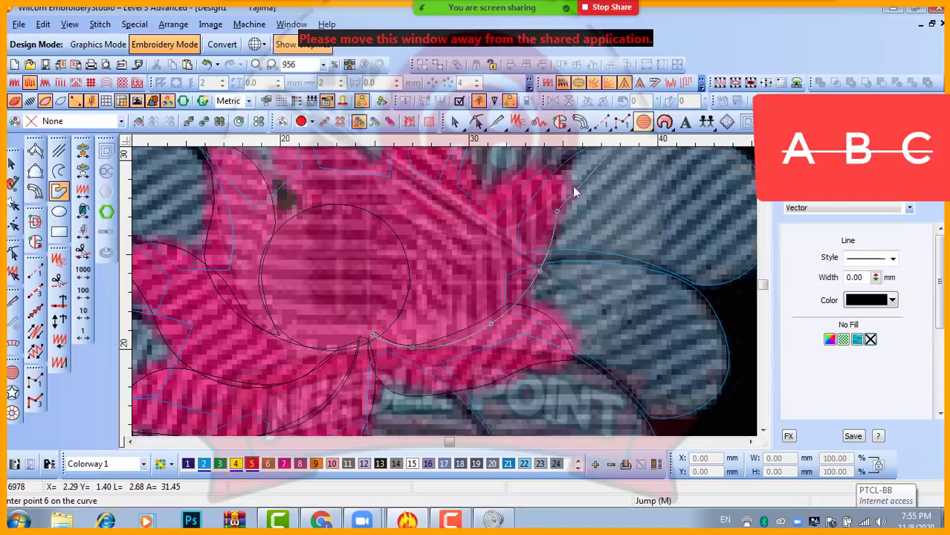
right_click(577, 185)
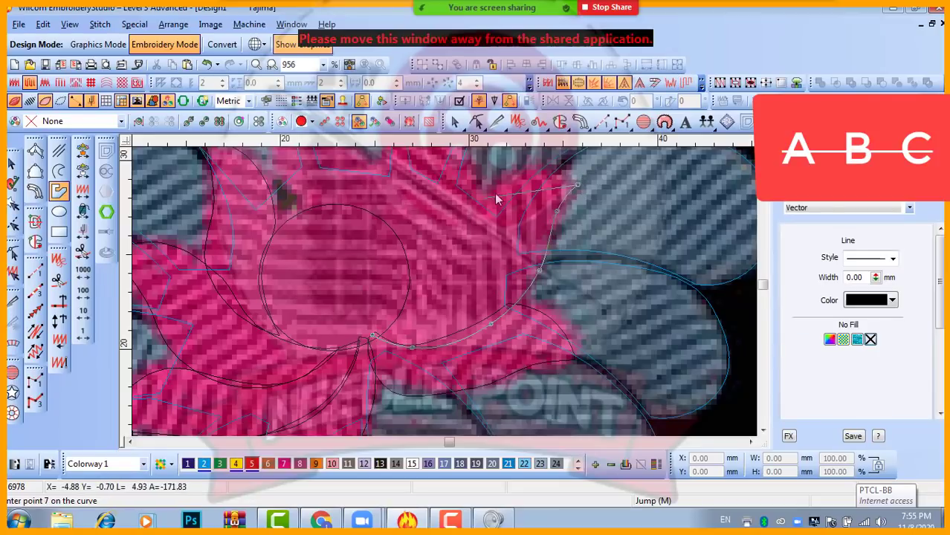
right_click(498, 192)
right_click(462, 259)
right_click(419, 317)
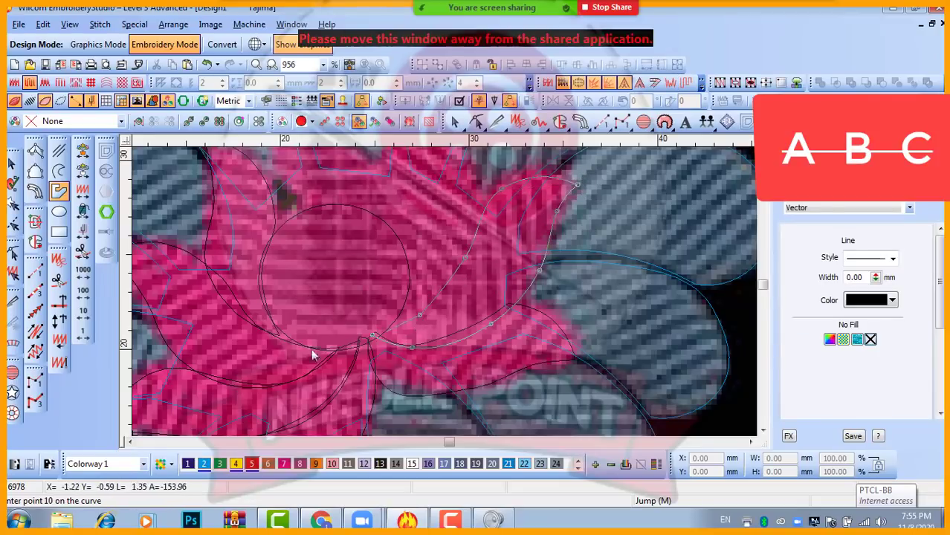
right_click(378, 329)
key(Return)
- Trace a closed vector outline around the tall upper point right of the circle, running from the circle's lower-right edge to the tip and back
right_click(378, 330)
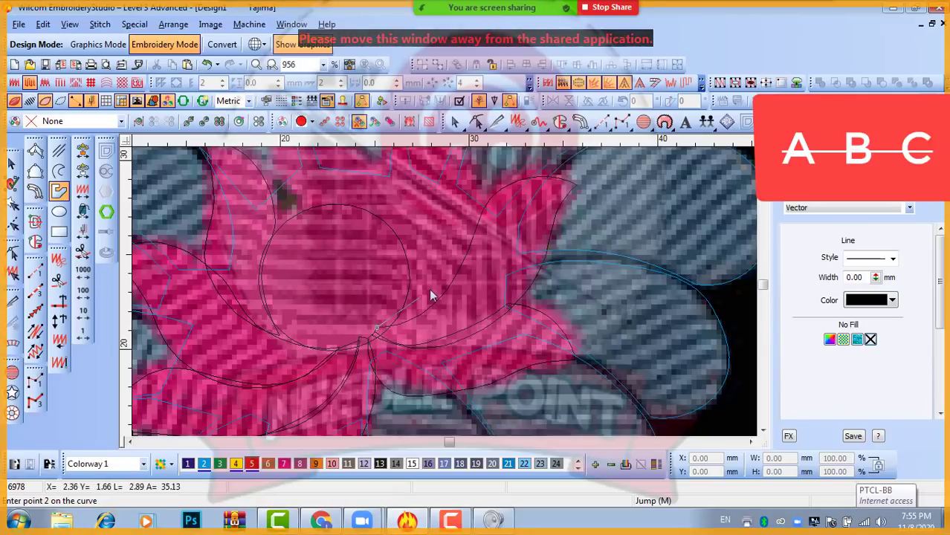
right_click(424, 315)
right_click(469, 254)
scroll(469, 253, up, 2)
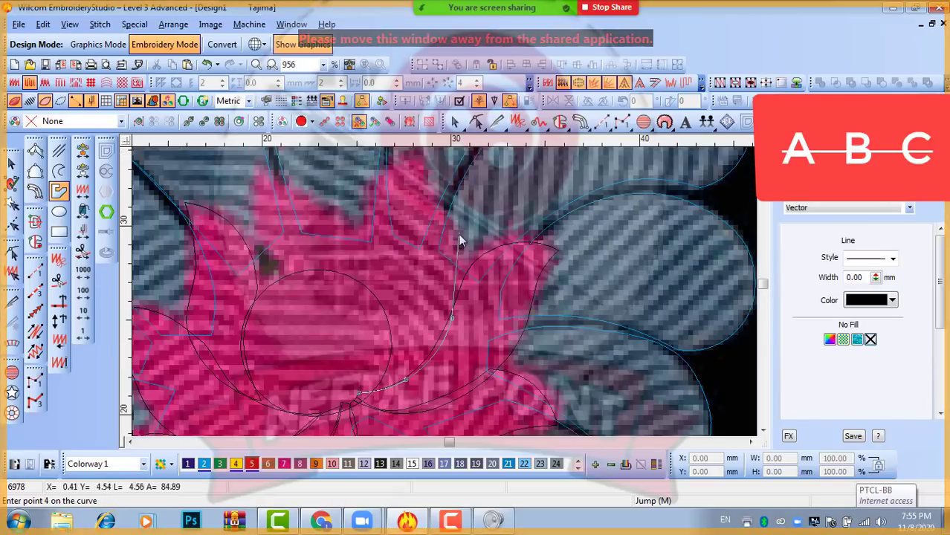
right_click(471, 238)
scroll(431, 220, up, 2)
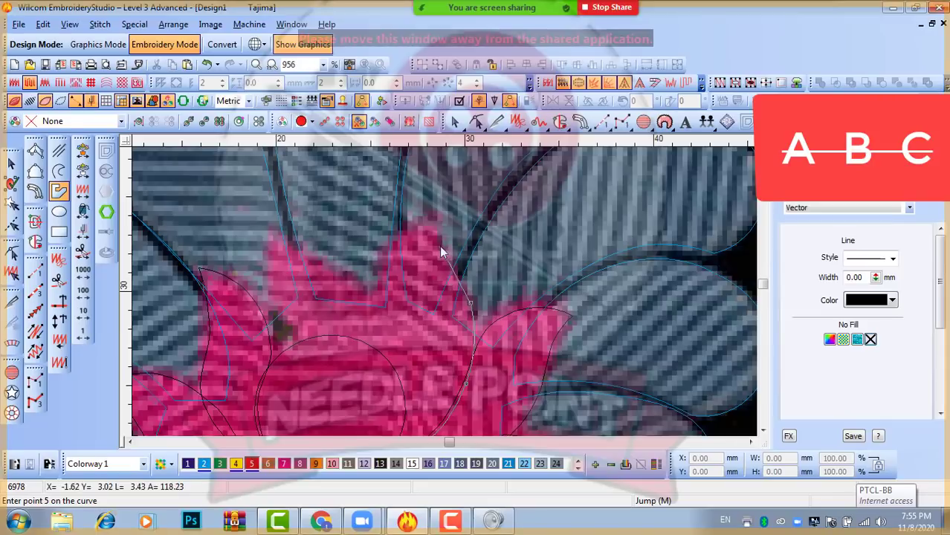
right_click(440, 245)
right_click(432, 212)
right_click(387, 291)
right_click(381, 293)
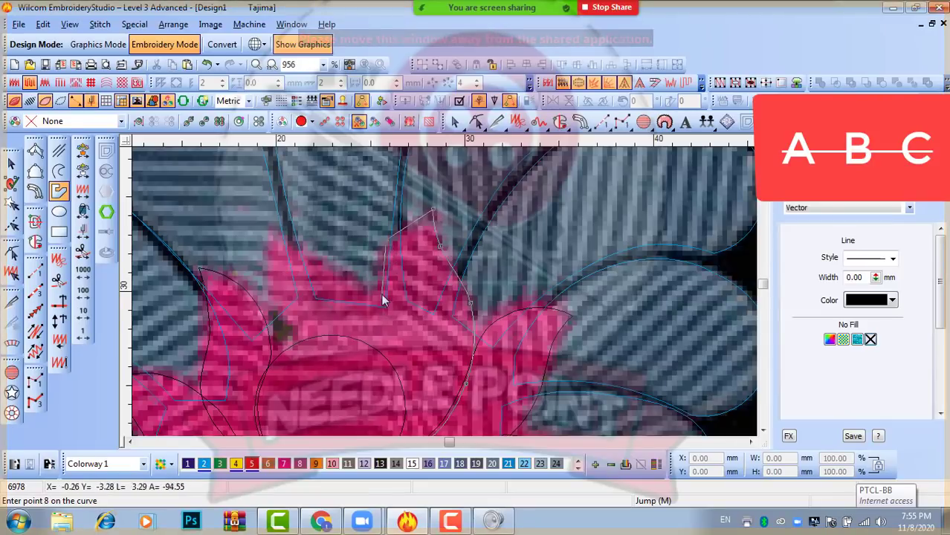
right_click(403, 352)
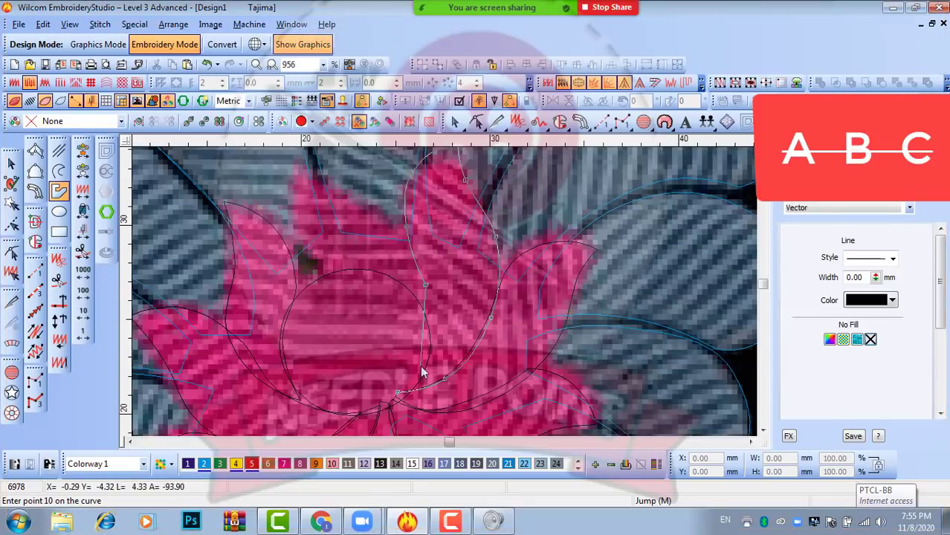
right_click(420, 362)
key(Return)
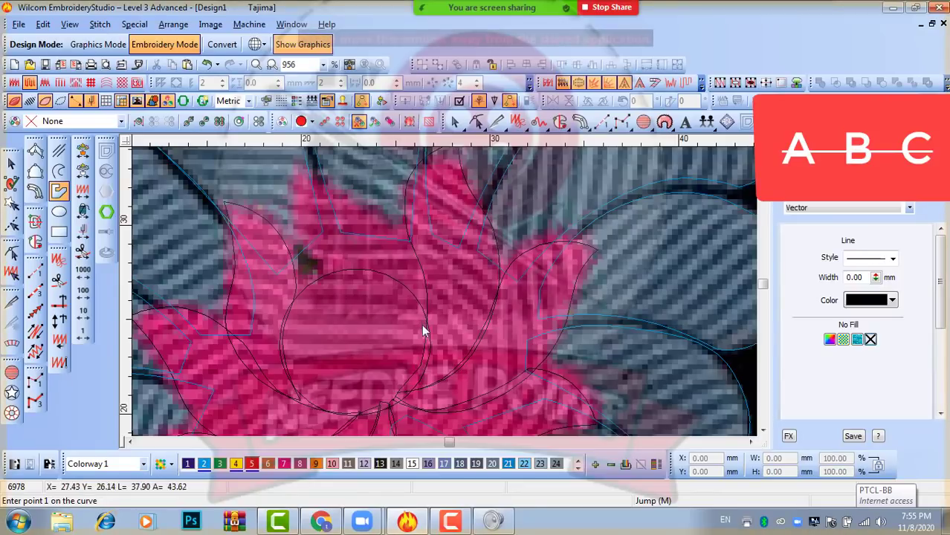
- Trace a closed vector outline around the remaining top point, from the circle's right edge over the tip and back along the circle's upper edge
right_click(424, 327)
right_click(426, 282)
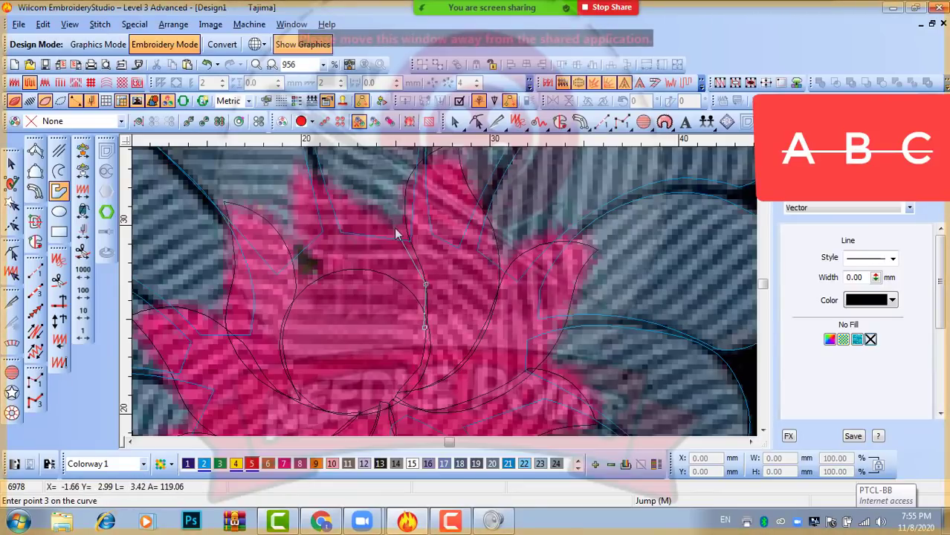
right_click(393, 227)
right_click(437, 262)
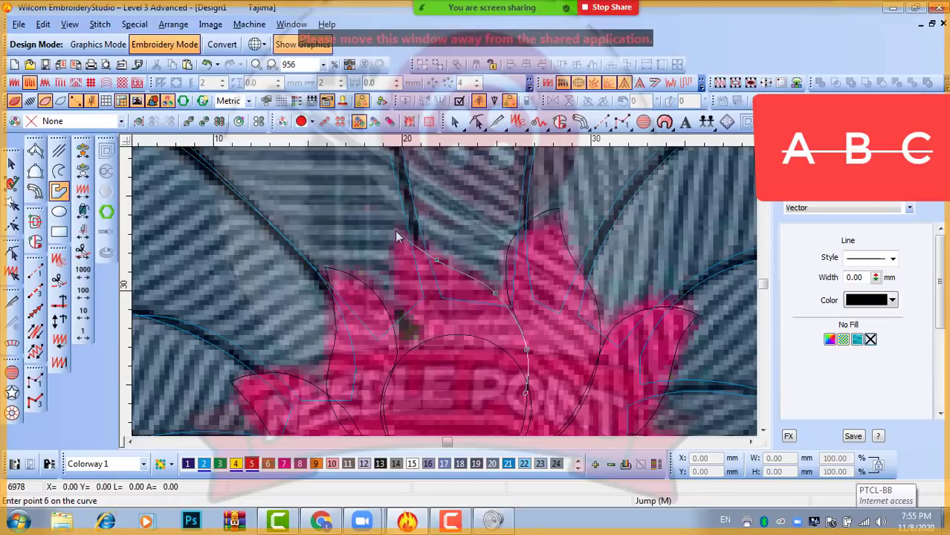
right_click(394, 231)
right_click(395, 295)
right_click(413, 332)
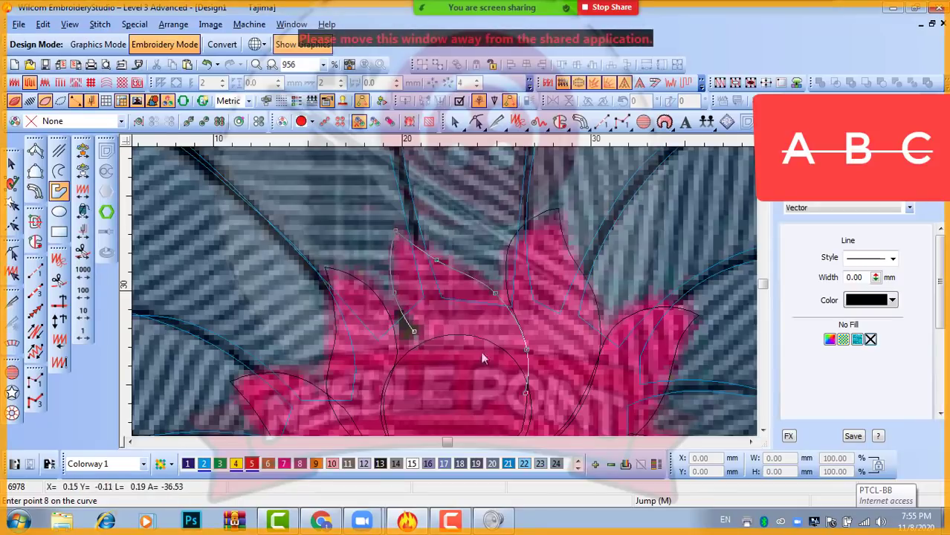
right_click(466, 340)
right_click(506, 362)
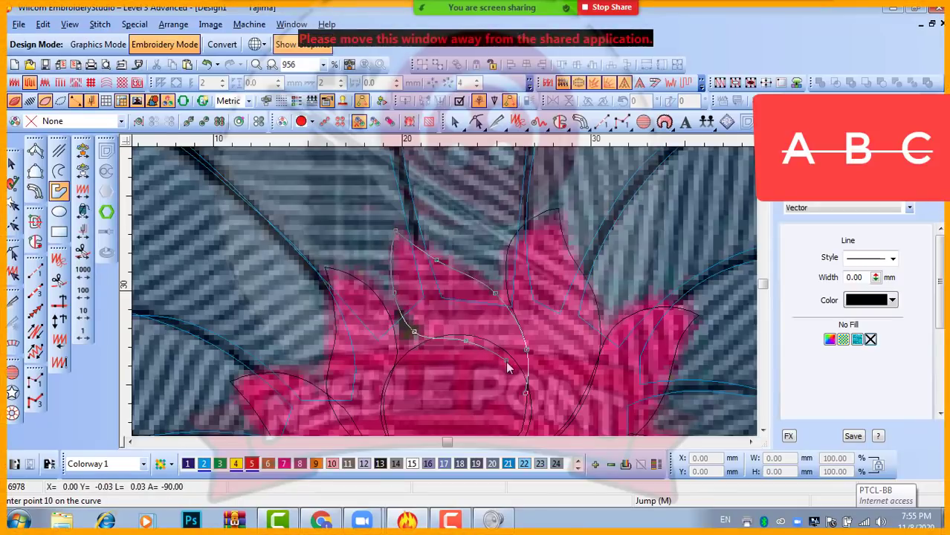
key(Return)
- Leave outline drawing, select the outline around the pink center's upper-left point, and check the design with the stitches shown and hidden
scroll(587, 379, down, 1)
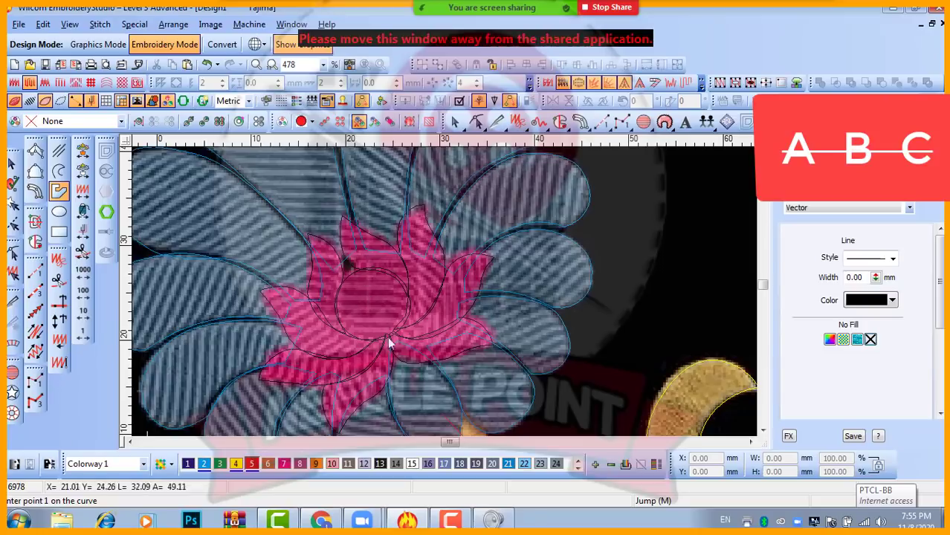
key(Escape)
click(338, 262)
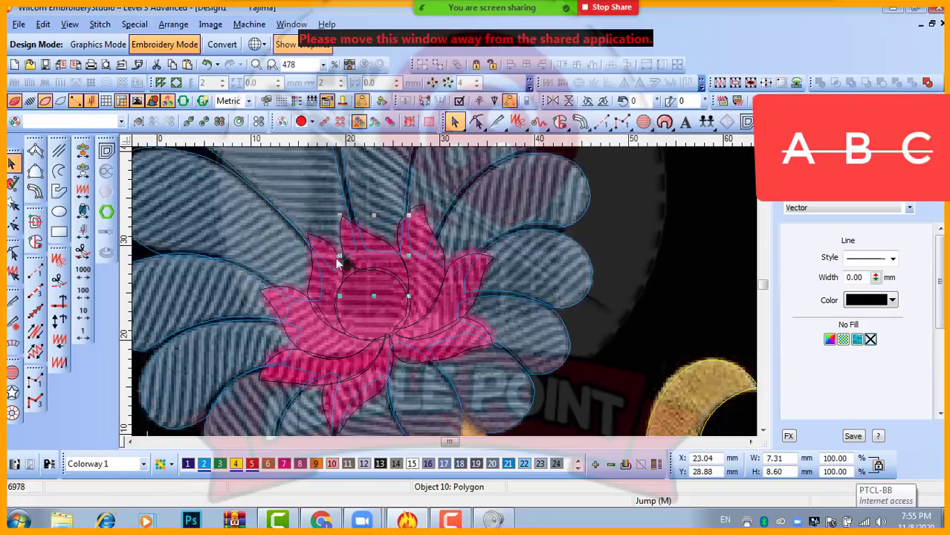
click(333, 250)
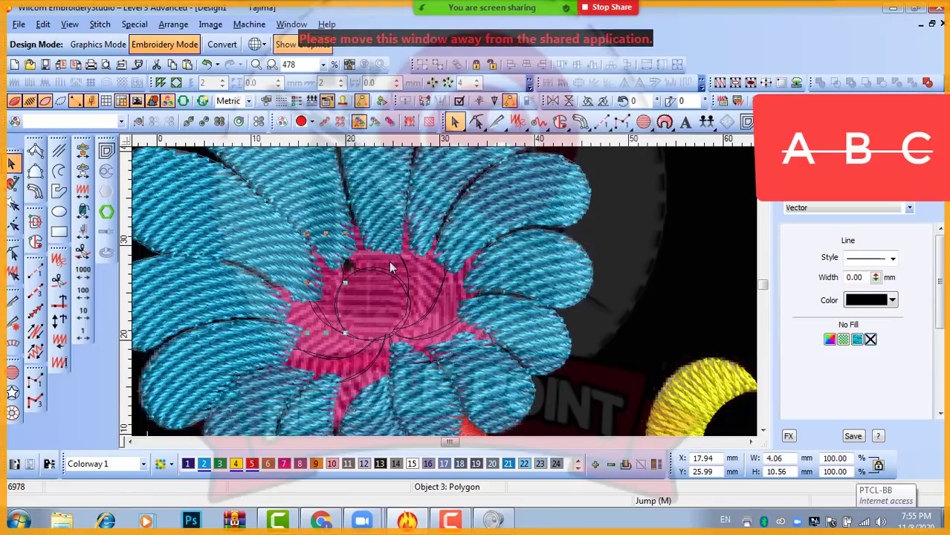
key(s)
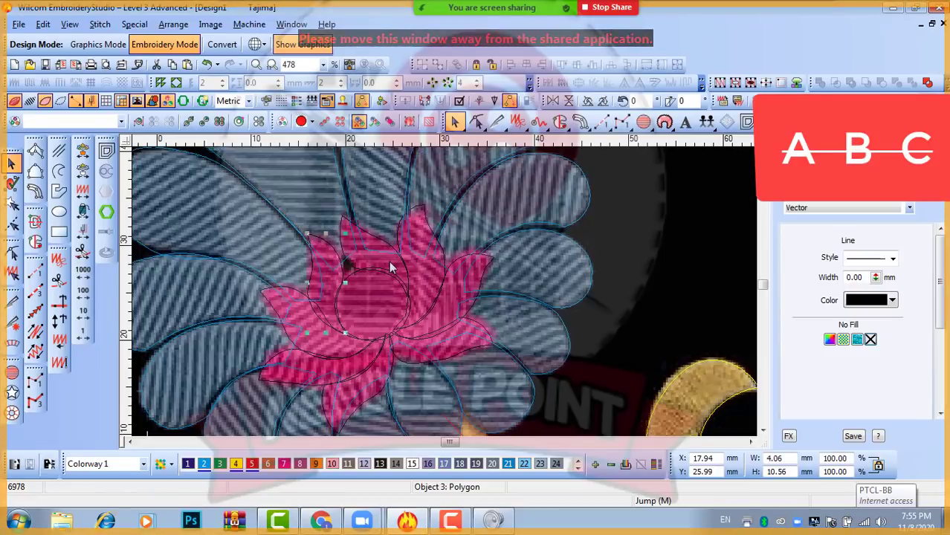
click(34, 245)
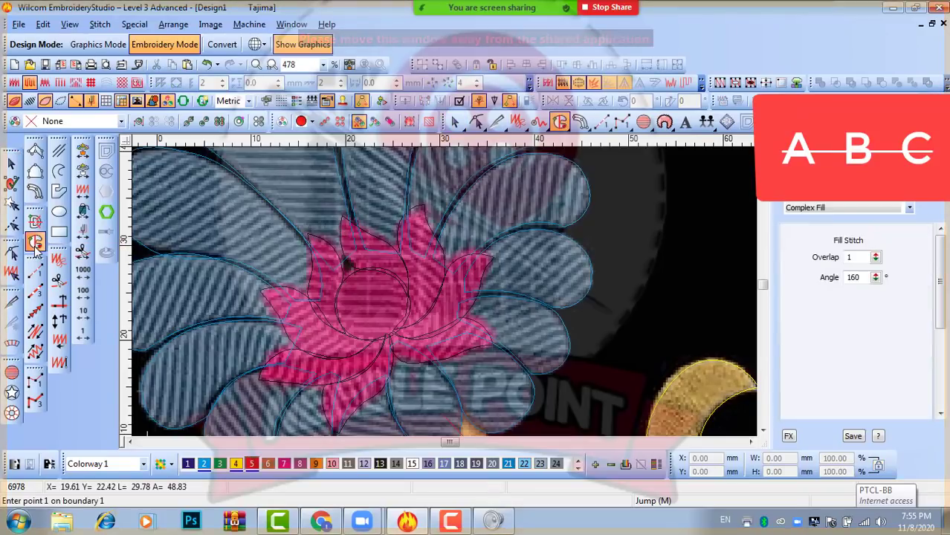
key(Escape)
click(339, 259)
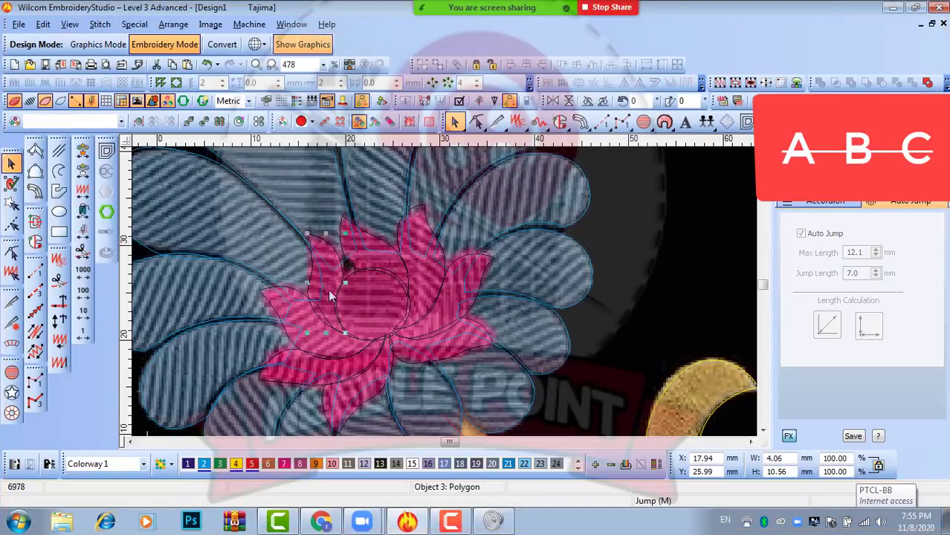
click(648, 280)
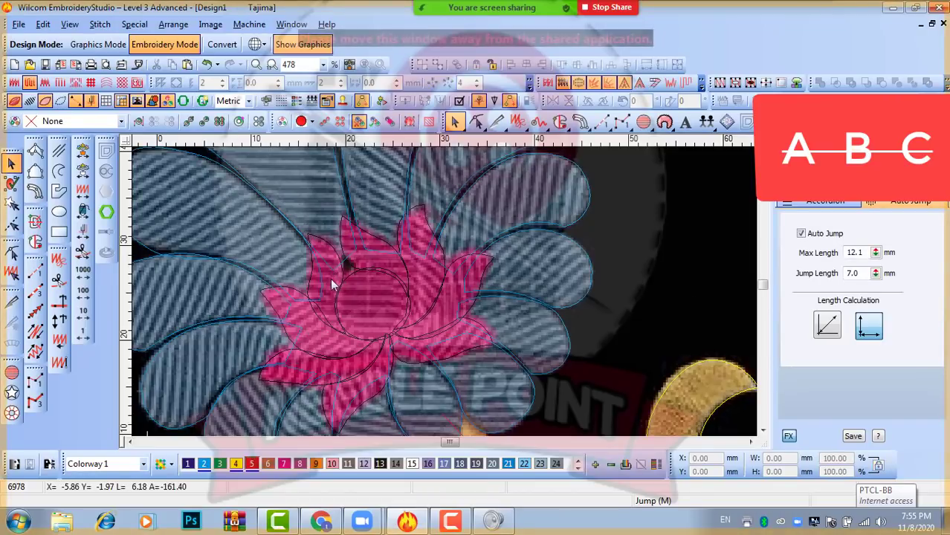
scroll(330, 278, up, 2)
click(491, 262)
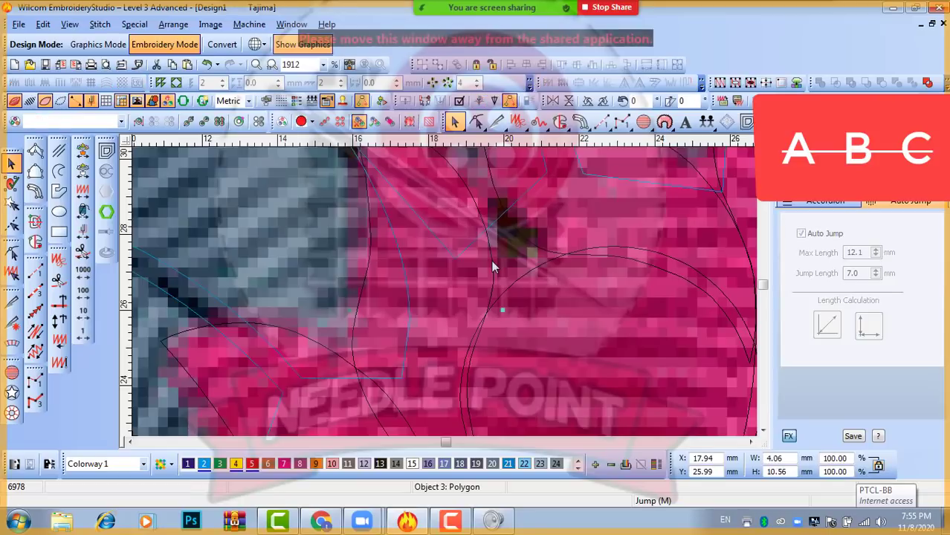
scroll(446, 292, down, 2)
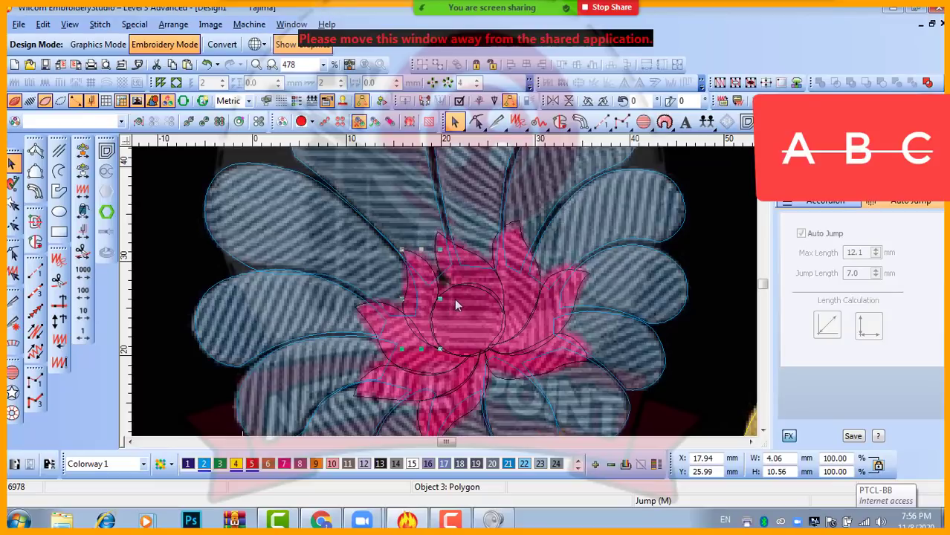
- Show the stitches and try to fill the outline around the pink center's upper-left point with Complex Fill
key(s)
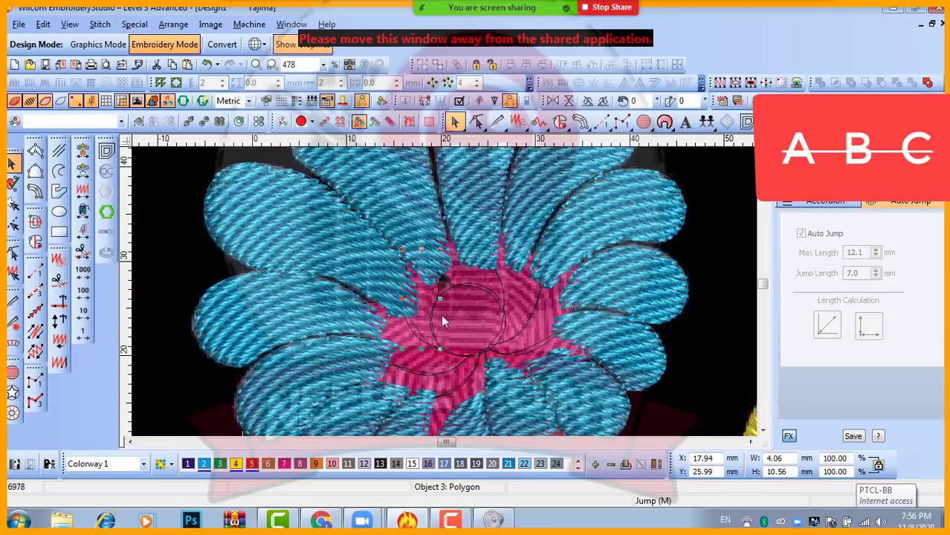
click(34, 241)
click(39, 245)
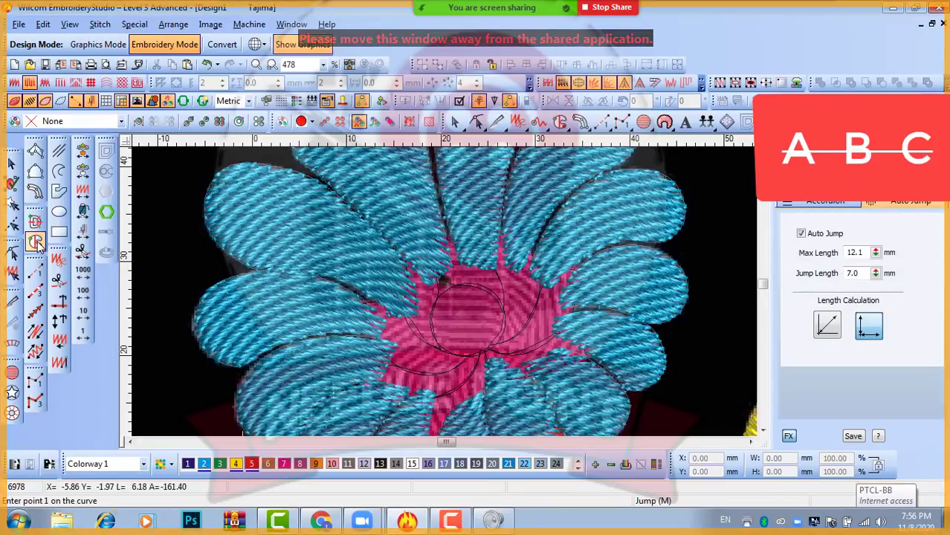
click(437, 287)
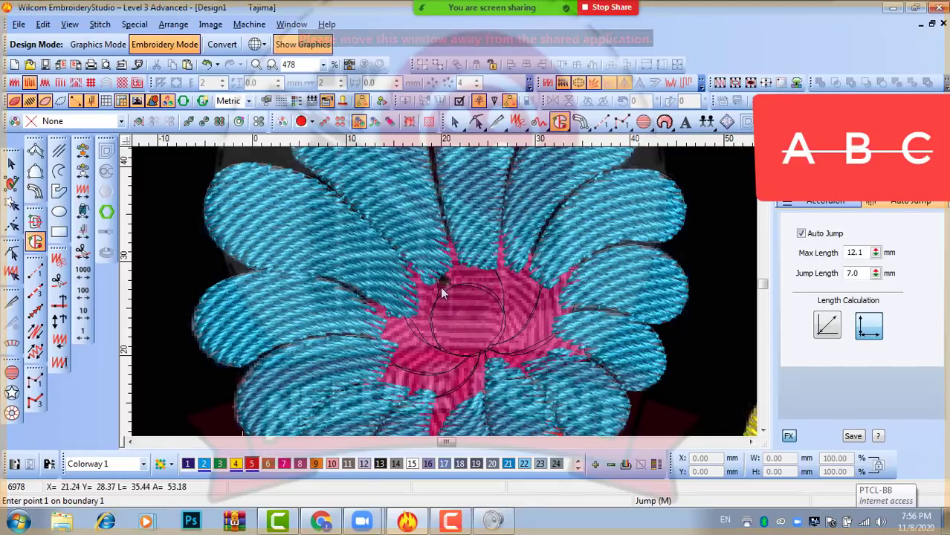
key(Return)
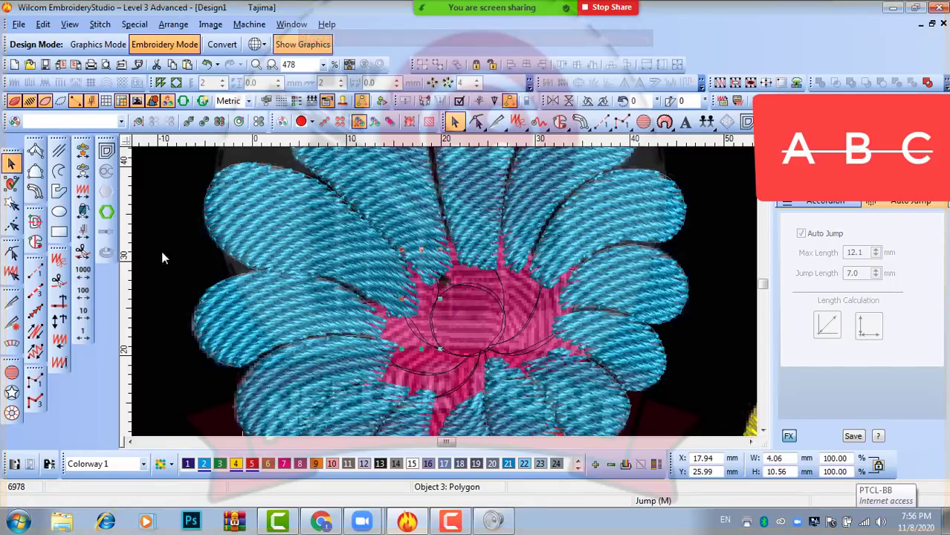
click(35, 242)
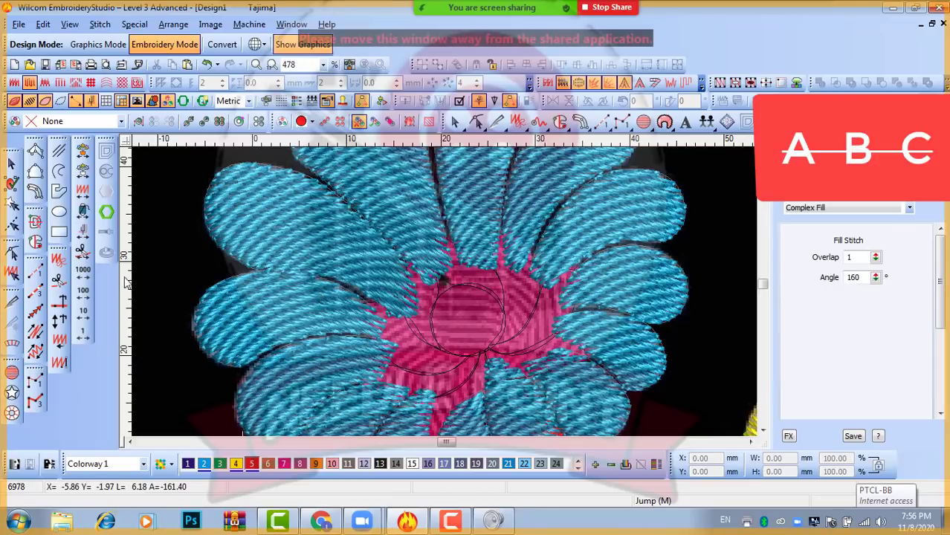
- Select the outline around the pink center's upper-left point and create a Fusion Fill object from it
click(11, 163)
click(437, 327)
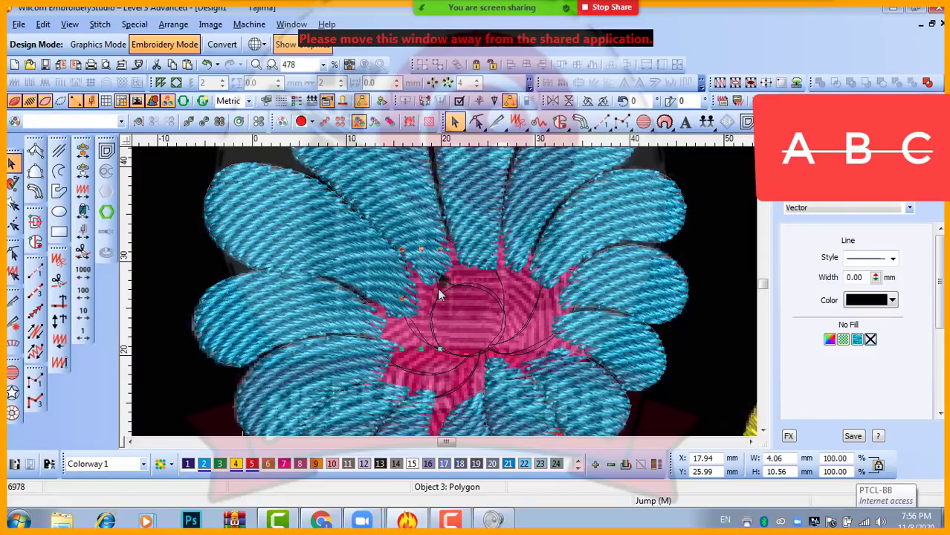
click(35, 221)
key(Return)
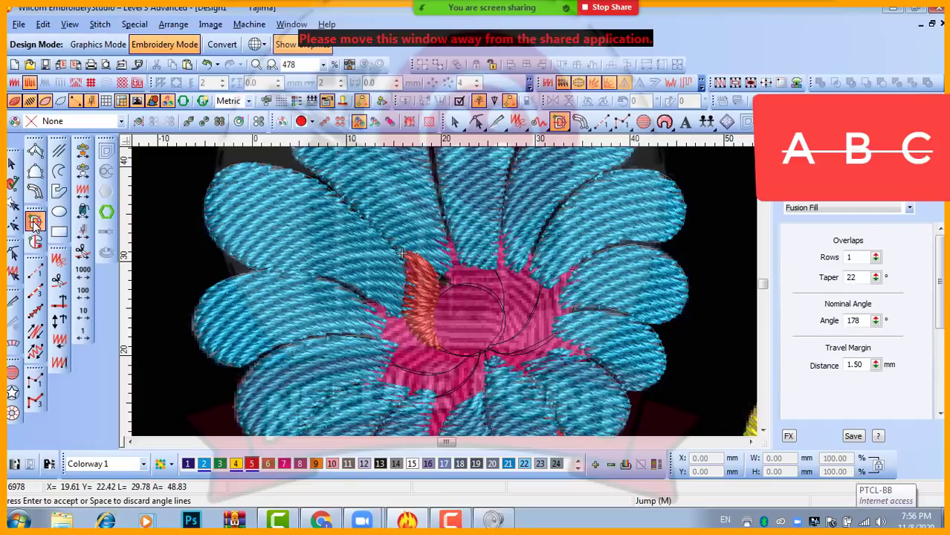
click(11, 165)
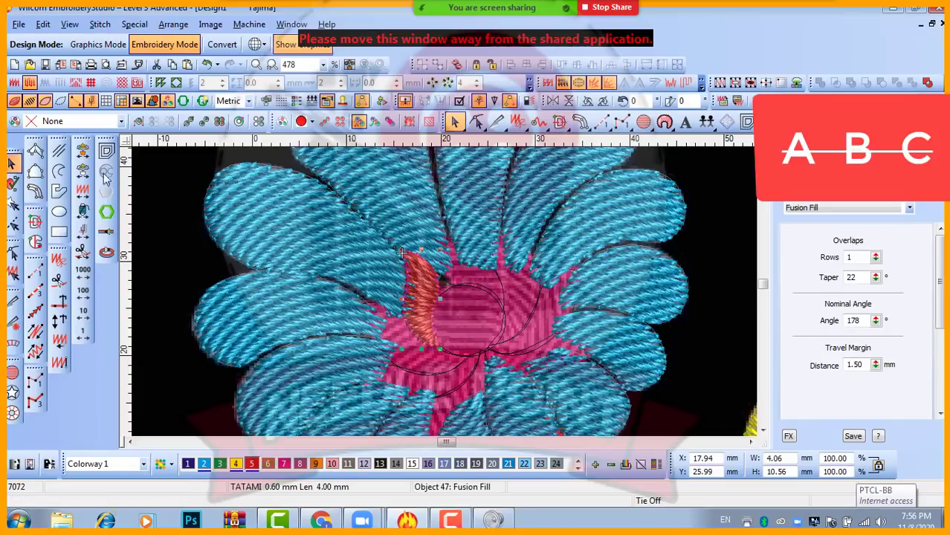
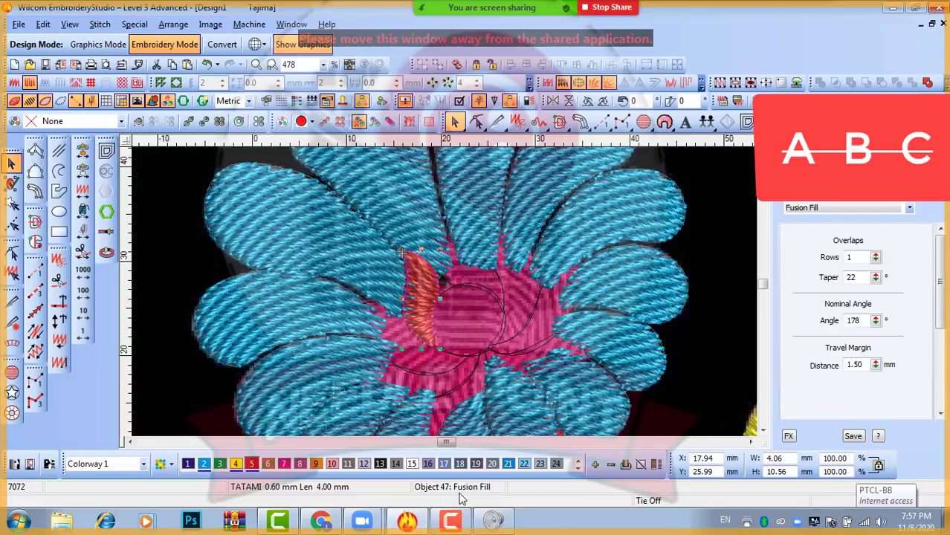
- Convert the upper-left point's Fusion Fill object to Complex Fill and make more room for the stitch effects toolbar
right_click(435, 290)
mouse_move(530, 320)
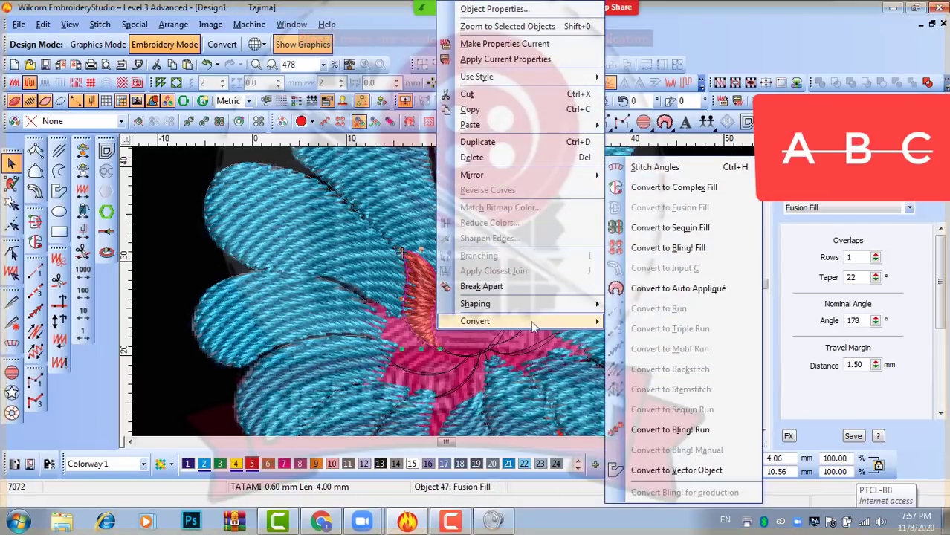
click(706, 189)
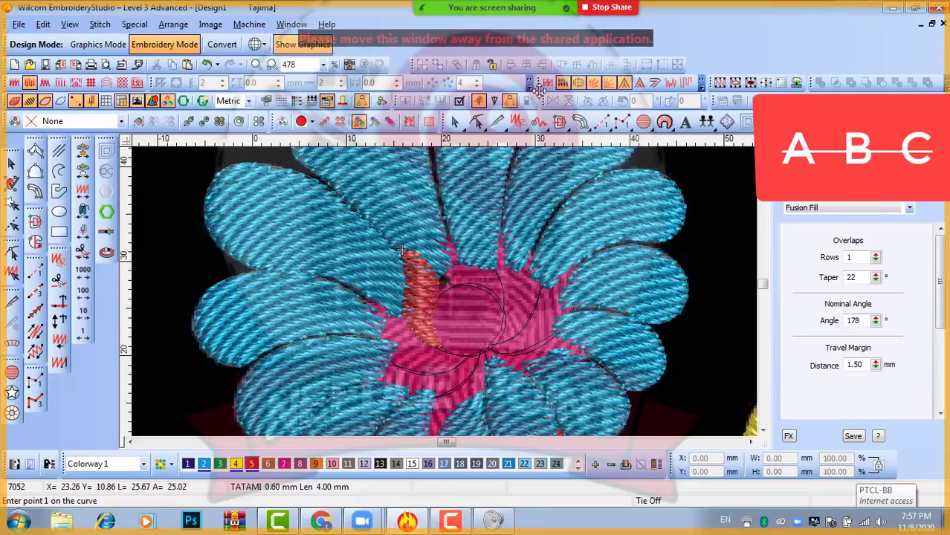
drag(536, 88, 440, 80)
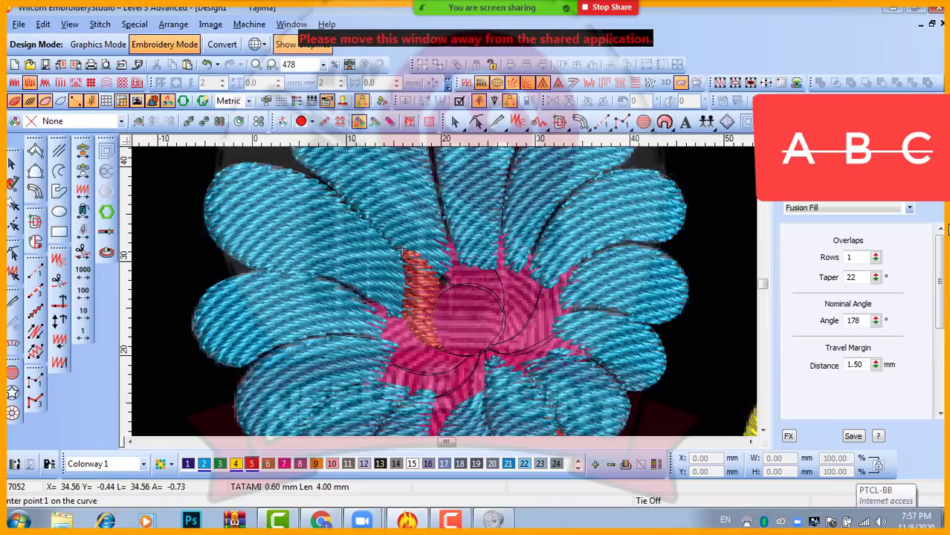
- Set the current fill stitch type to Satin
click(800, 195)
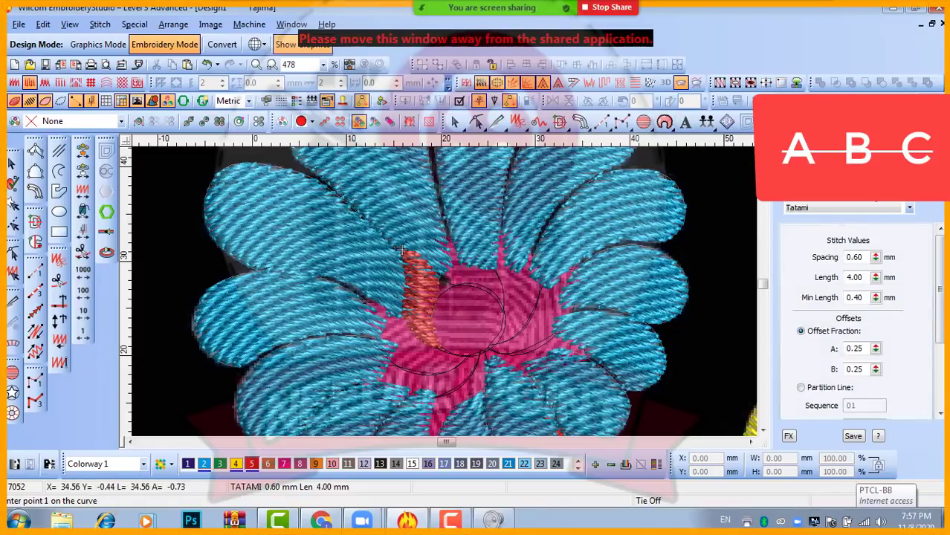
click(861, 206)
click(825, 219)
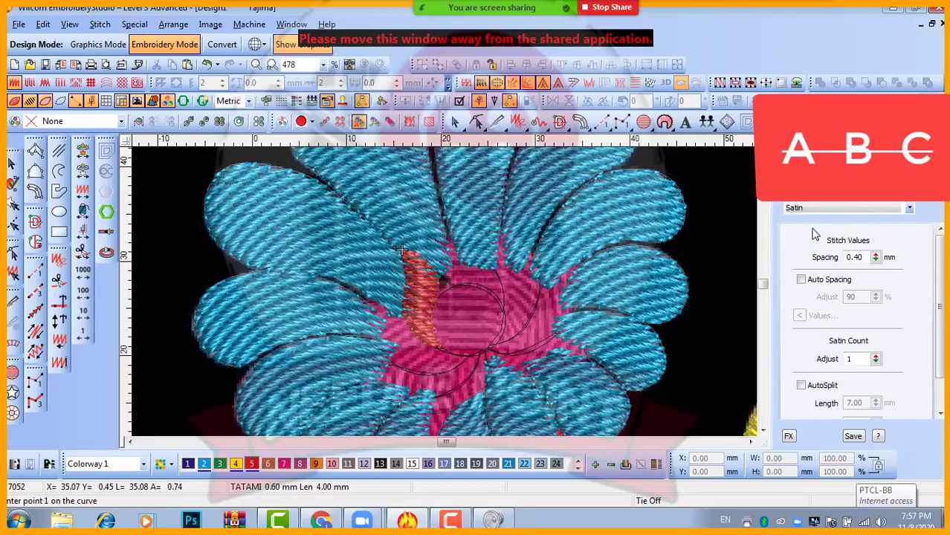
- Leave the digitizing tool, select the upper-left point's filled object, and open its stitch type choices
click(429, 288)
key(Escape)
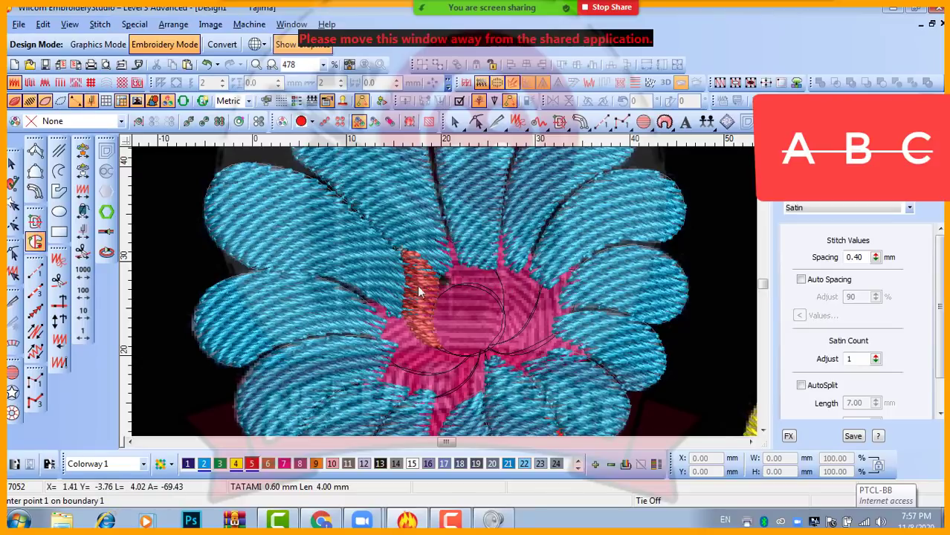
click(420, 294)
key(Escape)
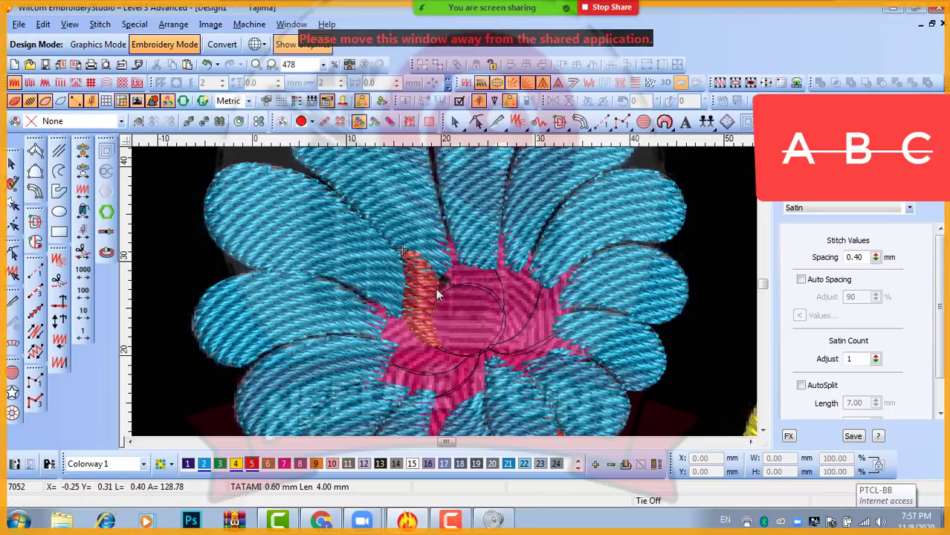
click(437, 287)
click(842, 209)
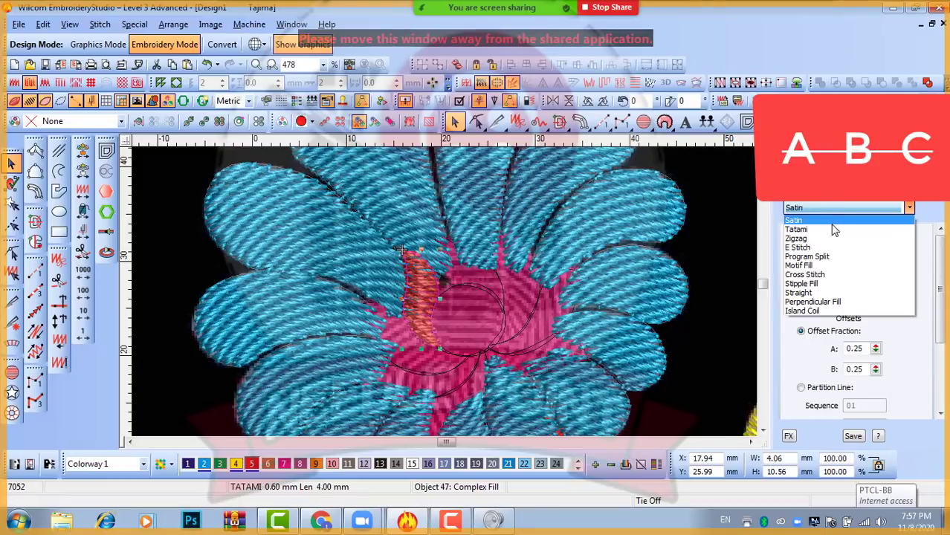
- Change the selected red petal's stitch type from Tatami to Satin
click(837, 221)
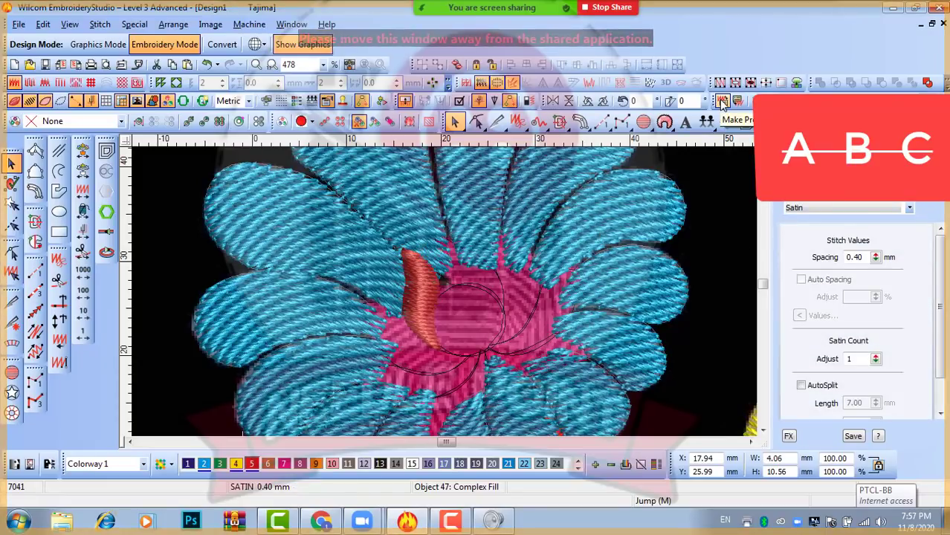
click(723, 252)
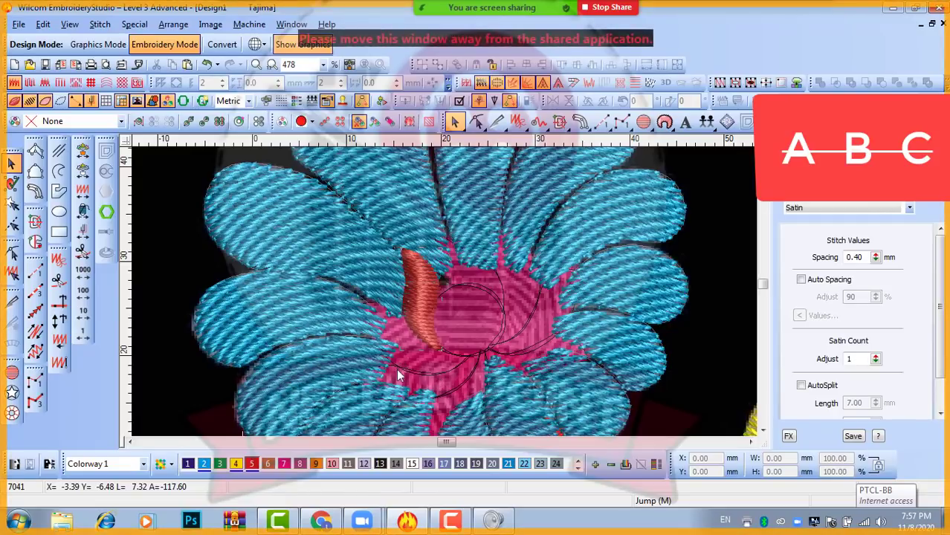
- Convert the outline of the pink petal on the flower centre's left side to a Complex Fill
scroll(424, 375, up, 2)
click(428, 276)
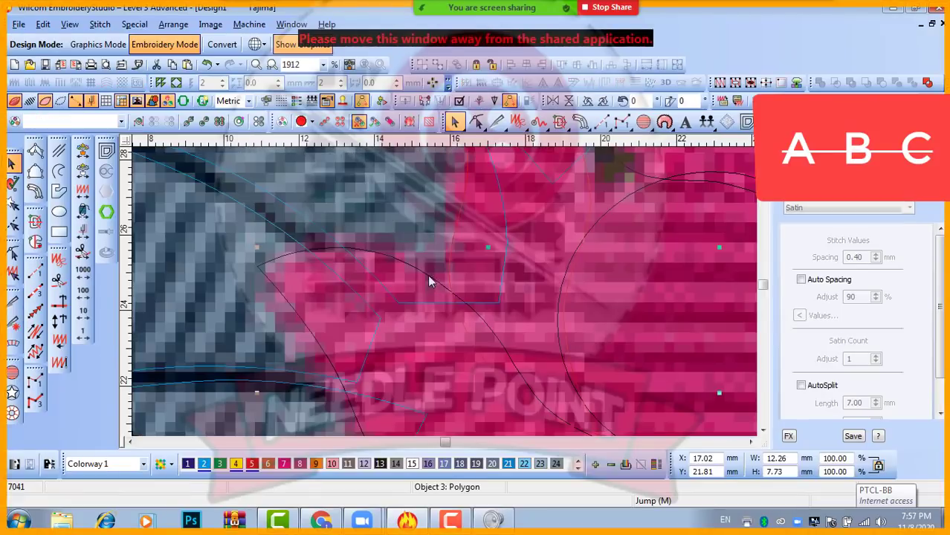
scroll(417, 283, down, 2)
click(37, 244)
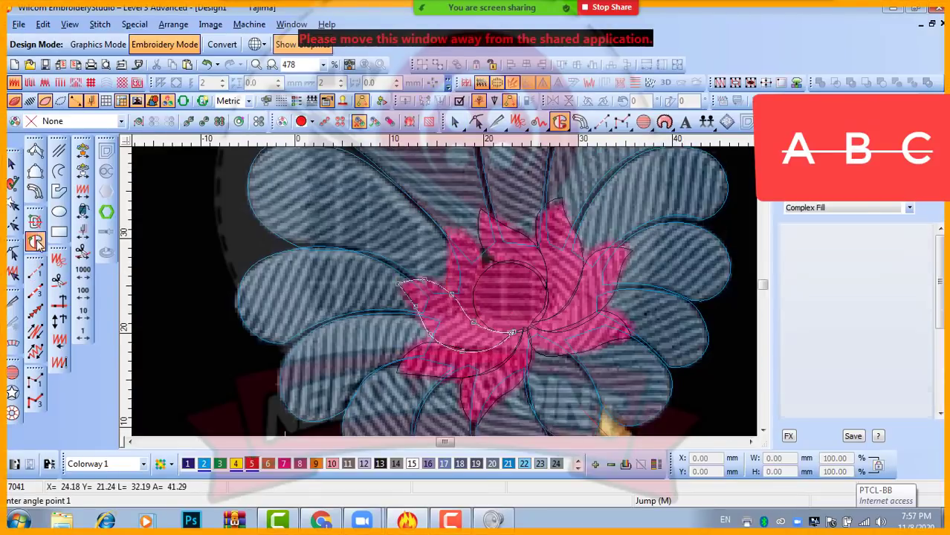
key(Return)
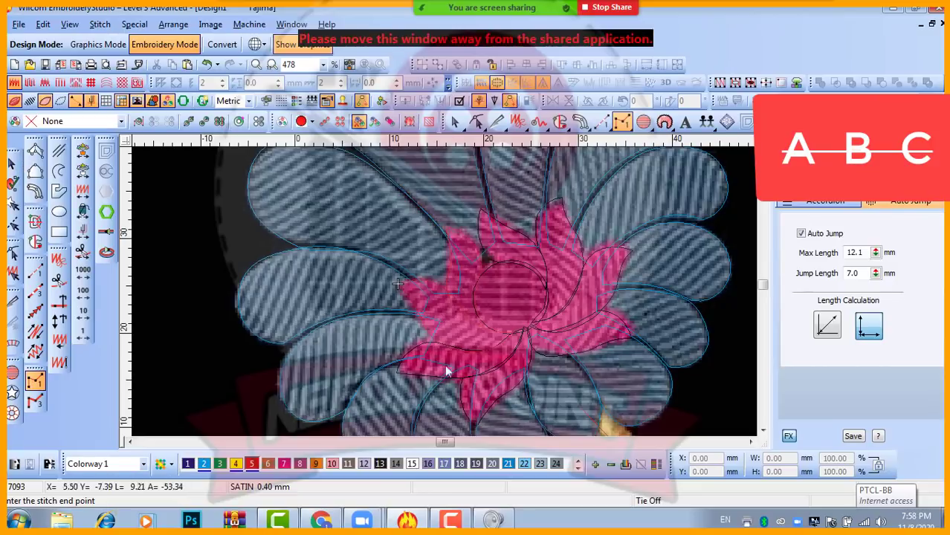
- Convert the outlines of the lower-left and bottom pink petals to Complex Fill objects
click(416, 348)
key(Escape)
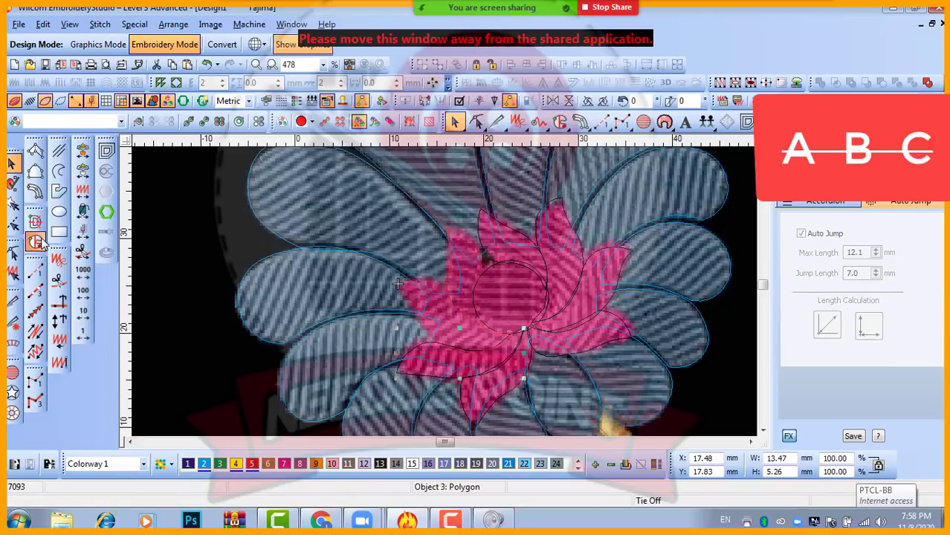
click(36, 242)
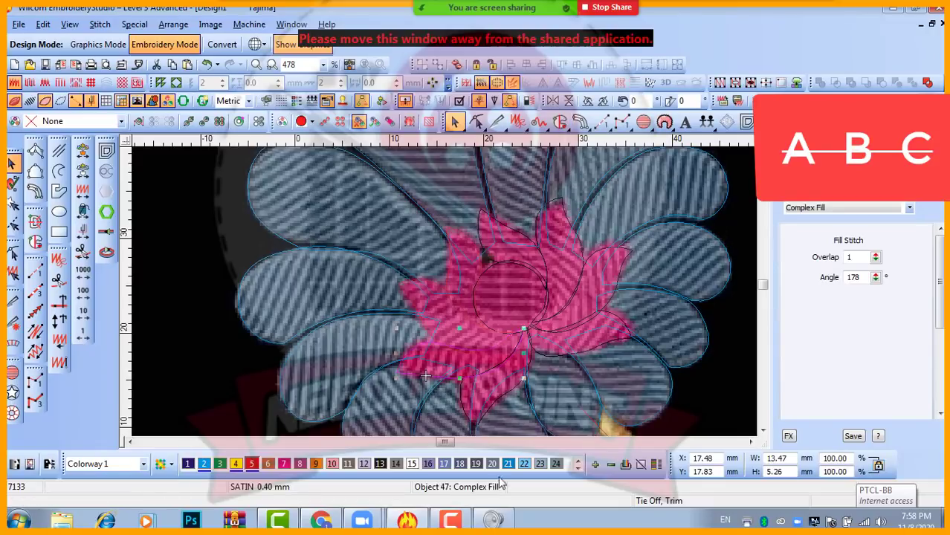
key(z)
key(Escape)
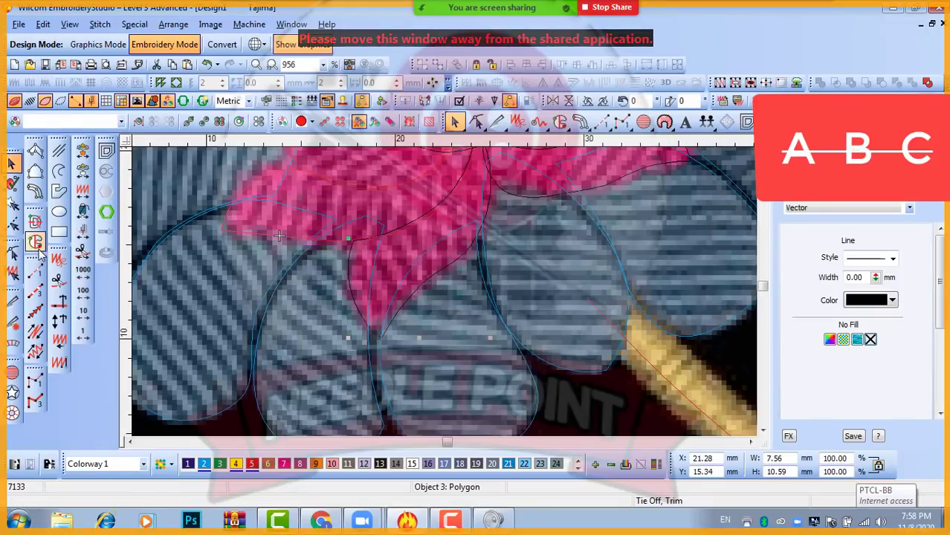
click(36, 242)
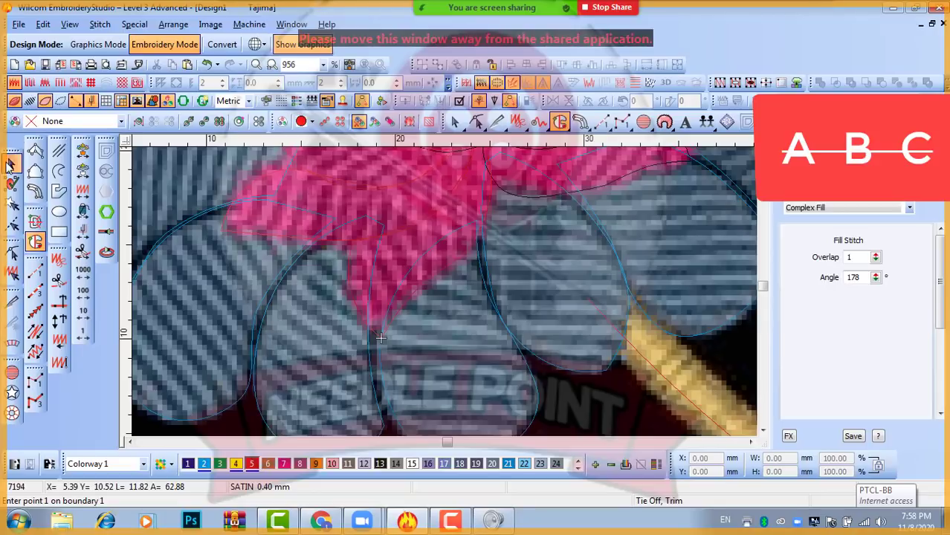
- Reshape the lower edge of the lower-right pink petal's outline and convert it to a Complex Fill
click(12, 165)
scroll(564, 187, down, 1)
scroll(408, 297, up, 1)
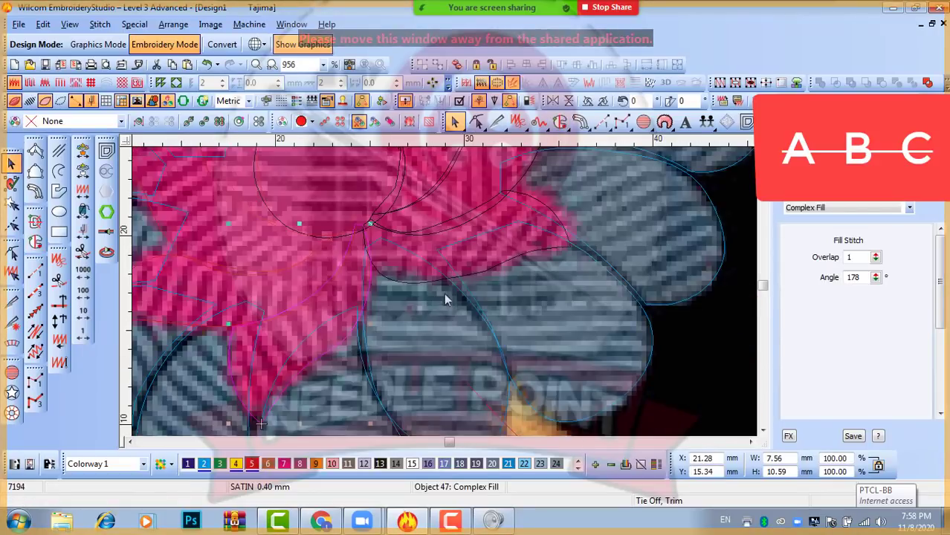
click(422, 282)
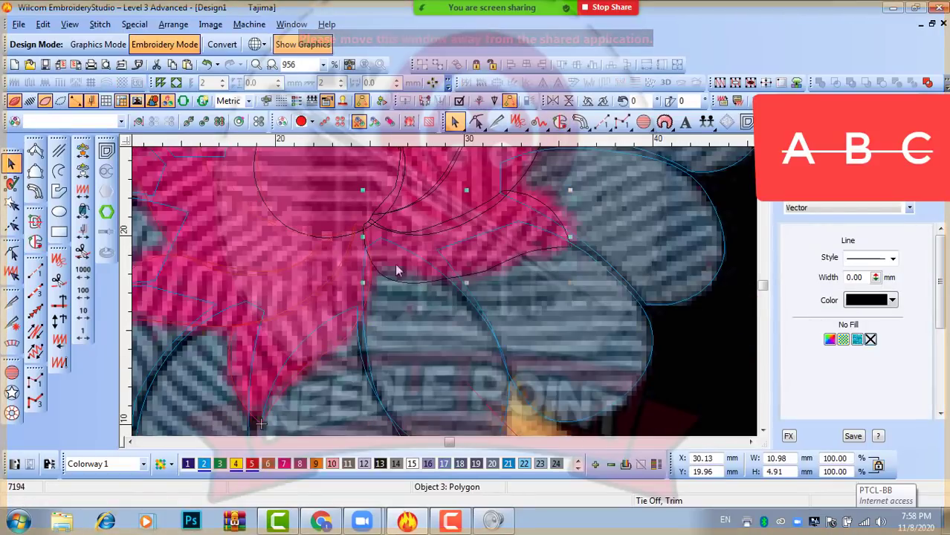
key(h)
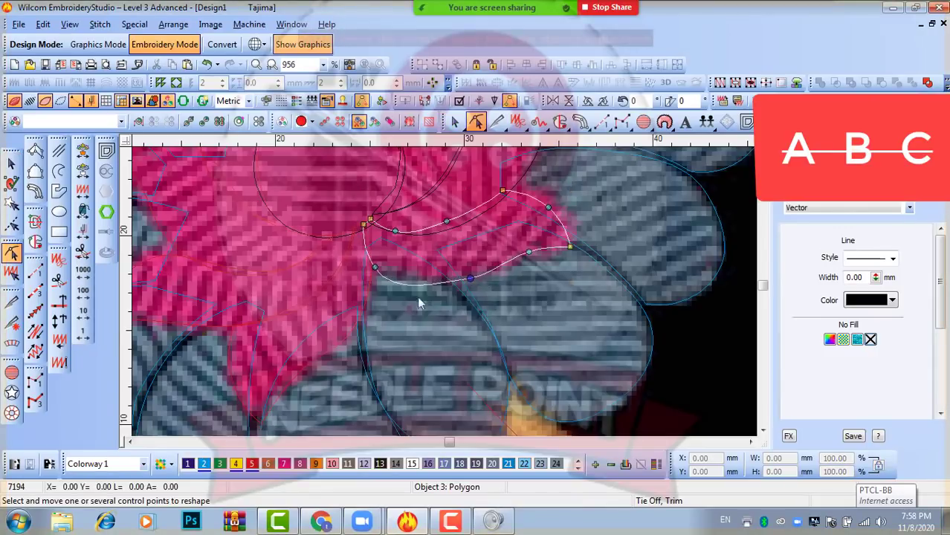
click(377, 266)
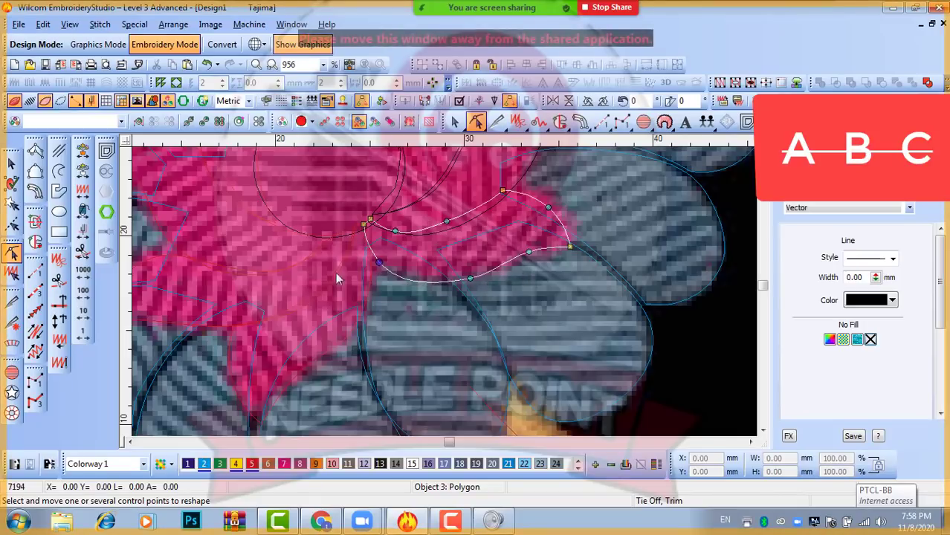
click(12, 164)
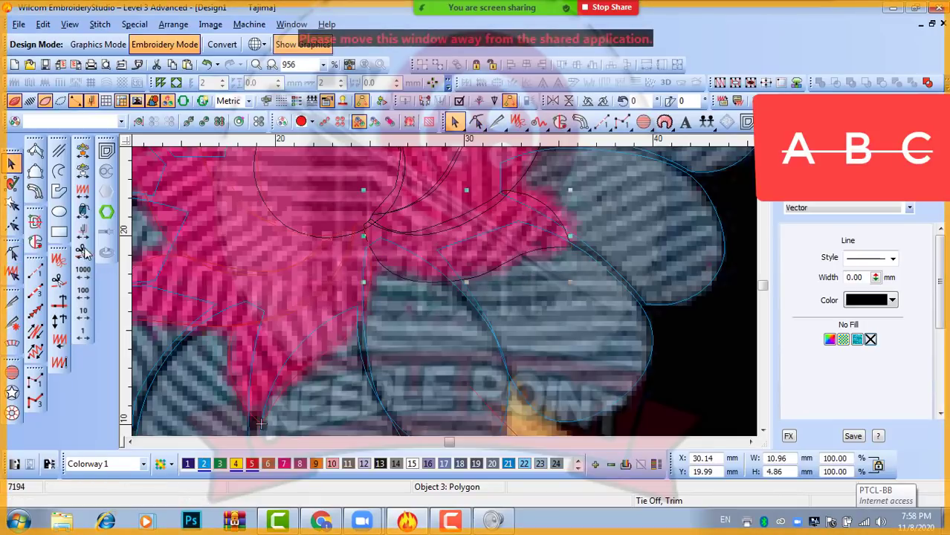
click(35, 241)
click(32, 246)
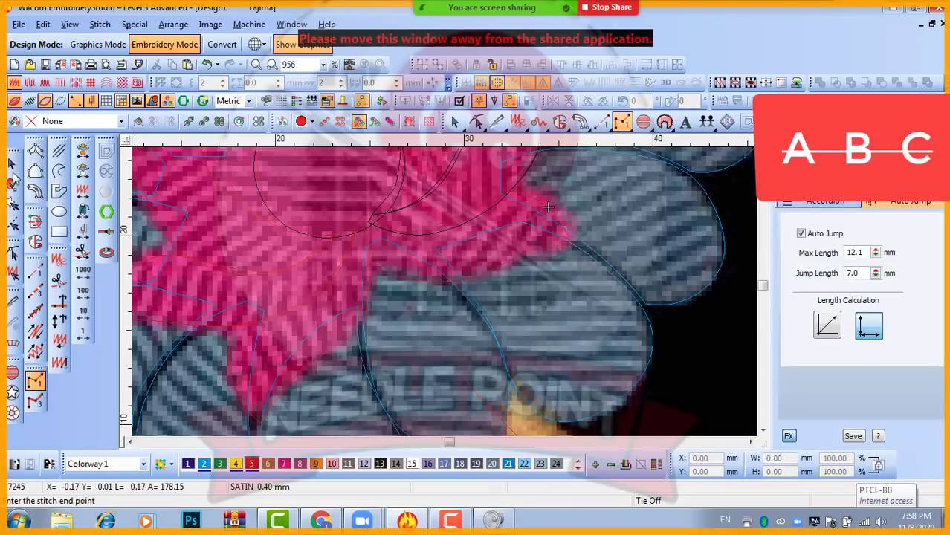
- Convert the outline of the pink petal on the flower centre's right side to a Complex Fill
click(12, 164)
scroll(544, 179, down, 1)
scroll(418, 297, up, 1)
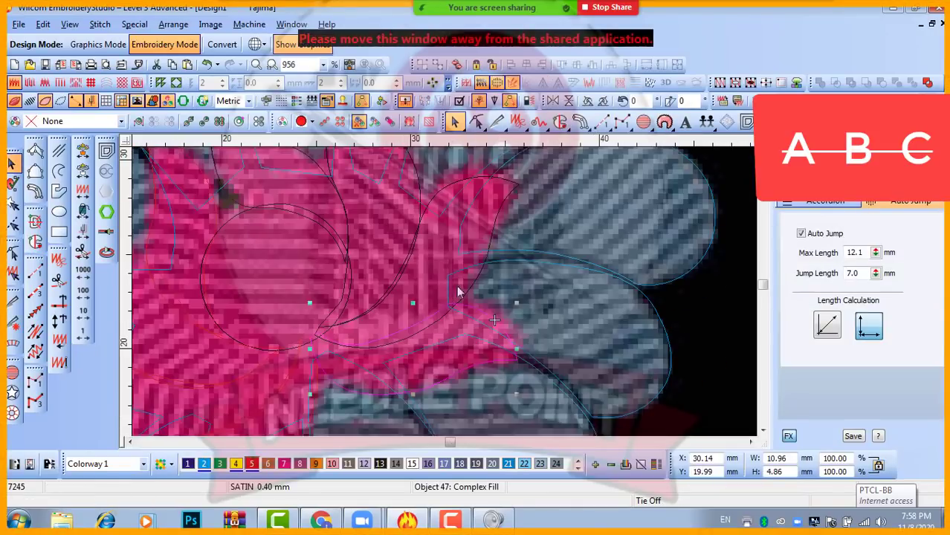
click(498, 216)
click(497, 207)
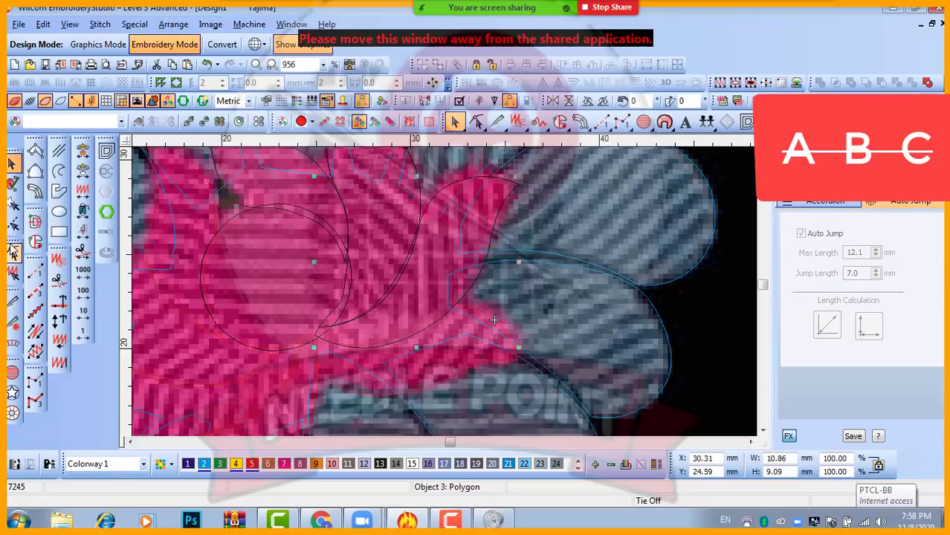
click(35, 243)
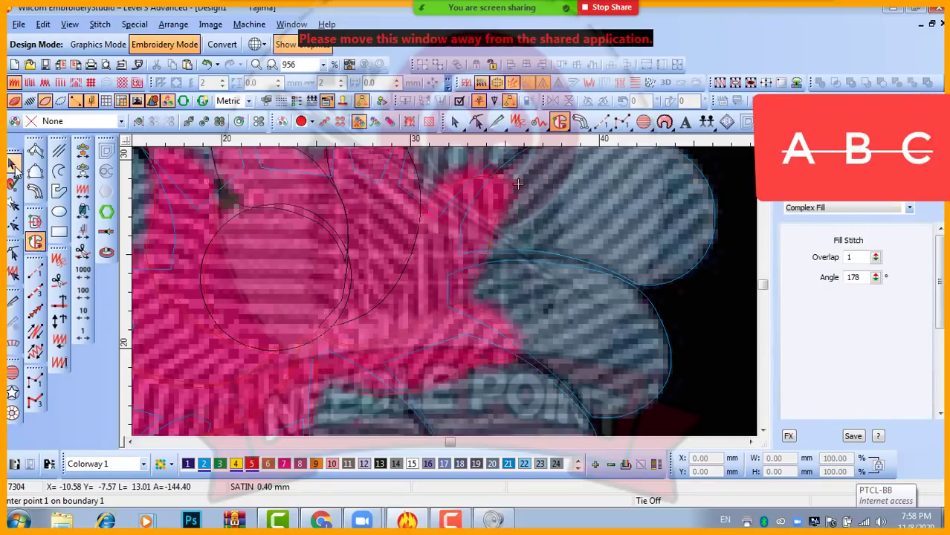
- Convert the outlines of the two remaining upper pink petals to Complex Fill objects
click(15, 166)
scroll(475, 157, down, 1)
scroll(401, 284, up, 1)
click(435, 244)
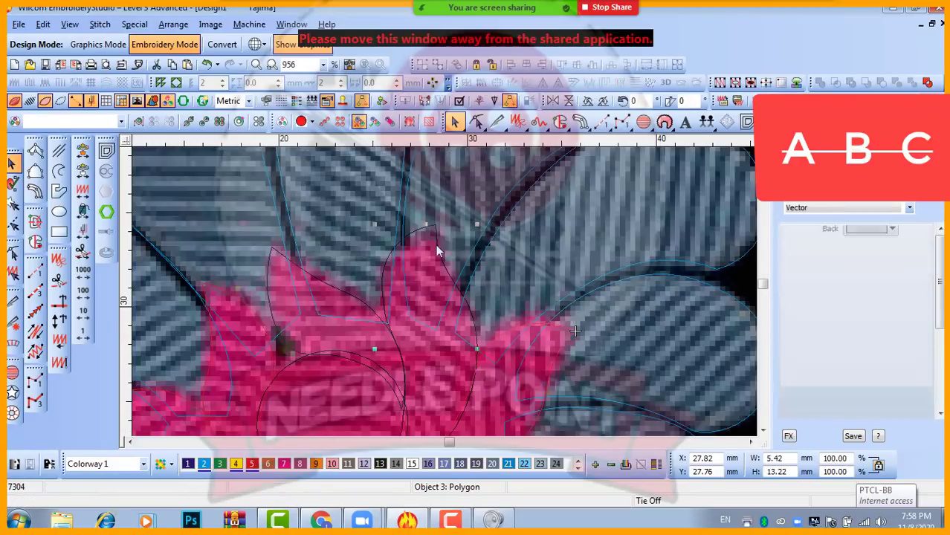
click(36, 244)
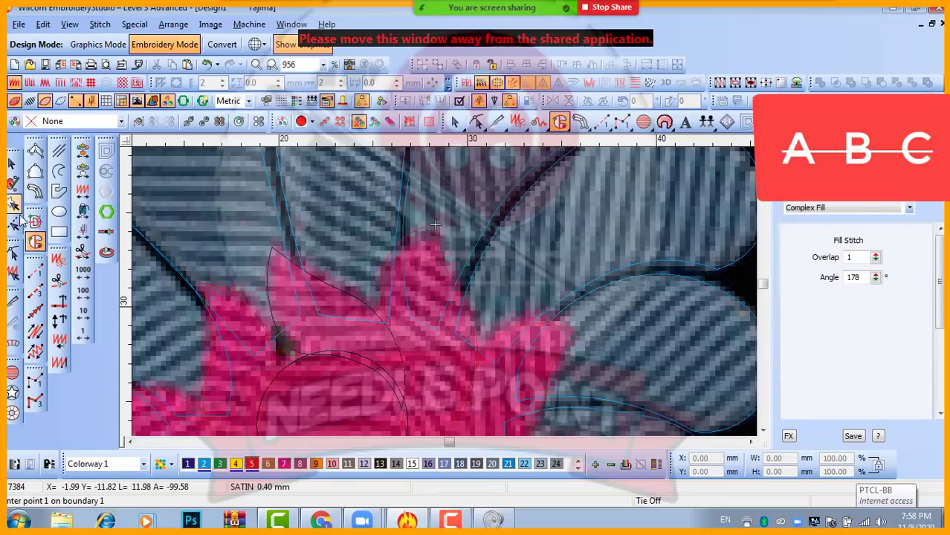
click(12, 164)
click(339, 289)
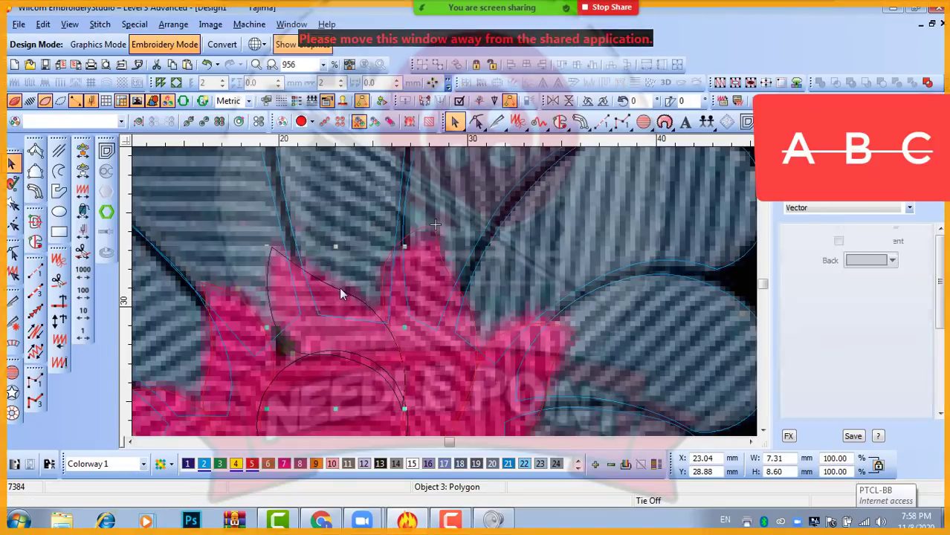
click(36, 242)
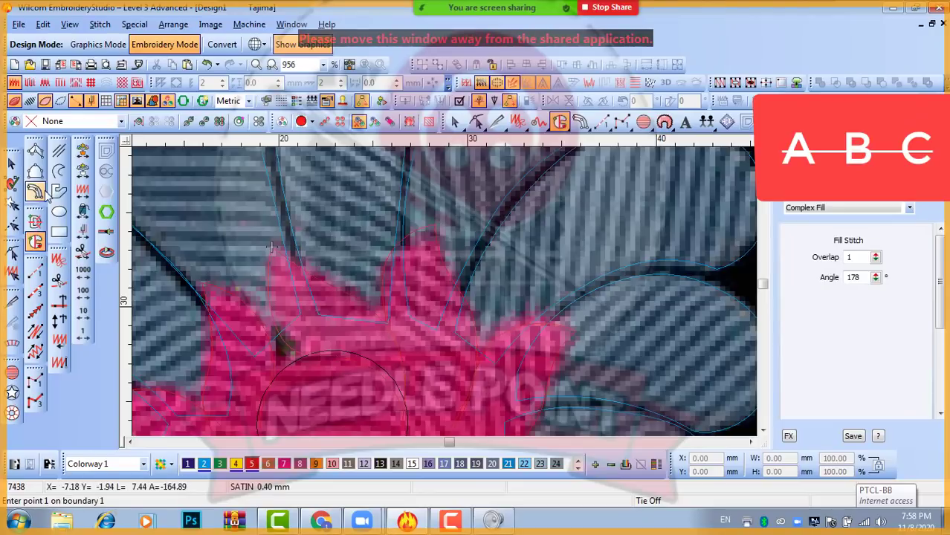
- Convert the circular outline in the middle of the flower to a Complex Fill
click(12, 164)
click(372, 388)
scroll(368, 386, down, 1)
scroll(436, 290, up, 1)
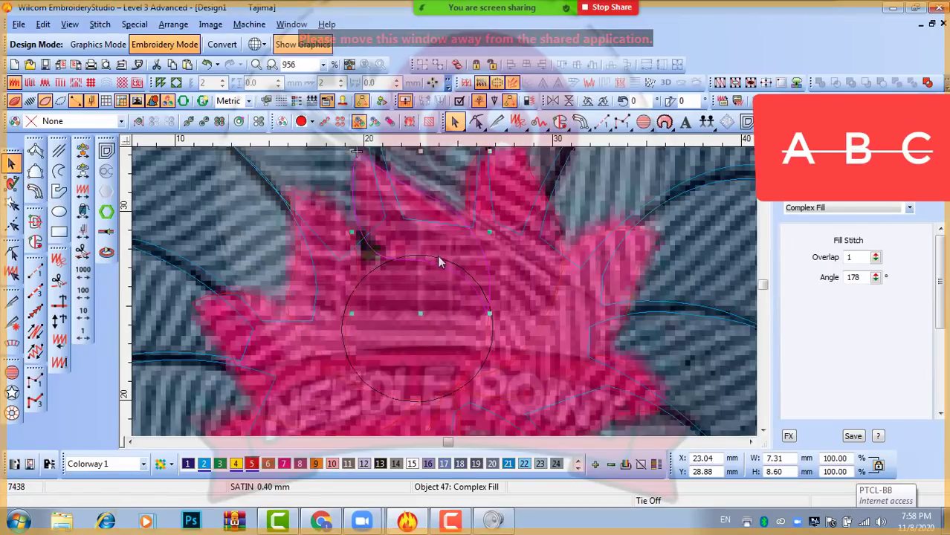
click(438, 260)
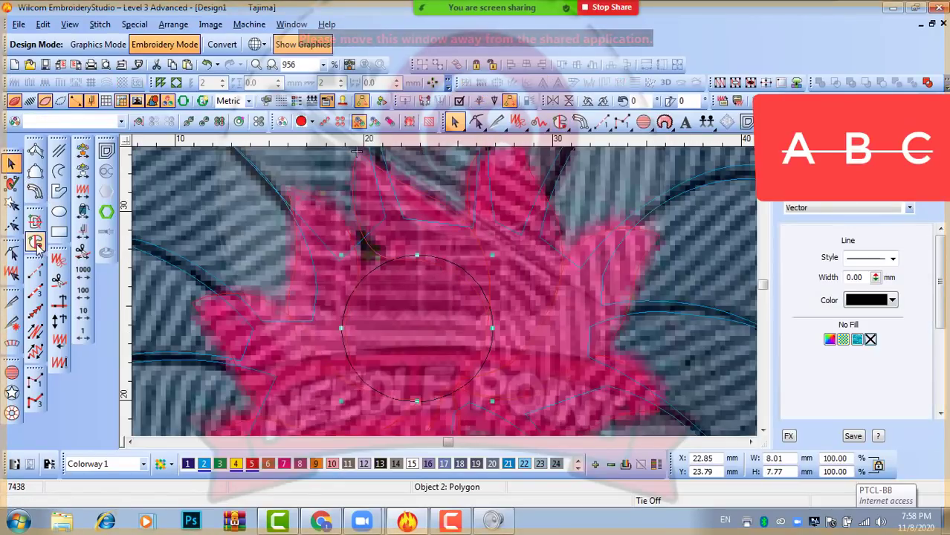
click(36, 243)
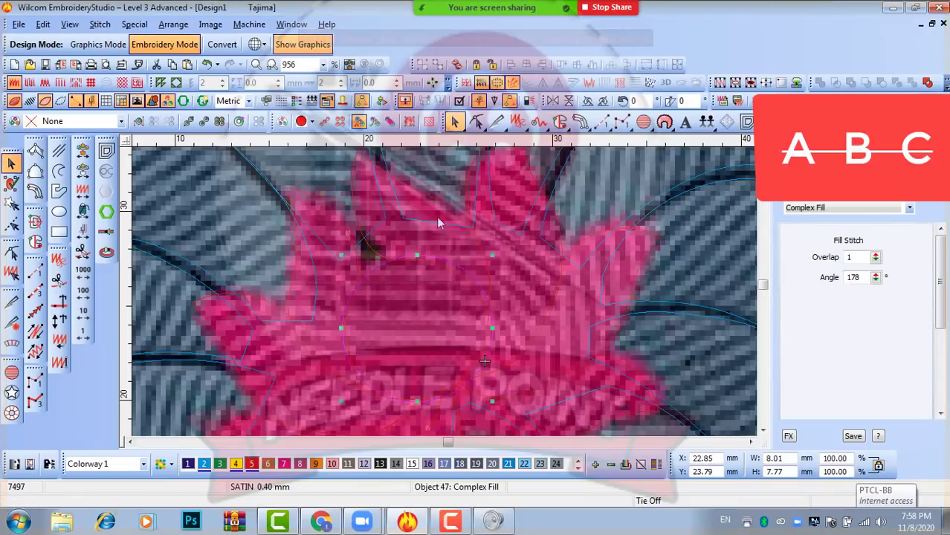
- Turn on the realistic stitch view and set all red flower-centre objects to the Tatami stitch type
key(t)
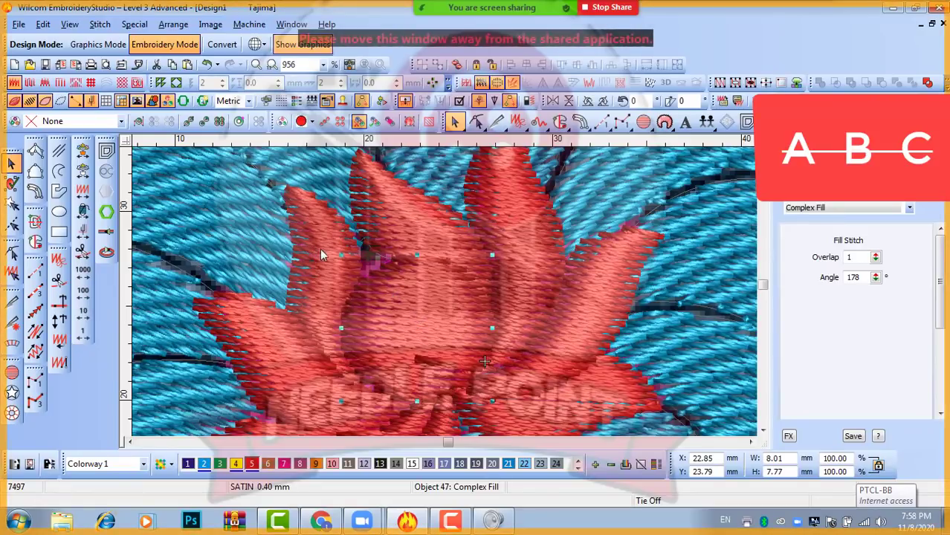
click(341, 224)
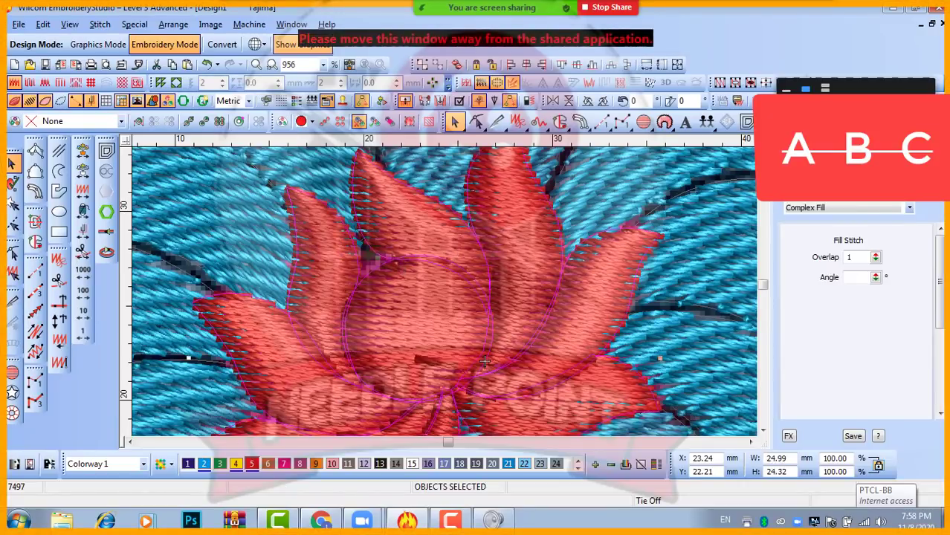
click(860, 187)
click(862, 209)
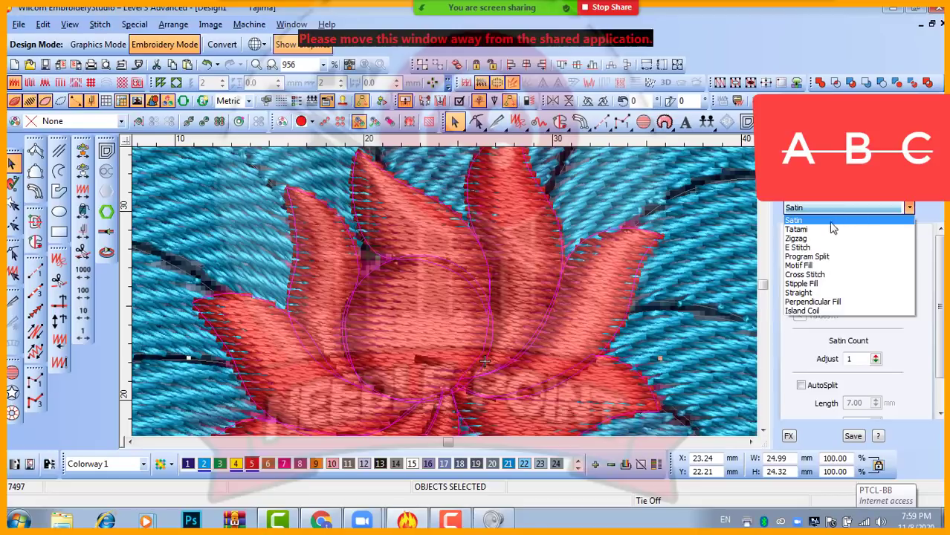
click(815, 231)
scroll(524, 250, down, 2)
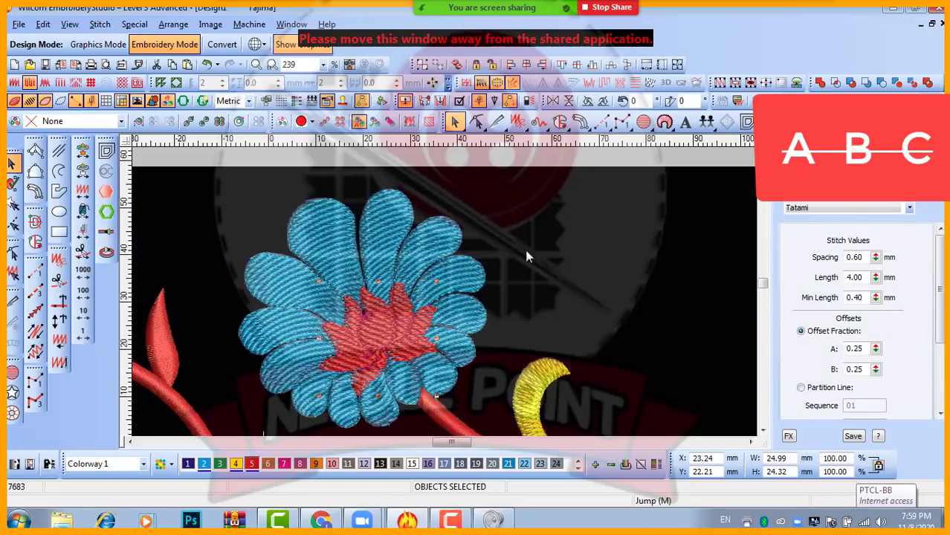
click(614, 280)
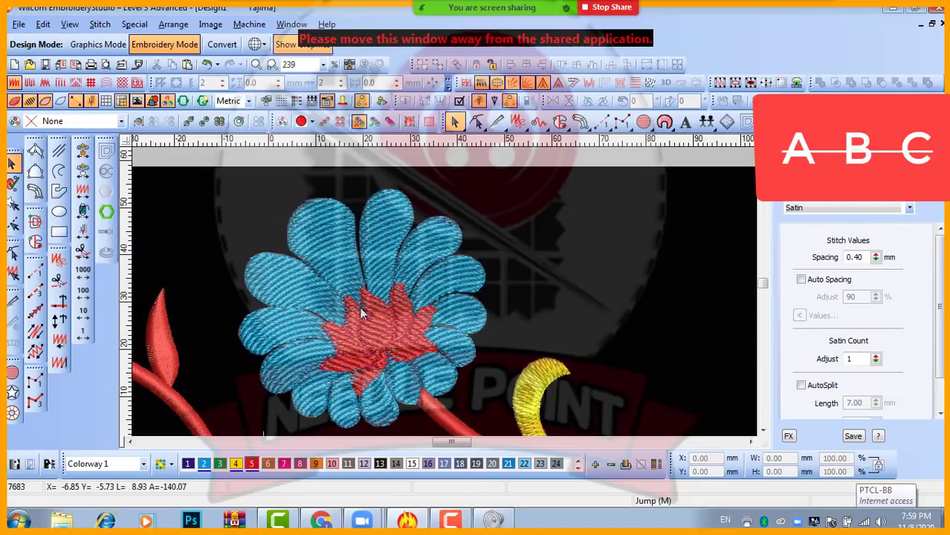
- Check a blue petal's stitch effects, and apply the same additional effect to all red flower-centre objects
click(438, 247)
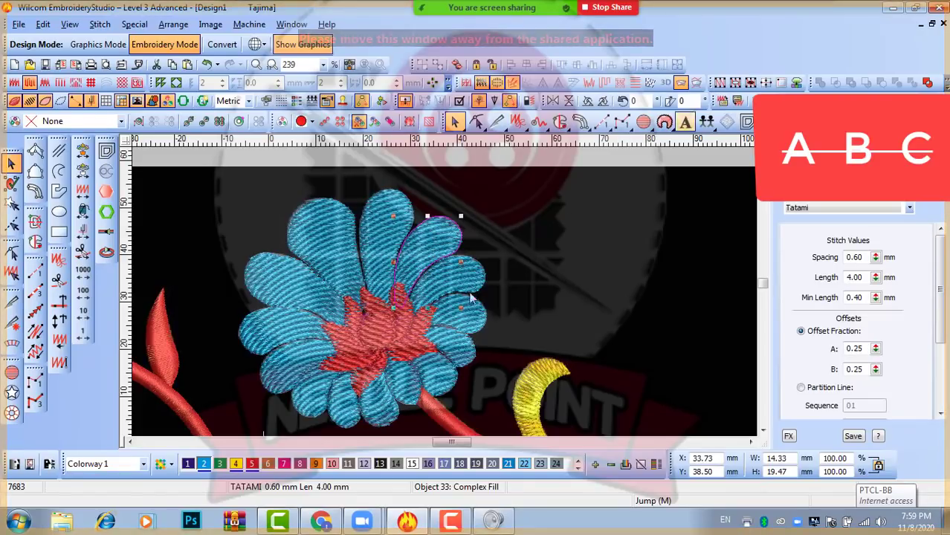
click(561, 254)
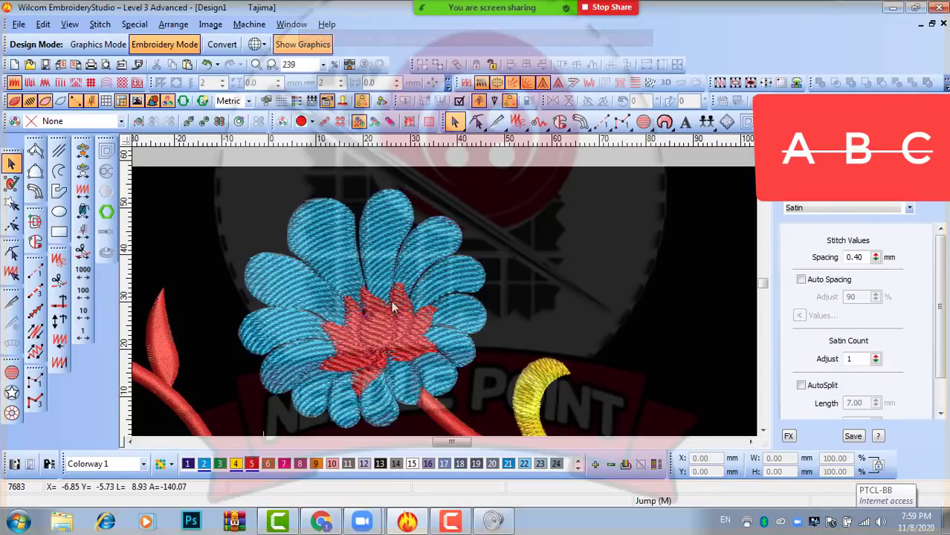
scroll(390, 308, up, 1)
click(396, 297)
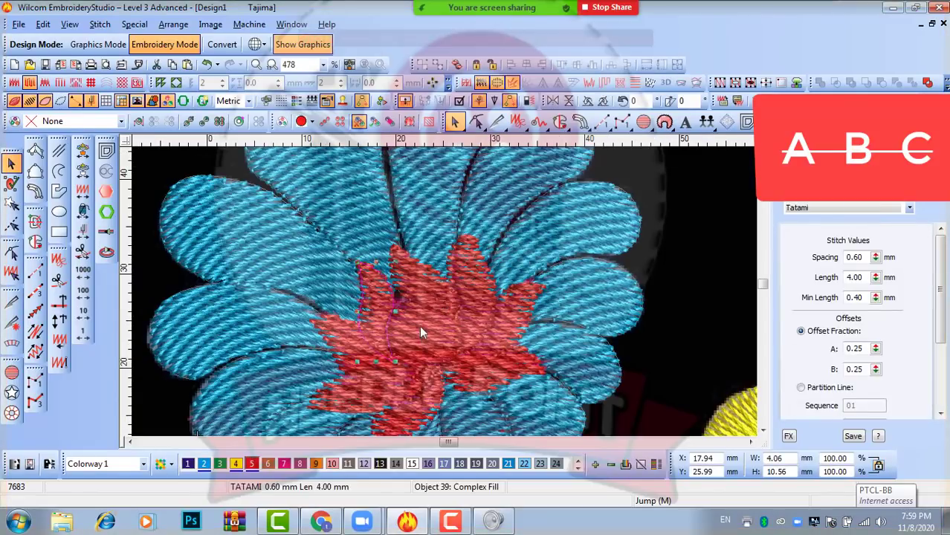
key(ctrl+a)
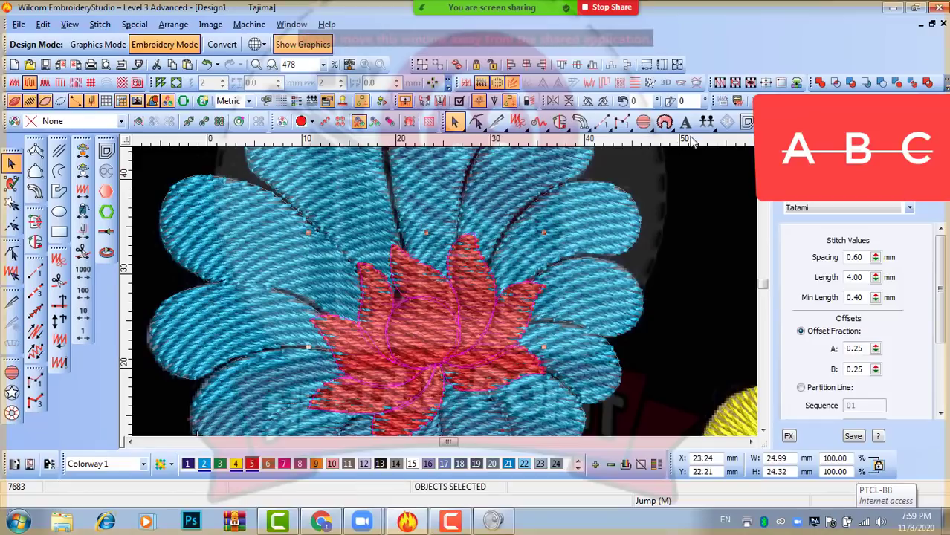
click(681, 83)
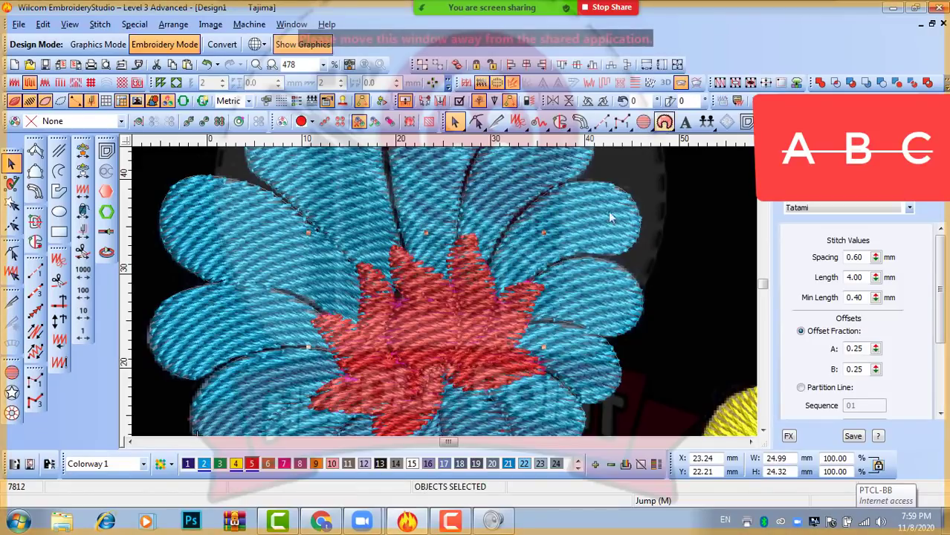
- Recolour all red flower-centre objects with magenta, palette colour 7
scroll(522, 298, down, 1)
click(588, 244)
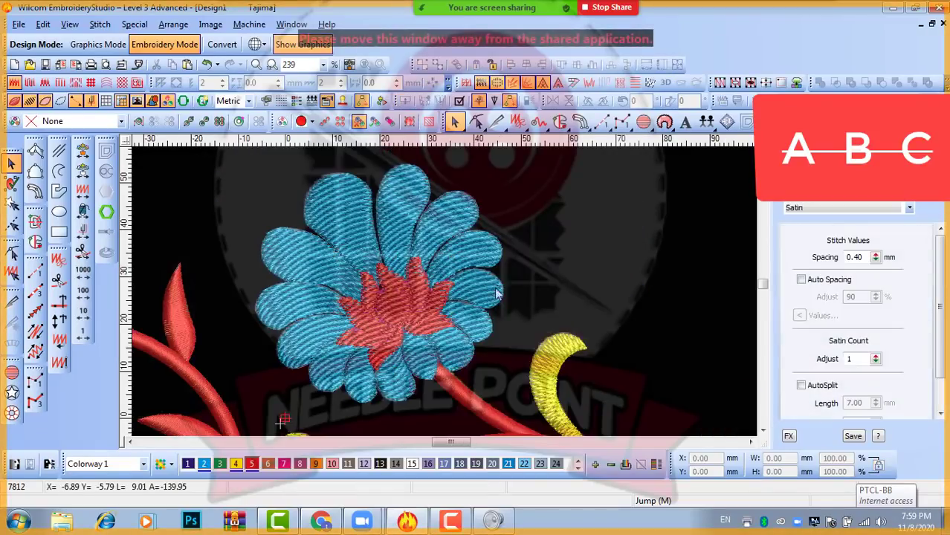
scroll(444, 295, up, 1)
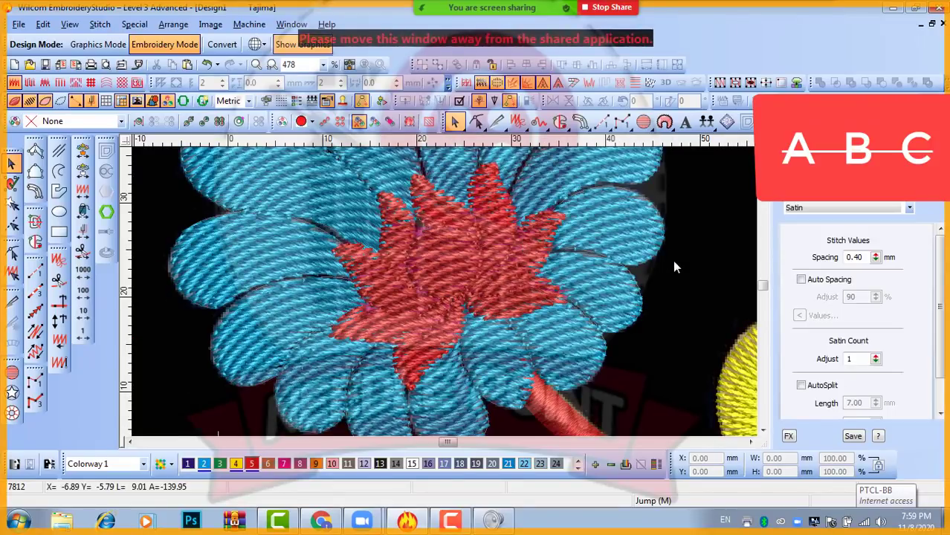
scroll(442, 297, down, 2)
scroll(443, 298, up, 2)
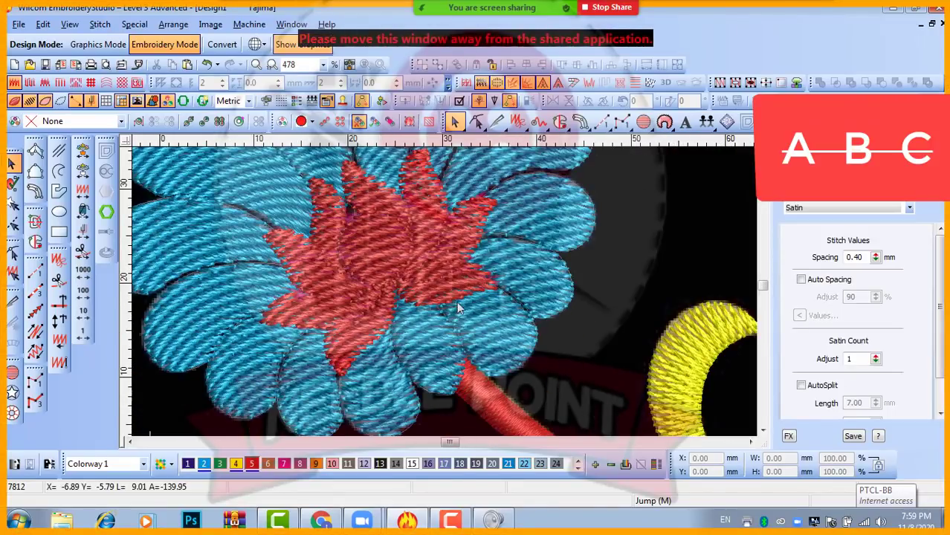
scroll(446, 297, down, 1)
scroll(447, 297, down, 1)
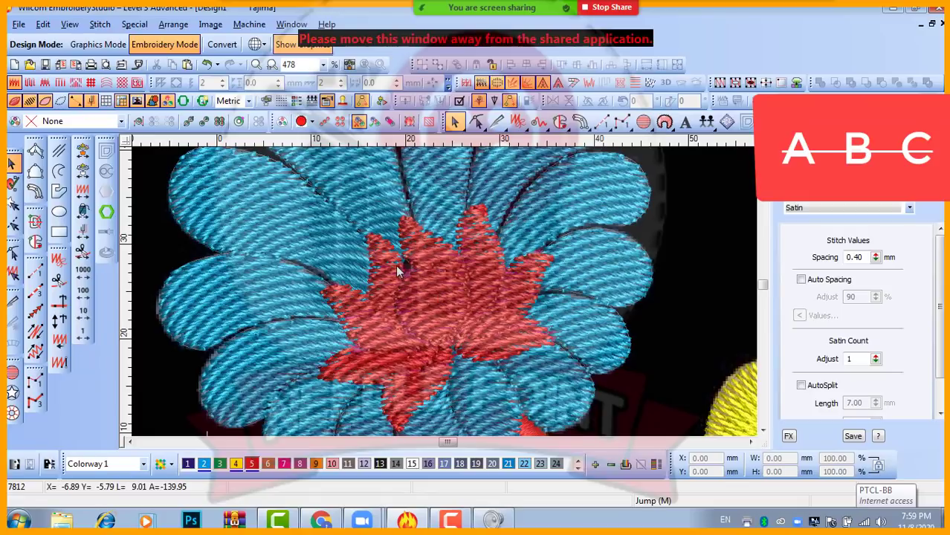
click(396, 266)
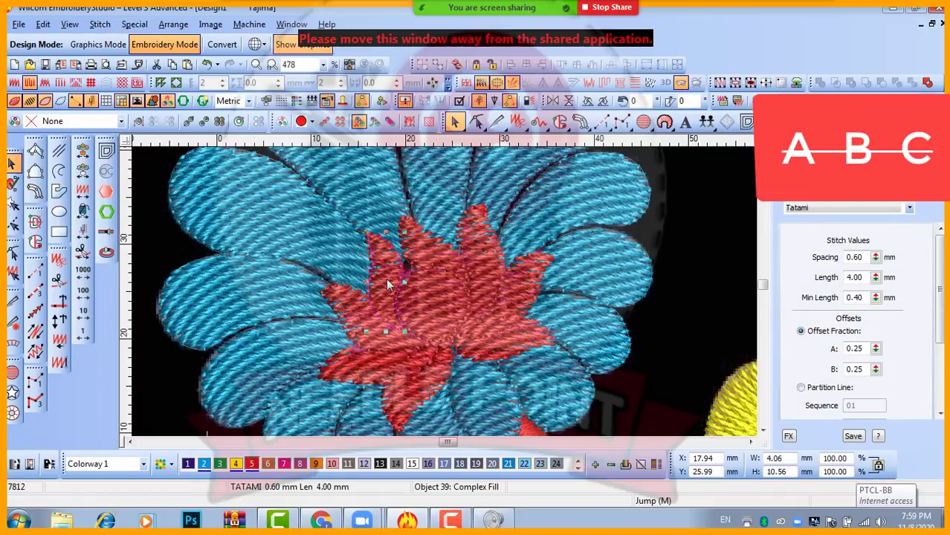
ctrl+click(424, 306)
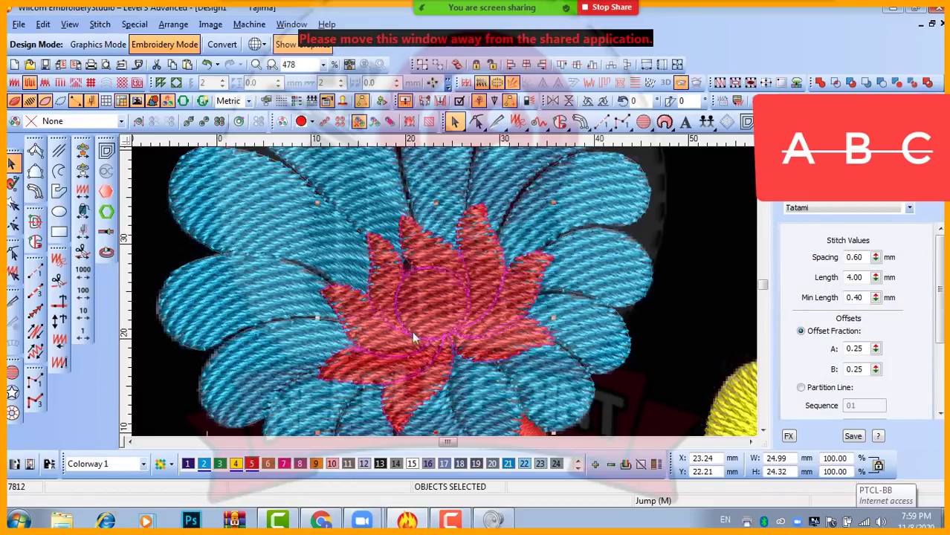
click(283, 464)
scroll(482, 360, down, 5)
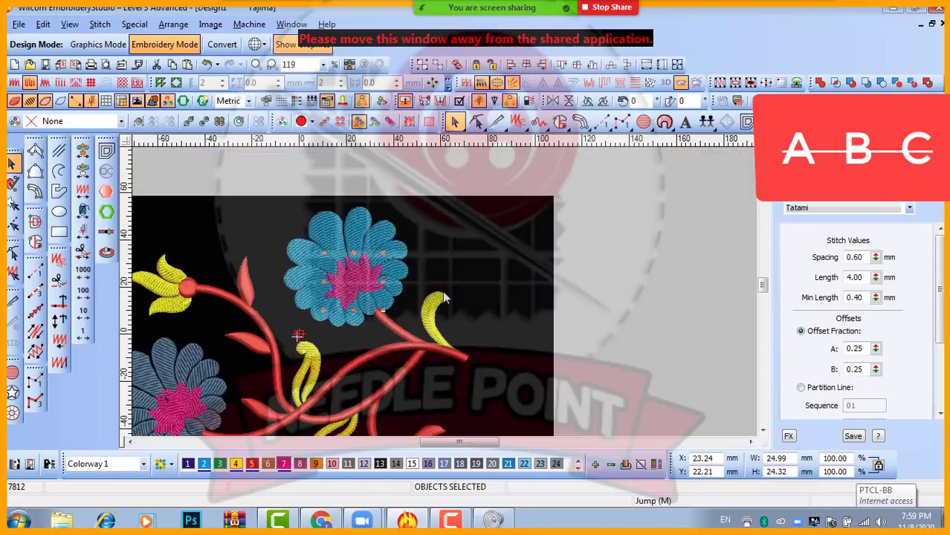
click(664, 312)
- Turn off the realistic stitch view and select all the magenta objects in the flower's centre
scroll(364, 300, up, 2)
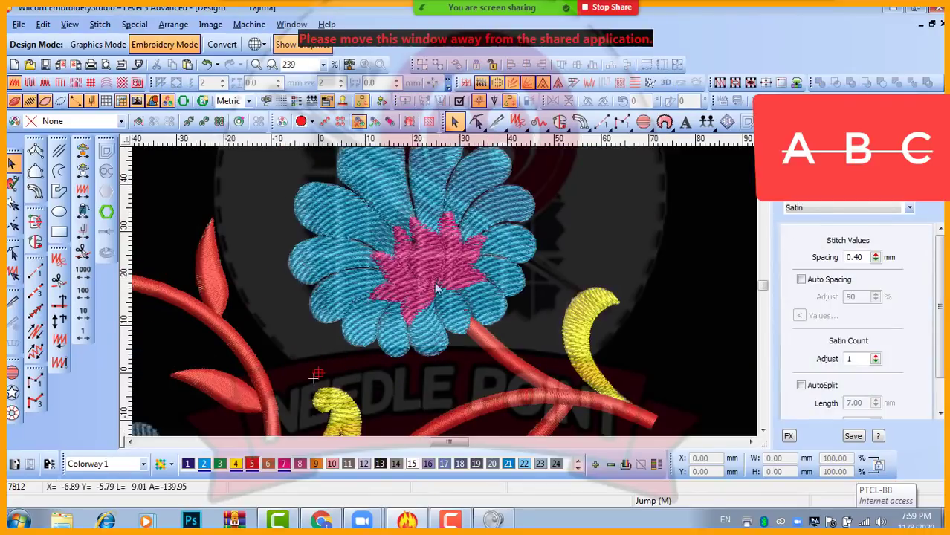
scroll(410, 243, up, 3)
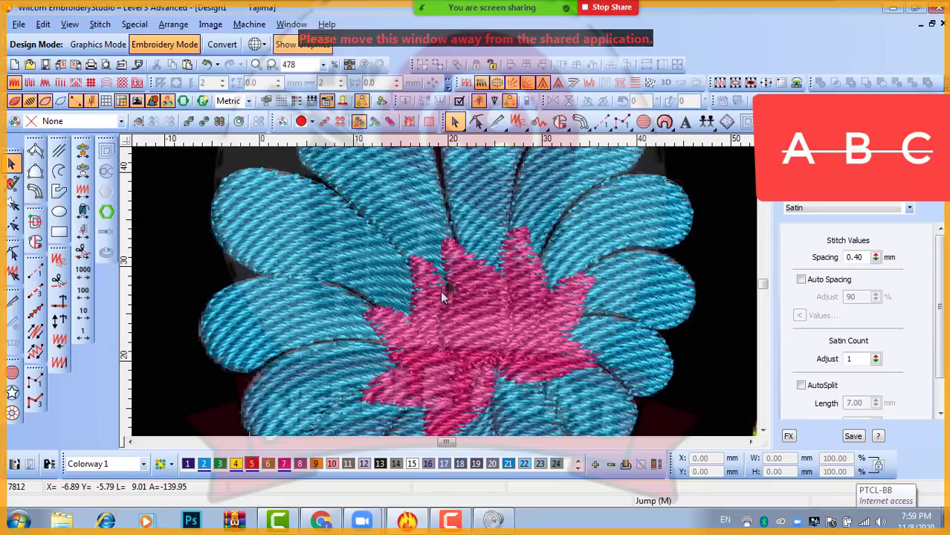
click(465, 318)
ctrl+click(469, 317)
scroll(483, 316, down, 1)
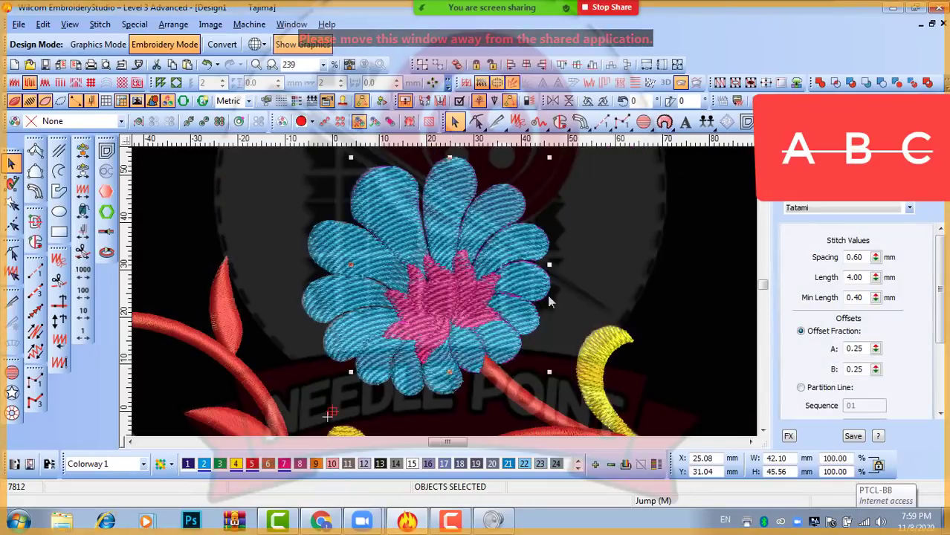
key(Escape)
click(411, 278)
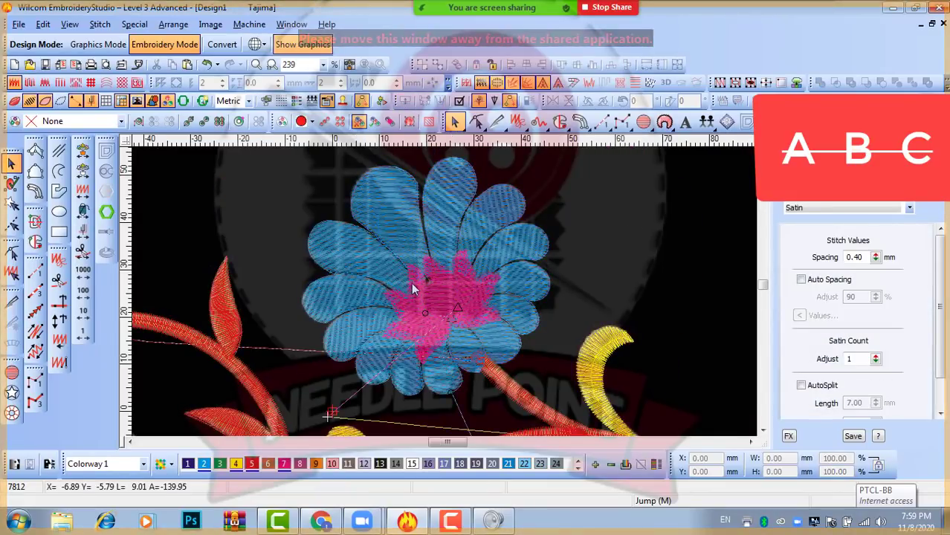
click(467, 319)
ctrl+click(448, 302)
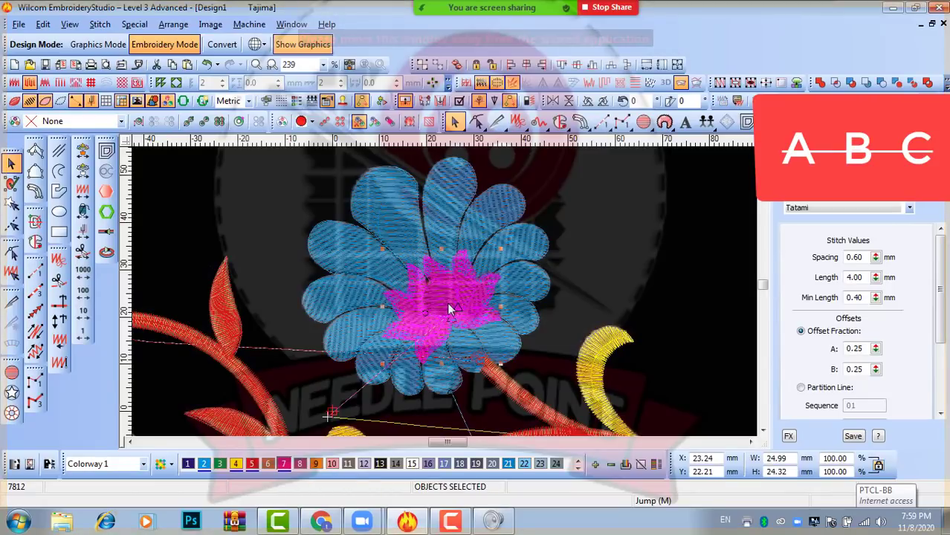
click(652, 262)
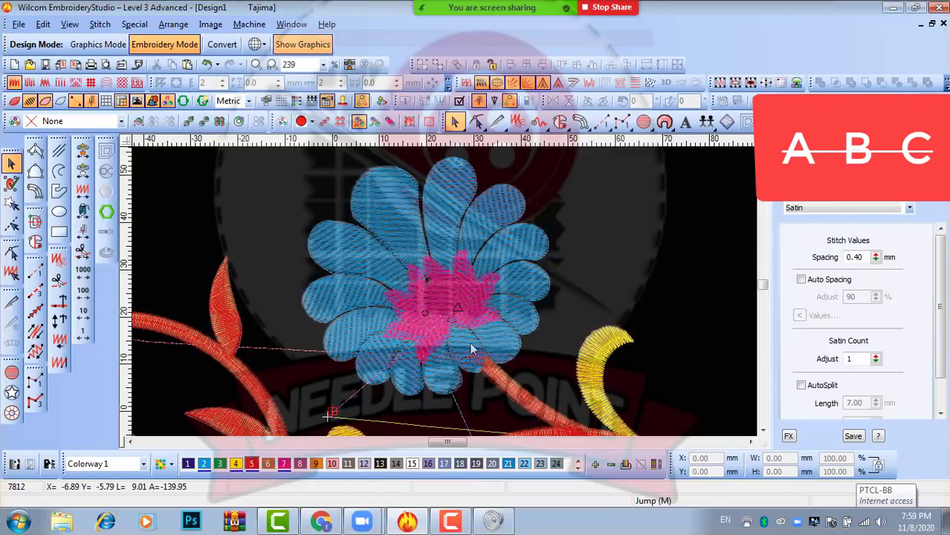
- Select all the blue petals of the upper flower and group them
click(448, 380)
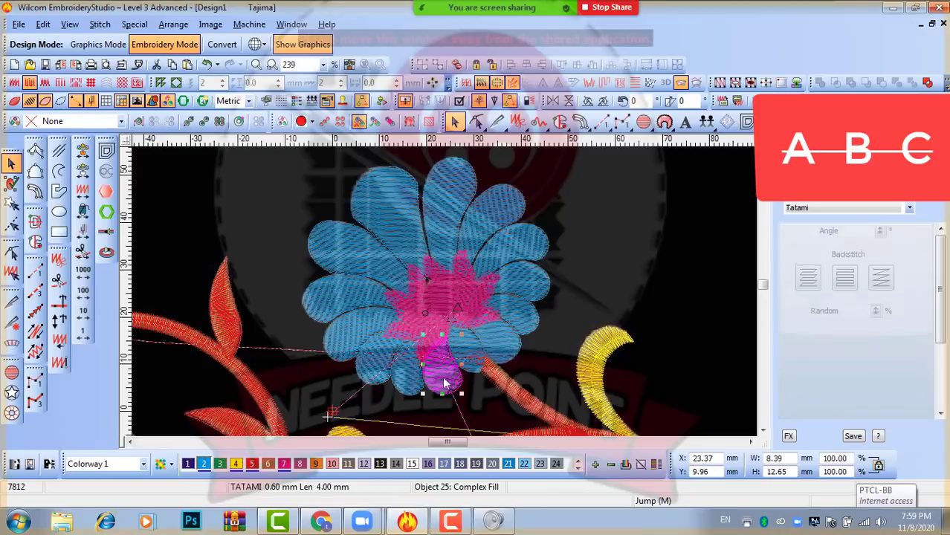
ctrl+click(425, 374)
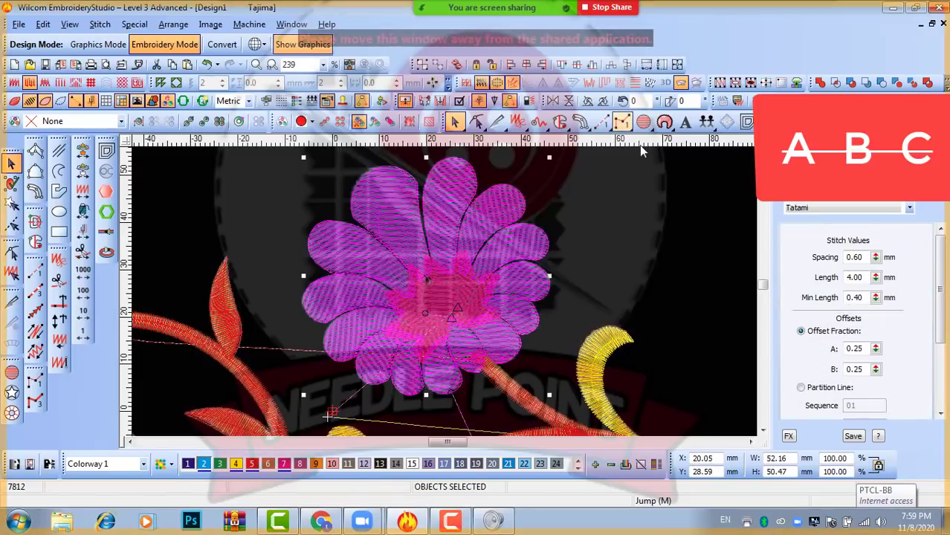
click(640, 248)
scroll(446, 293, up, 2)
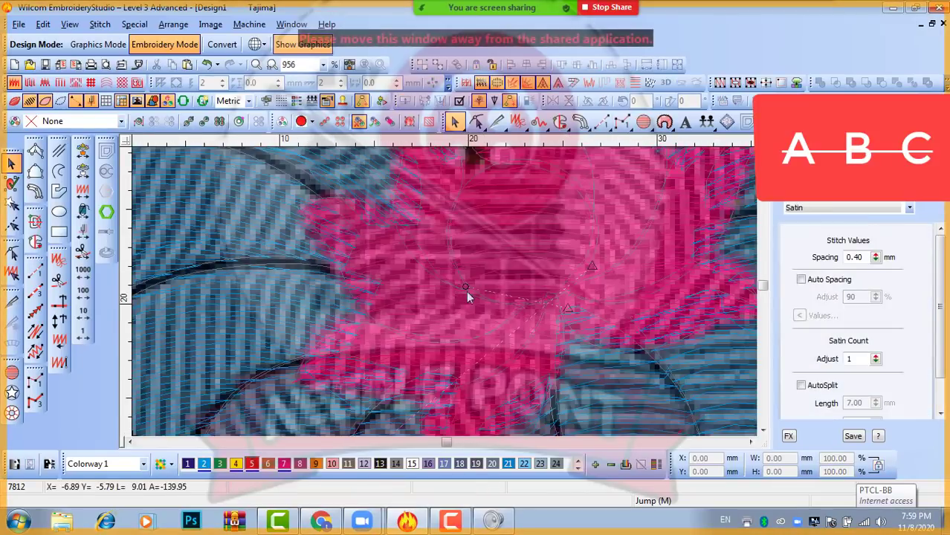
scroll(446, 294, down, 5)
scroll(448, 296, up, 2)
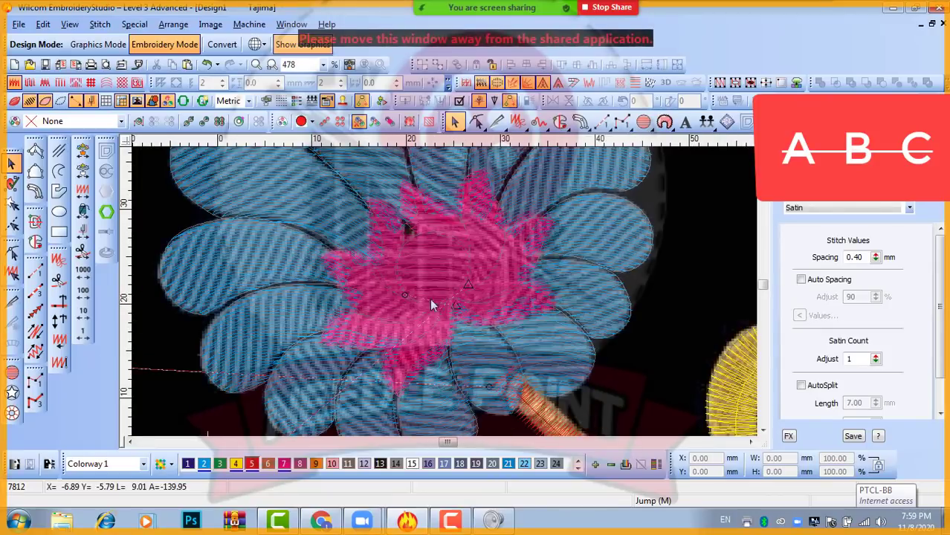
scroll(429, 298, down, 1)
- Combine the blue petals and the magenta centre into one flower group
click(450, 268)
click(408, 241)
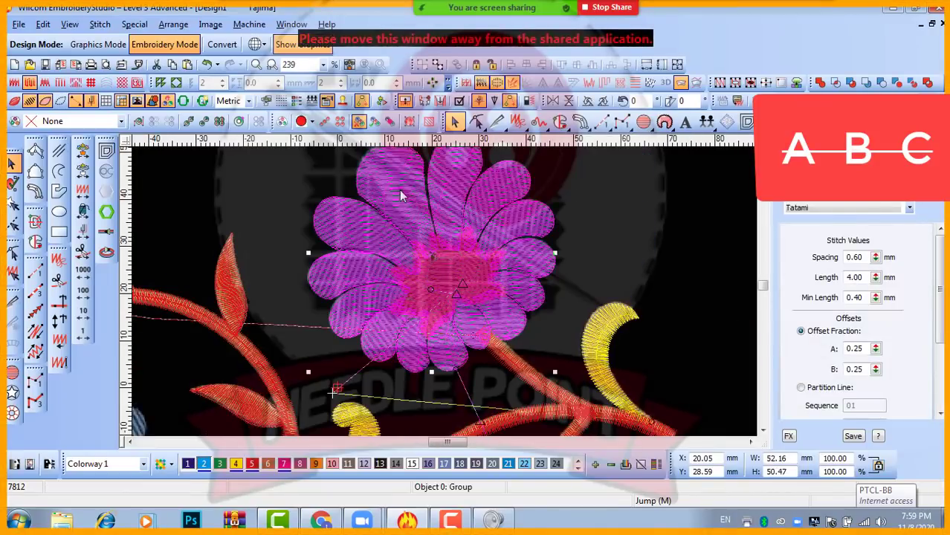
ctrl+click(447, 280)
click(440, 280)
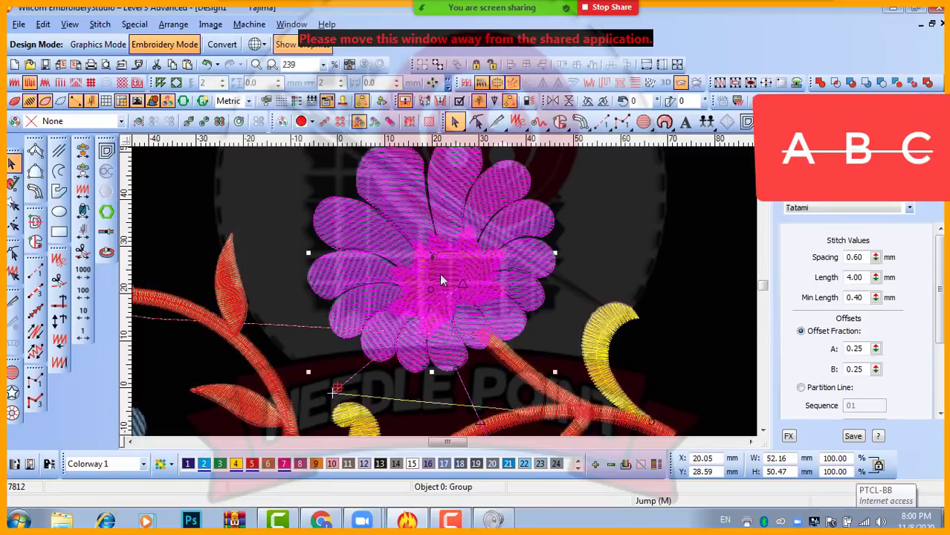
click(621, 263)
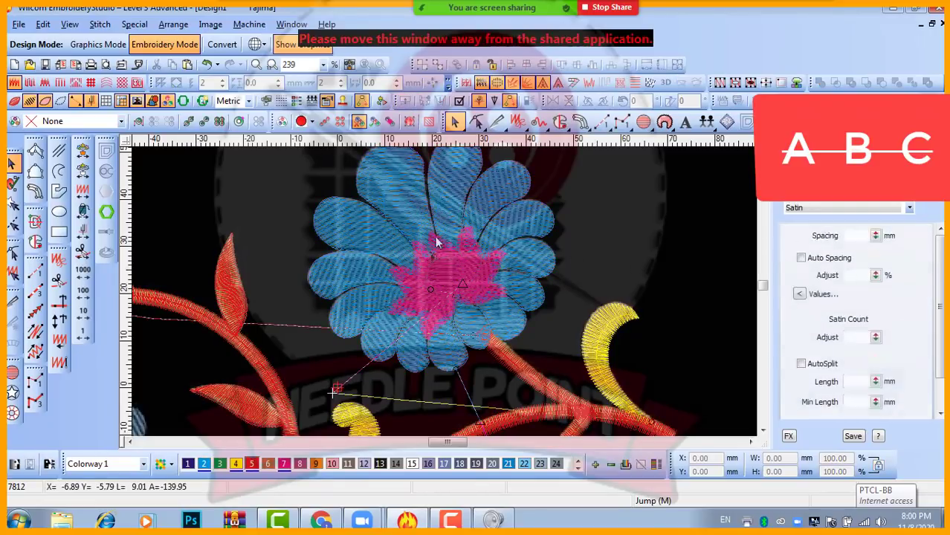
- Duplicate the grouped flower onto the lower-left flower of the artwork and rotate the copy counter-clockwise to match it
click(455, 271)
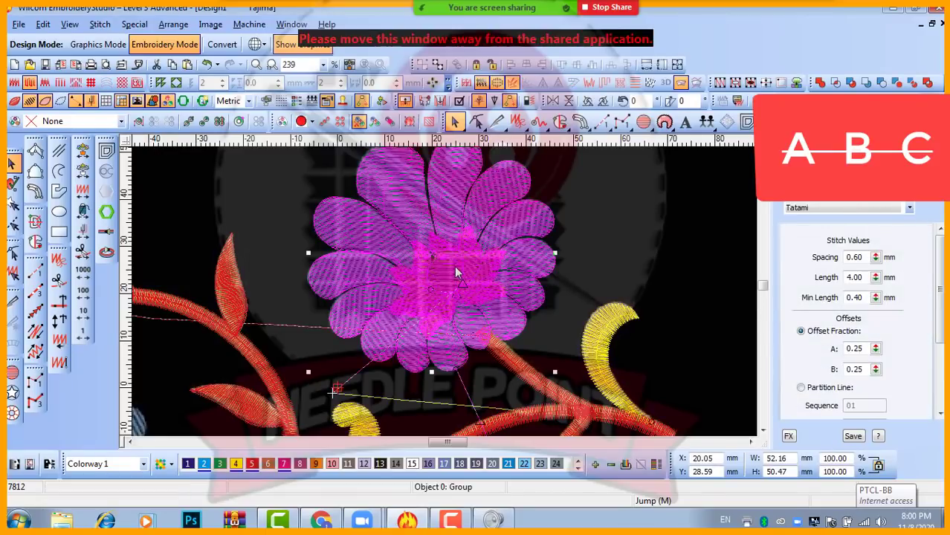
drag(454, 265, 359, 317)
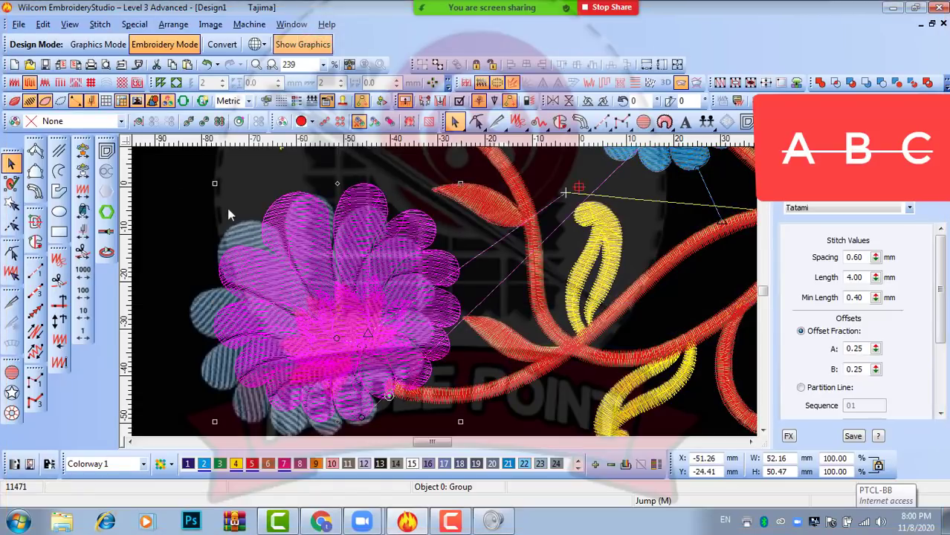
drag(215, 184, 164, 237)
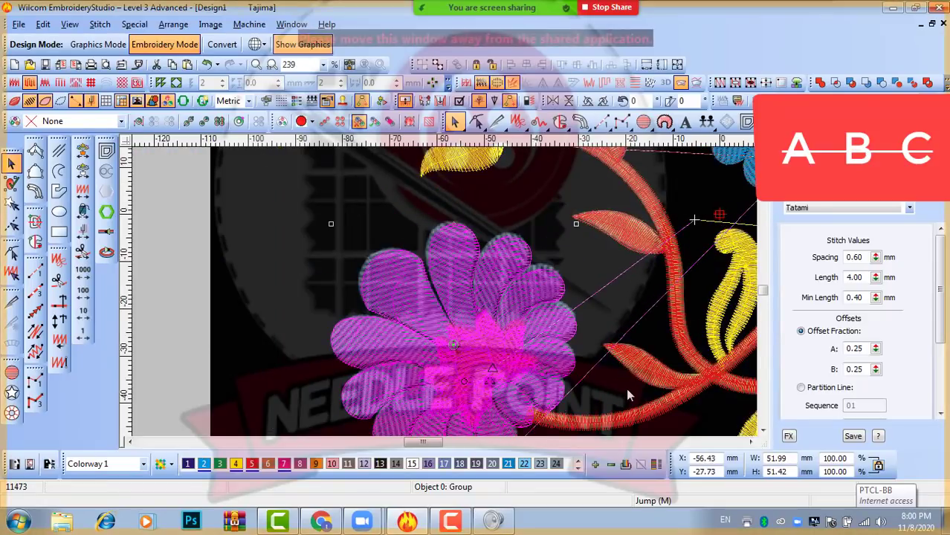
- Nudge the flower copy and fine-tune its rotation until its petals line up with the artwork beneath
key(Up)
key(Up)
key(Up)
key(Left)
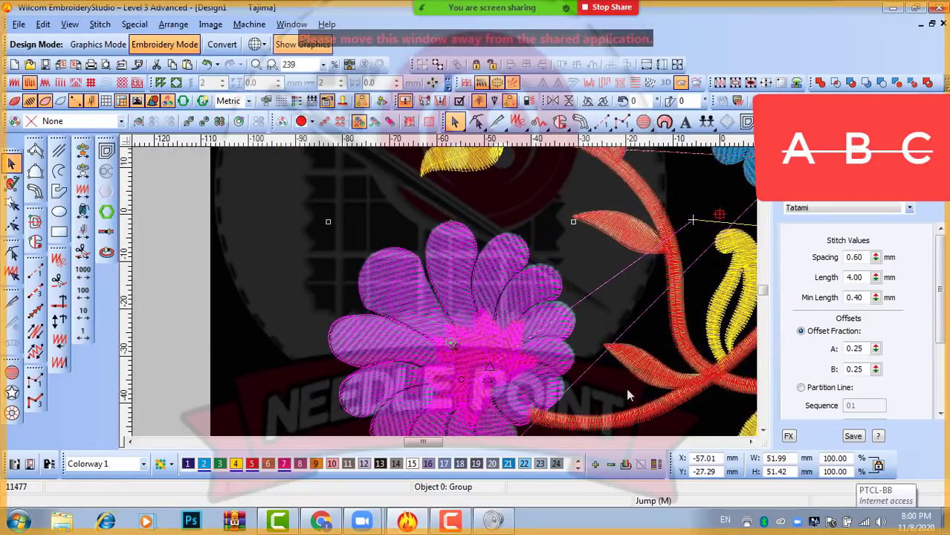
key(shift+z)
key(z)
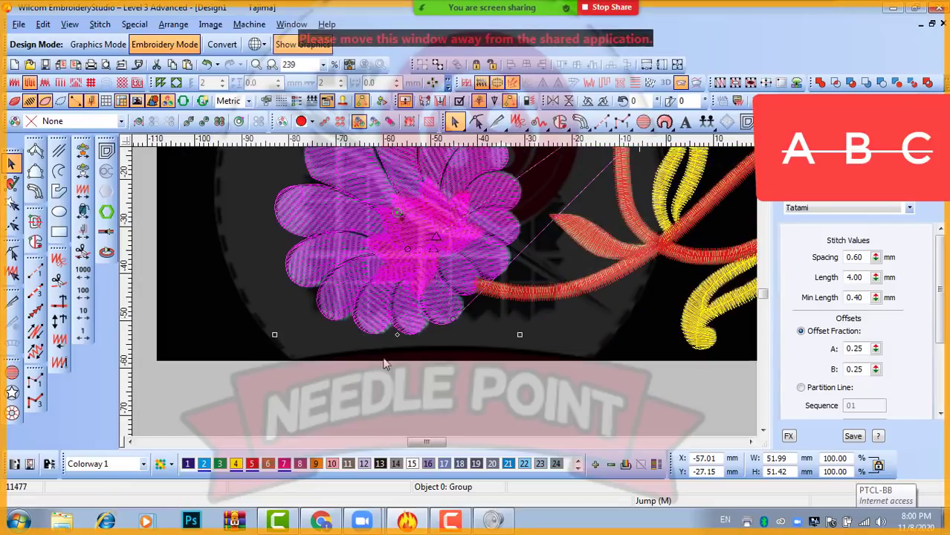
drag(276, 333, 278, 342)
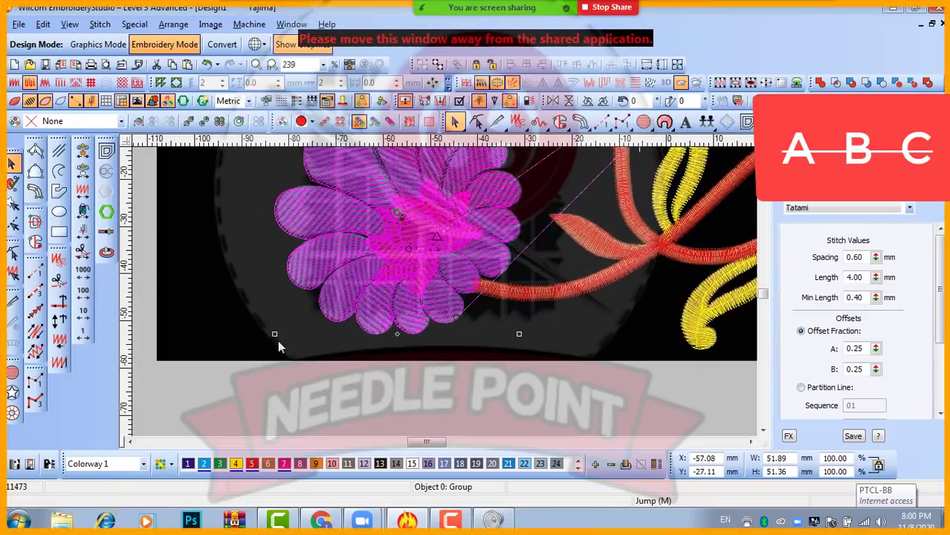
key(shift+z)
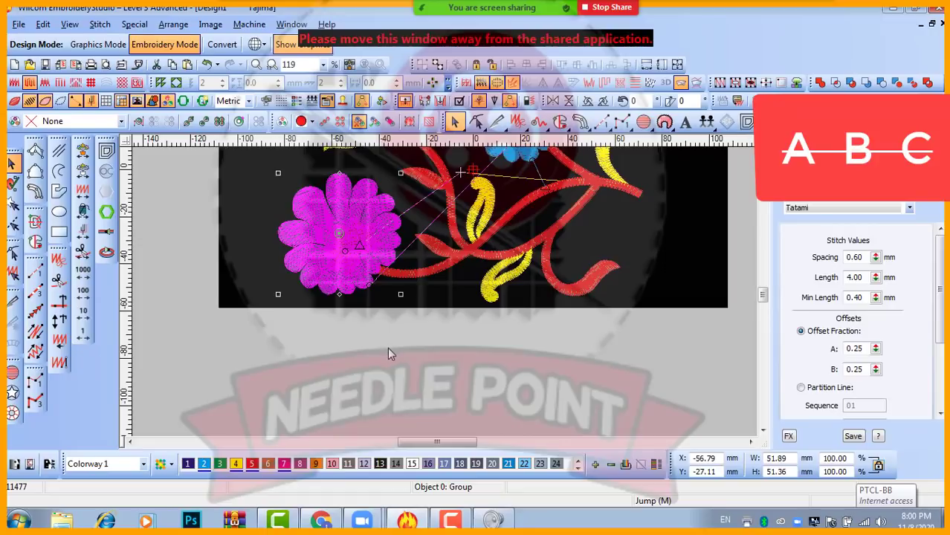
click(387, 347)
- Turn the realistic stitch view back on, and check that both flowers can be selected as groups
key(shift+z)
key(shift+z)
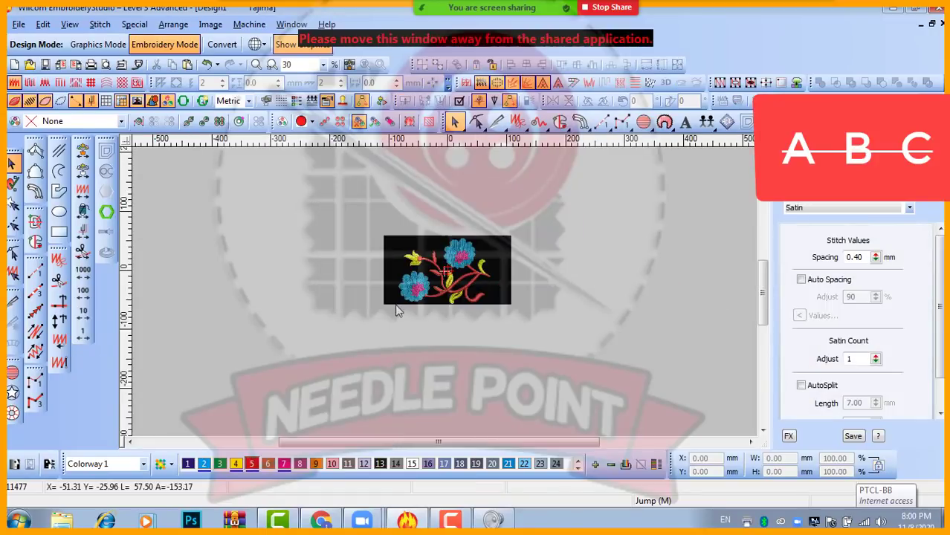
key(z)
key(z)
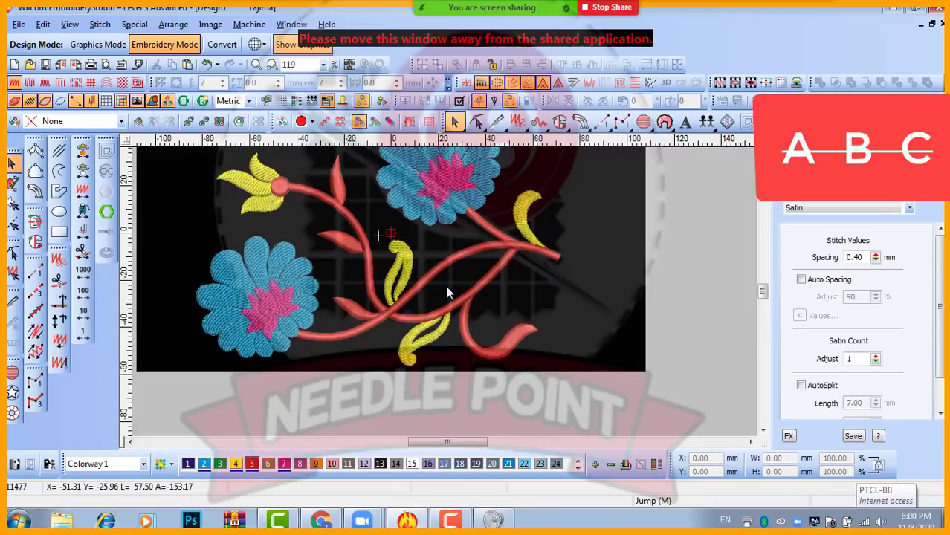
click(268, 309)
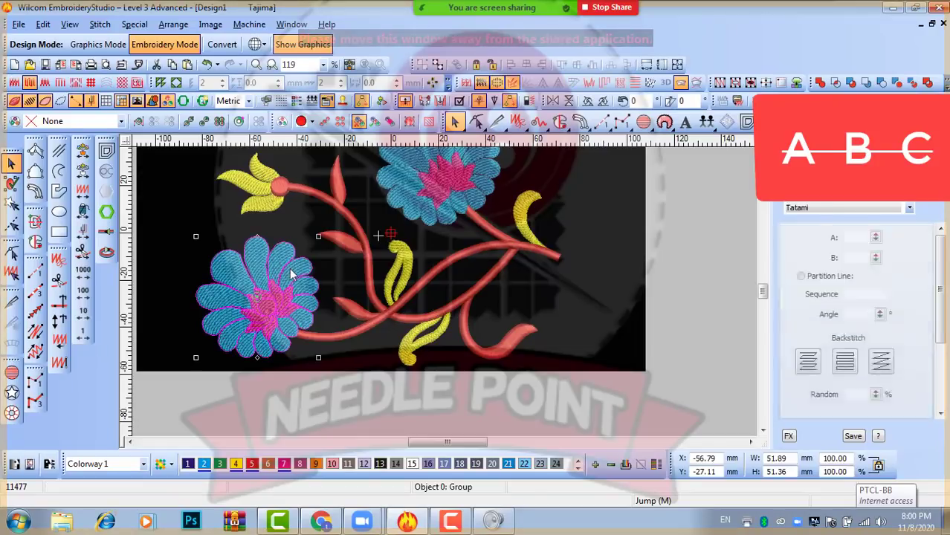
ctrl+click(421, 212)
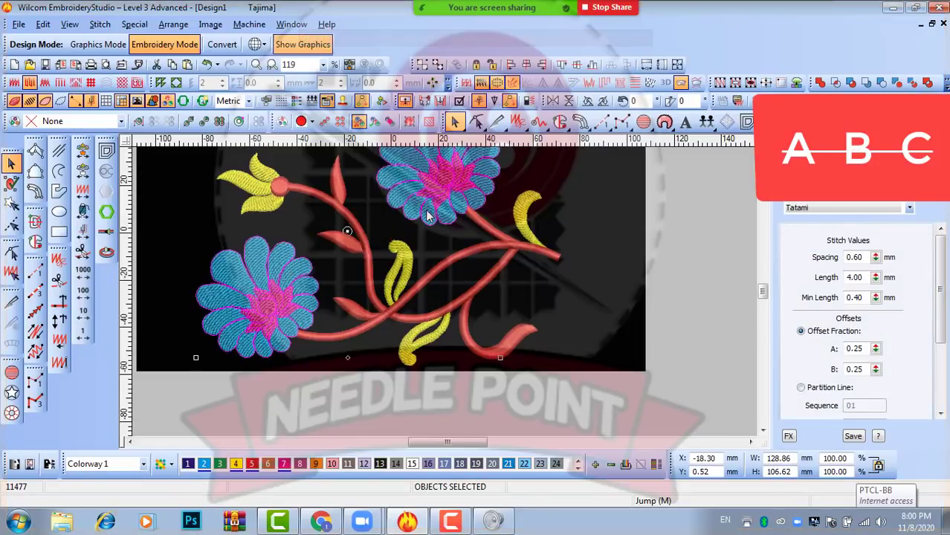
click(417, 239)
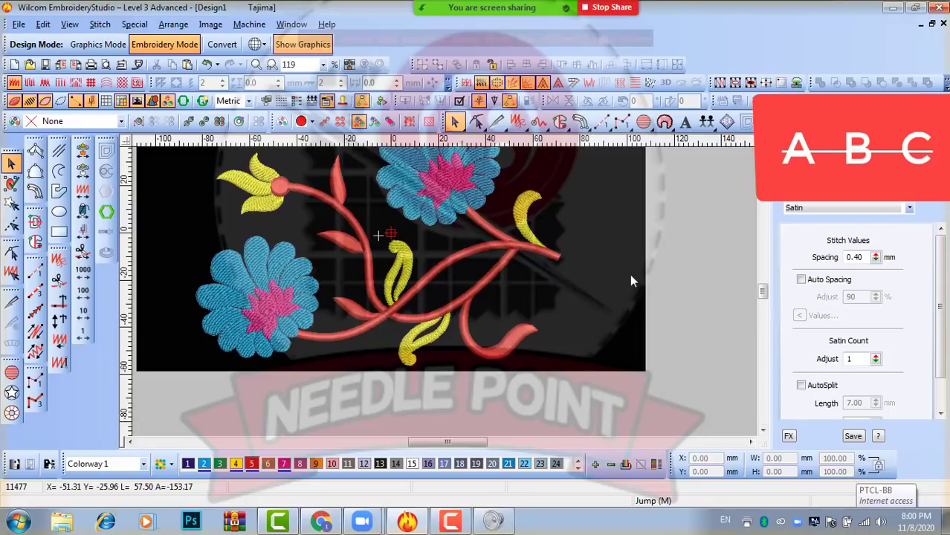
- Recolour the petals of the lower-left flower copy with green, palette colour 3
click(280, 256)
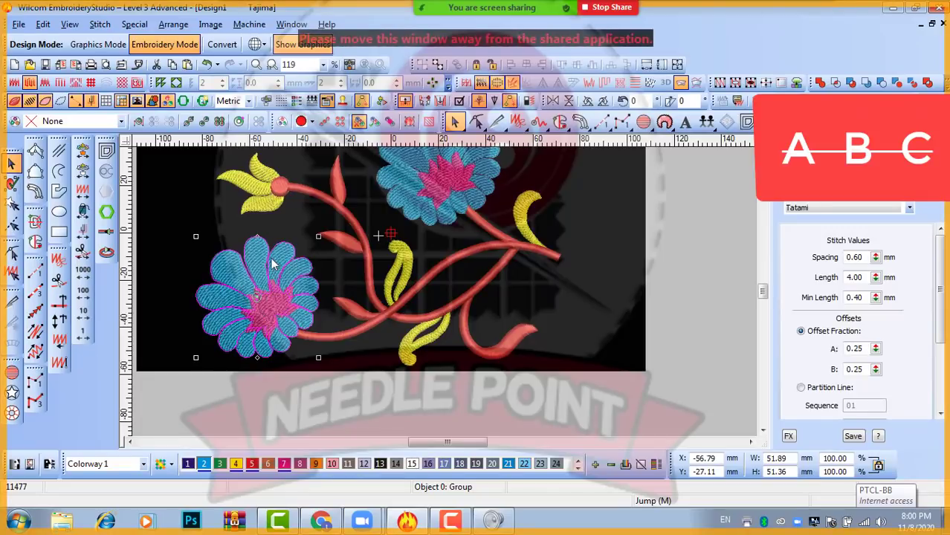
click(219, 463)
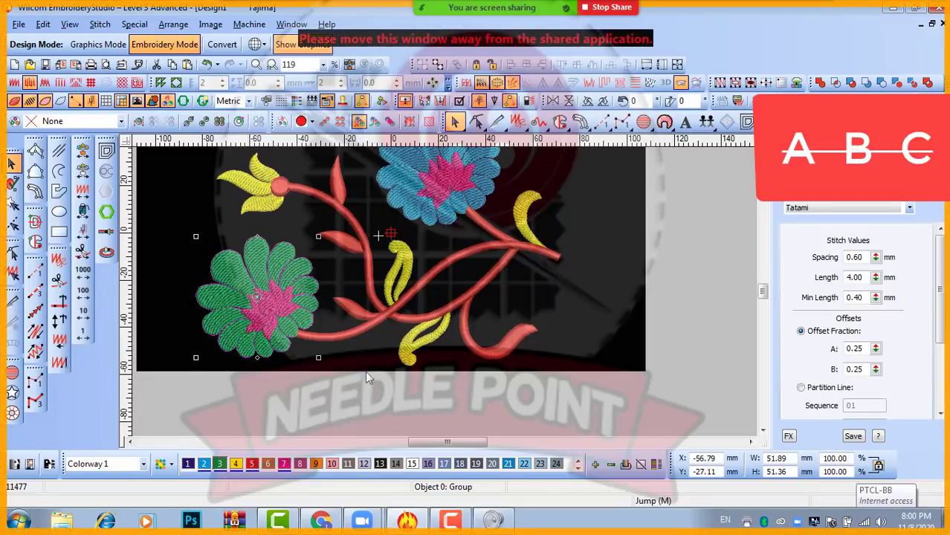
click(364, 392)
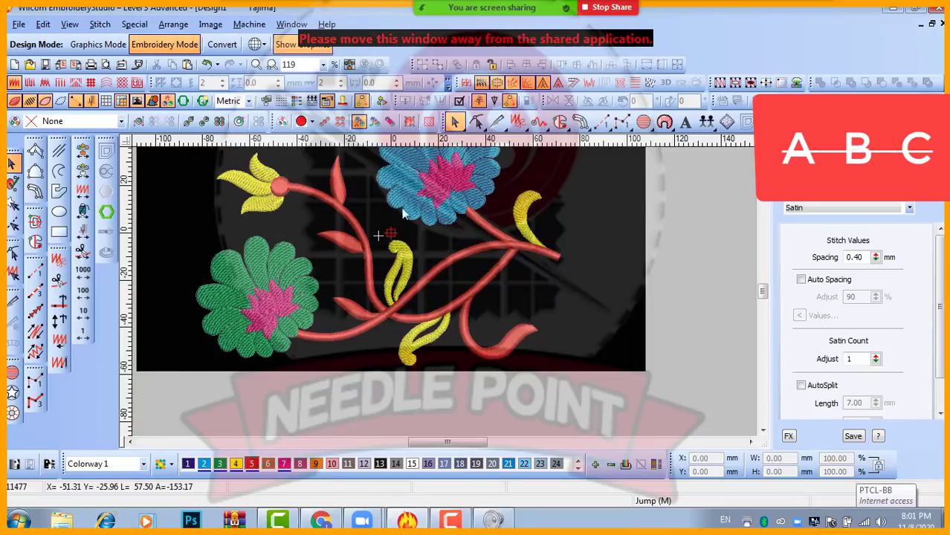
- Recolour the centre of the lower-left flower red, palette colour 5, and the centre of the upper flower yellow, palette colour 4
click(448, 178)
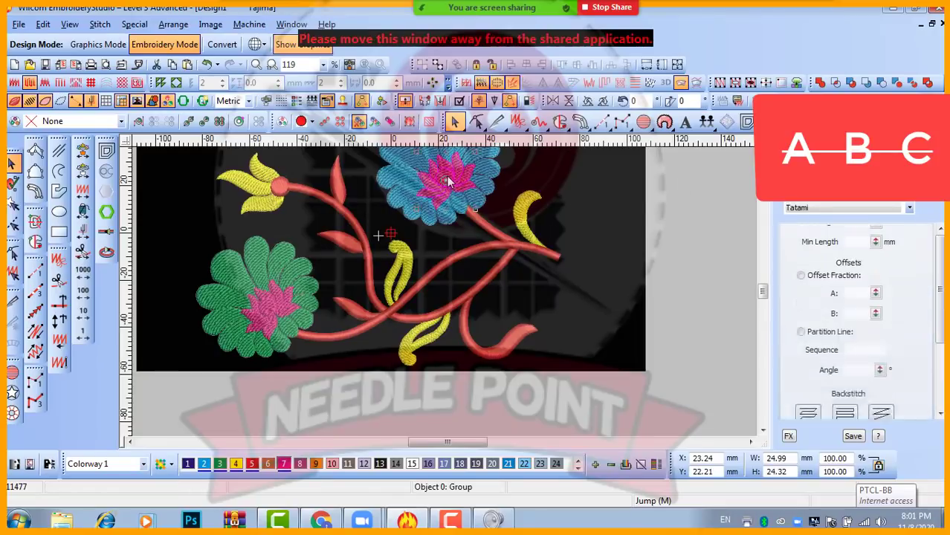
click(264, 308)
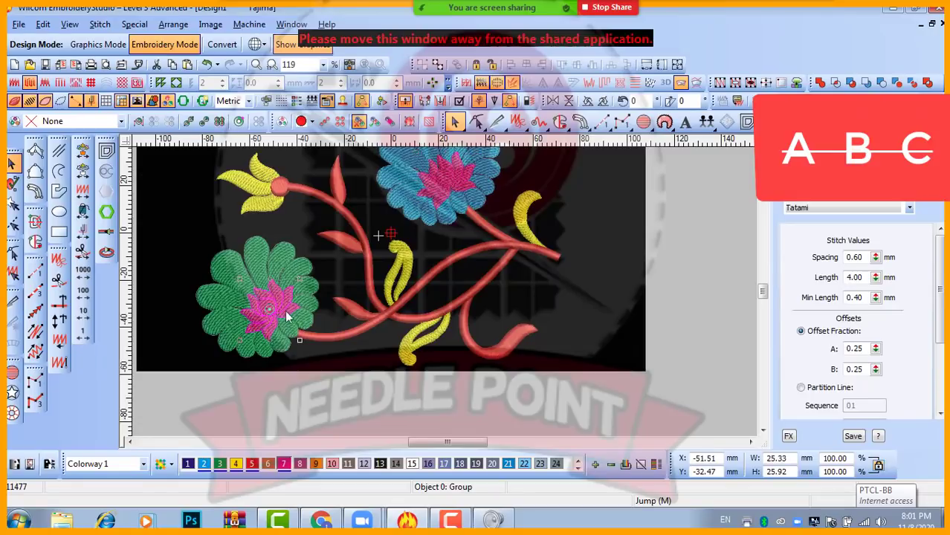
click(251, 463)
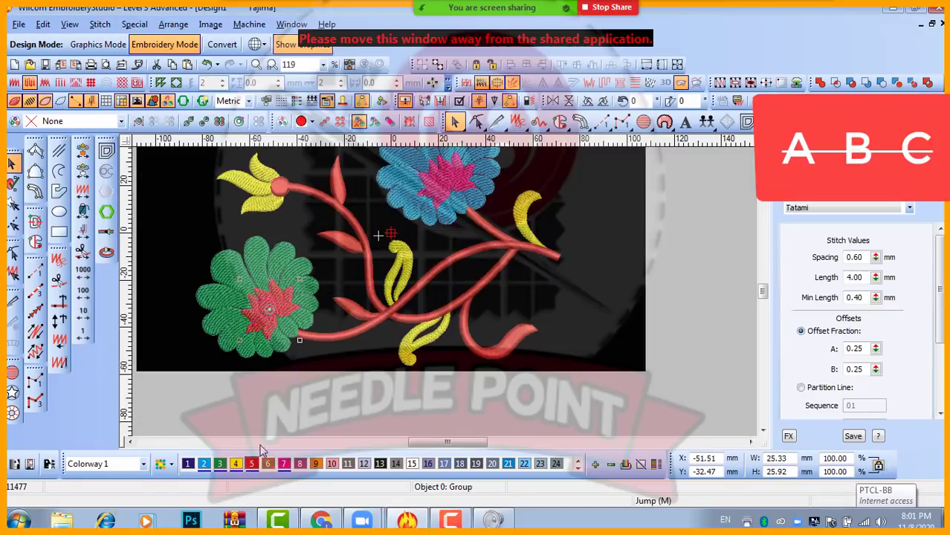
click(449, 179)
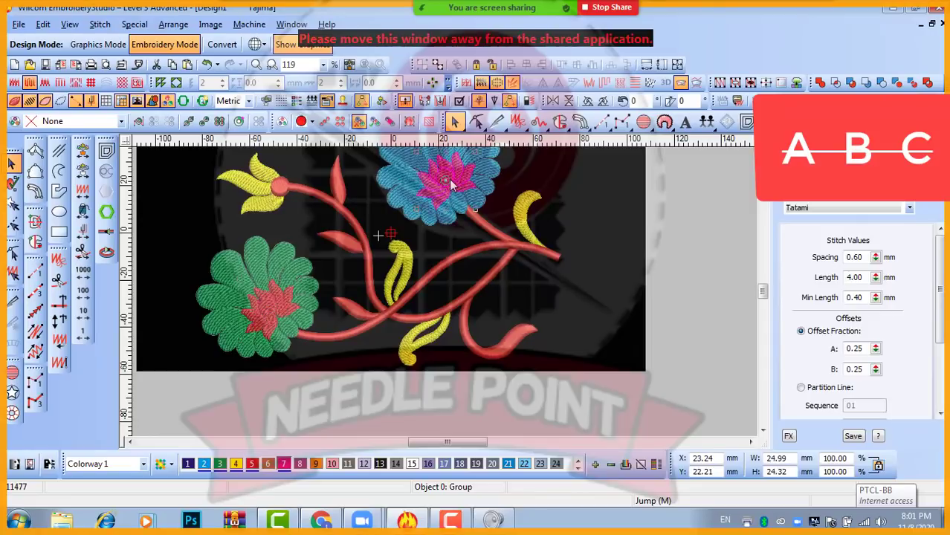
click(236, 463)
click(411, 393)
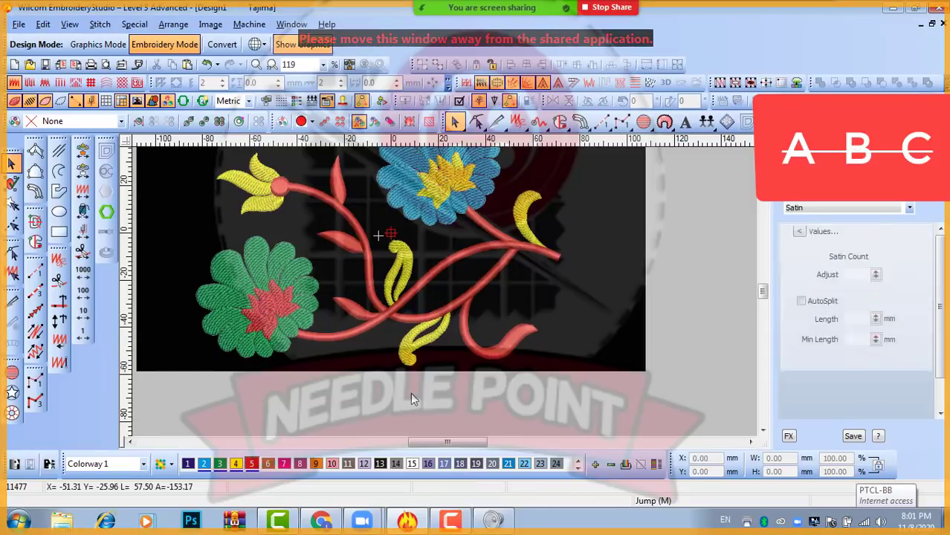
key(shift+z)
key(z)
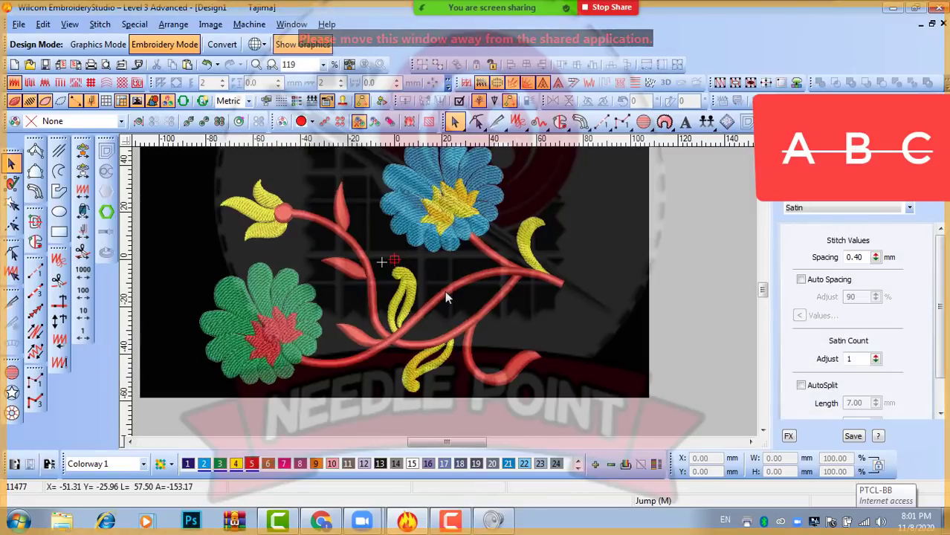
click(296, 293)
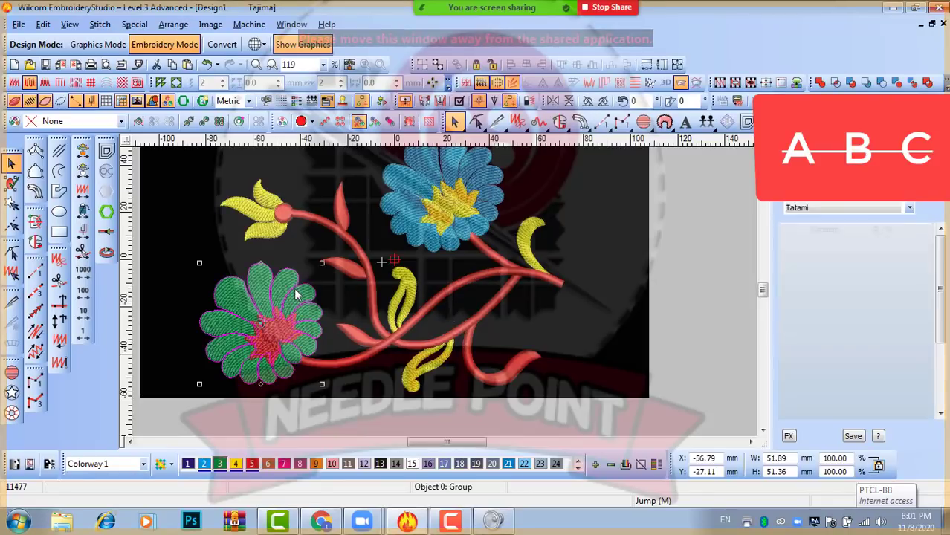
click(405, 214)
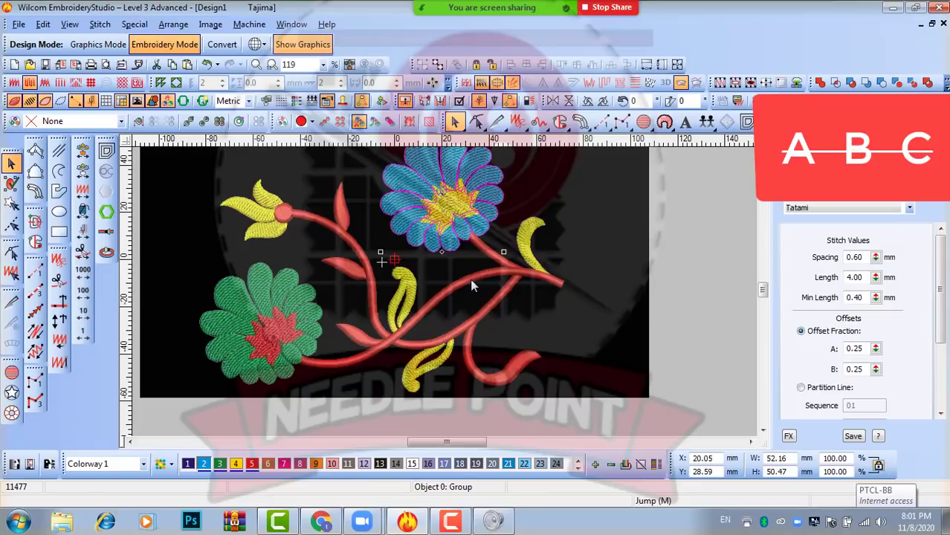
click(692, 285)
click(452, 212)
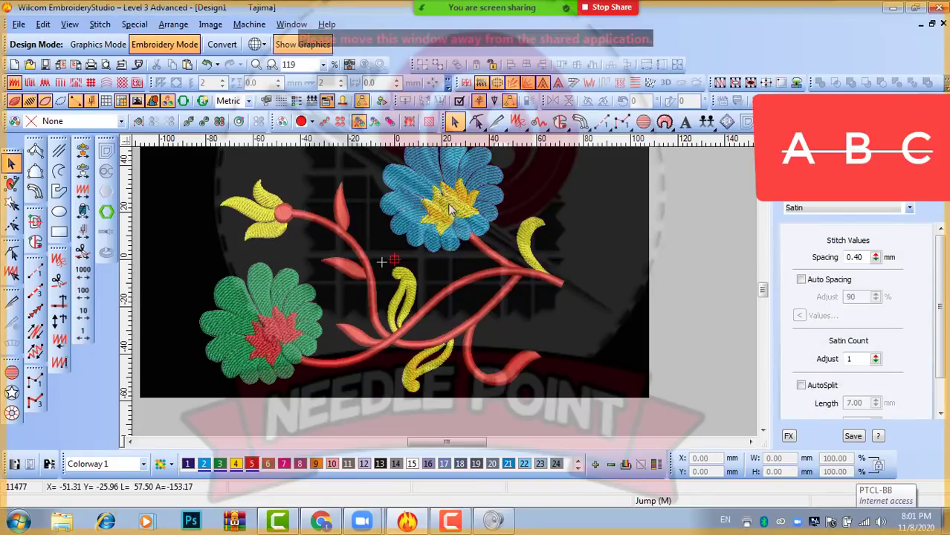
- Try palette colour 1 on the stems and their attached leaves, and settle on brown, palette colour 6
click(467, 281)
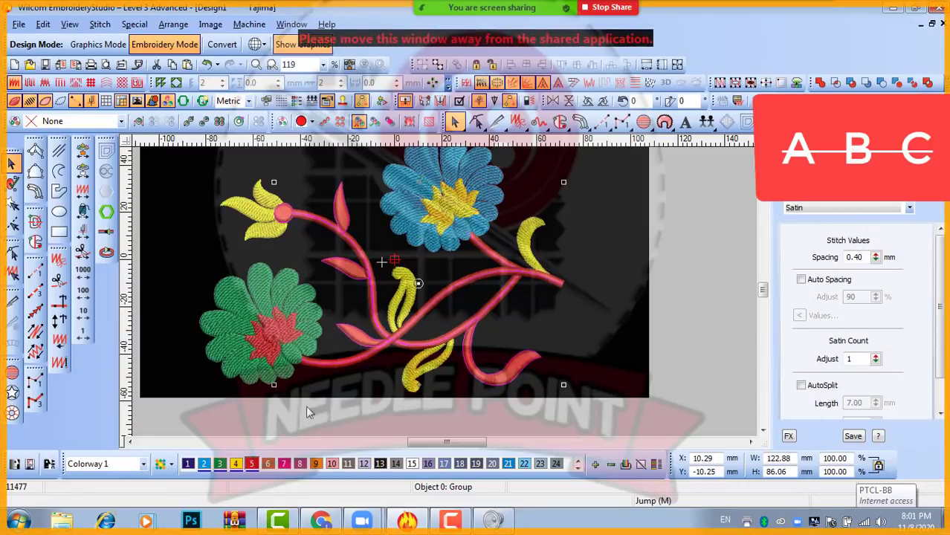
click(188, 465)
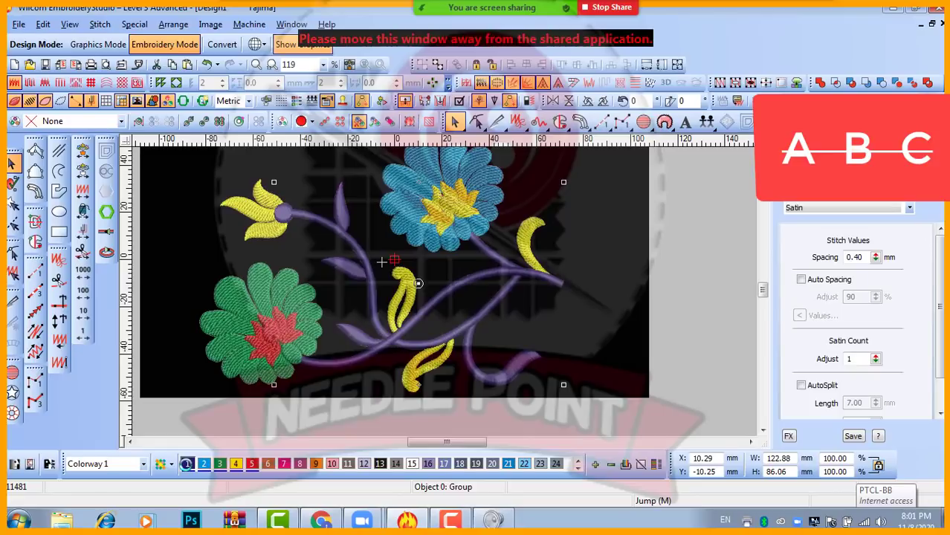
click(267, 464)
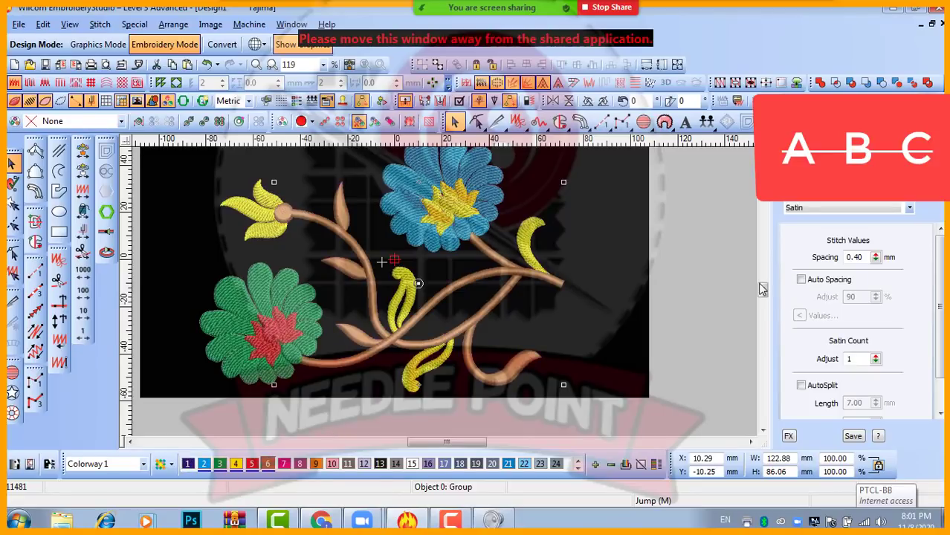
click(682, 299)
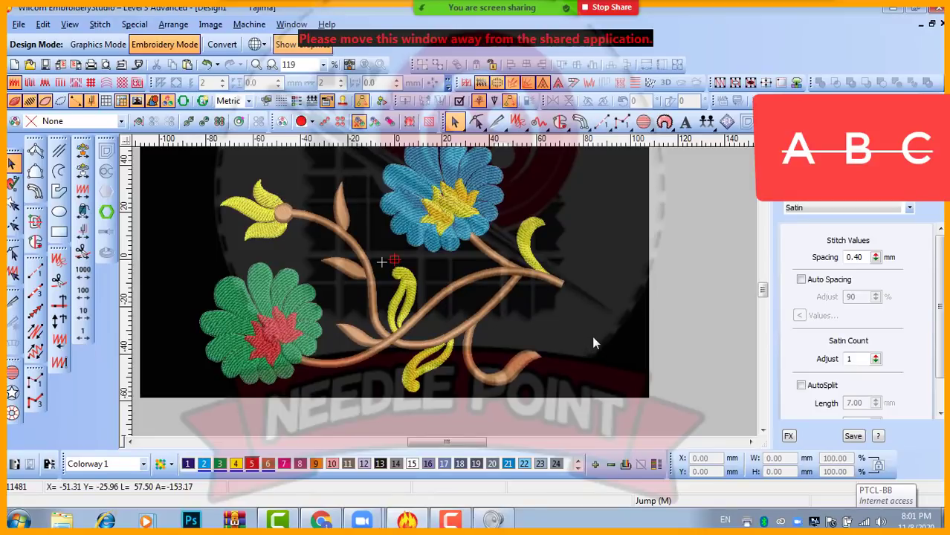
click(174, 466)
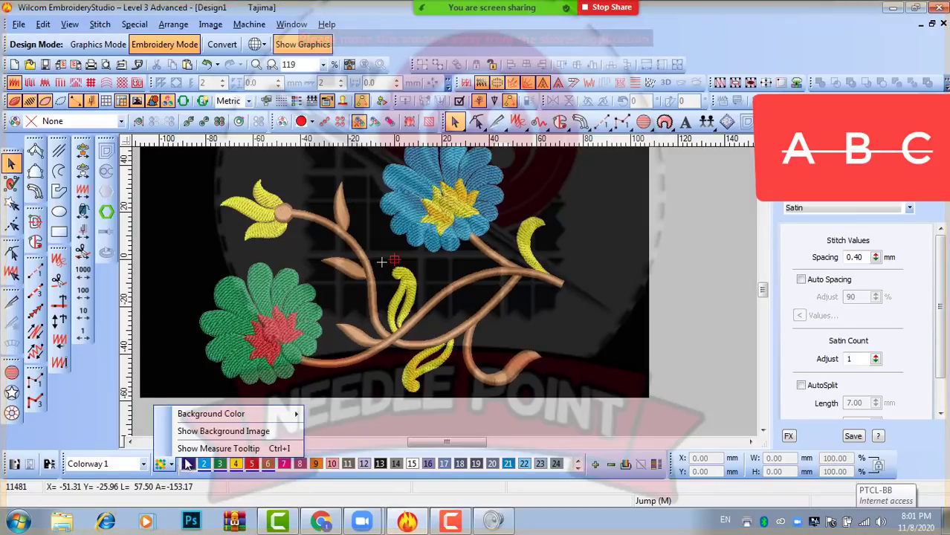
mouse_move(233, 414)
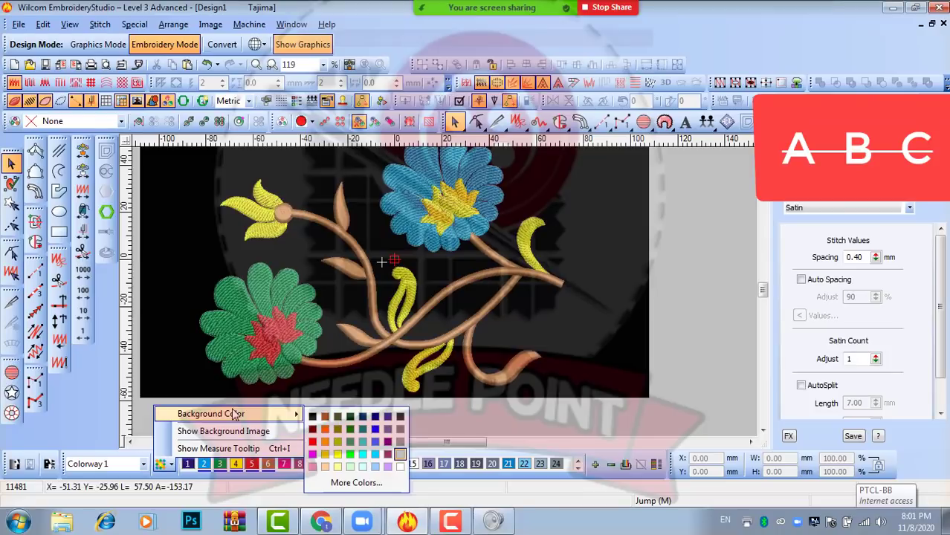
click(626, 320)
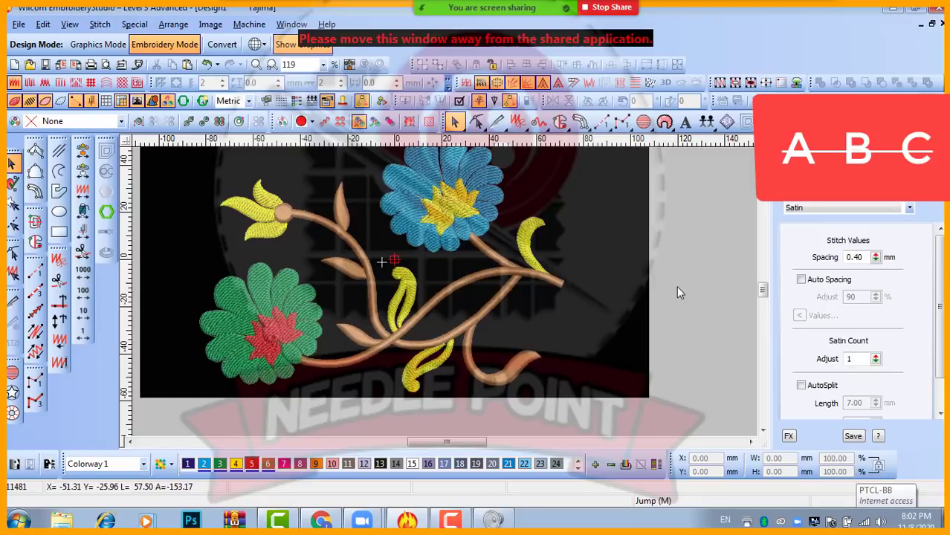
- Hide the background artwork, fit the whole design in view, and set the background colour to white
key(d)
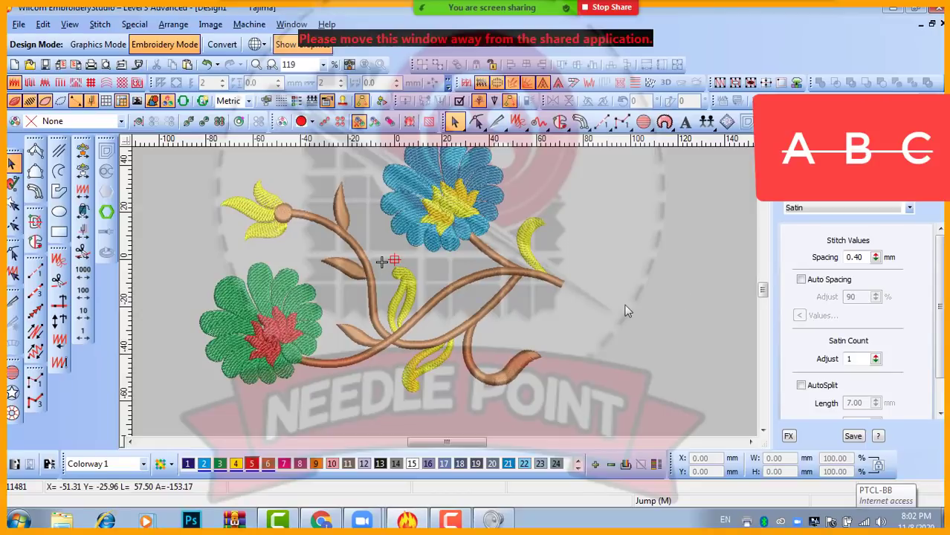
key(0)
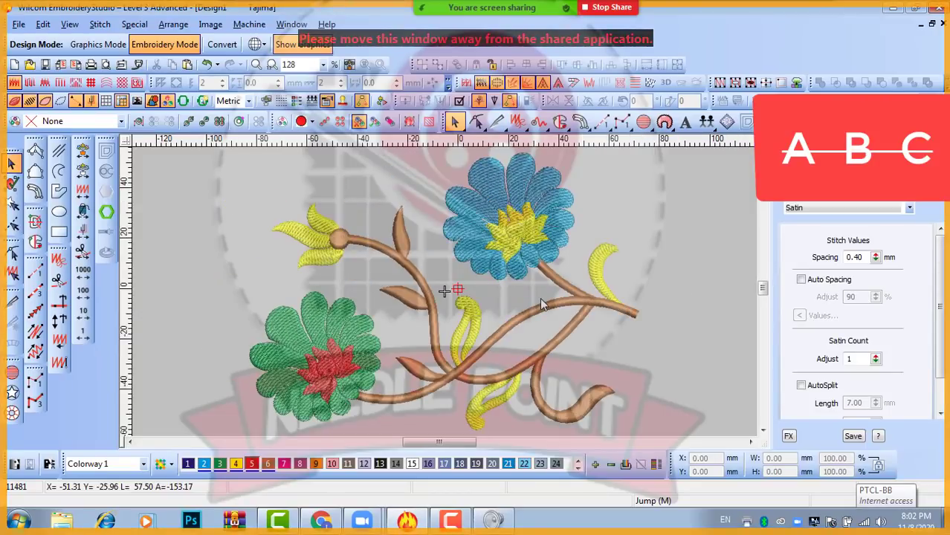
click(170, 465)
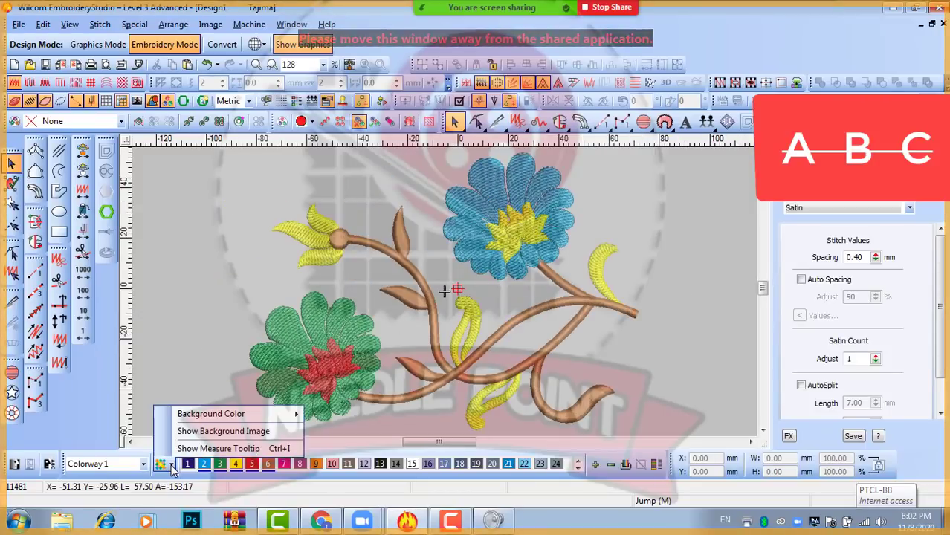
mouse_move(216, 416)
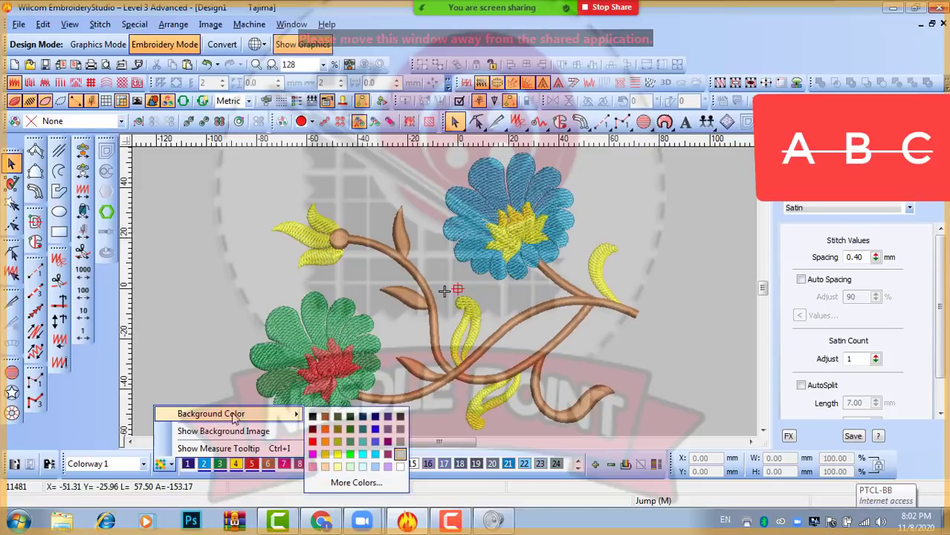
click(401, 470)
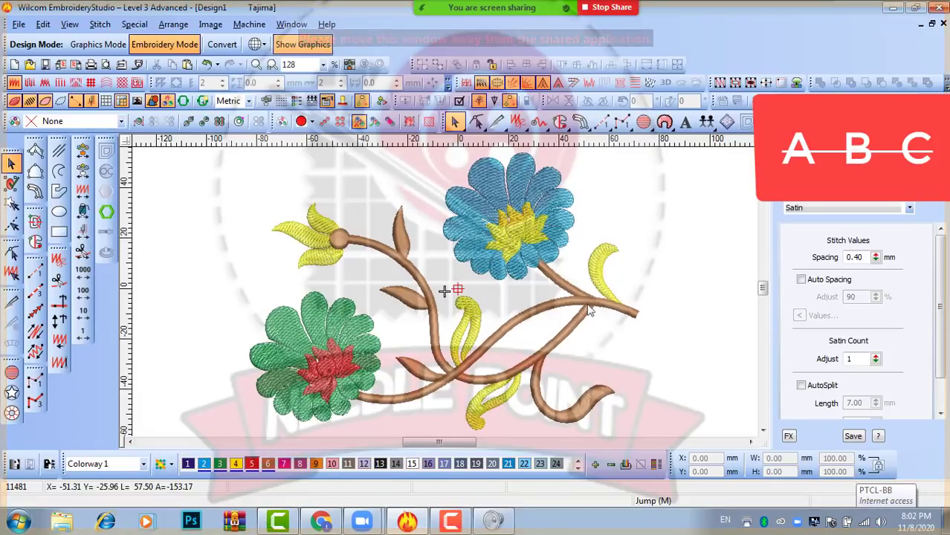
scroll(369, 284, down, 1)
scroll(369, 284, up, 1)
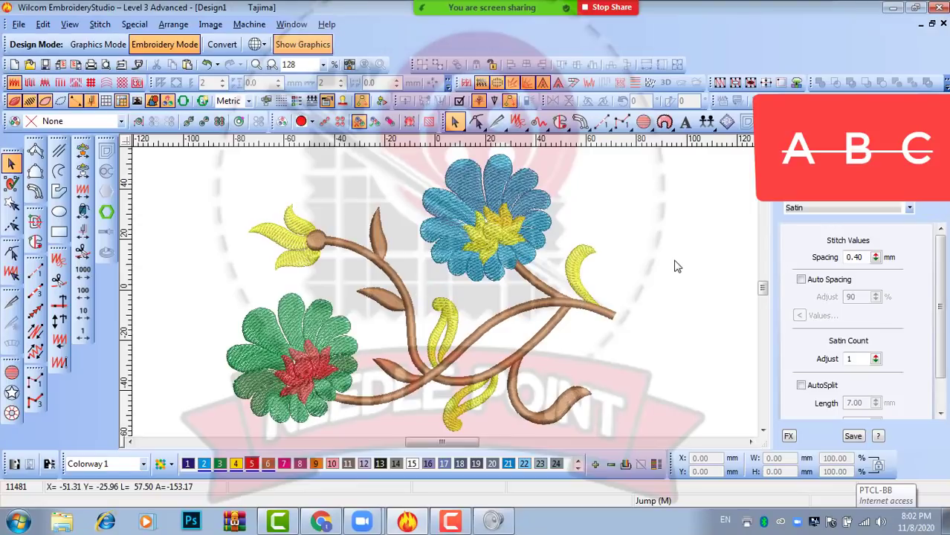
- Recolour the upper flower's petals red, palette colour 5, and the lower-left flower's petals blue, palette colour 2
click(544, 215)
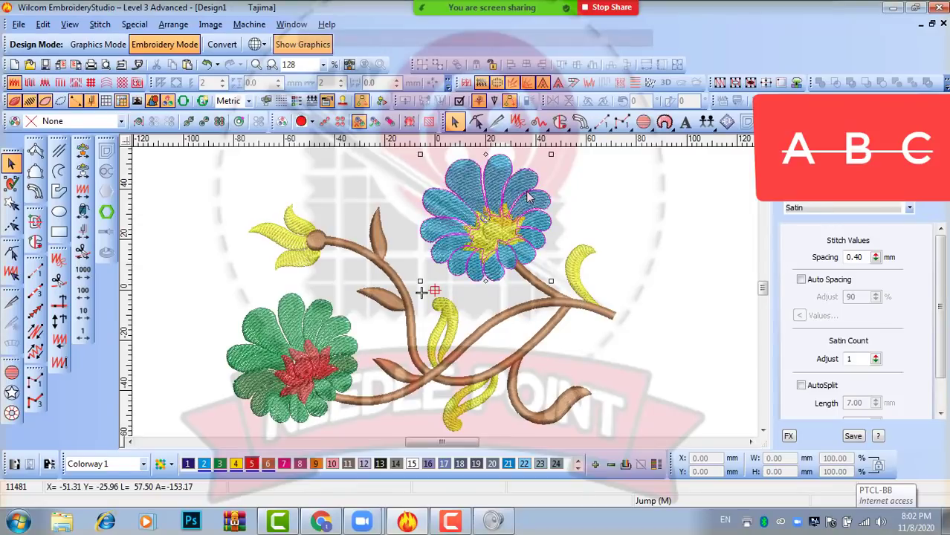
click(251, 465)
click(260, 350)
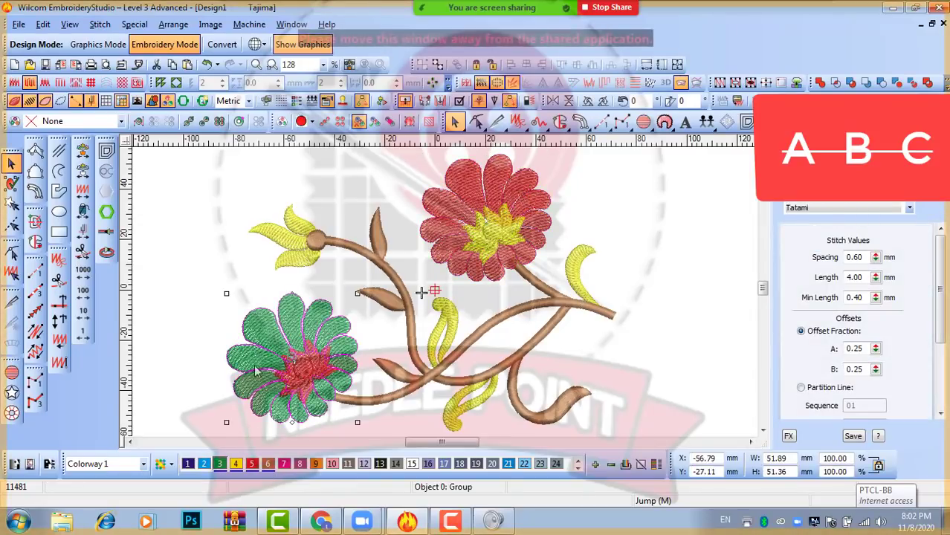
click(204, 466)
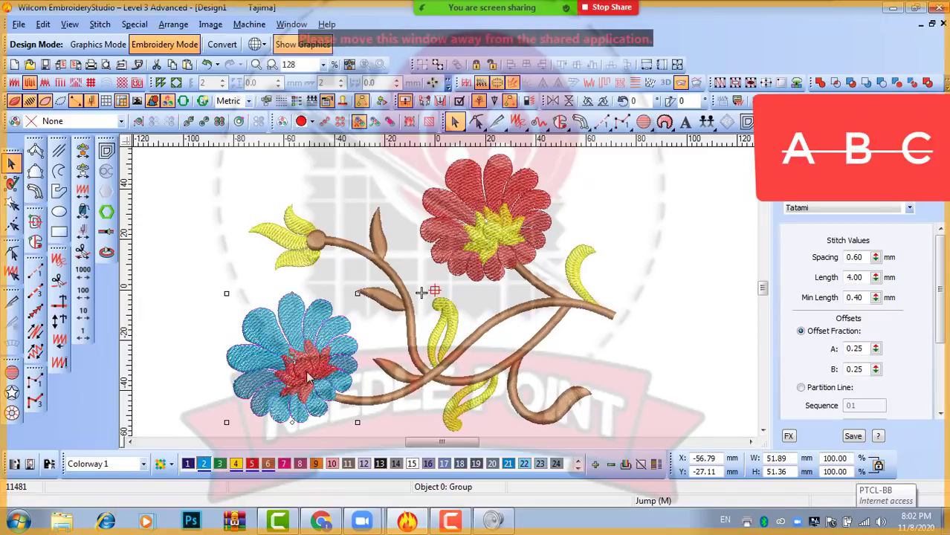
- Recolour the lower-left flower's centre and the stems with black, palette colour 13
click(394, 463)
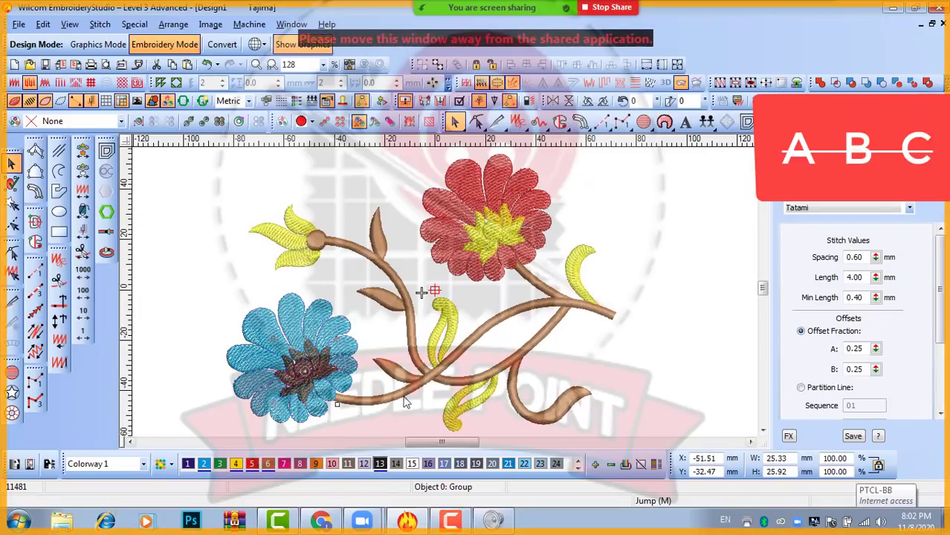
click(407, 402)
click(380, 464)
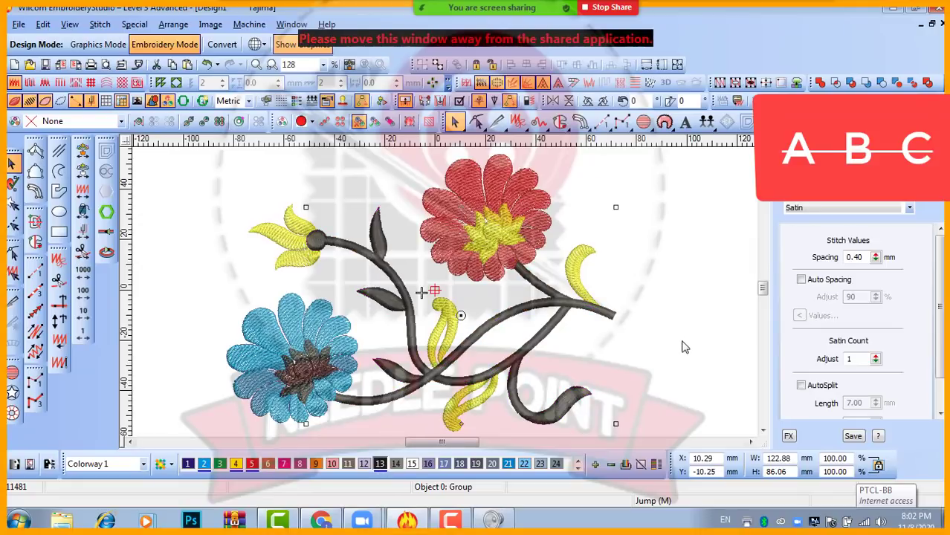
click(677, 342)
- Recolour the yellow bud and curled leaves brown, palette colour 6
click(587, 272)
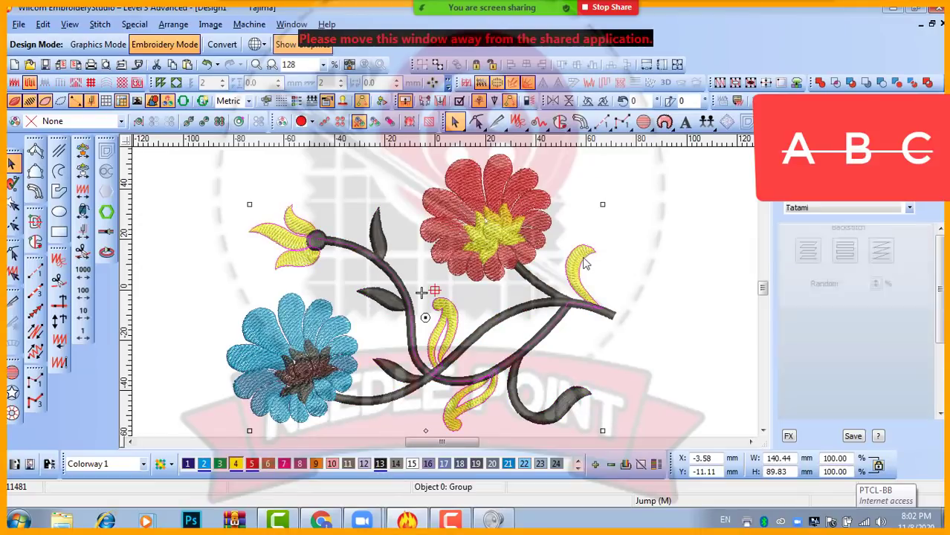
click(283, 465)
click(651, 361)
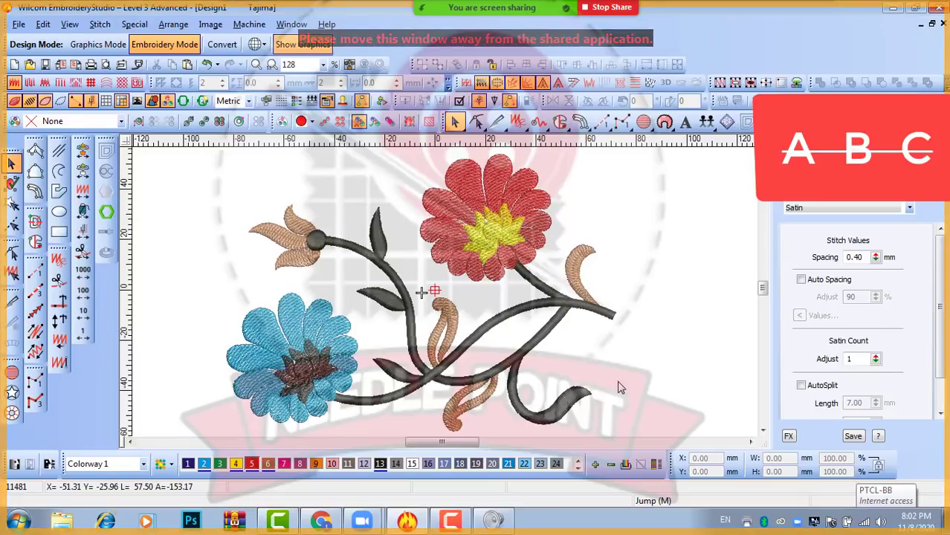
- Undo the latest thread recolouring and the white background, and show the background artwork again
key(ctrl+z)
key(ctrl+z)
key(ctrl+z)
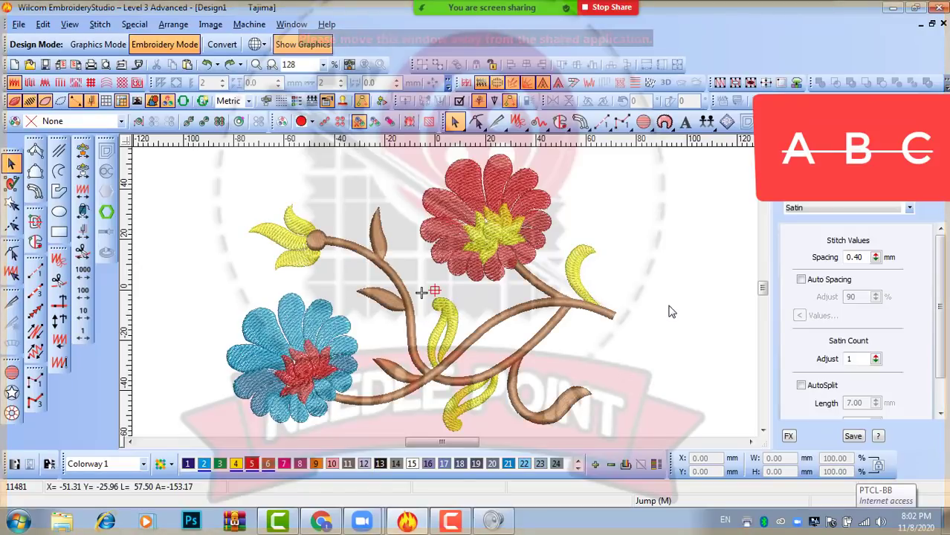
key(ctrl+z)
key(ctrl+z)
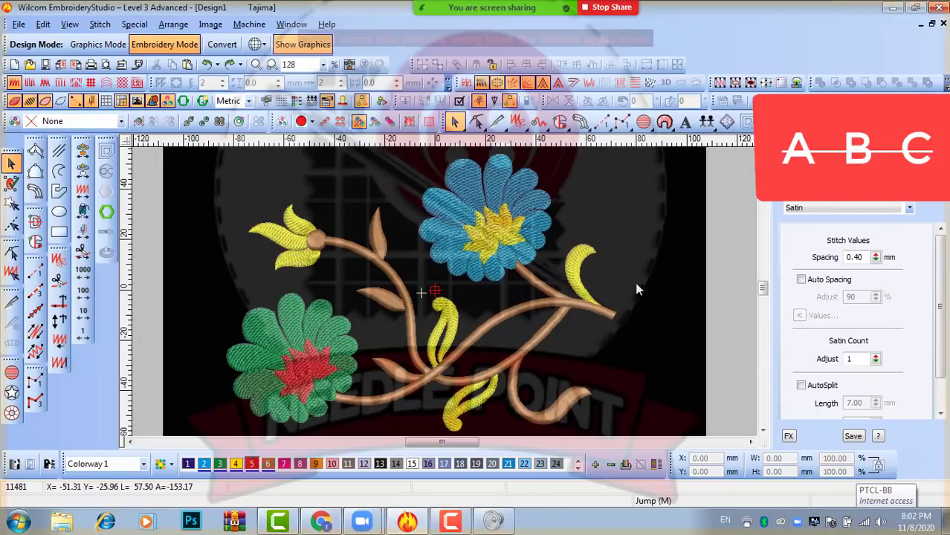
- Turn off the realistic stitch rendering and step by machine function from the first stitch through the yellow parts and brown stems
key(ctrl+a)
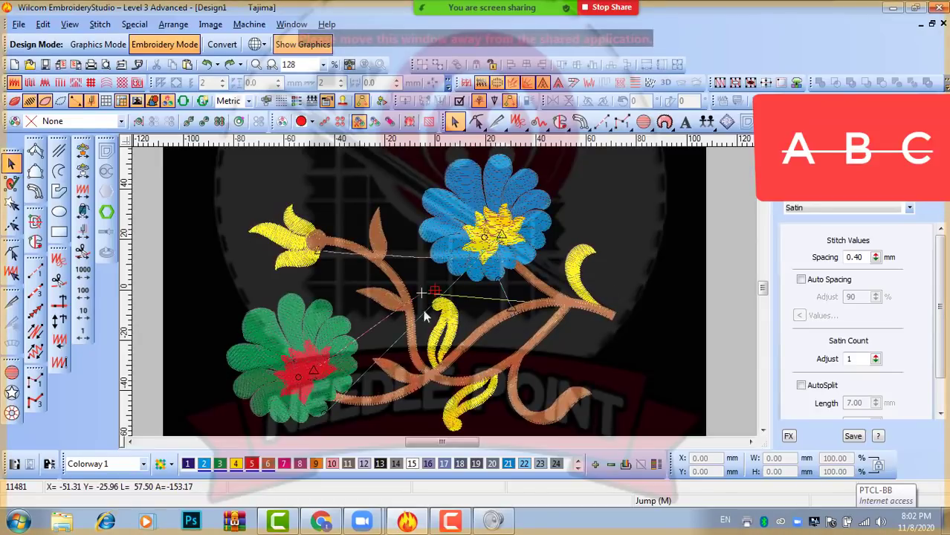
click(82, 152)
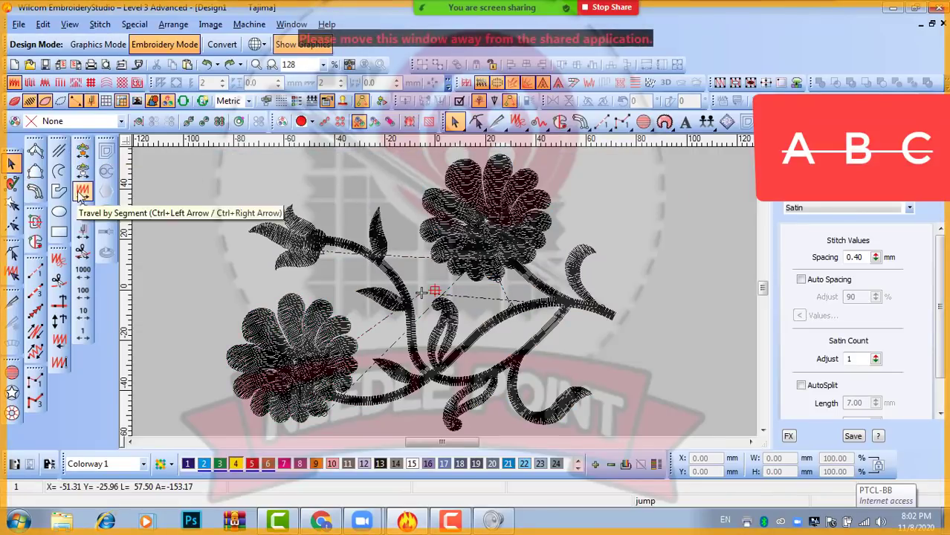
click(83, 234)
click(83, 234)
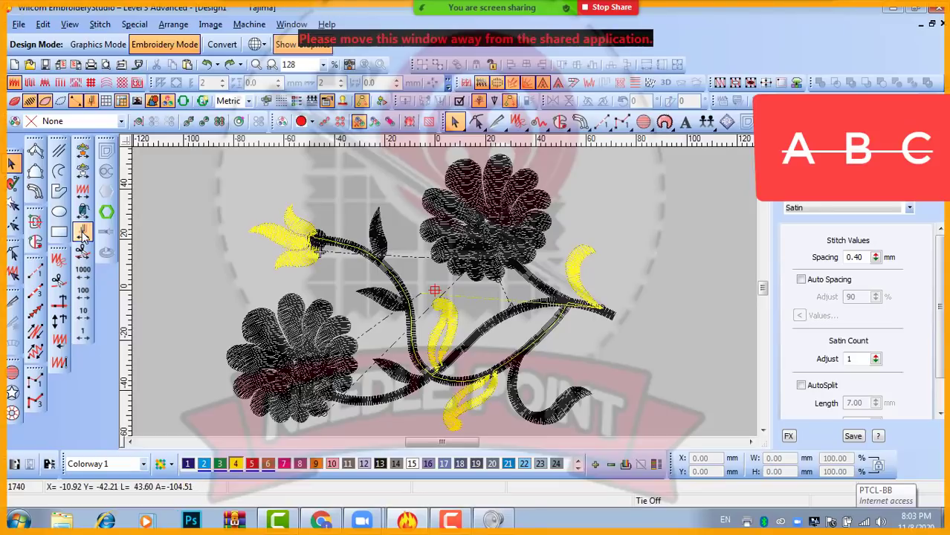
click(83, 233)
click(83, 233)
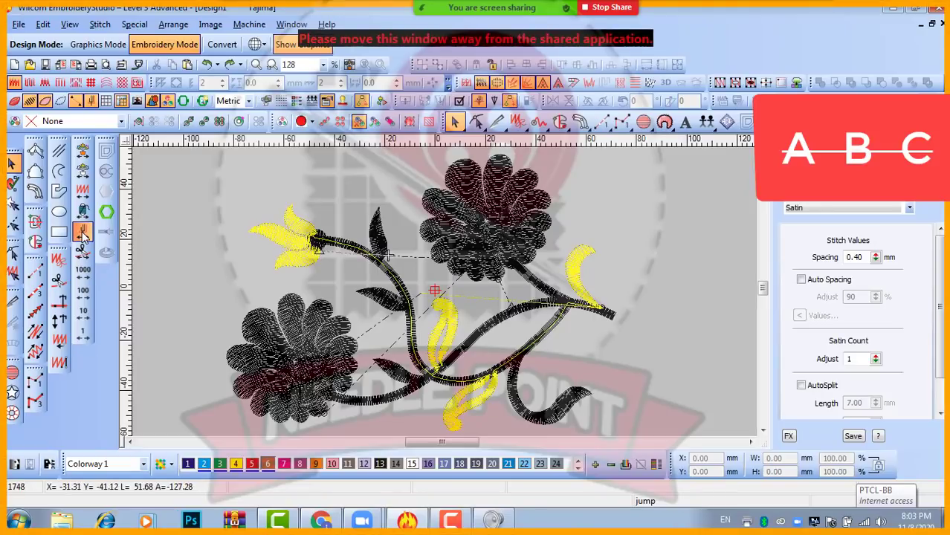
click(83, 233)
click(83, 233)
click(83, 234)
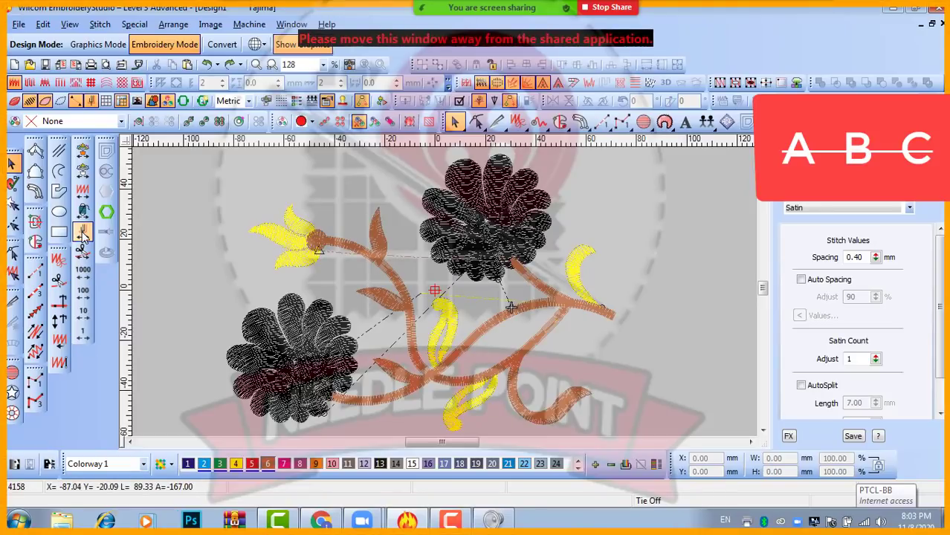
- Continue stepping by machine function through the upper flower and the lower-left flower to the end of its centre
click(84, 234)
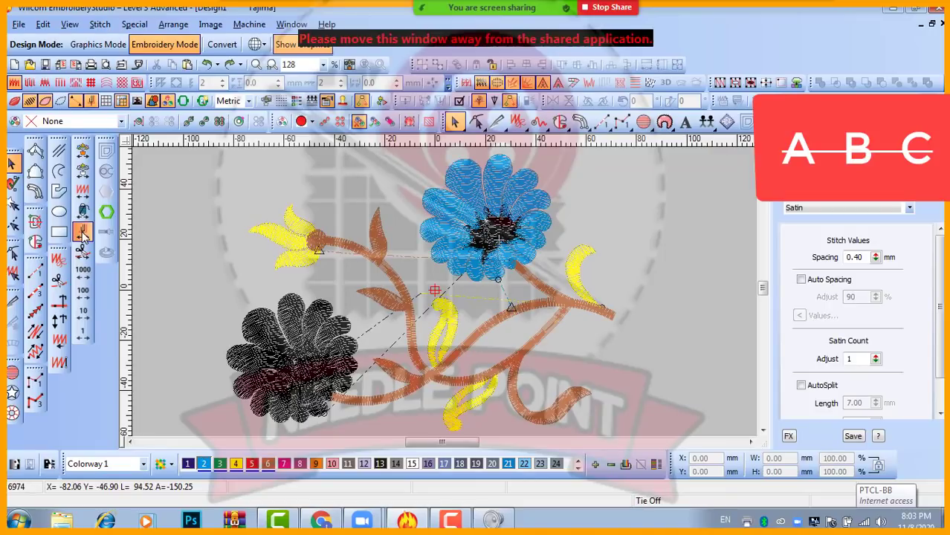
click(83, 233)
click(83, 233)
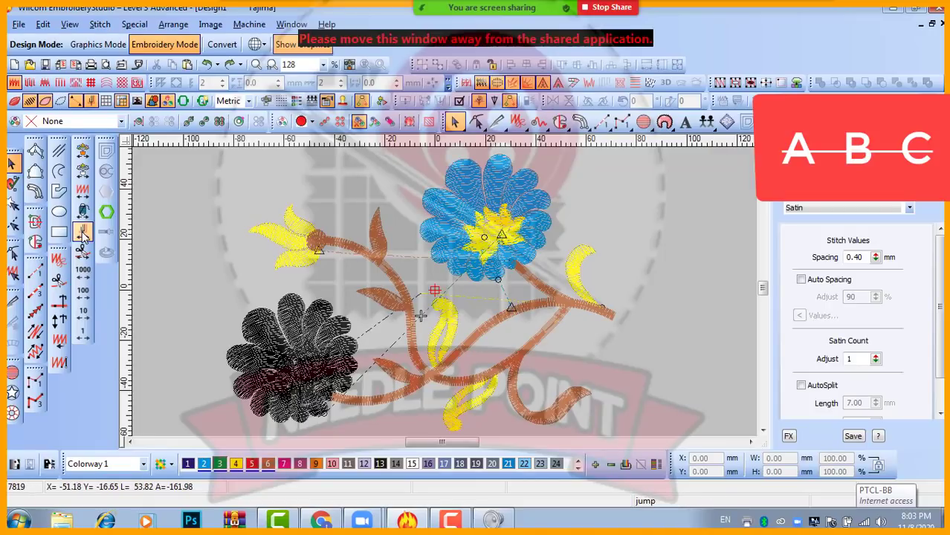
click(83, 233)
click(83, 233)
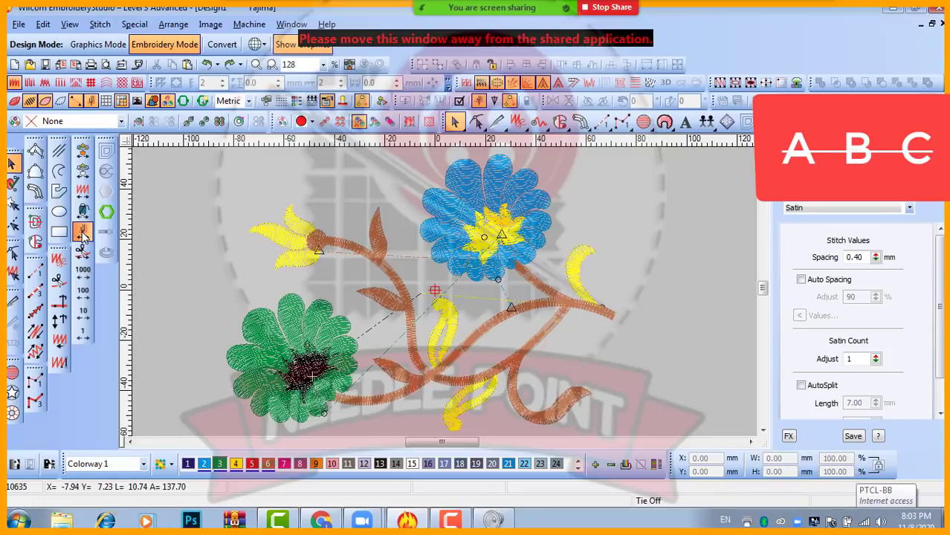
click(83, 233)
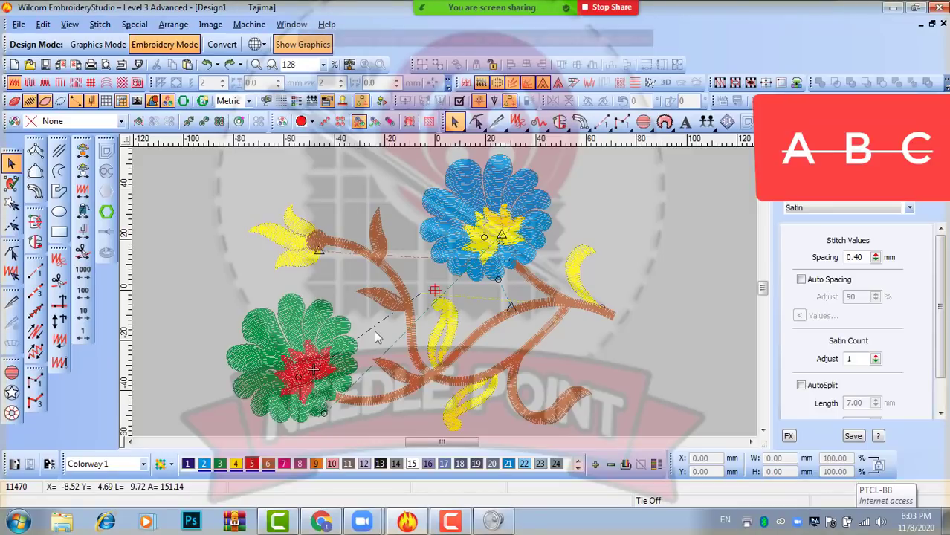
- Recolour both flower centres magenta, palette colour 7, and the lower-left flower's petals blue, palette colour 2
click(306, 373)
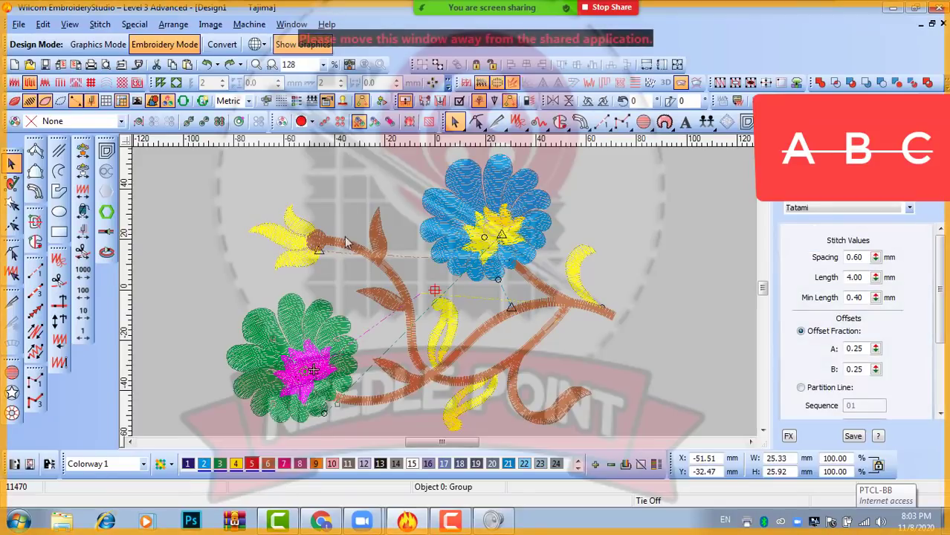
click(283, 466)
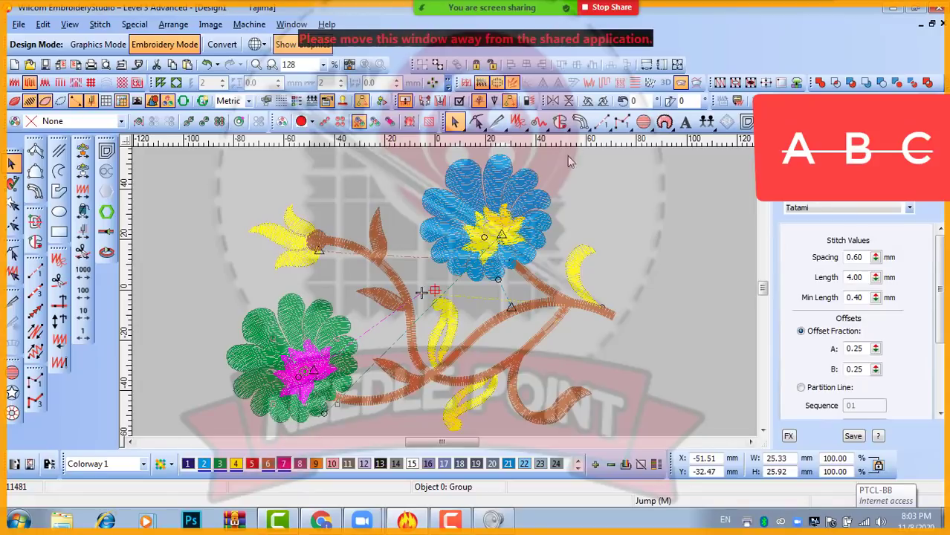
click(486, 236)
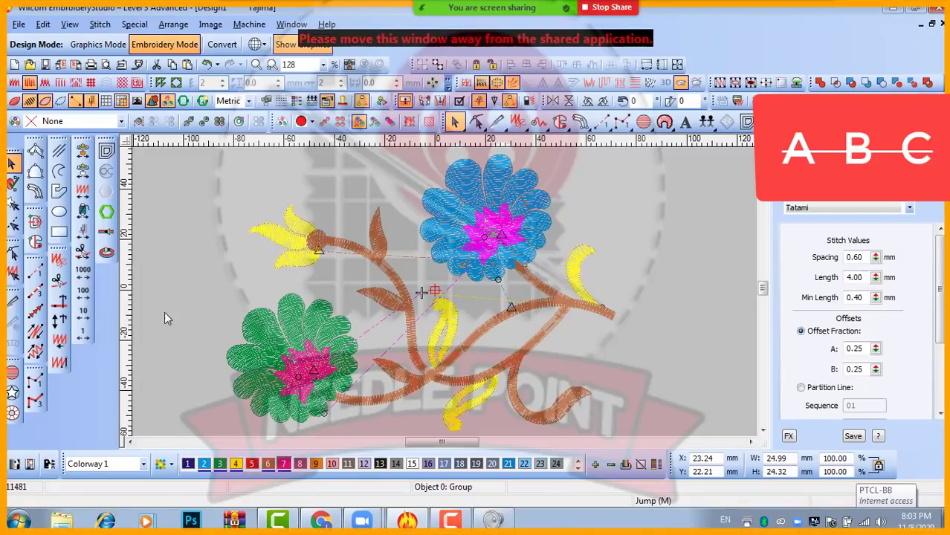
click(302, 338)
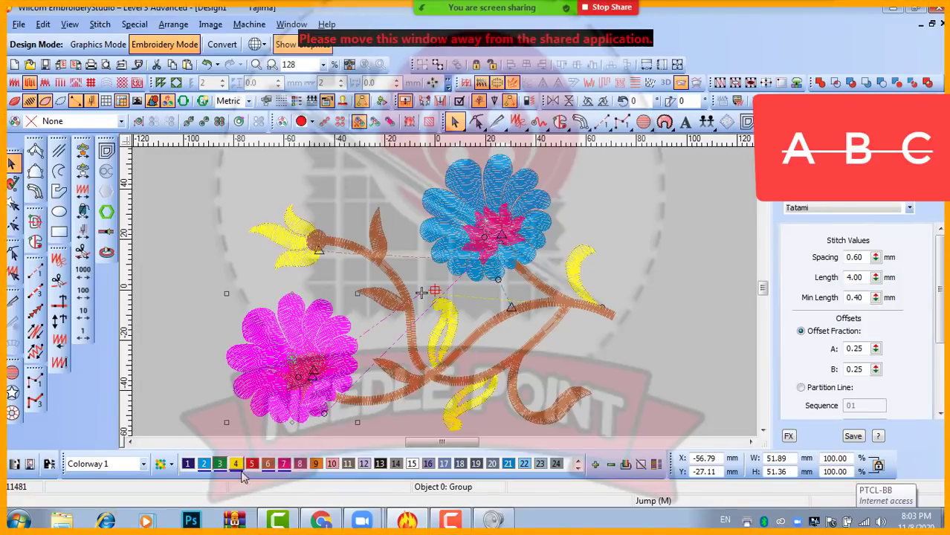
click(189, 355)
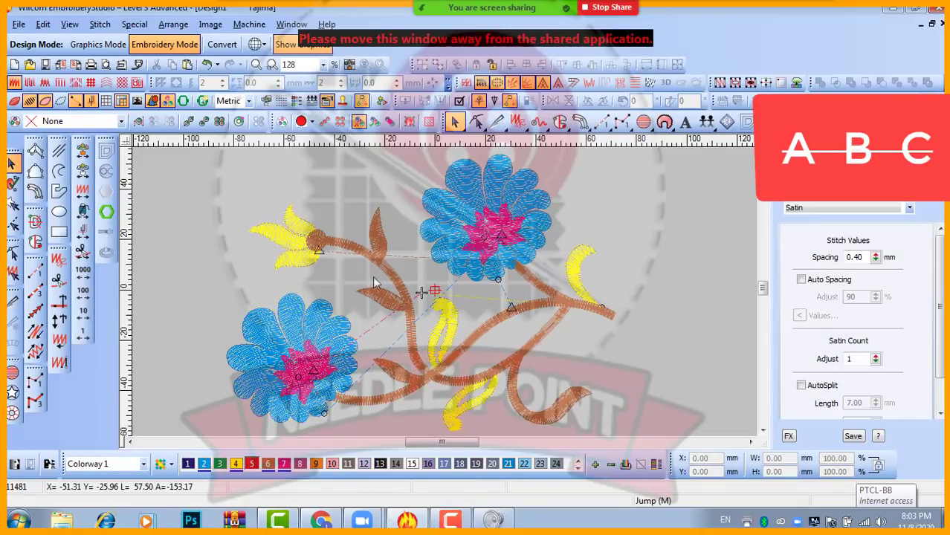
- Examine the colour stop sequence in the production worksheet's print preview, enlarged and in landscape orientation, and close the preview
click(78, 151)
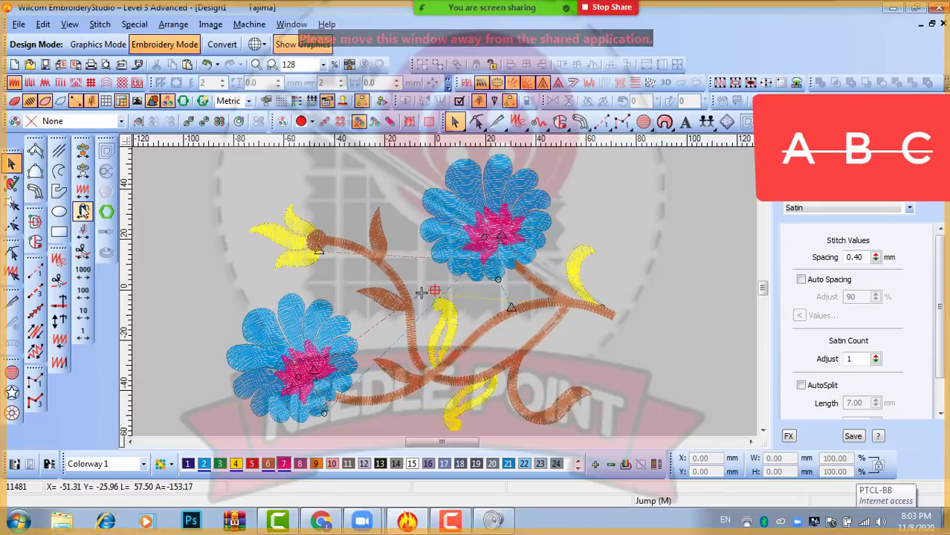
click(19, 24)
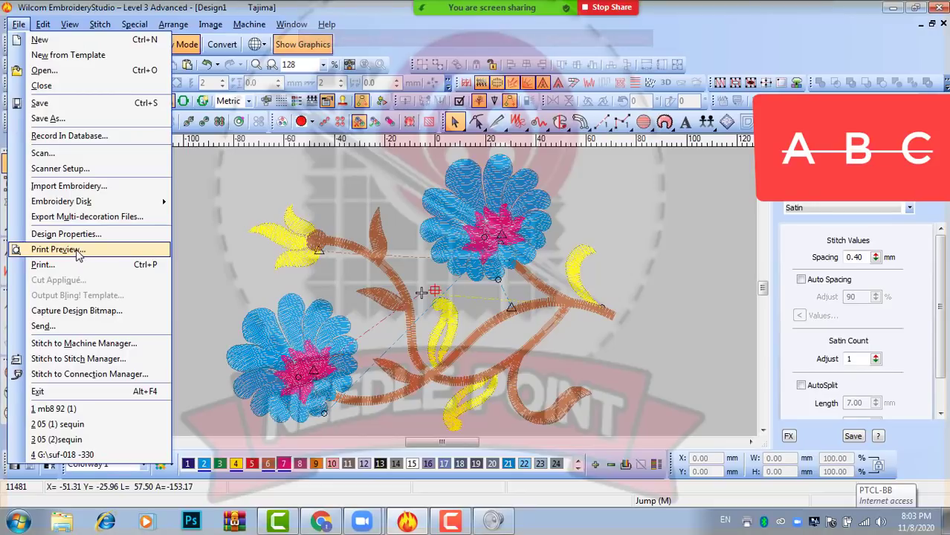
click(78, 252)
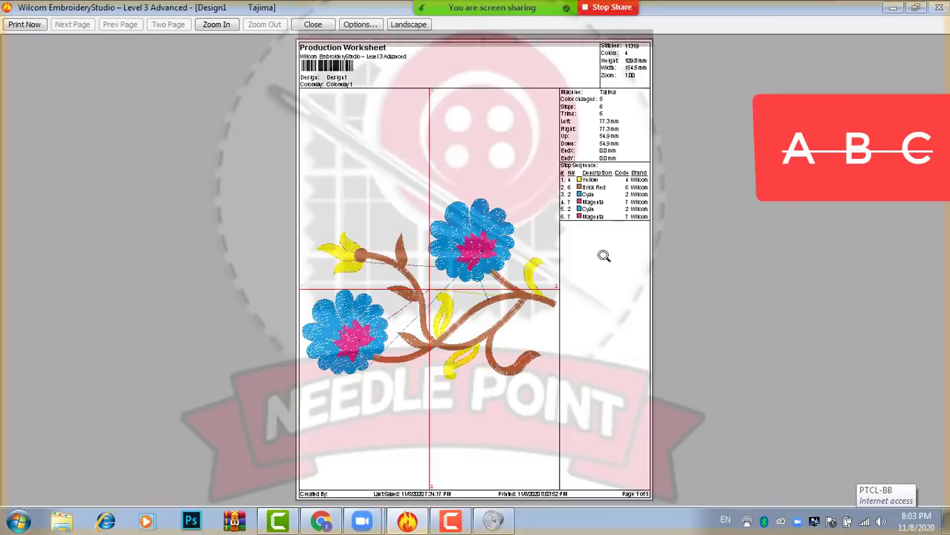
click(594, 196)
click(338, 79)
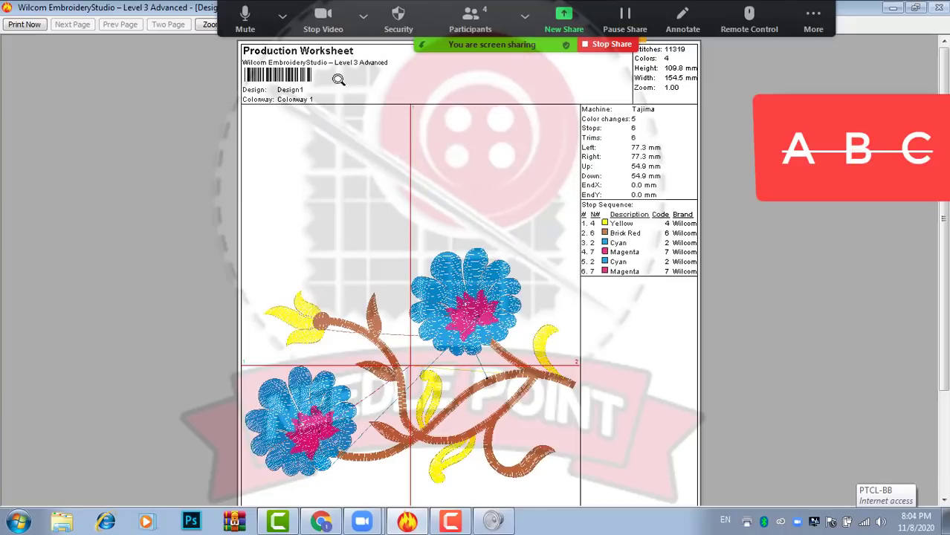
click(407, 28)
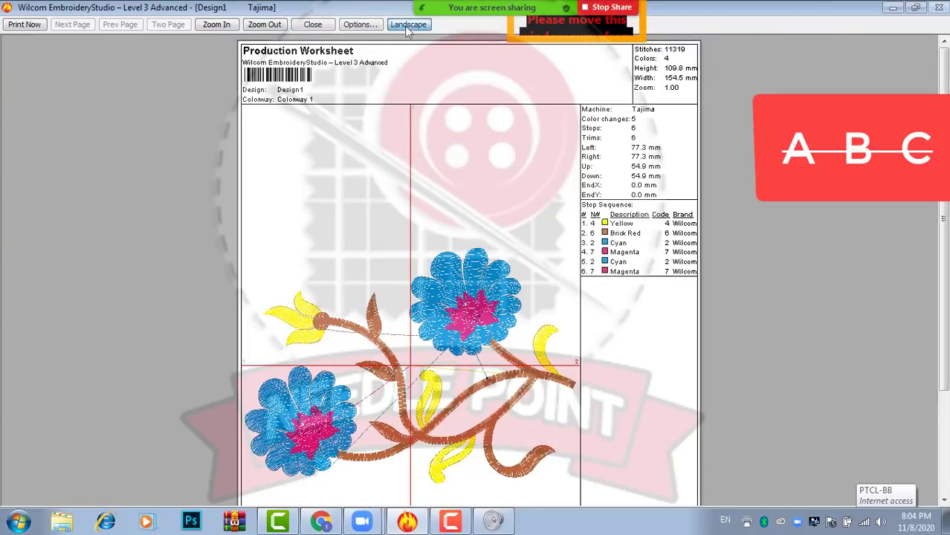
click(408, 25)
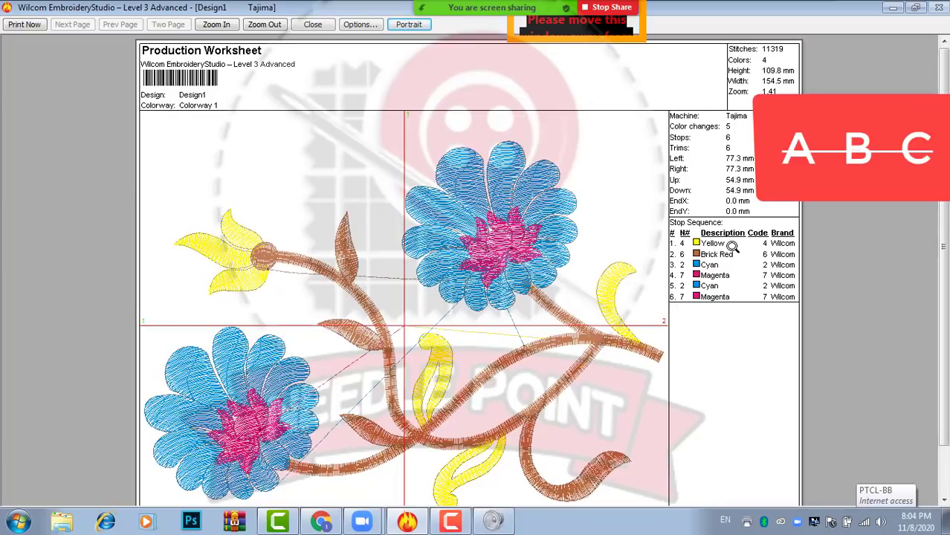
click(312, 24)
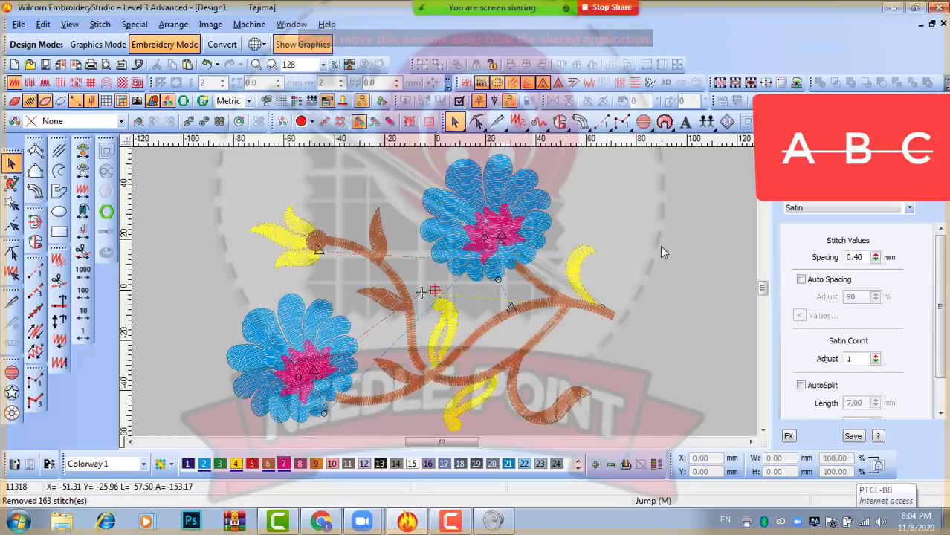
- Travel by colour change from the first stitch to the end of the upper flower's petals and inspect both flowers' petals
click(82, 151)
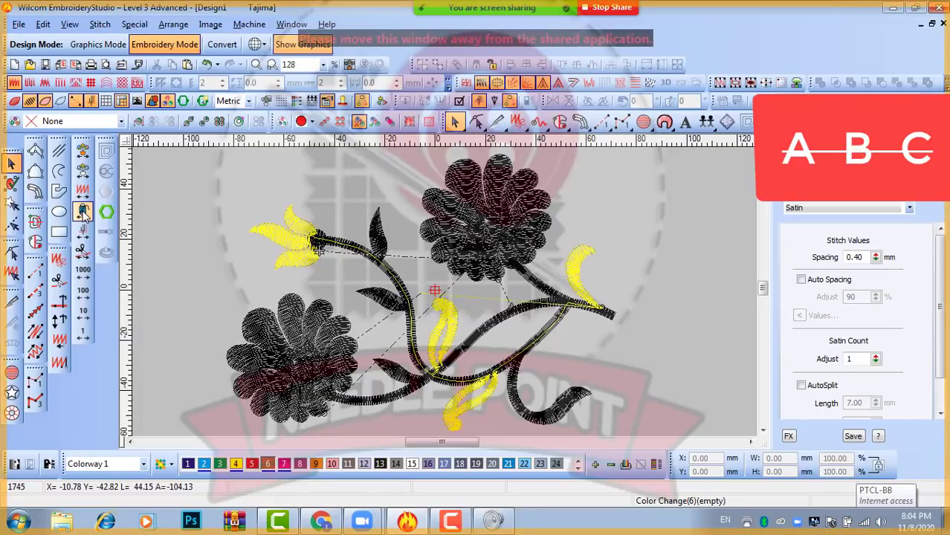
right_click(84, 214)
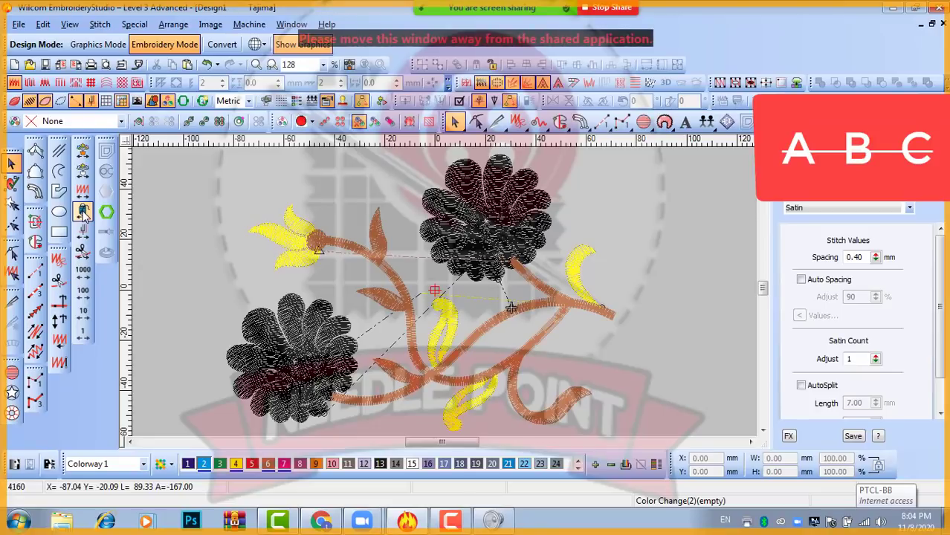
right_click(84, 214)
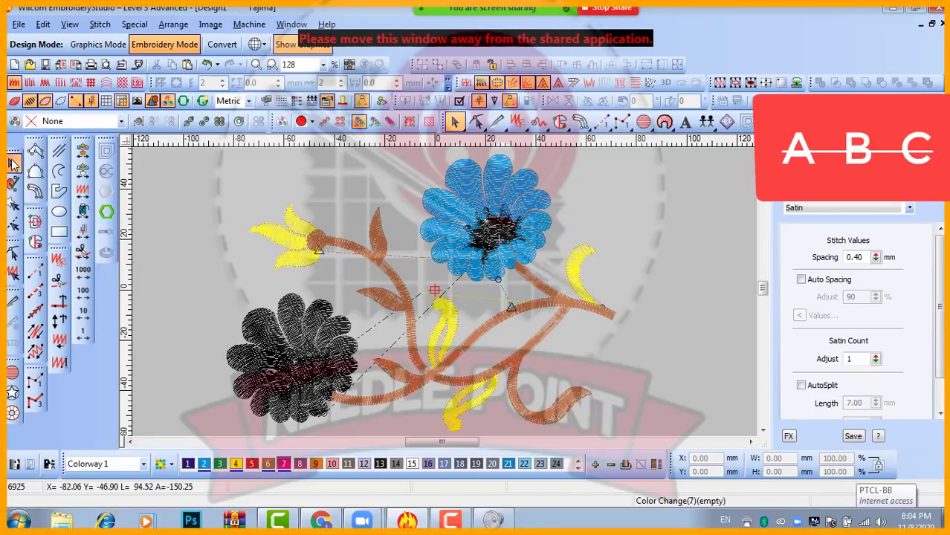
click(454, 122)
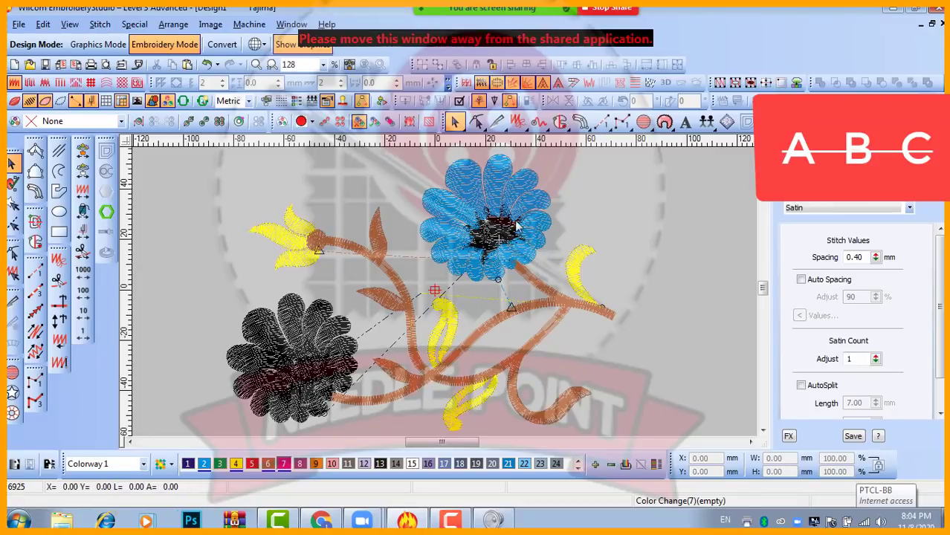
click(503, 179)
click(616, 225)
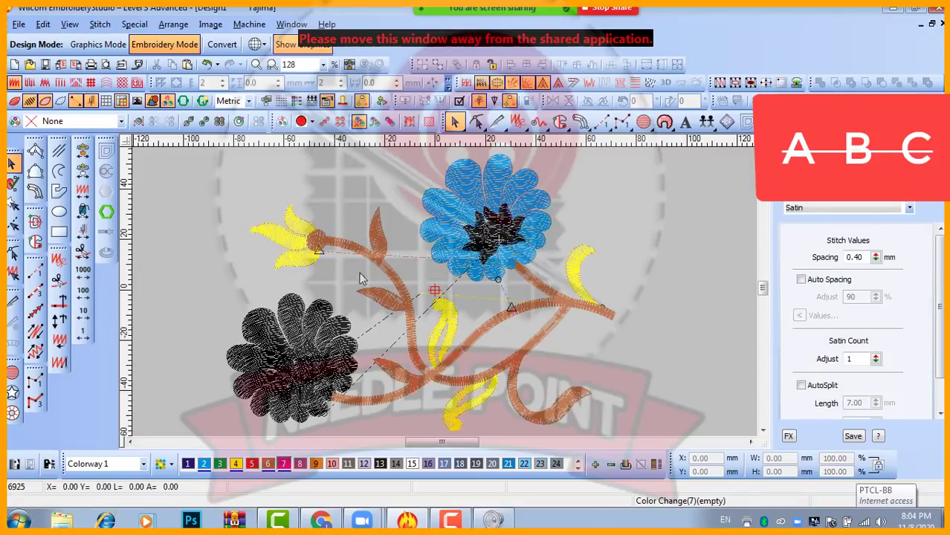
click(301, 317)
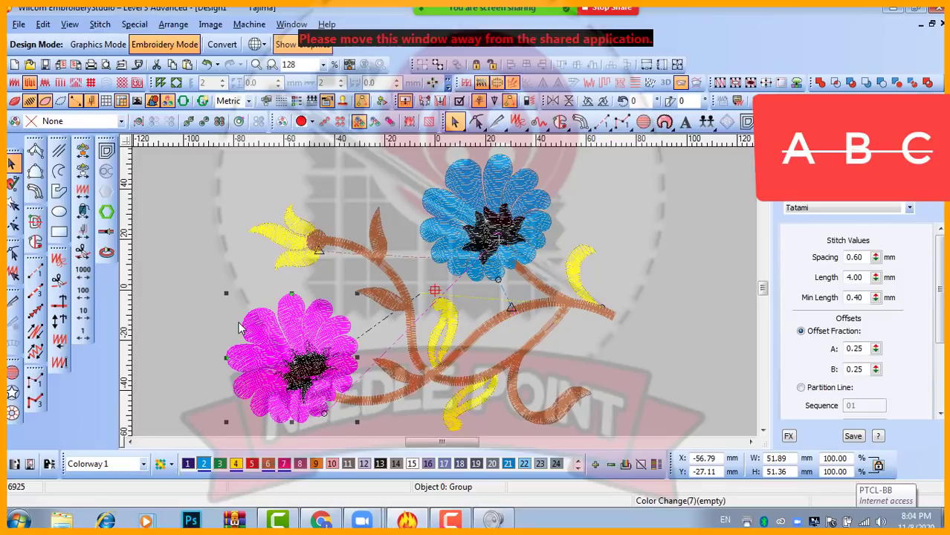
click(191, 221)
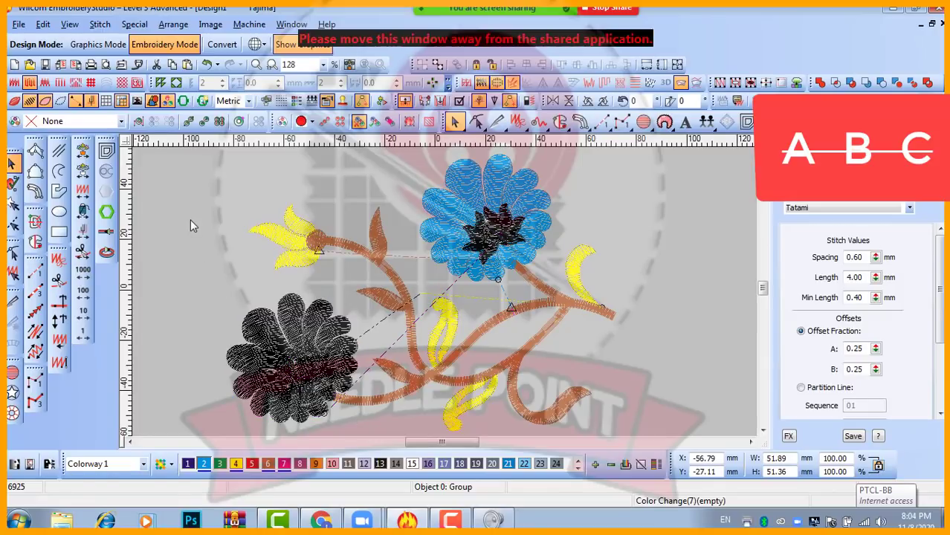
- From the tie-off ending the upper flower's petals, cut the lower-left flower's petals and paste them at that point in the stitching sequence
click(84, 234)
click(83, 234)
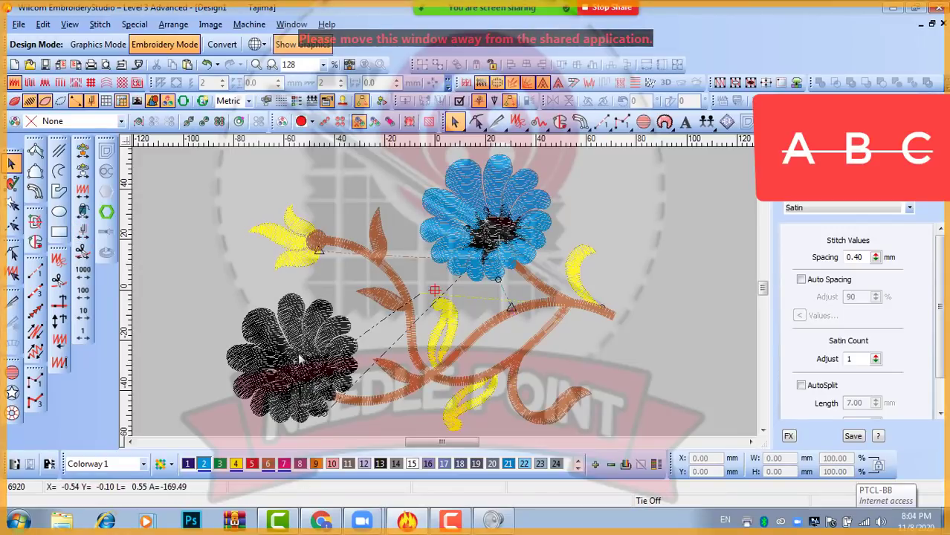
click(294, 300)
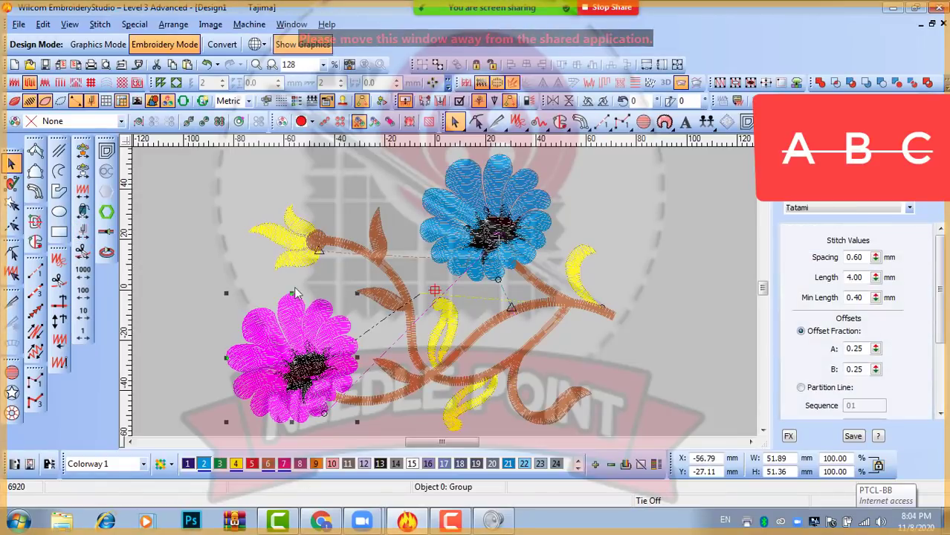
key(Delete)
key(ctrl+z)
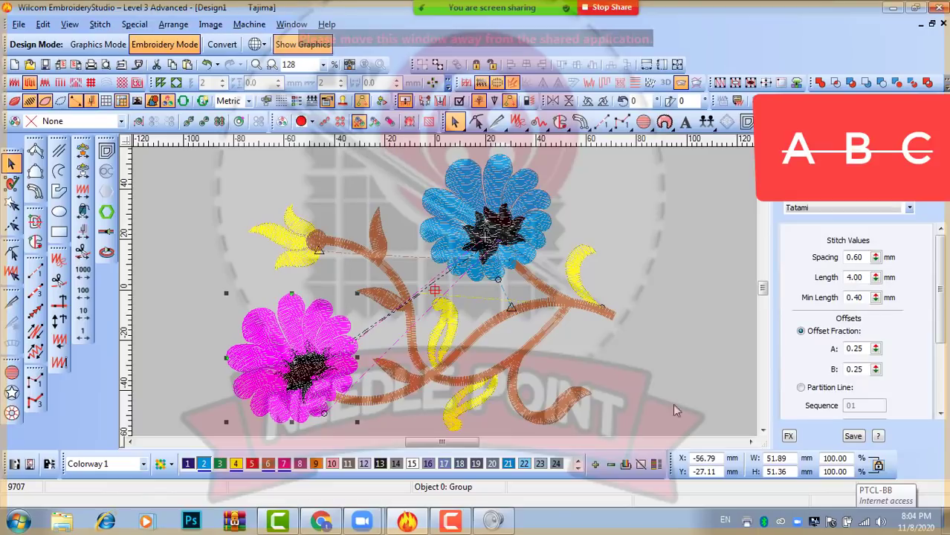
click(699, 246)
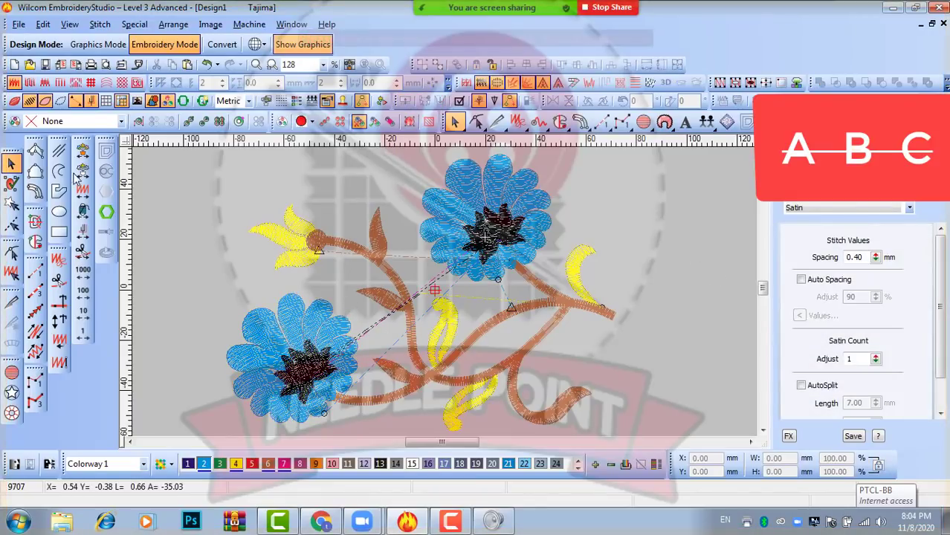
- Step back and forth by machine function around the transition from the upper flower's petals to the lower-left flower's petals
click(83, 232)
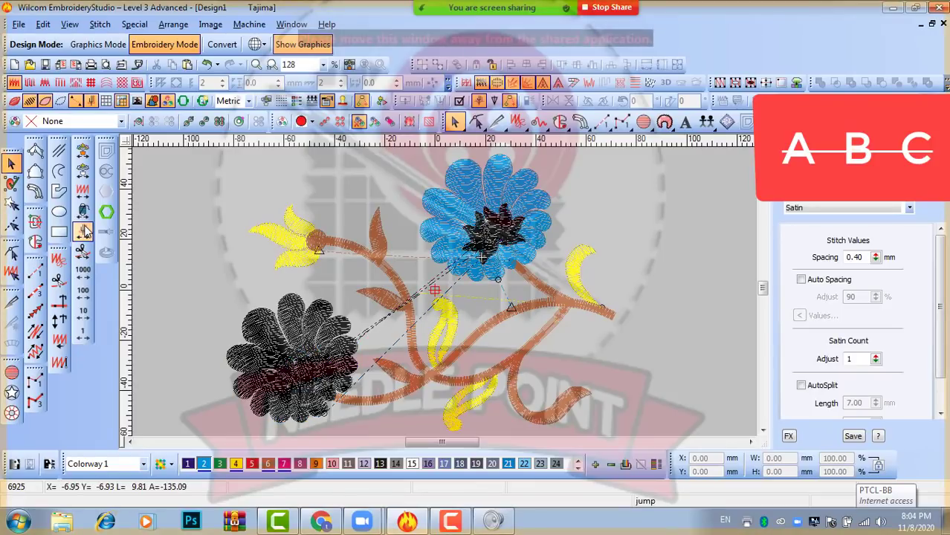
click(87, 231)
click(86, 231)
right_click(86, 231)
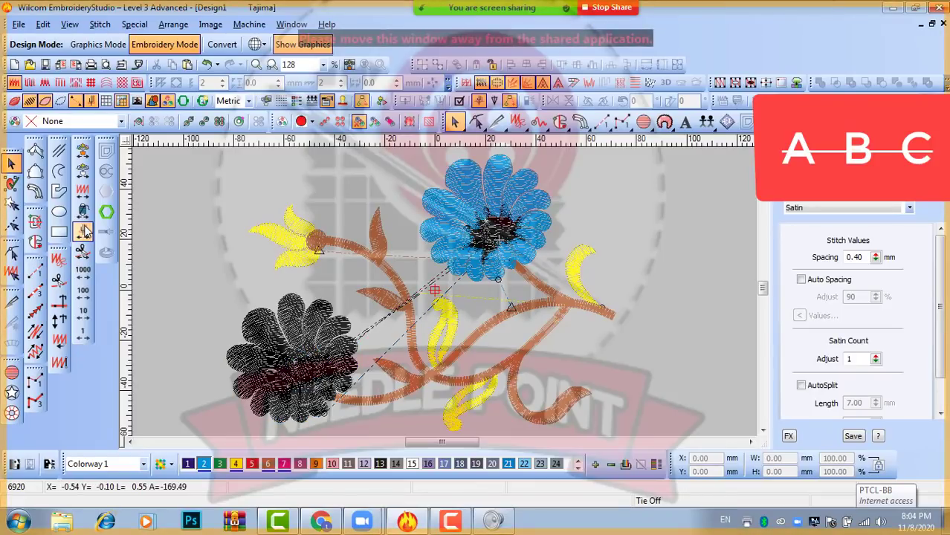
right_click(86, 231)
right_click(86, 232)
right_click(86, 231)
right_click(86, 231)
right_click(86, 232)
right_click(87, 231)
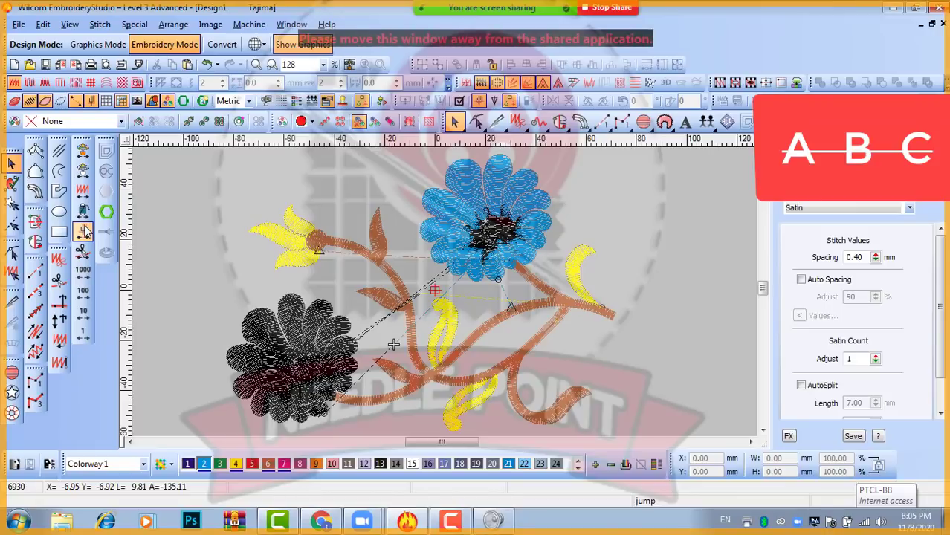
- Travel forward by machine function through the lower-left flower's petals to the end of the upper flower's centre
right_click(83, 231)
right_click(83, 231)
right_click(83, 231)
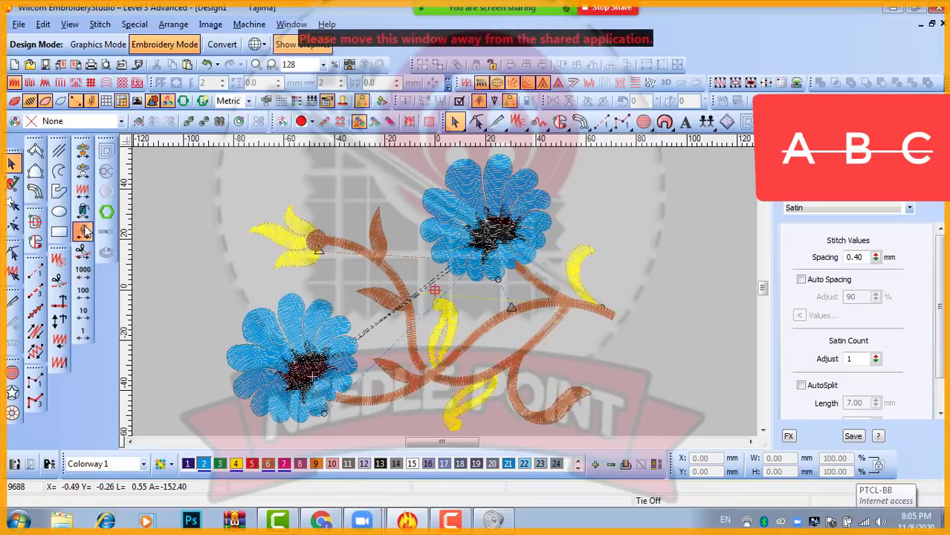
right_click(84, 231)
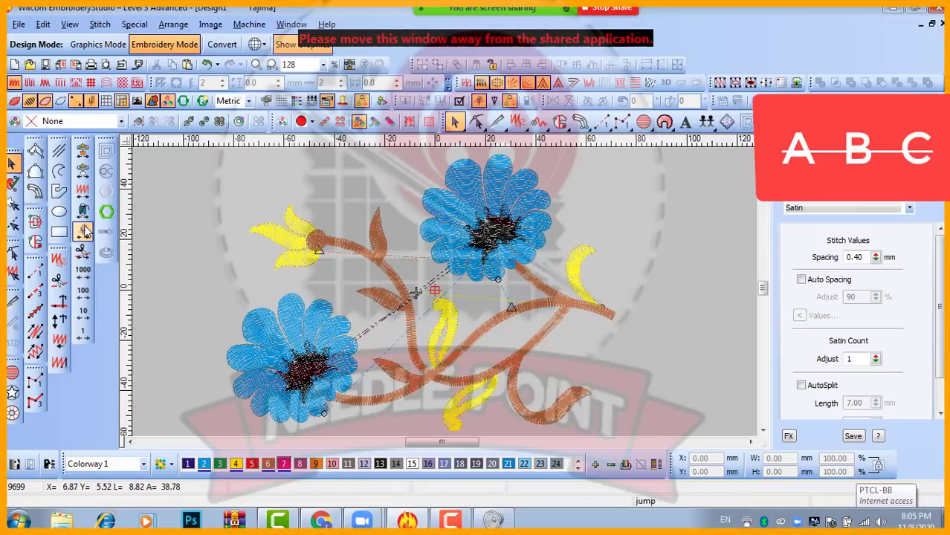
right_click(83, 231)
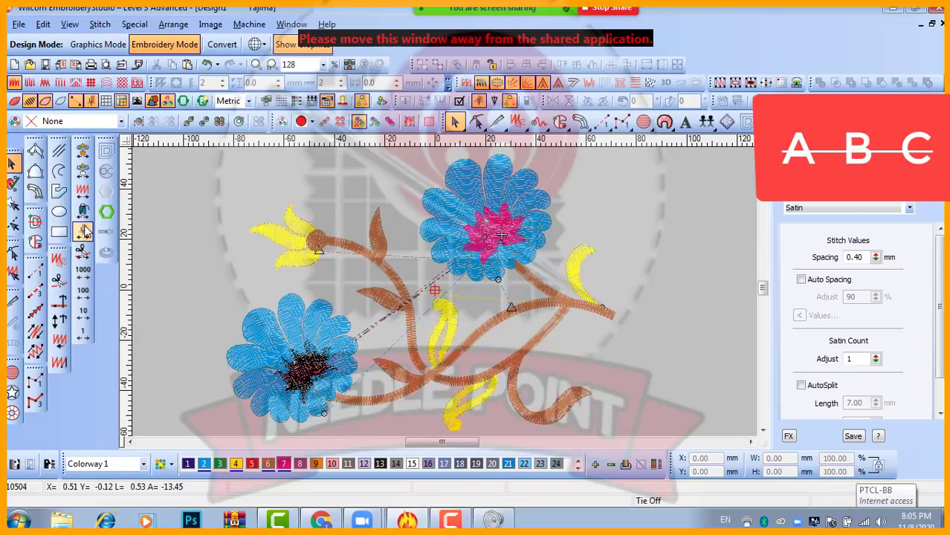
right_click(83, 231)
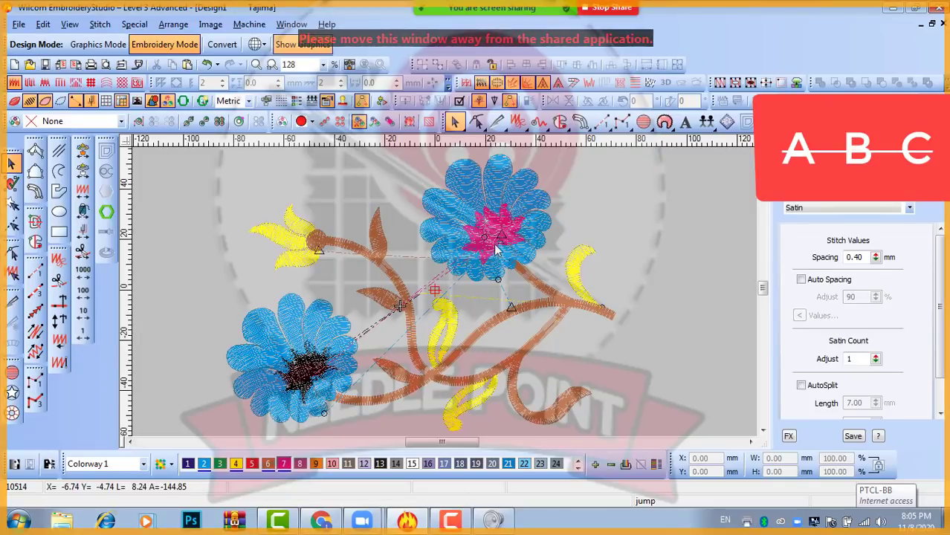
- Travel back to the tie-off ending the lower-left flower's petals, then cut that flower's centre and paste it at that point in the stitching sequence
click(87, 231)
click(87, 231)
click(87, 231)
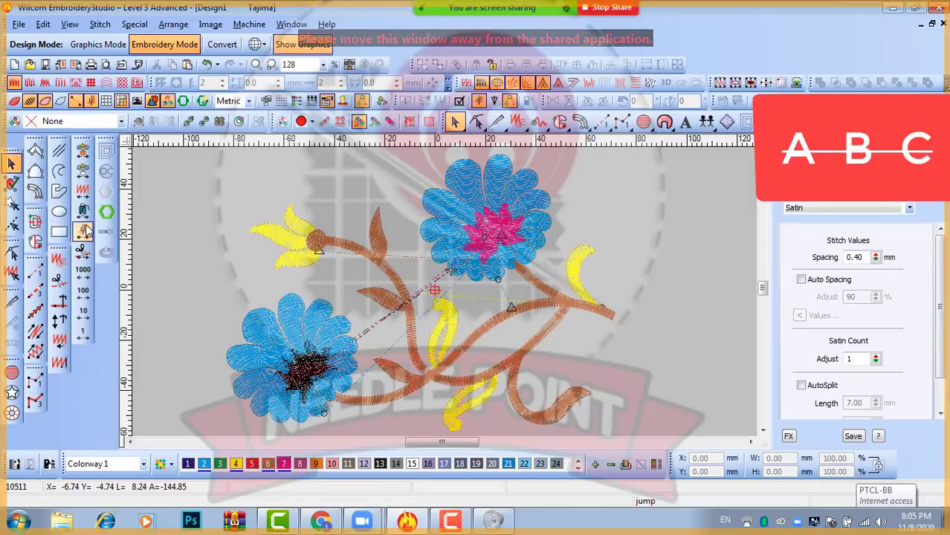
click(87, 231)
click(87, 231)
click(86, 231)
click(87, 231)
click(87, 231)
click(87, 231)
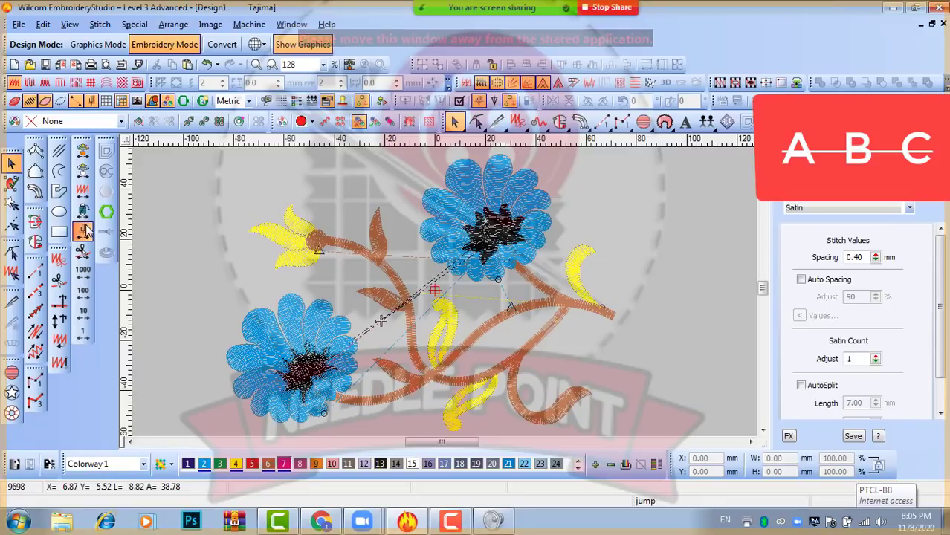
click(87, 231)
click(87, 231)
click(86, 231)
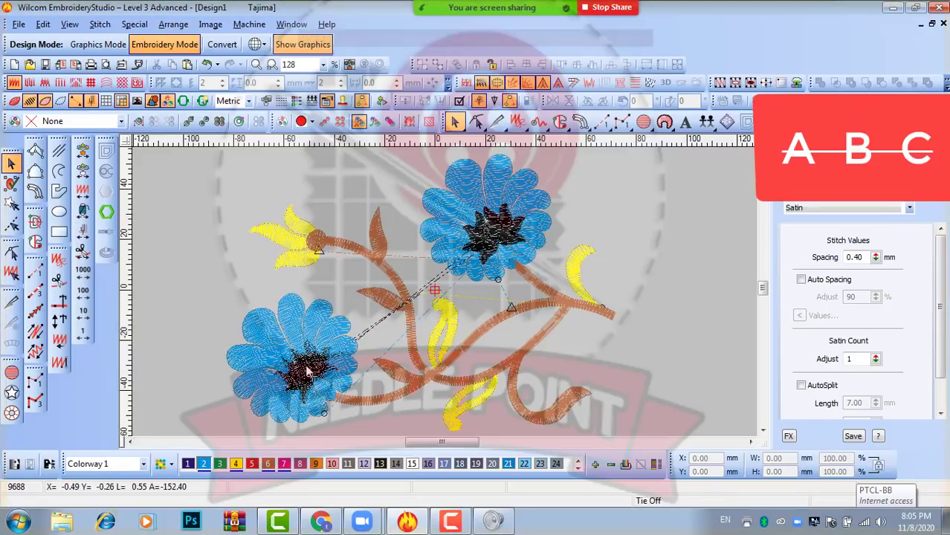
click(313, 369)
key(Delete)
key(ctrl+z)
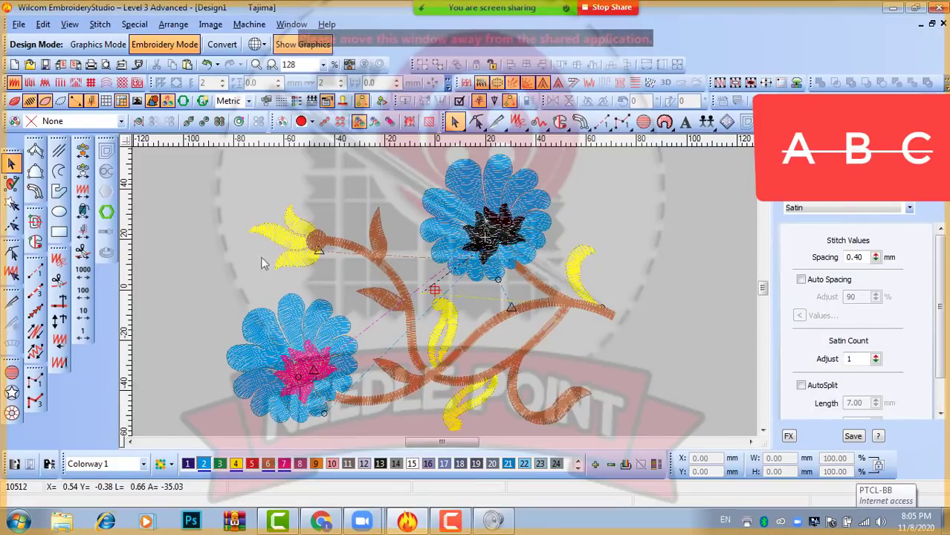
- Travel backward by machine function from the lower-left flower's centre to the end of the upper flower's petals
click(82, 232)
click(82, 234)
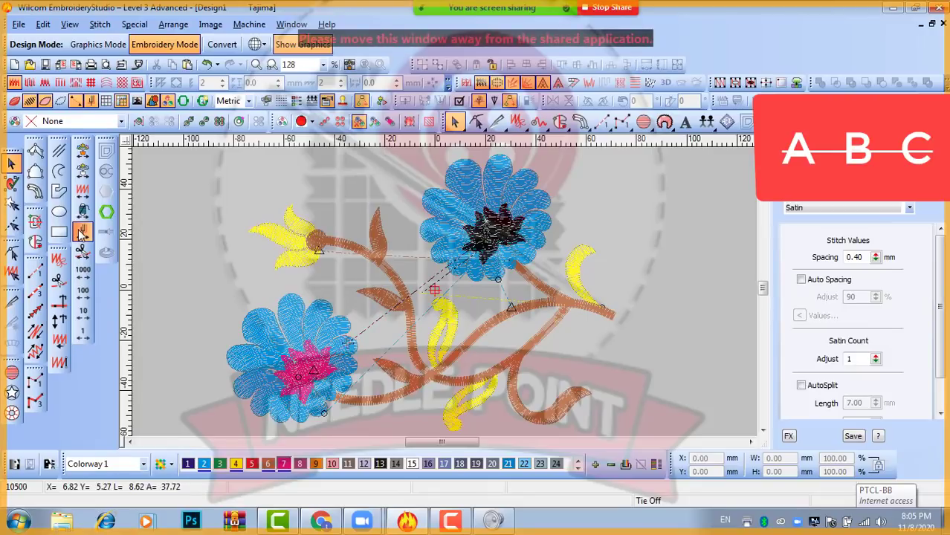
click(82, 233)
click(82, 233)
click(82, 234)
click(82, 233)
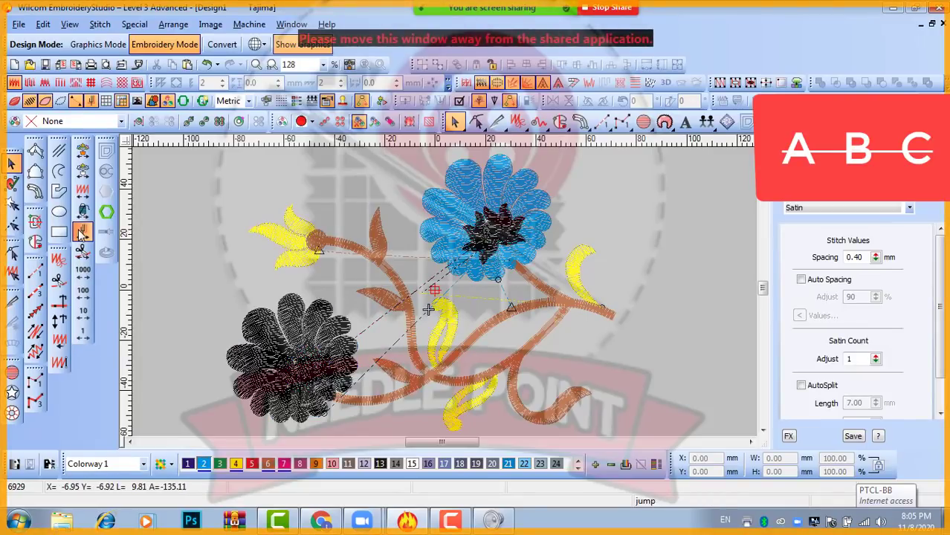
click(82, 233)
click(81, 233)
click(82, 234)
click(82, 234)
click(82, 233)
click(82, 231)
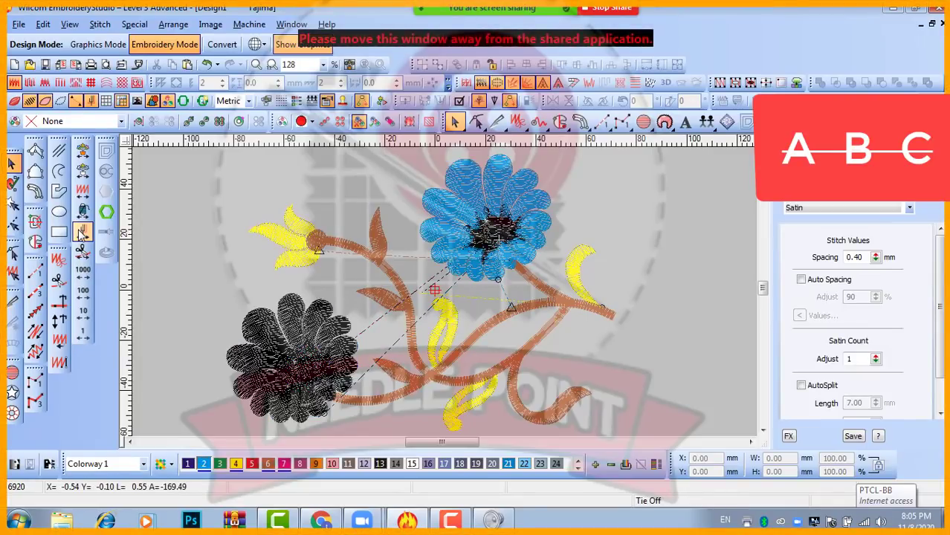
- Travel forward by machine function through the lower-left flower's petals and both flower centres to check their stitching order
click(82, 231)
click(81, 232)
click(82, 232)
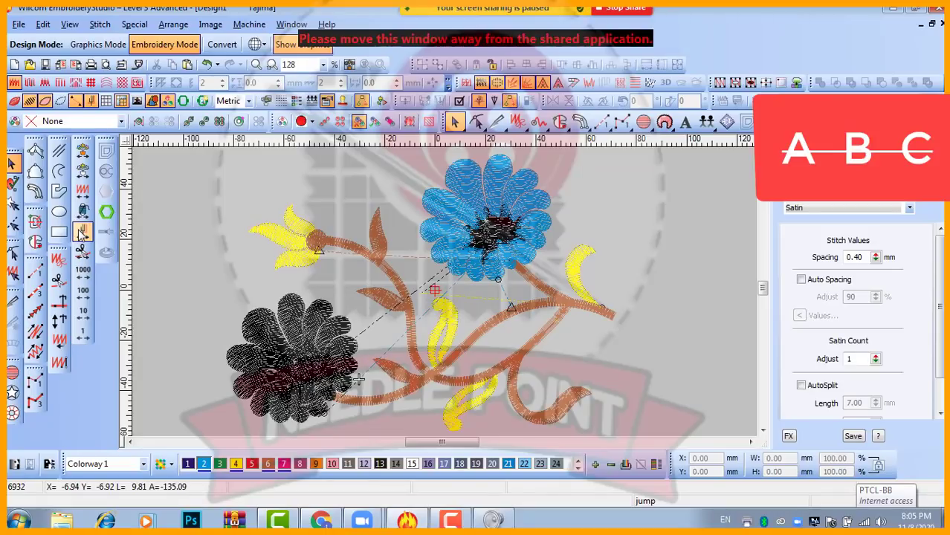
click(82, 233)
click(82, 233)
click(82, 233)
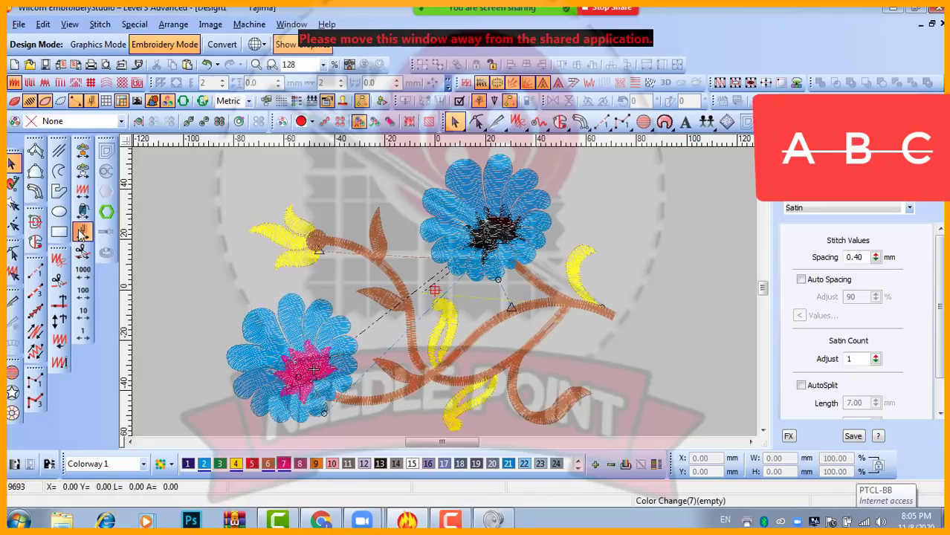
click(81, 233)
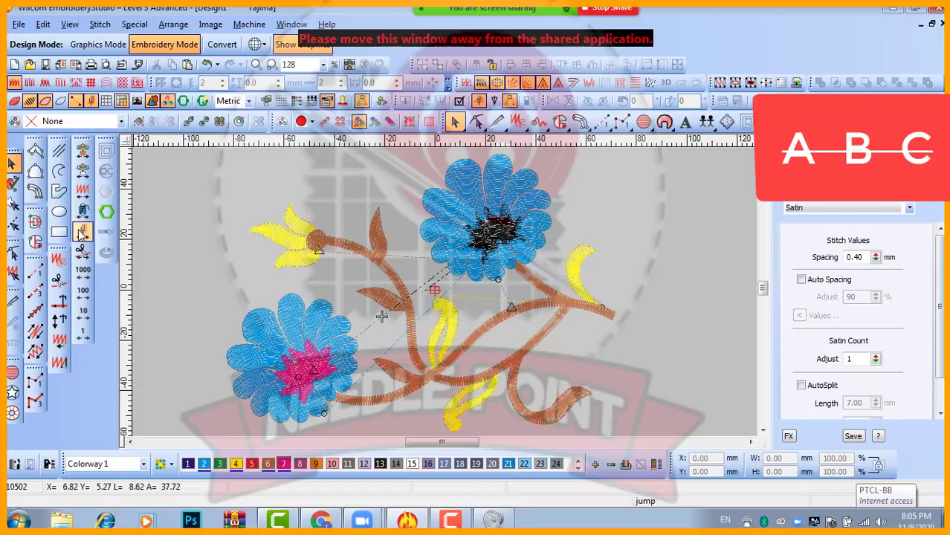
click(82, 233)
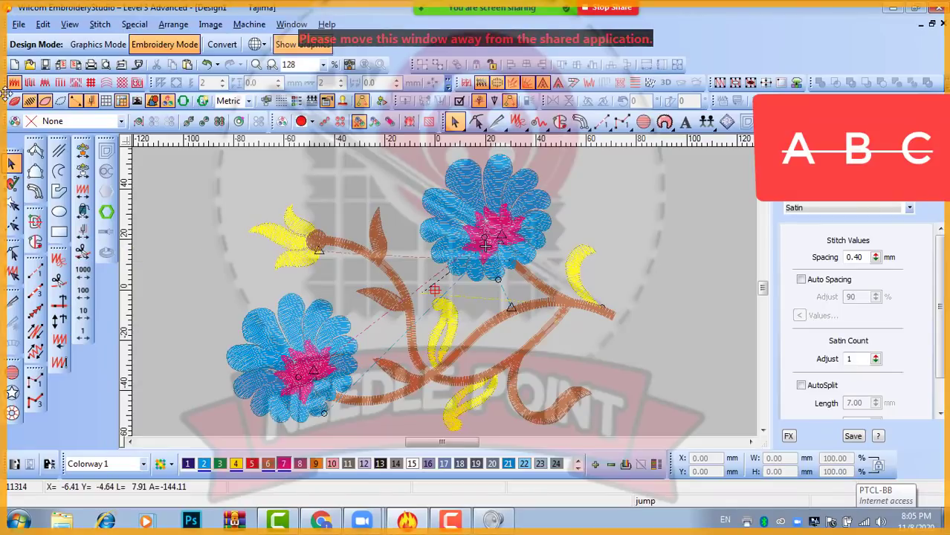
- Show the design in TrueView and examine the finished flowers, stems and leaves
scroll(676, 223, down, 1)
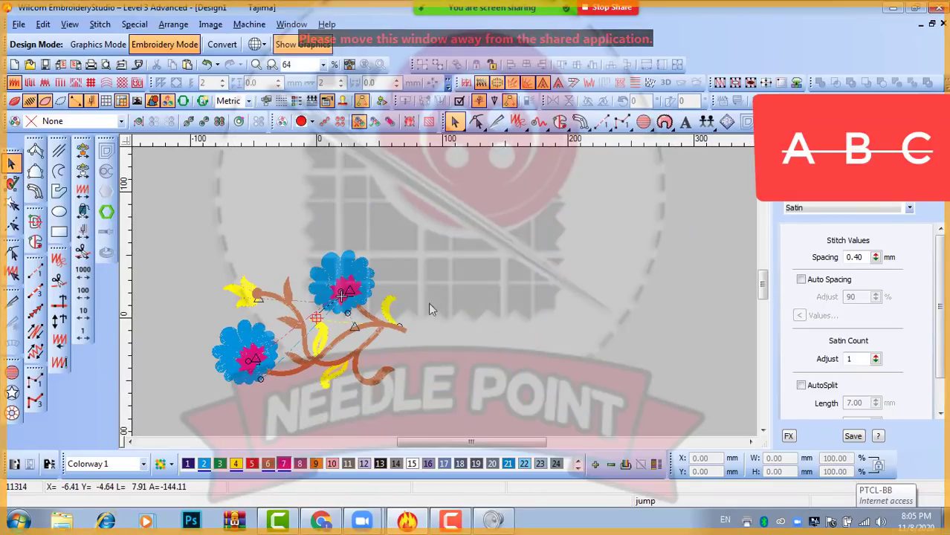
click(336, 326)
scroll(446, 297, up, 1)
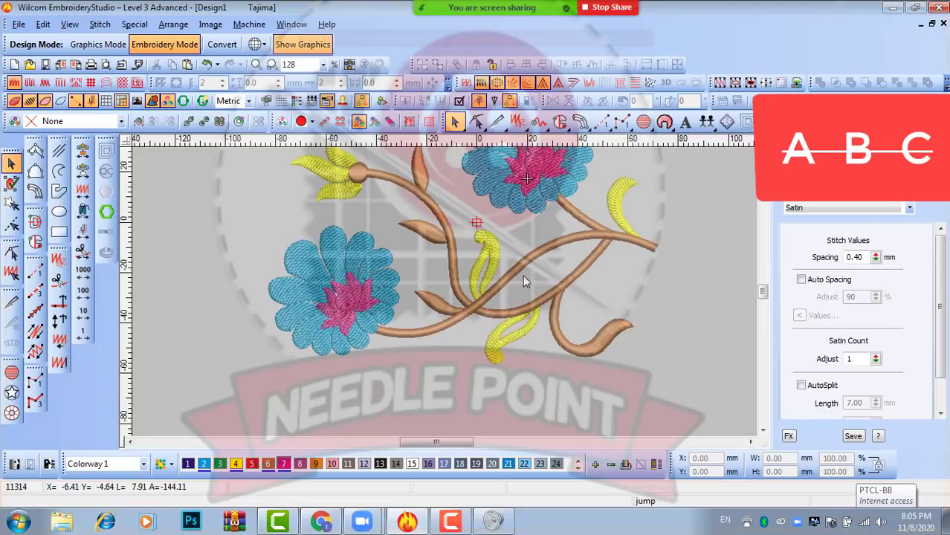
scroll(444, 295, down, 1)
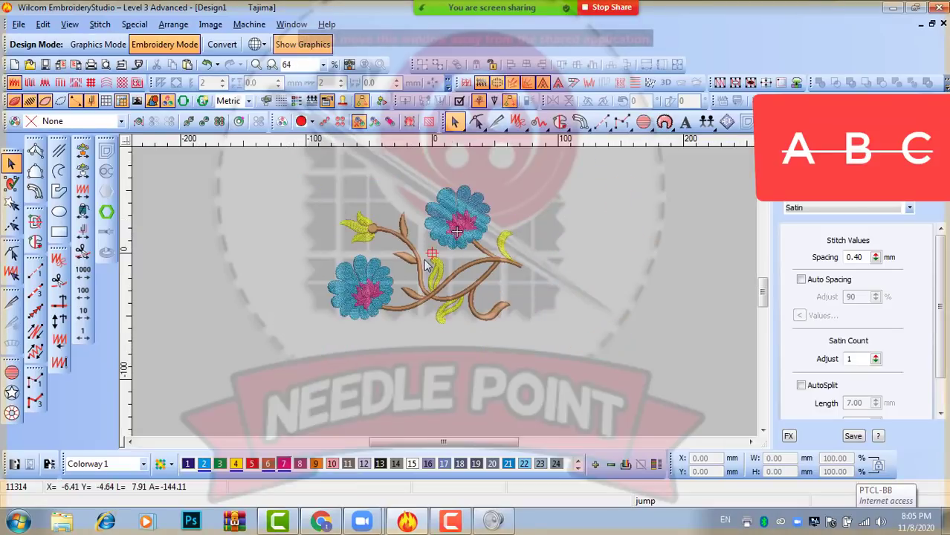
scroll(445, 296, up, 1)
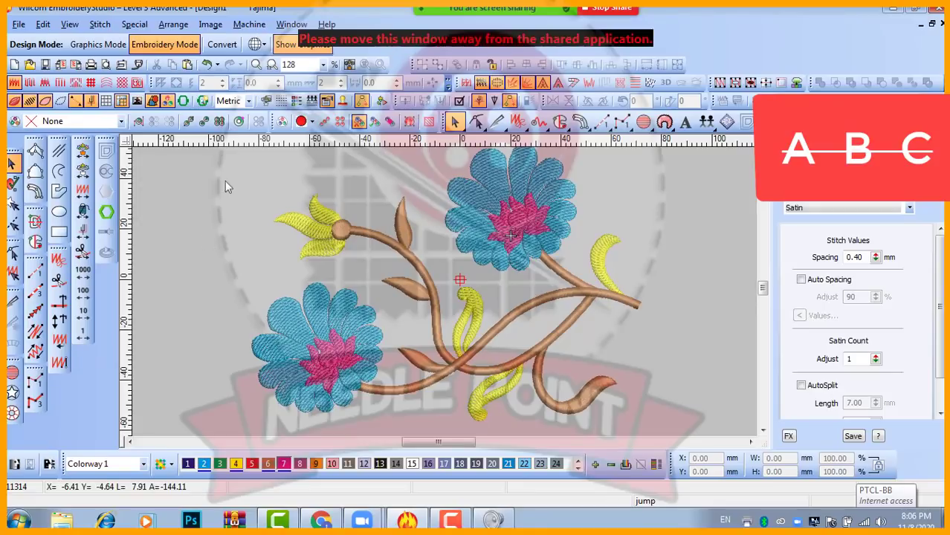
- Travel to the design's last stitch and set the Auto Start and End point to the design's lower-right corner
click(83, 152)
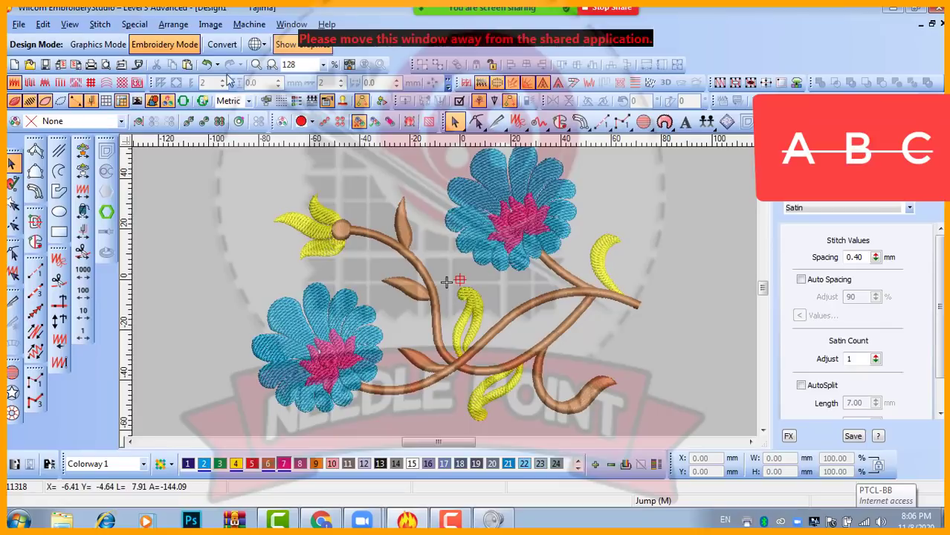
click(100, 25)
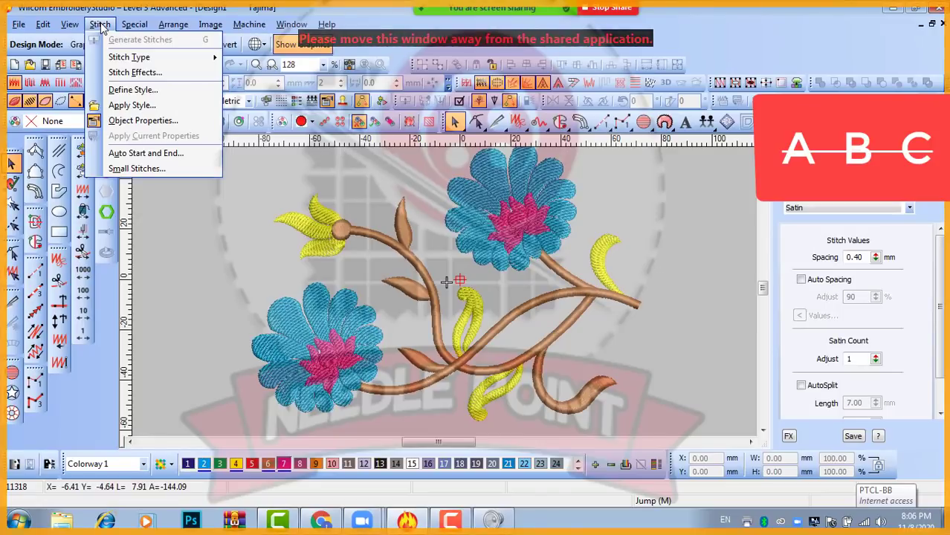
click(156, 155)
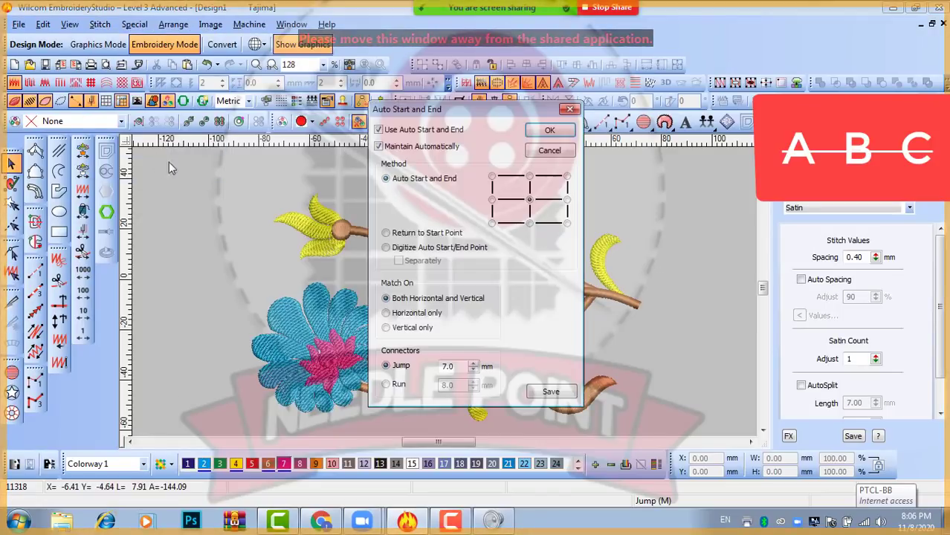
click(566, 223)
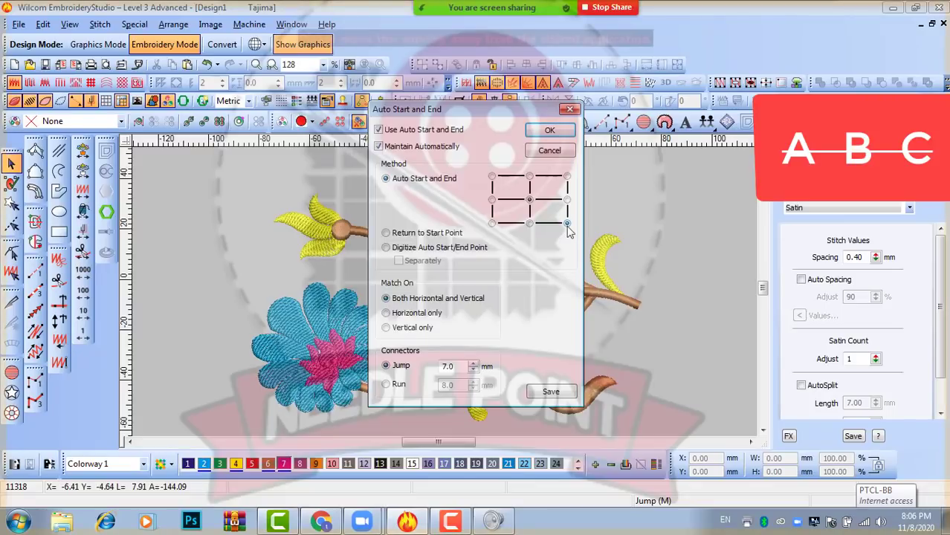
click(549, 130)
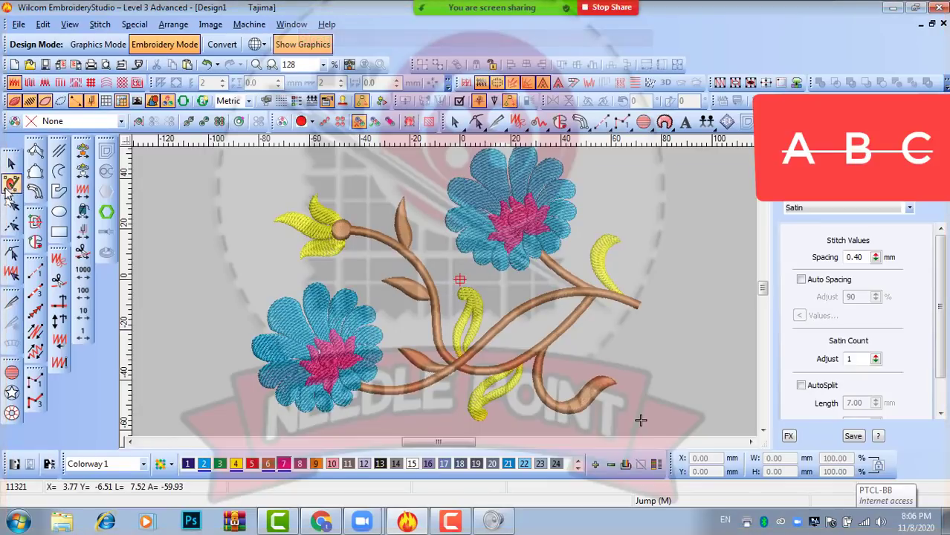
- Select the whole design and place a vertical and a horizontal guide through the middle of its selection handles
click(11, 163)
key(ctrl+a)
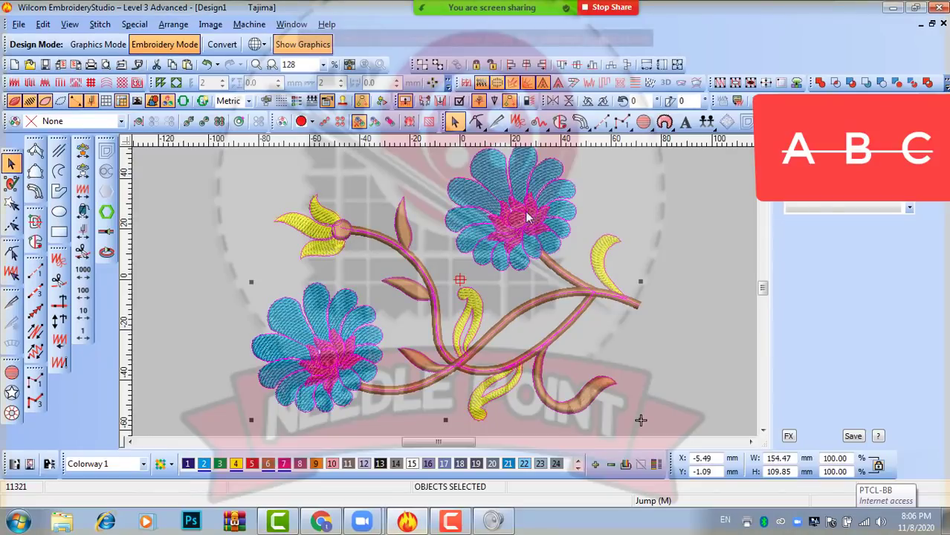
scroll(435, 289, down, 2)
scroll(435, 289, up, 3)
scroll(439, 222, down, 1)
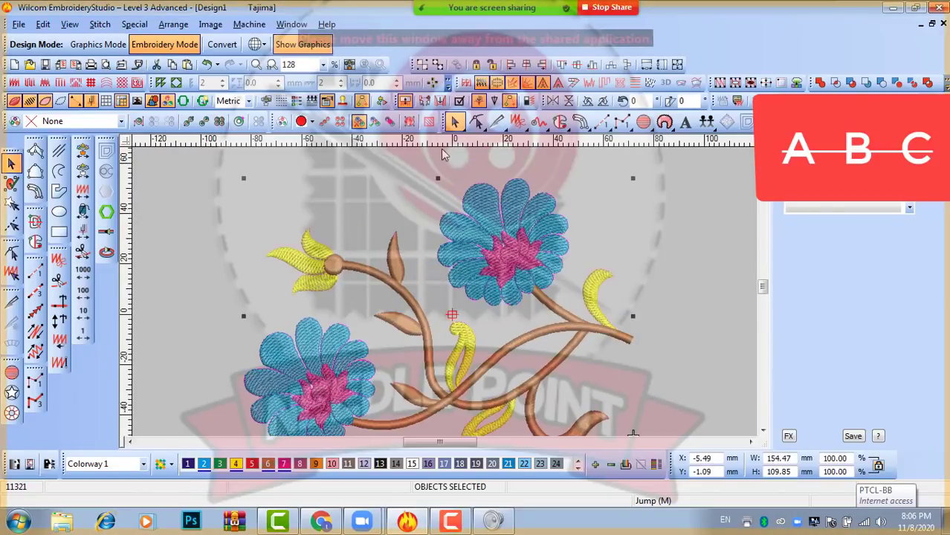
click(439, 141)
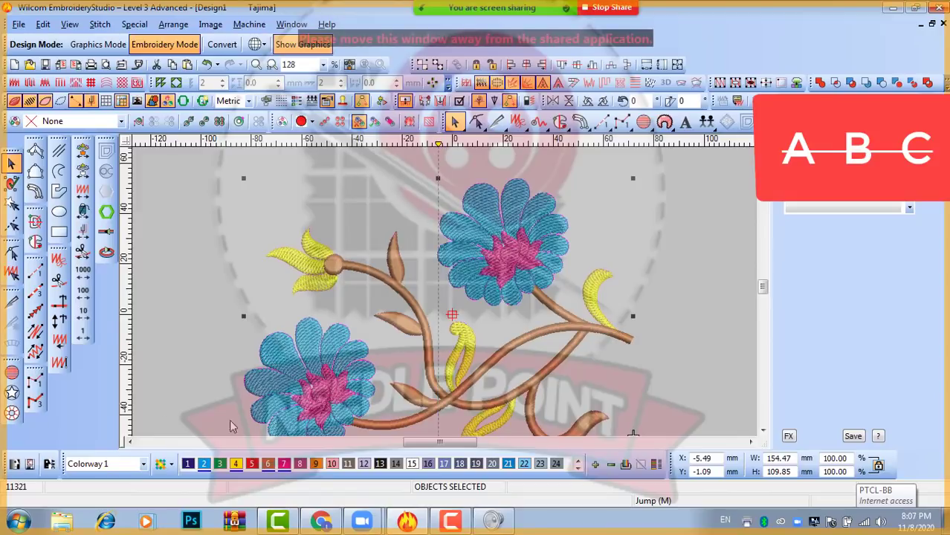
drag(121, 301, 129, 316)
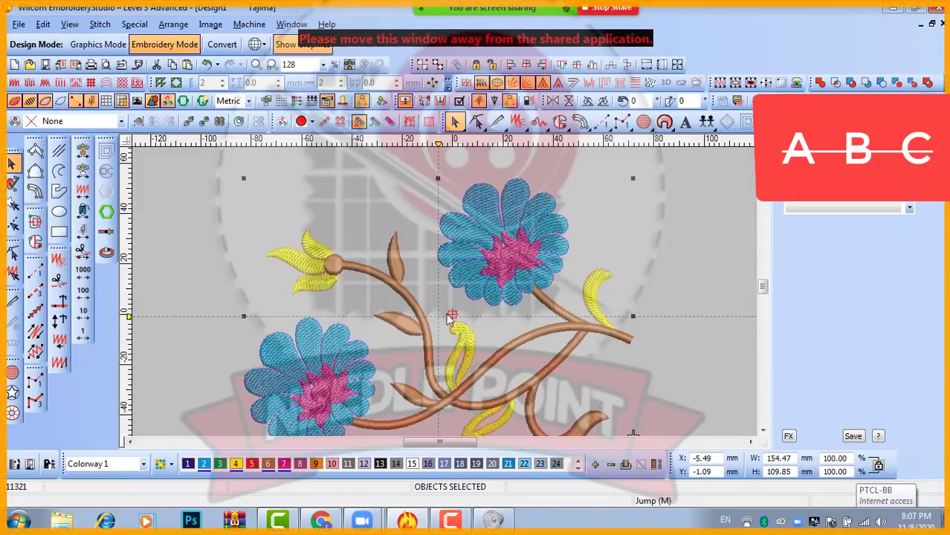
- Set the Auto Start and End point to the centre of the design
click(97, 26)
click(144, 157)
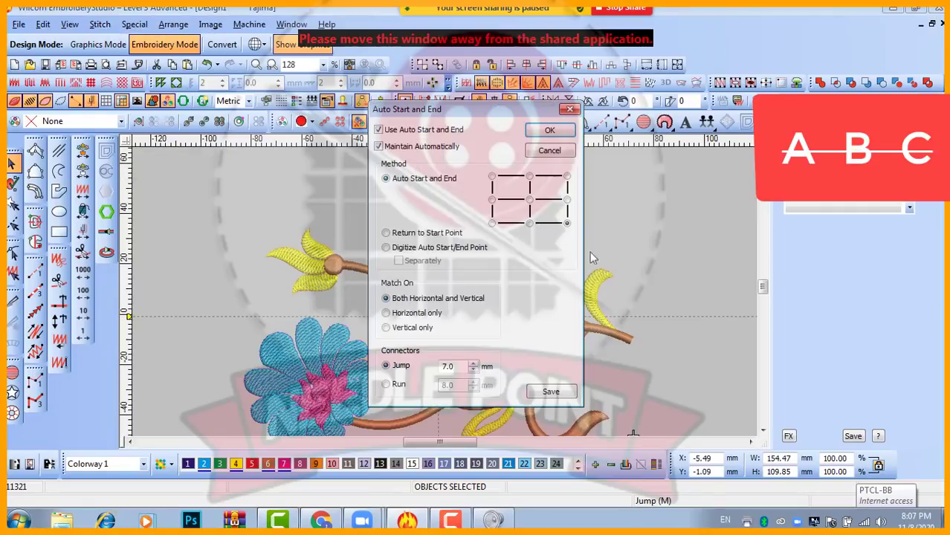
click(556, 134)
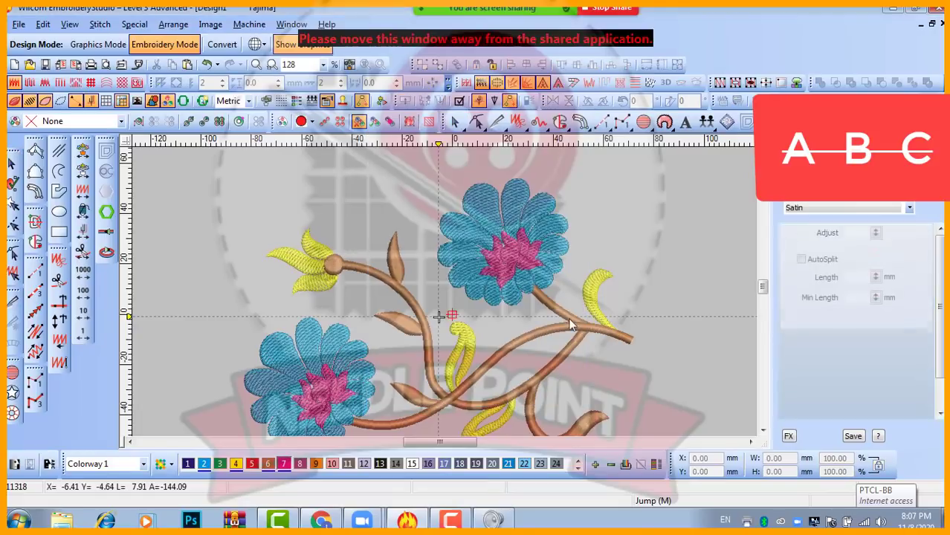
- Inspect the lower stems and leaves up close and switch the design from TrueView to plain stitch view
scroll(541, 396, up, 2)
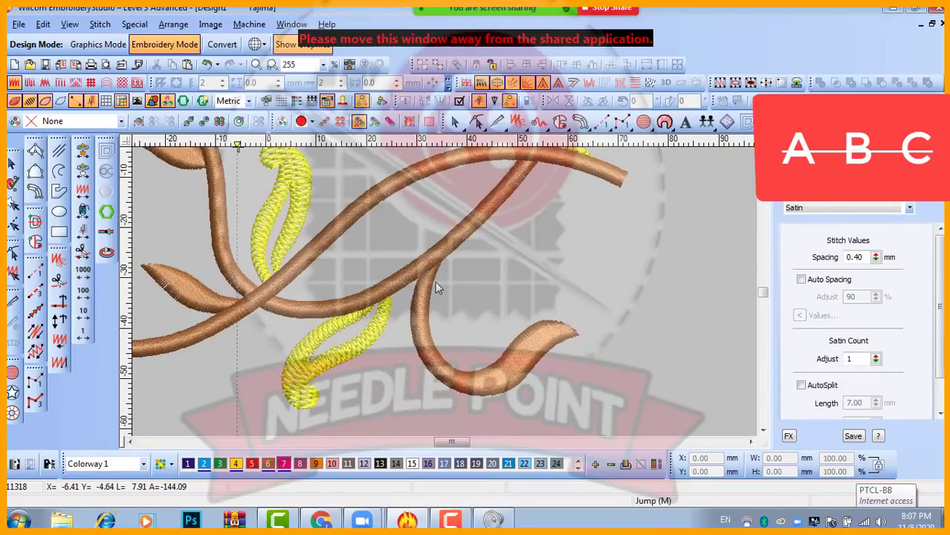
scroll(457, 290, down, 2)
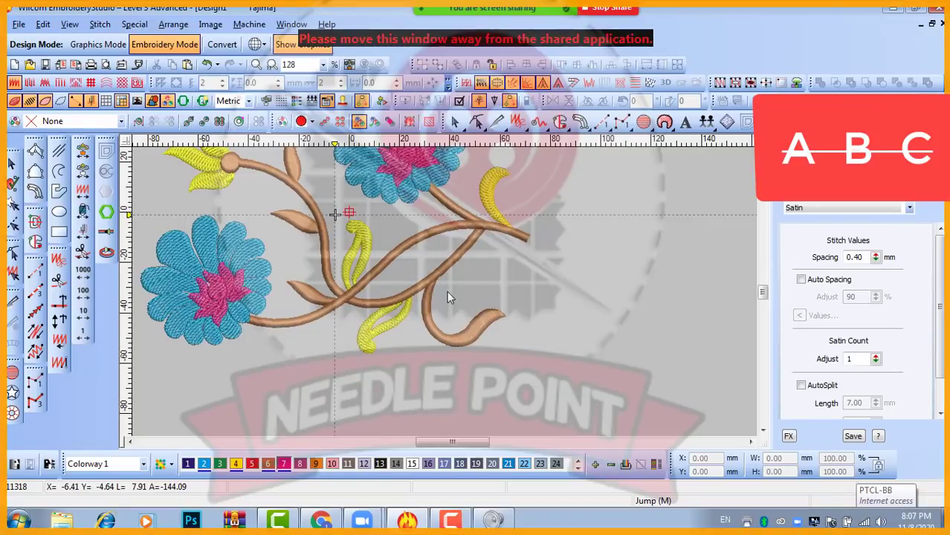
scroll(446, 290, up, 2)
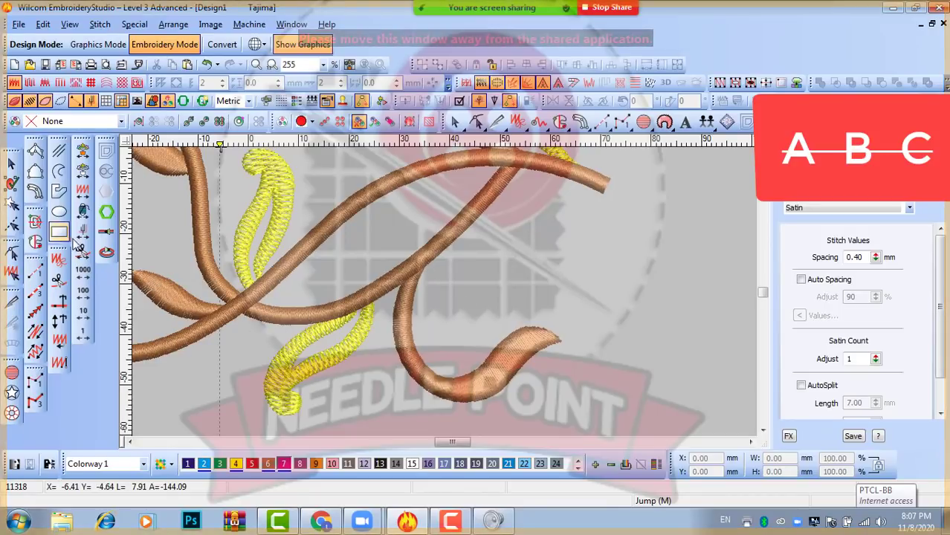
scroll(431, 271, down, 1)
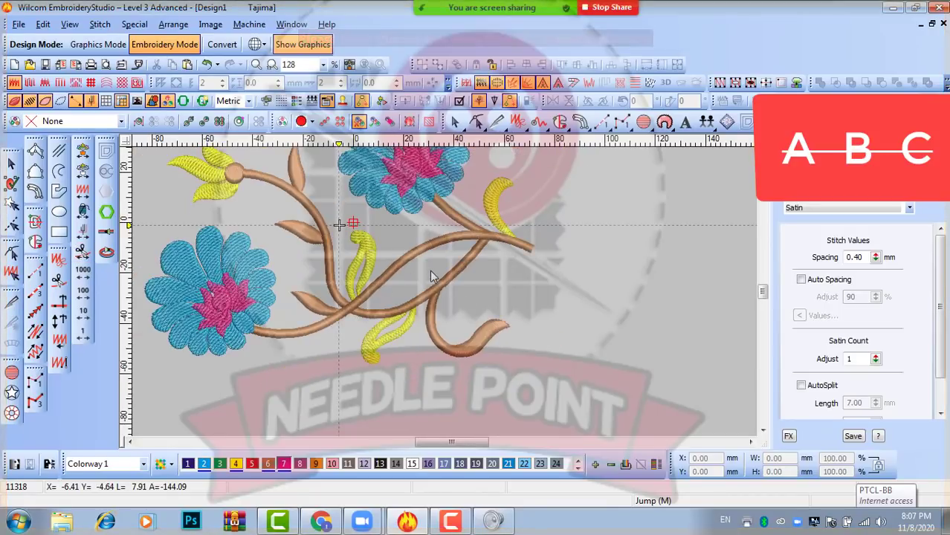
key(t)
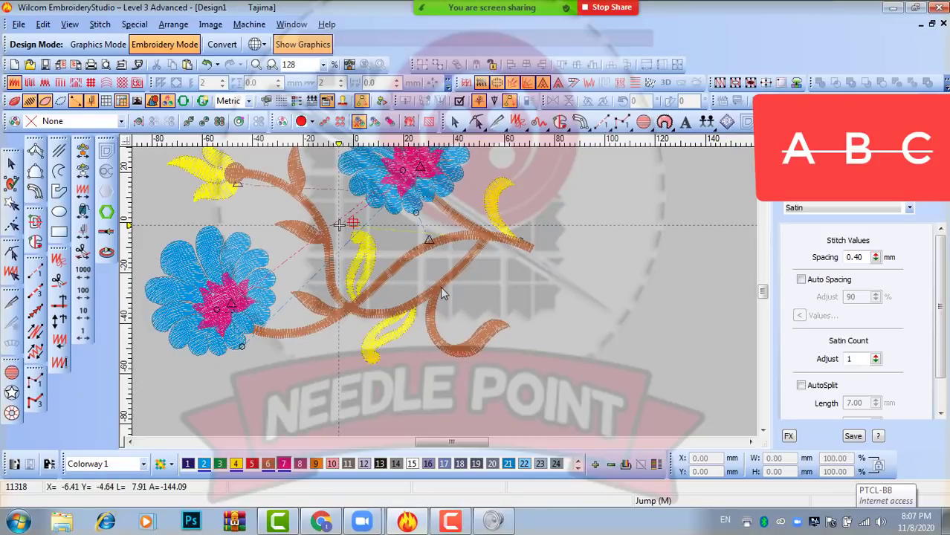
- Travel to the design's first stitch and turn off the Use Auto Start and End option
click(83, 152)
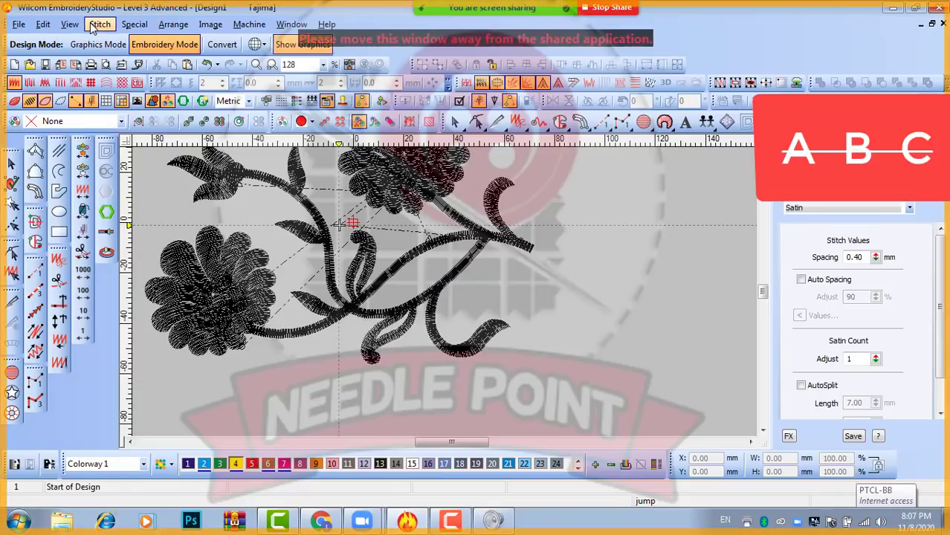
click(100, 24)
click(108, 154)
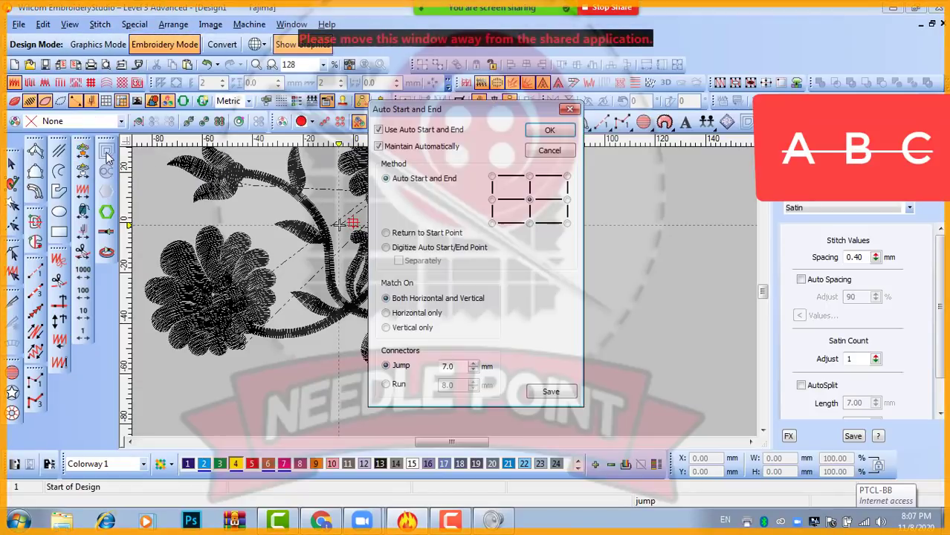
click(398, 131)
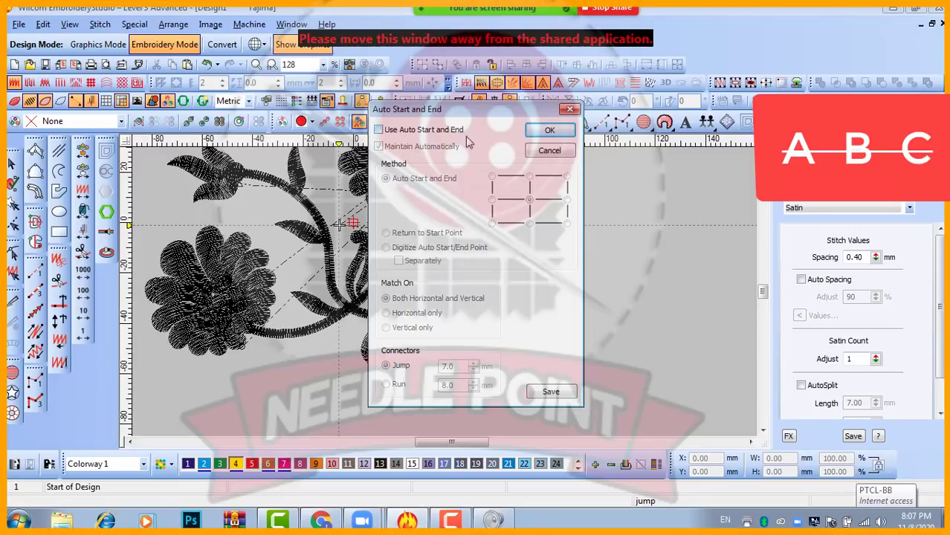
click(550, 130)
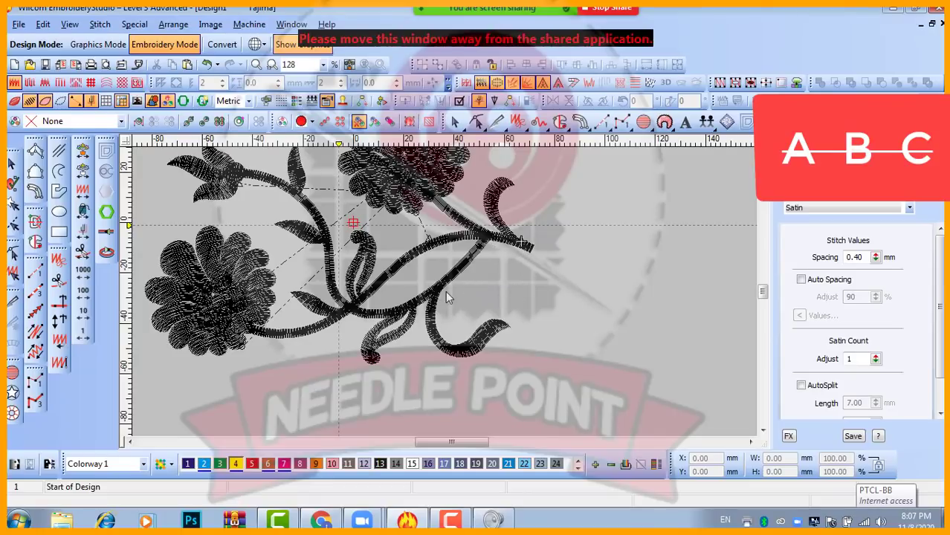
- Digitize a single-point run stitch just outside the junction of the lower curling branch and the stem as the design's start point
scroll(446, 298, up, 2)
scroll(437, 297, up, 2)
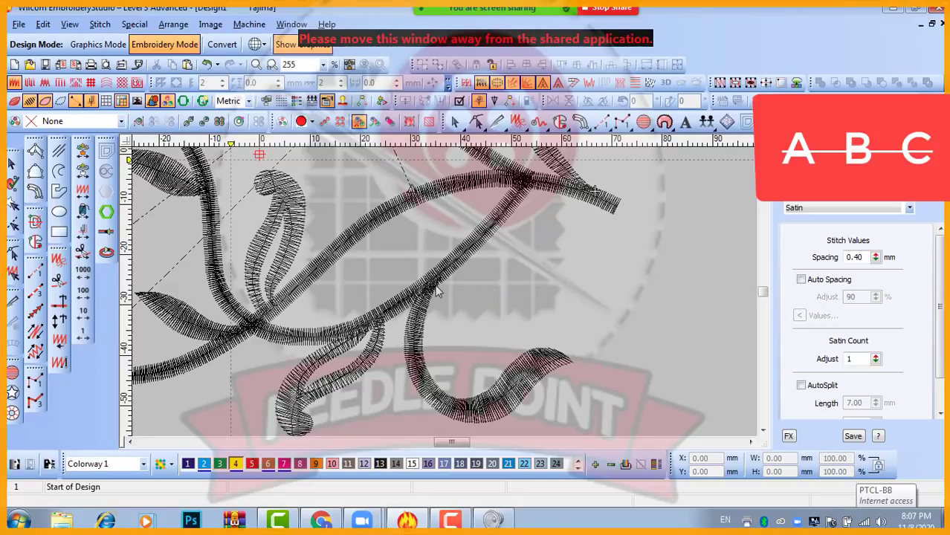
scroll(444, 291, up, 4)
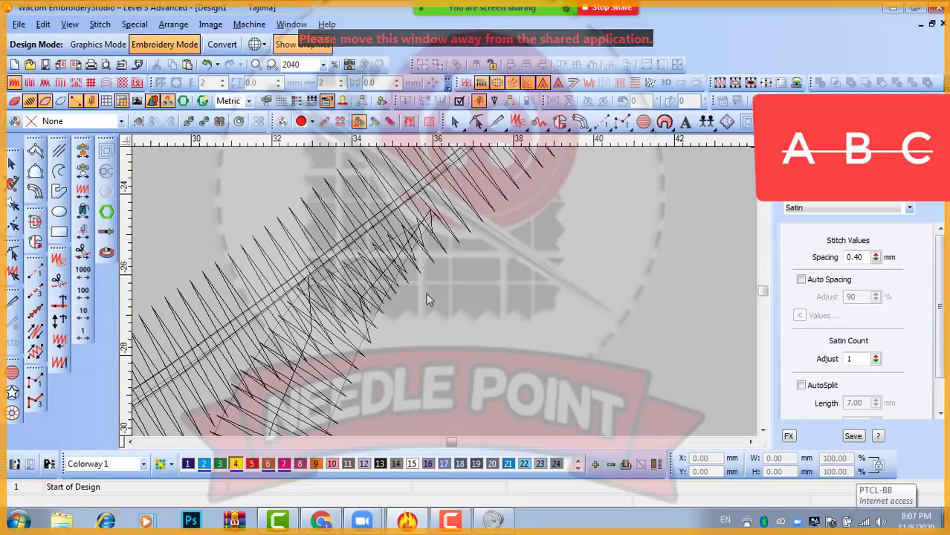
scroll(455, 303, down, 8)
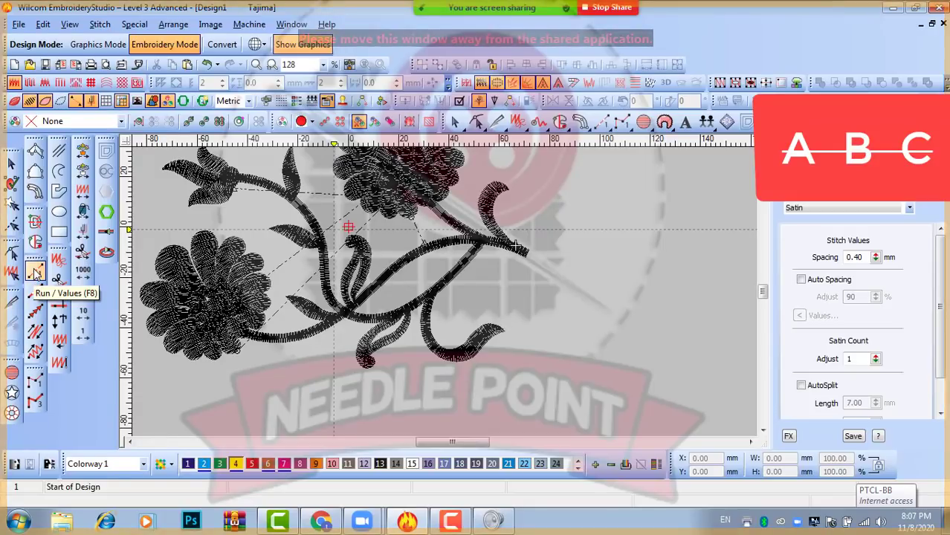
click(35, 273)
scroll(444, 291, up, 3)
scroll(672, 254, up, 3)
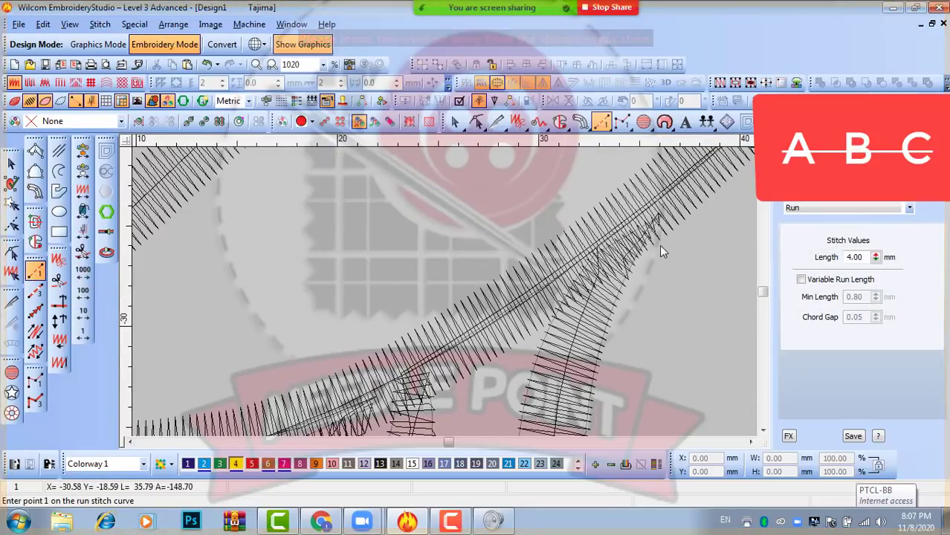
click(659, 243)
scroll(433, 285, down, 3)
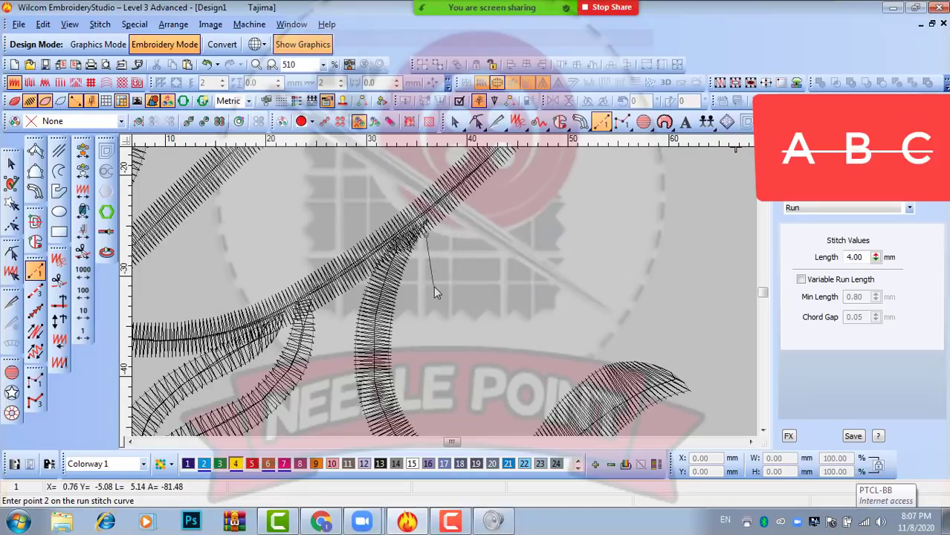
scroll(447, 273, down, 3)
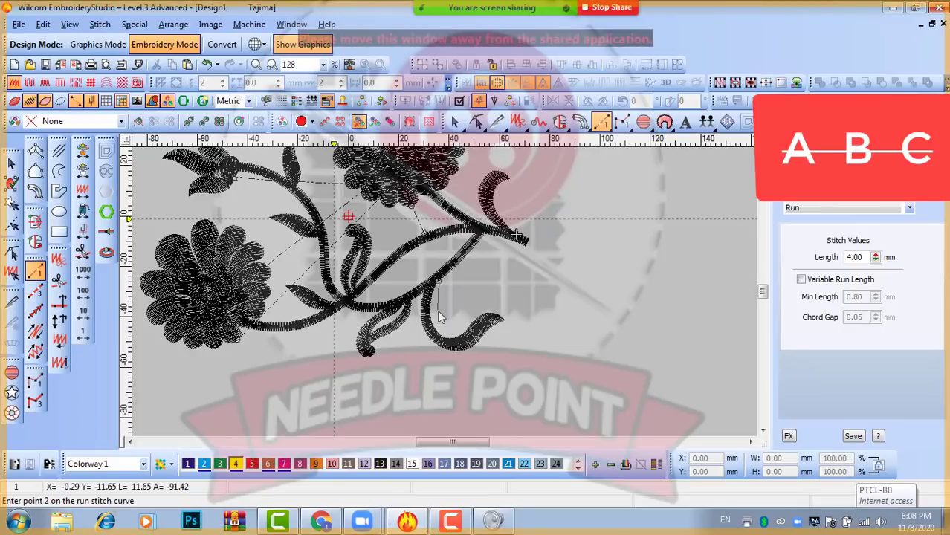
key(Return)
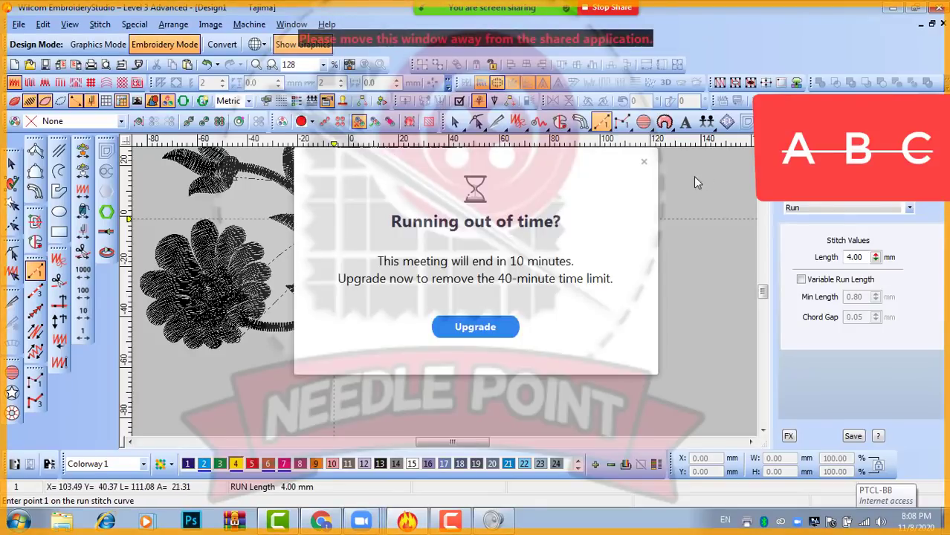
- Dismiss the meeting time-limit notice and examine the new start point and its connector near the branch junction
click(643, 161)
scroll(452, 291, up, 2)
scroll(451, 295, down, 2)
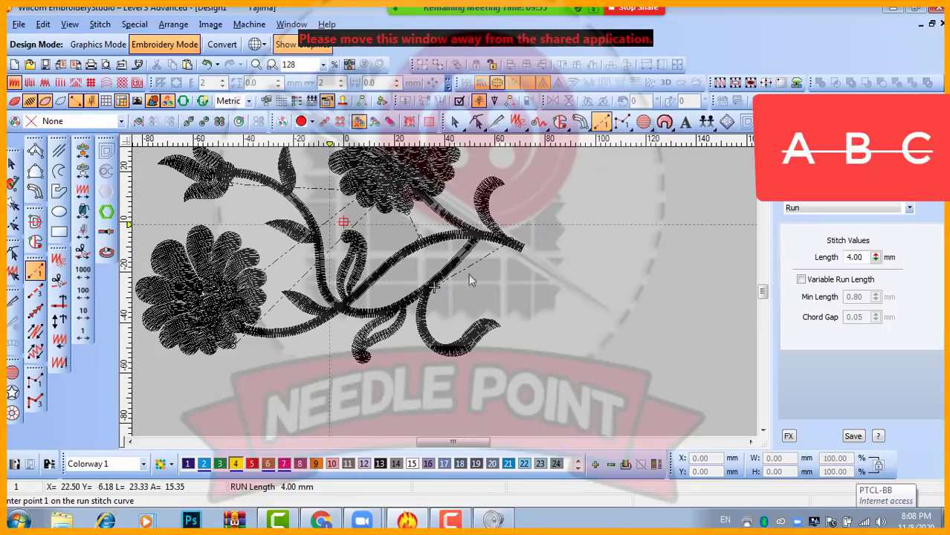
scroll(442, 291, up, 6)
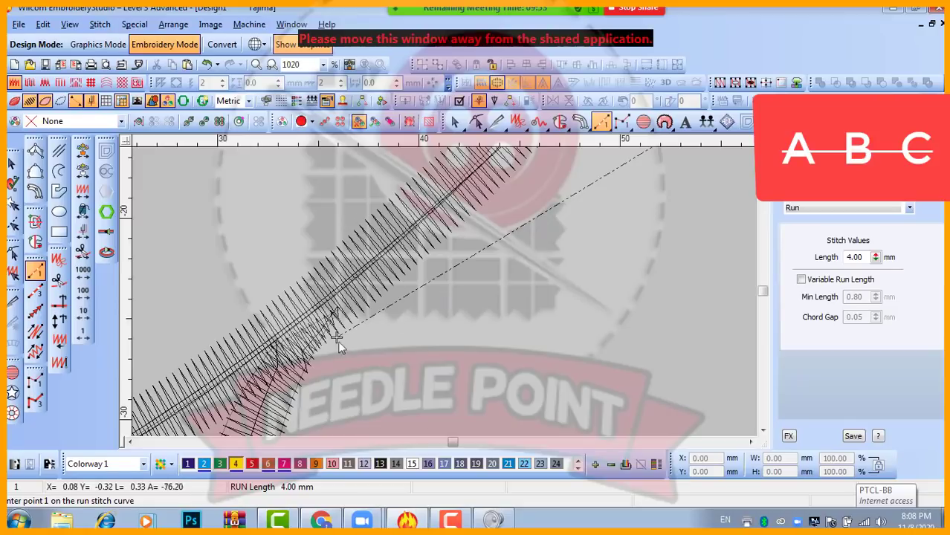
scroll(443, 291, down, 4)
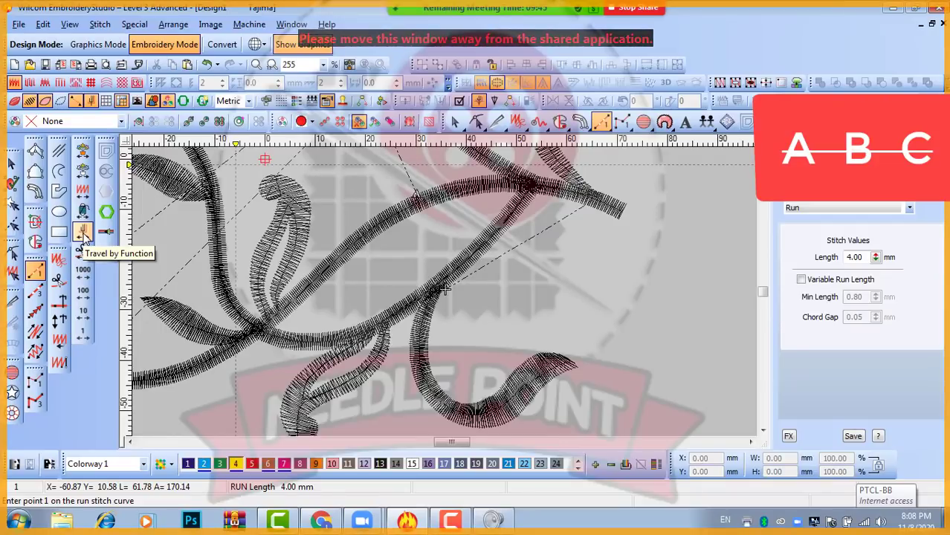
scroll(449, 286, down, 4)
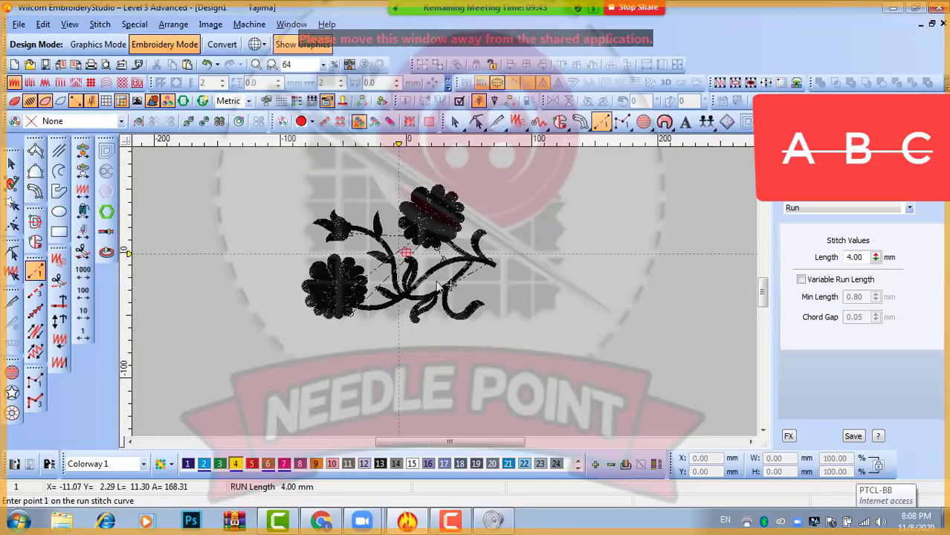
scroll(439, 286, up, 2)
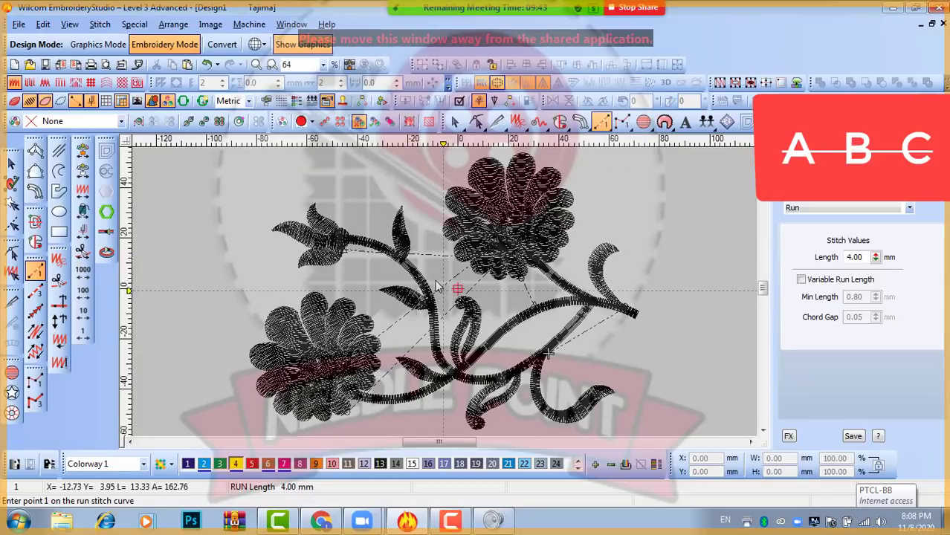
- Travel to the design's last stitch and digitize a single-point run stitch beside the start point as the end point
click(83, 151)
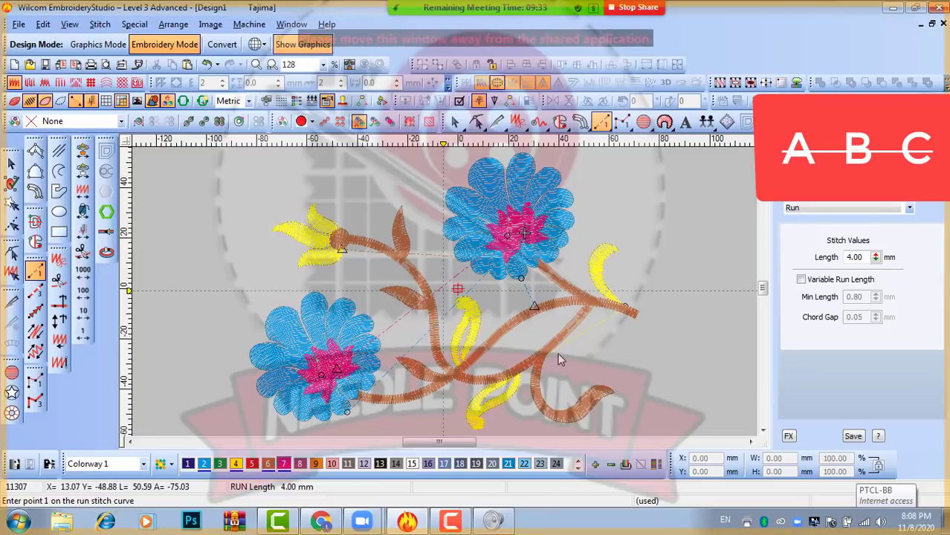
click(80, 149)
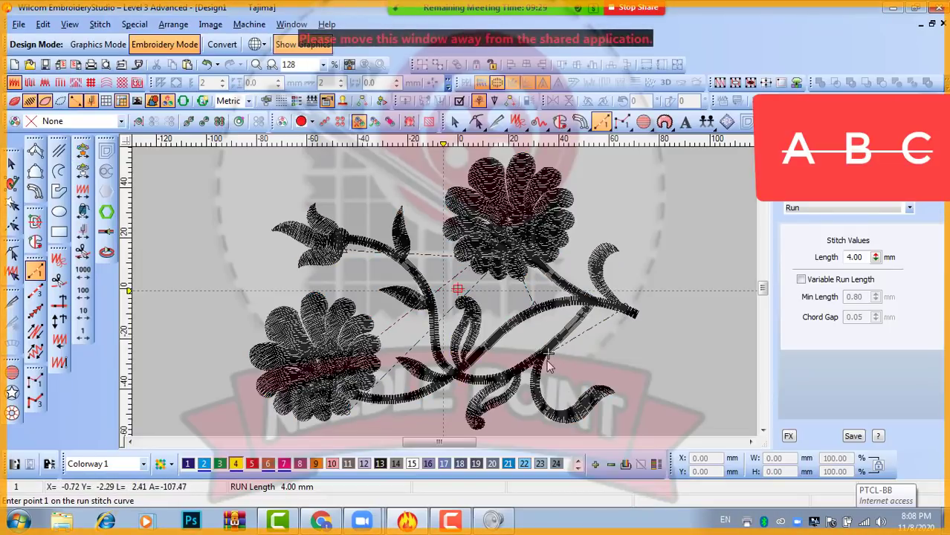
click(82, 151)
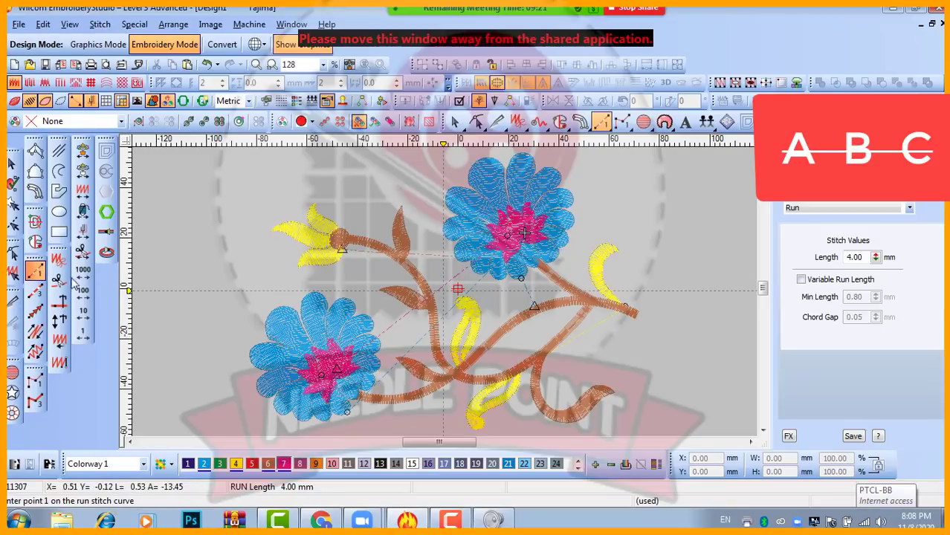
scroll(541, 356, up, 3)
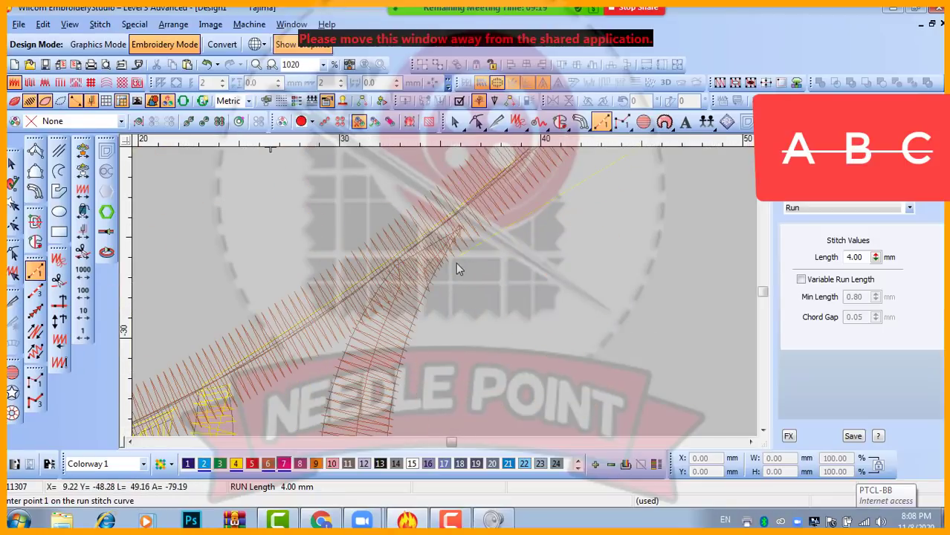
click(455, 262)
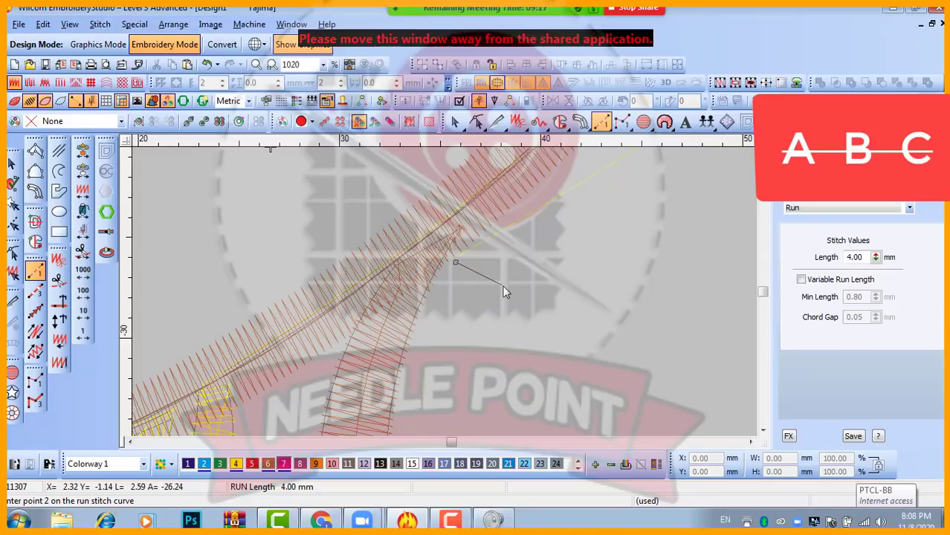
scroll(447, 295, down, 5)
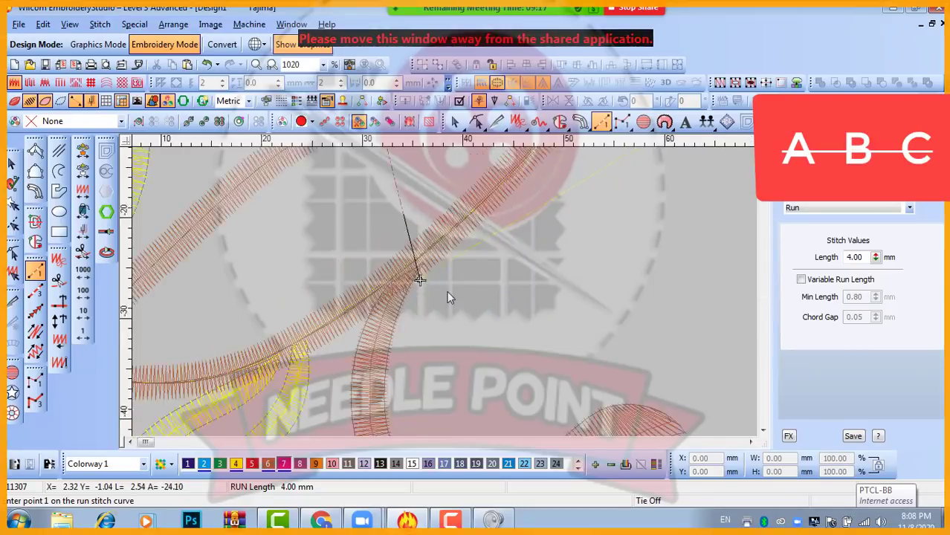
- Travel through the colour changes and the design's first and last stitches, and examine both points at the branch junction in TrueView and stitch view
click(86, 214)
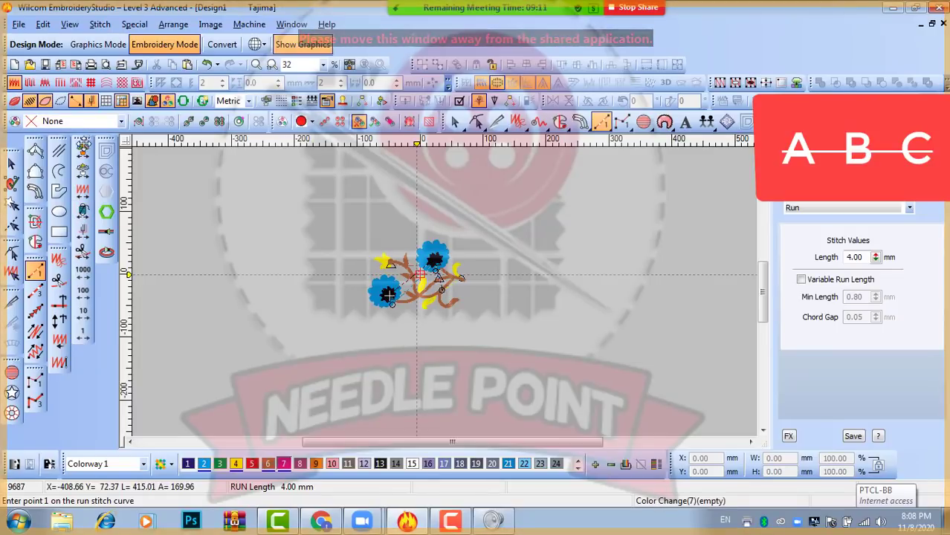
click(86, 149)
right_click(86, 150)
click(85, 149)
right_click(86, 149)
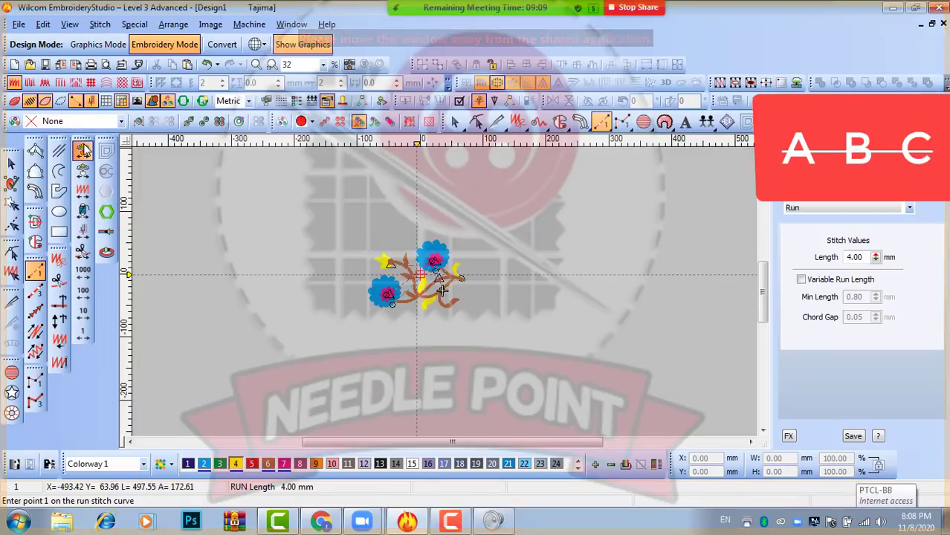
click(85, 150)
scroll(438, 291, up, 8)
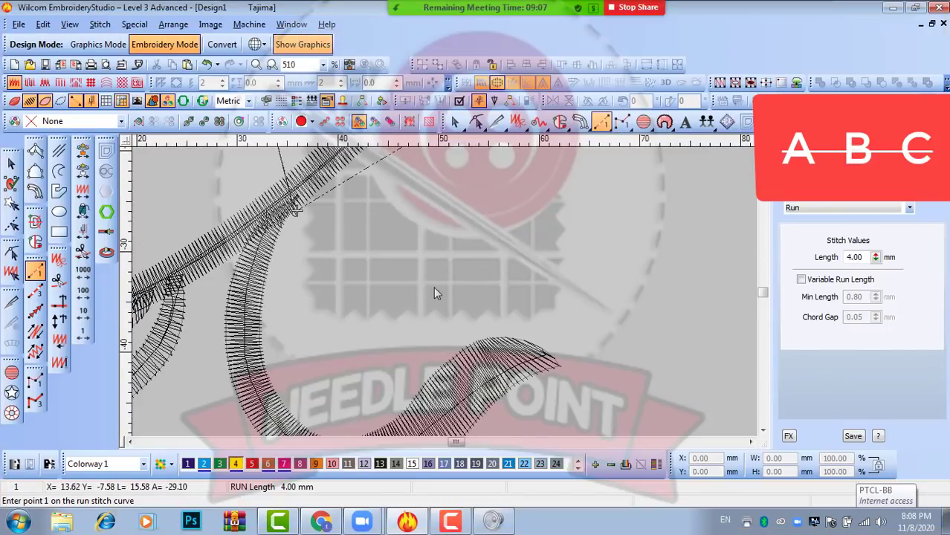
key(Escape)
scroll(299, 215, down, 1)
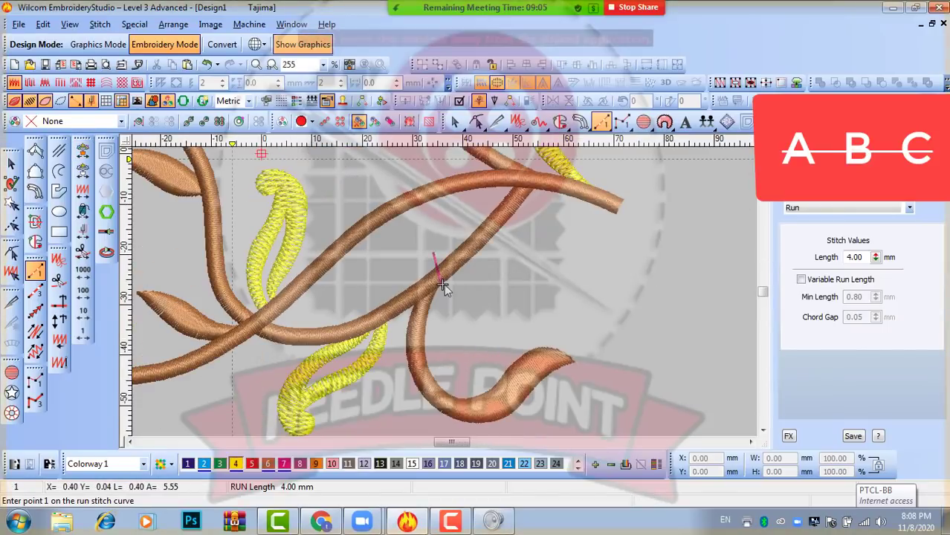
scroll(444, 283, up, 8)
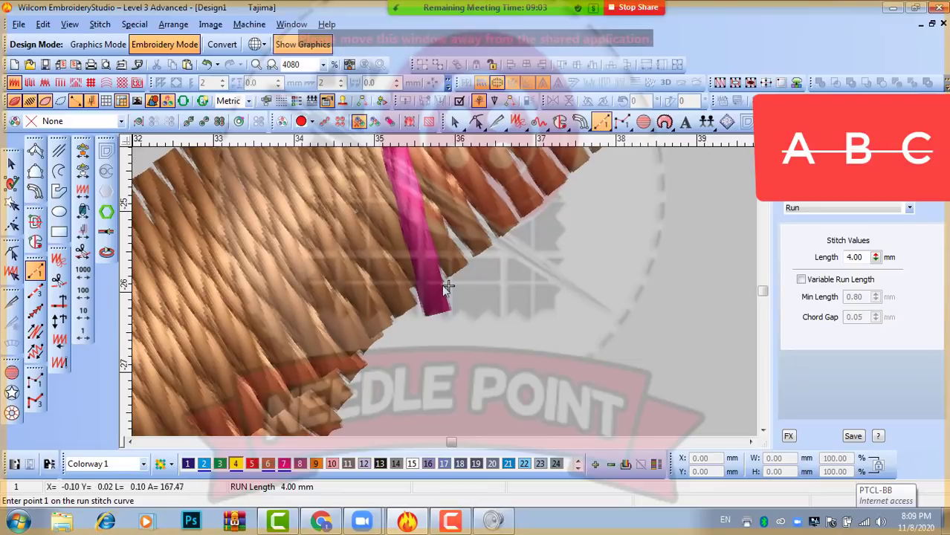
scroll(442, 284, down, 4)
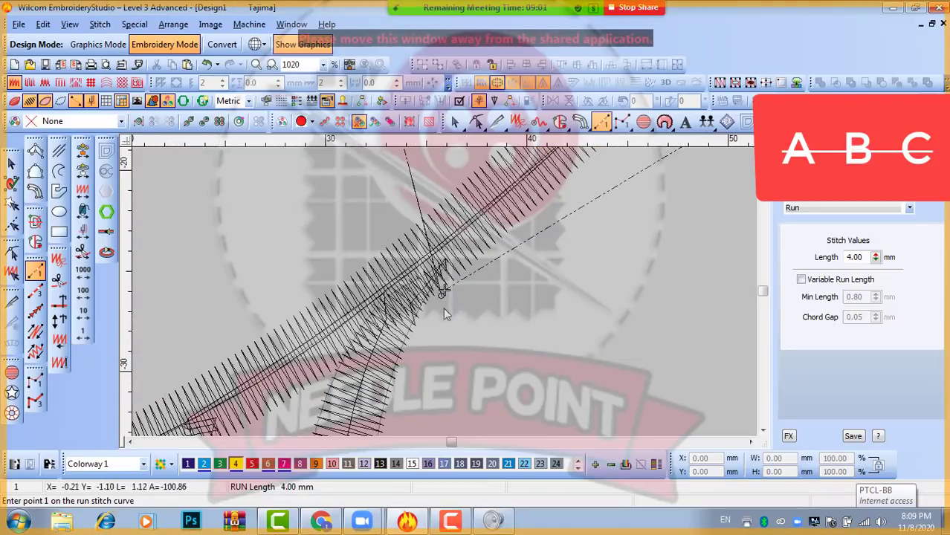
scroll(443, 313, down, 2)
- Select the start and end run points together at the branch junction and view them up close in TrueView
key(Escape)
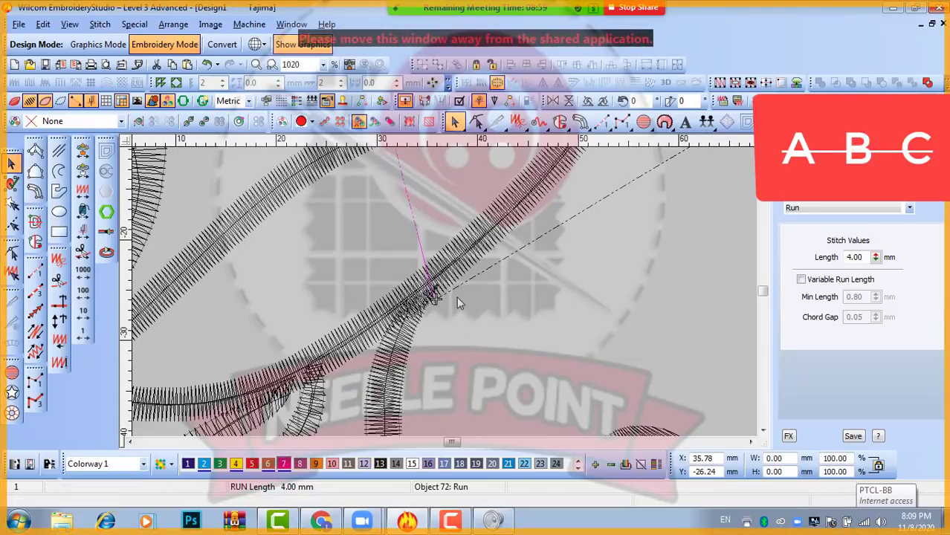
click(521, 376)
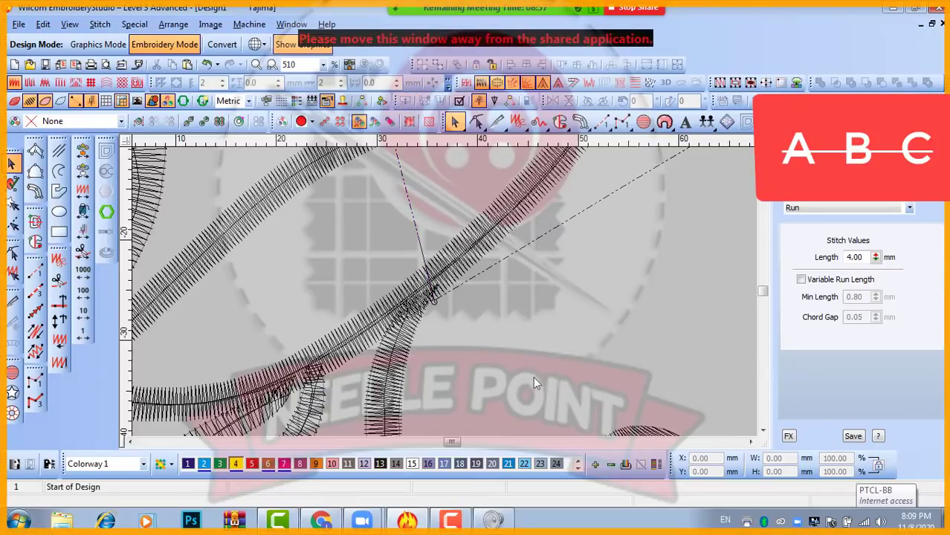
click(404, 318)
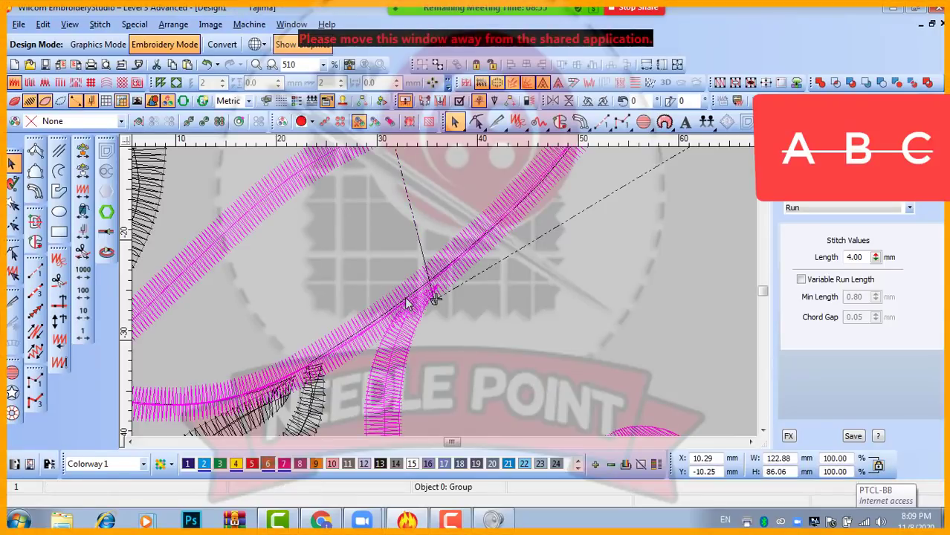
click(405, 303)
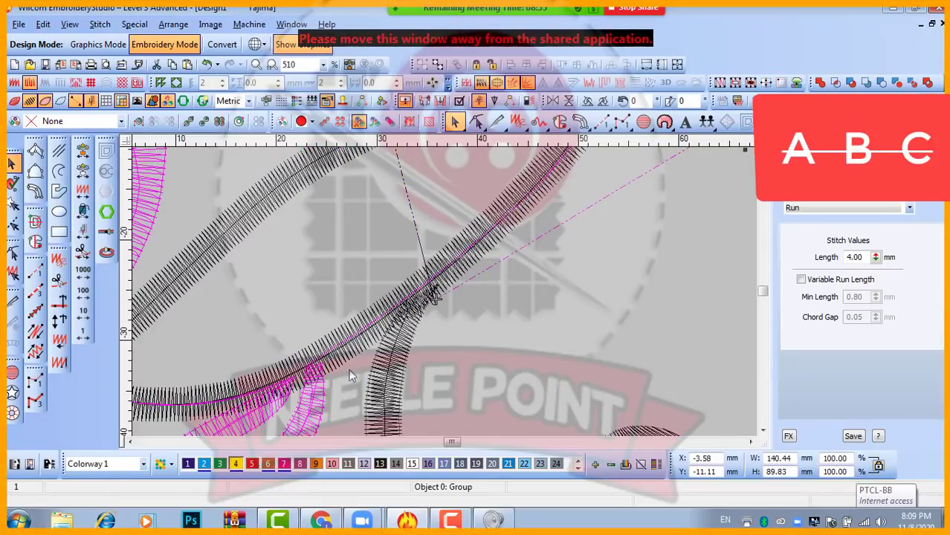
click(597, 371)
drag(576, 377, 380, 225)
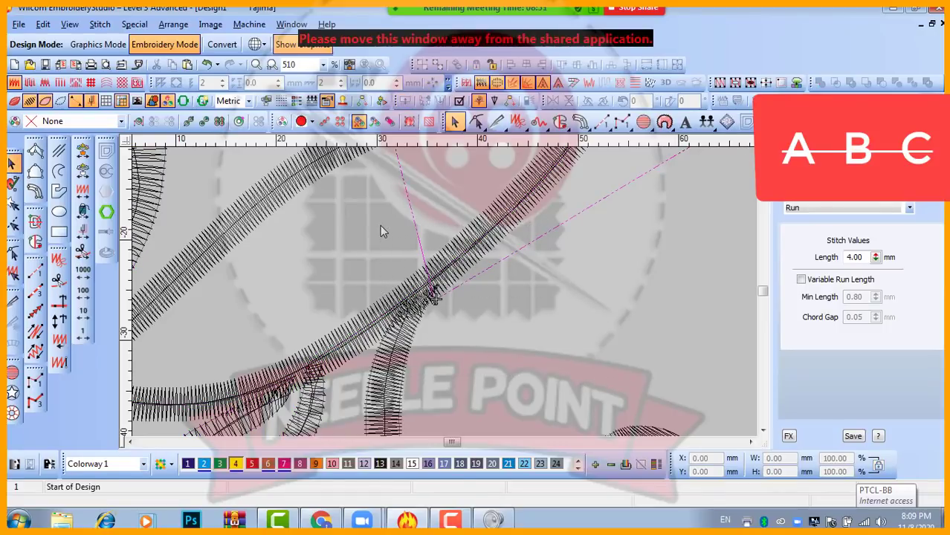
scroll(445, 304, up, 2)
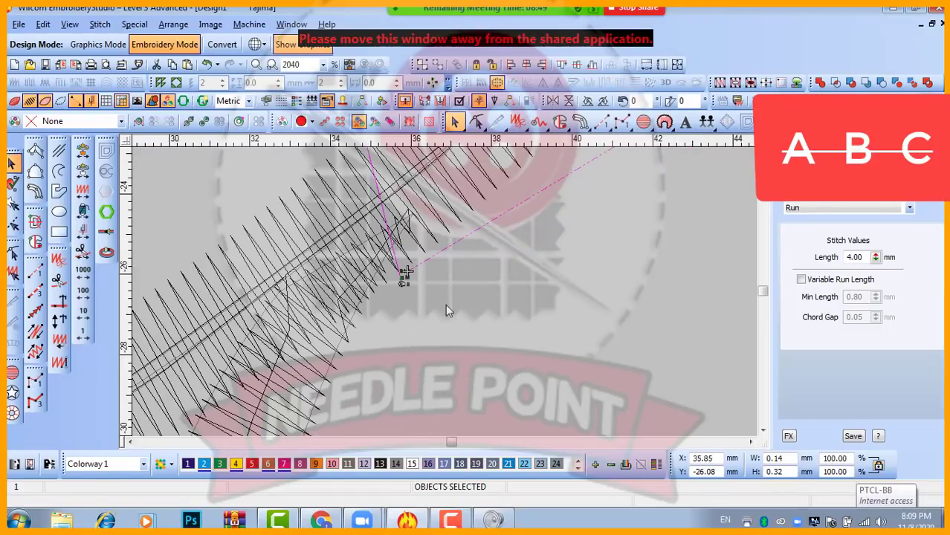
scroll(416, 276, up, 3)
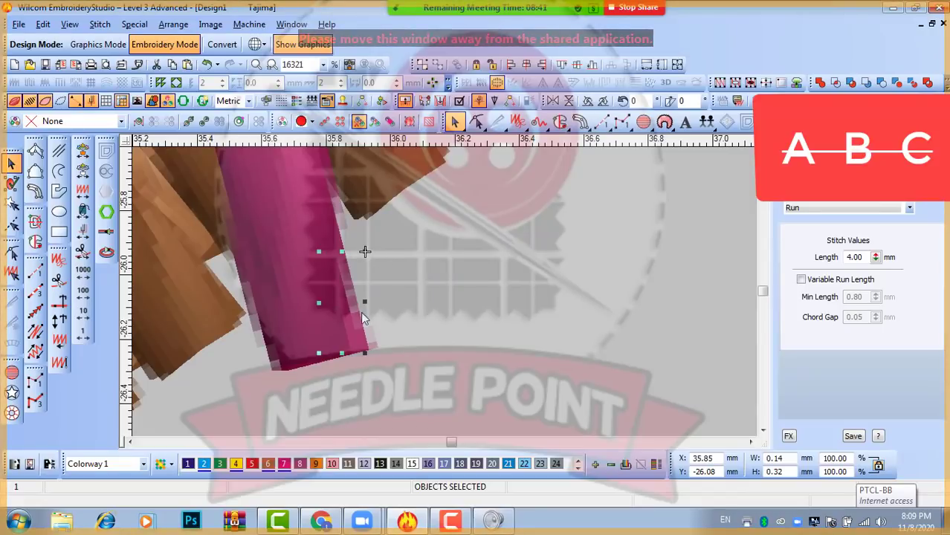
- Delete the selected start and end run points at the branch junction and turn off TrueView
key(Delete)
scroll(443, 295, down, 7)
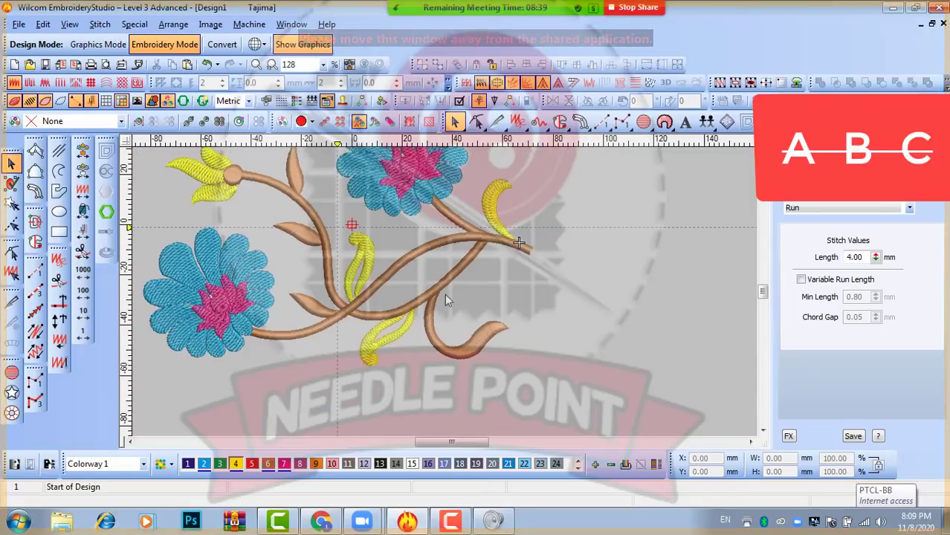
scroll(463, 265, up, 1)
key(t)
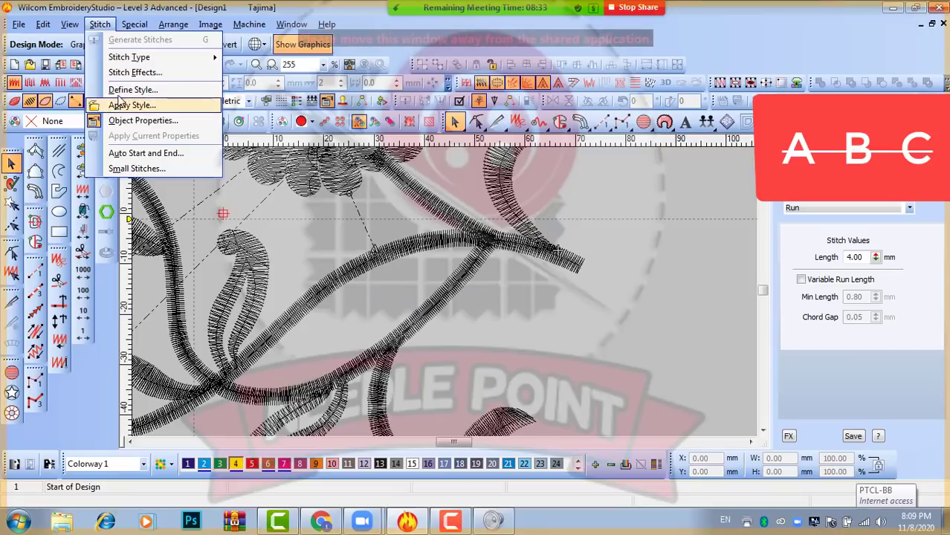
- Check the Auto Start and End settings without applying them, and travel between the design's first and last stitches
click(140, 153)
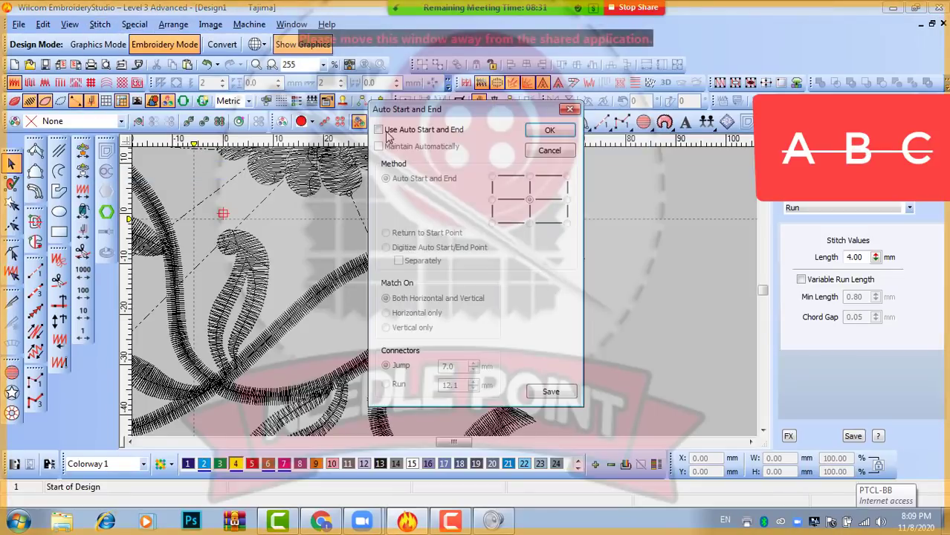
click(548, 151)
scroll(446, 297, down, 5)
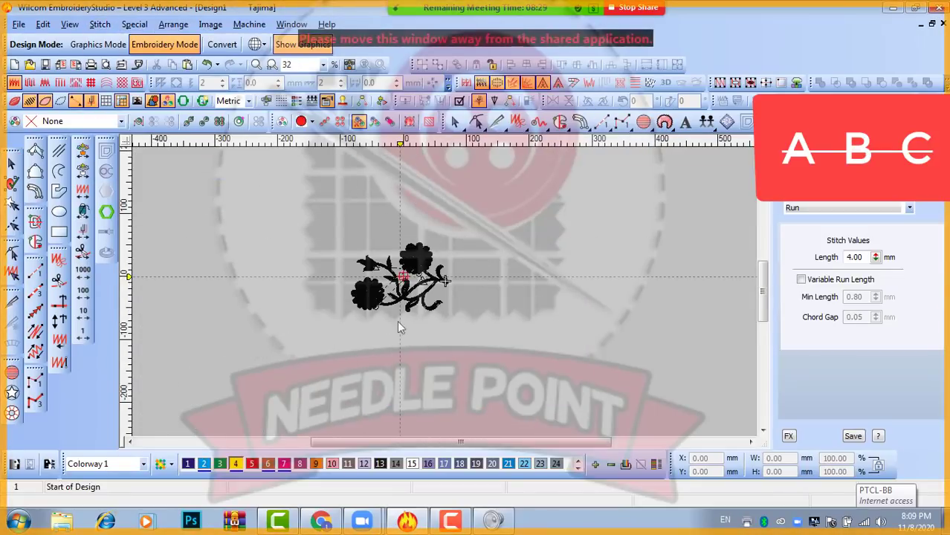
scroll(416, 279, up, 4)
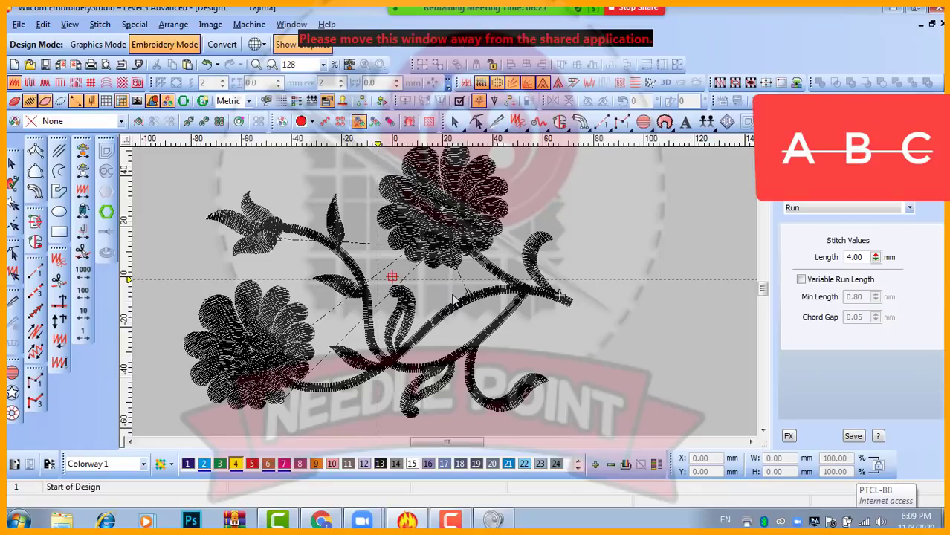
right_click(84, 154)
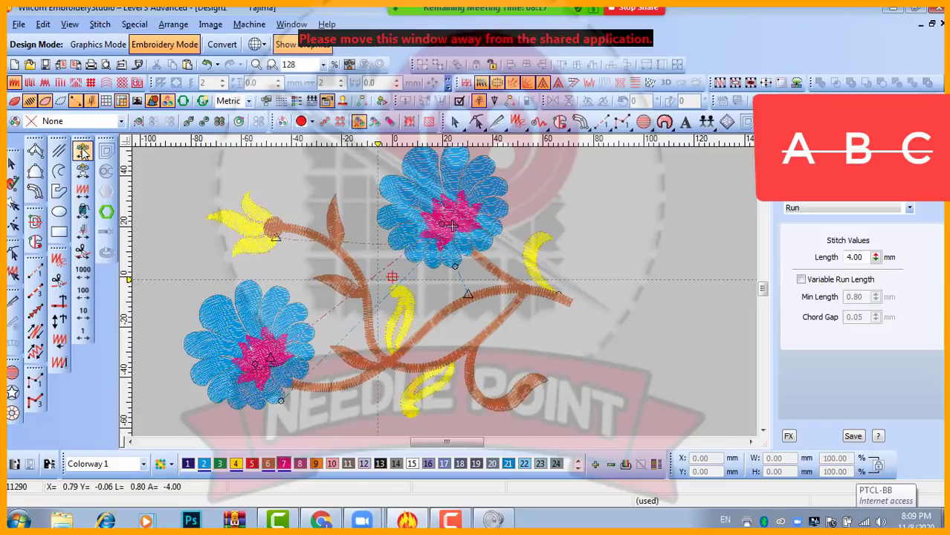
click(83, 152)
right_click(83, 152)
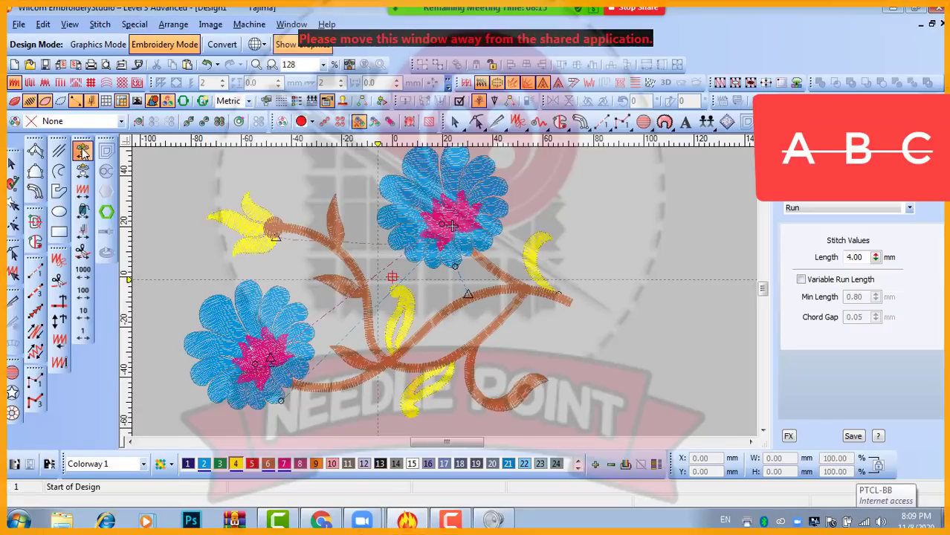
click(83, 152)
right_click(83, 152)
click(84, 153)
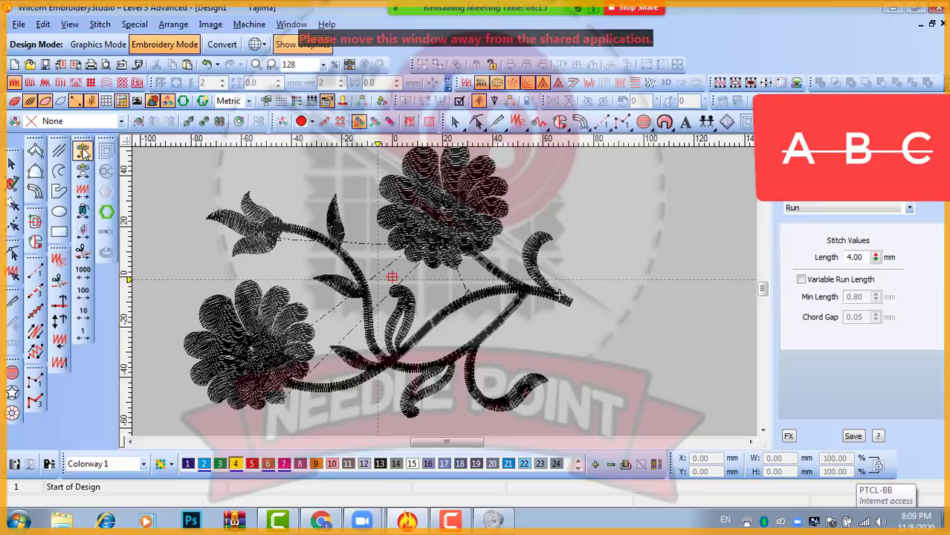
- Enable Auto Start and End with the design's lower-right corner as reference point, matching both directions and using jump connectors
click(99, 24)
click(127, 153)
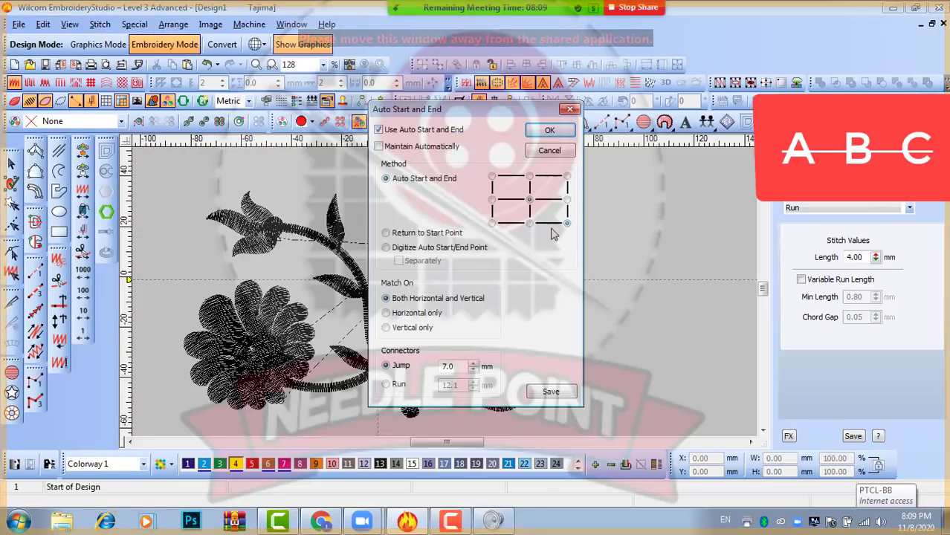
click(549, 150)
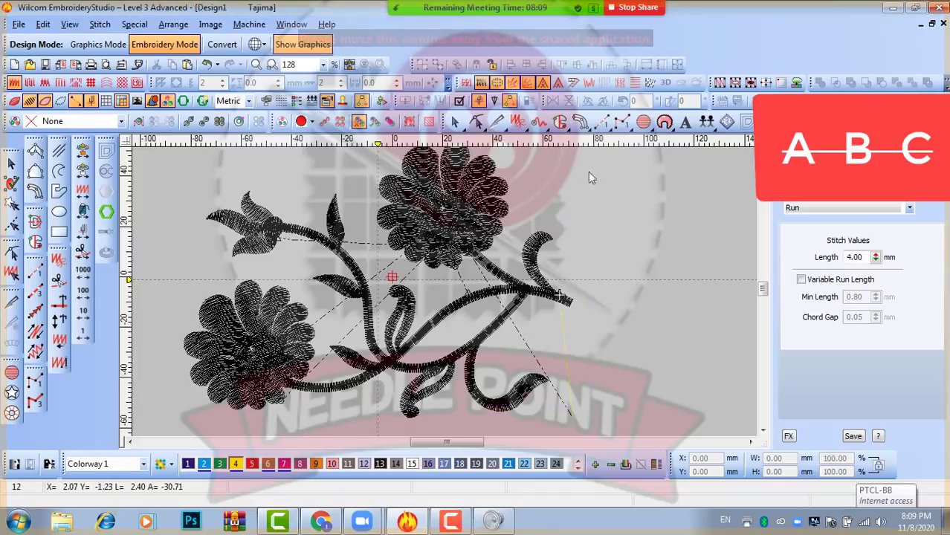
- Travel repeatedly between the start and end of the design to examine the corner point and its jump connectors
click(83, 152)
click(86, 154)
right_click(86, 154)
click(86, 154)
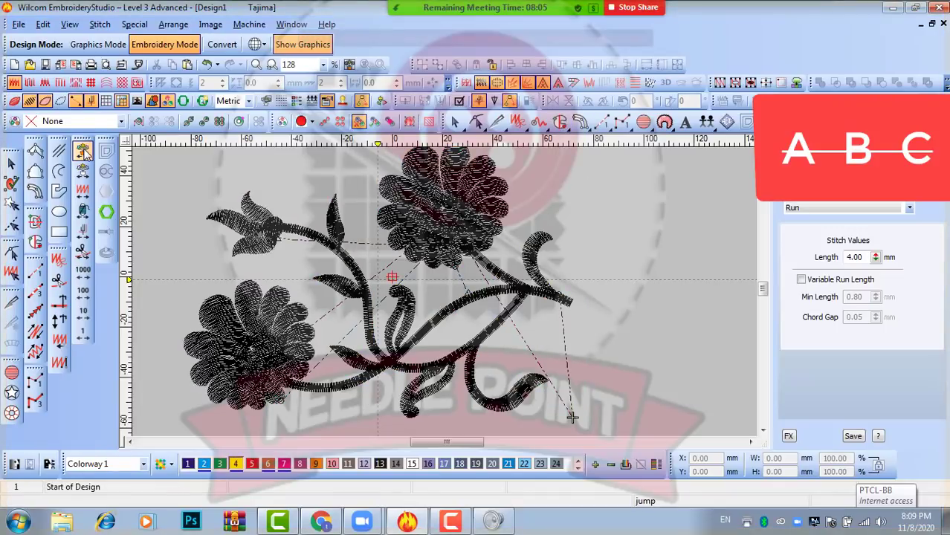
right_click(86, 154)
click(86, 154)
right_click(84, 152)
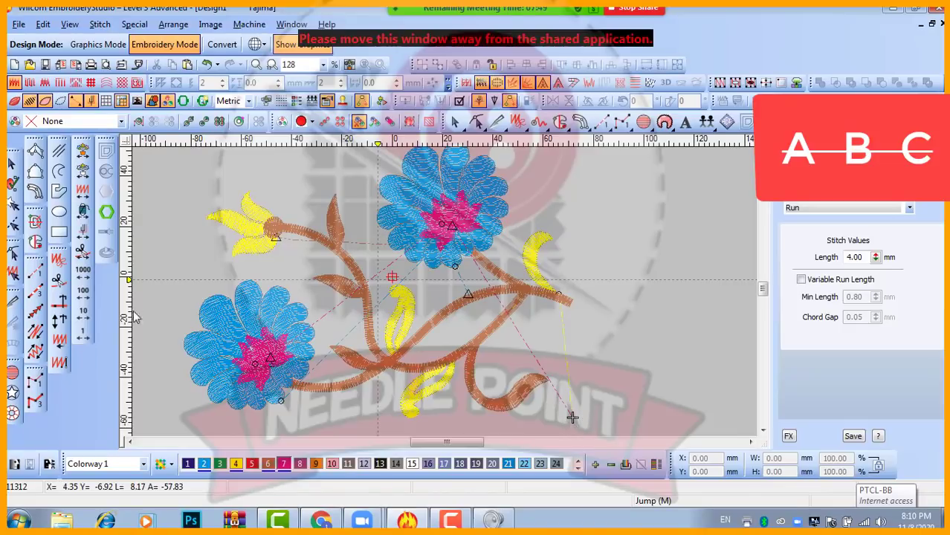
- Disable Auto Start and End for the design
click(99, 24)
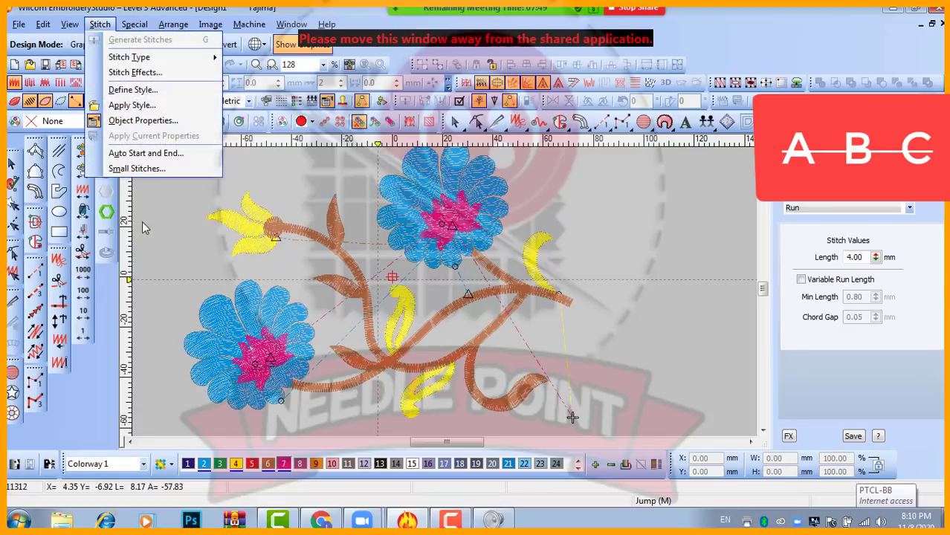
click(143, 153)
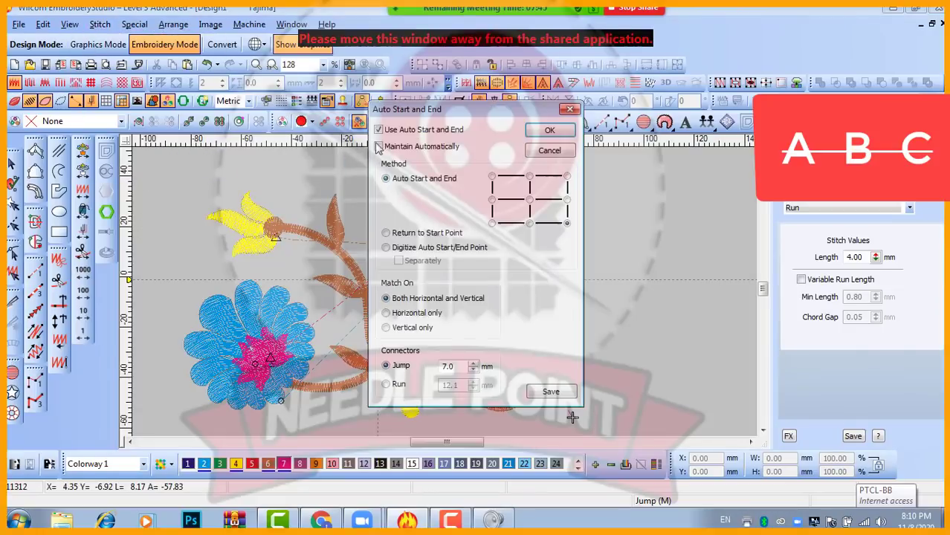
click(403, 133)
click(546, 129)
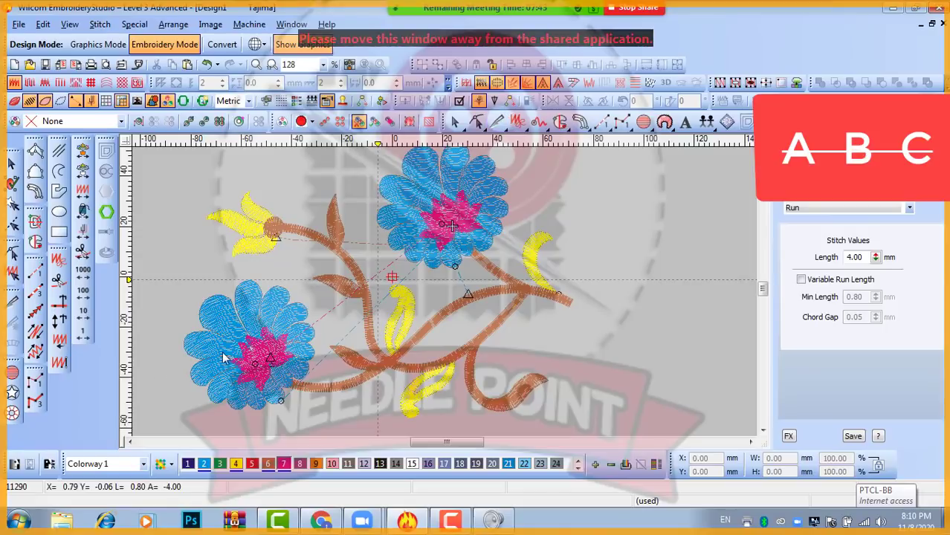
- Travel to the design's first and last stitches without automatic connectors and view the whole floral motif
click(82, 151)
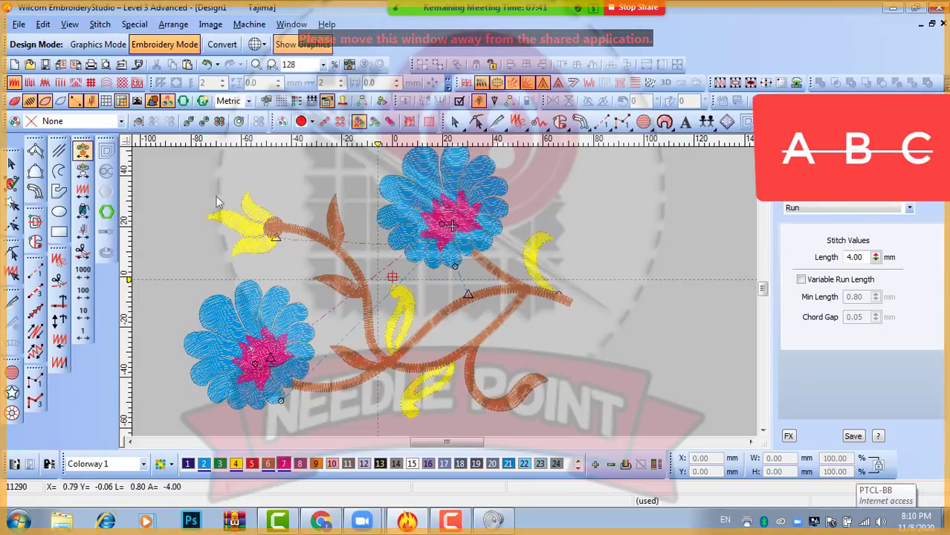
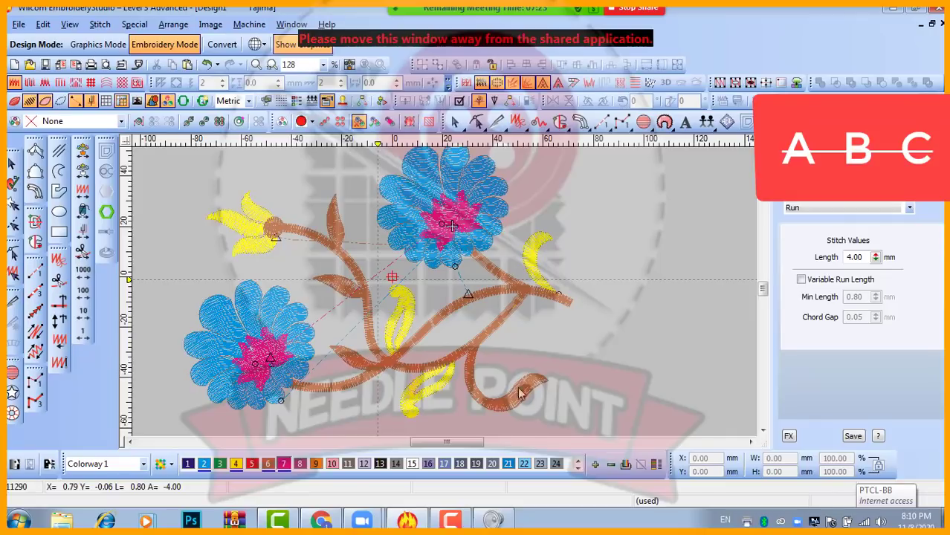
click(81, 153)
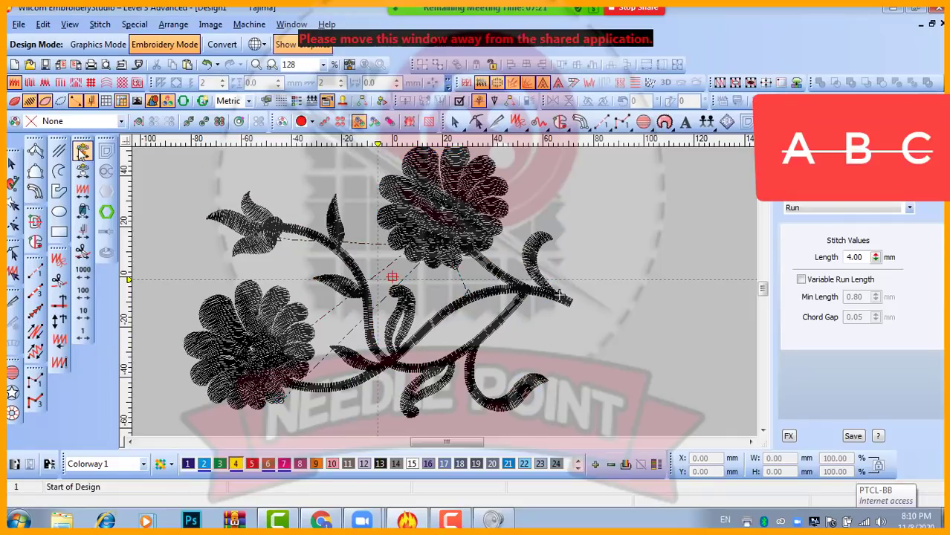
right_click(81, 153)
scroll(384, 315, down, 2)
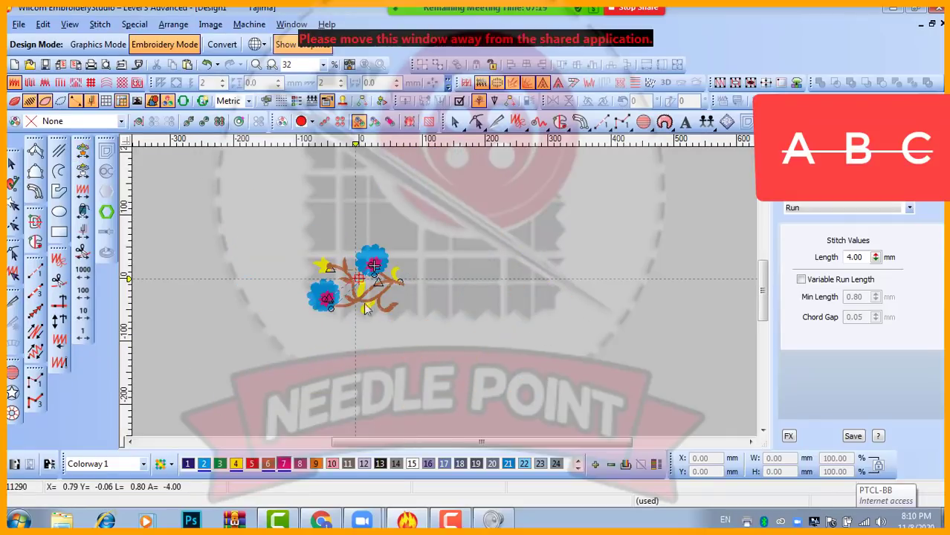
scroll(364, 307, up, 2)
scroll(445, 297, down, 1)
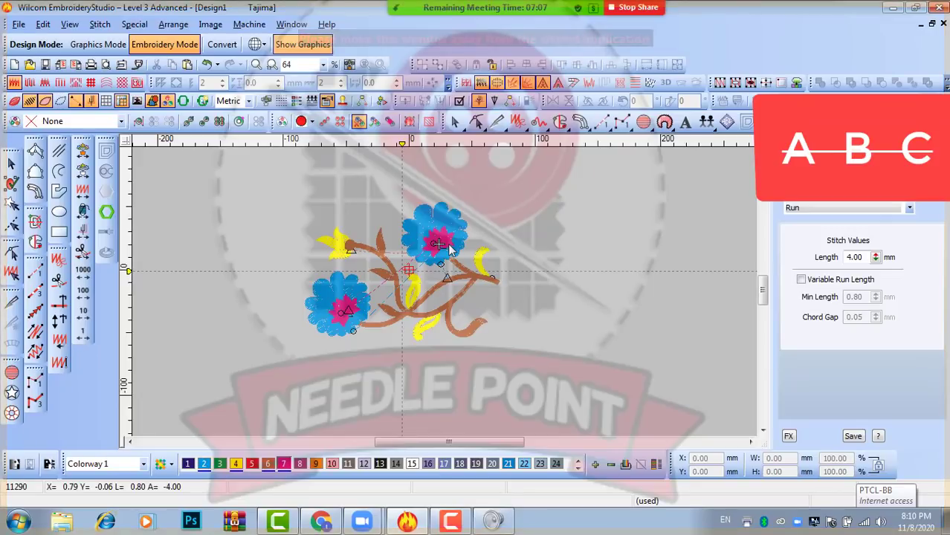
click(11, 163)
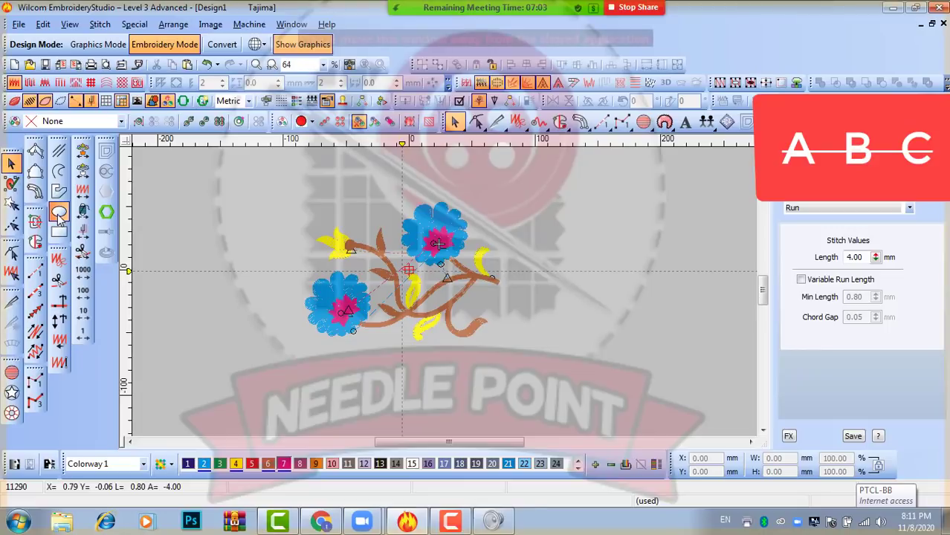
click(59, 211)
click(589, 229)
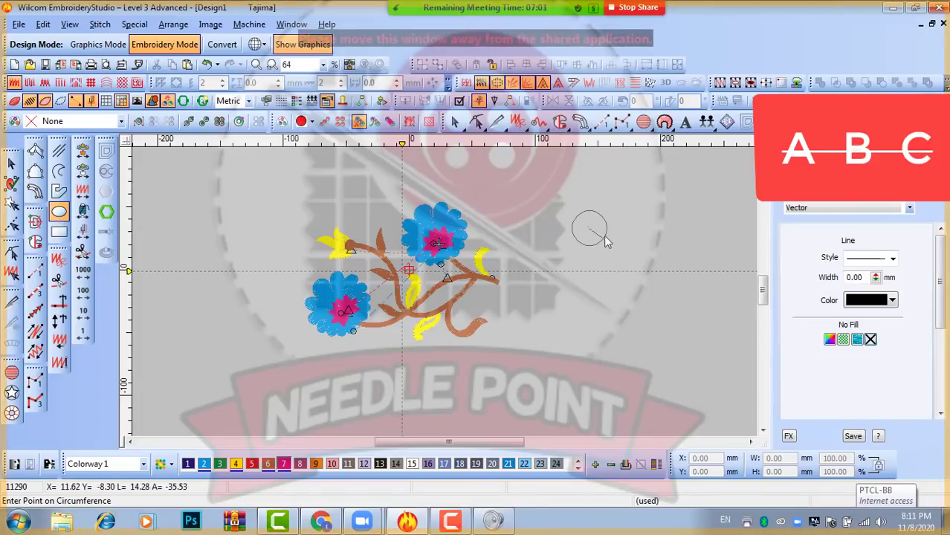
key(Escape)
- Draw an unfilled vector rectangle about 120 mm wide and 58 mm high to the right of the floral motif
click(59, 231)
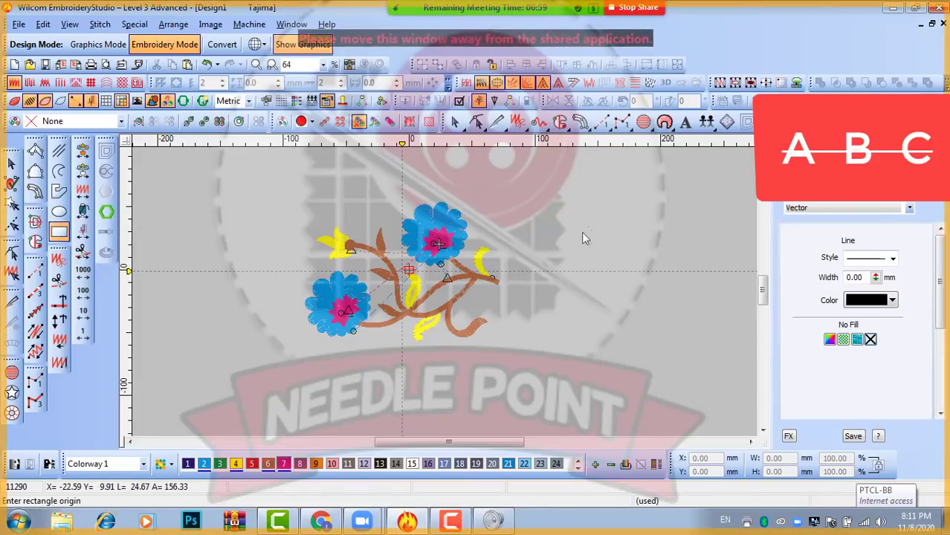
click(577, 216)
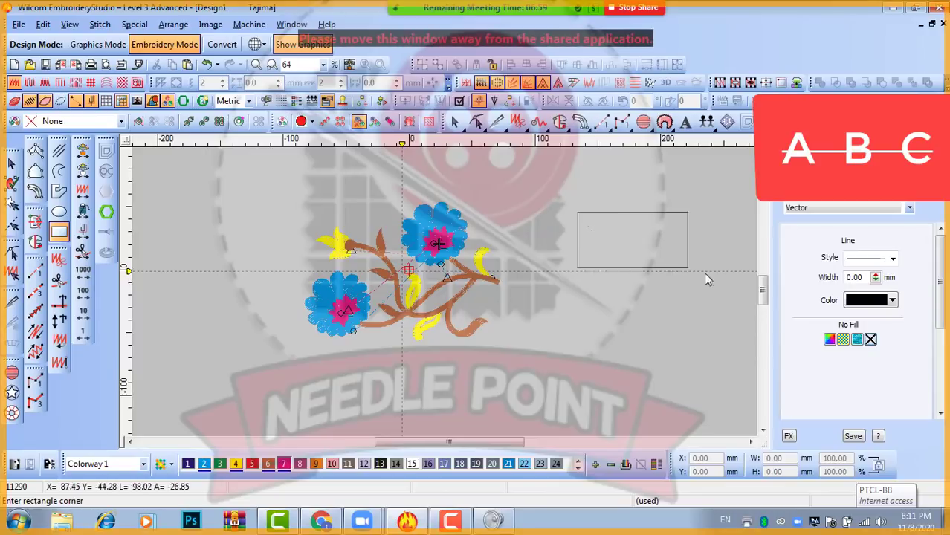
click(586, 290)
key(Escape)
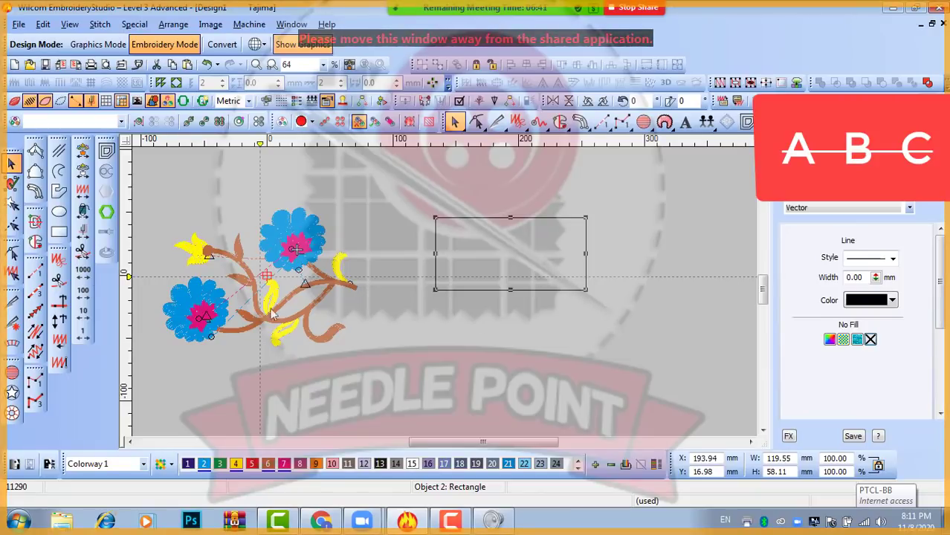
- Delete the vector rectangle beside the floral motif
click(611, 191)
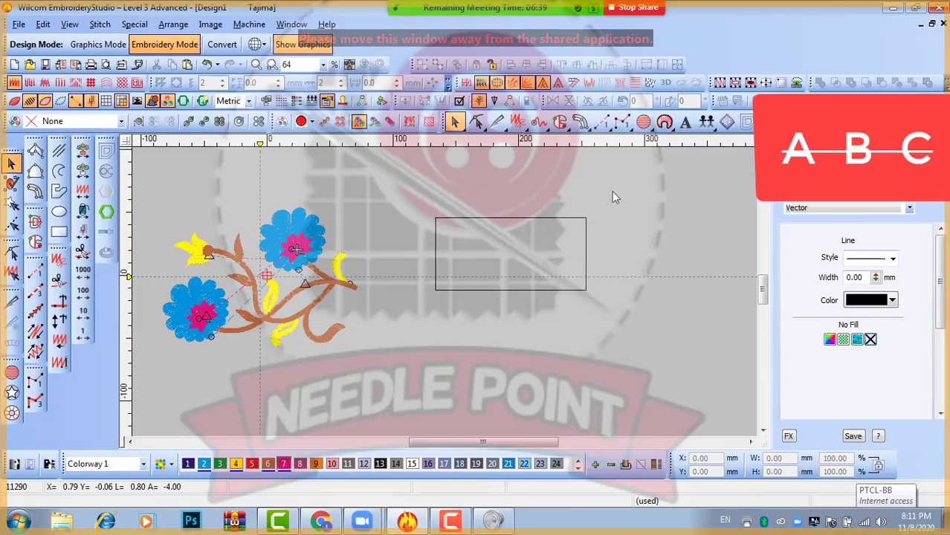
drag(619, 198, 411, 306)
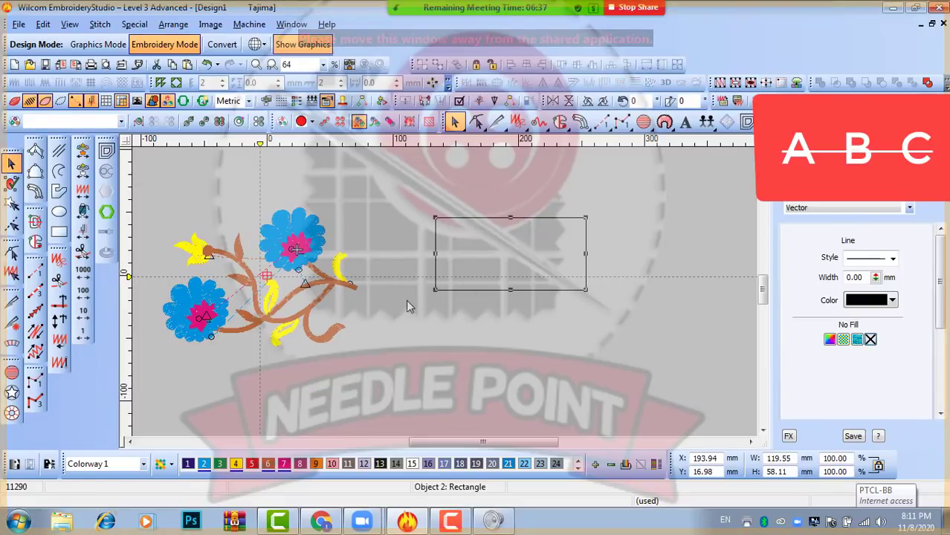
key(Delete)
- Select the whole floral motif, check its overall width and height, and clear the selection
scroll(357, 312, down, 1)
scroll(390, 273, up, 1)
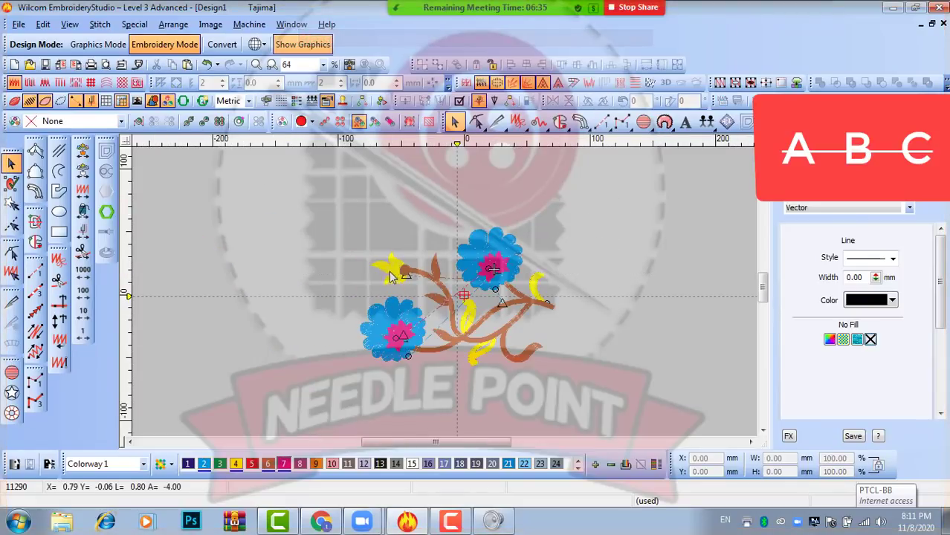
drag(602, 206, 360, 367)
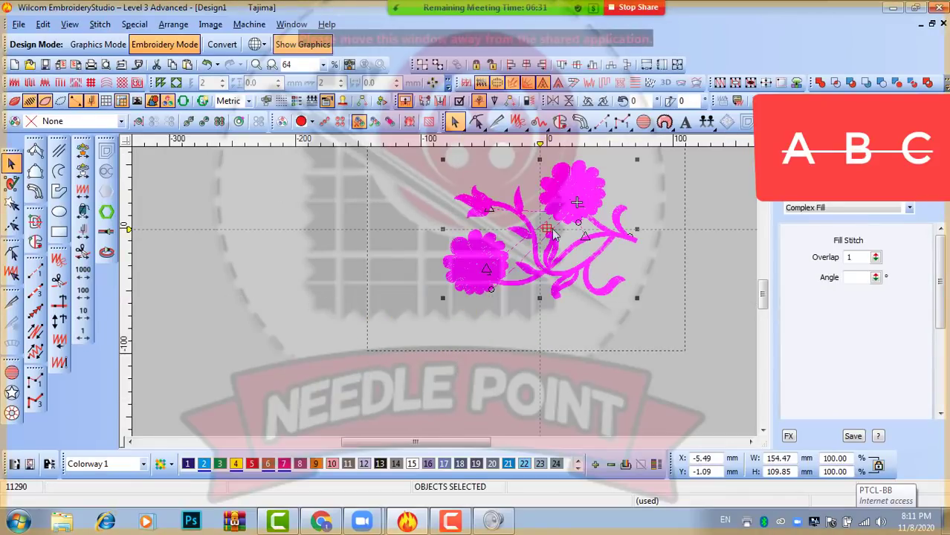
scroll(561, 245, down, 1)
scroll(439, 306, up, 2)
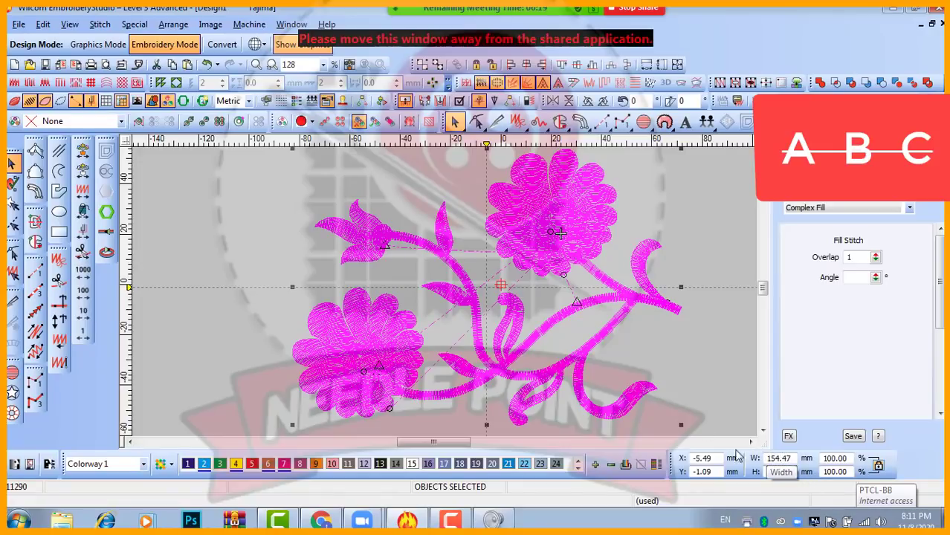
click(715, 339)
scroll(444, 297, down, 2)
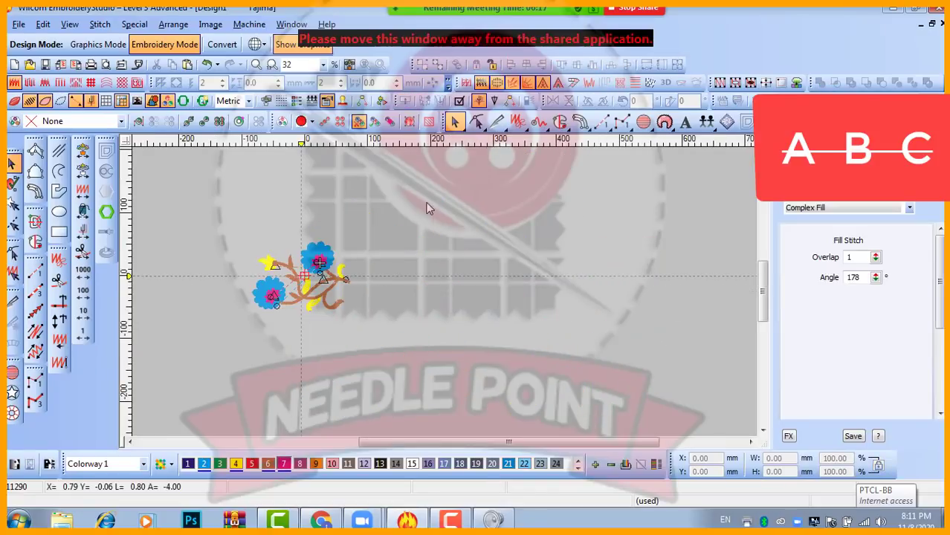
- Duplicate the whole floral motif and place the copy about 145 mm to the left so it adjoins the original
drag(428, 206, 182, 364)
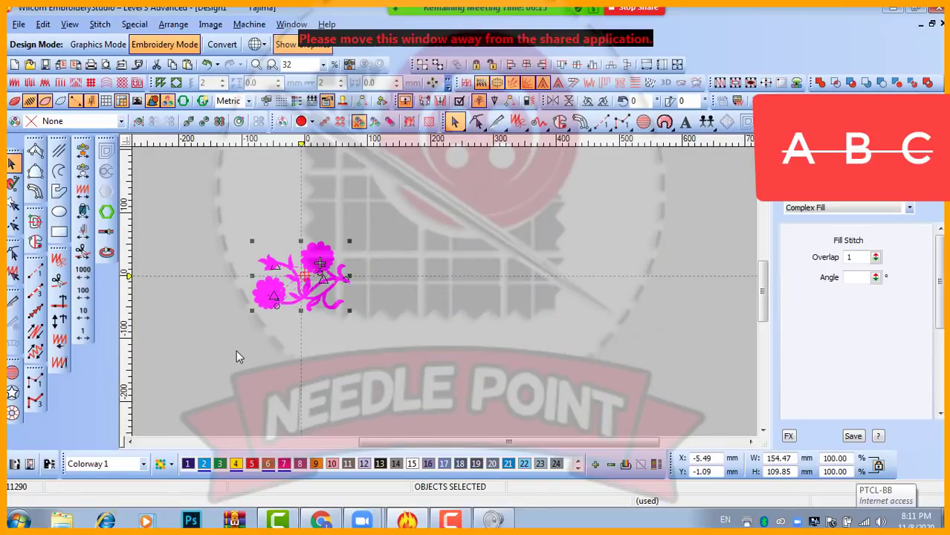
key(ctrl+d)
scroll(300, 287, down, 1)
scroll(426, 282, up, 1)
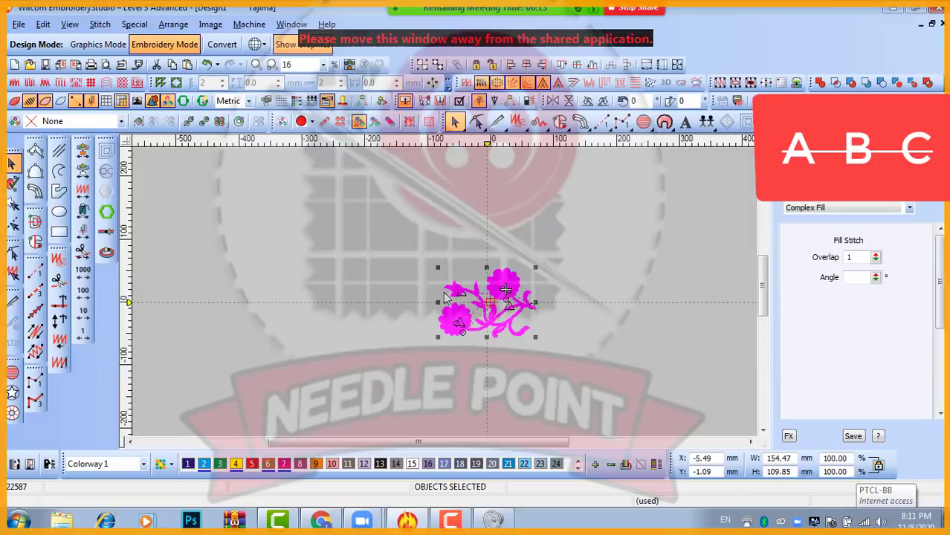
scroll(443, 293, up, 2)
drag(610, 334, 250, 336)
scroll(484, 359, down, 1)
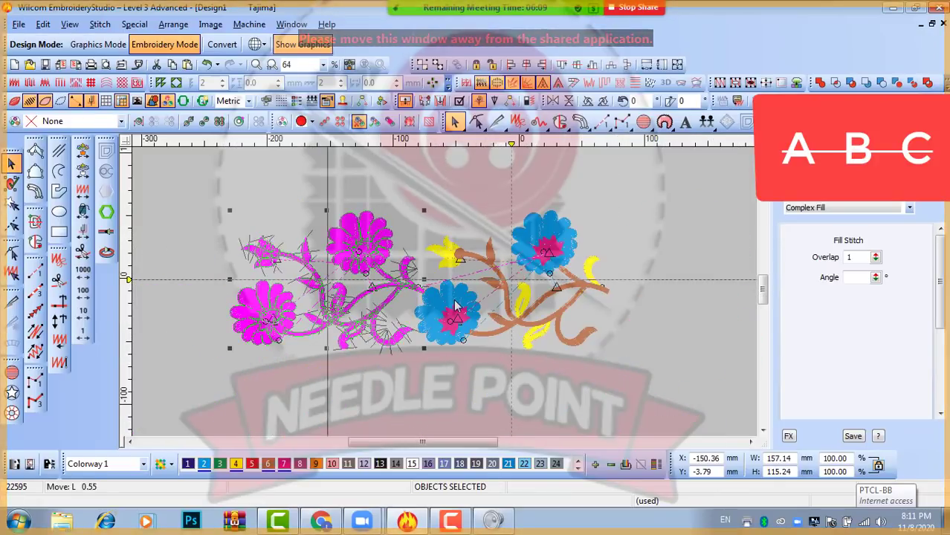
click(483, 390)
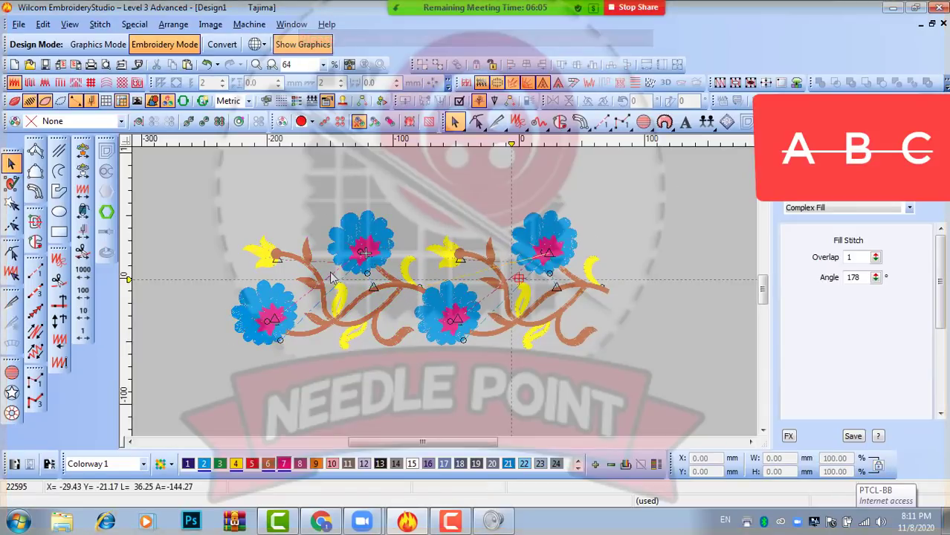
- Duplicate the floral motif again and place the third repeat about 145 mm left of the second so the border continues
click(448, 264)
scroll(447, 272, down, 1)
scroll(316, 283, up, 1)
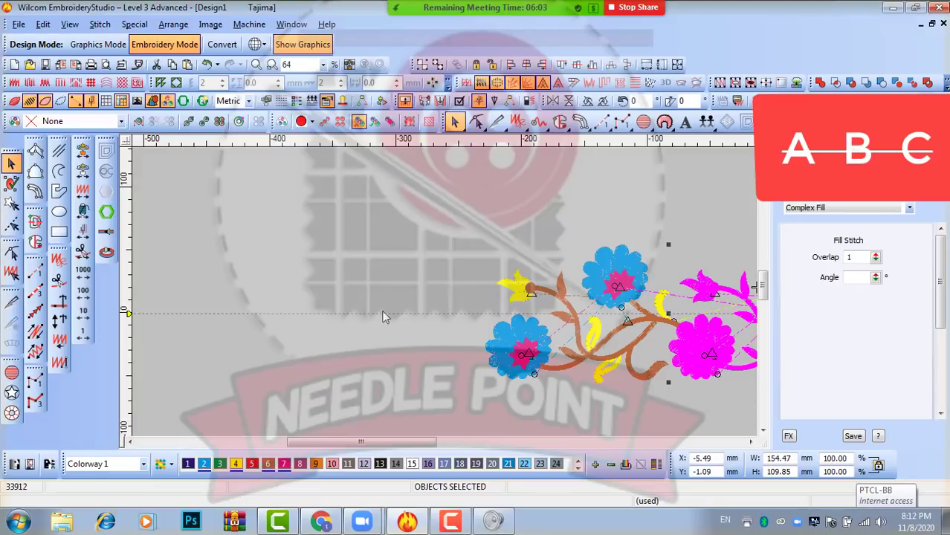
drag(587, 324, 402, 320)
click(540, 402)
scroll(548, 324, down, 1)
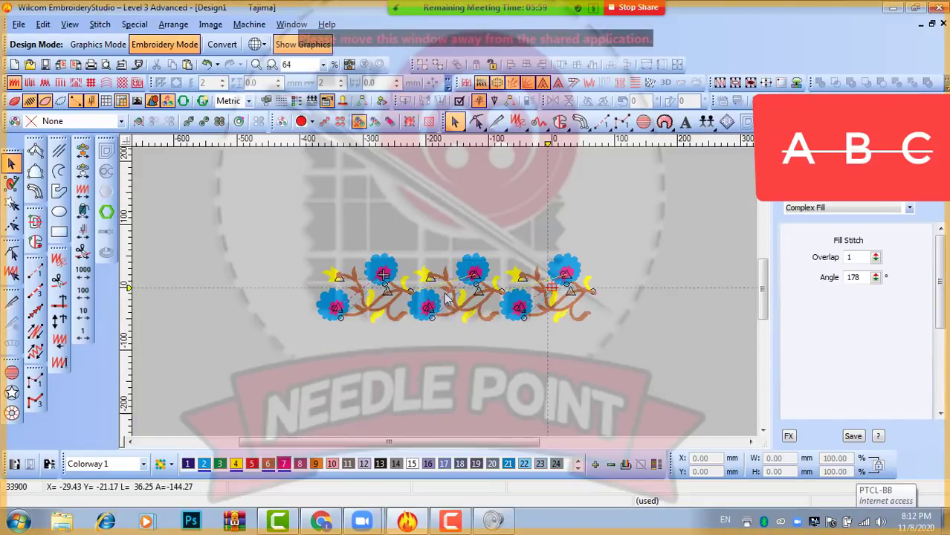
- Digitize a straight horizontal Input C satin line, 3 mm wide and about 427 mm long, beneath the three floral repeats
scroll(413, 312, up, 1)
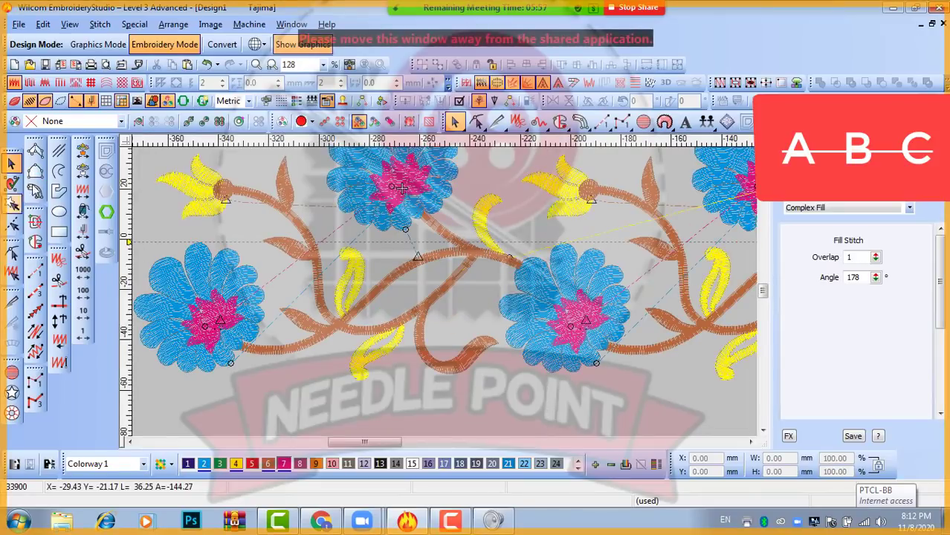
click(35, 191)
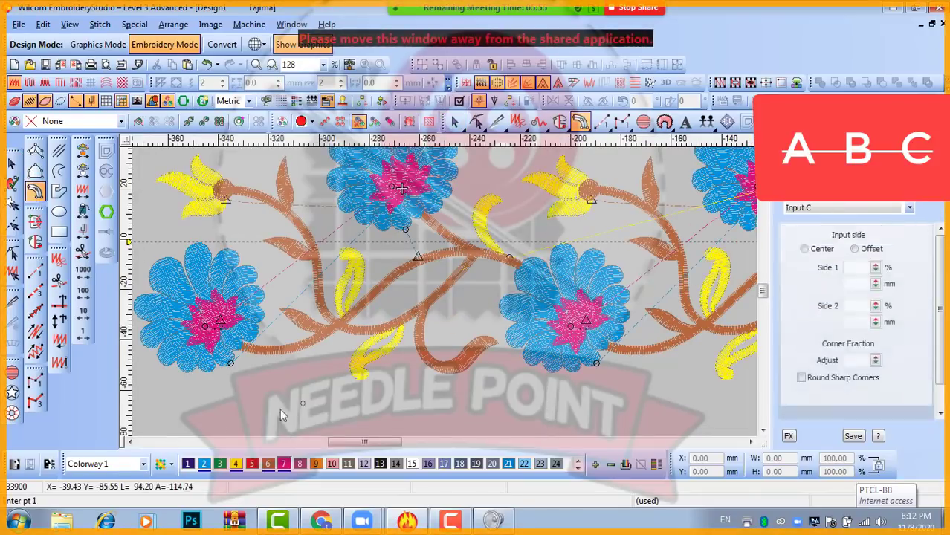
click(163, 392)
scroll(450, 310, down, 2)
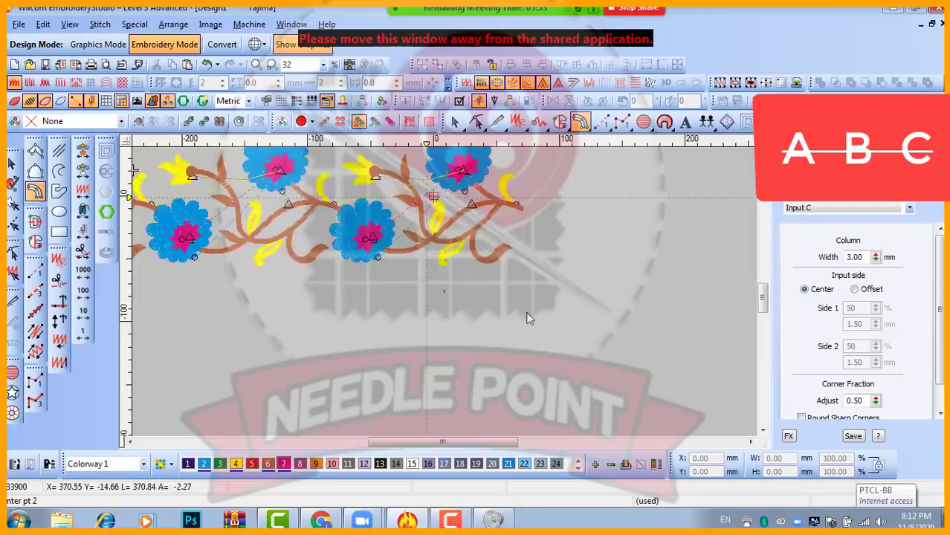
scroll(528, 318, up, 2)
click(585, 255)
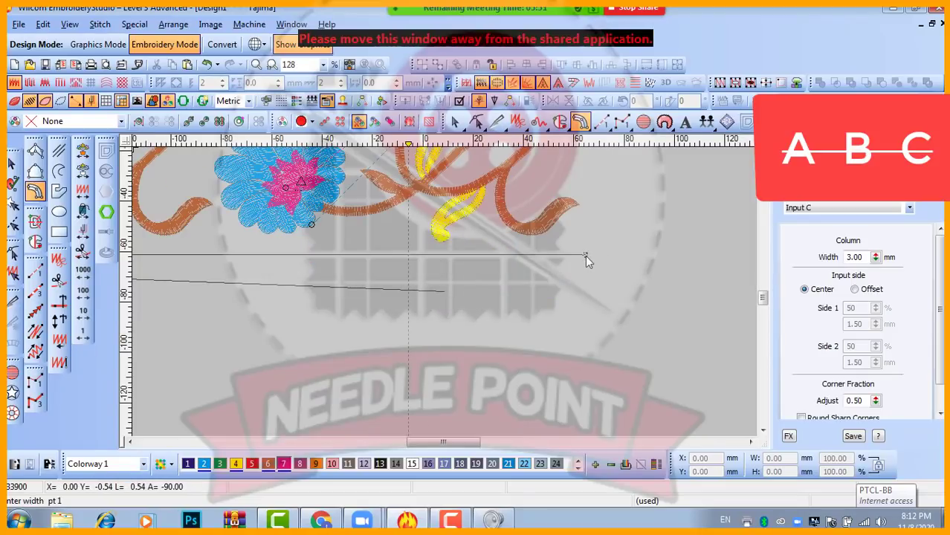
key(Return)
click(12, 163)
scroll(442, 299, down, 2)
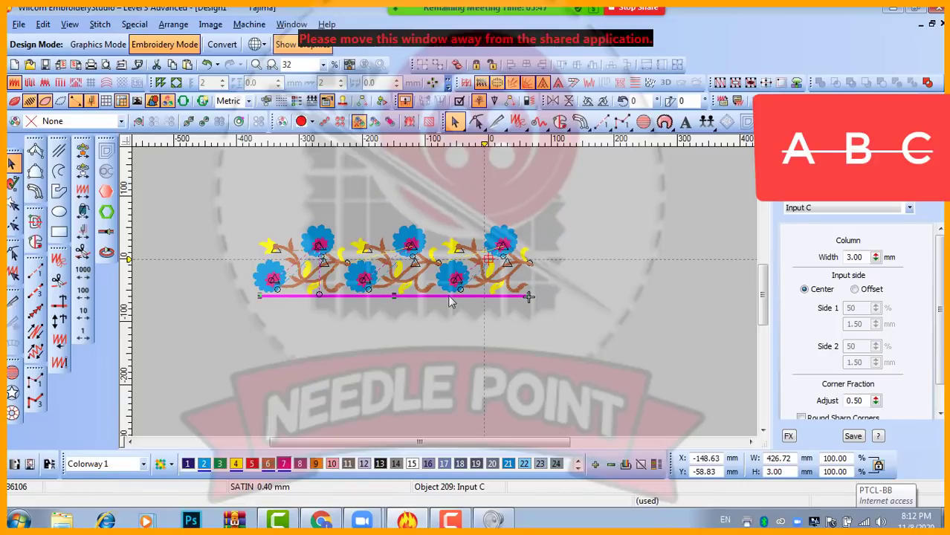
- Duplicate the lower satin line and move the copy straight up until it sits just above the upper flowers
key(ctrl+d)
key(Up)
key(Up)
key(Up)
key(Up)
key(Up)
key(Up)
key(Up)
key(Up)
key(Up)
key(Up)
key(Up)
key(Up)
key(Up)
key(Up)
key(Up)
key(Up)
key(Up)
key(Up)
key(Up)
key(Up)
key(Up)
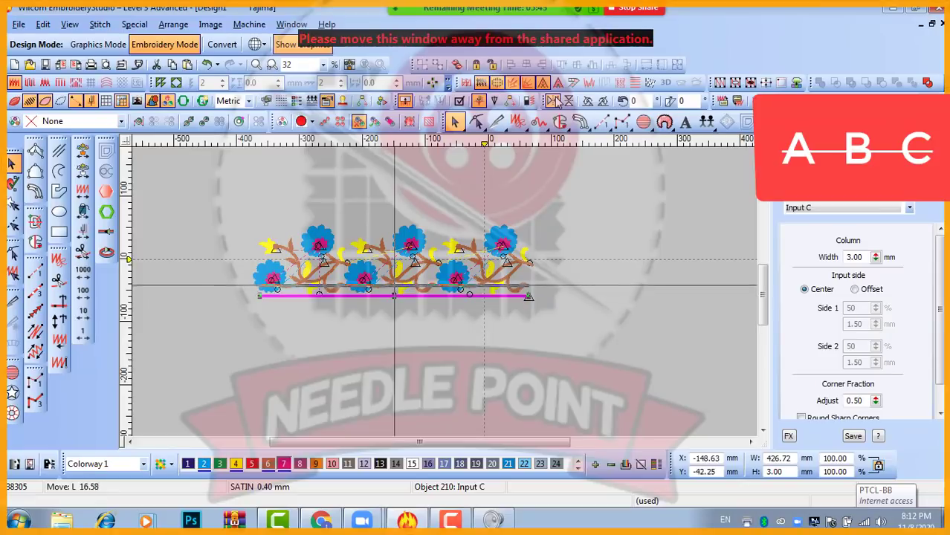
key(Up)
key(Up)
key(Up)
key(Up)
key(Up)
key(Up)
key(Up)
key(Up)
key(Up)
key(Up)
key(Up)
key(Up)
key(Up)
key(Up)
key(Up)
key(Up)
key(Up)
key(Up)
key(Up)
key(Up)
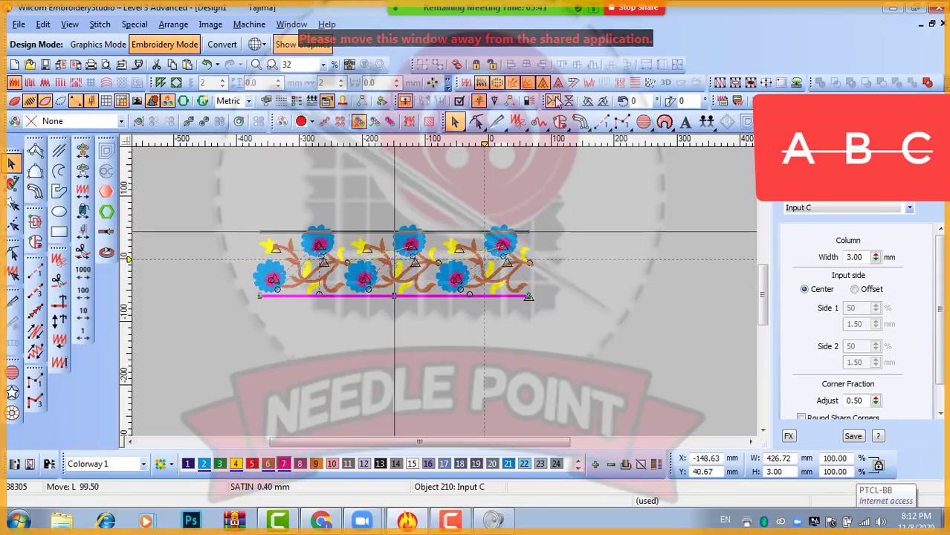
click(616, 299)
- Preview the complete border with both edge lines in TrueView and return to the plain stitch view
key(t)
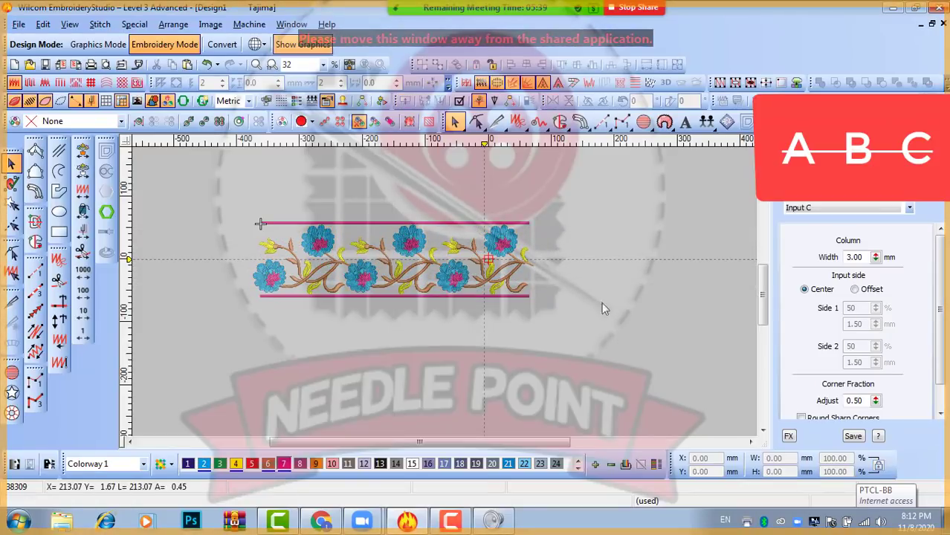
scroll(366, 278, up, 1)
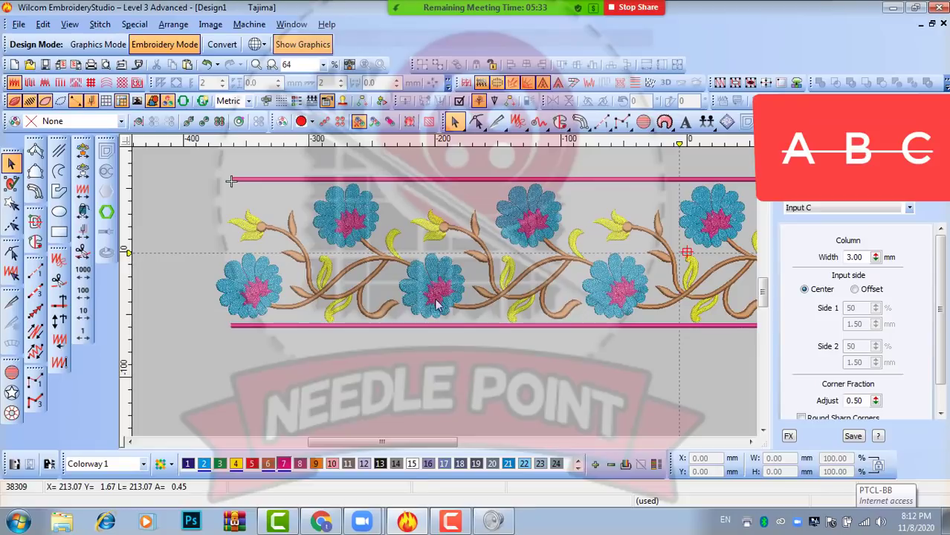
scroll(437, 297, down, 1)
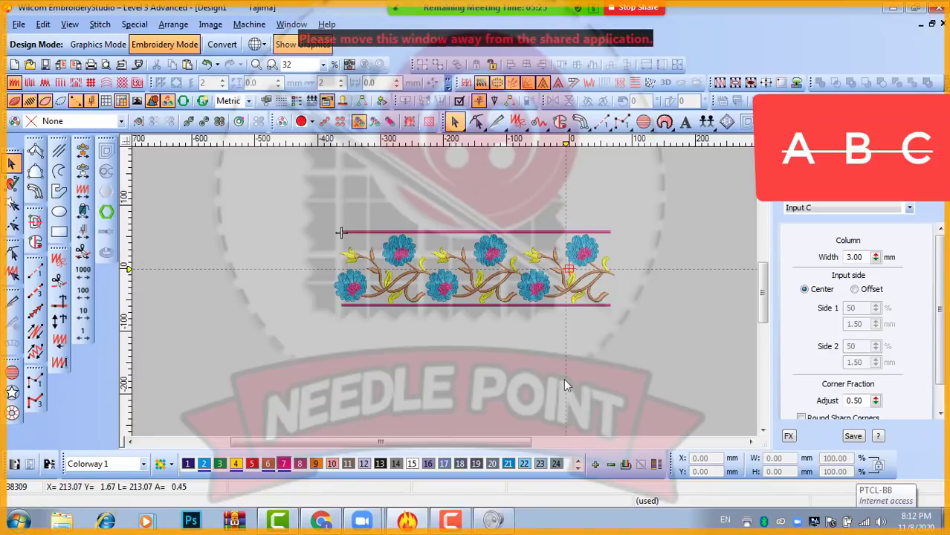
key(ctrl+a)
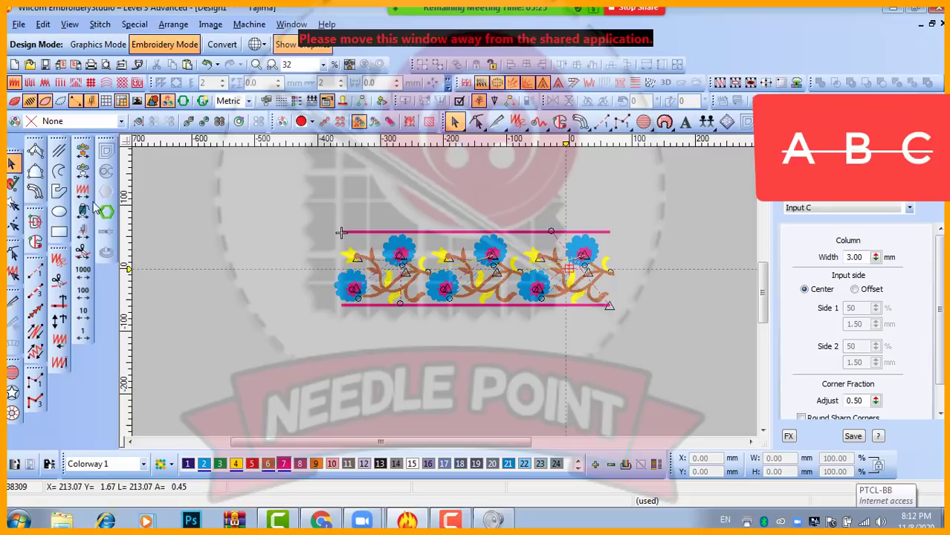
- Travel to the first colour change and resequence the middle and left motifs' yellow groups directly after the right motif's yellow
click(82, 154)
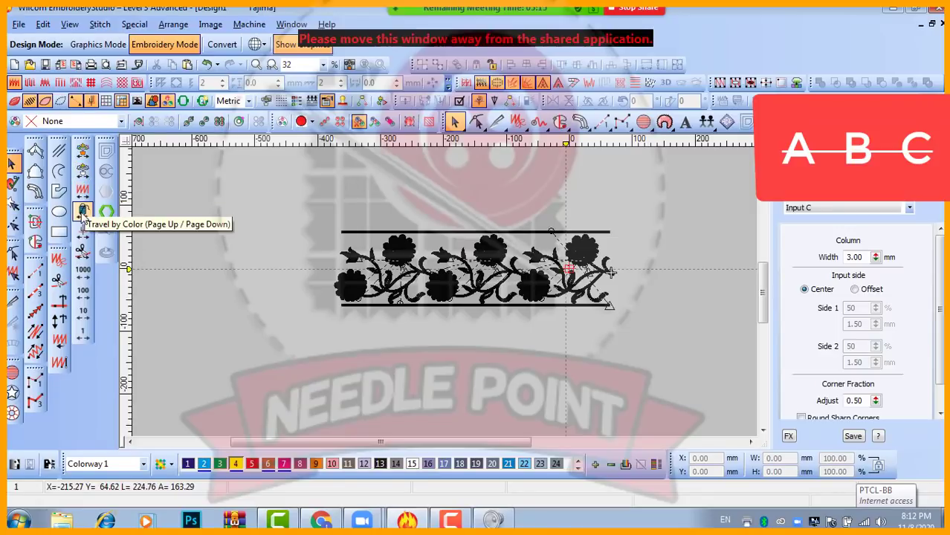
click(83, 216)
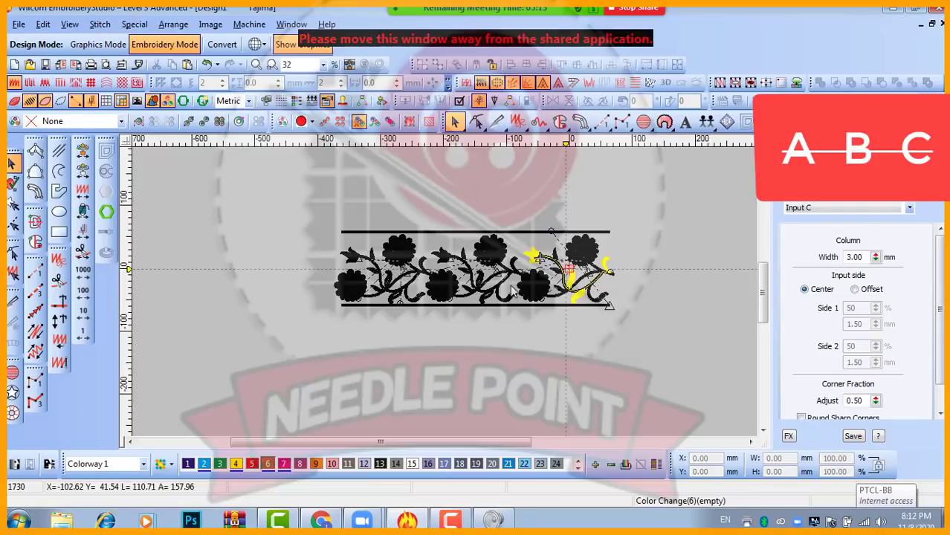
key(z)
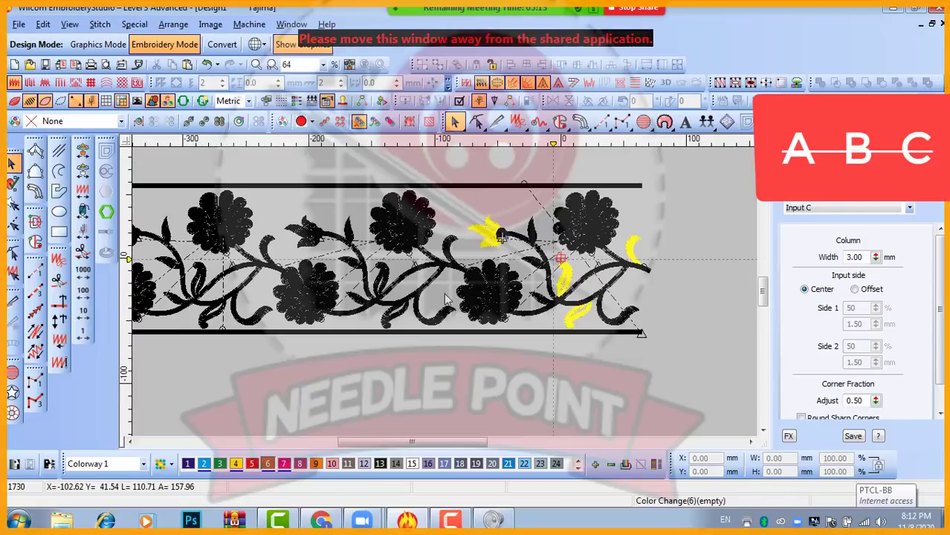
click(310, 239)
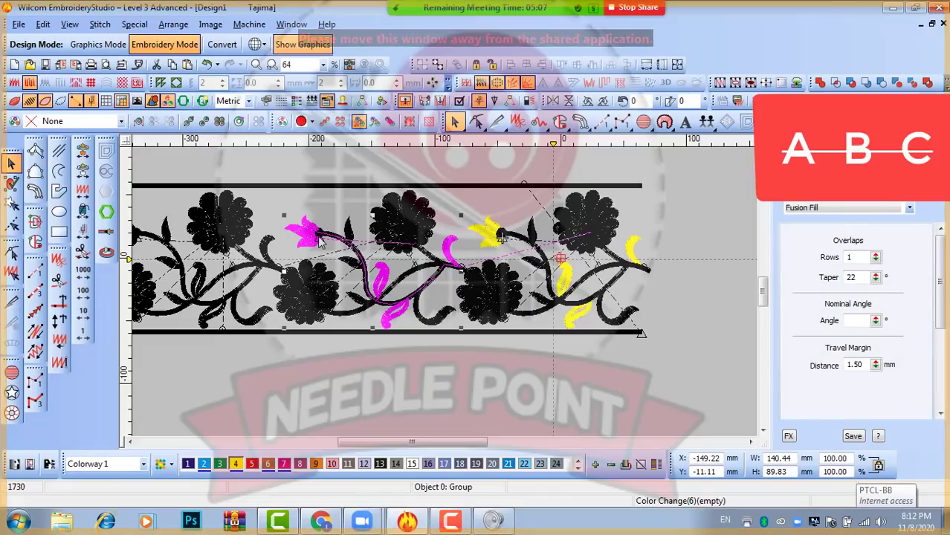
key(shift+z)
scroll(342, 304, up, 1)
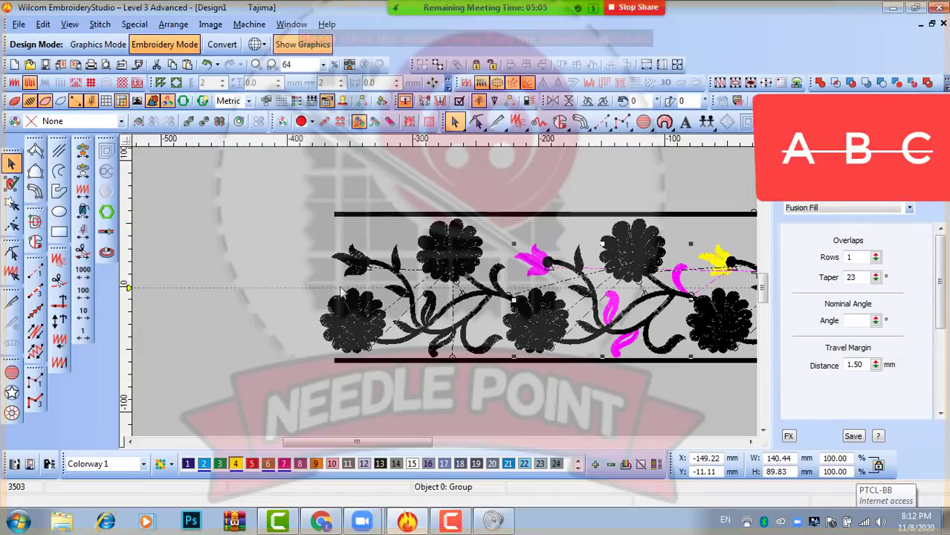
click(351, 266)
key(Delete)
key(ctrl+z)
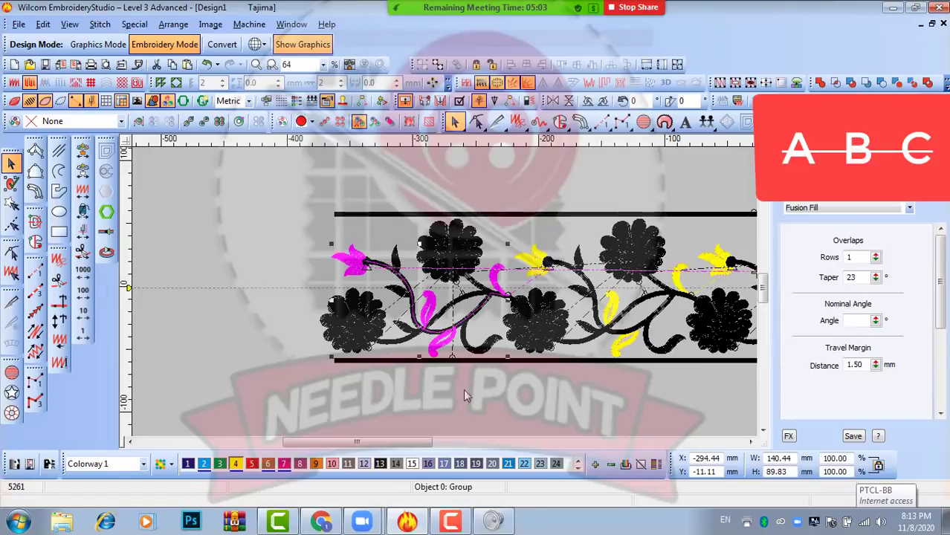
click(463, 389)
key(shift+z)
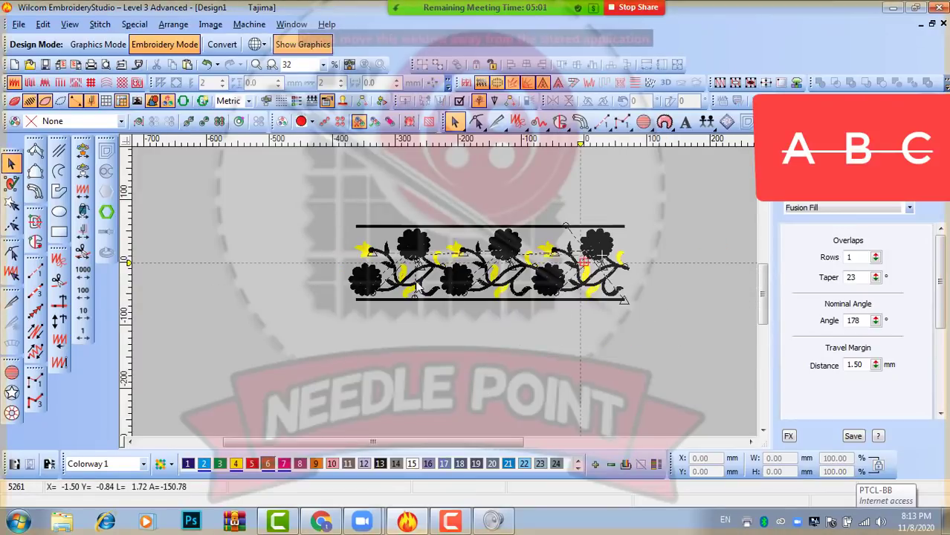
- Travel through the stitch sequence by colour and by machine function to the end of the left motif's yellow stitching
click(82, 213)
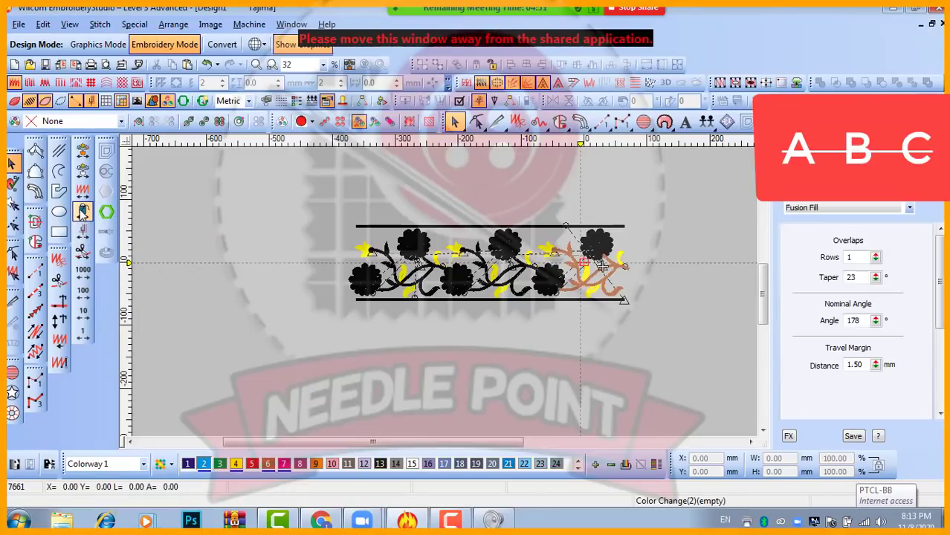
click(82, 213)
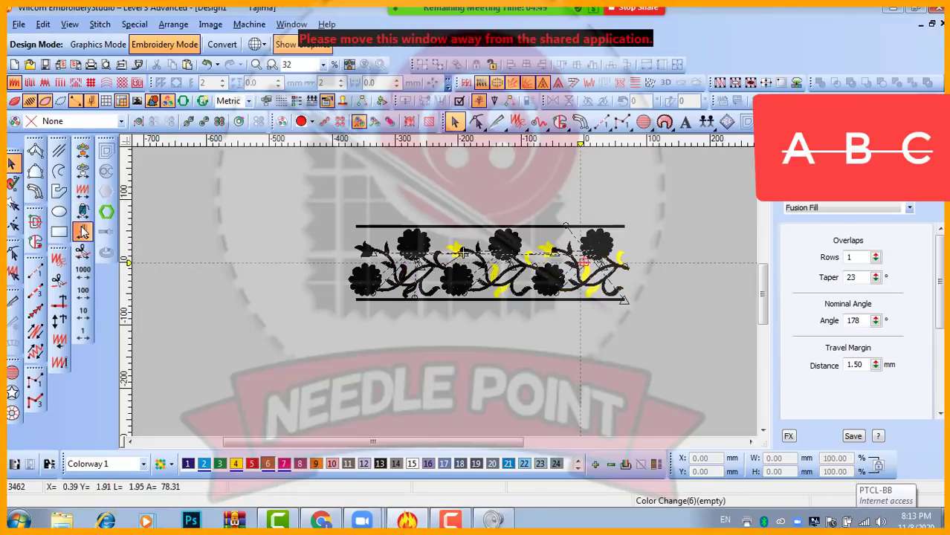
click(83, 232)
click(82, 232)
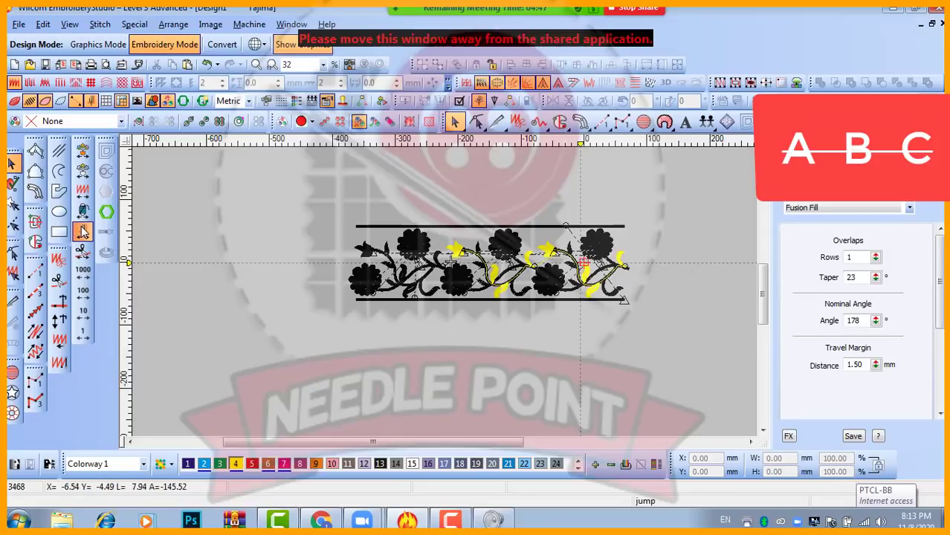
click(82, 232)
scroll(386, 260, up, 2)
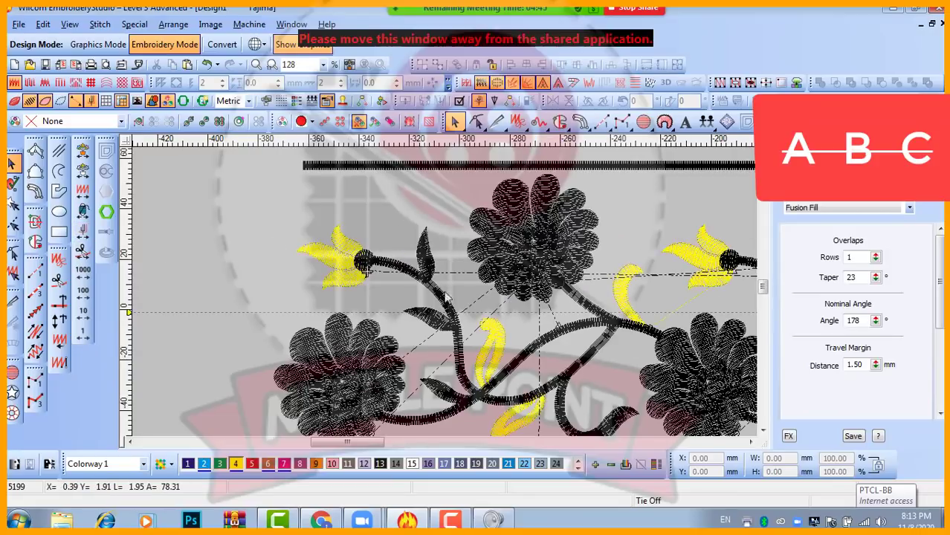
- Resequence the brown stem groups directly after the yellow stitching, in the order left, middle and right motif
click(424, 260)
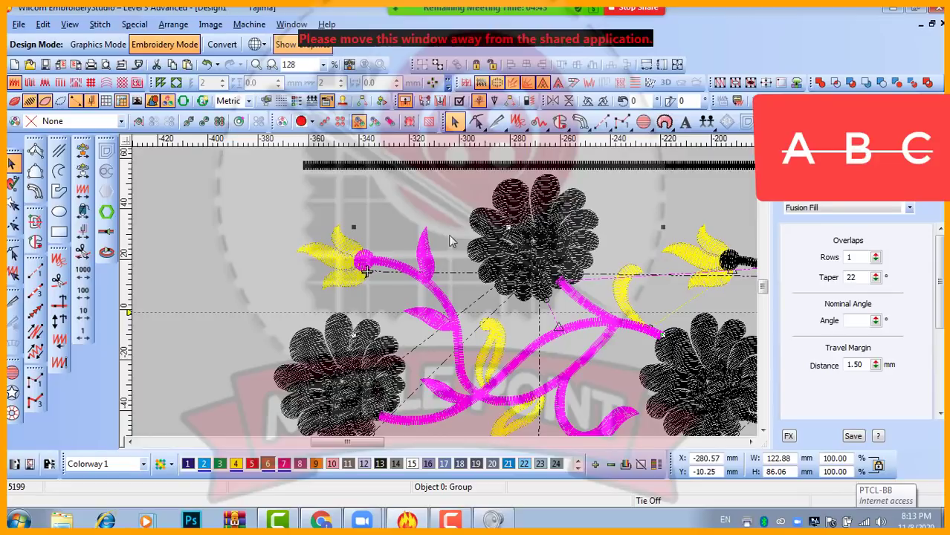
scroll(450, 262, down, 2)
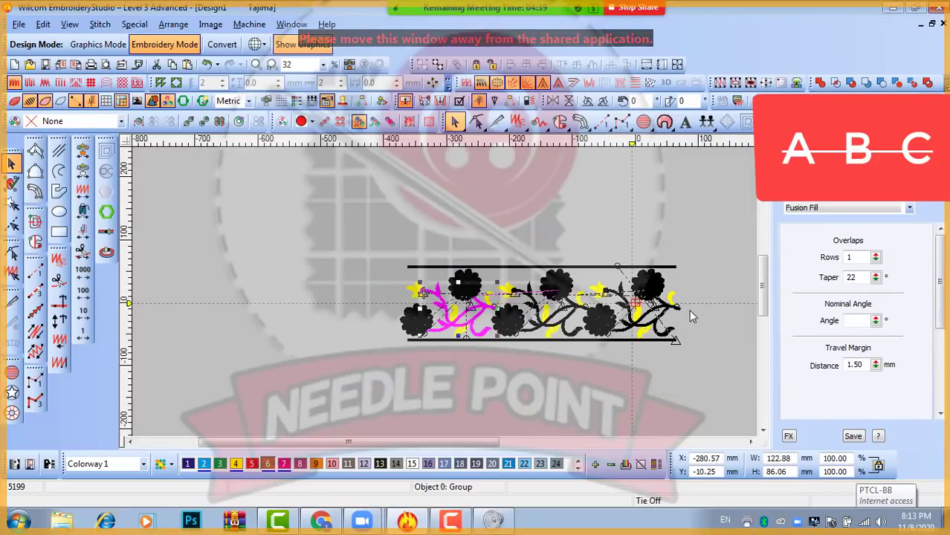
click(657, 382)
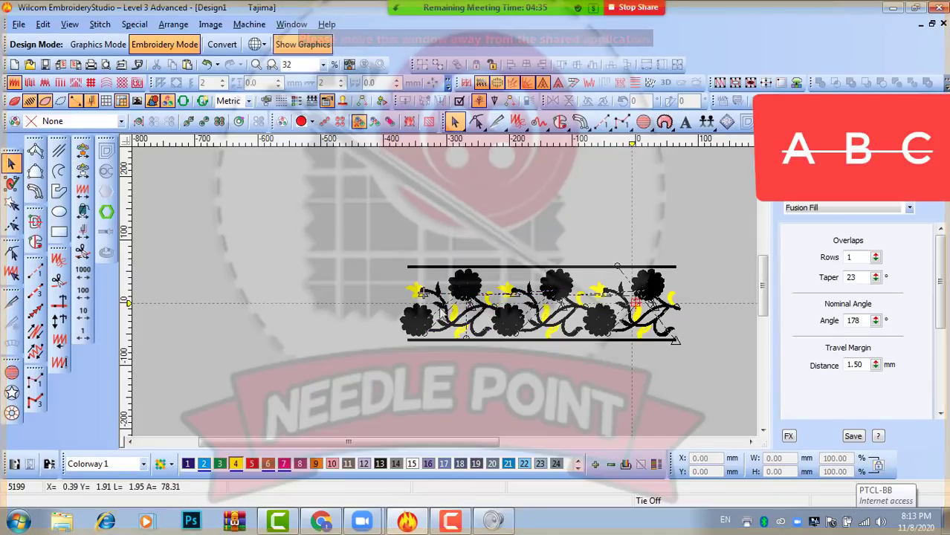
click(479, 288)
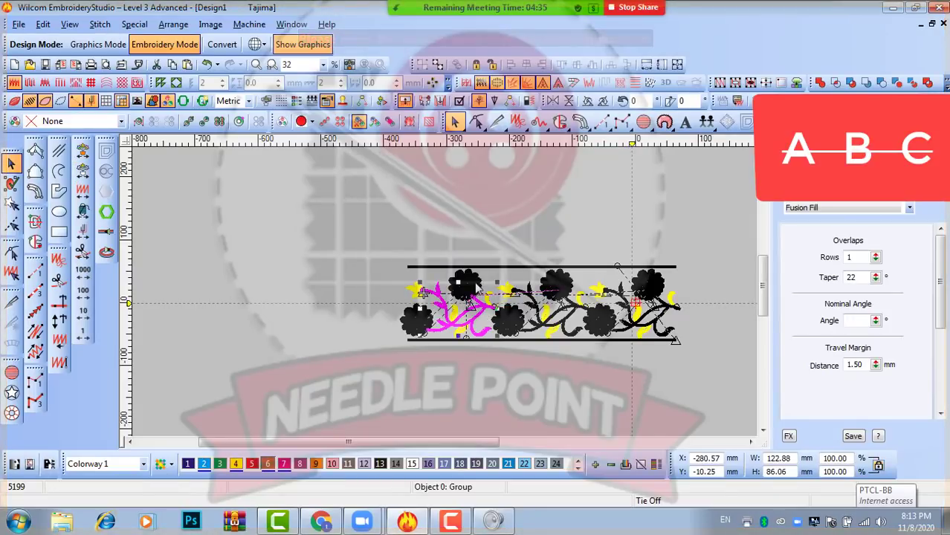
click(530, 294)
key(Escape)
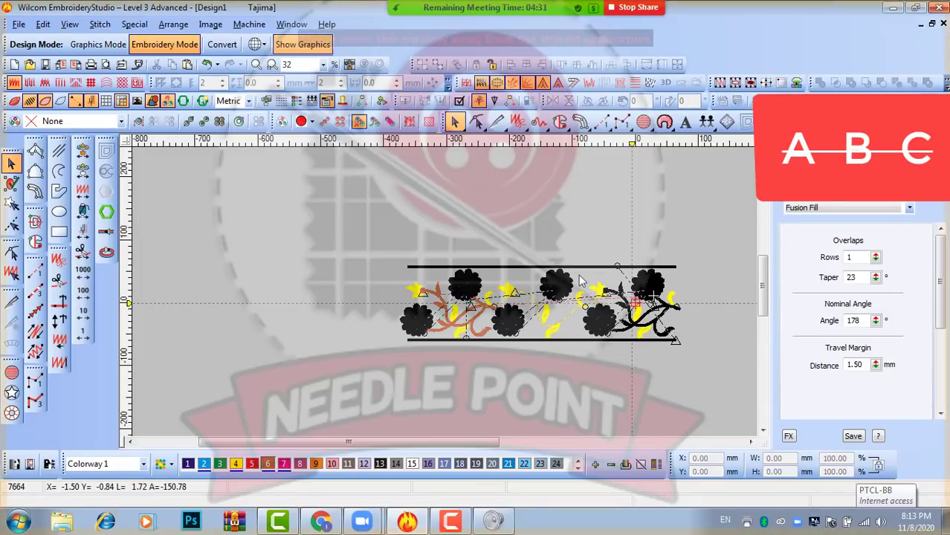
key(Tab)
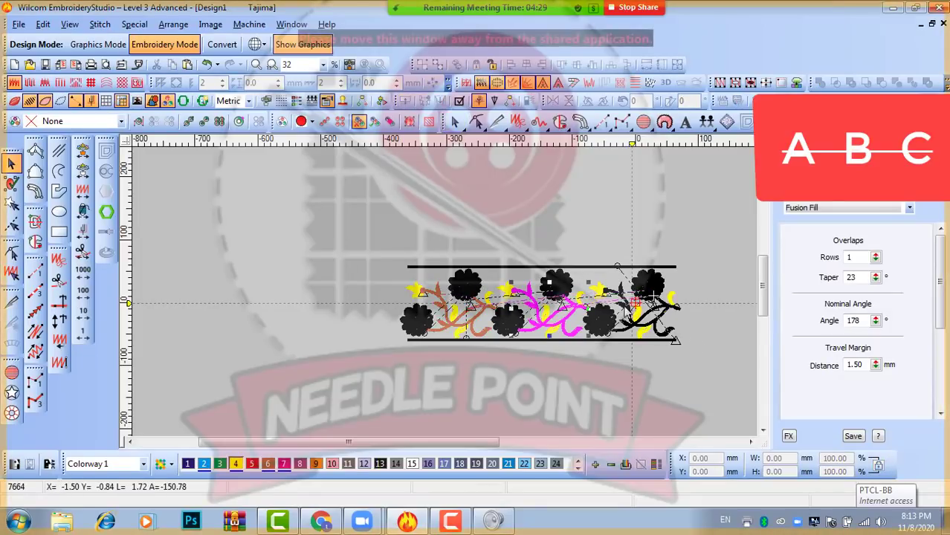
click(624, 292)
key(Escape)
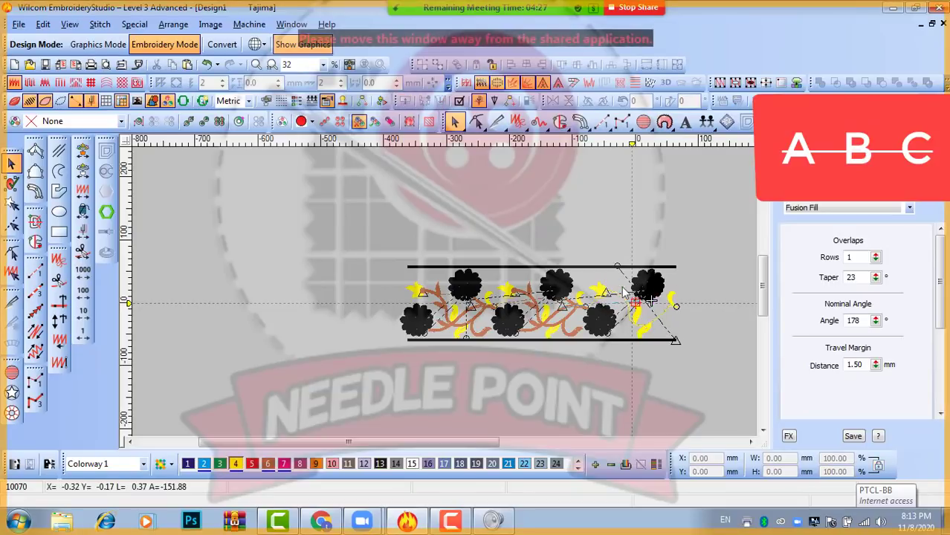
key(Tab)
key(Escape)
- Travel to the end of the right motif's blue petals and resequence the middle and left motifs' blue flowers directly after them
scroll(633, 317, up, 2)
scroll(442, 287, down, 1)
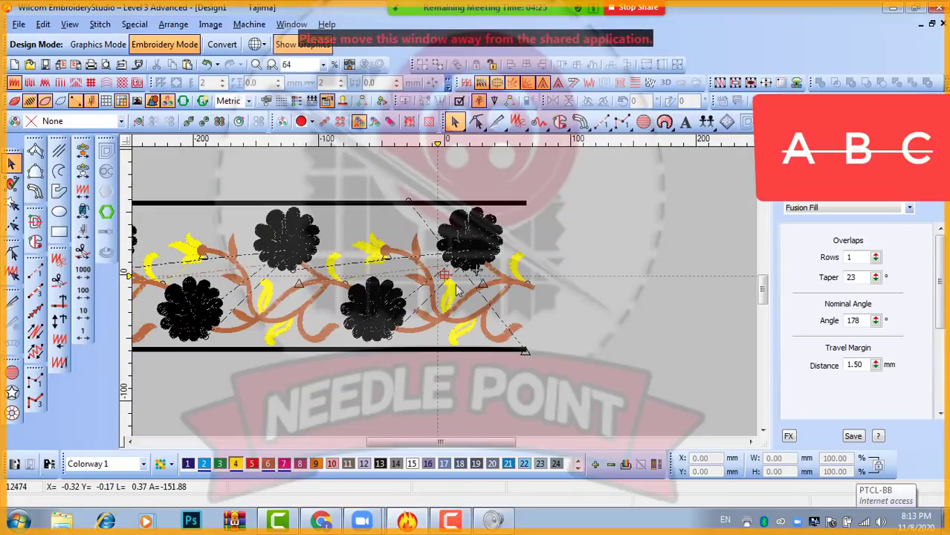
click(81, 214)
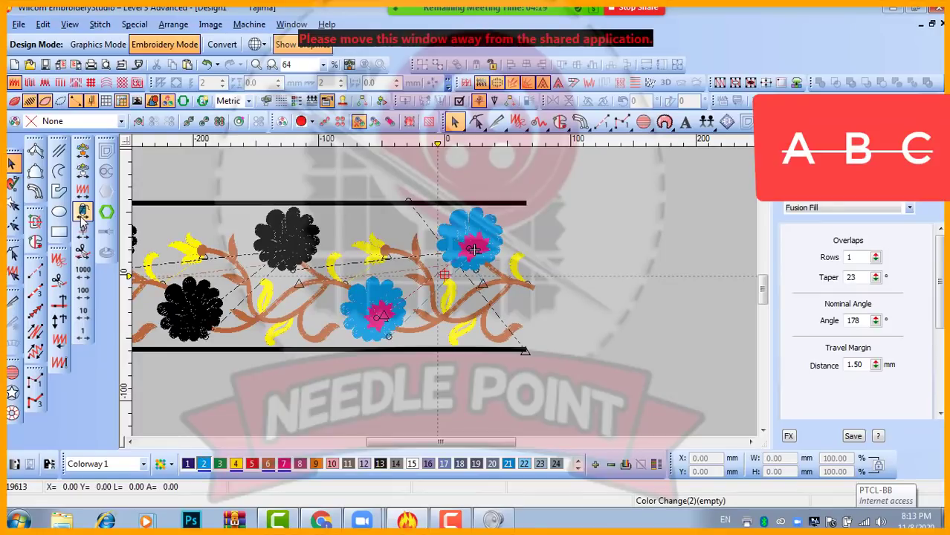
click(81, 217)
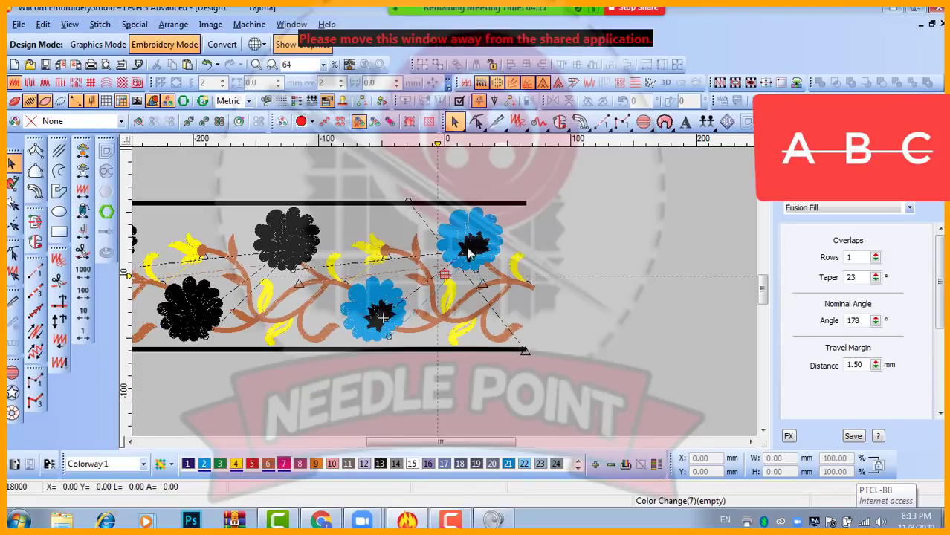
scroll(427, 317, down, 1)
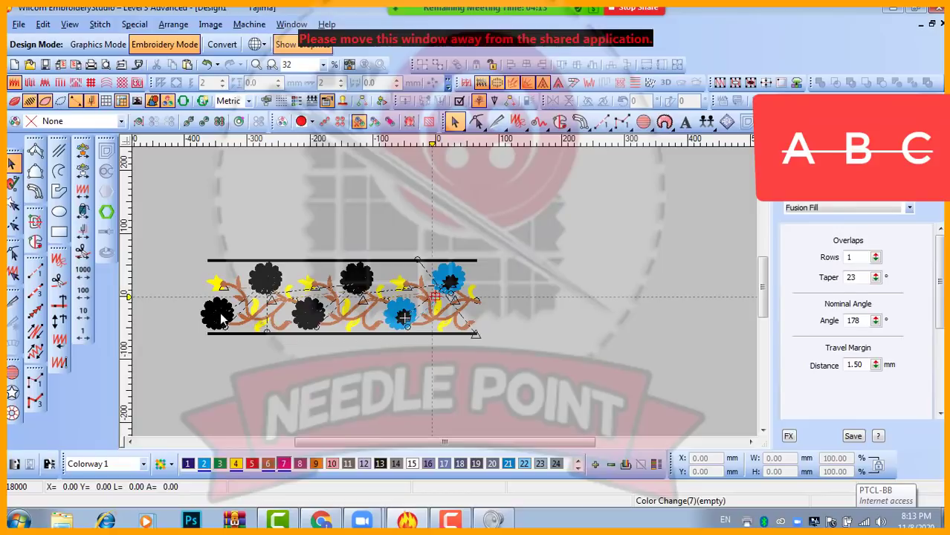
click(369, 279)
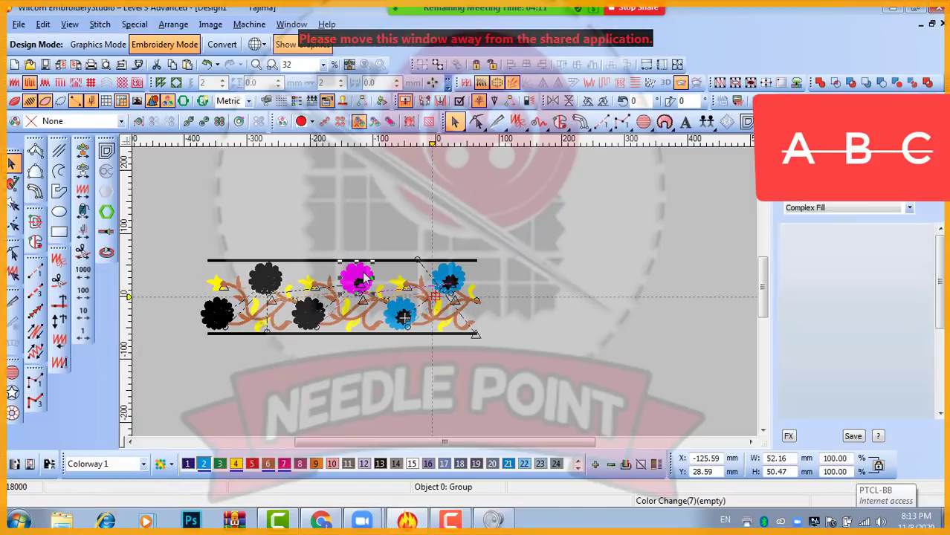
click(304, 328)
click(279, 295)
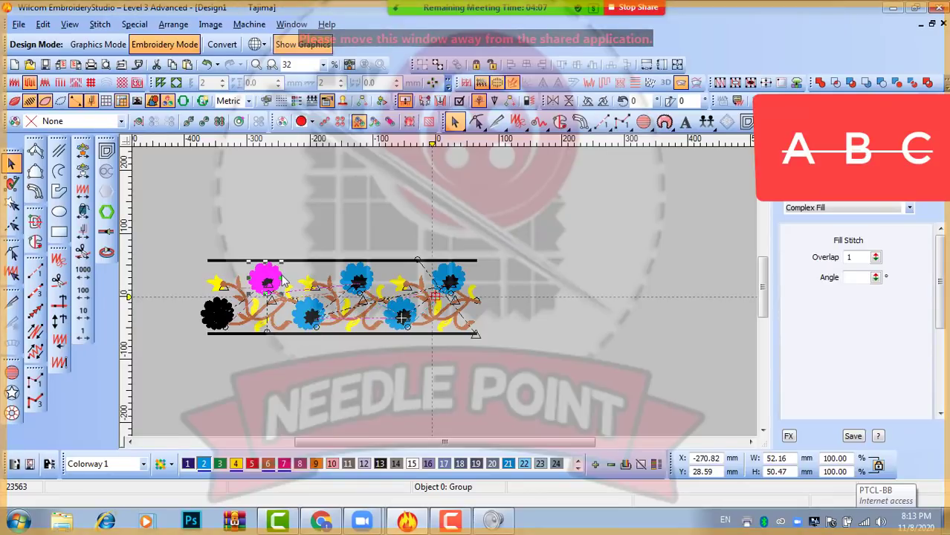
click(225, 321)
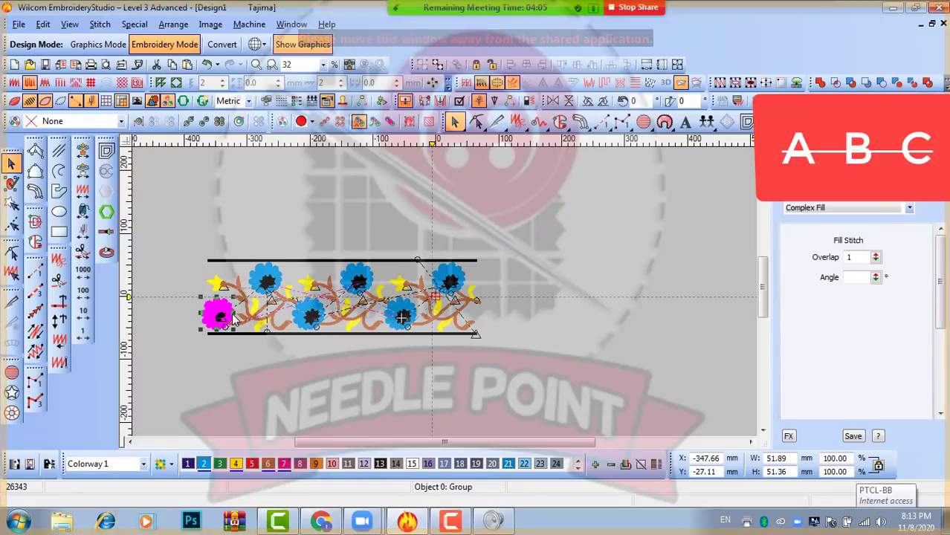
key(g)
click(240, 391)
key(z)
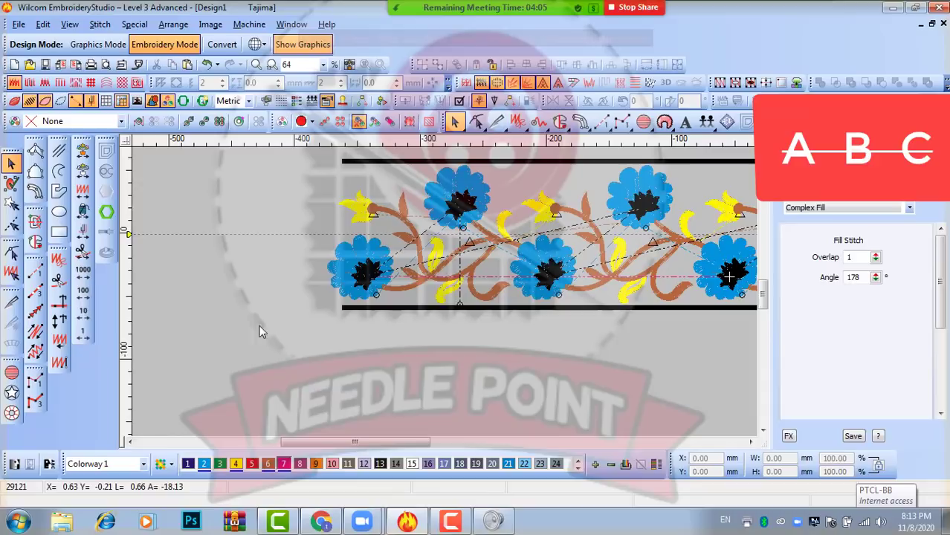
- Resequence the pink flower centres directly after the blue petals, working flower by flower from the left motif to the right motif
click(369, 277)
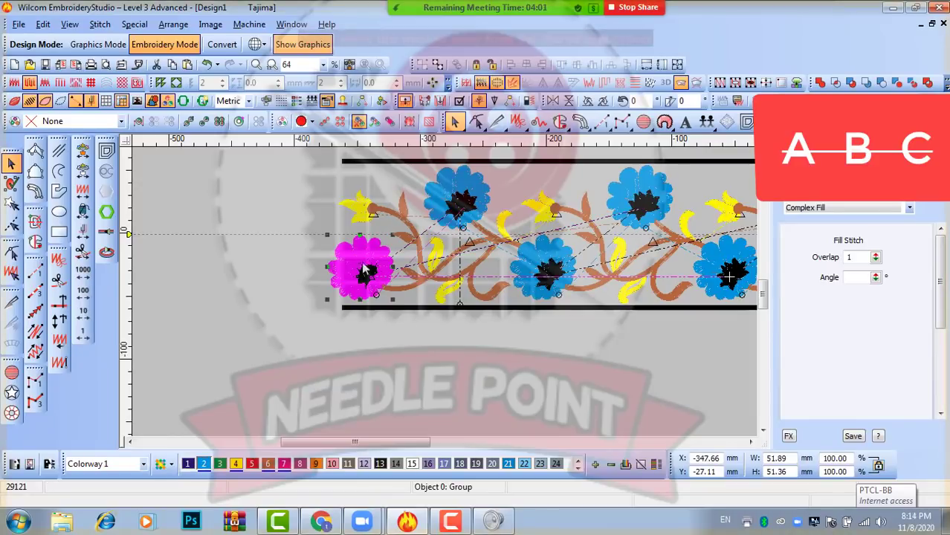
click(369, 277)
key(g)
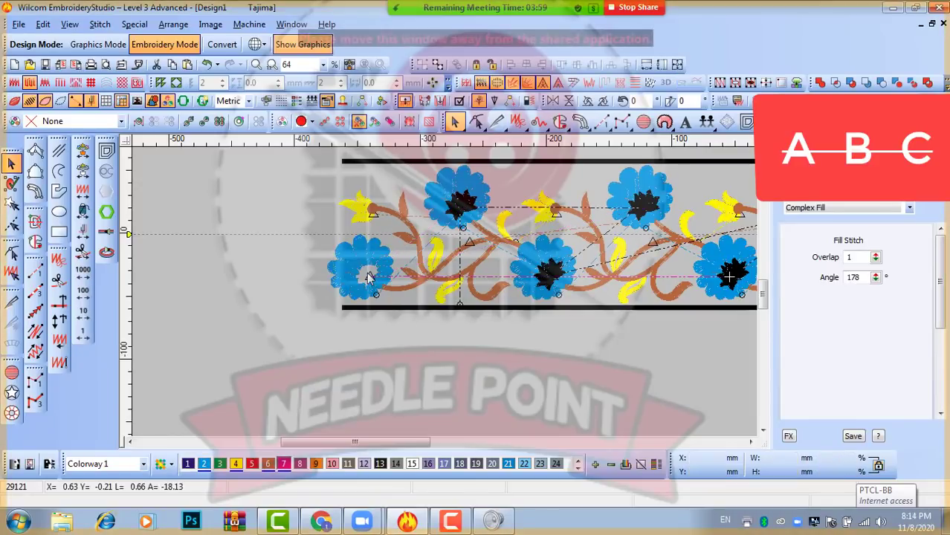
click(467, 206)
key(g)
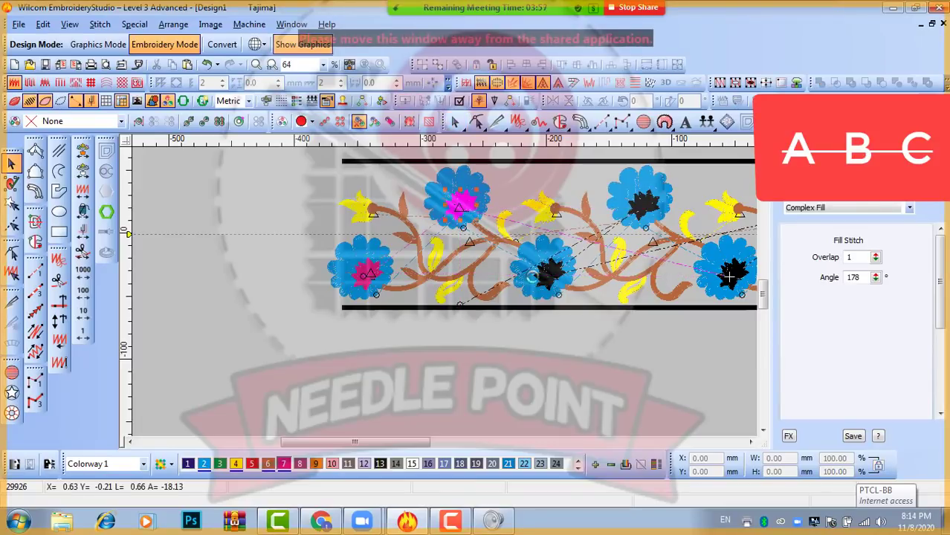
click(547, 278)
key(g)
click(639, 202)
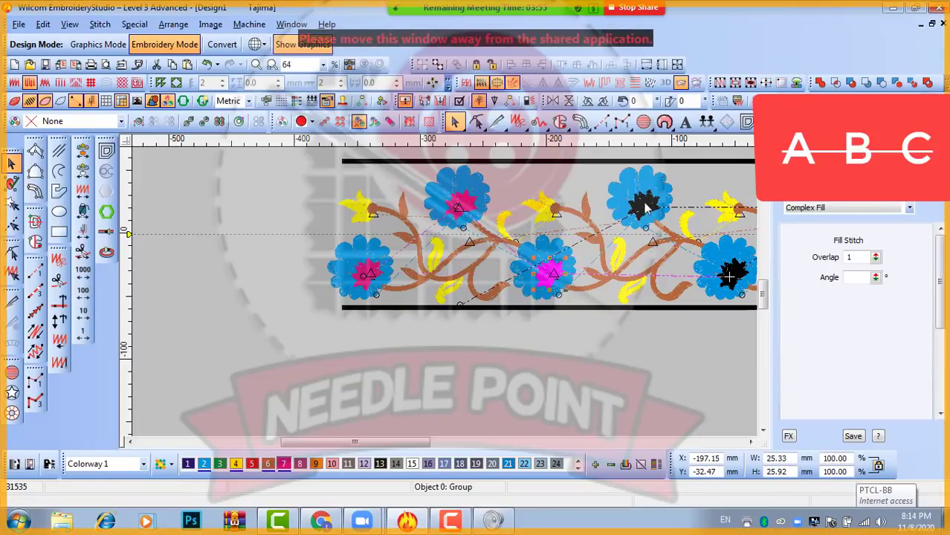
key(g)
click(730, 276)
scroll(727, 258, down, 1)
scroll(446, 295, up, 2)
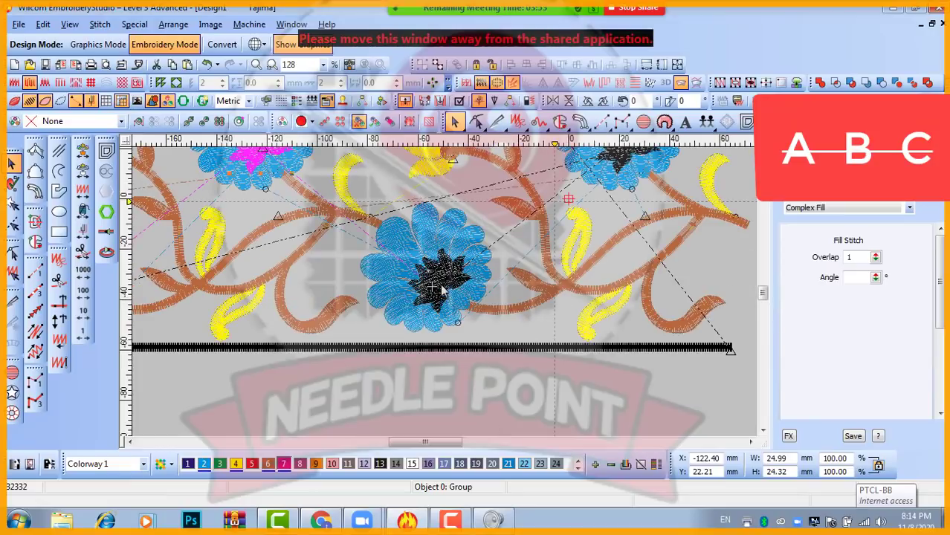
click(444, 282)
key(g)
scroll(572, 221, down, 1)
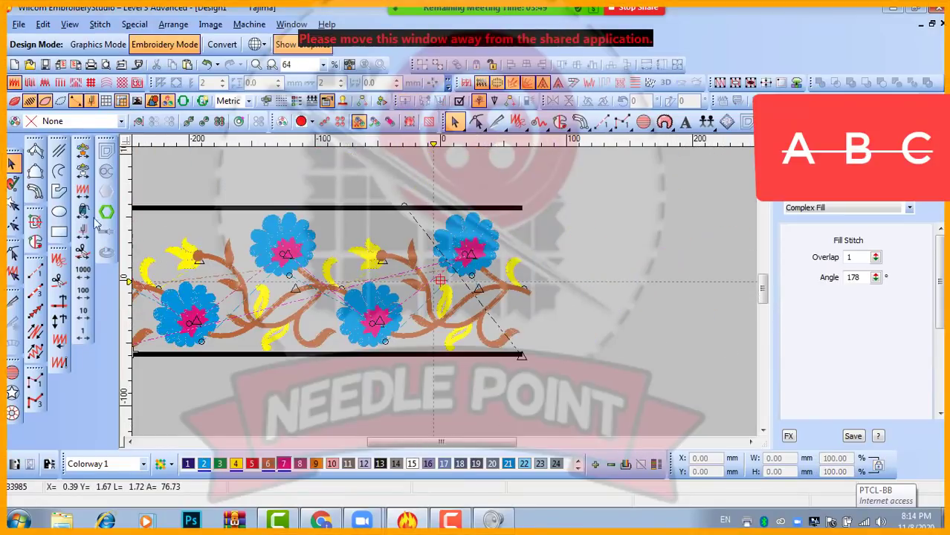
- Travel by colour to the end of the design to check the resequenced motifs and the edge lines
click(83, 211)
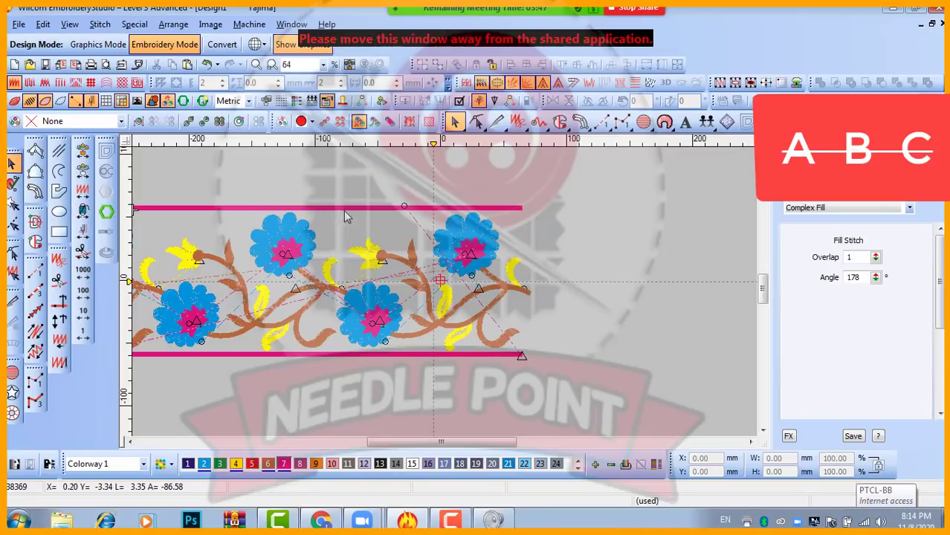
scroll(514, 292, down, 1)
scroll(328, 285, up, 1)
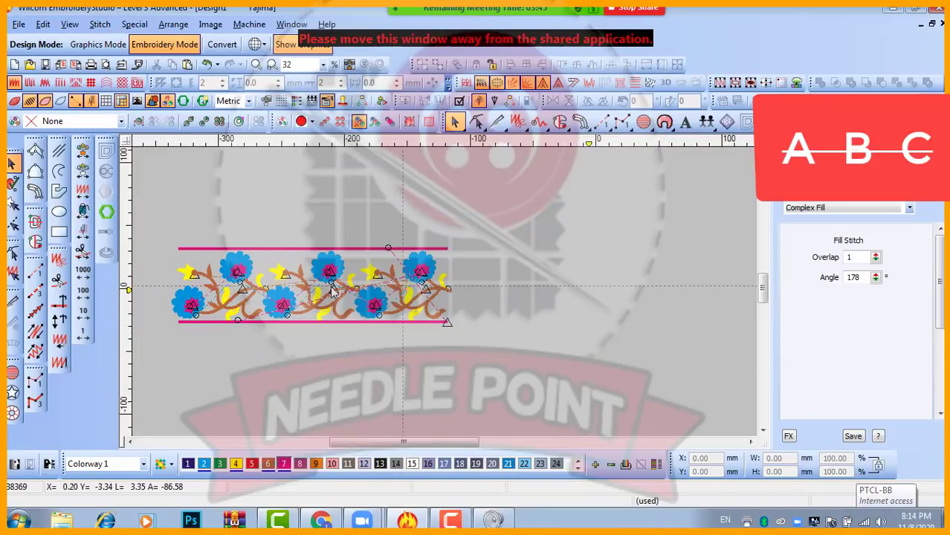
- Travel to the start of the design and forward to the tie-off ending the right motif's yellow stitching
click(84, 151)
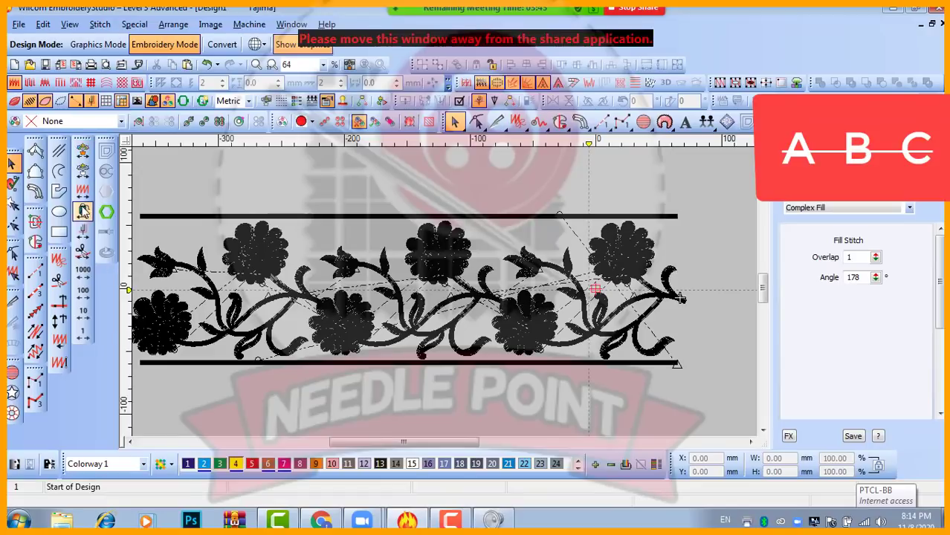
click(82, 199)
click(83, 233)
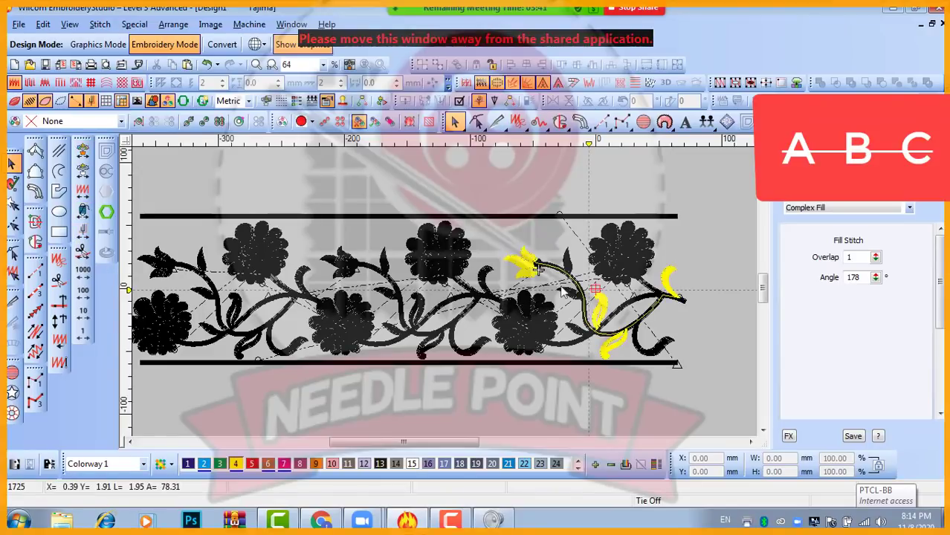
scroll(560, 293, up, 2)
scroll(358, 220, down, 1)
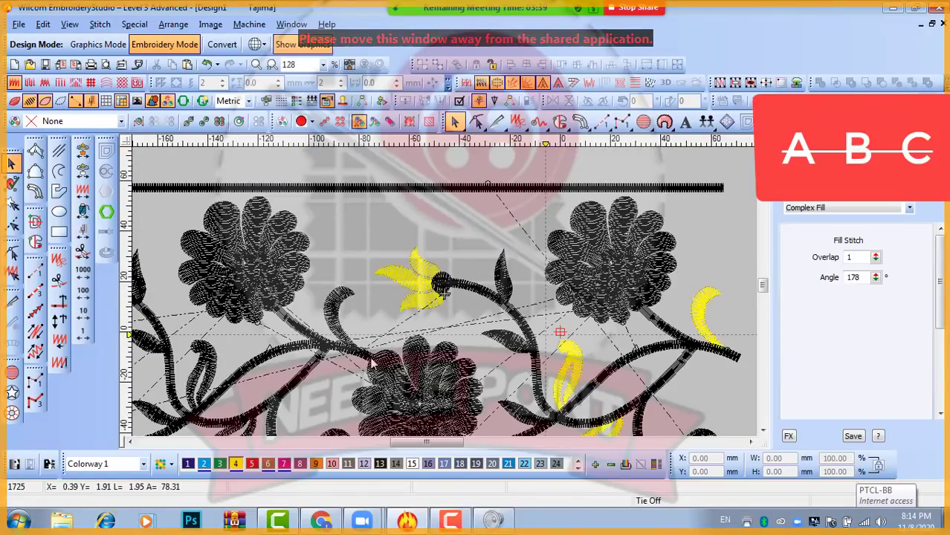
scroll(431, 293, up, 2)
scroll(408, 264, down, 2)
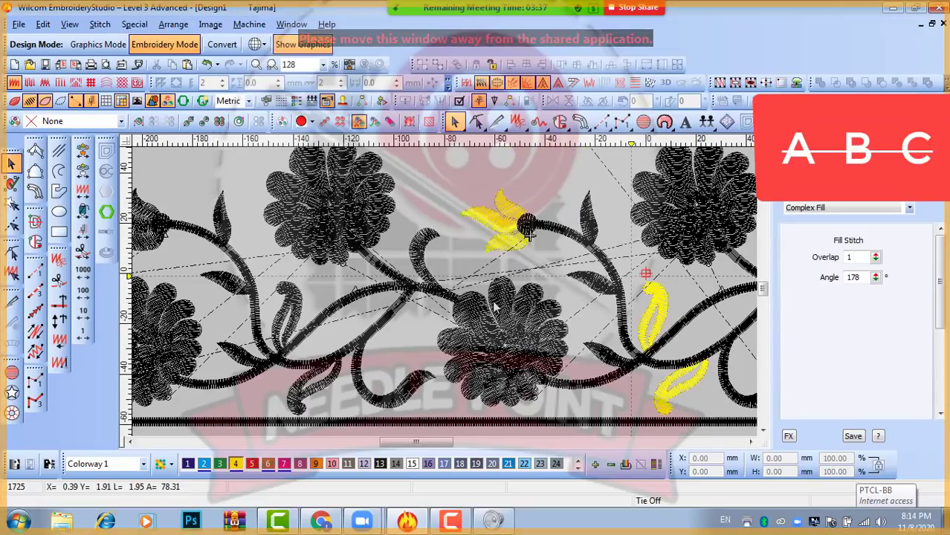
scroll(548, 238, up, 3)
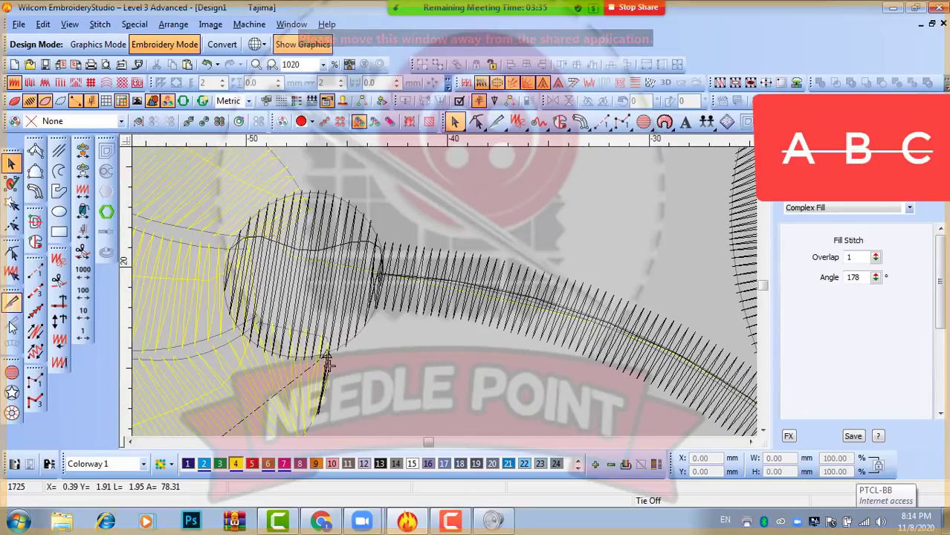
- Digitize a 4.00 mm run-stitch connector from the right motif's yellow flower, beneath its stem and the lower flower, to the middle motif's yellow leaf
click(34, 275)
click(381, 275)
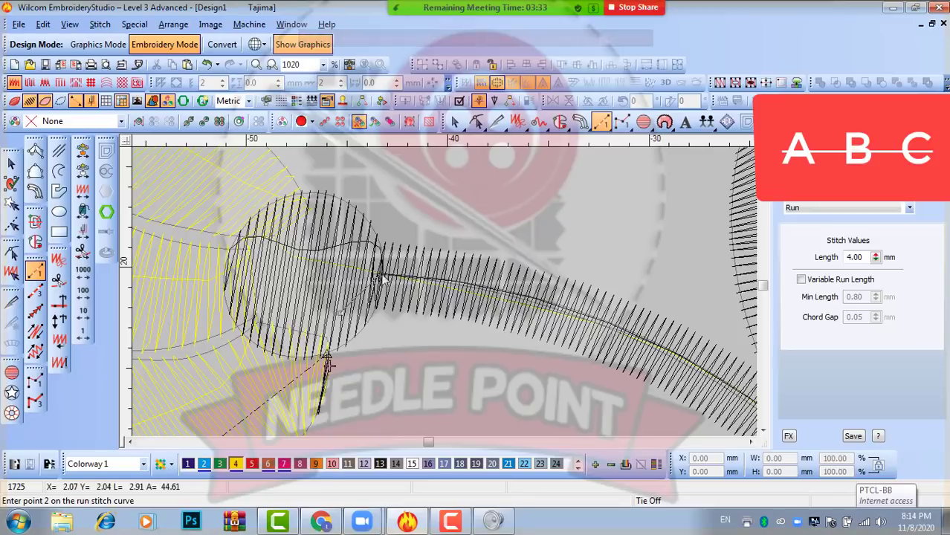
scroll(381, 275, down, 2)
click(327, 247)
scroll(420, 289, down, 1)
scroll(374, 263, up, 2)
click(446, 307)
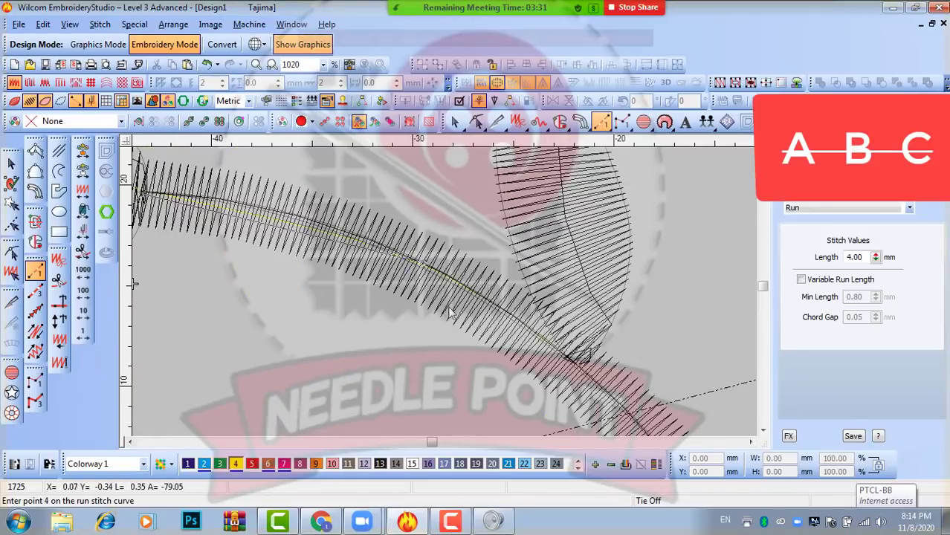
scroll(447, 312, down, 2)
scroll(450, 338, up, 1)
click(453, 230)
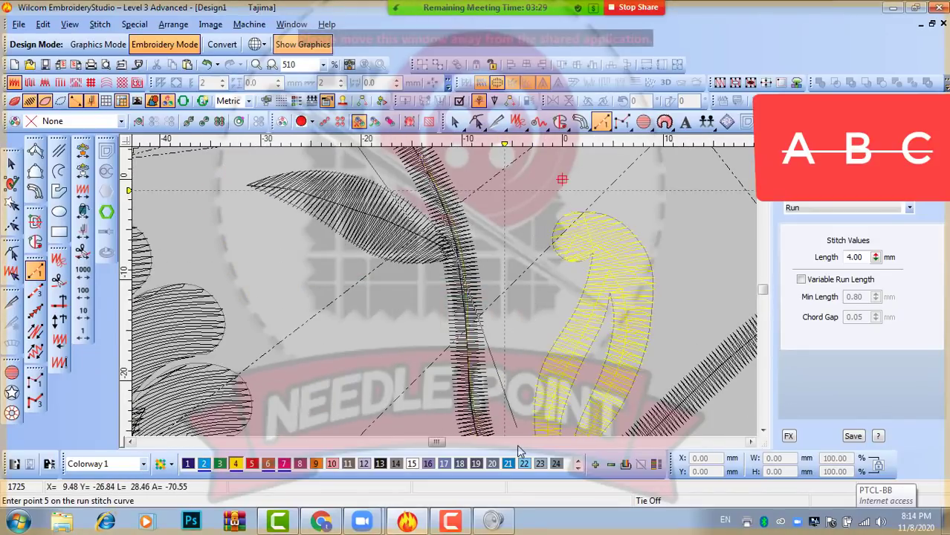
click(472, 421)
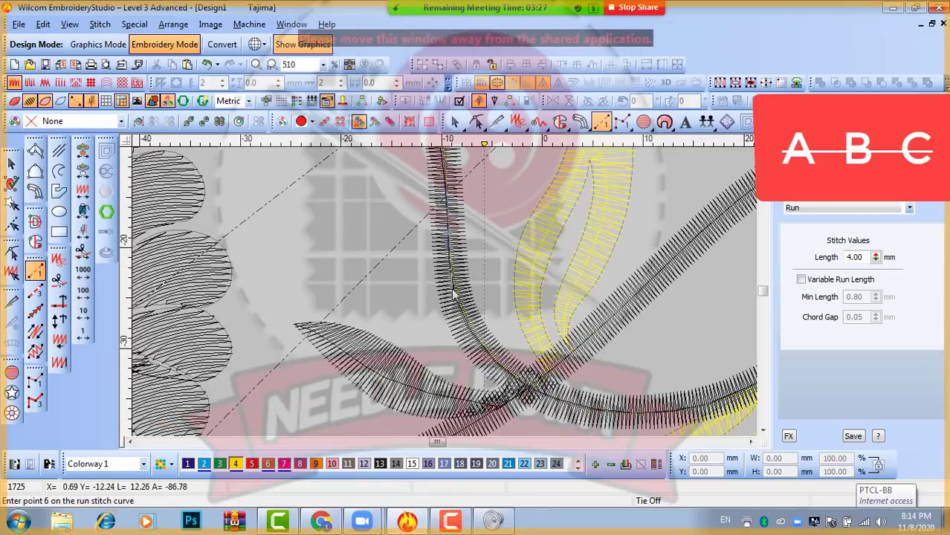
click(481, 351)
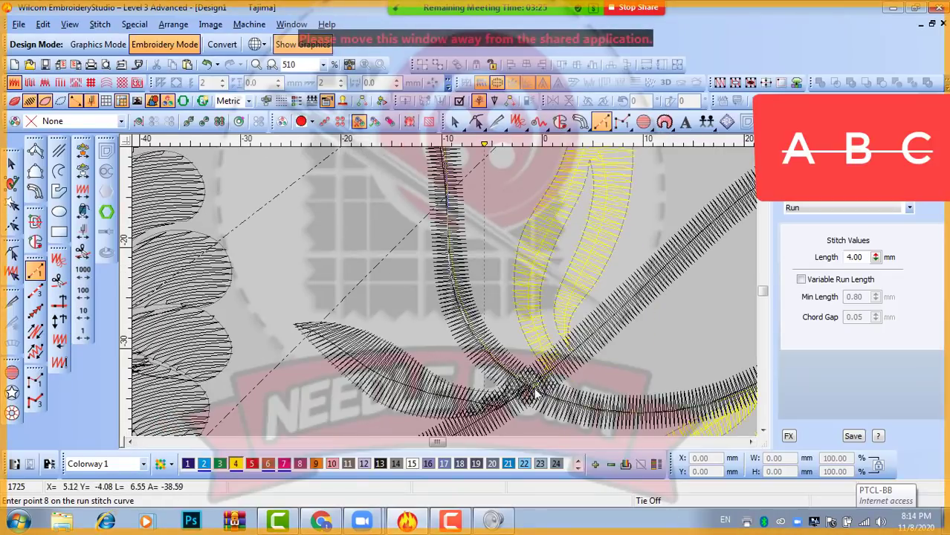
click(526, 392)
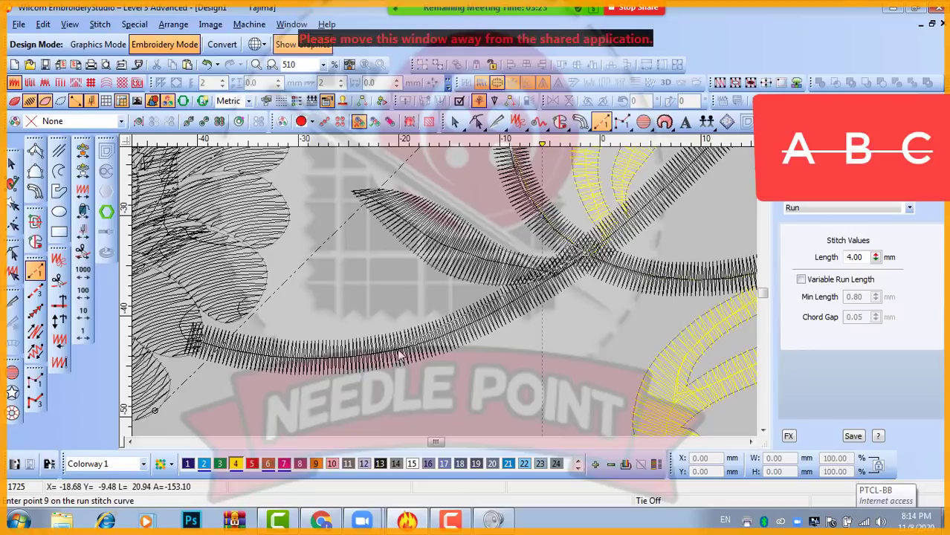
click(425, 356)
click(496, 303)
scroll(401, 229, down, 1)
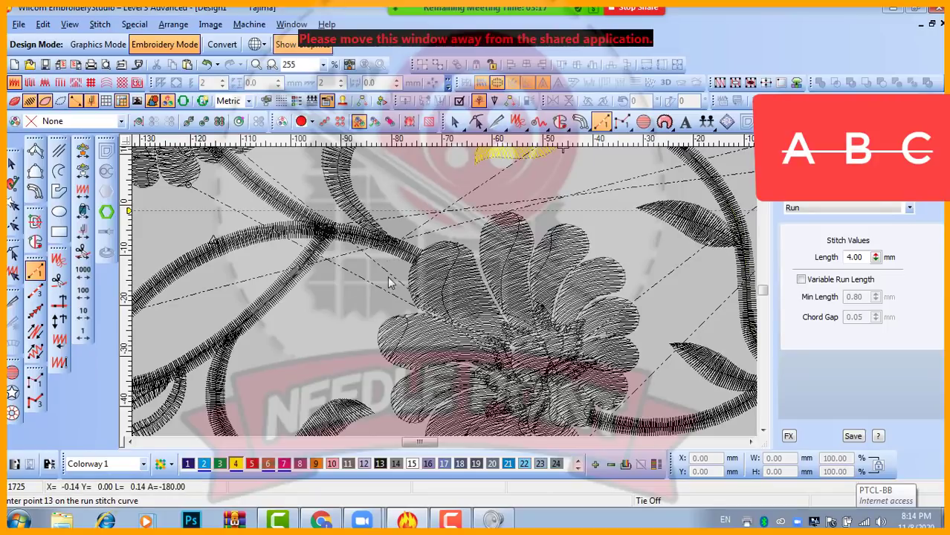
key(Return)
- Travel through the stitching sequence to the tie-off that ends the middle motif's yellow stitching
scroll(440, 316, down, 2)
click(83, 232)
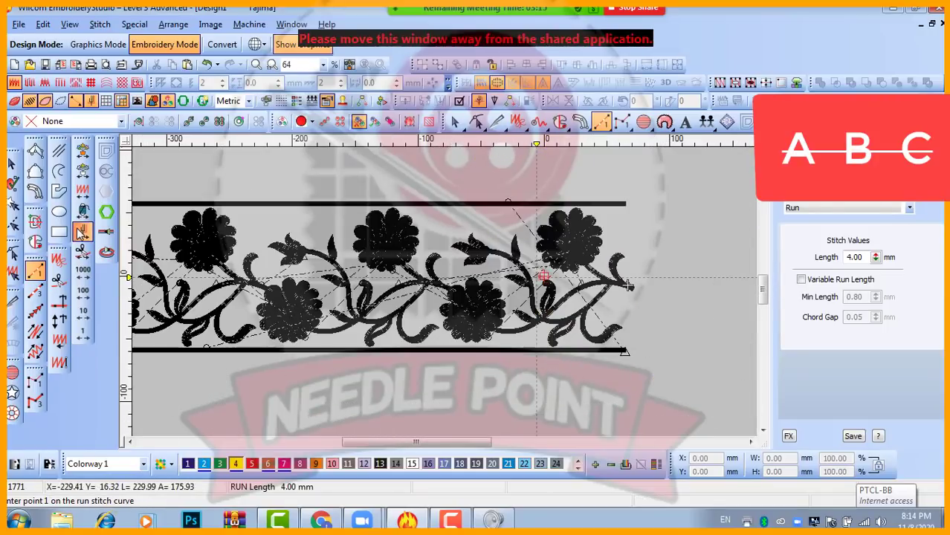
click(80, 234)
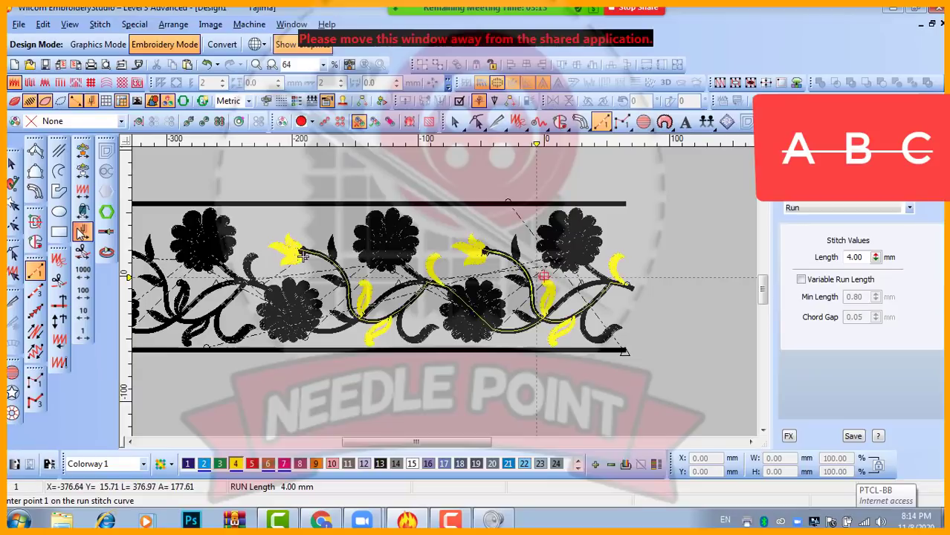
click(82, 232)
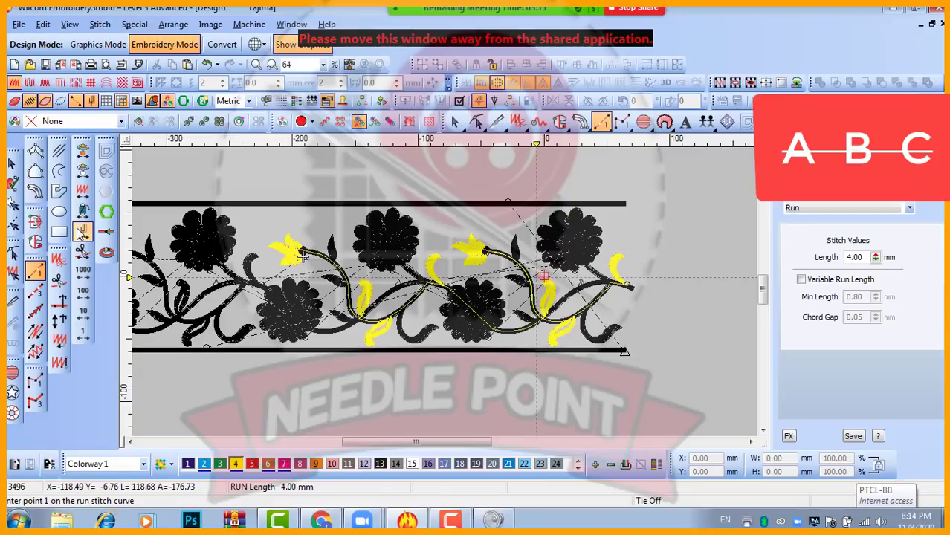
scroll(295, 256, up, 5)
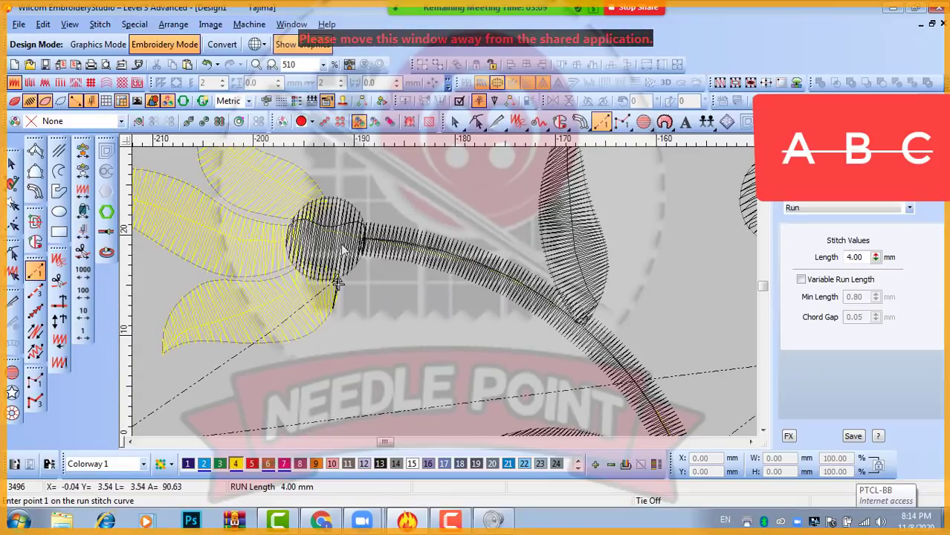
- Digitize a 4.00 mm run-stitch connector from the middle motif's yellow flower, beneath its stem and the lower flower, to the left motif's yellow leaf
click(338, 282)
click(376, 240)
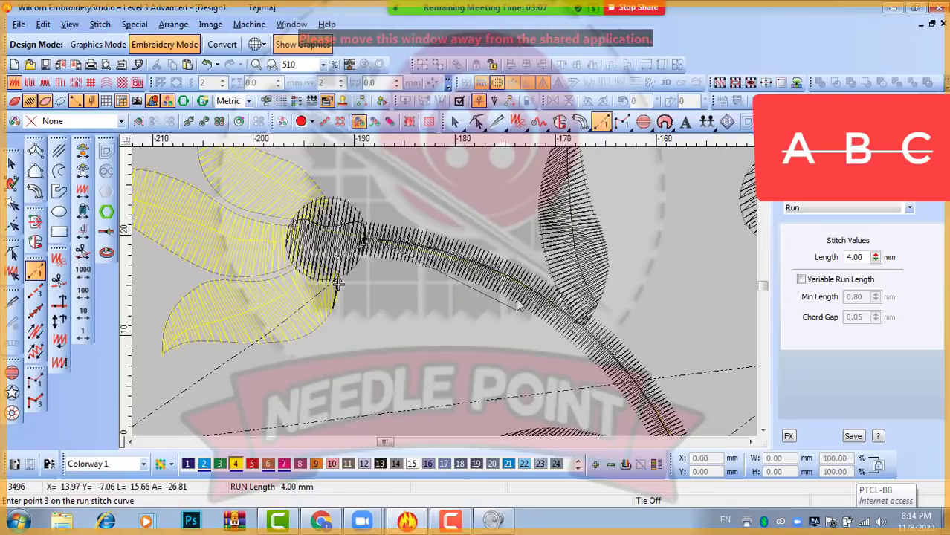
click(528, 289)
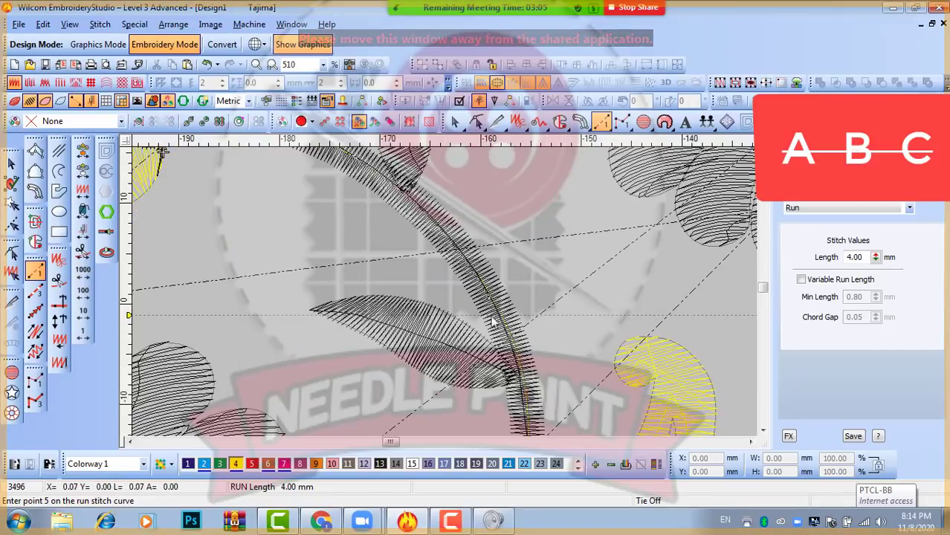
click(492, 318)
click(450, 233)
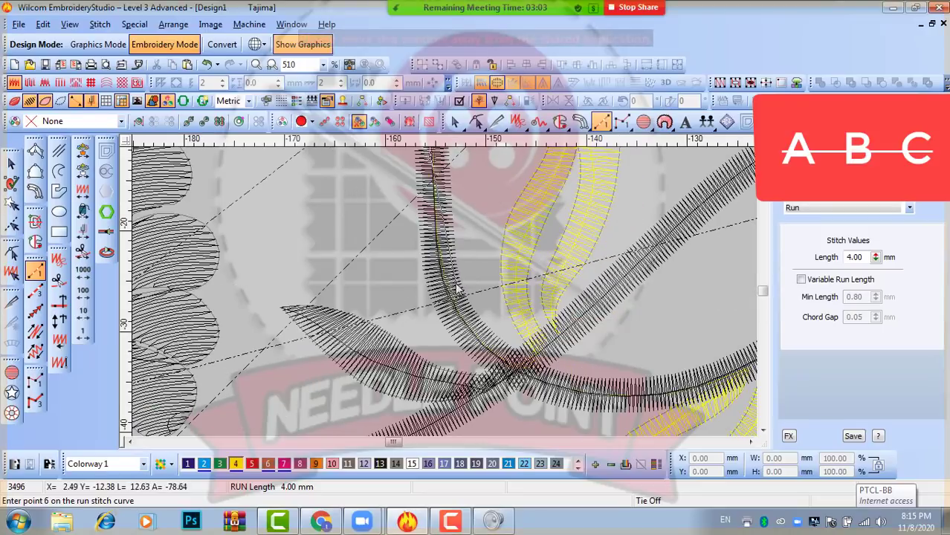
click(443, 280)
click(483, 338)
click(509, 373)
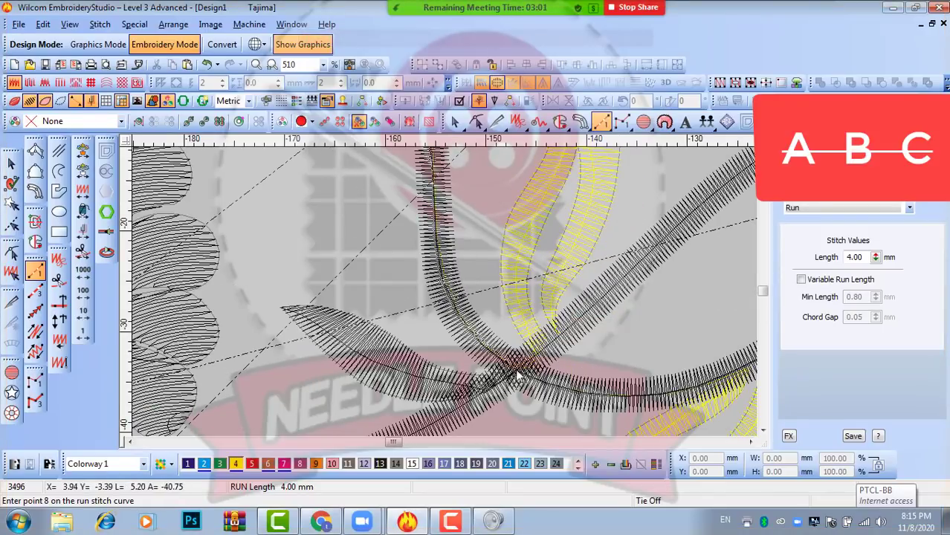
click(443, 311)
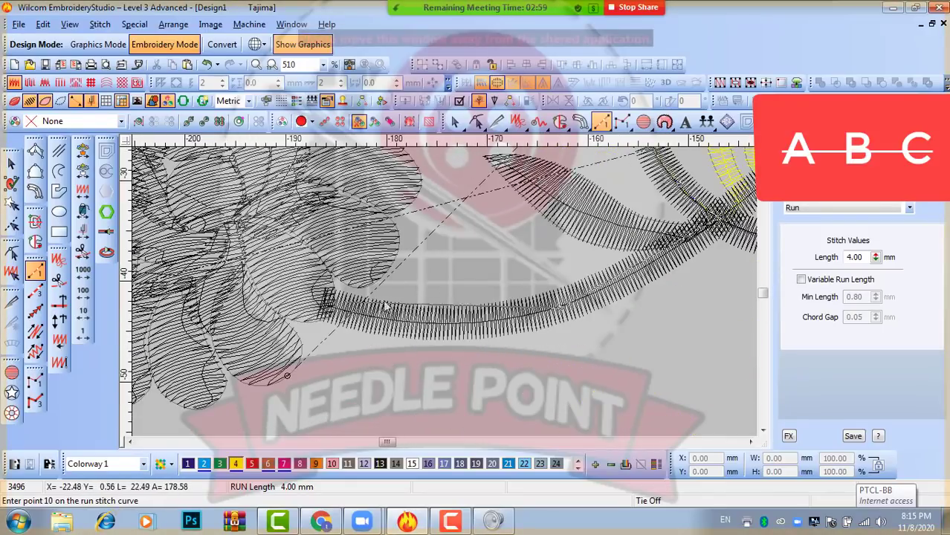
click(399, 321)
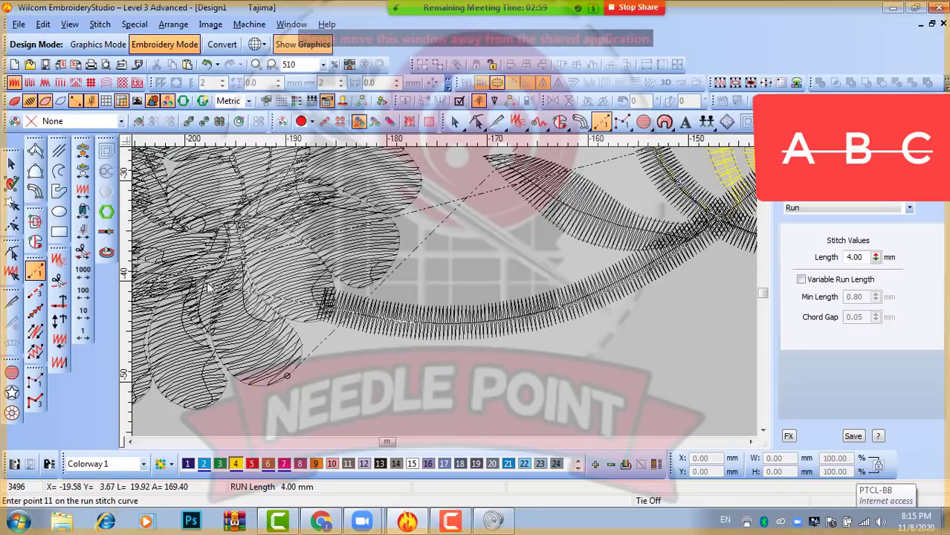
click(309, 304)
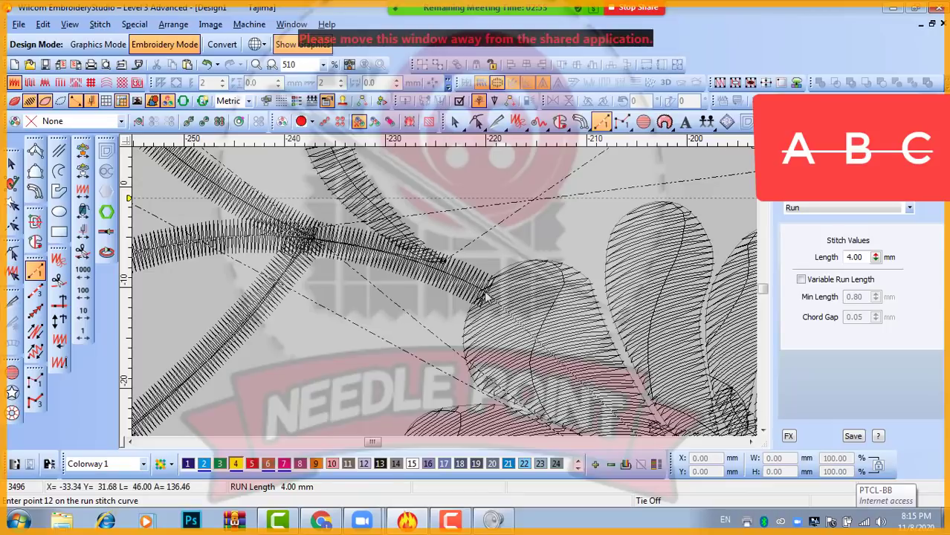
click(483, 294)
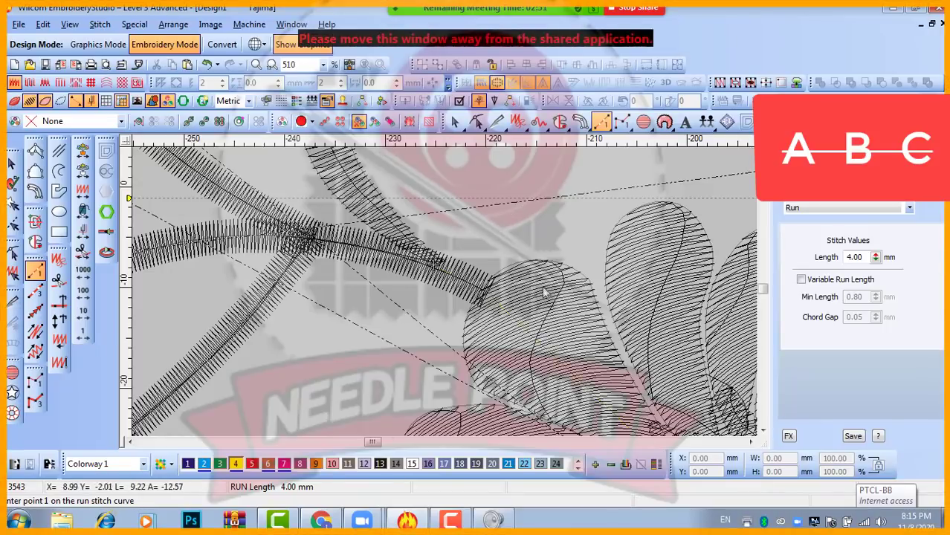
- Travel past the yellow stitching to the end of the left motif's brown stems and check where they finish
key(0)
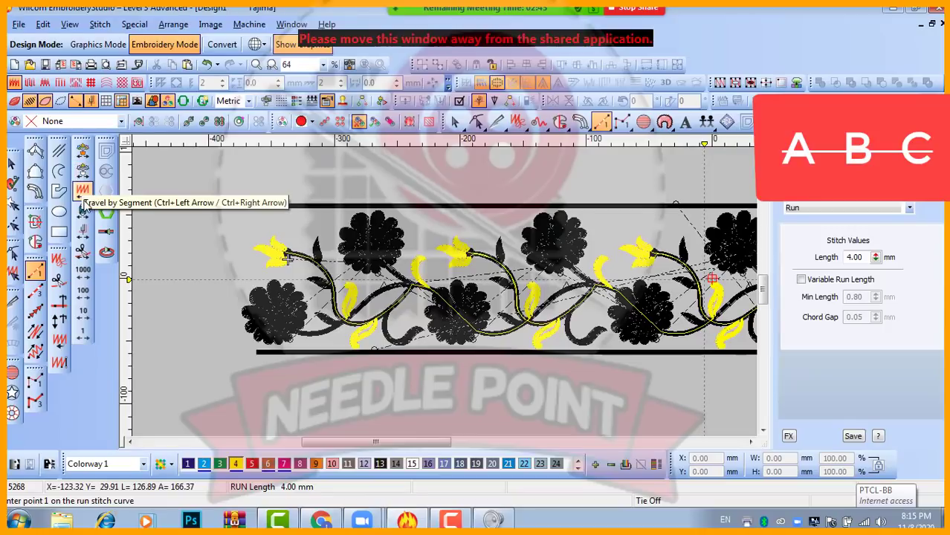
right_click(83, 192)
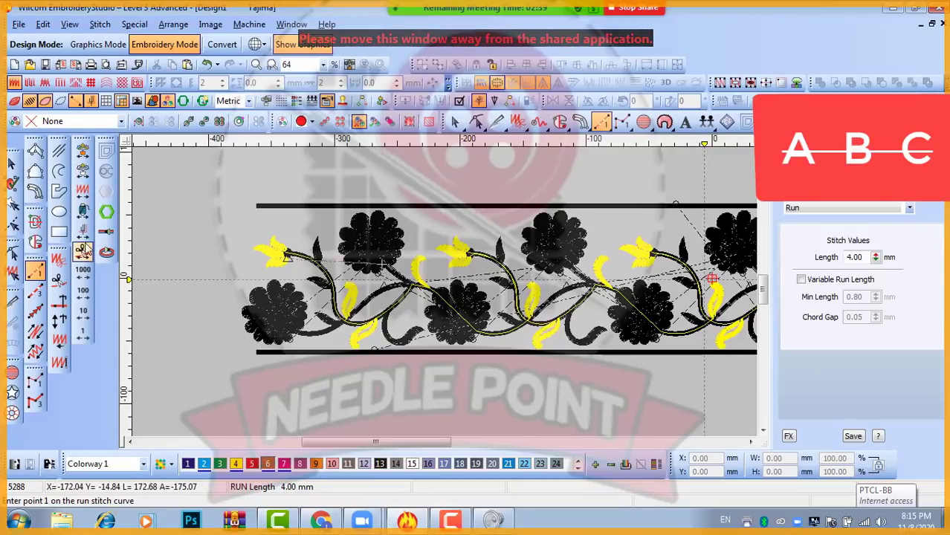
right_click(83, 232)
scroll(407, 293, up, 2)
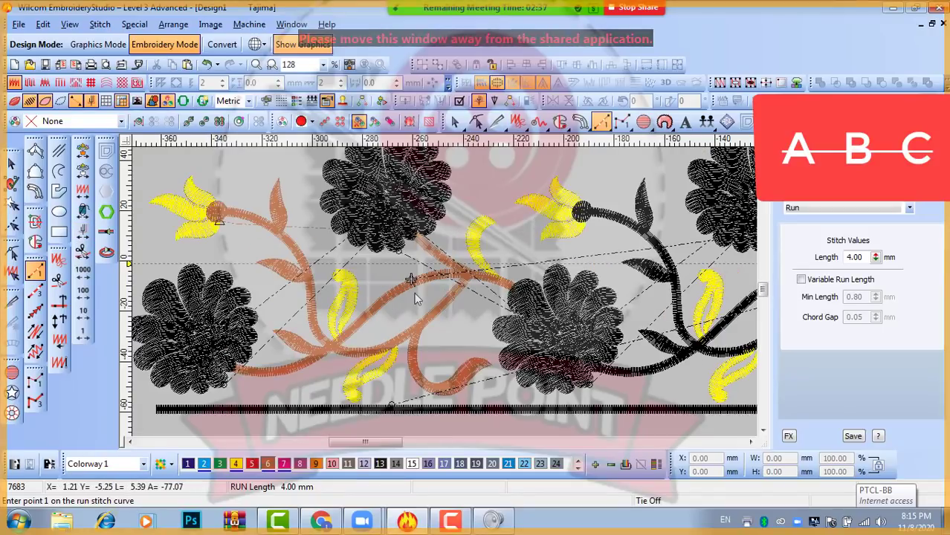
key(Escape)
scroll(228, 212, down, 2)
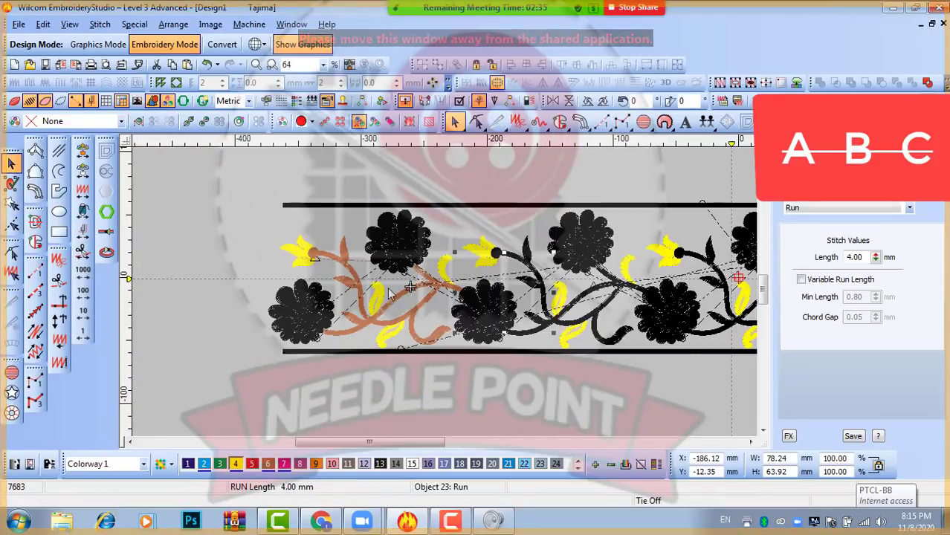
scroll(388, 288, up, 2)
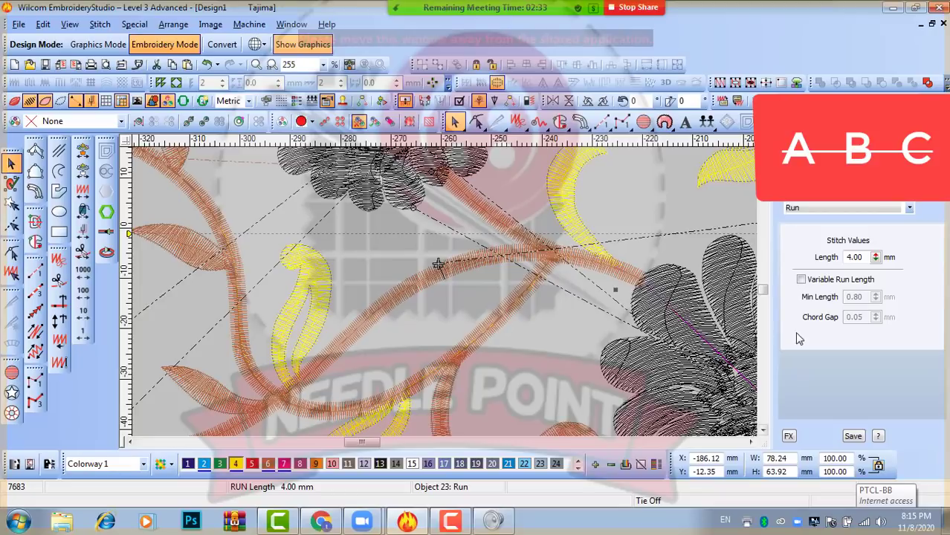
scroll(678, 296, down, 1)
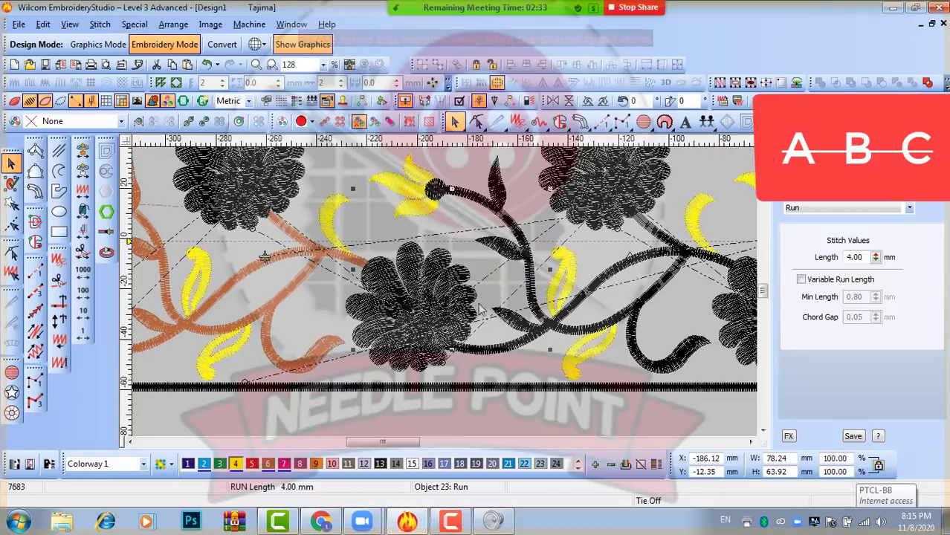
- Reshape the left motif's long curved stem so its exit point lies at the tip beside the middle motif's lower flower
click(83, 172)
click(296, 254)
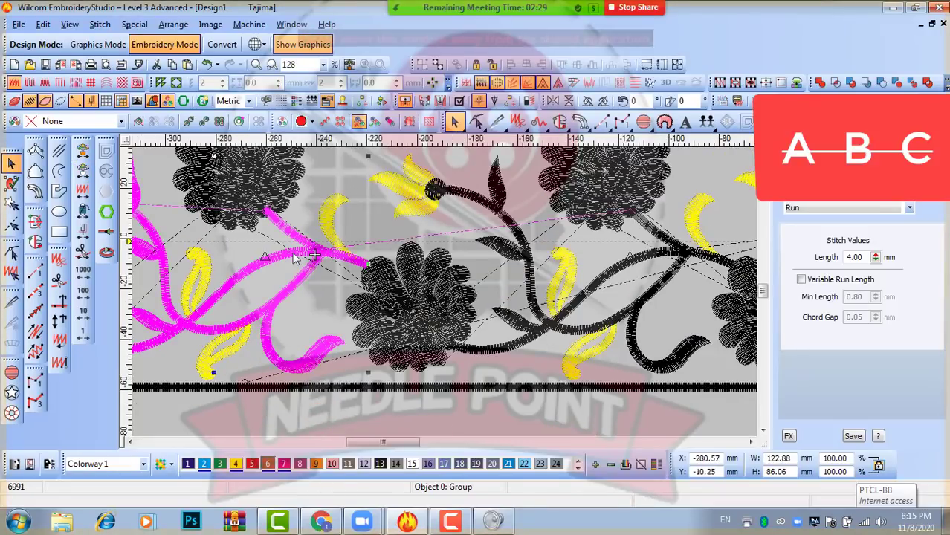
click(411, 232)
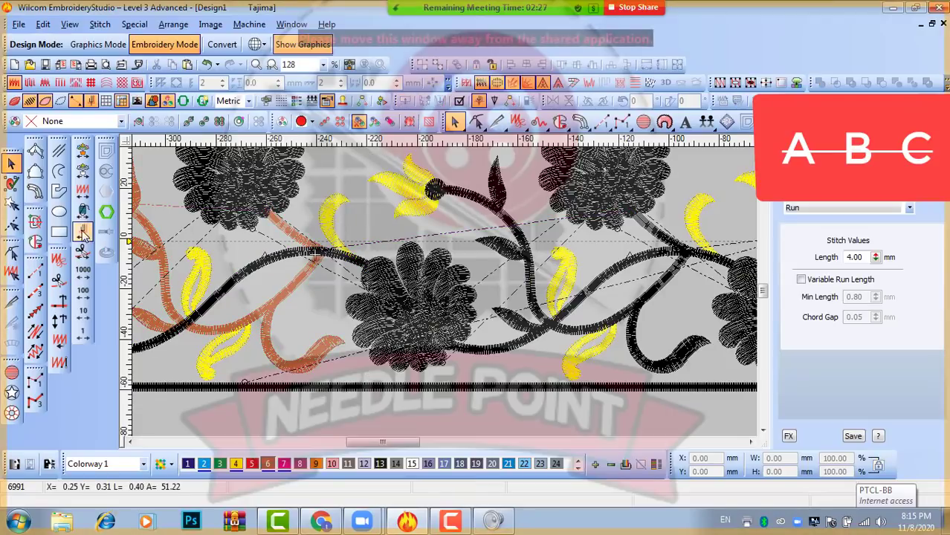
click(84, 234)
click(267, 260)
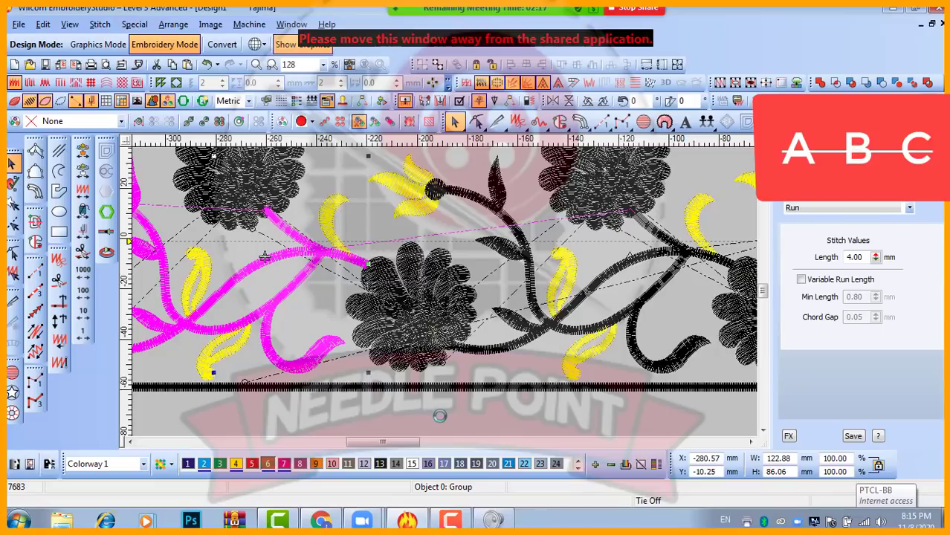
key(h)
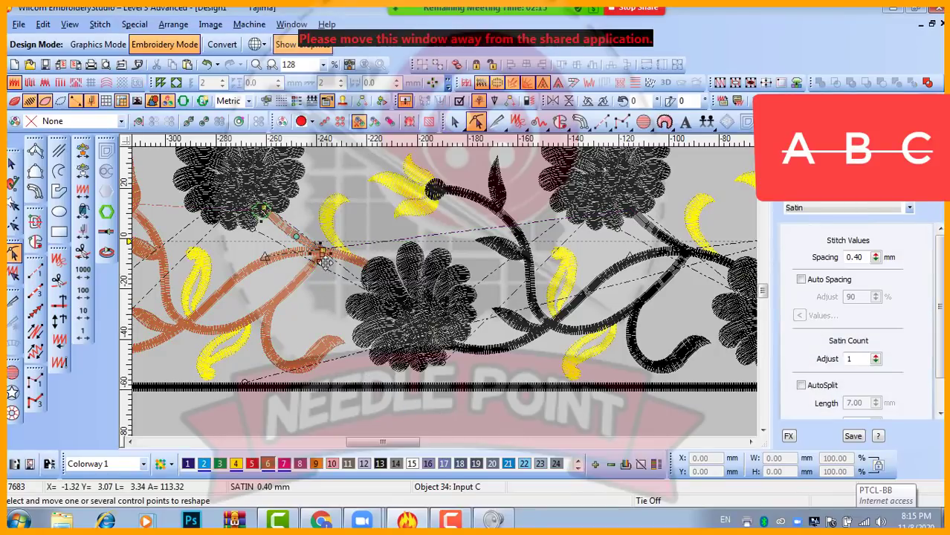
click(281, 258)
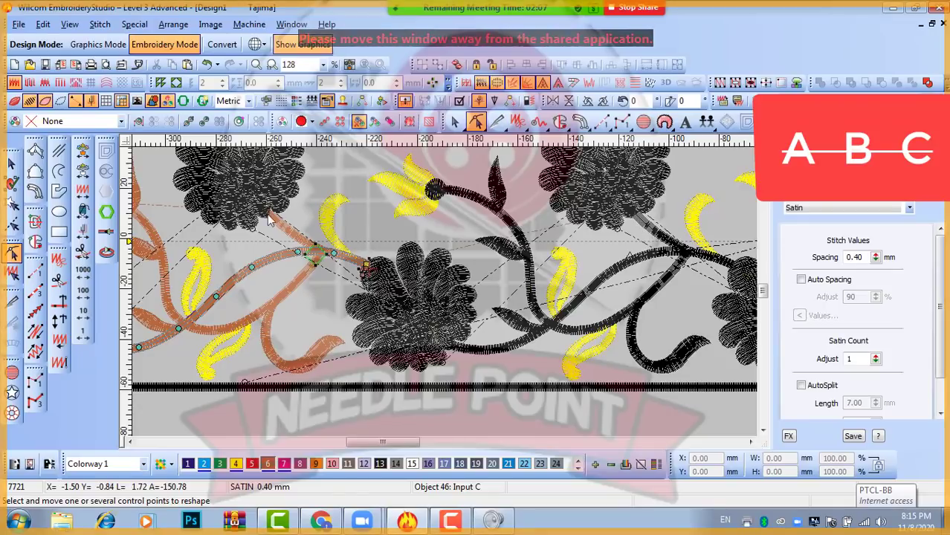
key(Escape)
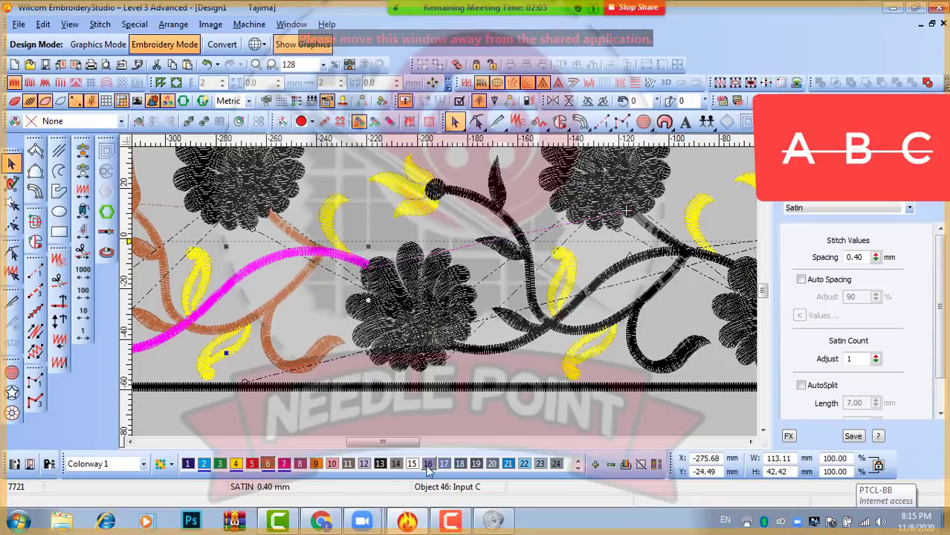
- Digitize a 4.00 mm run-stitch connector from the left motif's stem tip, beneath the lower flower and the middle motif's stems, towards its upper flower
click(460, 425)
click(35, 270)
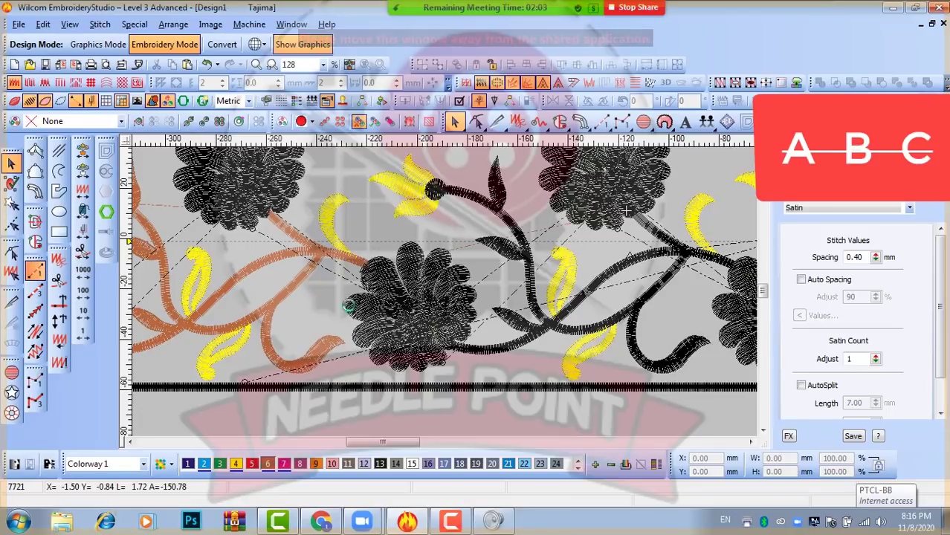
scroll(374, 269, up, 2)
click(362, 254)
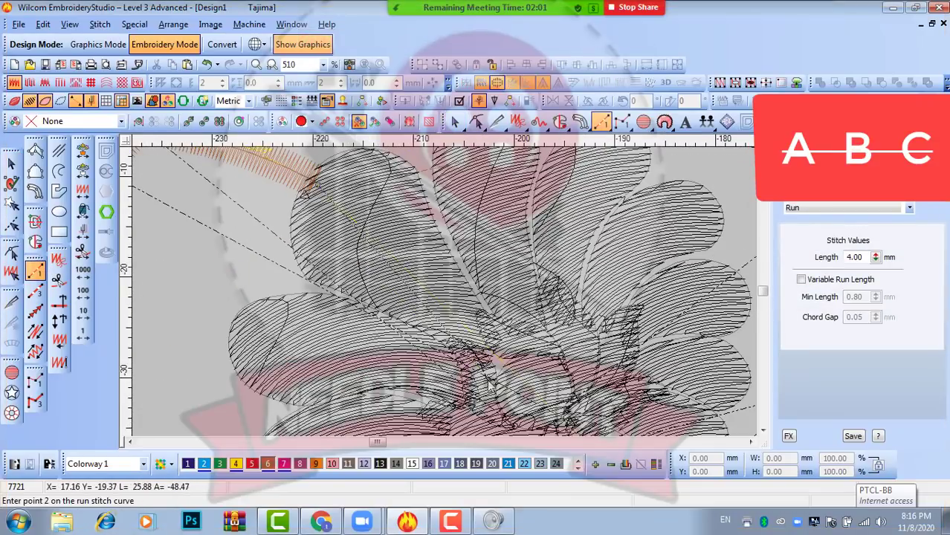
click(444, 315)
click(455, 319)
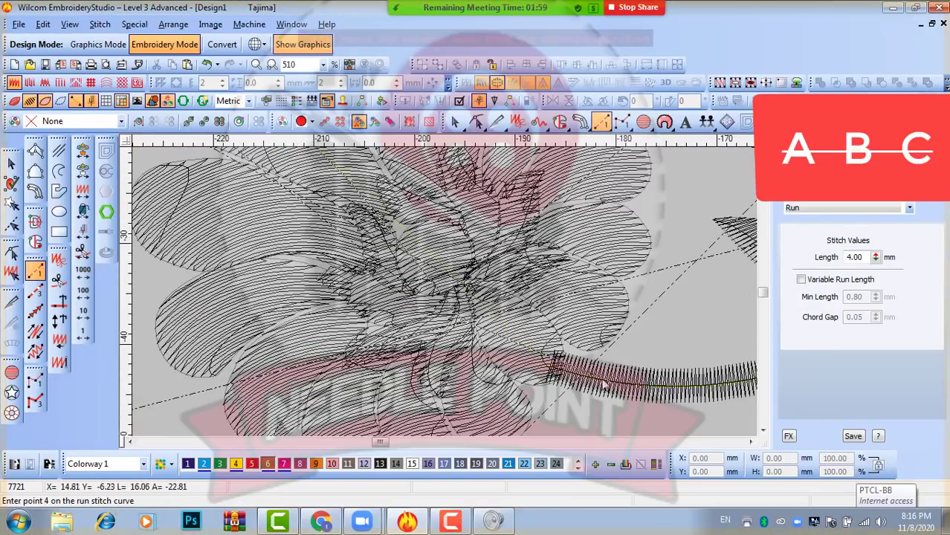
click(551, 360)
click(581, 344)
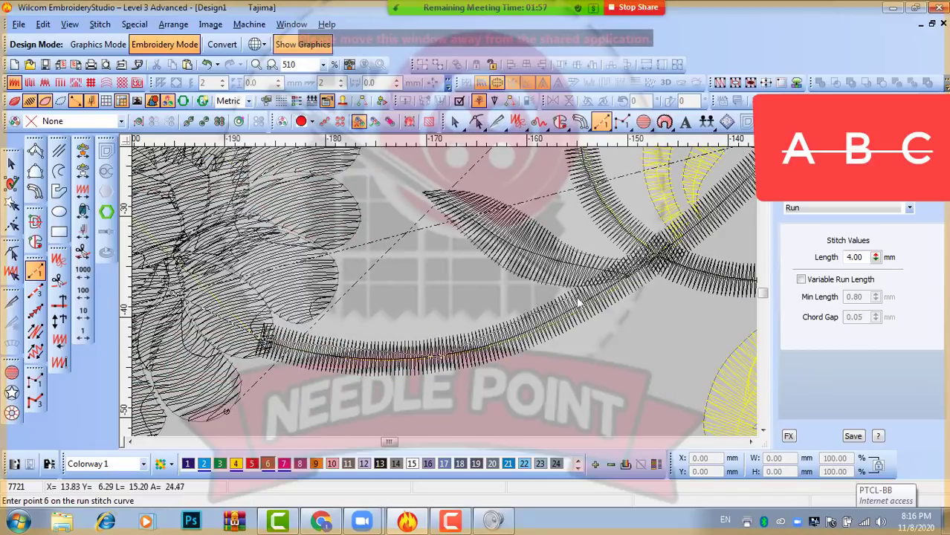
click(579, 305)
click(593, 234)
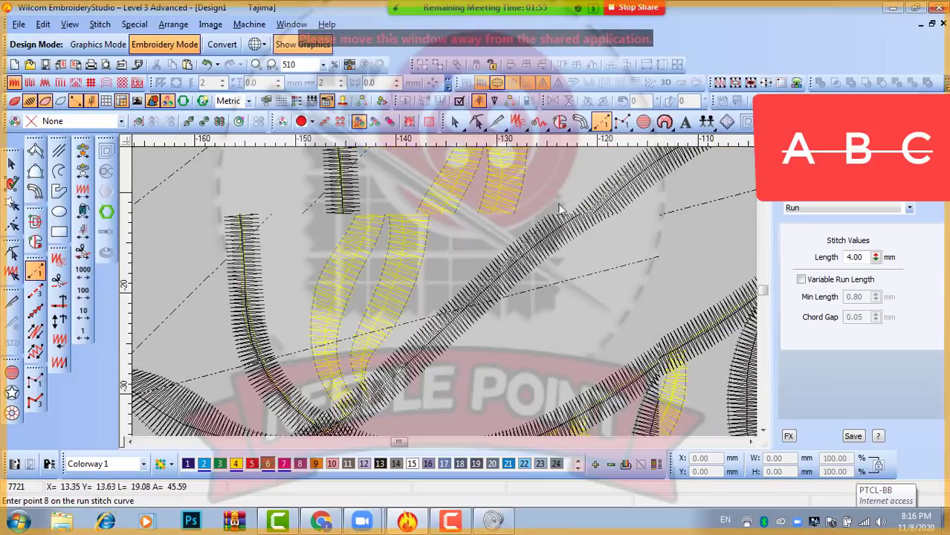
right_click(695, 161)
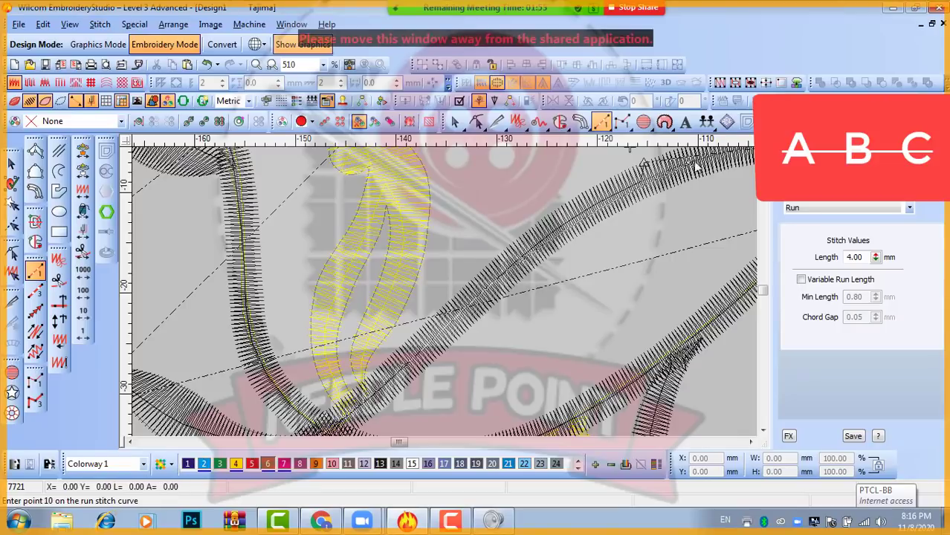
right_click(599, 259)
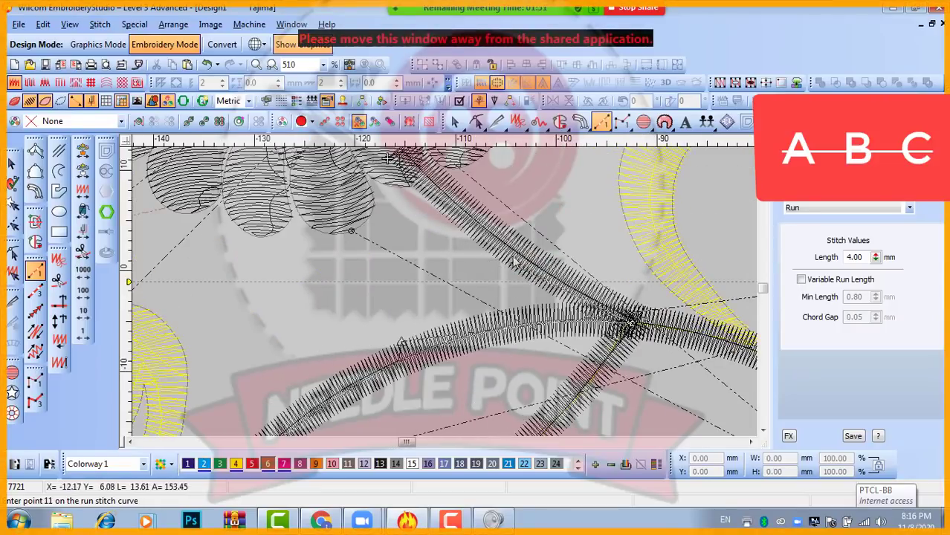
- Finish the run stitch curve along the stem below the flower and travel forward by machine function through the brick red stems
key(Return)
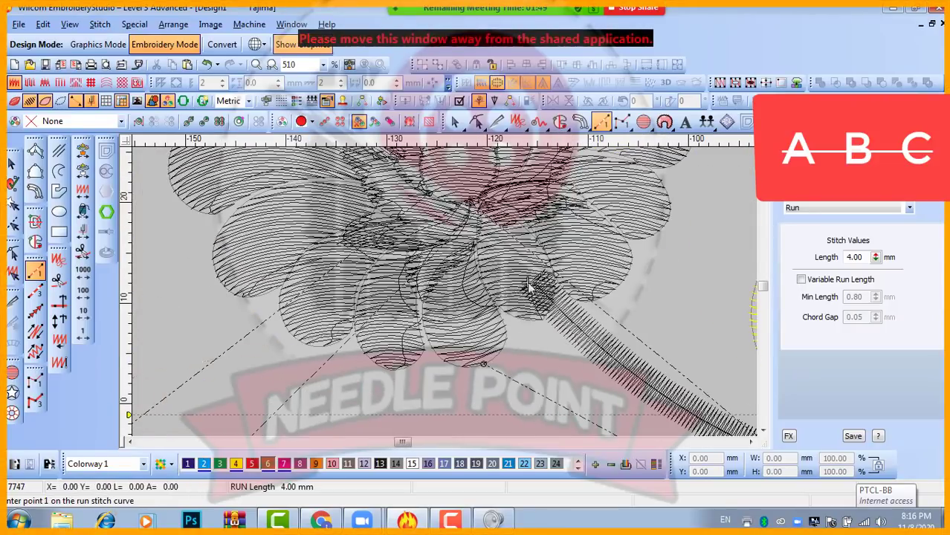
scroll(523, 290, down, 6)
scroll(449, 297, up, 2)
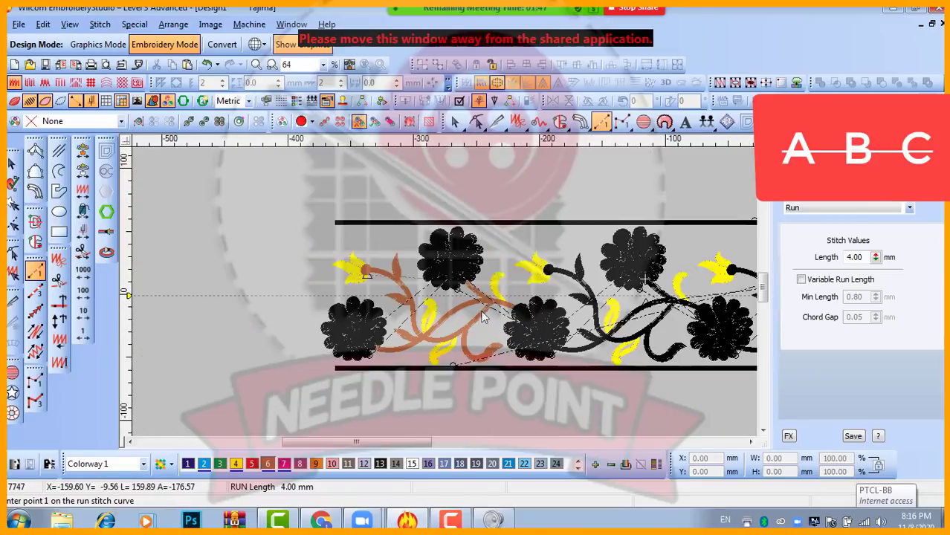
click(82, 233)
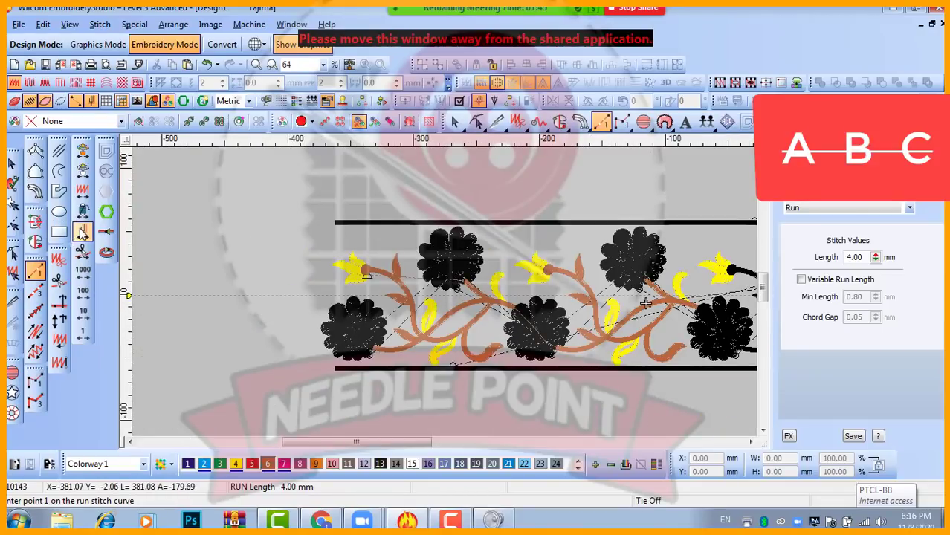
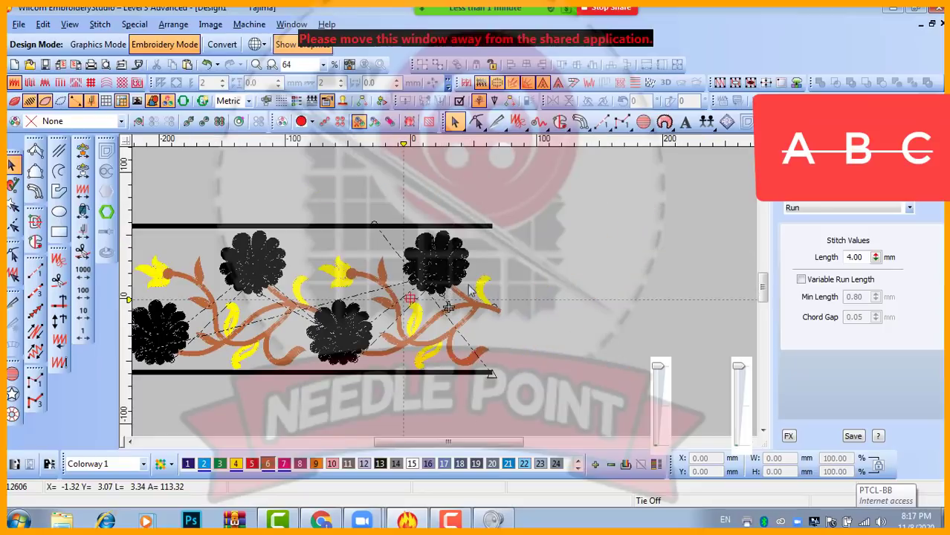
- Travel forward through the stitch sequence by machine function, following the cyan petals from the rightmost flower to the upper-left flower
scroll(324, 272, down, 1)
click(82, 236)
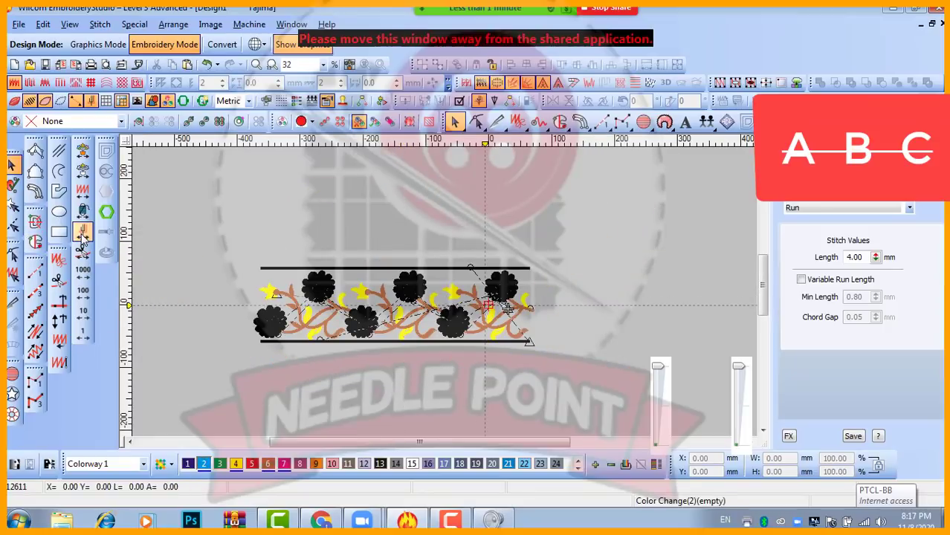
click(82, 237)
click(82, 237)
click(83, 236)
click(82, 236)
click(83, 236)
click(83, 236)
click(83, 236)
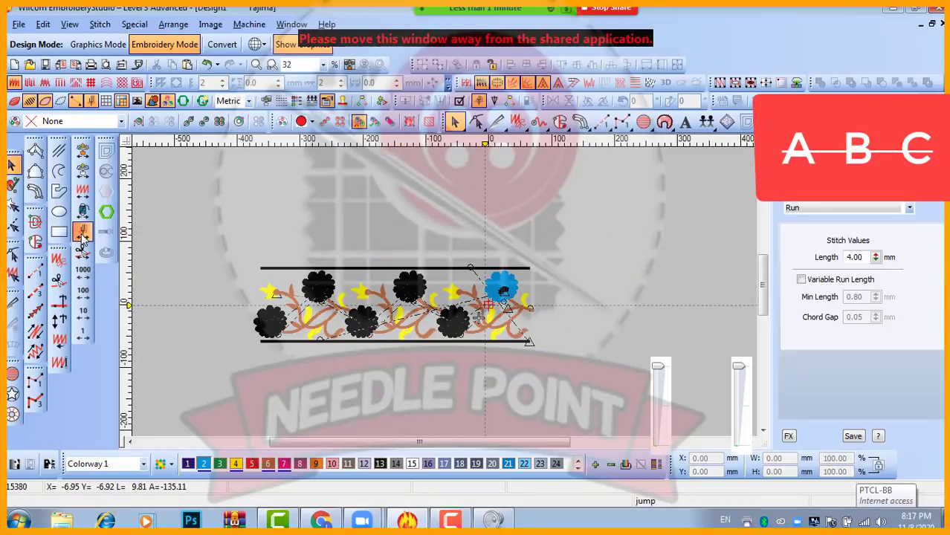
click(83, 236)
click(83, 236)
click(83, 237)
click(82, 236)
click(83, 237)
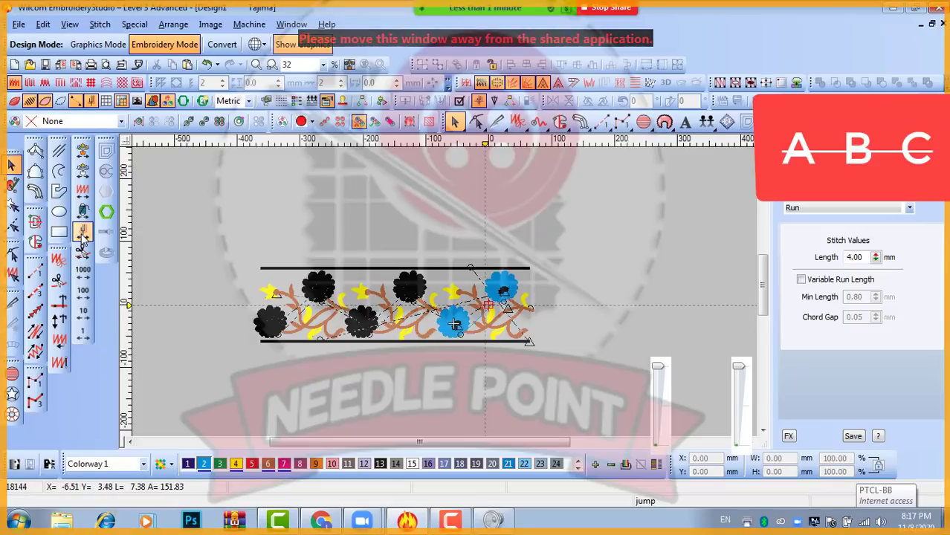
click(83, 237)
click(82, 236)
click(83, 236)
click(82, 236)
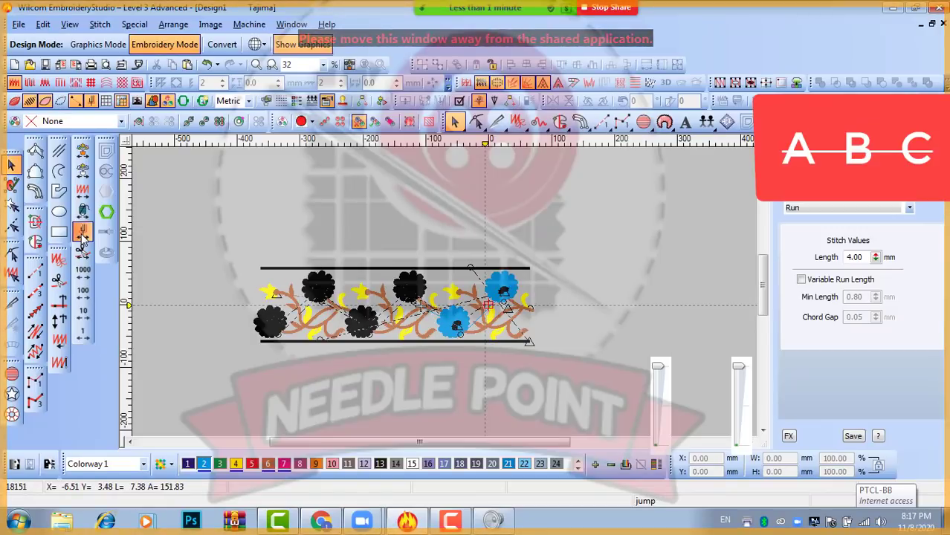
click(83, 236)
click(82, 236)
click(83, 237)
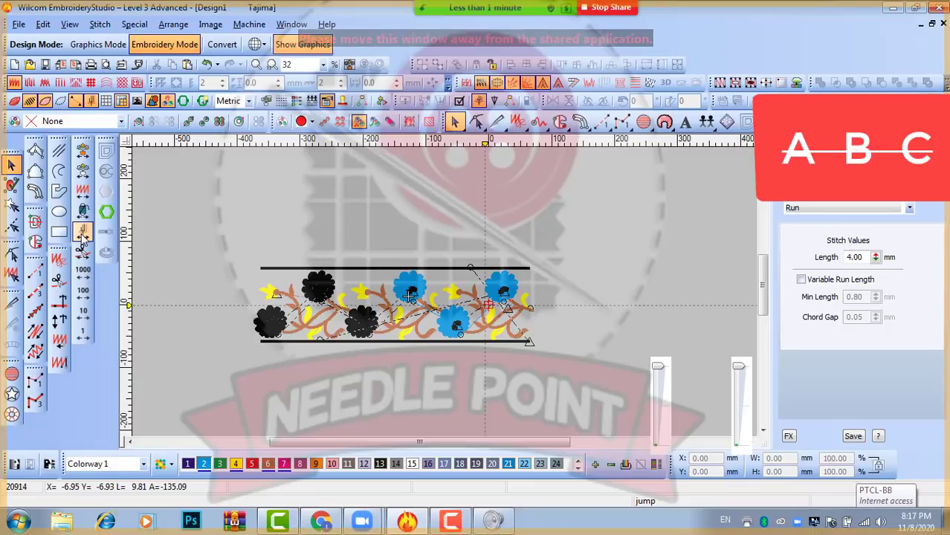
click(82, 236)
click(82, 236)
click(82, 237)
click(82, 237)
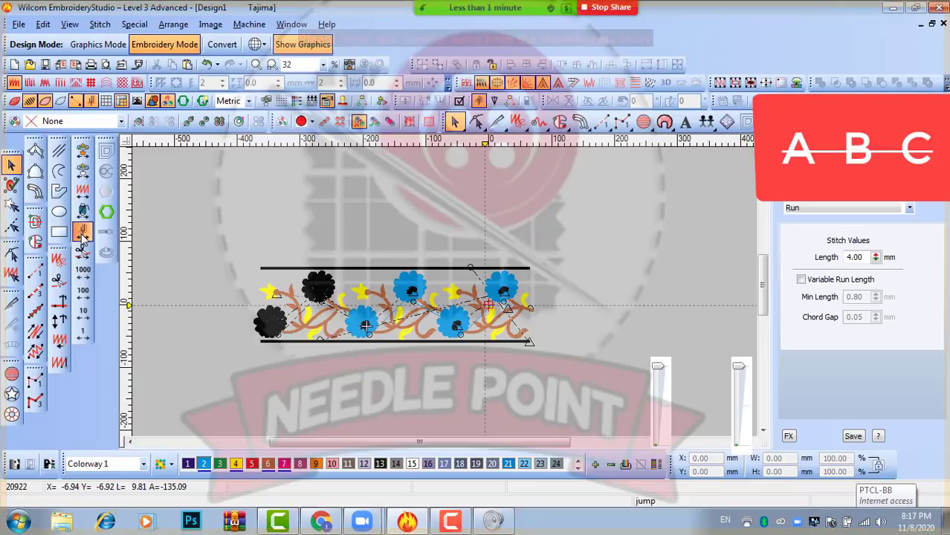
click(82, 236)
click(82, 237)
click(82, 237)
click(82, 236)
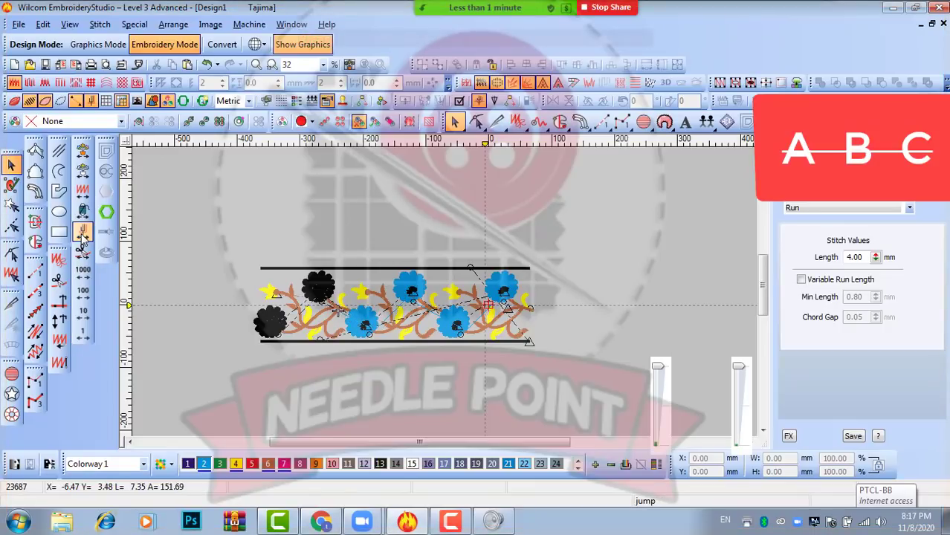
click(83, 236)
click(83, 236)
click(82, 236)
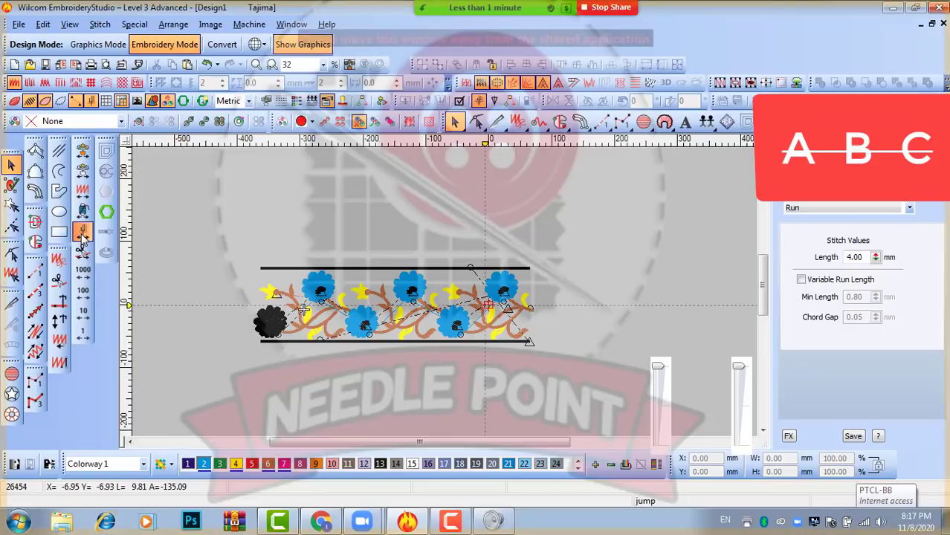
click(82, 236)
- Travel through the stitching of the last flower, at the lower-left end of the border
scroll(306, 320, up, 1)
scroll(306, 318, up, 2)
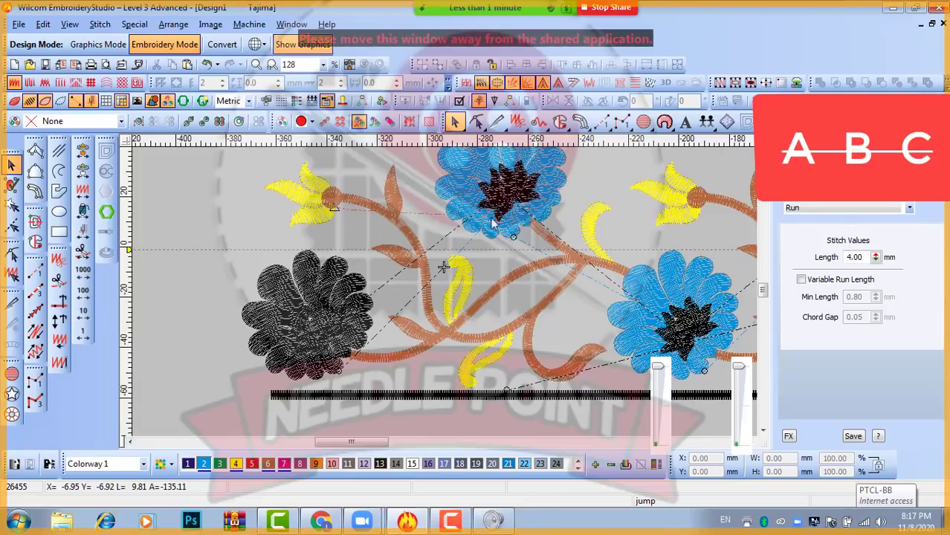
right_click(86, 196)
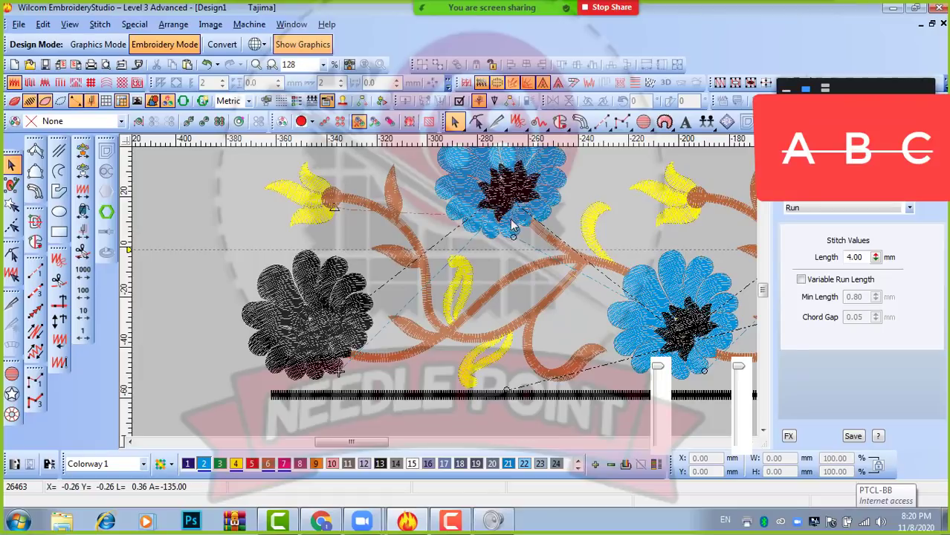
click(82, 237)
right_click(81, 238)
scroll(679, 243, down, 1)
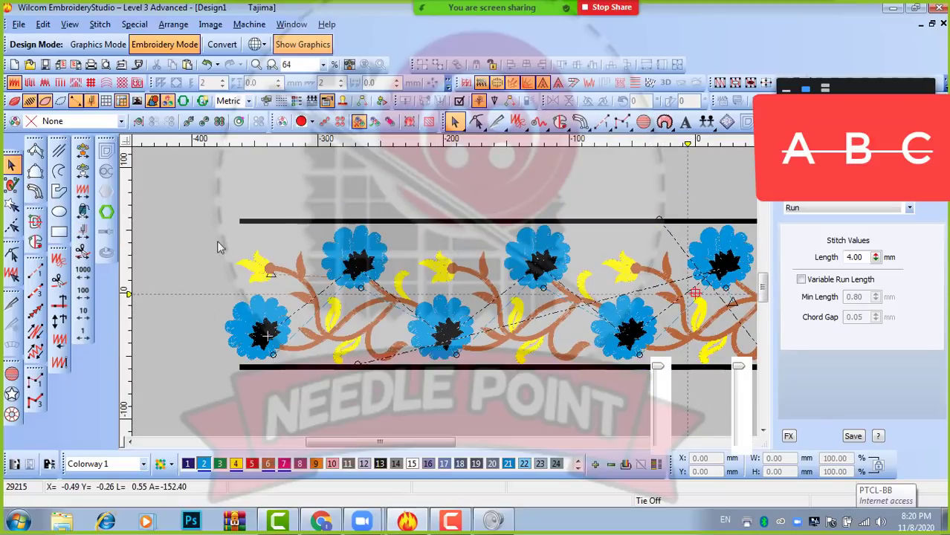
- Travel by colour through the magenta flower centres and border lines, and review the complete border design
click(82, 211)
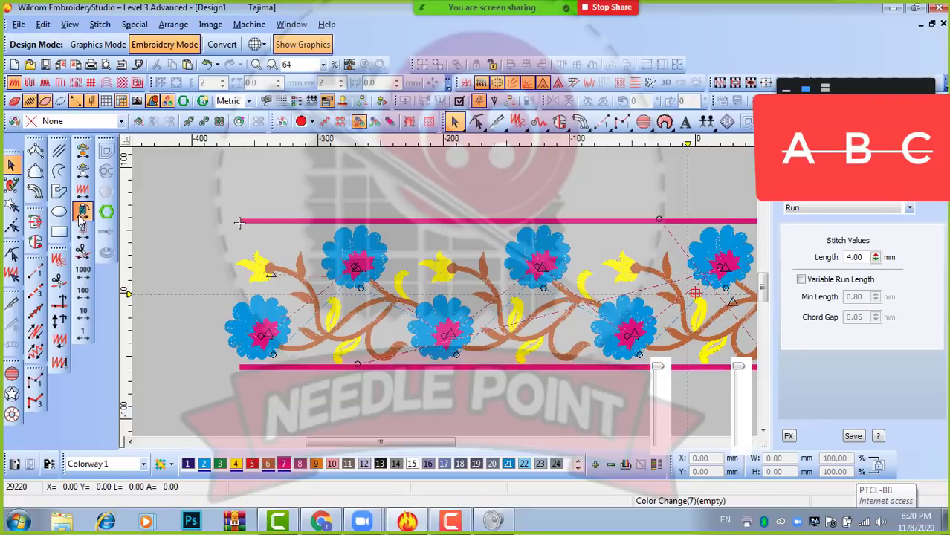
scroll(445, 297, up, 1)
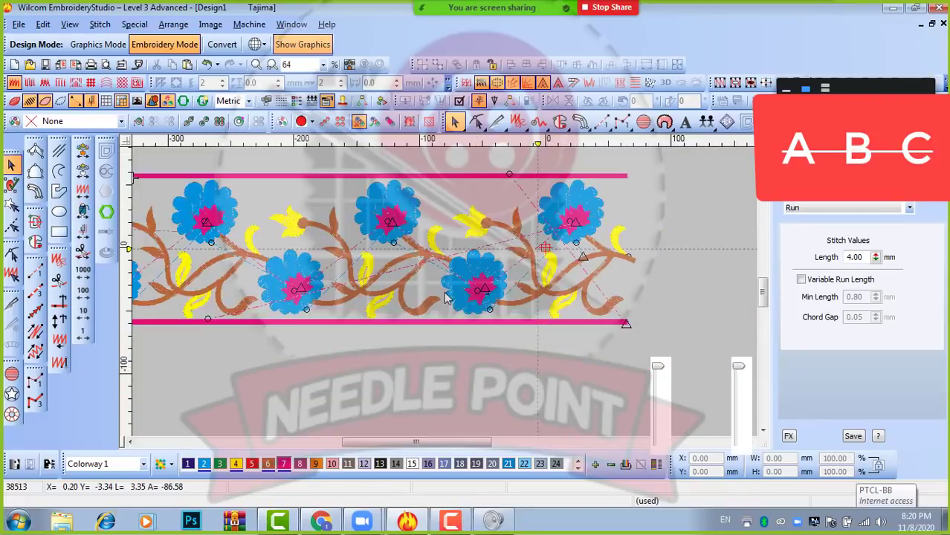
scroll(445, 297, down, 1)
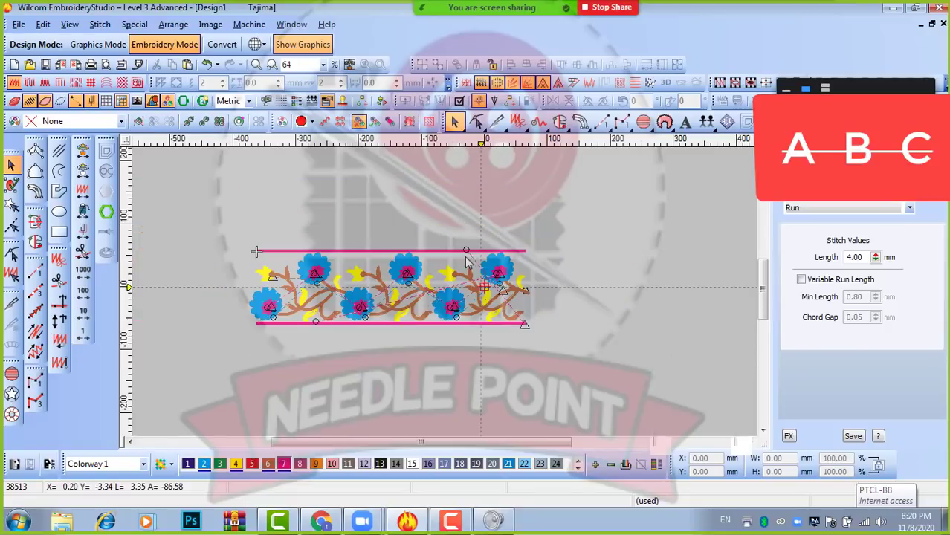
scroll(416, 313, down, 1)
scroll(382, 300, up, 1)
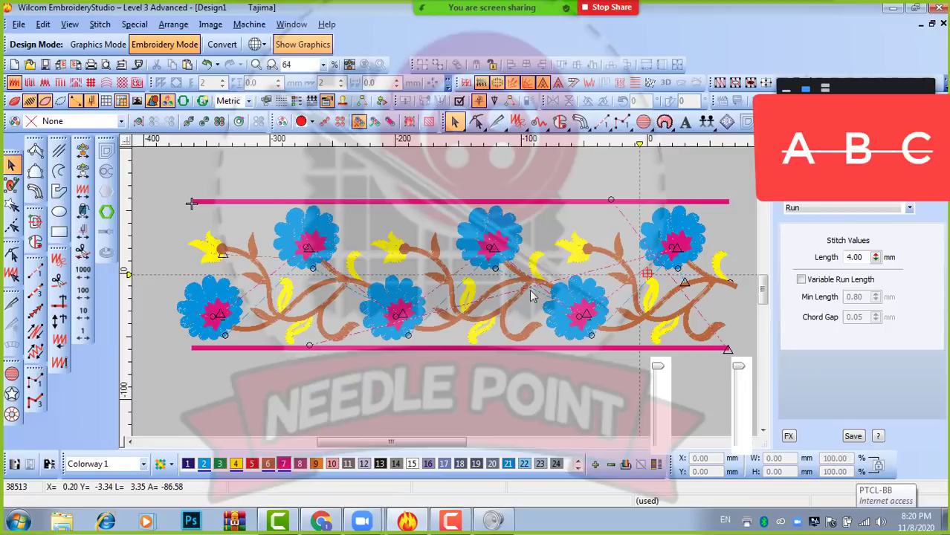
scroll(438, 296, down, 1)
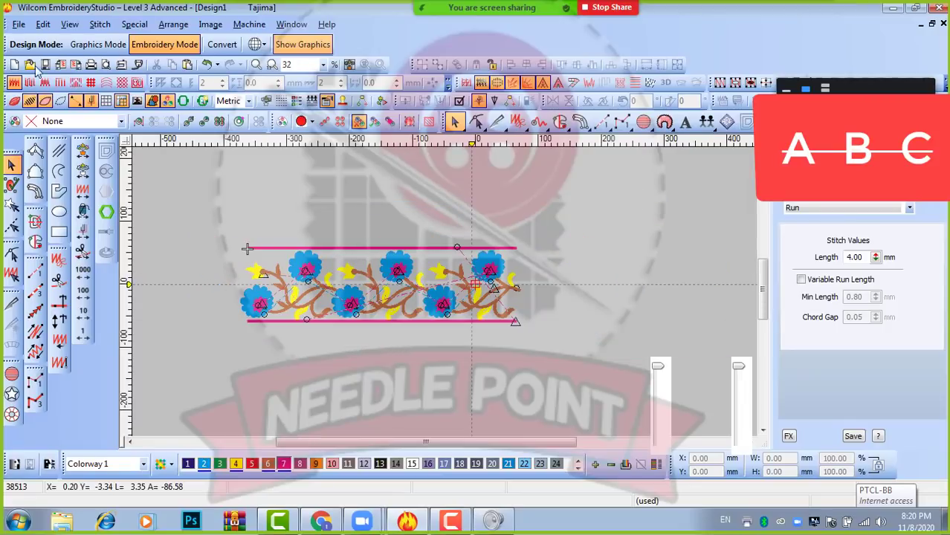
- Preview the production worksheet to check the design's stop sequence and colours, and close the preview
click(17, 28)
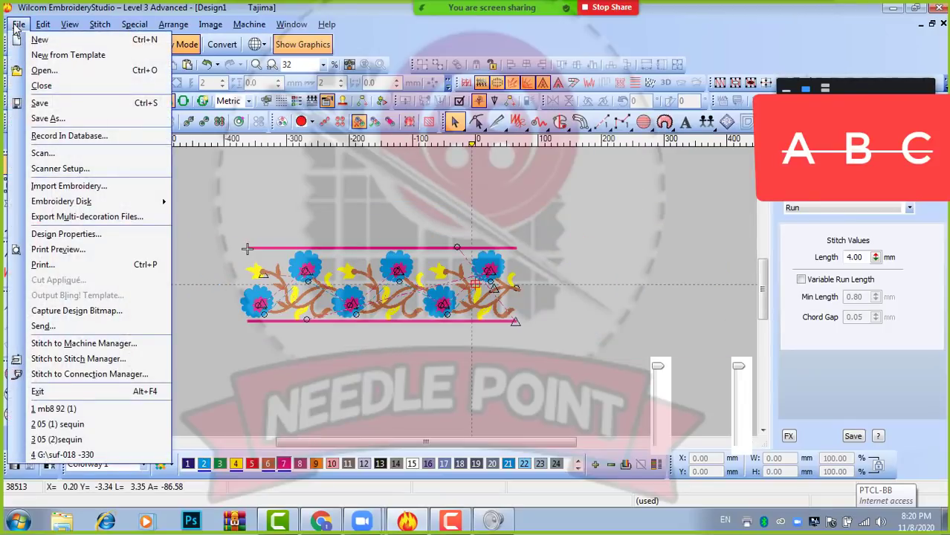
click(78, 250)
click(683, 251)
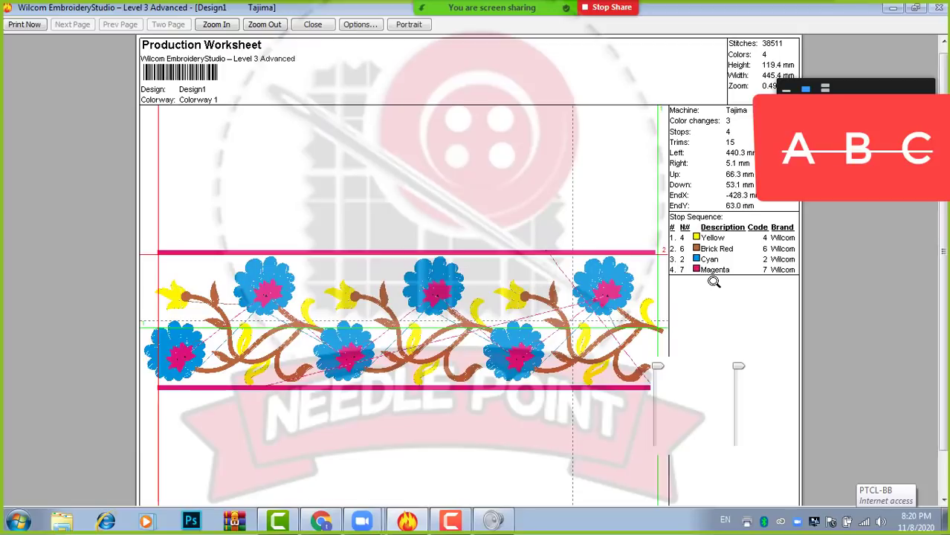
click(314, 26)
- Inspect a magenta flower centre, the lower satin border line and the overall floral repeat
scroll(476, 305, up, 2)
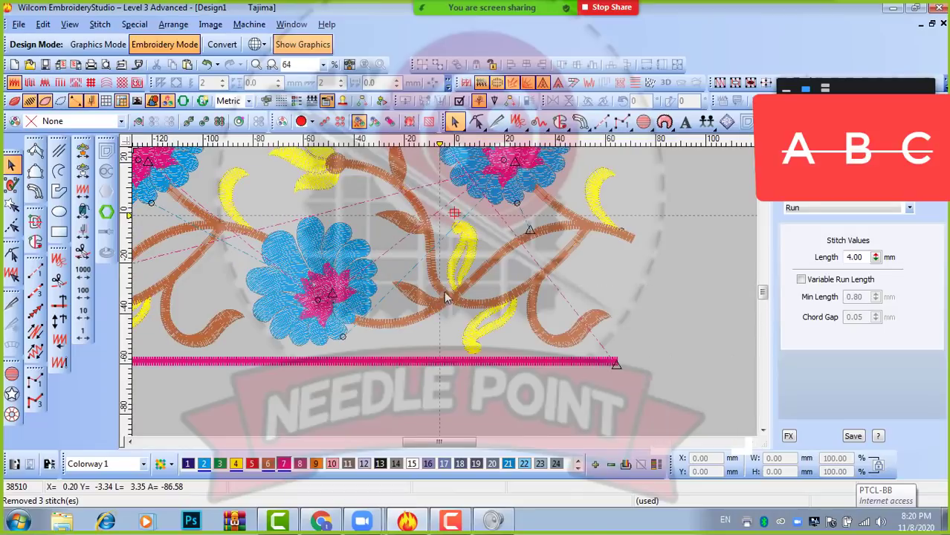
click(342, 311)
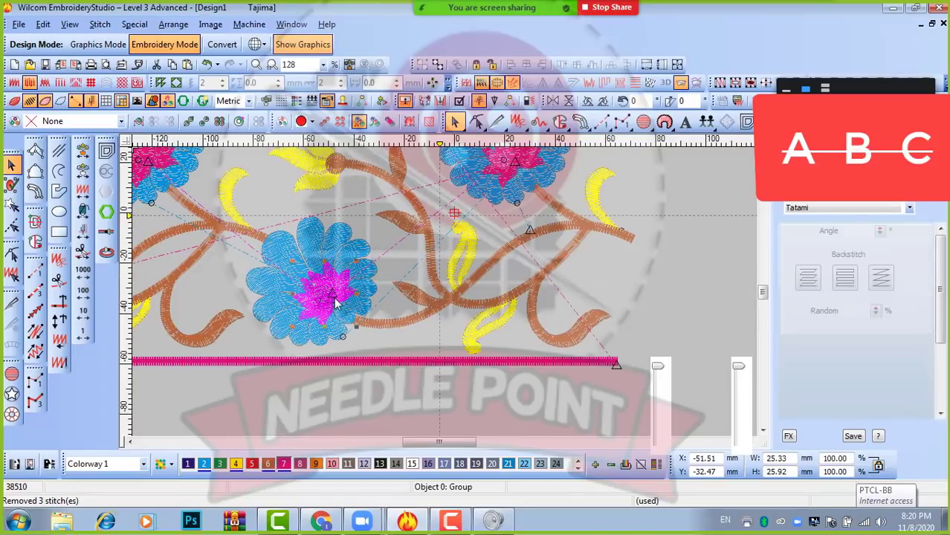
click(501, 363)
scroll(475, 312, down, 2)
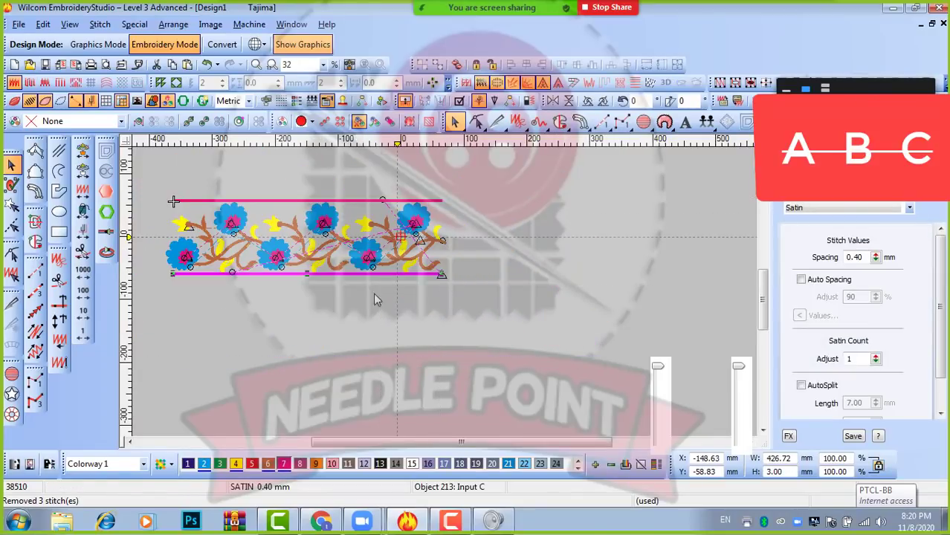
scroll(375, 252, up, 2)
scroll(446, 293, down, 1)
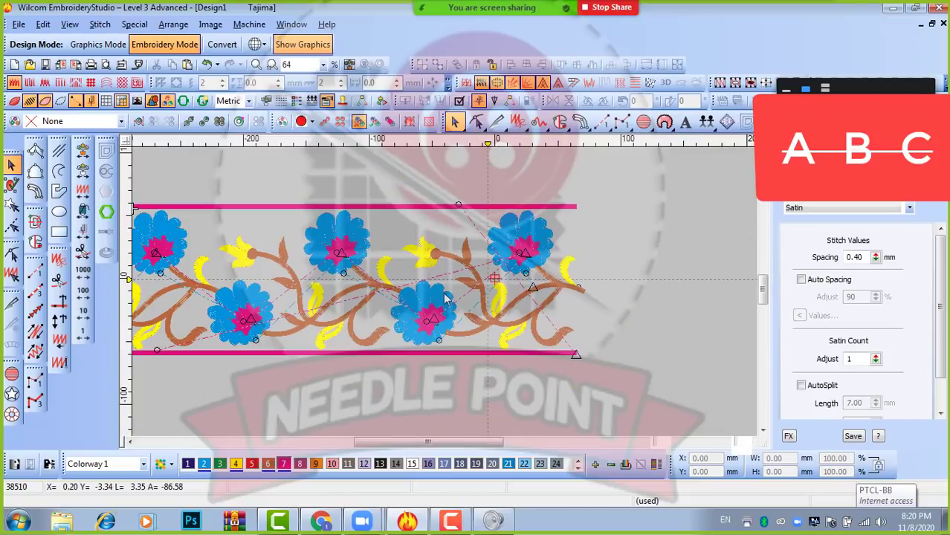
scroll(633, 291, down, 1)
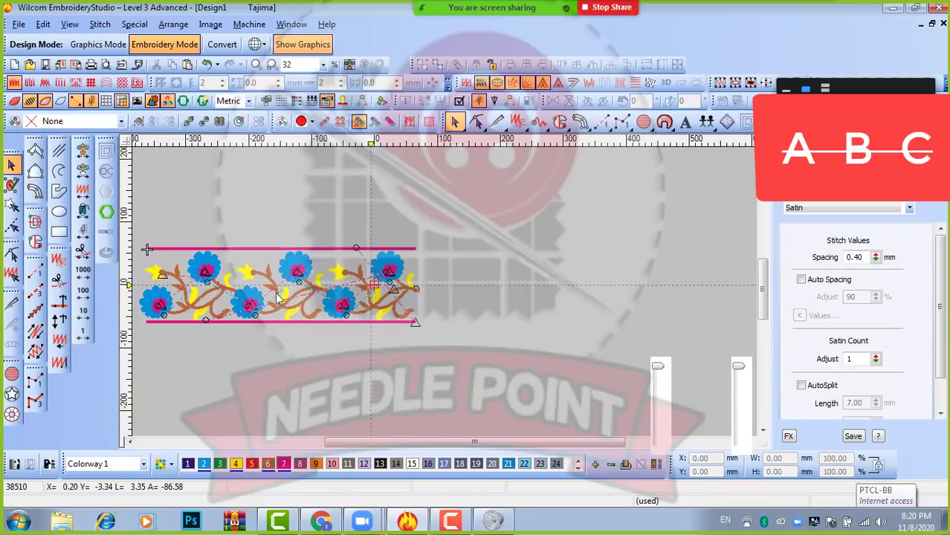
scroll(284, 289, up, 1)
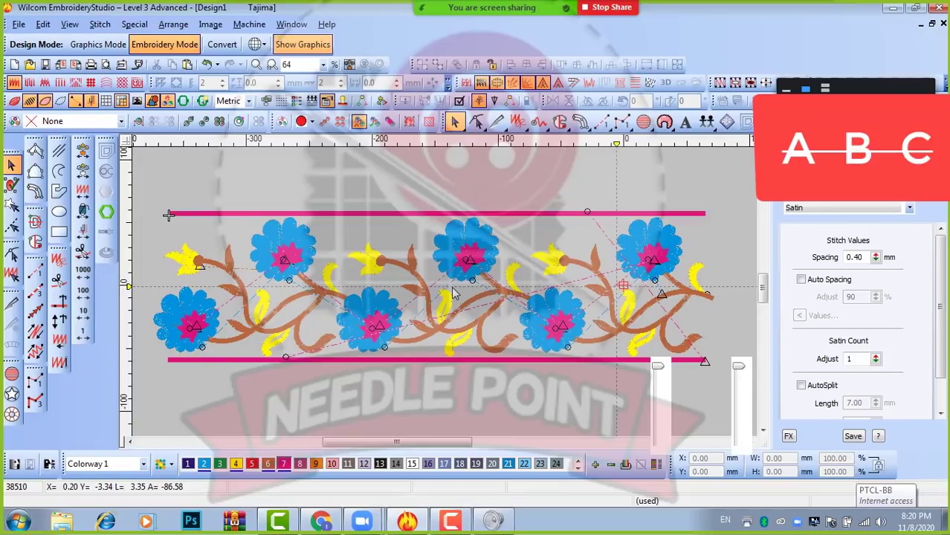
scroll(450, 293, down, 1)
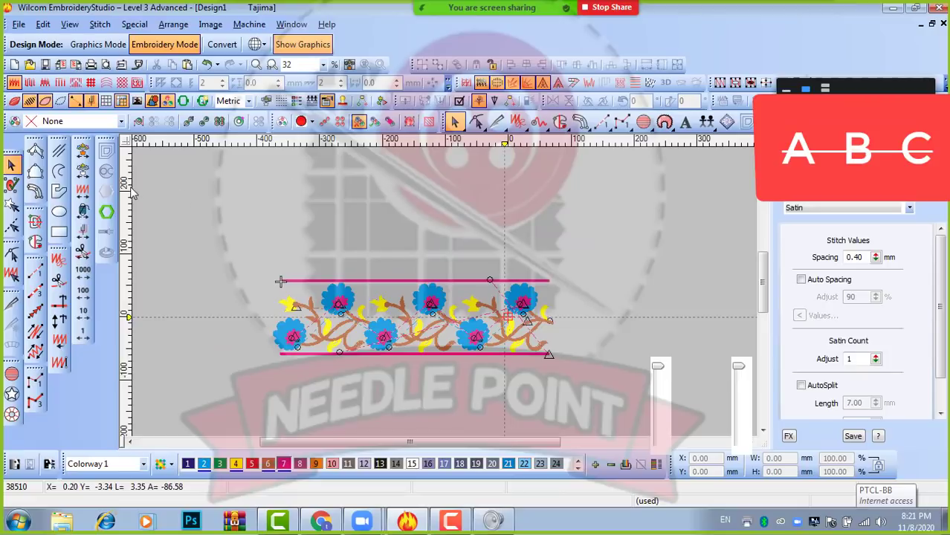
- Draw a rectangle about 266 mm wide and 135 mm high in the empty area beside the border's right end
click(59, 232)
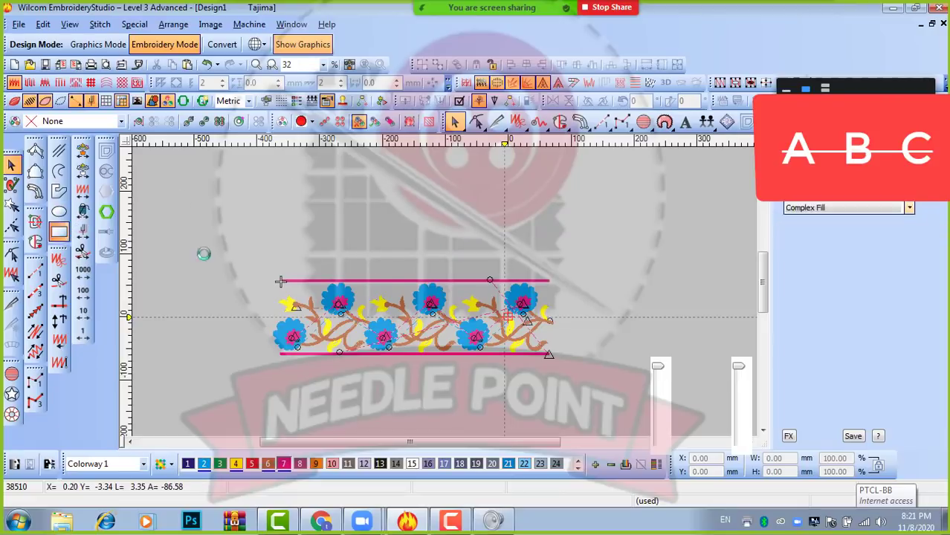
click(597, 234)
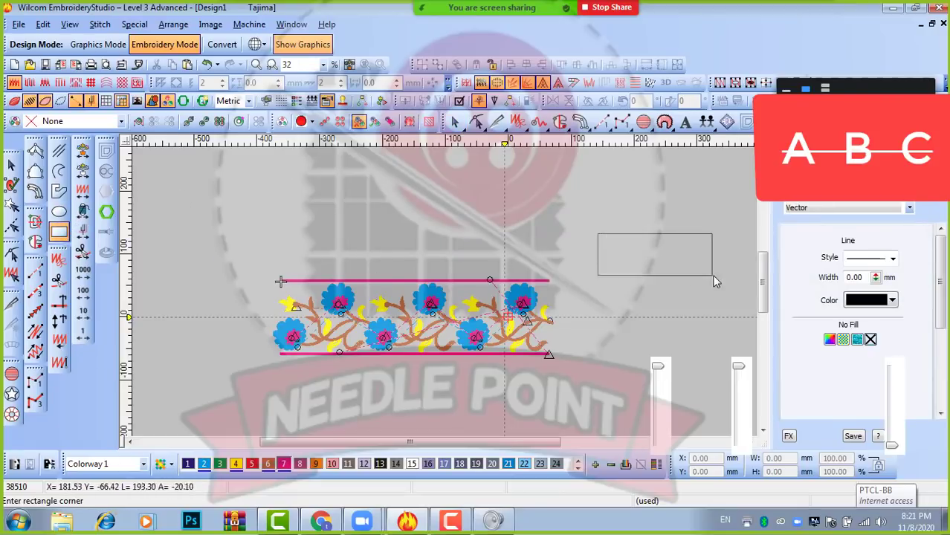
click(623, 323)
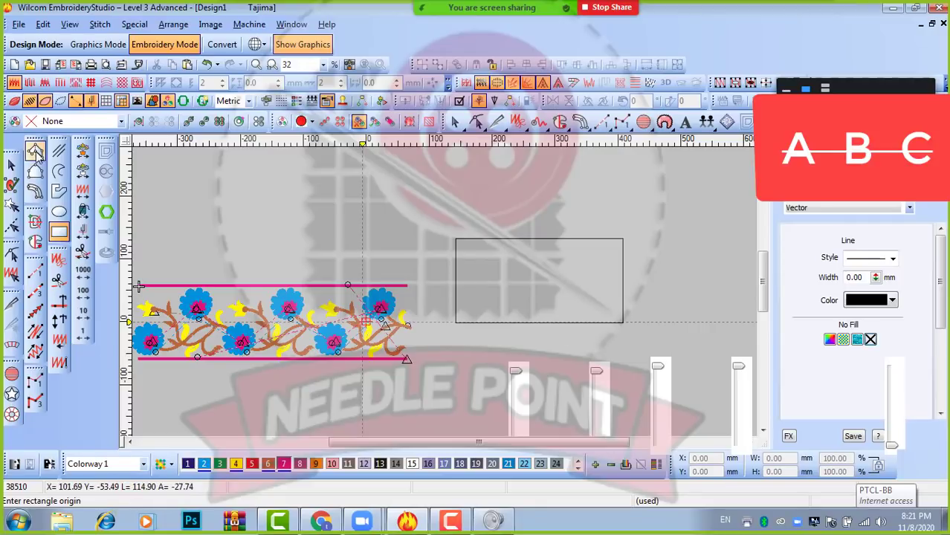
- Select the rectangle beside the floral border and set its width to 150 mm, scaling it proportionally
click(11, 164)
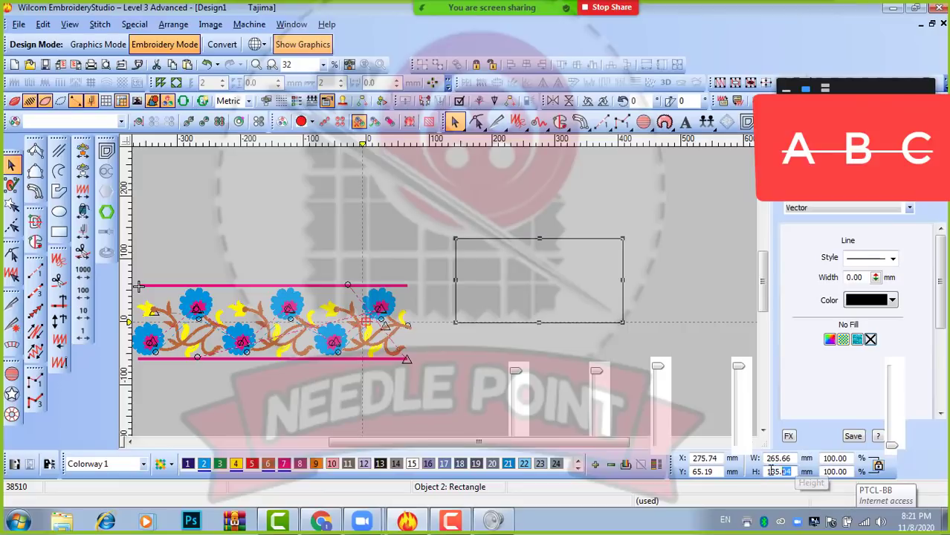
double_click(795, 472)
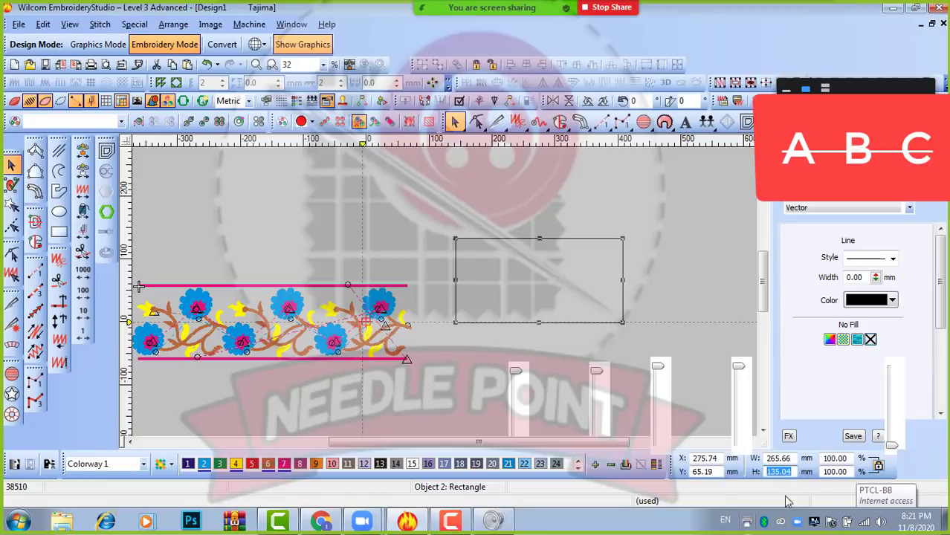
click(770, 458)
double_click(770, 458)
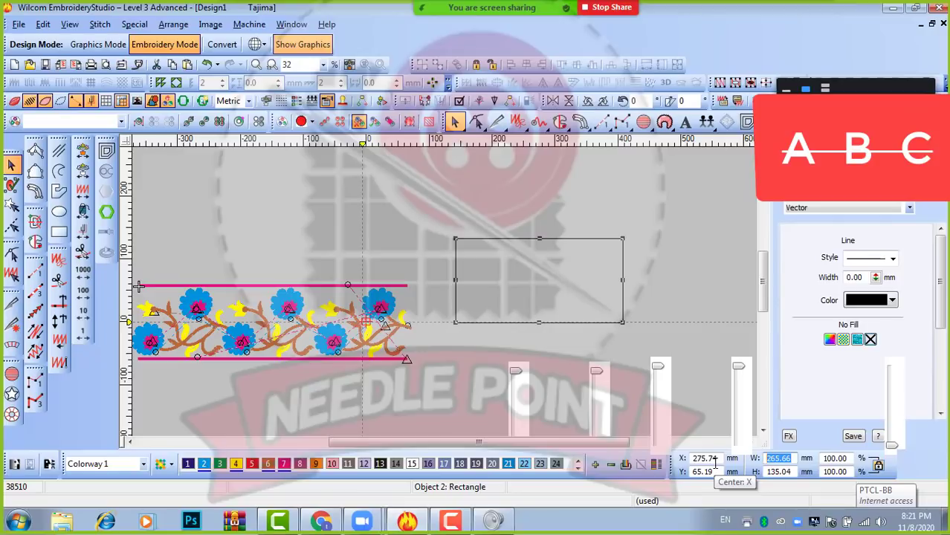
text(150)
key(Return)
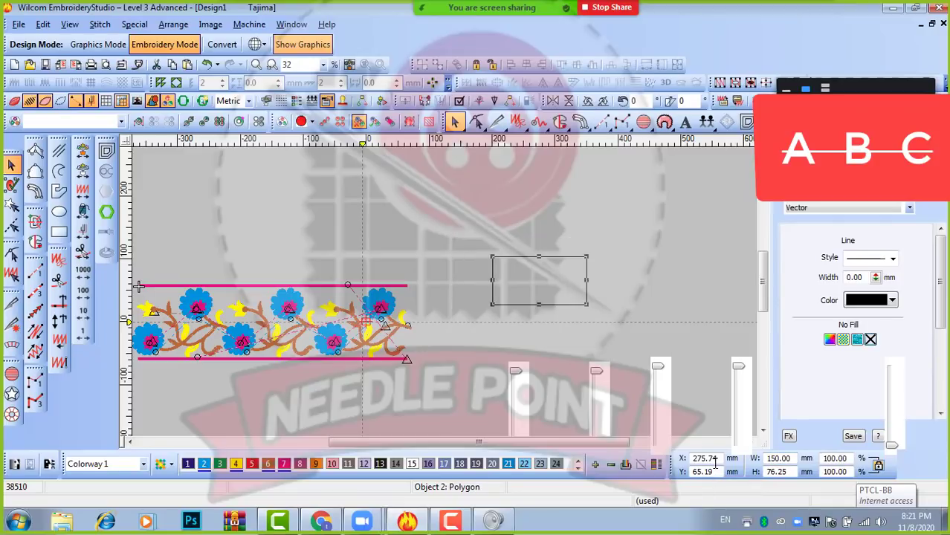
- Set the rectangle's height to 110 mm with the width and height proportions unlocked
double_click(779, 471)
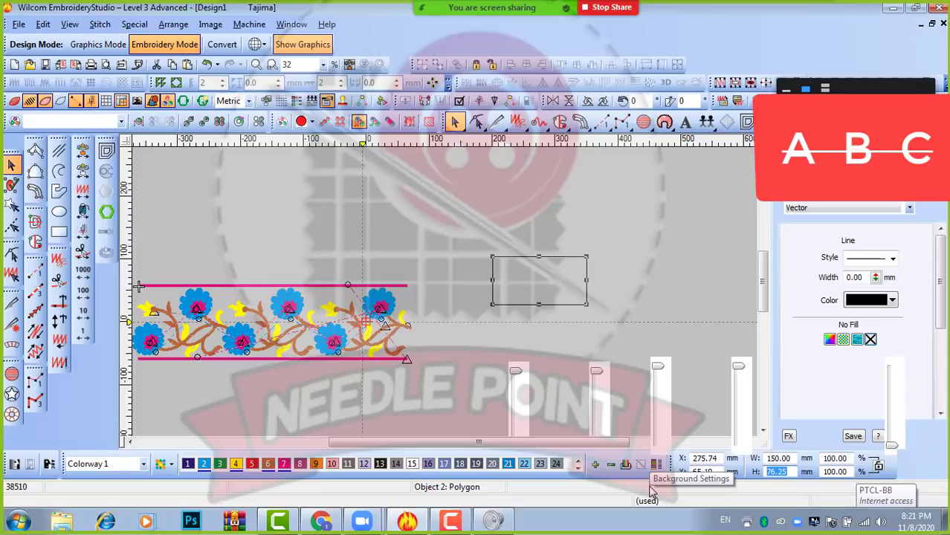
text(1)
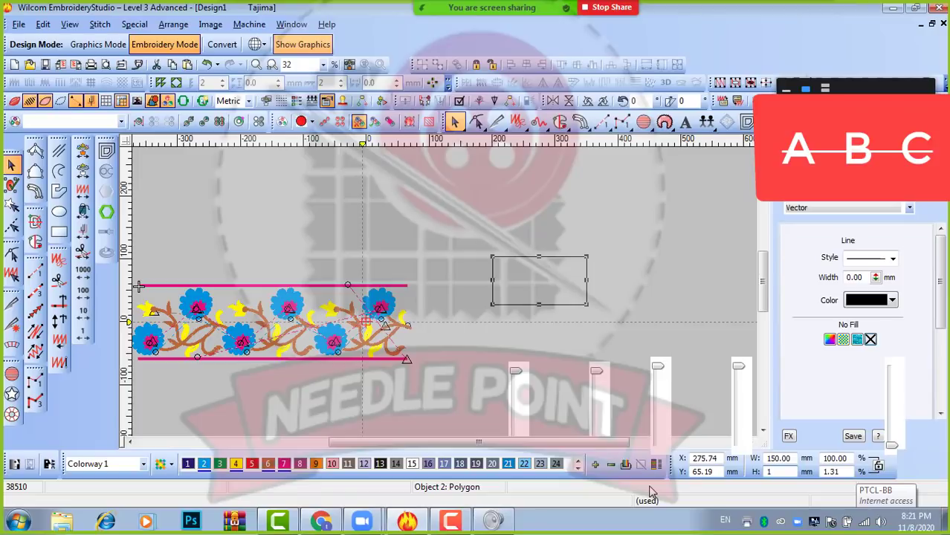
text(10)
key(Return)
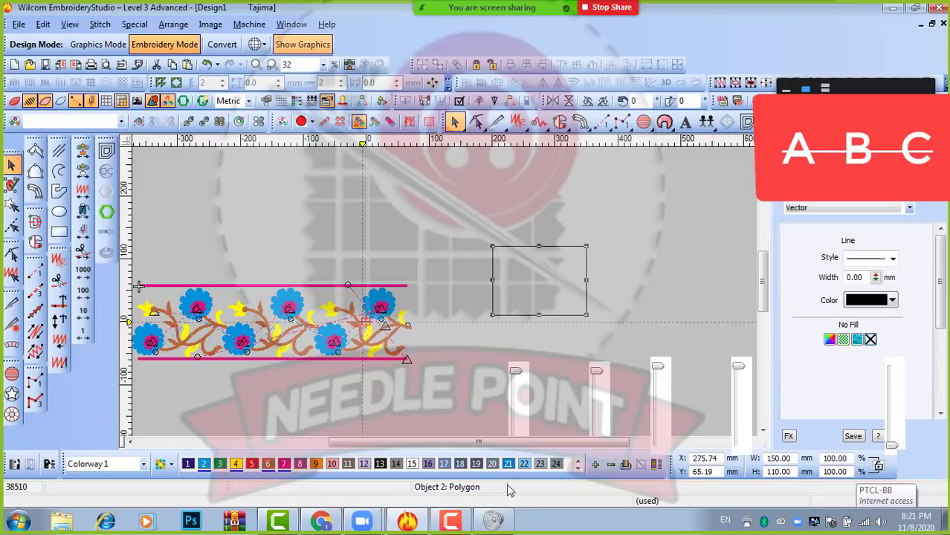
- Place a copy of the 150 × 110 mm rectangle about 215 mm away, up and to the right of the original
scroll(561, 297, up, 2)
click(622, 268)
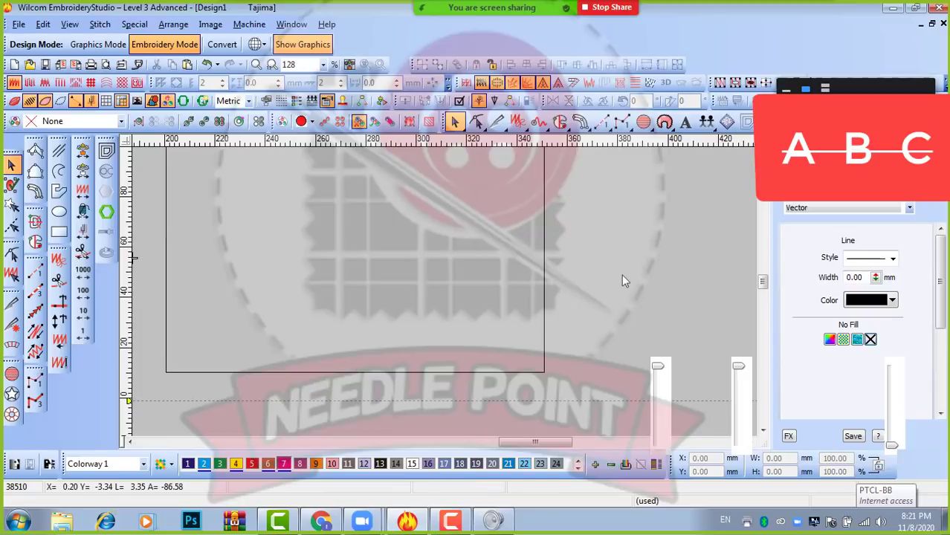
scroll(413, 297, down, 2)
scroll(403, 296, up, 2)
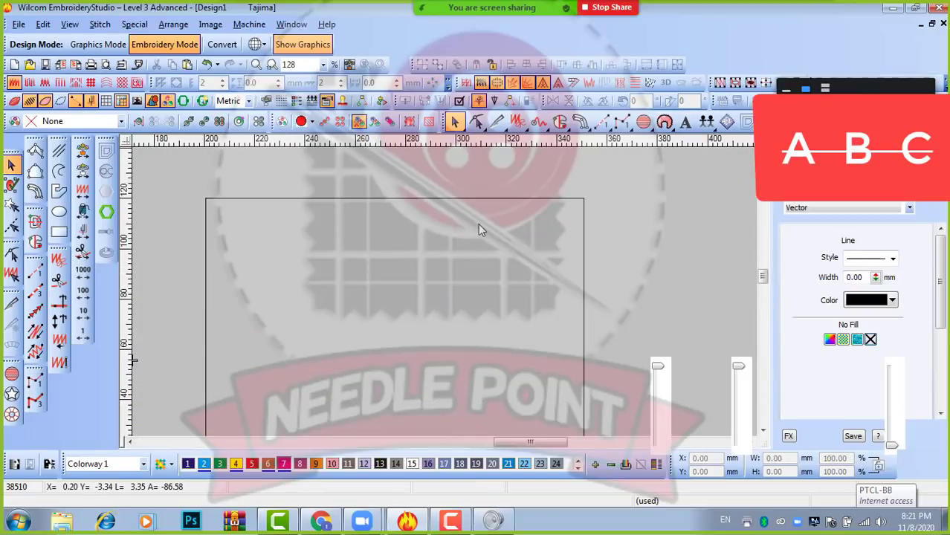
scroll(424, 307, down, 1)
click(427, 280)
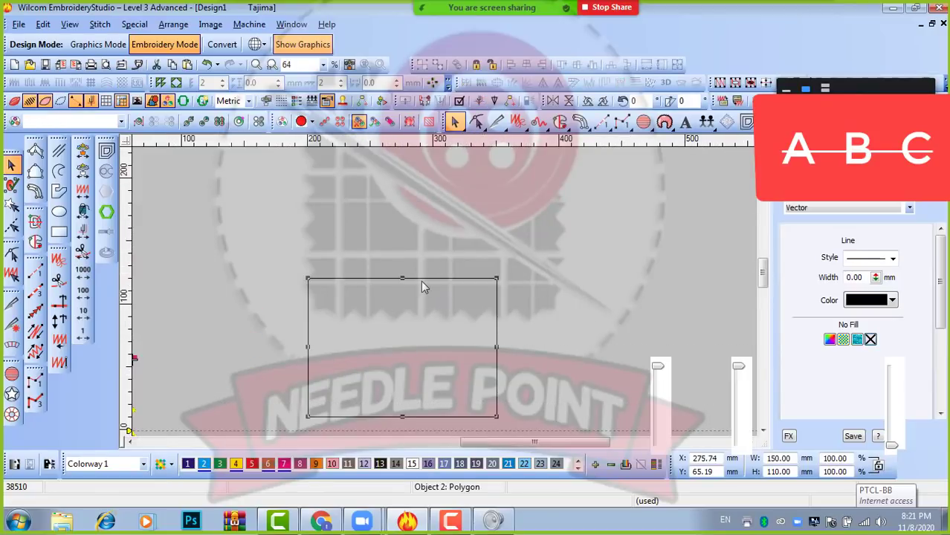
drag(422, 284, 682, 215)
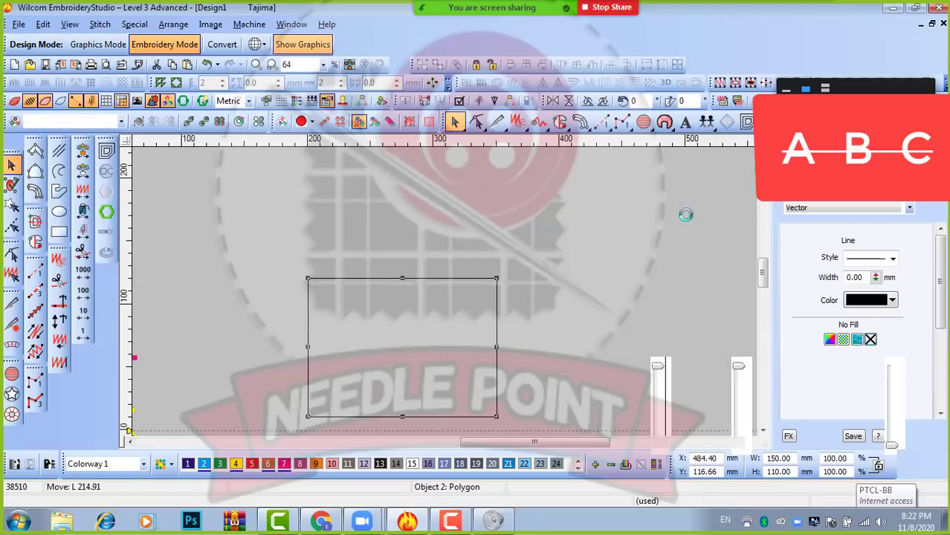
scroll(464, 303, down, 1)
scroll(464, 303, up, 1)
click(424, 272)
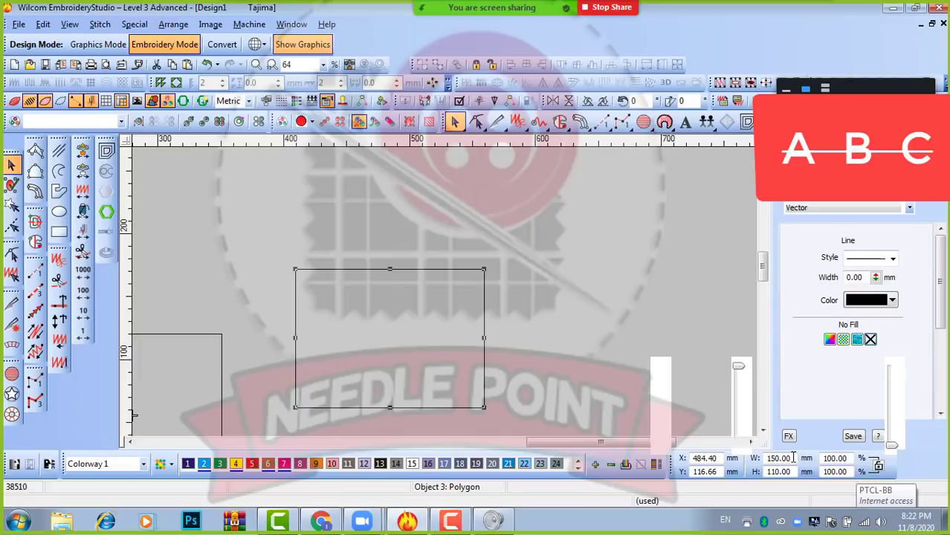
- Resize the copied rectangle to 200 mm wide and 150 mm high, and move it slightly farther right
drag(793, 458, 673, 456)
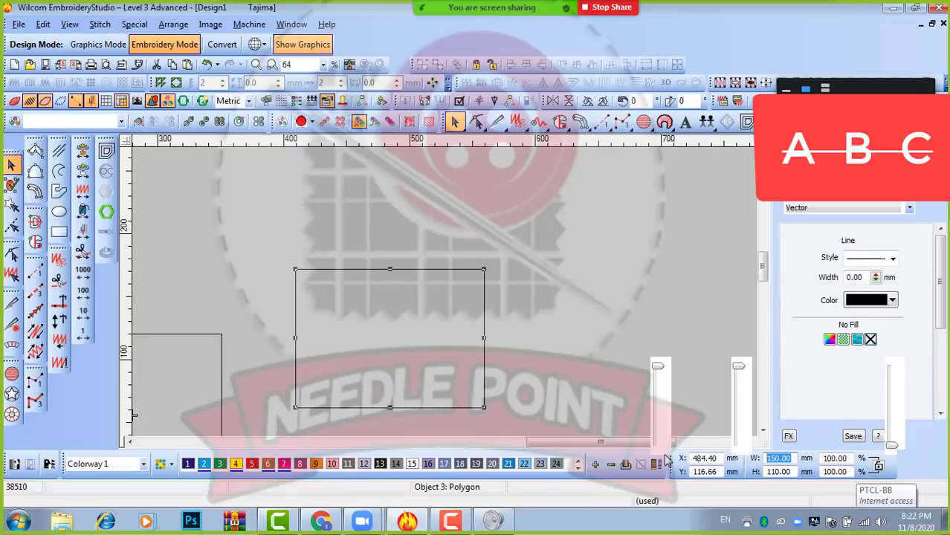
text(200)
key(Return)
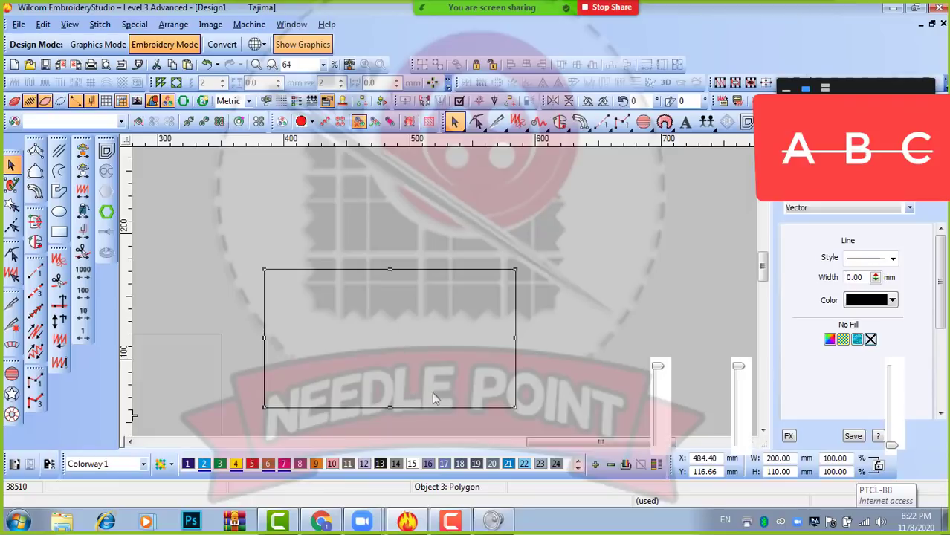
click(778, 471)
text(150)
key(Return)
key(shift+z)
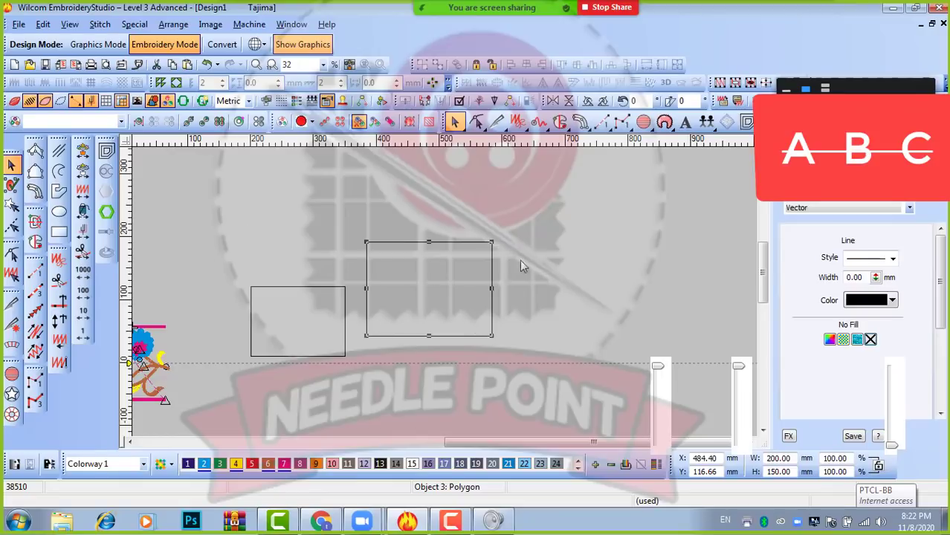
drag(449, 242, 478, 242)
click(333, 251)
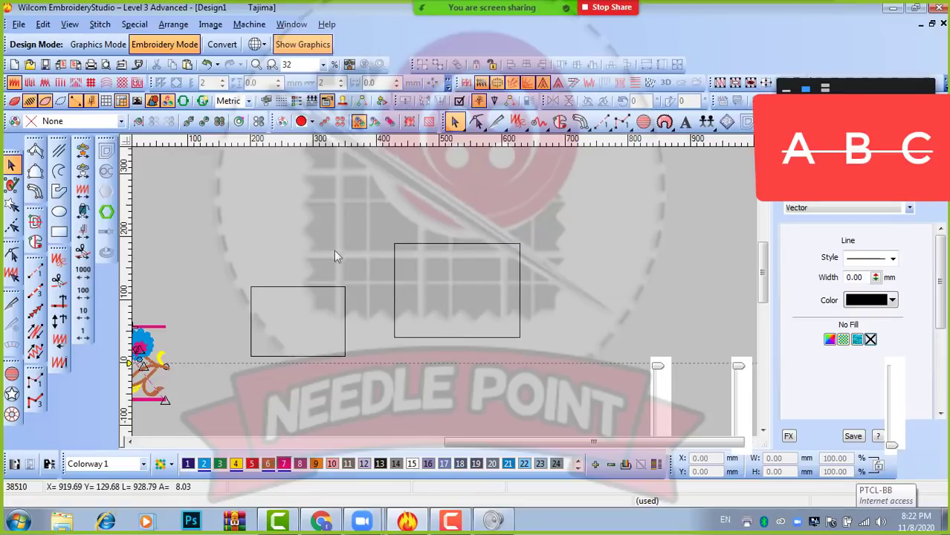
- Position a vertical guide exactly through the midpoint of the smaller rectangle's top edge
scroll(333, 304, up, 1)
scroll(445, 290, up, 2)
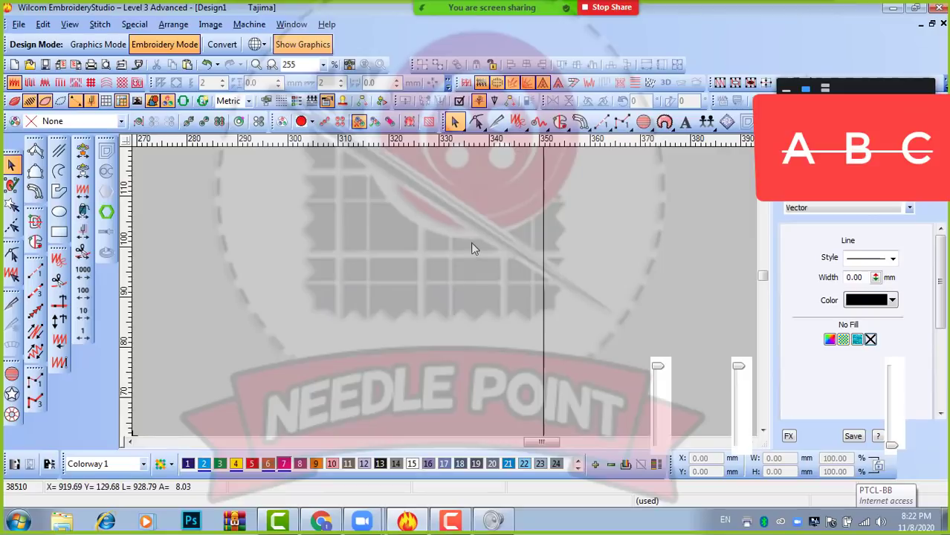
click(354, 242)
scroll(451, 297, up, 2)
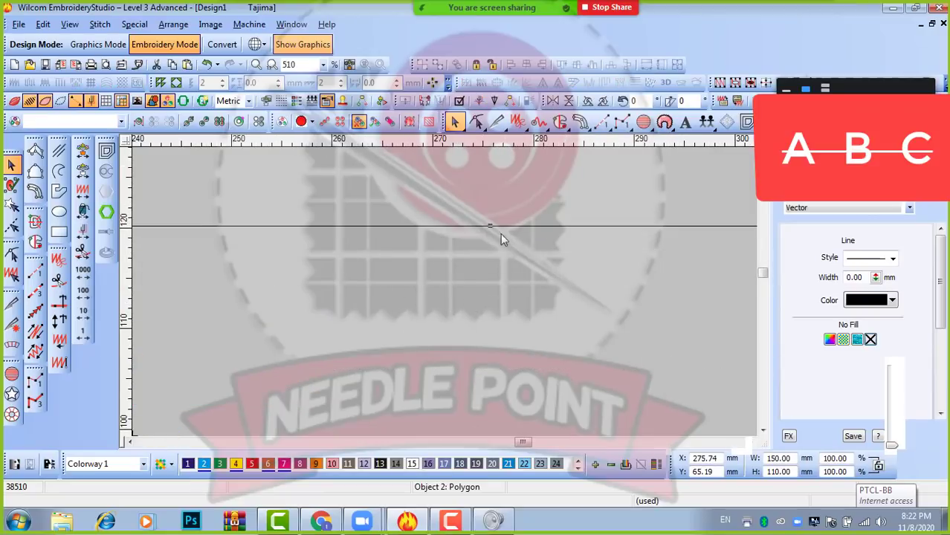
scroll(443, 297, up, 5)
click(390, 142)
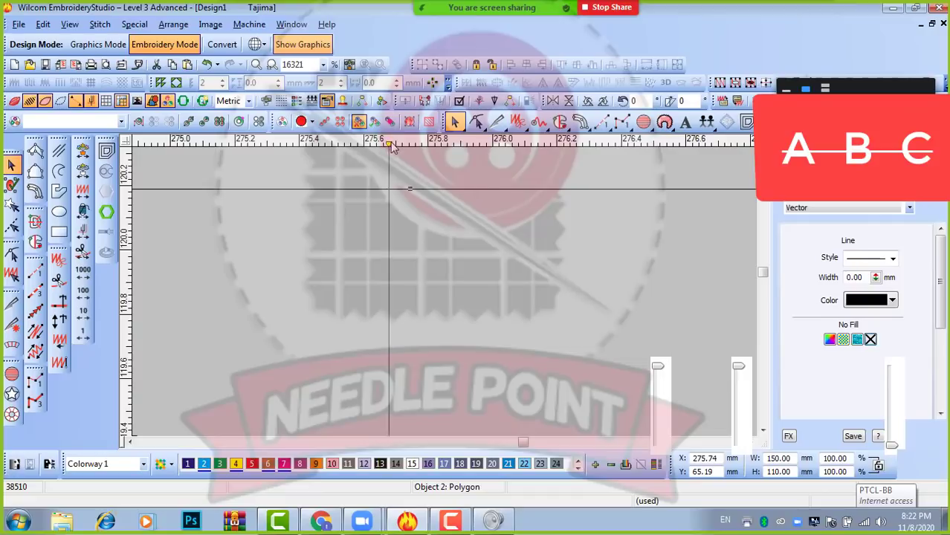
drag(391, 142, 409, 143)
scroll(443, 280, down, 3)
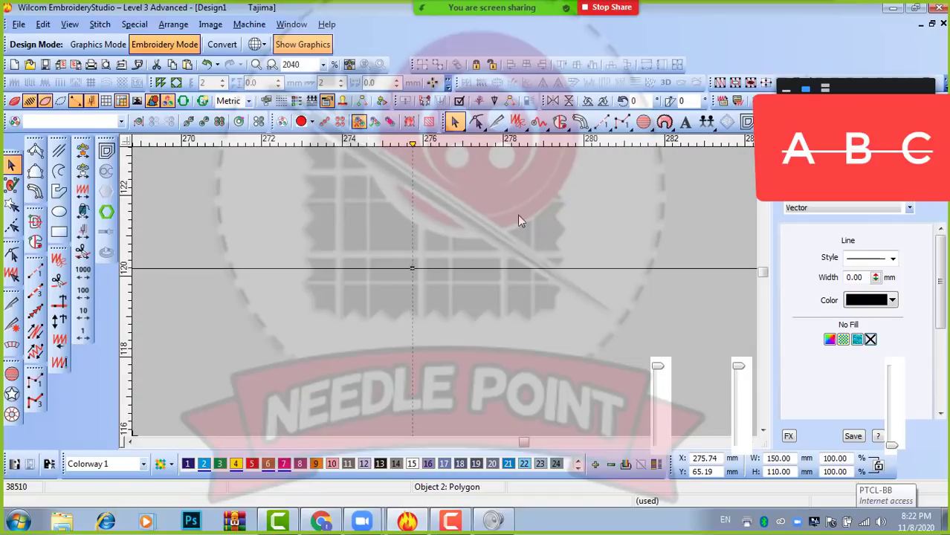
scroll(406, 324, down, 2)
- Draw an open line about 75 by 110 mm from the smaller rectangle's upper-right corner down its side, curving to the bottom edge's midpoint
click(58, 171)
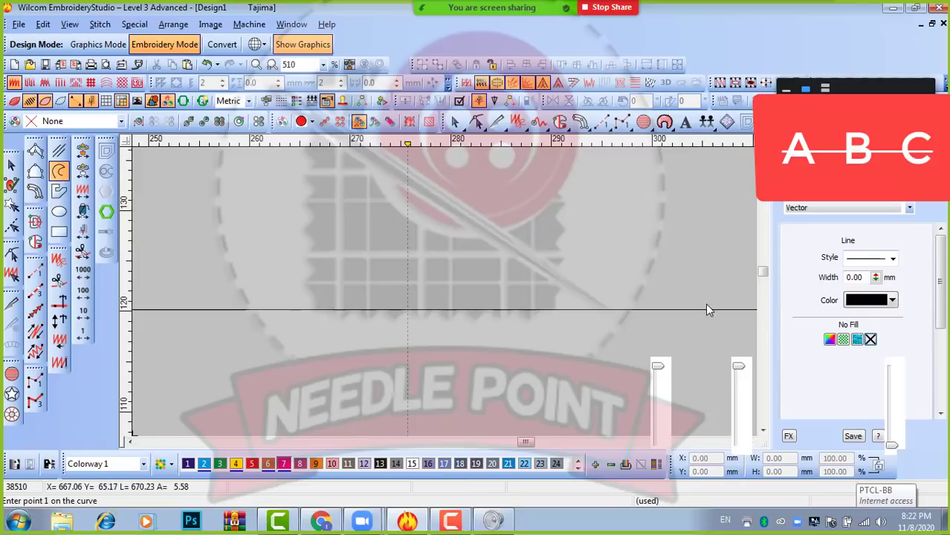
scroll(706, 304, down, 2)
scroll(563, 321, up, 2)
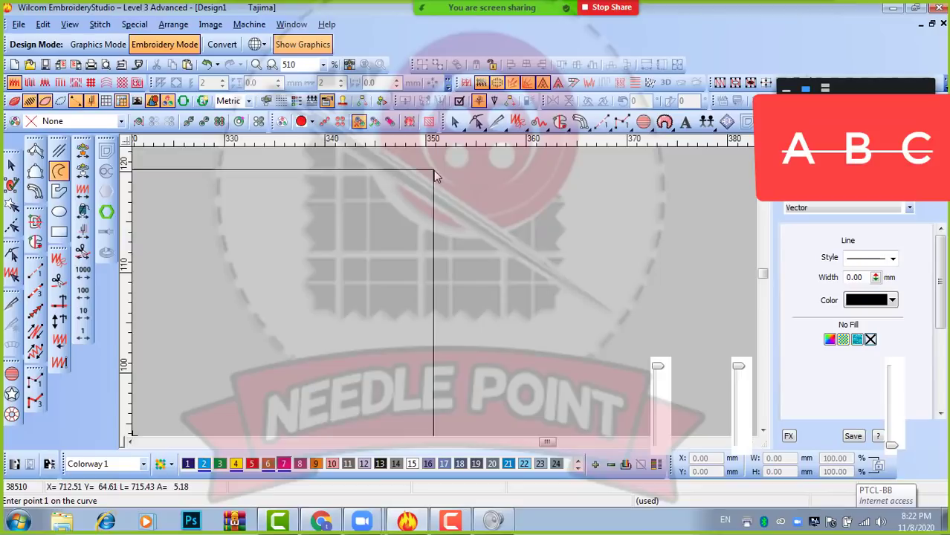
click(437, 176)
click(437, 329)
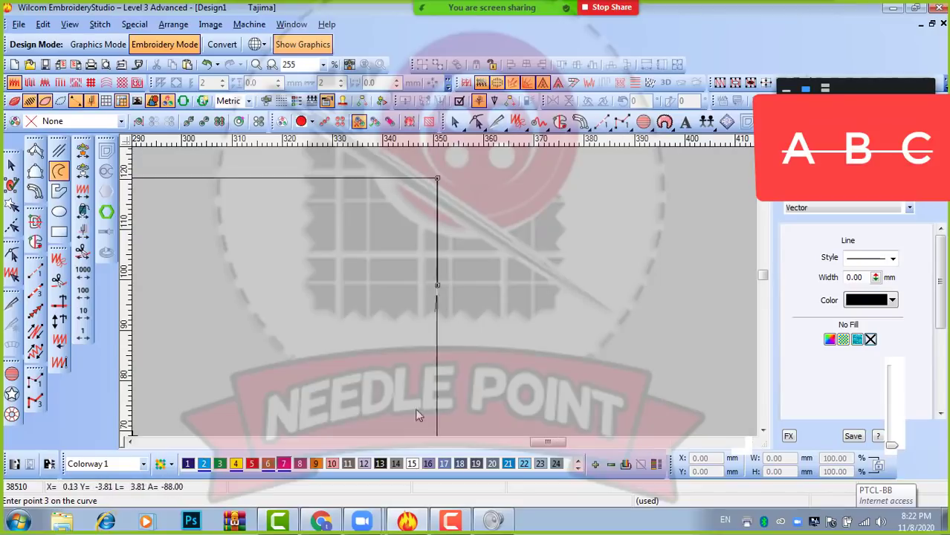
scroll(431, 401, down, 1)
click(453, 331)
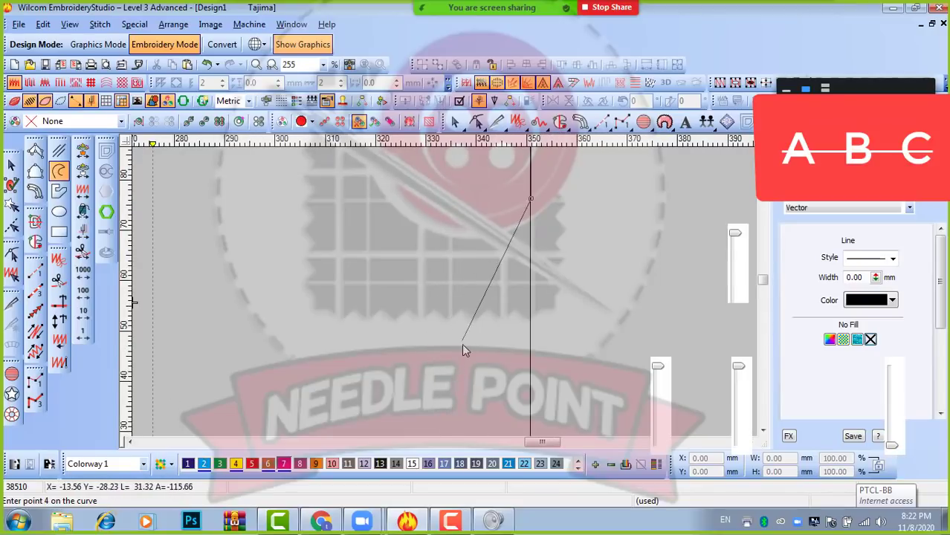
right_click(459, 349)
scroll(427, 391, down, 1)
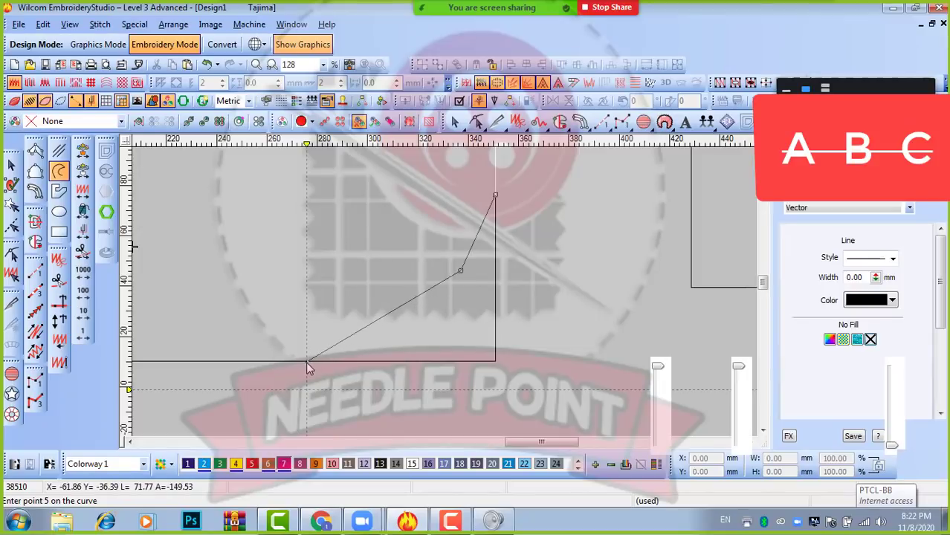
click(305, 362)
key(Return)
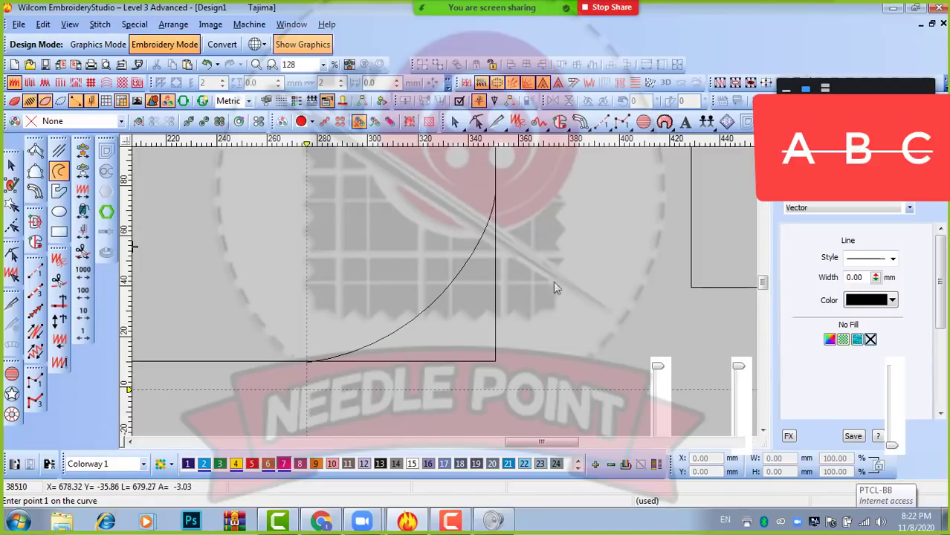
- Create a horizontally mirrored copy of the curved line and place it against the smaller rectangle's left half
scroll(553, 281, down, 2)
click(11, 164)
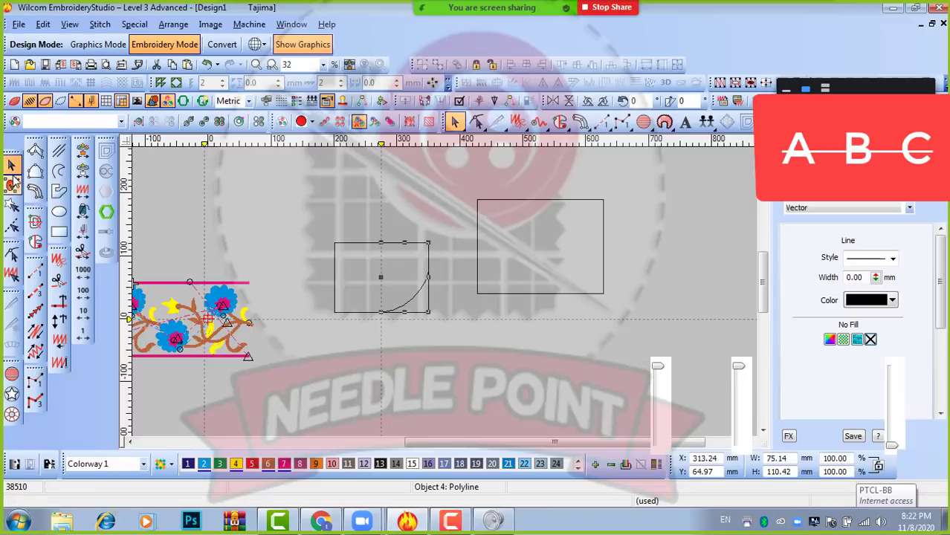
click(553, 101)
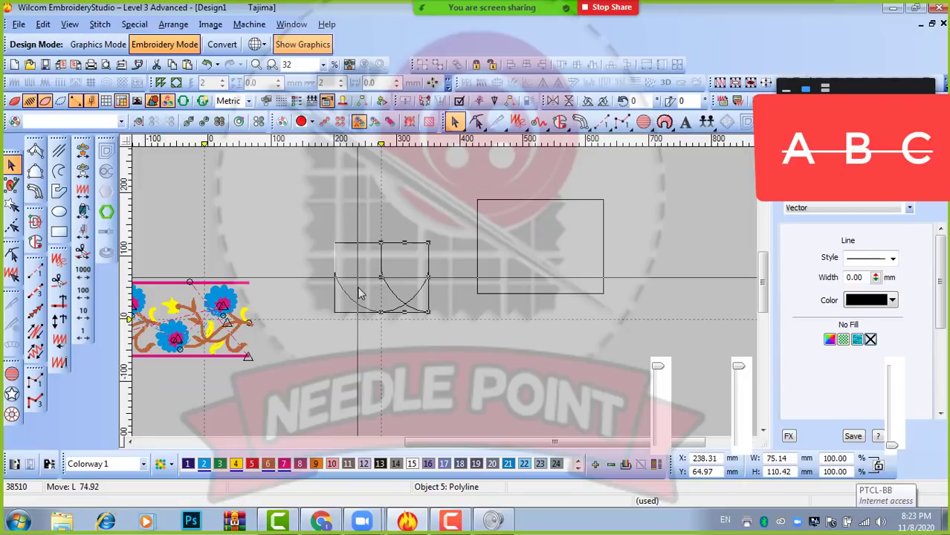
click(358, 294)
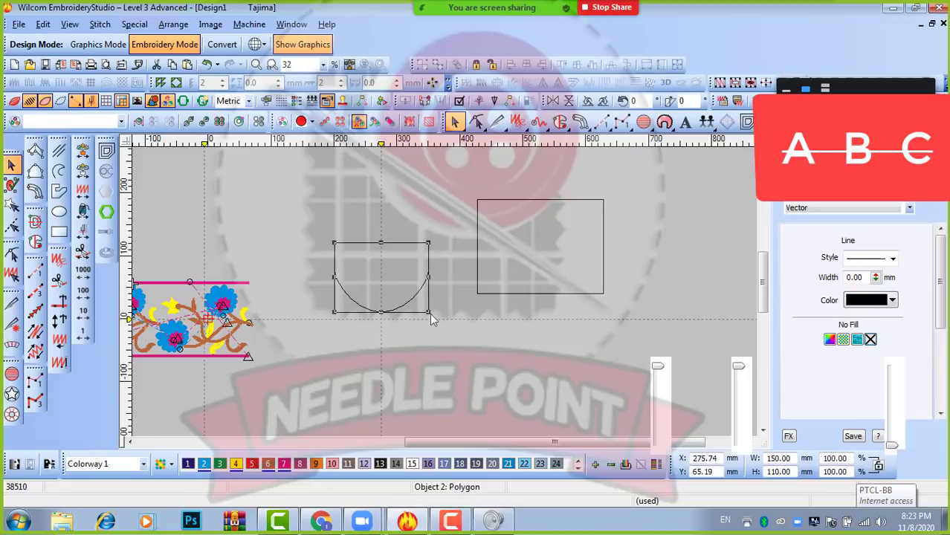
- Delete the smaller rectangle and select both curved halves to check the U-shaped outline
key(Escape)
click(429, 260)
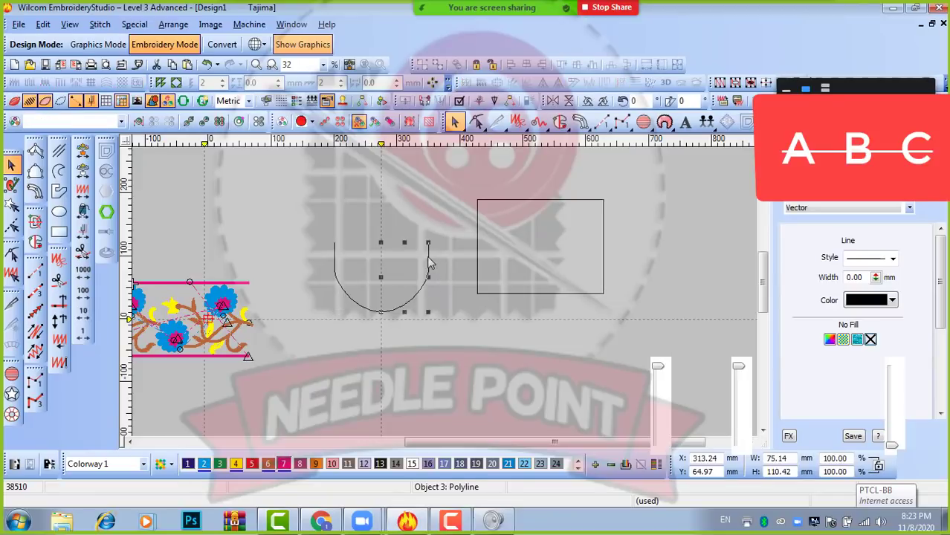
ctrl+click(335, 279)
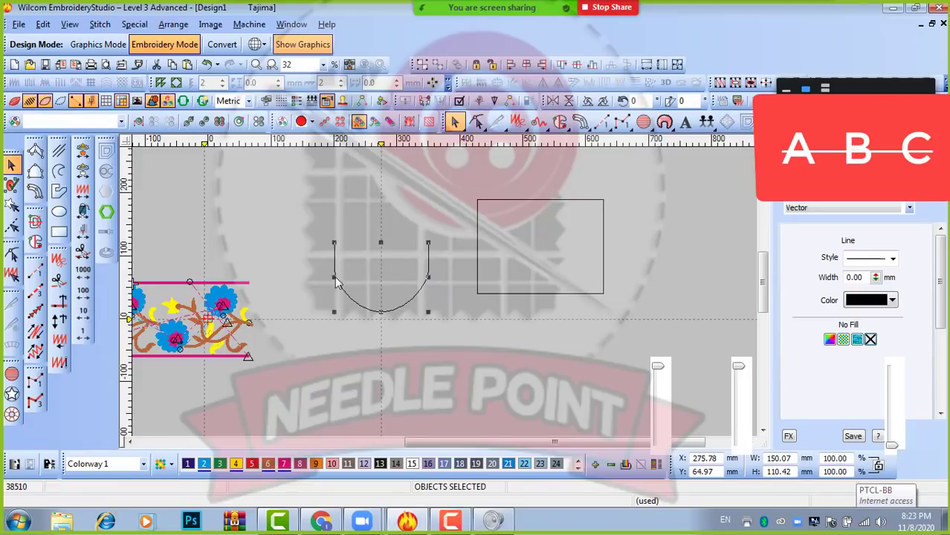
click(498, 397)
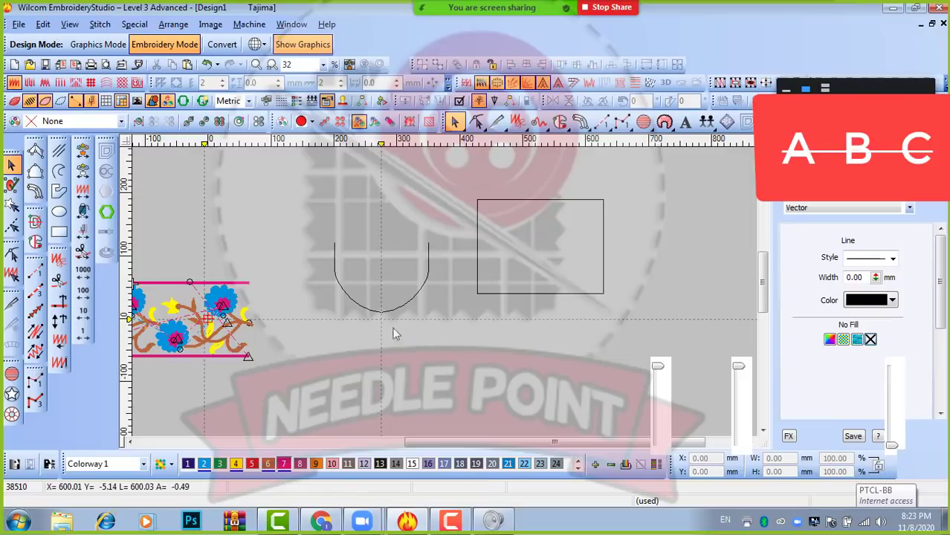
- Undo the smaller rectangle's deletion and remove the mirrored copy of the curved line
click(349, 307)
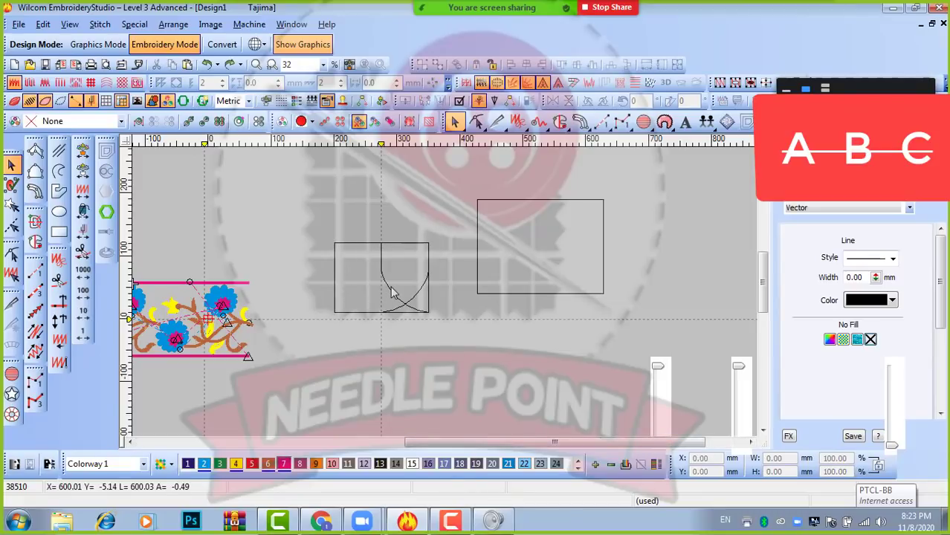
key(Delete)
scroll(444, 292, up, 3)
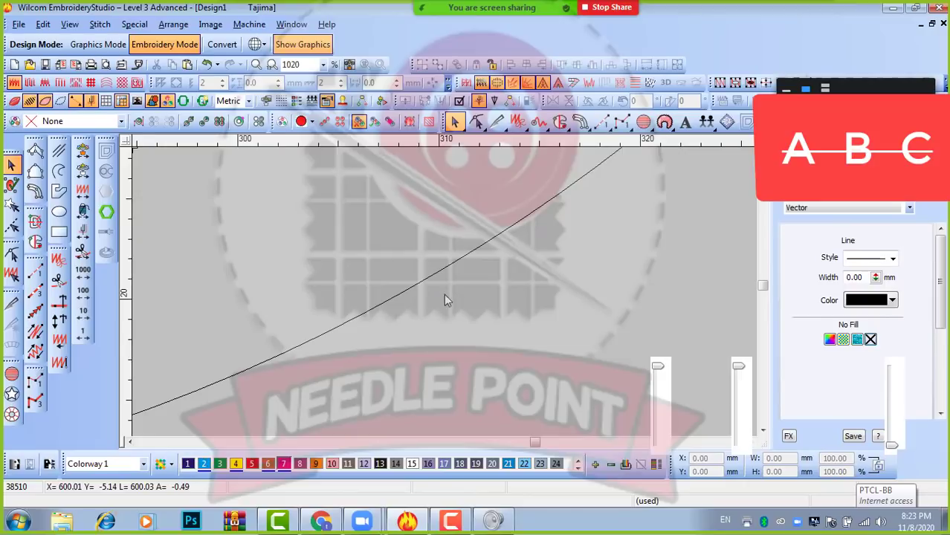
scroll(443, 296, down, 1)
scroll(444, 297, up, 3)
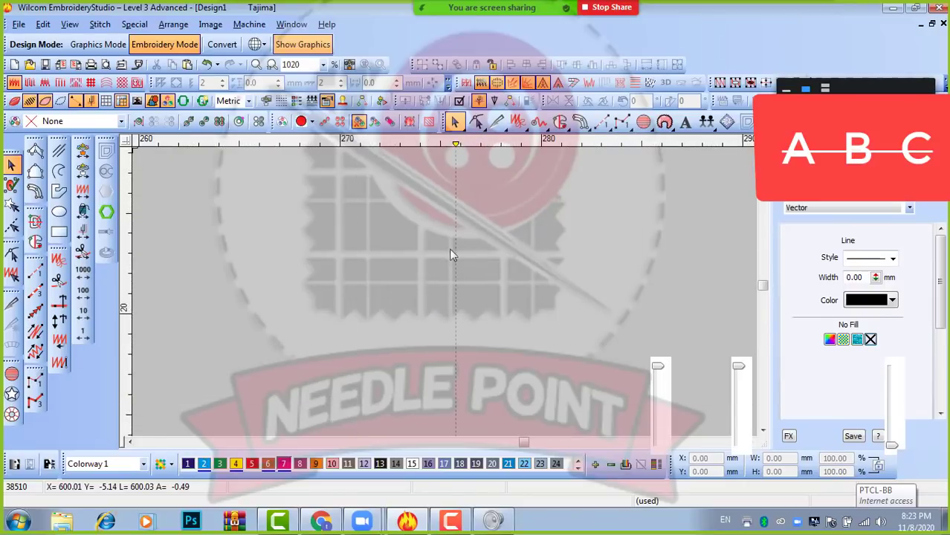
- Mirror a copy of the right-hand curved line about the vertical centre guide with the Transform command to complete the U-shaped outline
scroll(527, 310, down, 3)
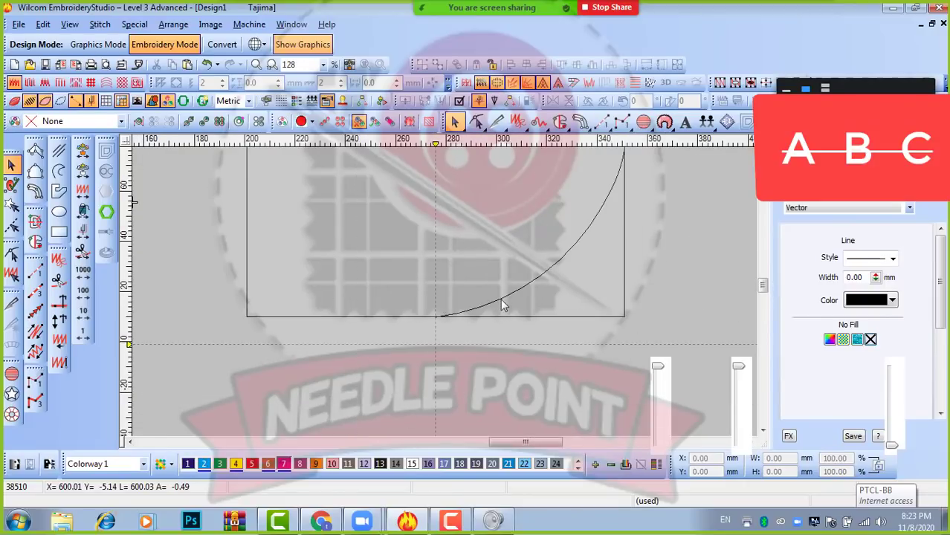
click(509, 302)
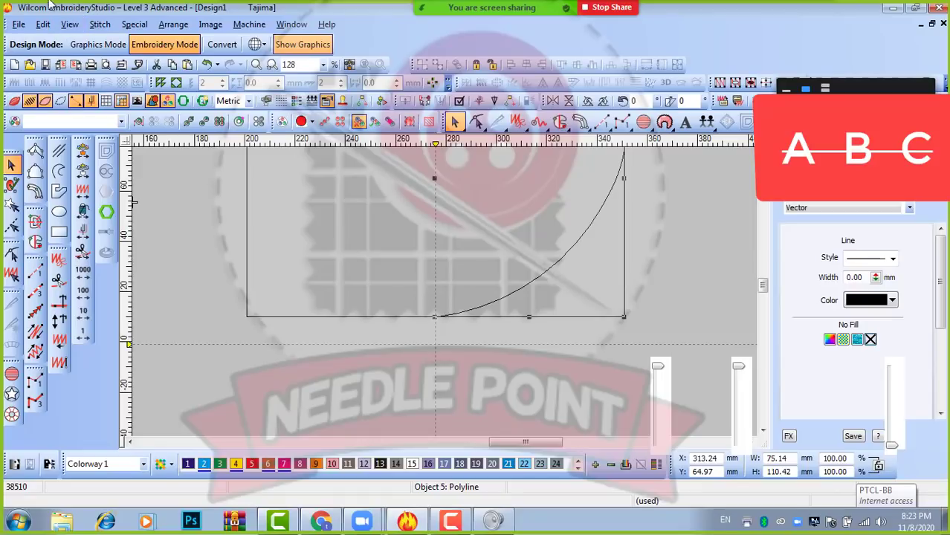
click(42, 26)
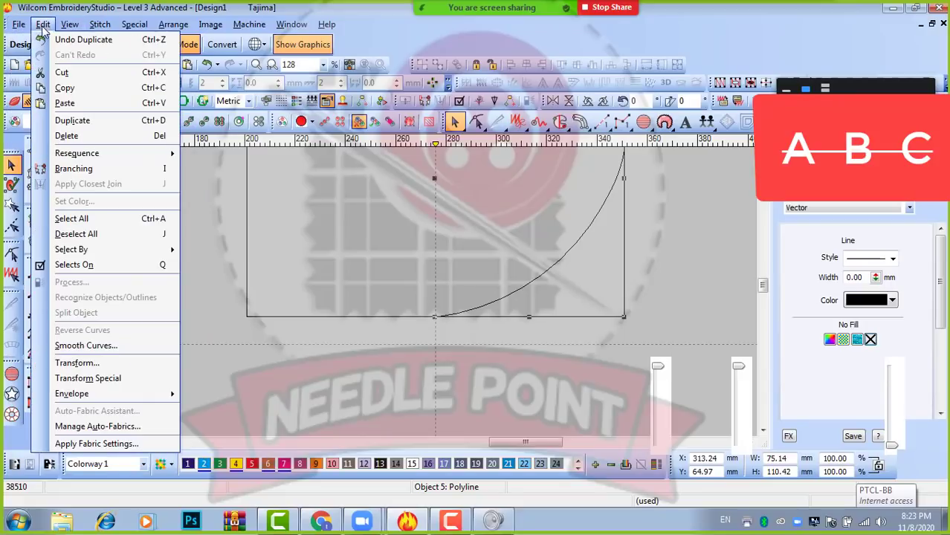
click(82, 362)
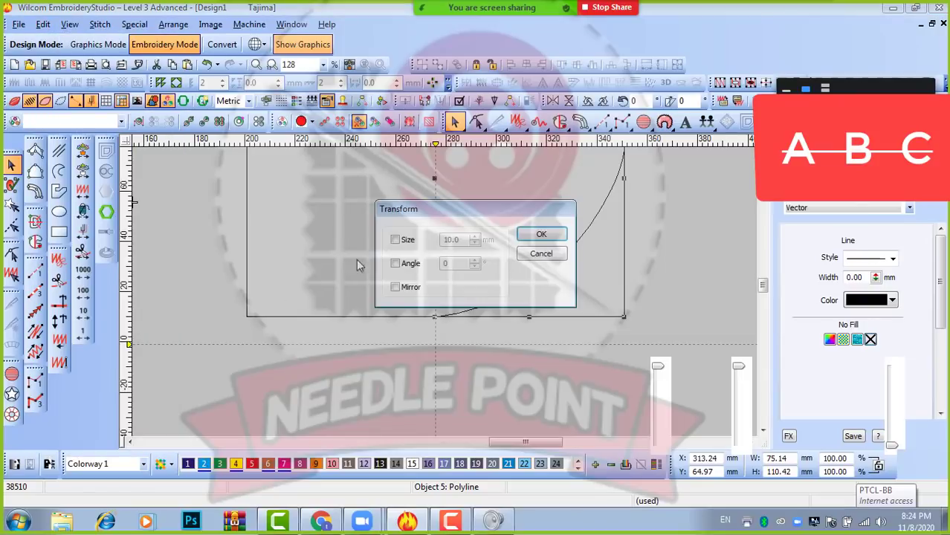
click(405, 292)
click(545, 235)
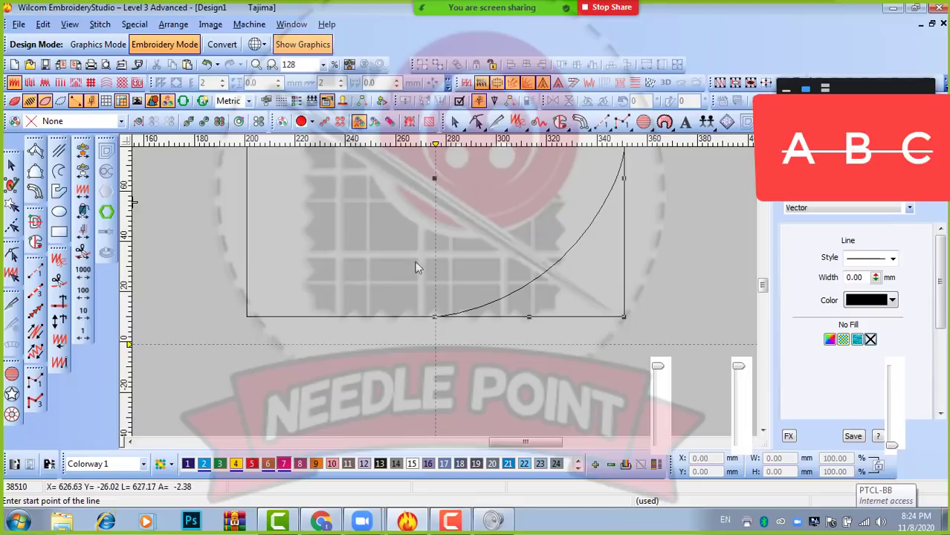
scroll(432, 256, up, 6)
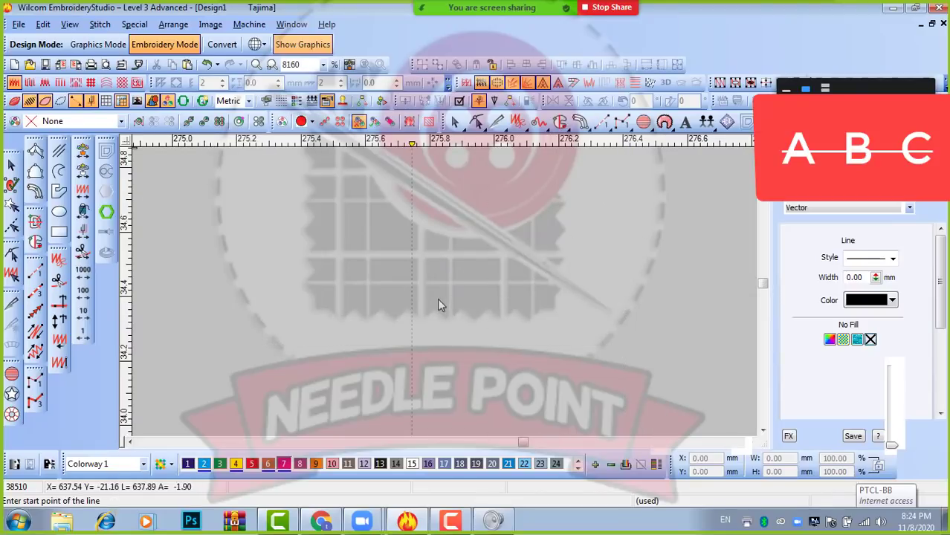
scroll(427, 286, up, 1)
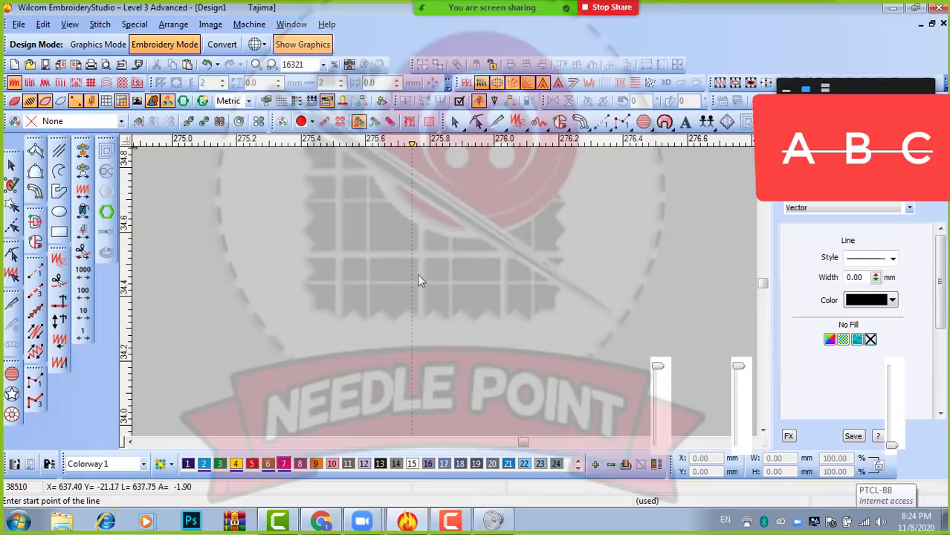
click(413, 175)
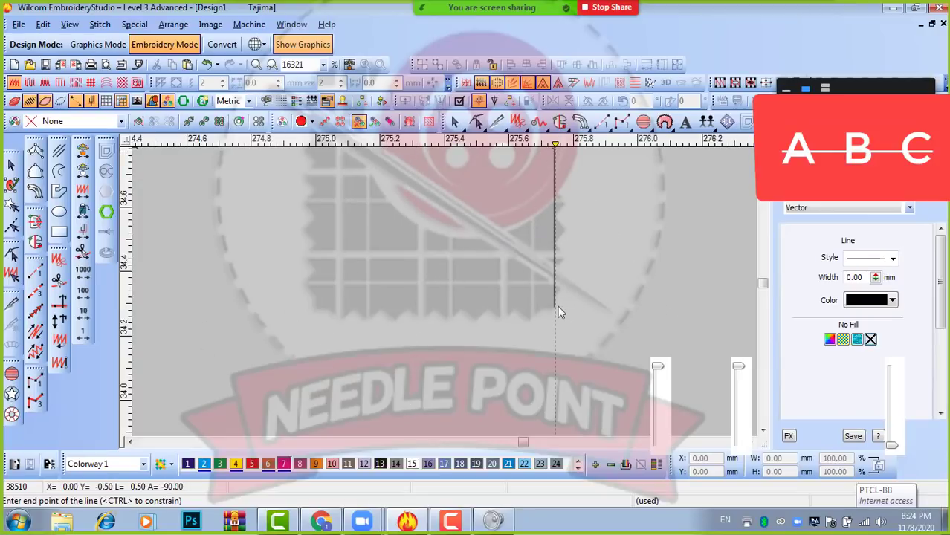
key(Escape)
key(Escape)
scroll(585, 301, down, 6)
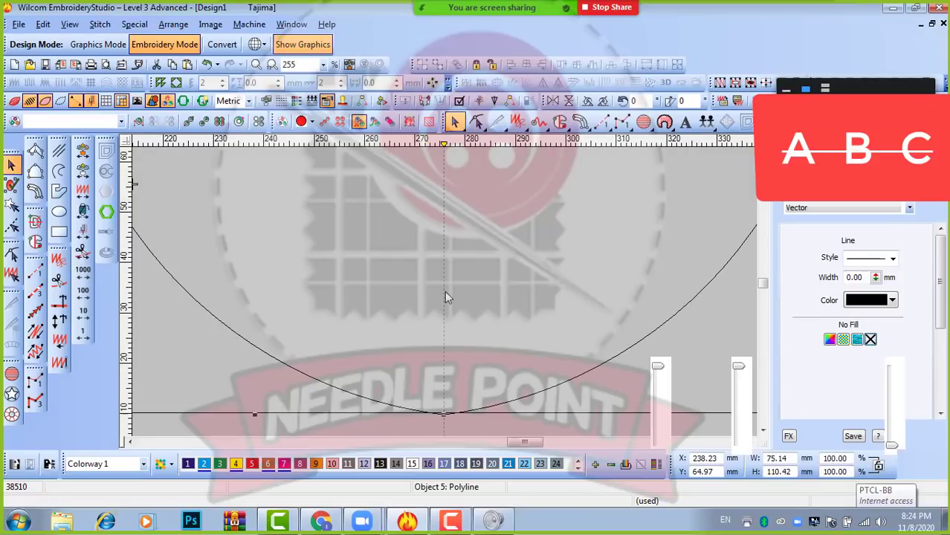
scroll(444, 290, down, 3)
scroll(430, 290, up, 2)
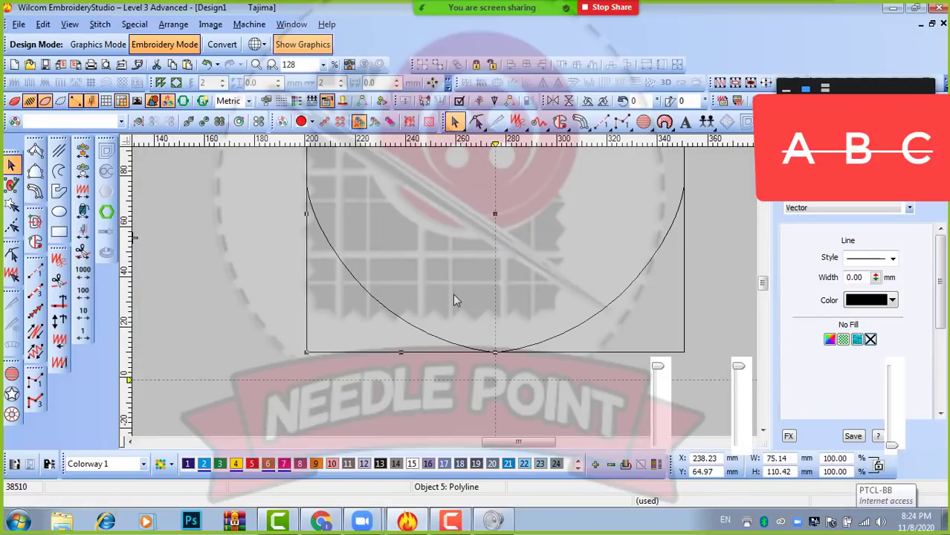
drag(440, 400, 440, 393)
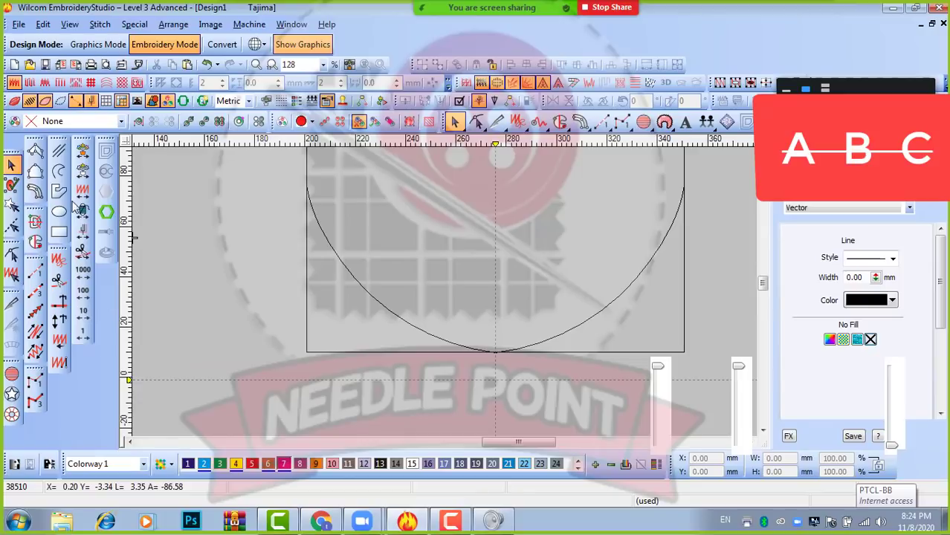
- Draw a closed curved leaf shape about 11 by 12 mm inside the outline, to the right of the centre guide
click(59, 195)
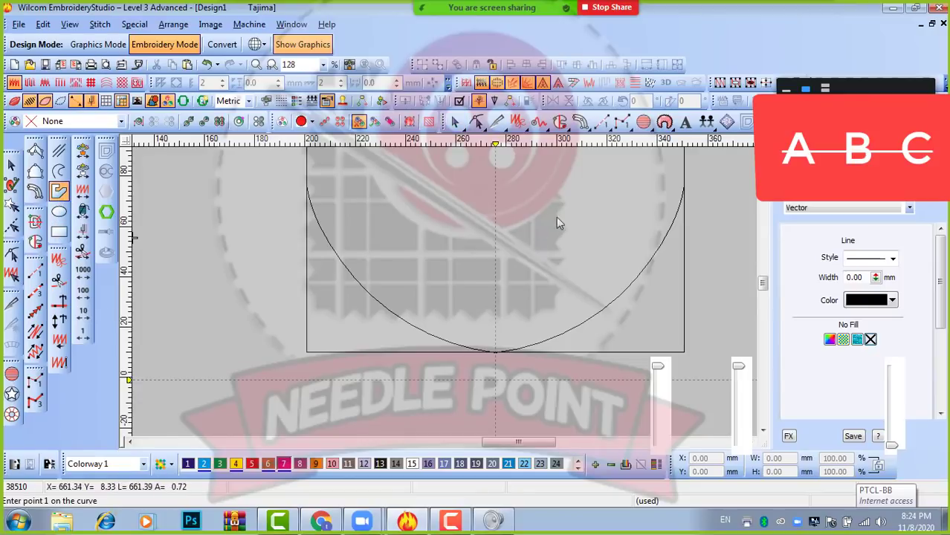
scroll(556, 217, up, 1)
click(416, 322)
click(428, 313)
click(436, 283)
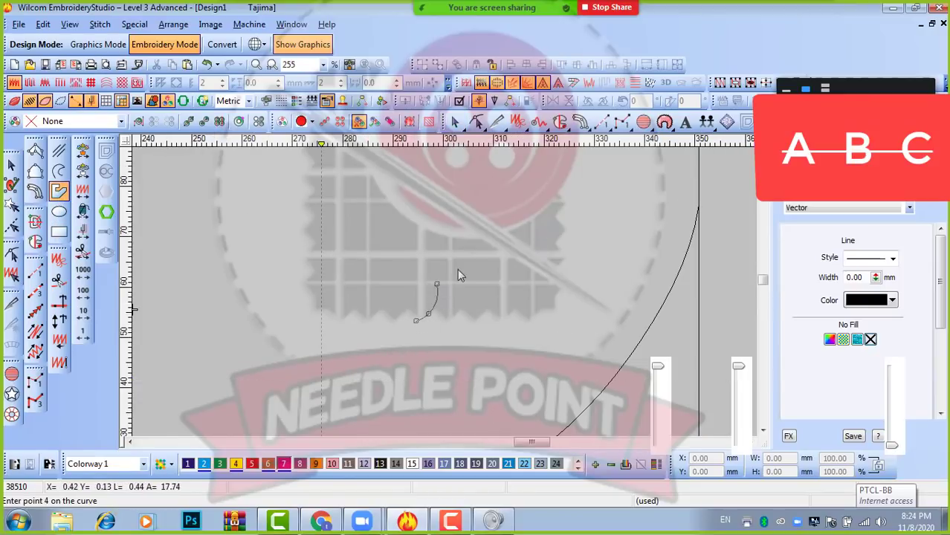
click(466, 263)
right_click(421, 270)
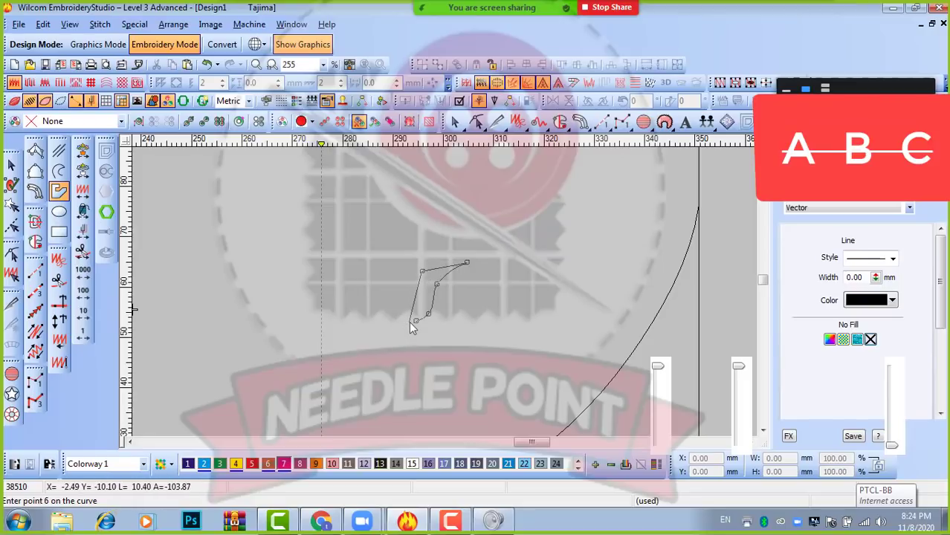
key(Return)
click(11, 166)
scroll(405, 348, up, 1)
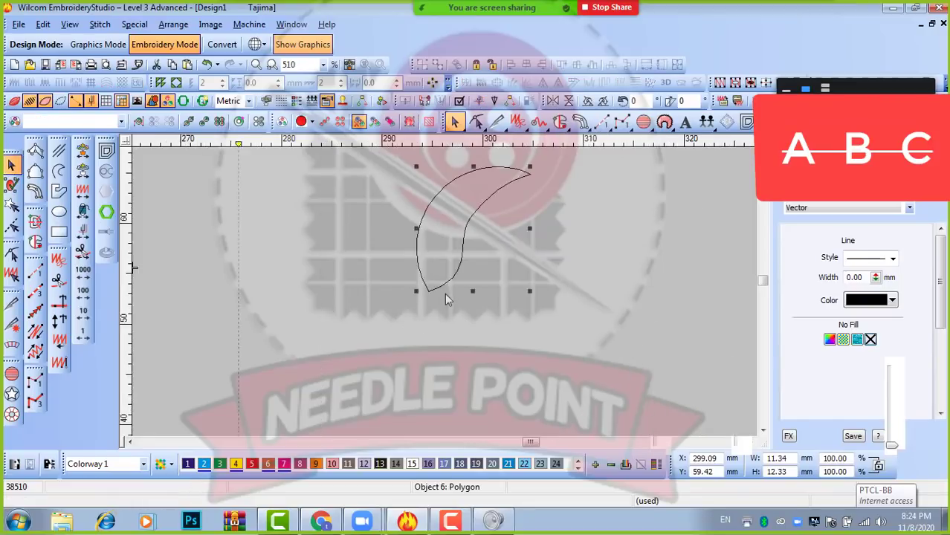
scroll(444, 294, up, 1)
click(439, 333)
scroll(445, 293, down, 1)
scroll(443, 291, down, 2)
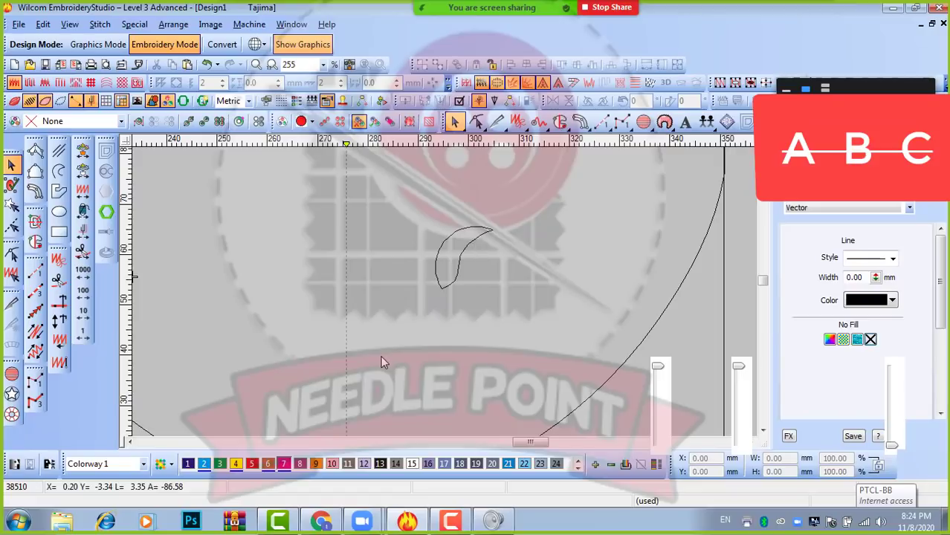
- Draw a slanted straight line about 31 mm wide and 19 mm high through the leaf shape's lower tip
click(60, 174)
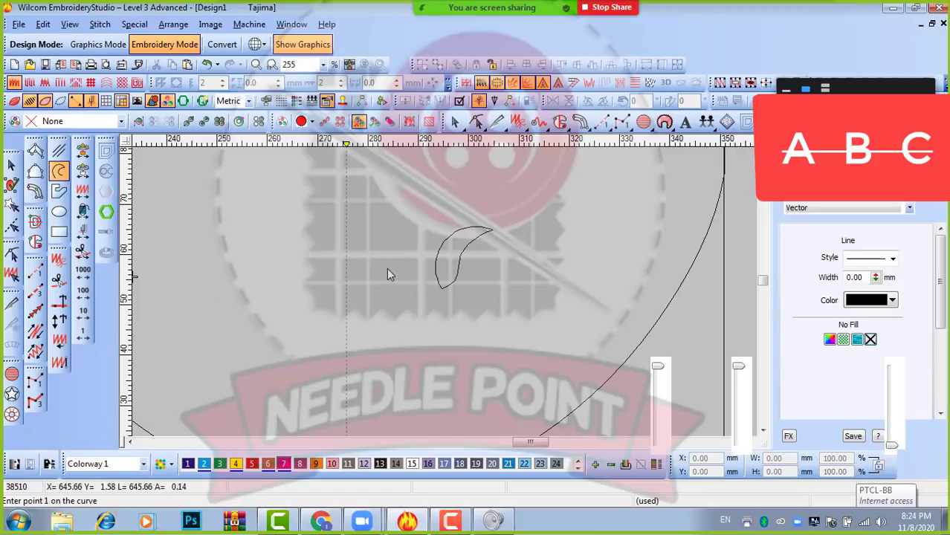
click(376, 248)
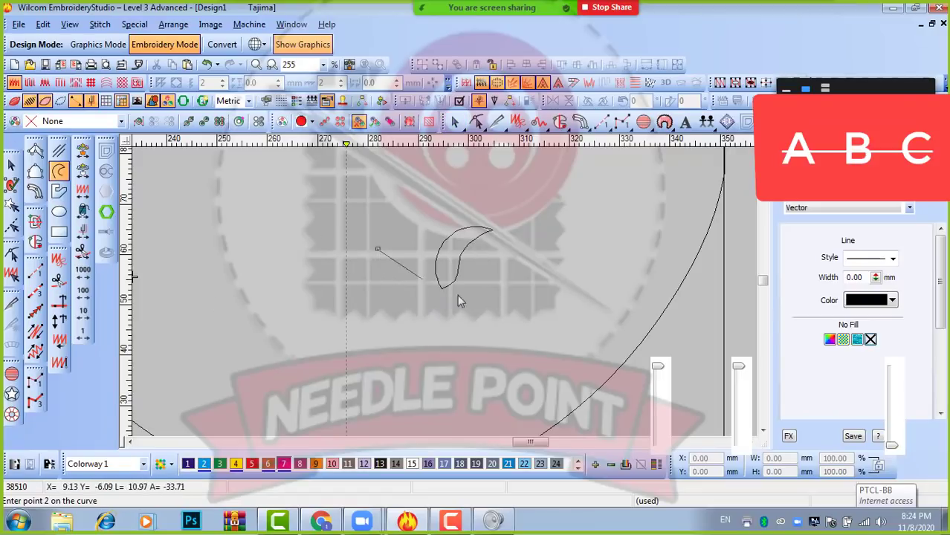
click(532, 345)
key(Return)
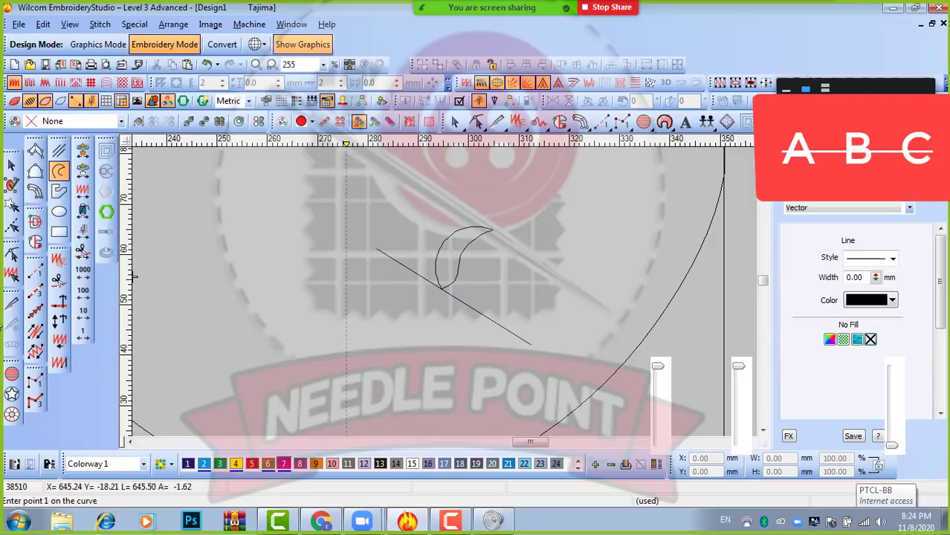
click(11, 166)
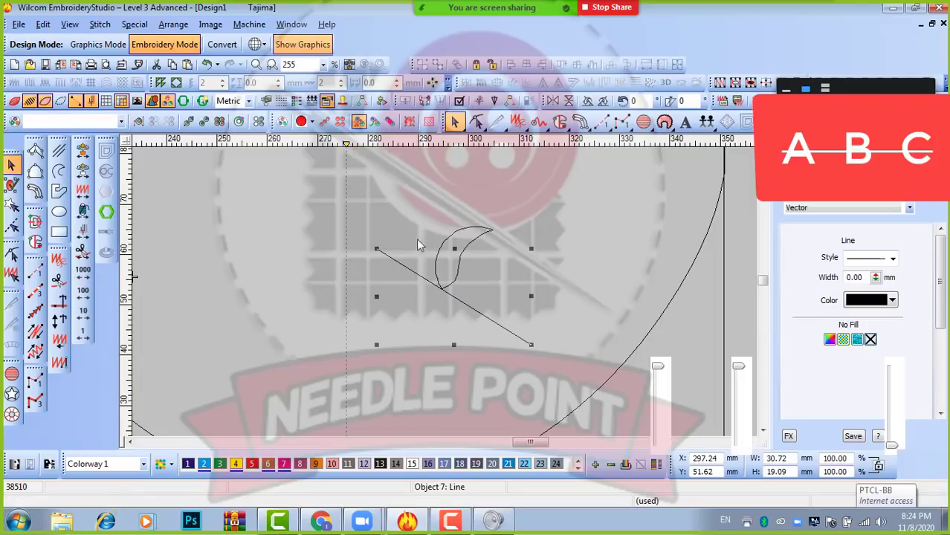
- Mirror a copy of the leaf shape across the slanted line with the Transform command
click(478, 243)
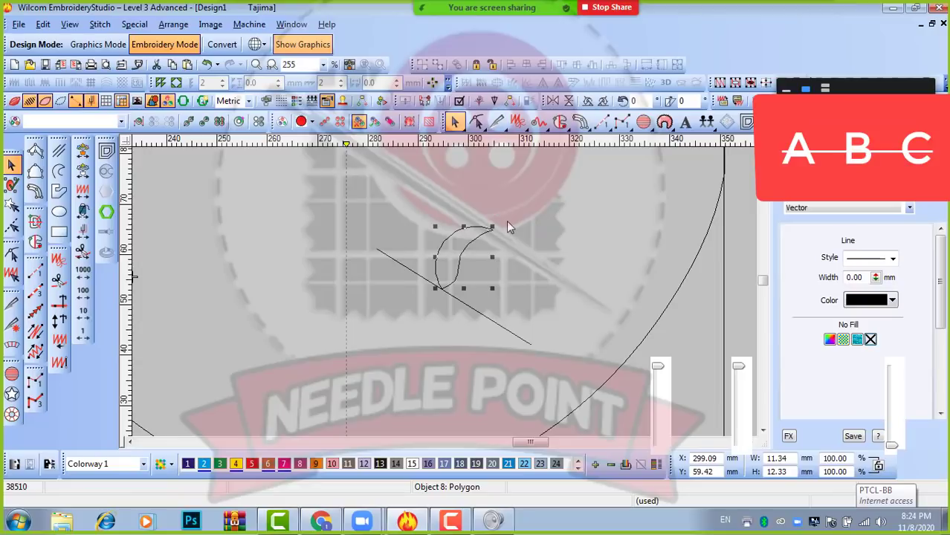
click(43, 23)
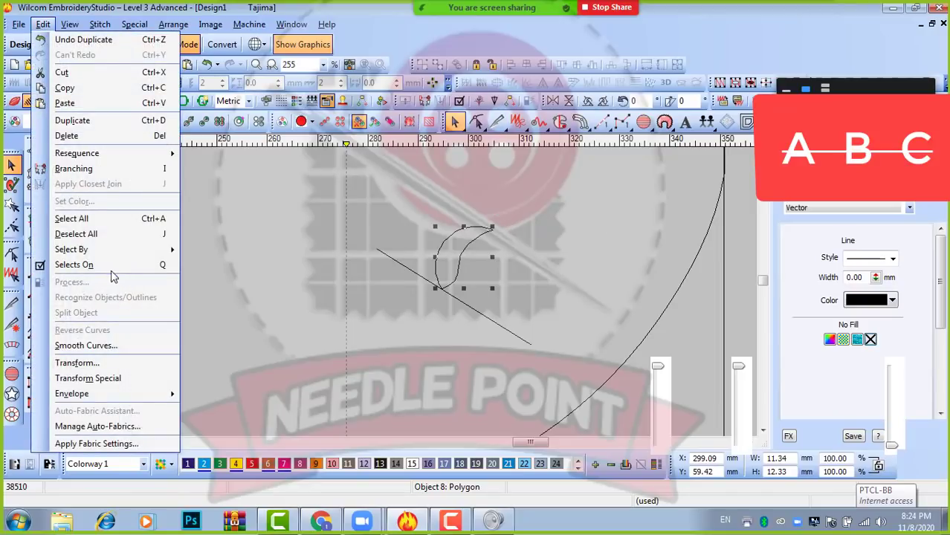
click(109, 363)
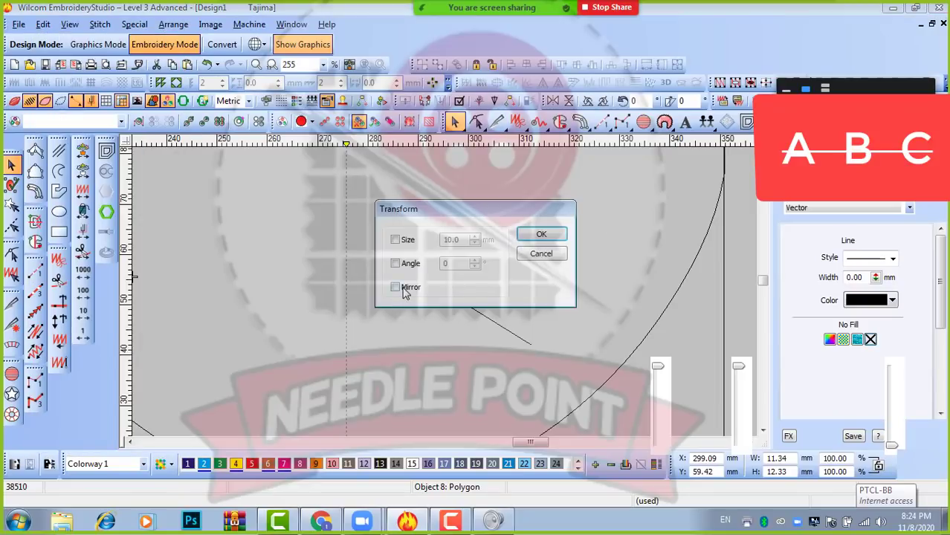
click(534, 236)
scroll(382, 333, up, 2)
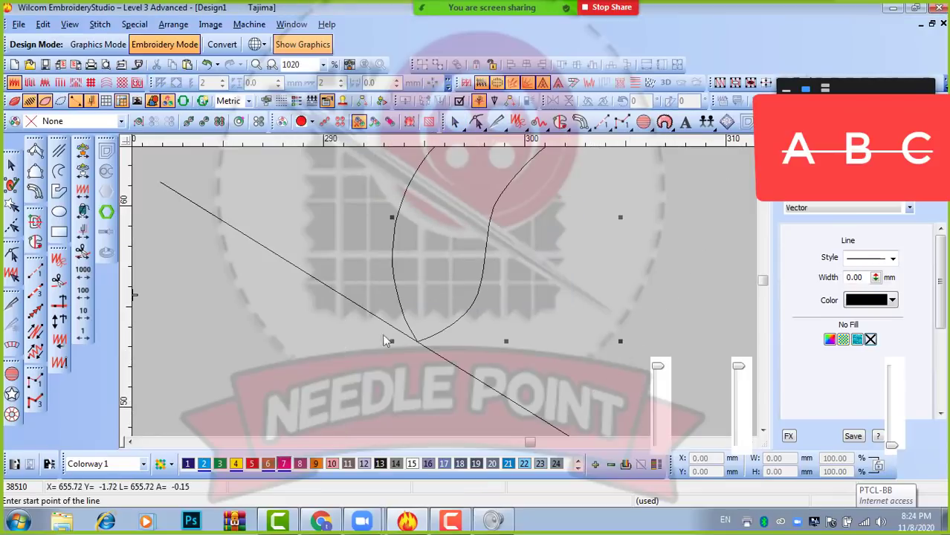
click(338, 297)
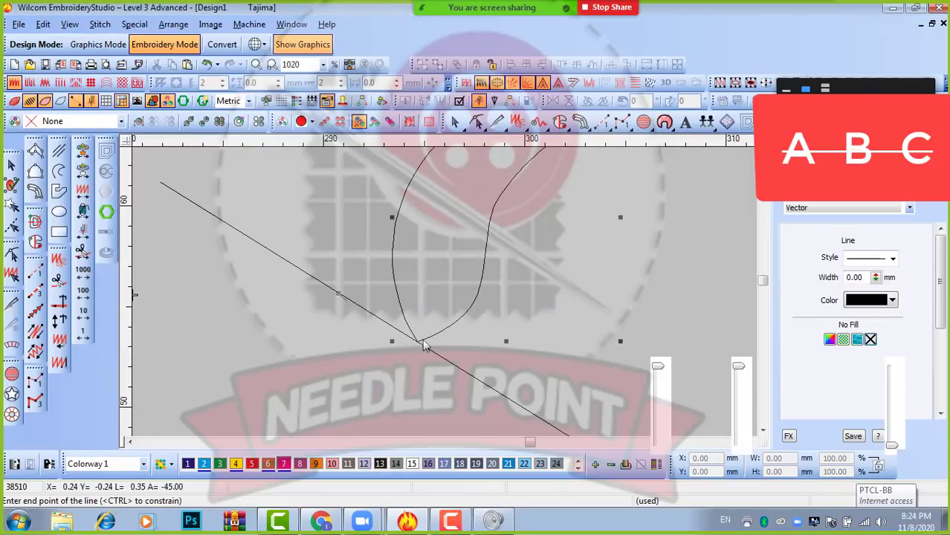
click(434, 338)
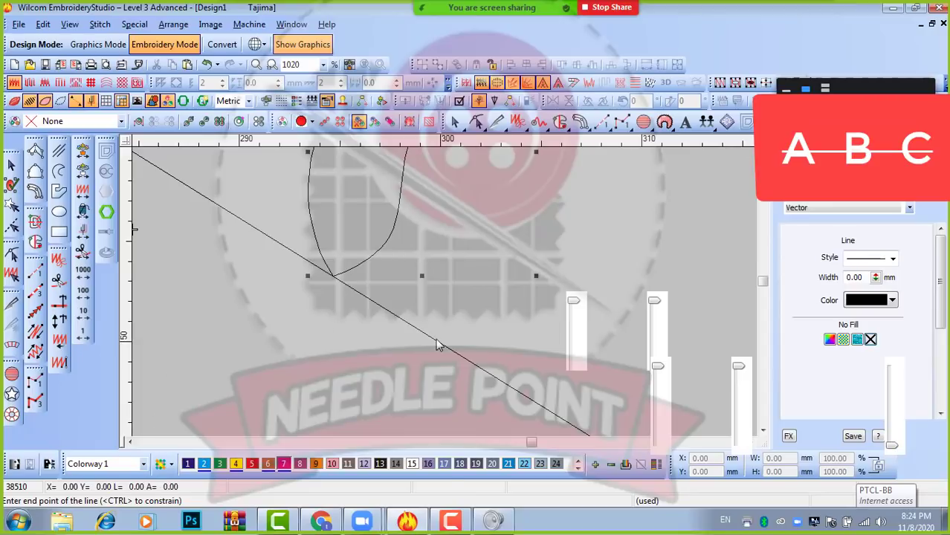
scroll(444, 290, down, 8)
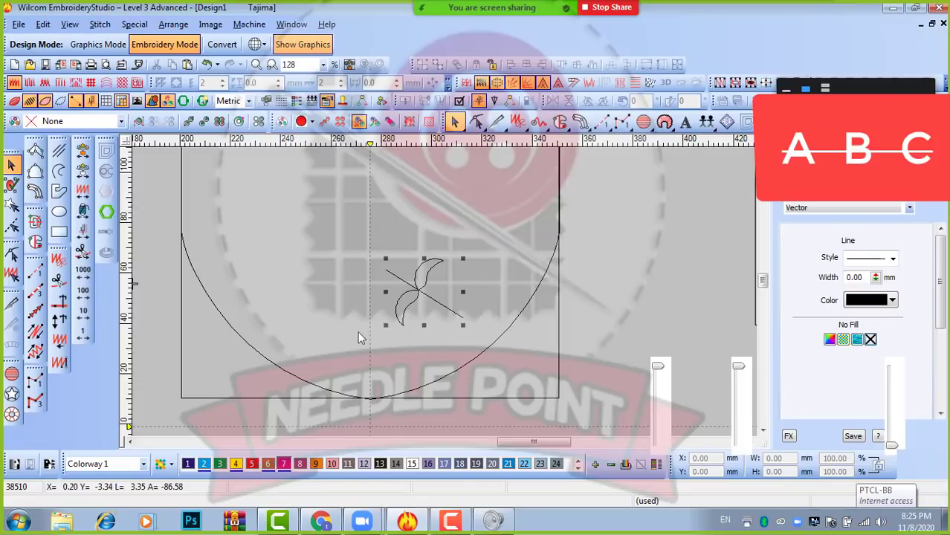
- Delete the two leaf shapes, the slanted line and the rectangle around the U-shaped outline
key(Delete)
click(560, 354)
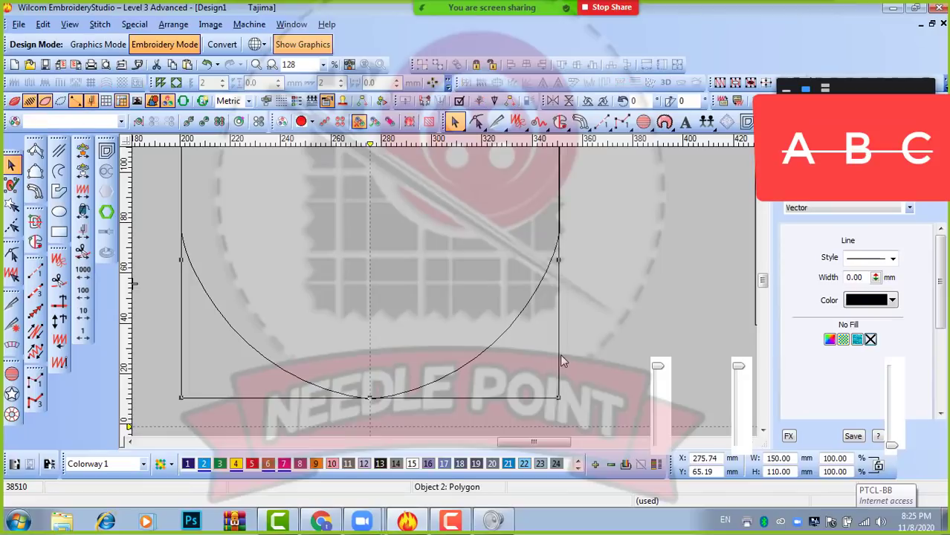
key(Delete)
- Combine both curved halves into a single U-shaped outline and place it directly below the original halves, at about Y -74 mm
scroll(446, 265, down, 2)
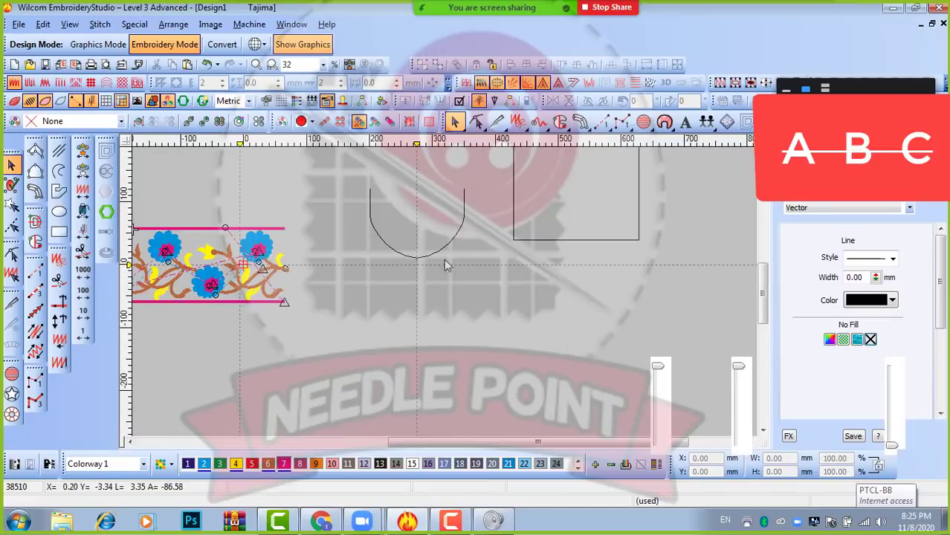
scroll(446, 312, up, 2)
scroll(451, 355, down, 2)
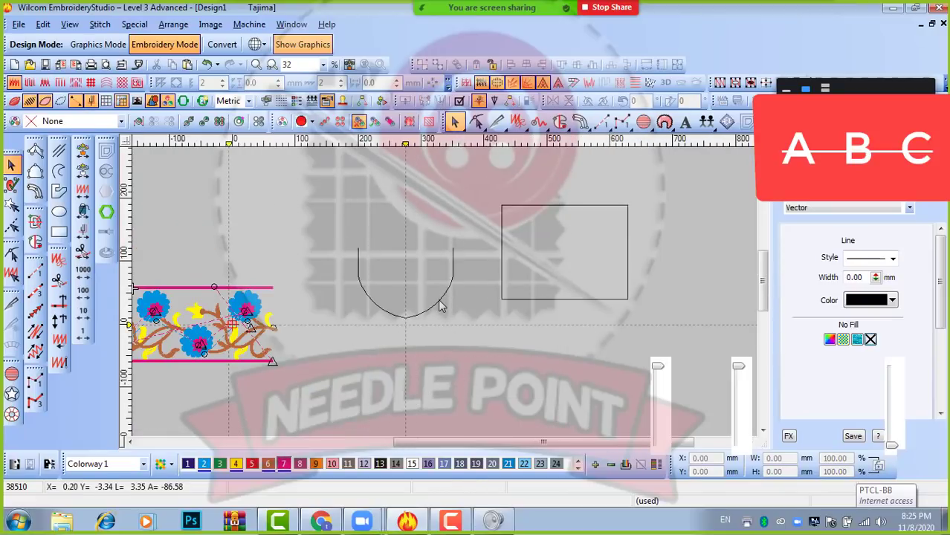
click(380, 314)
click(467, 346)
scroll(414, 332, up, 2)
click(419, 269)
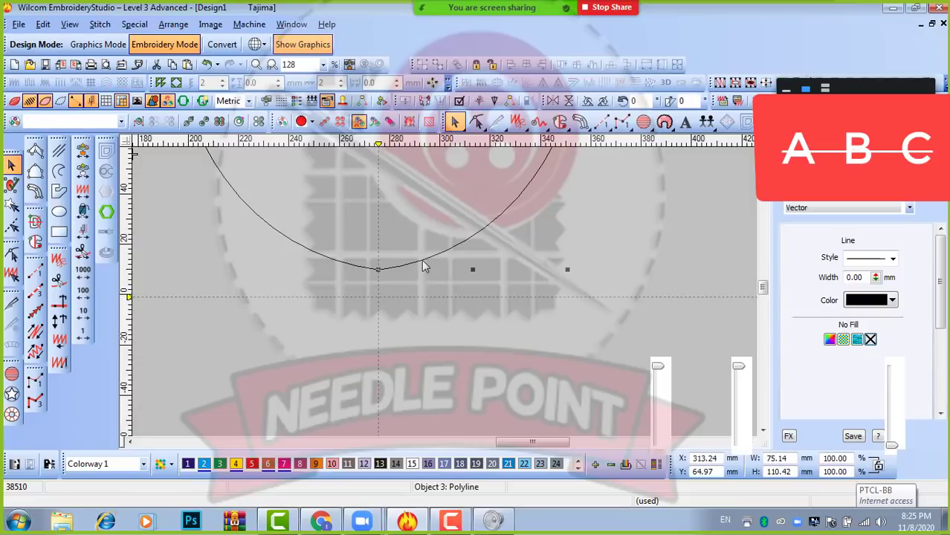
ctrl+click(352, 265)
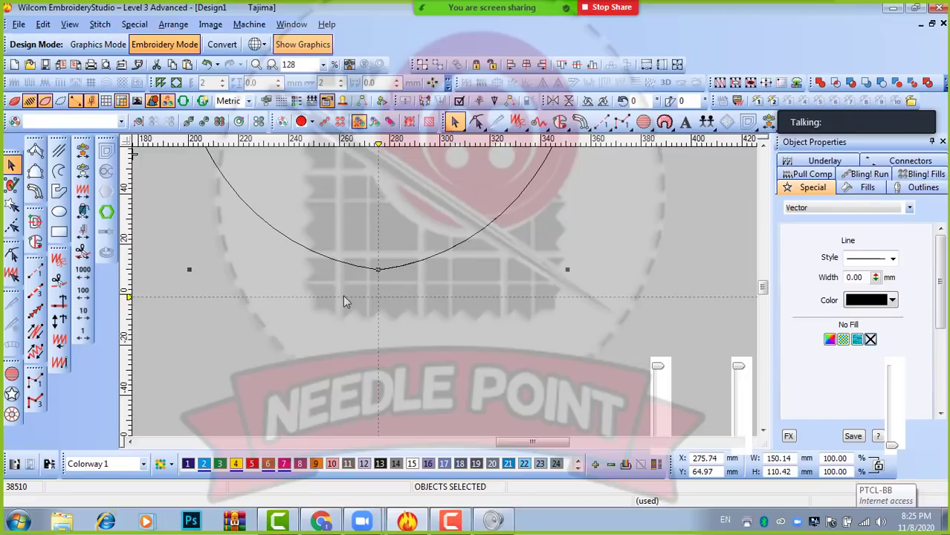
scroll(432, 303, down, 2)
drag(434, 253, 436, 341)
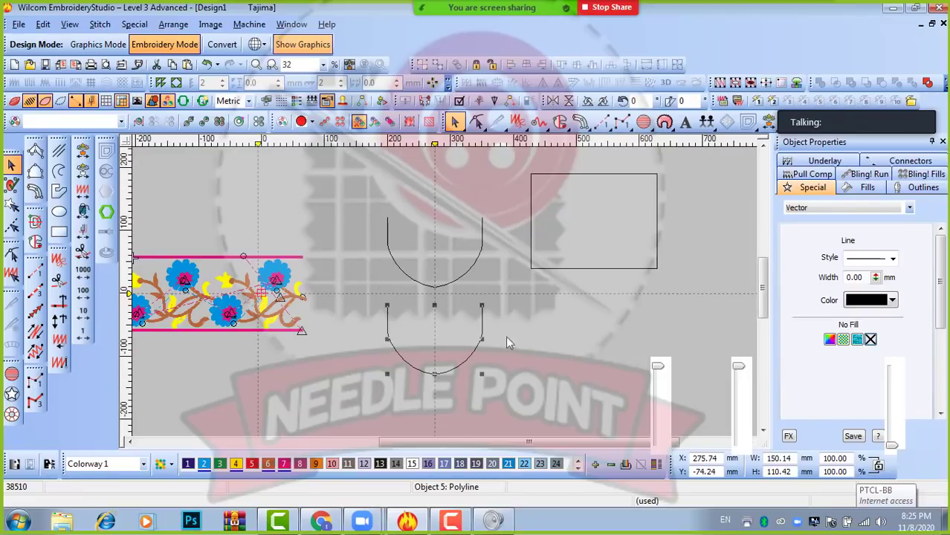
- Delete the two original curved halves above the combined U-shaped outline
click(454, 286)
click(417, 283)
key(Delete)
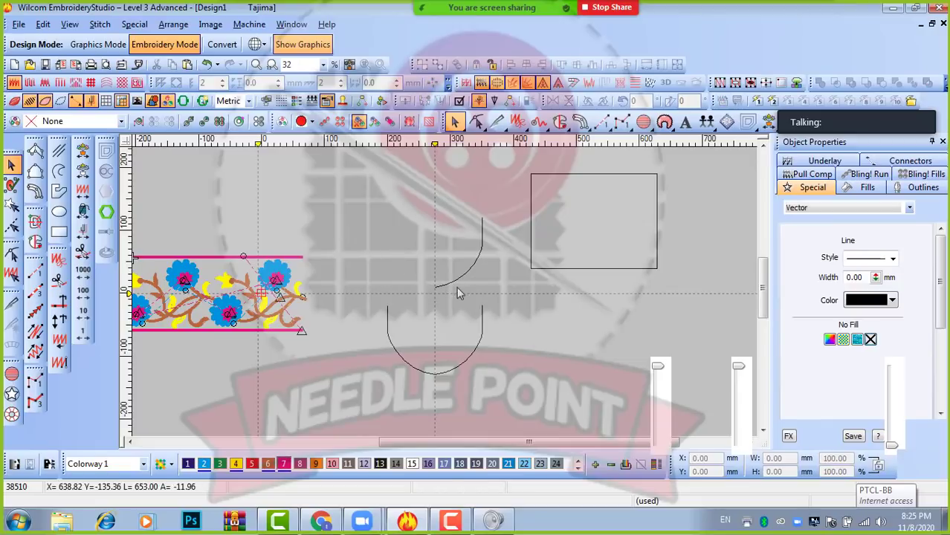
click(460, 283)
key(Delete)
scroll(438, 282, up, 1)
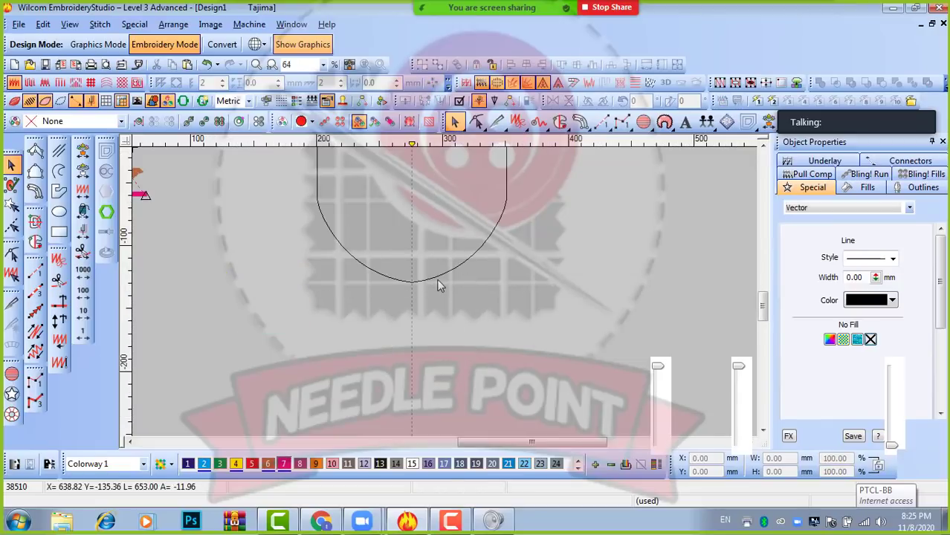
- Convert the bottom centre point of the U-shaped outline into a curve point and nudge it slightly upward
click(439, 279)
key(h)
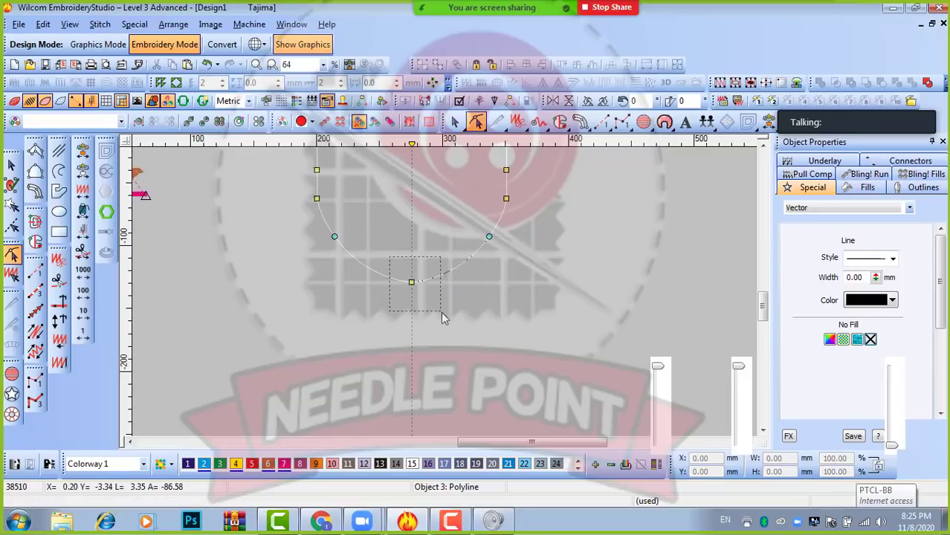
key(Up)
key(Up)
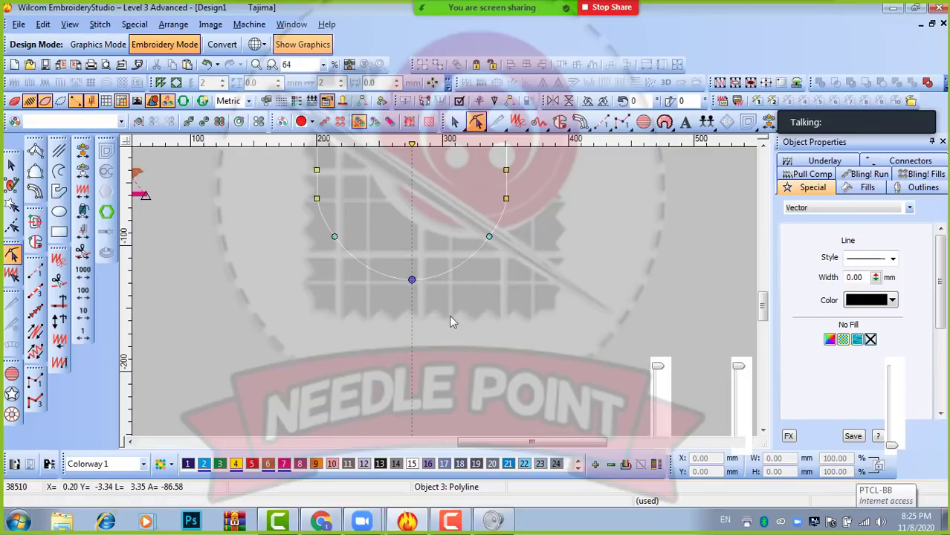
click(12, 165)
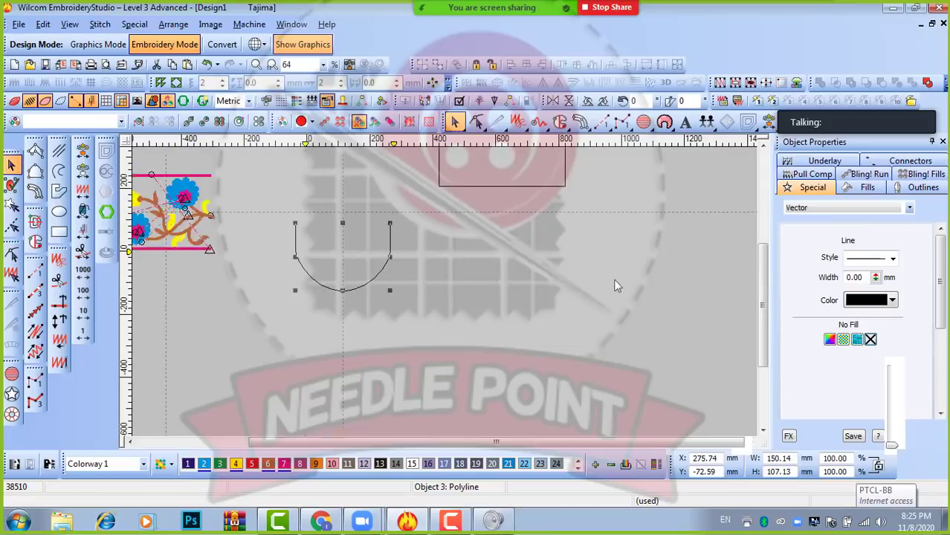
click(465, 305)
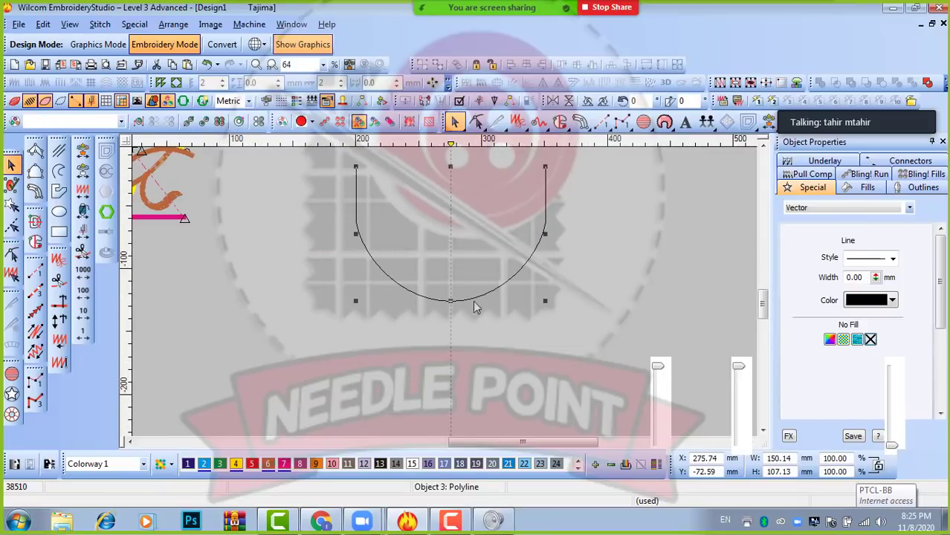
- Draw a four-point open S-curve running down from just beside the lower-right side of the U-shaped outline
click(58, 171)
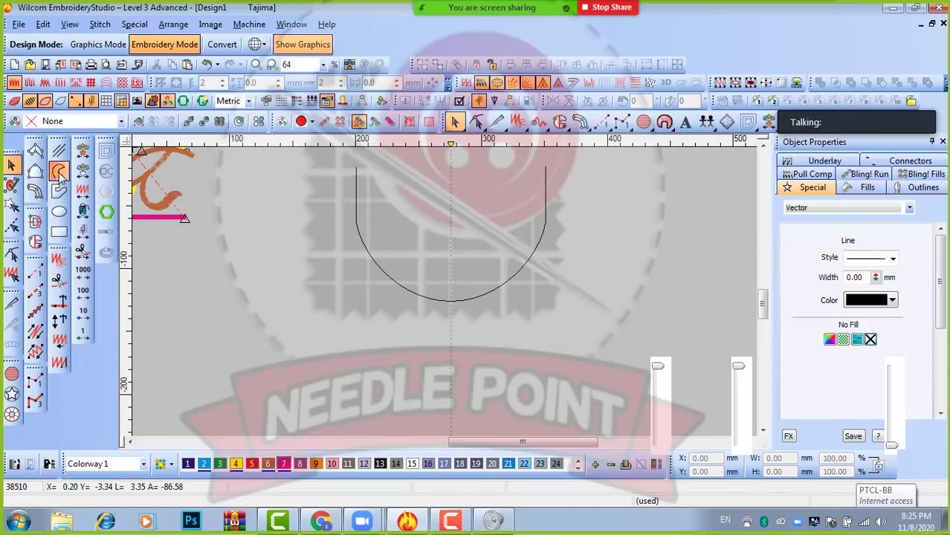
click(512, 285)
click(567, 329)
click(549, 412)
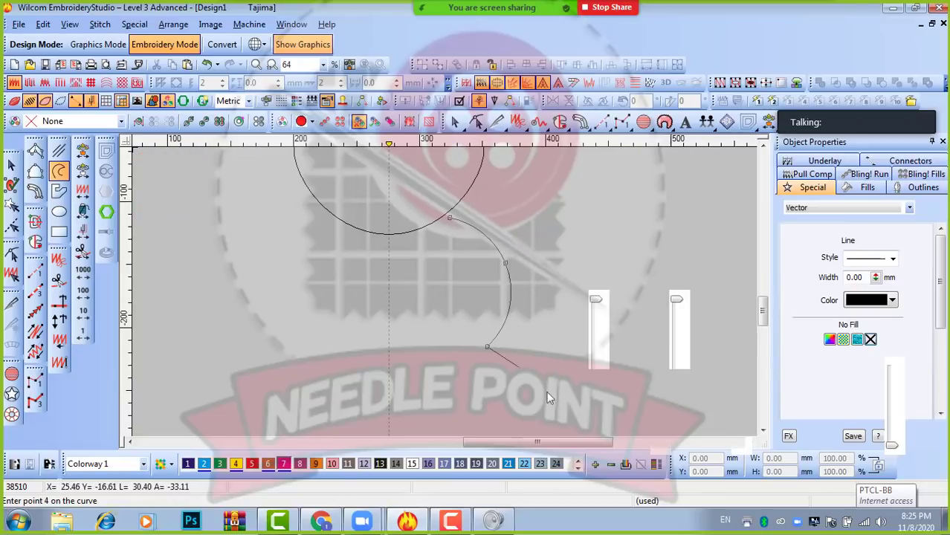
click(556, 400)
key(Return)
- Draw a second open wavy curve with five points downward from the U-shaped outline, just right of the centre guide
click(424, 230)
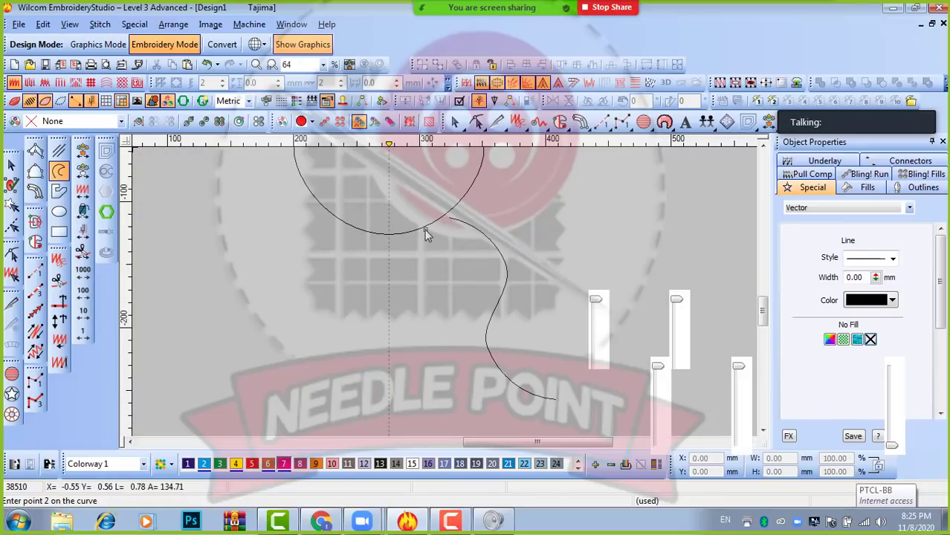
click(420, 290)
click(429, 366)
click(500, 407)
click(460, 372)
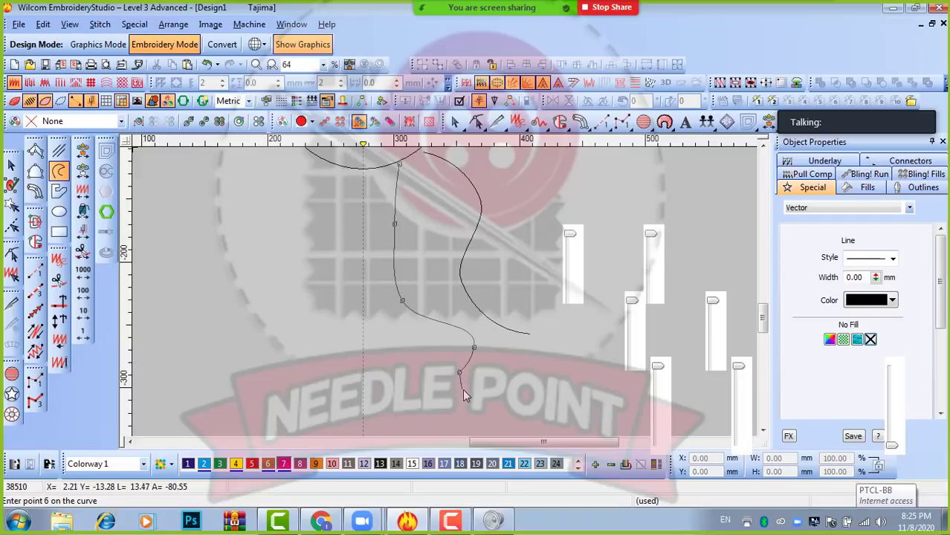
key(Return)
- Delete both wavy curves below the U-shaped outline
key(Escape)
click(397, 174)
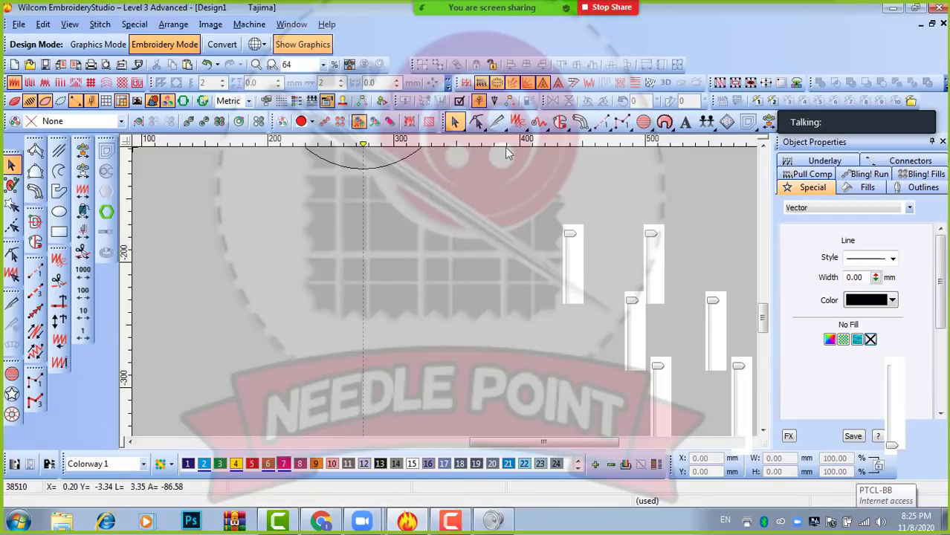
key(Delete)
- Copy the border's right-end branch with its blue flowers and yellow bud and leaves to the empty area directly below the border
key(0)
scroll(329, 267, up, 2)
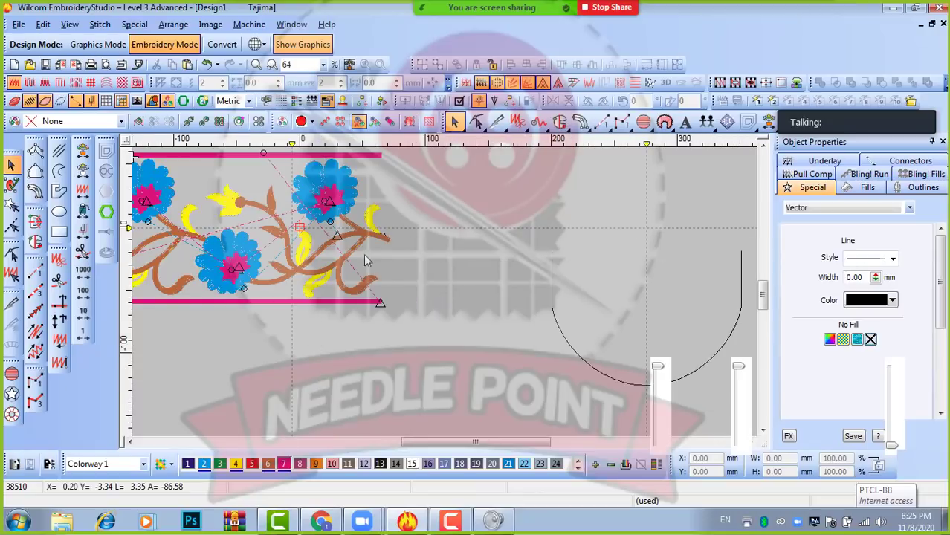
click(337, 246)
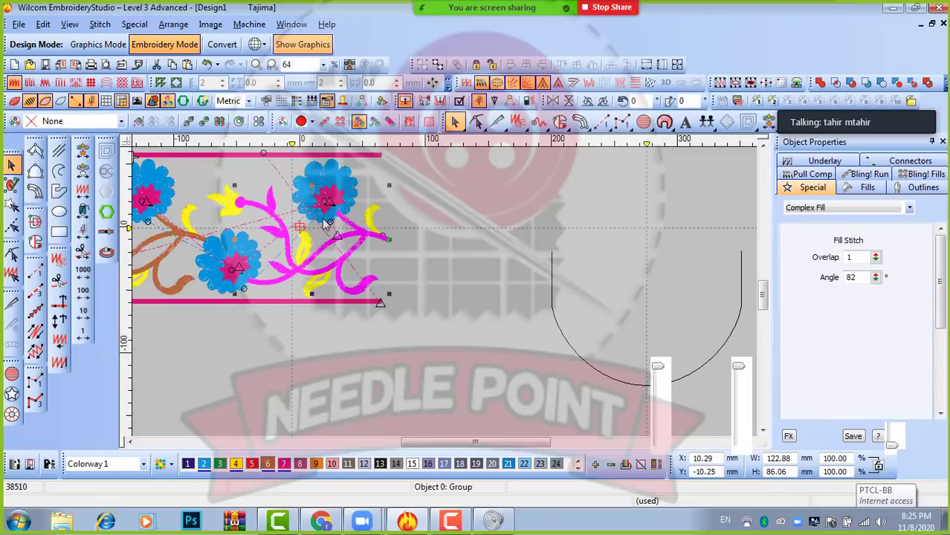
ctrl+click(239, 263)
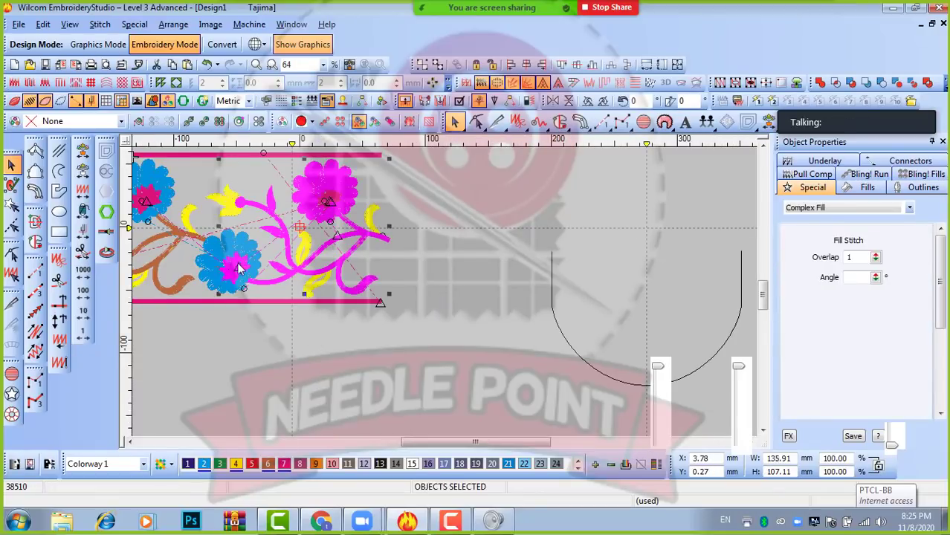
ctrl+click(229, 199)
drag(342, 265, 341, 408)
click(431, 295)
- Move the copied spray's pink-centred flower out to about X 175, Y -174 mm and scale it down to about 40 mm
scroll(430, 293, down, 1)
scroll(413, 272, up, 2)
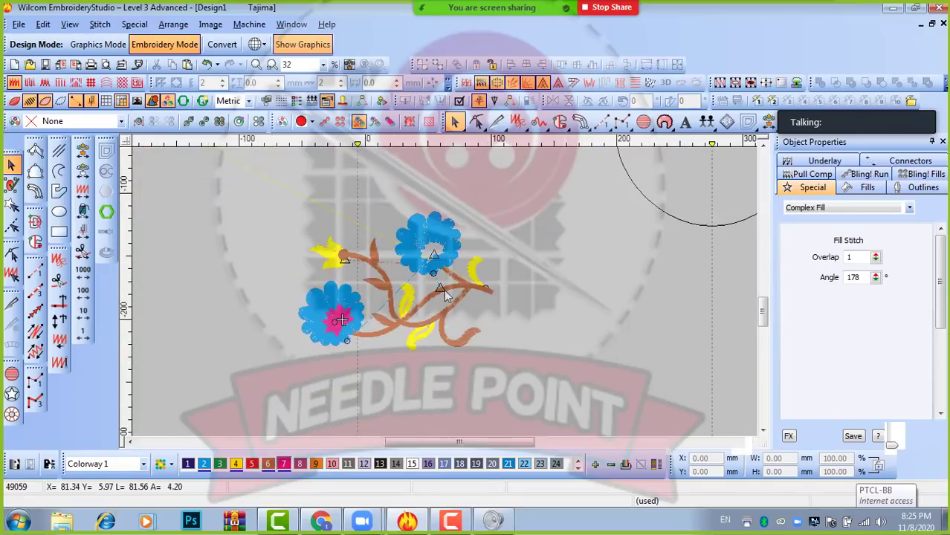
click(248, 346)
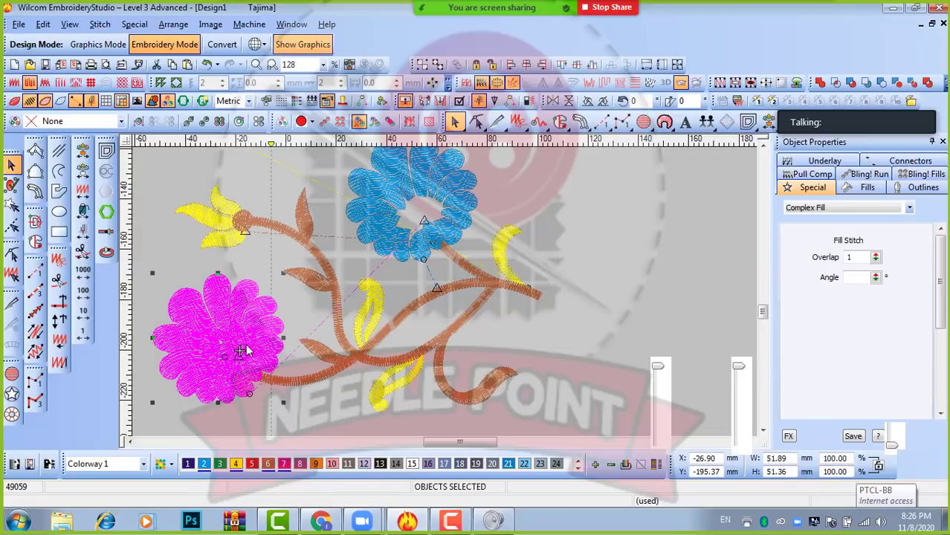
drag(248, 360, 594, 291)
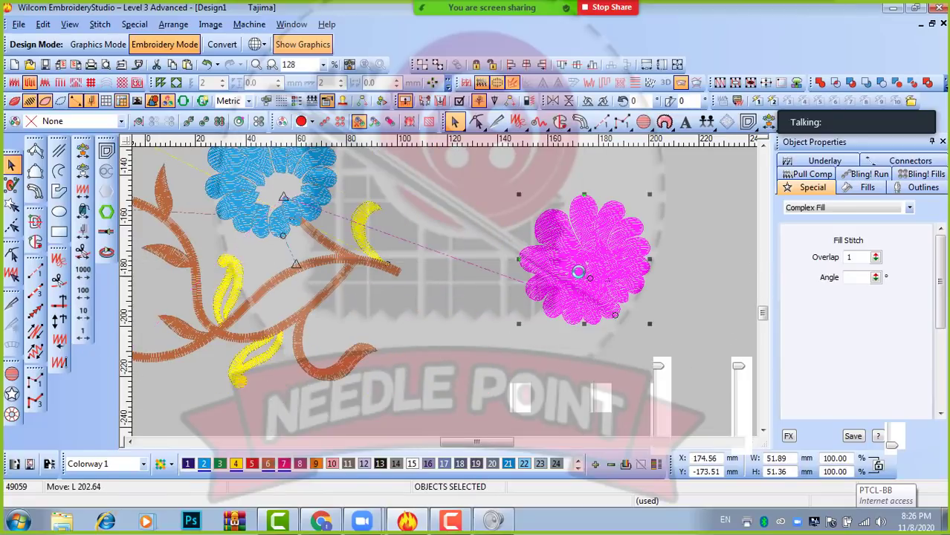
scroll(458, 301, down, 2)
scroll(458, 301, up, 1)
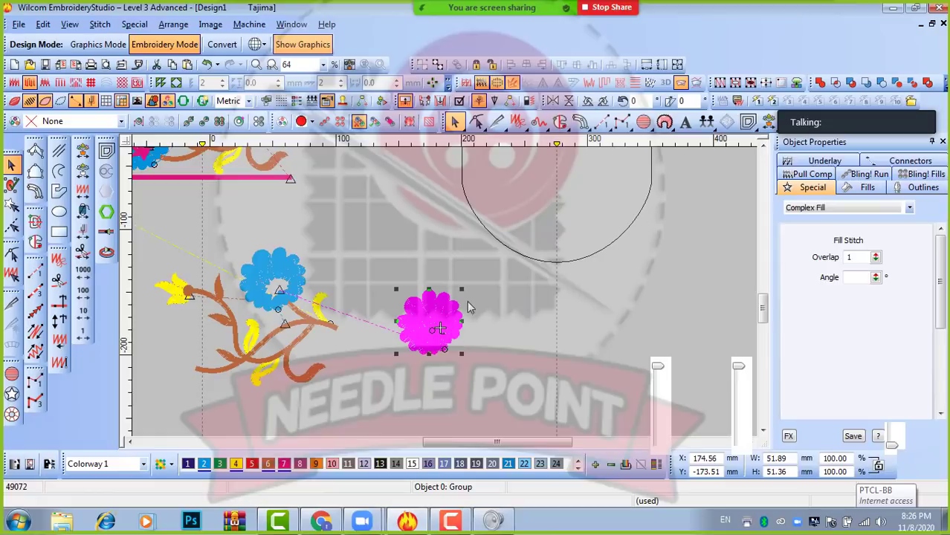
drag(462, 289, 300, 377)
- Move the rest of the copied floral spray farther left below the border, away from the single flower
click(494, 255)
scroll(492, 256, down, 2)
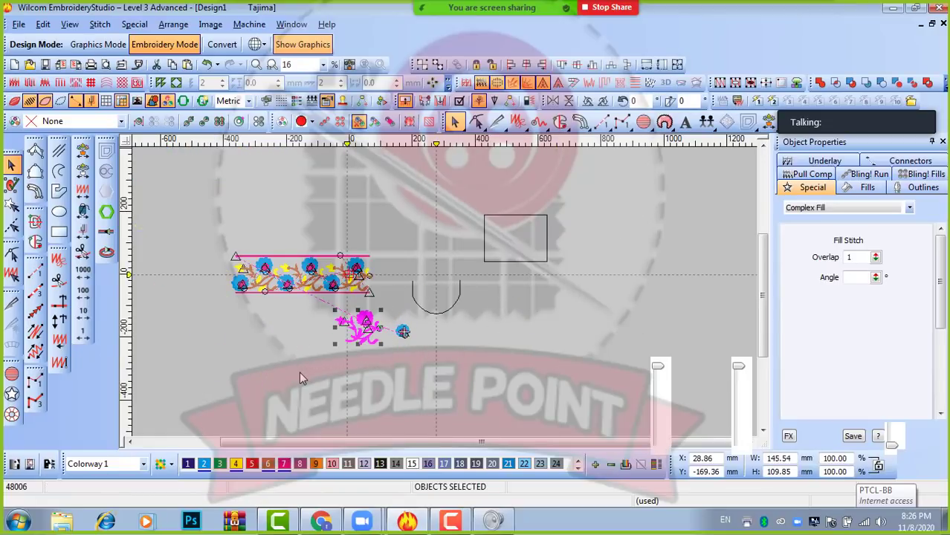
click(404, 353)
scroll(445, 298, up, 3)
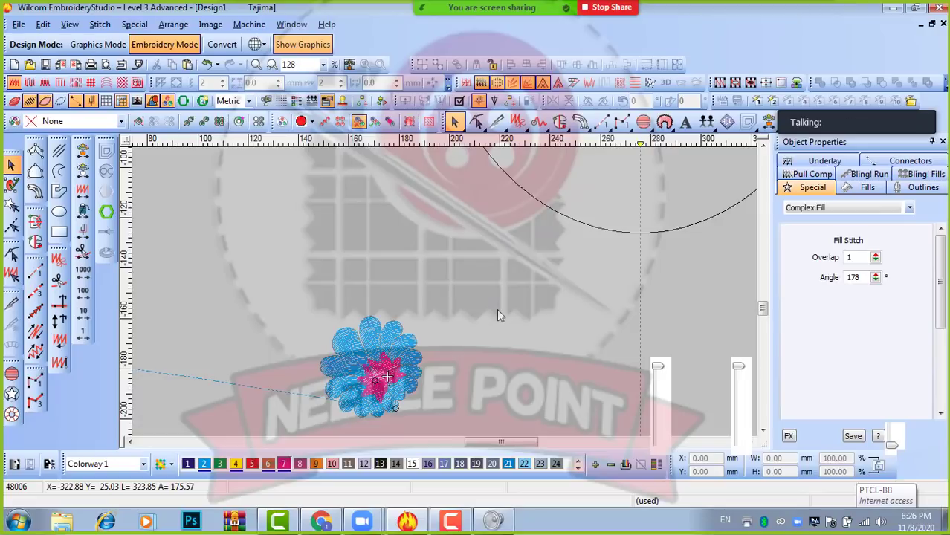
- Draw a rectangle enclosing most of the U-shaped outline and the single flower, and set its width to 300 mm
scroll(462, 288, down, 2)
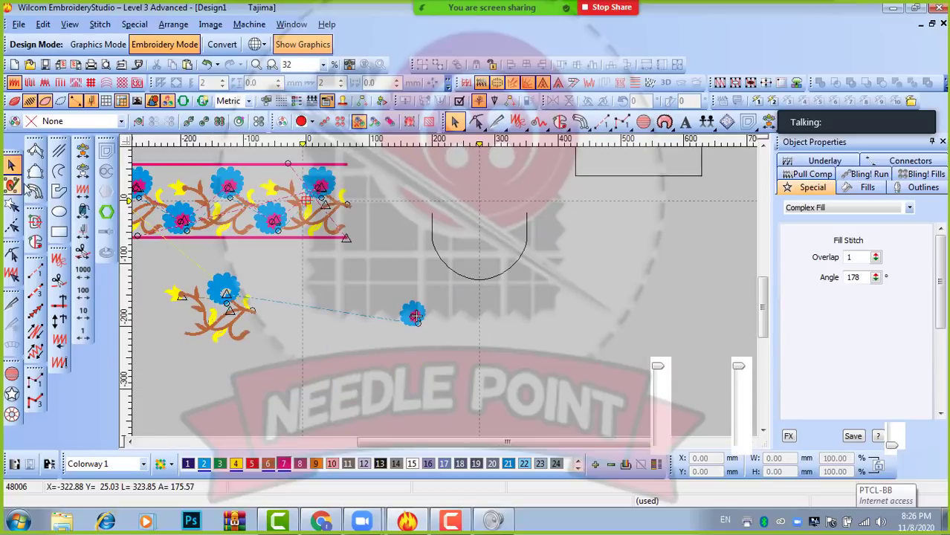
click(58, 231)
click(400, 203)
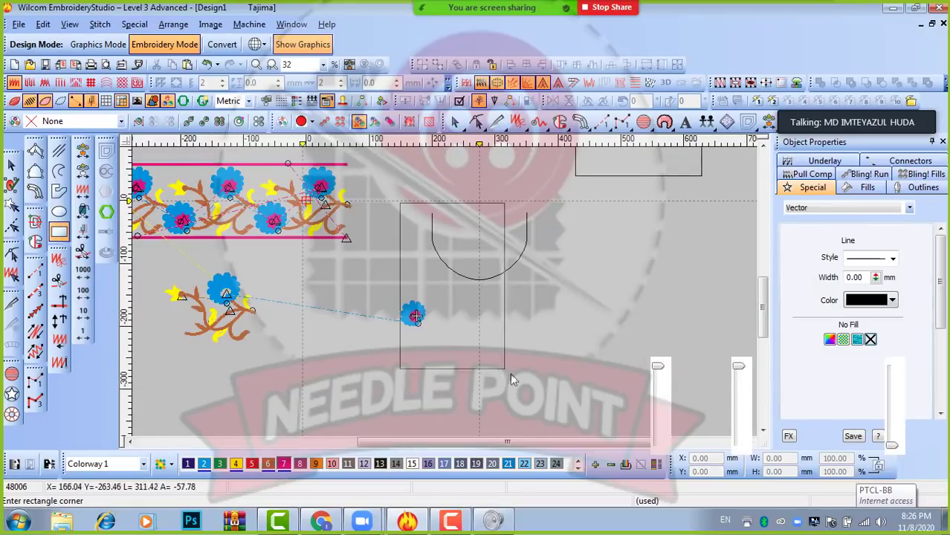
click(540, 399)
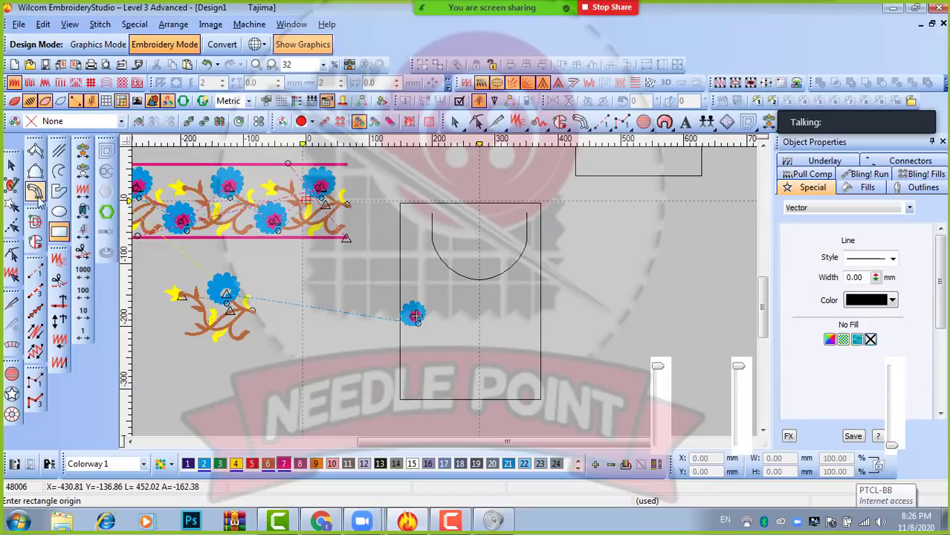
key(Escape)
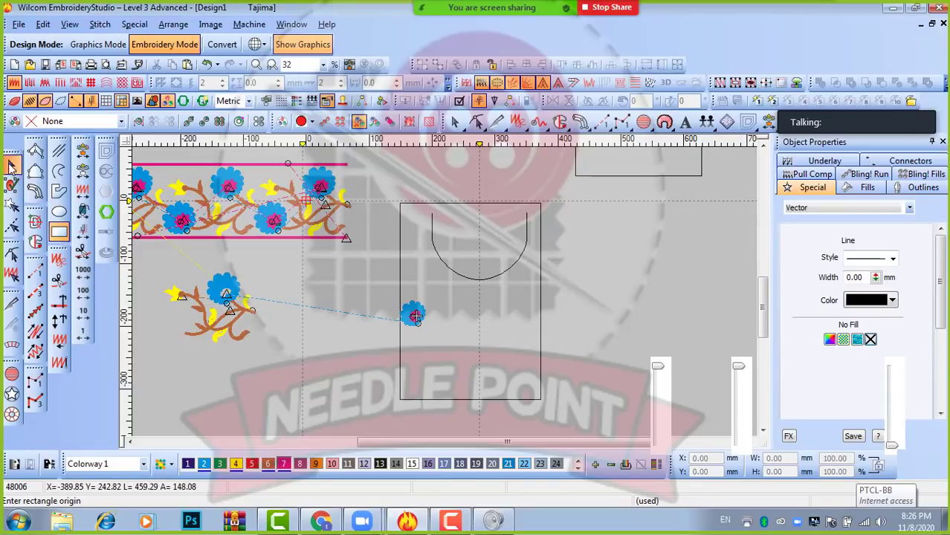
double_click(796, 459)
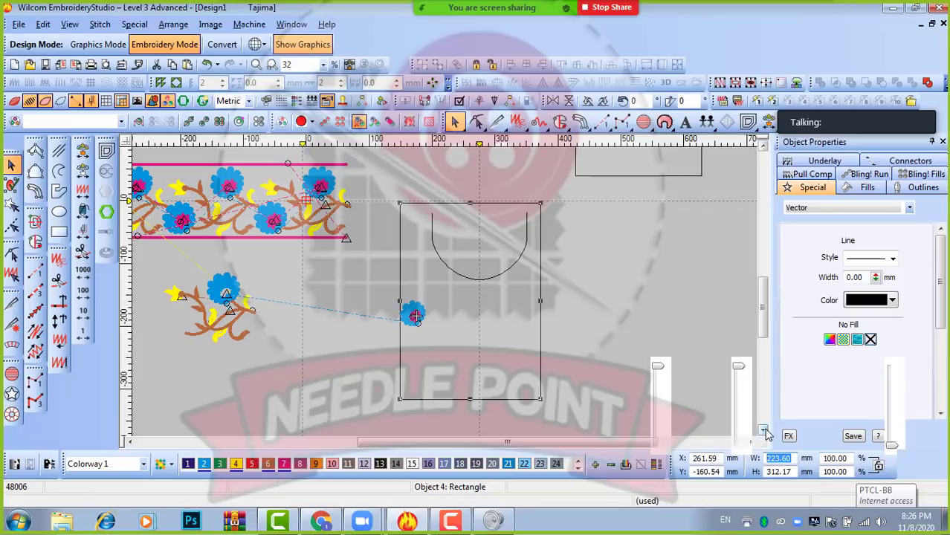
text(300)
key(Return)
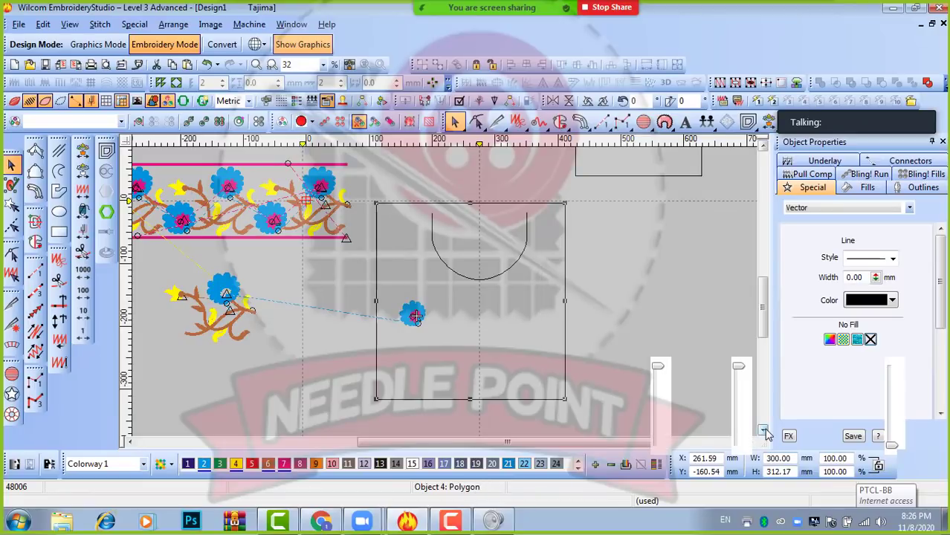
- Nudge the rectangle rightward until it is centred on the vertical guide through the U-shaped outline, at about X 276 mm
key(Right)
key(Right)
key(Right)
key(Right)
key(Right)
key(Right)
key(Right)
key(Right)
key(Right)
key(Right)
key(Right)
key(Right)
key(Right)
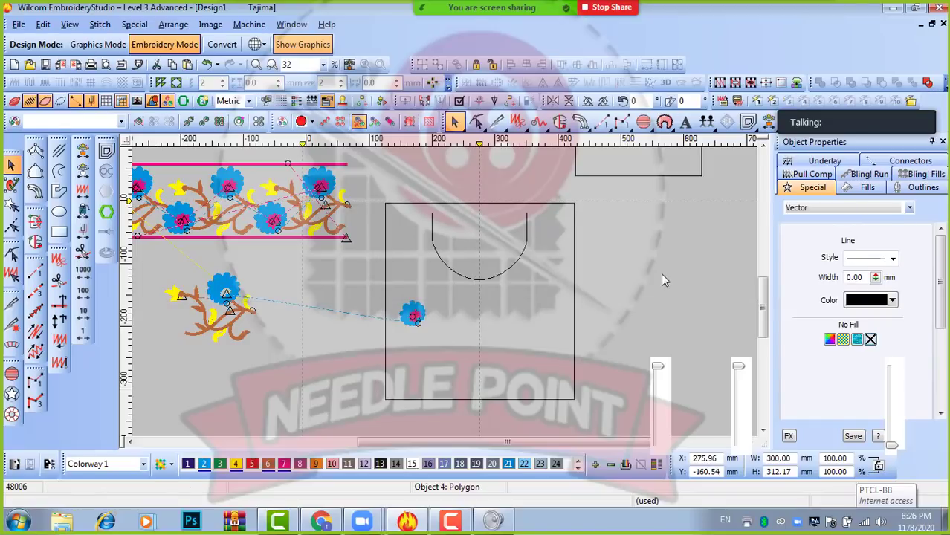
- Nudge the rectangle down until its top edge meets the U's open ends, and stretch its bottom edge to a height of about 402 mm
key(Down)
key(Down)
key(Down)
key(Down)
key(Down)
key(Down)
key(Down)
key(Down)
key(Down)
key(Down)
key(Down)
key(Down)
key(Down)
key(Down)
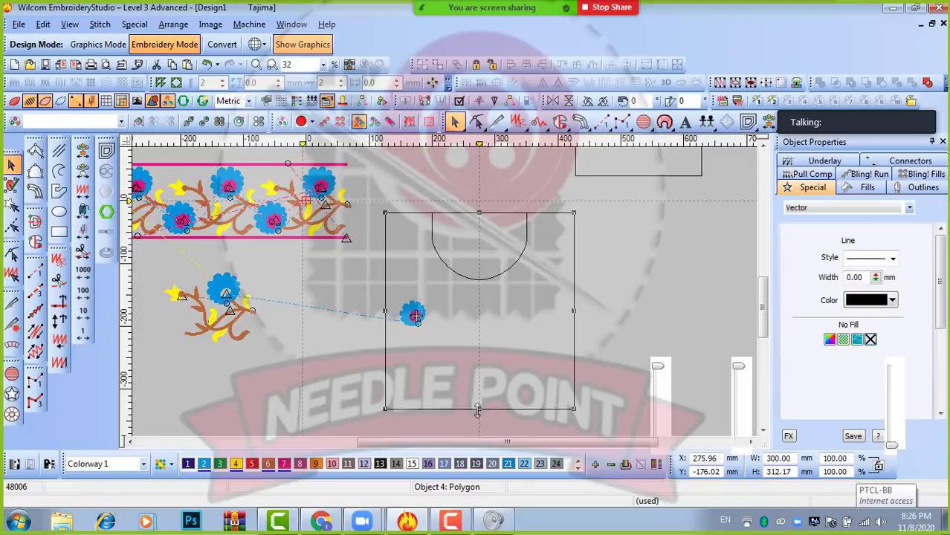
mouse_move(477, 409)
mouse_down()
mouse_move(478, 430)
mouse_move(462, 389)
mouse_move(462, 400)
mouse_up()
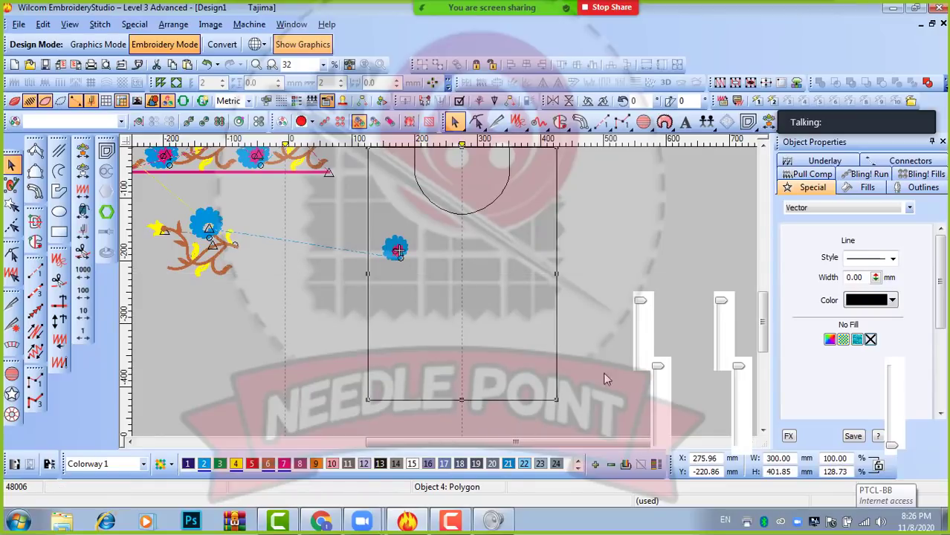
click(597, 304)
- Rotate the single flower and move it into the rectangle's upper-left area, at about X 154, Y -86 mm
scroll(391, 255, up, 1)
click(454, 280)
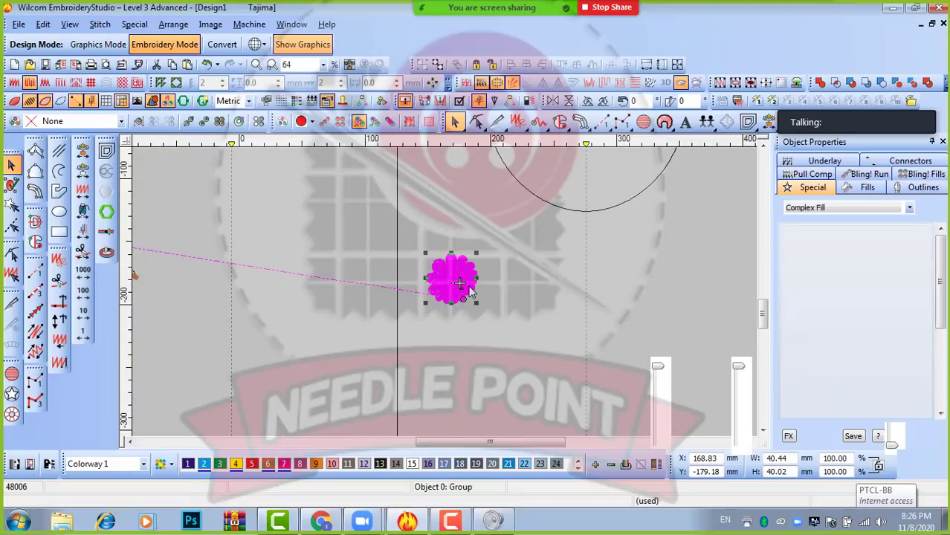
click(461, 98)
scroll(483, 221, down, 2)
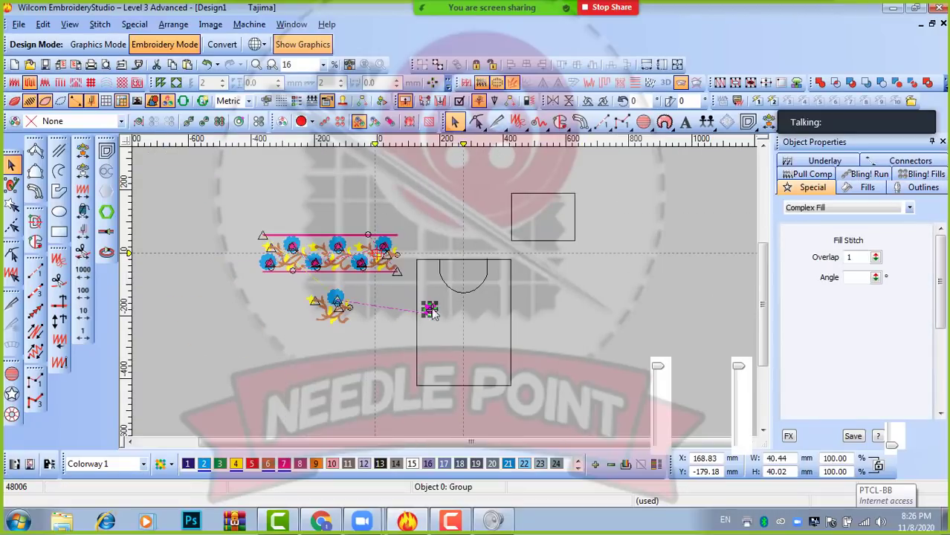
scroll(432, 309, up, 2)
drag(443, 305, 425, 186)
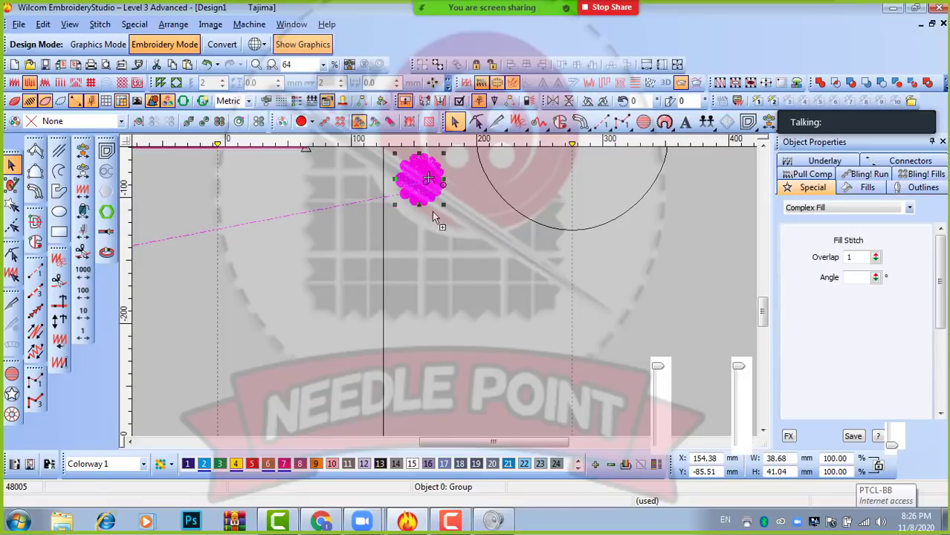
- Place three copies of the flower descending toward the centre guide, at about Y -174, -263 and -335 mm
drag(433, 213, 473, 316)
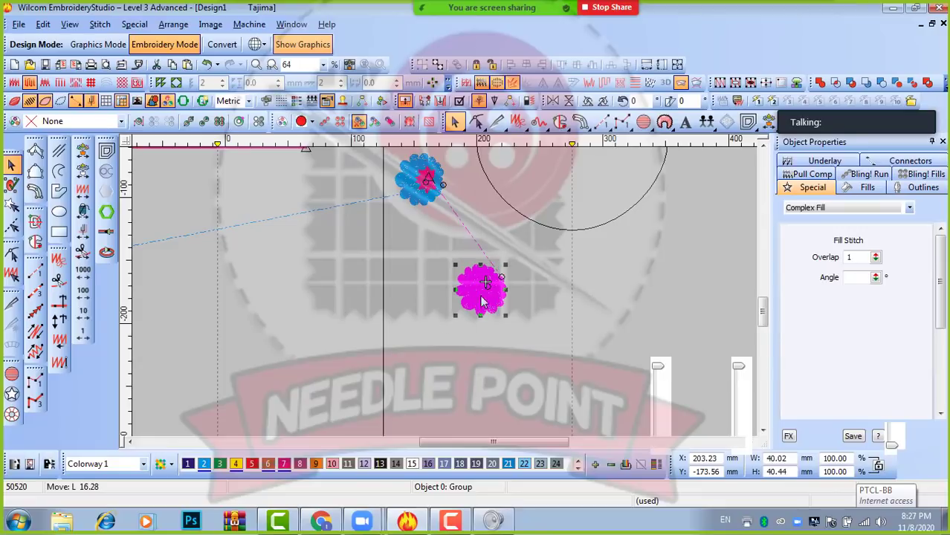
drag(467, 296, 530, 344)
scroll(568, 281, down, 2)
scroll(439, 306, up, 1)
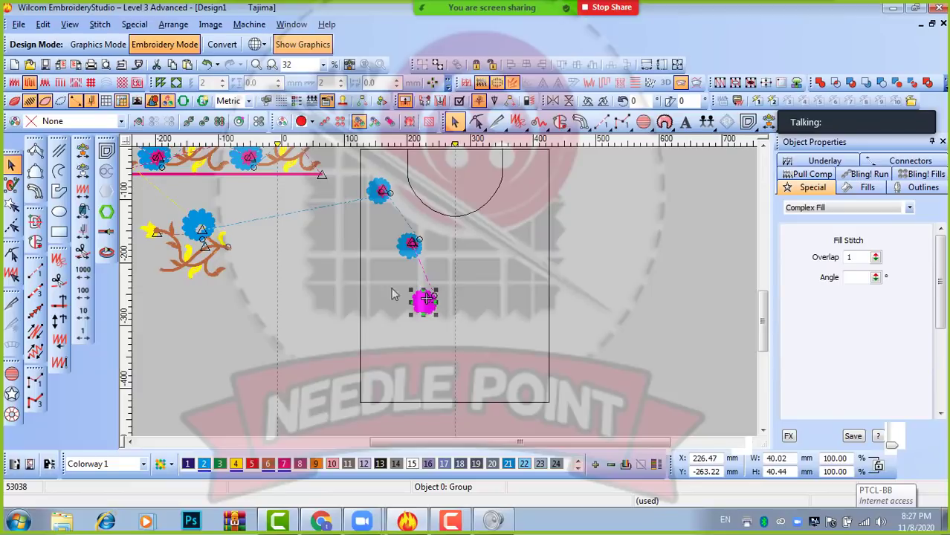
drag(425, 303, 425, 348)
scroll(455, 357, up, 2)
scroll(354, 211, down, 1)
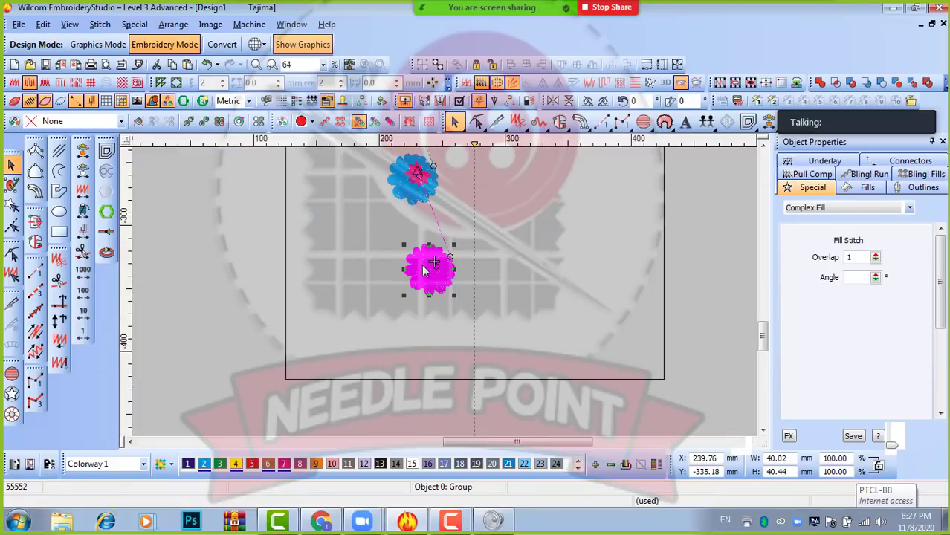
- Rotate the lowest flower and place a copy near the centre guide above the rectangle's bottom edge, at about X 271, Y -380 mm
click(424, 267)
click(603, 102)
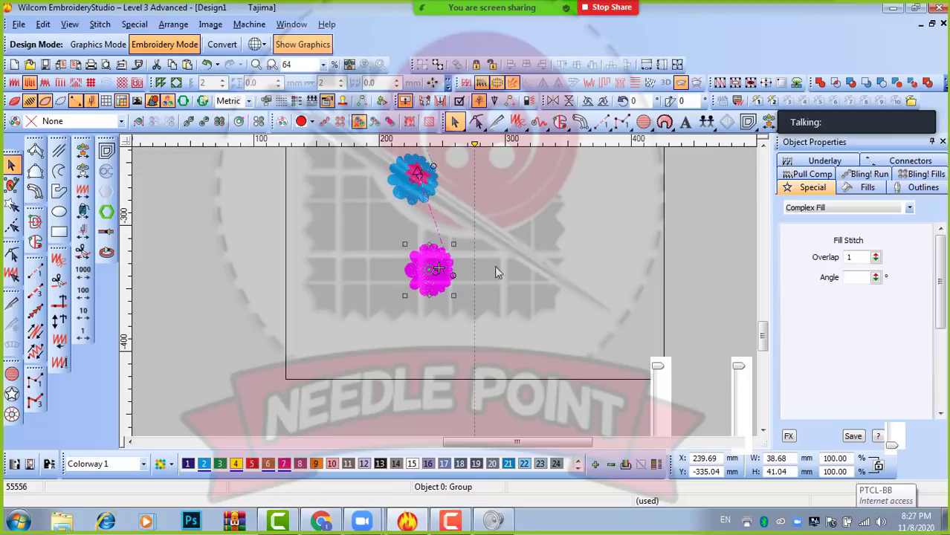
drag(432, 286, 472, 341)
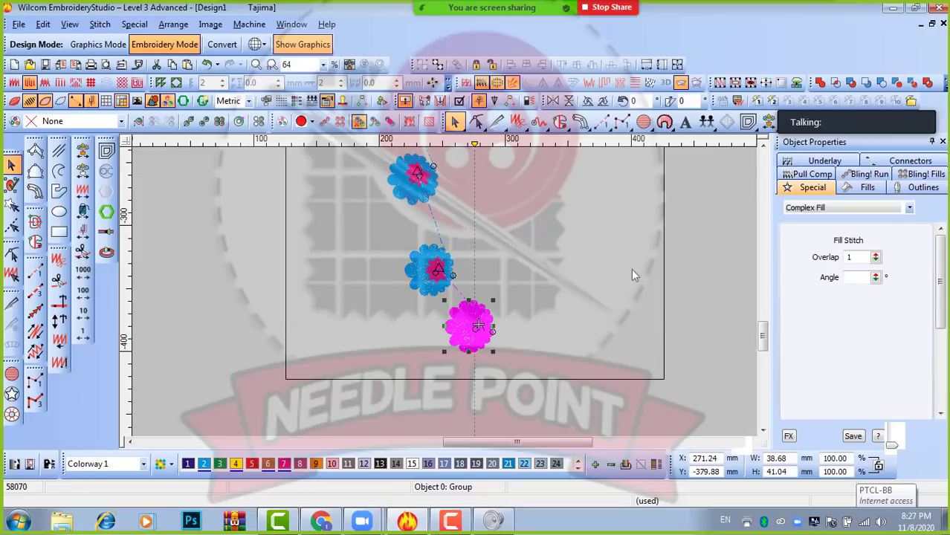
- Rotate the lowest flower so it stands upright and nudge it right onto the centre guide, at X 275.06 mm
click(588, 101)
click(588, 101)
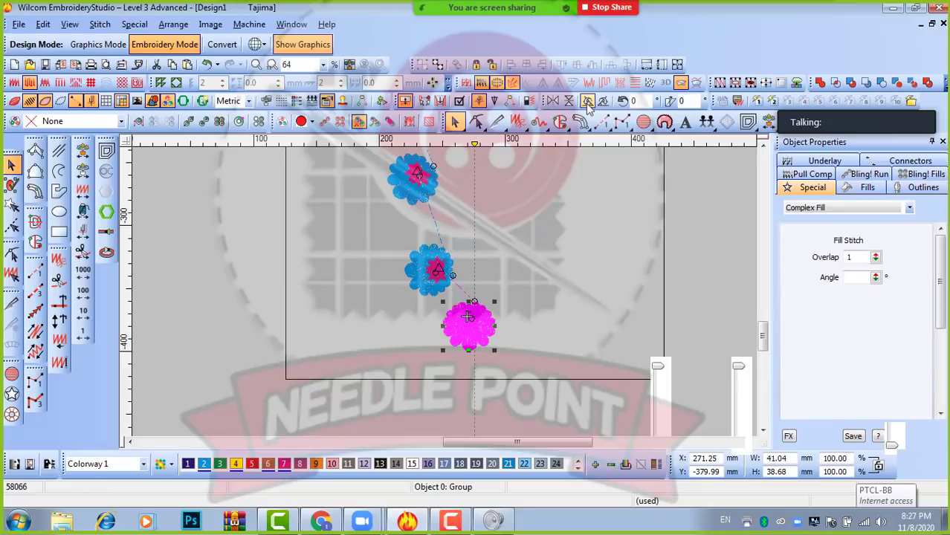
scroll(478, 322, up, 1)
key(Right)
key(Right)
key(Right)
key(Right)
key(Right)
key(Right)
key(Right)
key(Right)
key(Right)
key(Right)
key(Right)
key(Right)
key(Right)
key(Right)
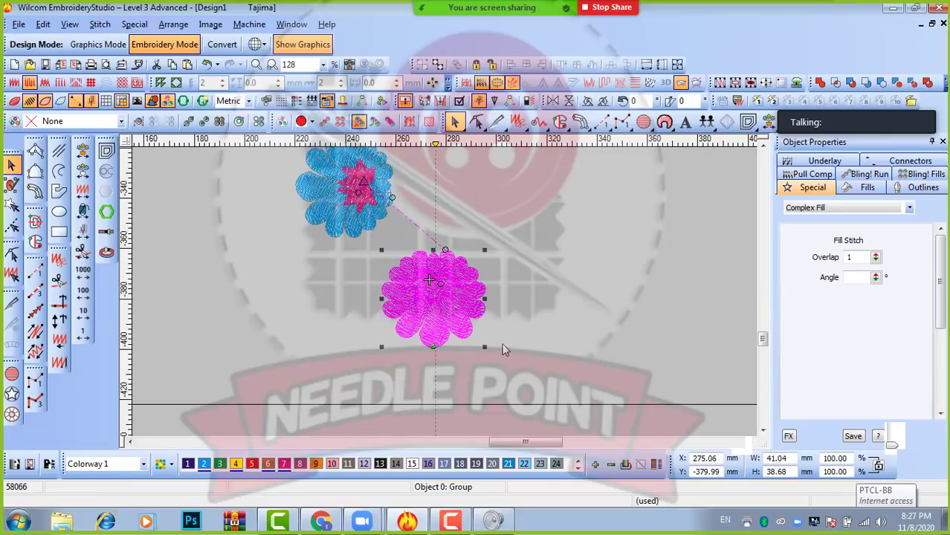
click(557, 318)
scroll(516, 303, down, 2)
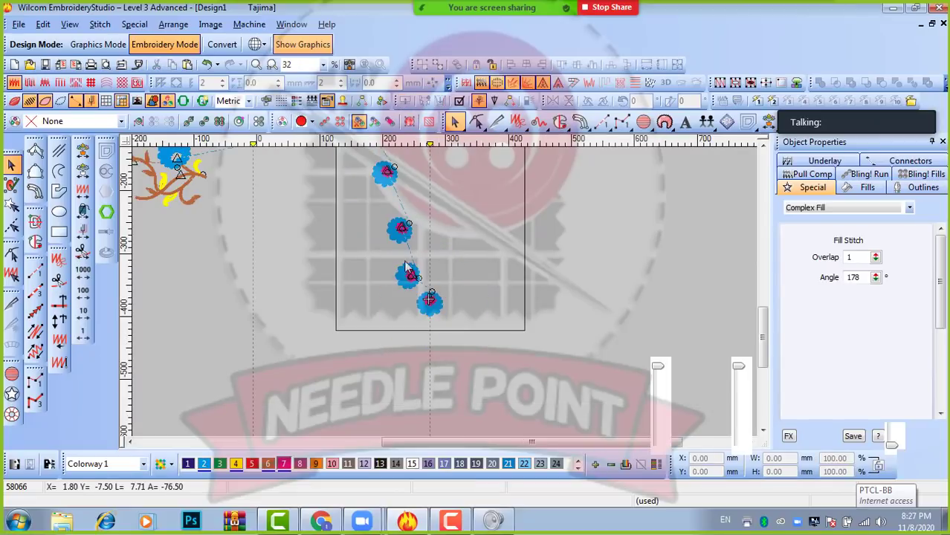
- Nudge the lowest flower straight down along the centre guide toward the rectangle's bottom edge
click(425, 304)
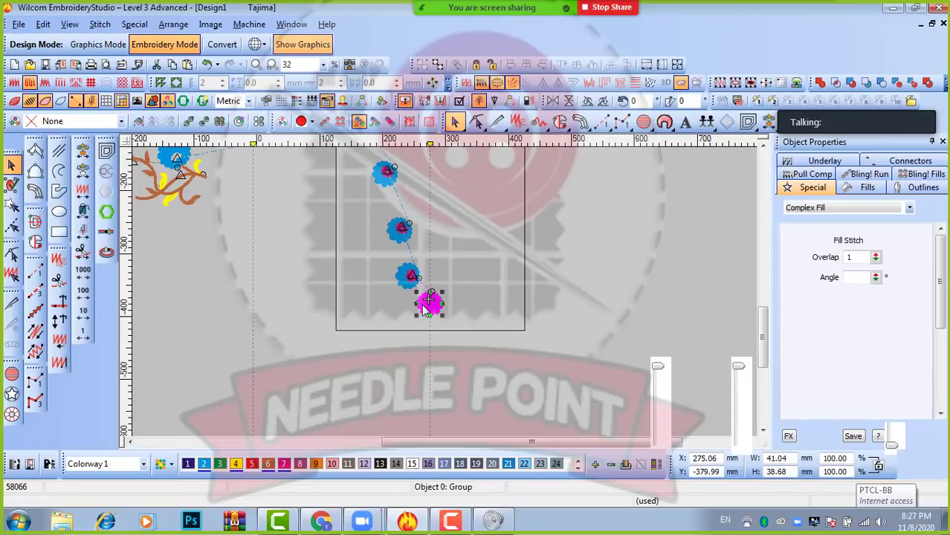
key(Down)
key(Down)
key(Down)
key(Down)
key(Down)
click(460, 347)
scroll(417, 289, up, 1)
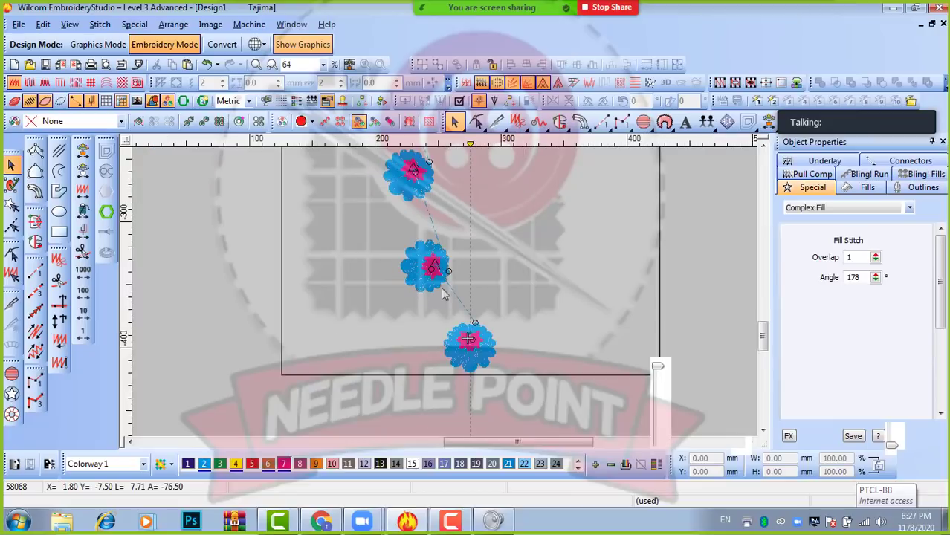
- Duplicate the four descending flowers left of the centre guide, leaving out the one on the guide
click(430, 263)
scroll(430, 264, down, 1)
ctrl+click(435, 249)
ctrl+click(421, 194)
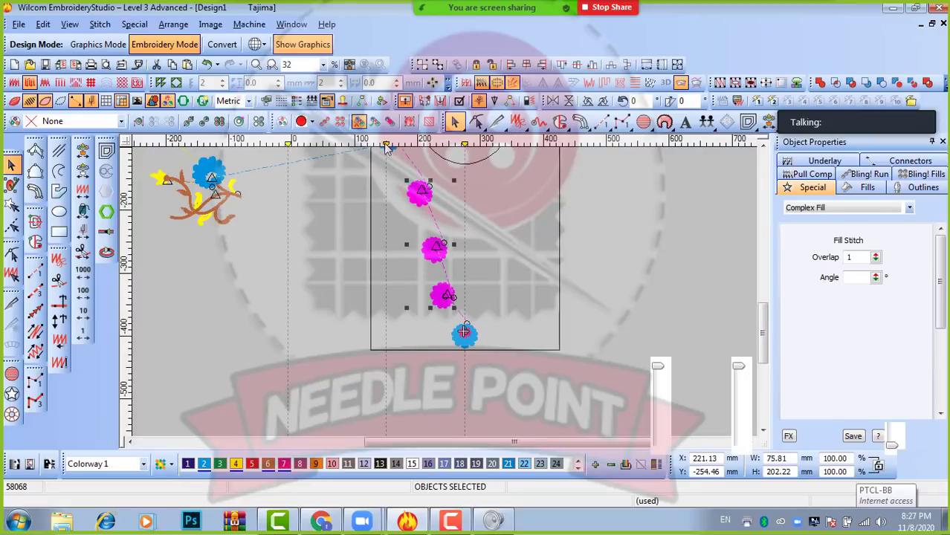
scroll(446, 313, down, 1)
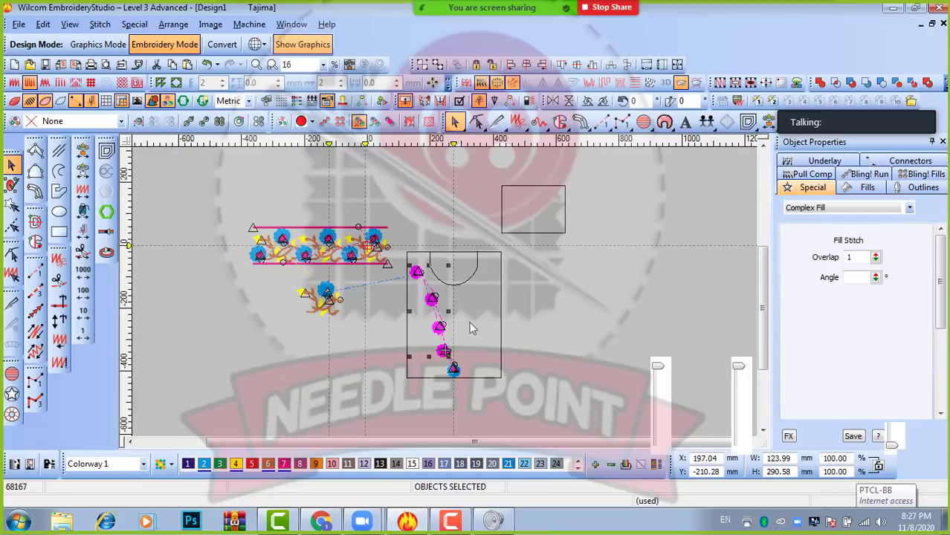
- Use Transform with Mirror on the duplicated flowers, reflecting them about the vertical centre guide into the rectangle's right half
click(43, 24)
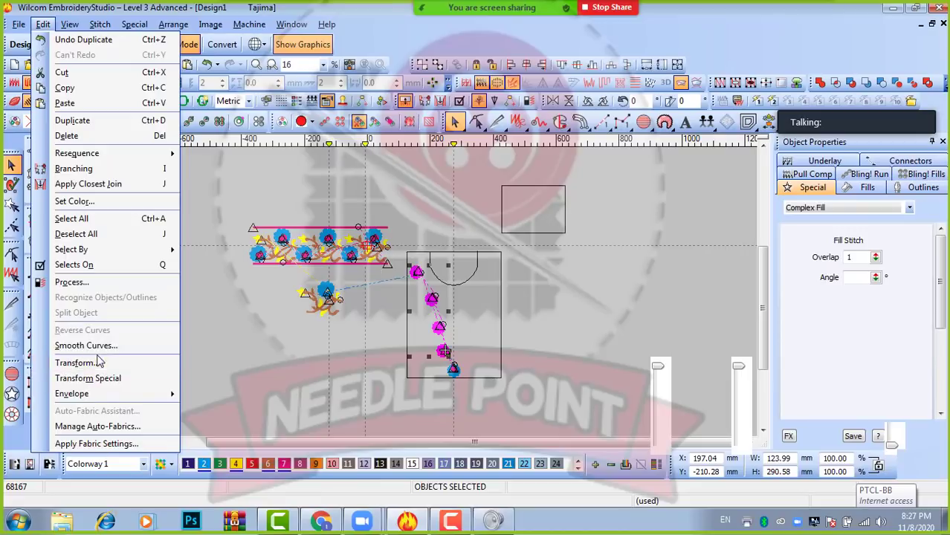
click(95, 361)
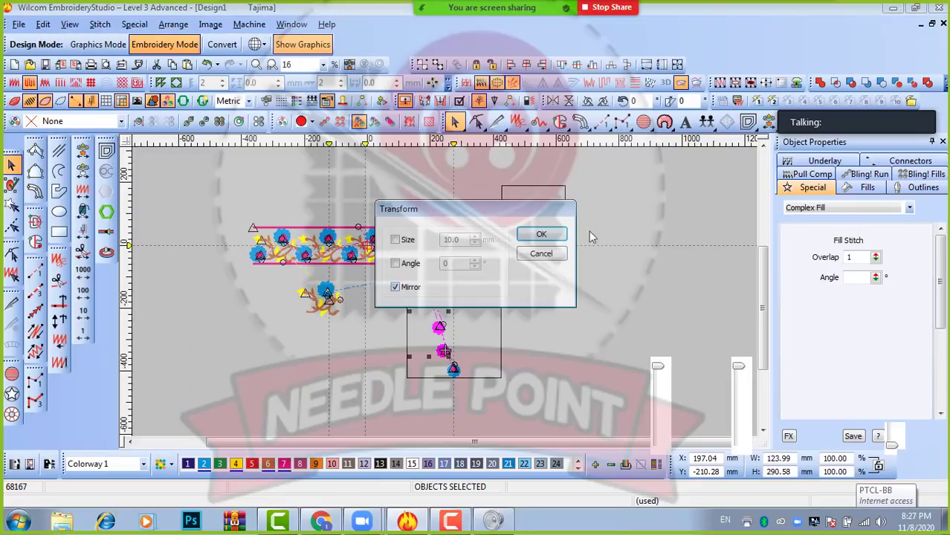
click(541, 234)
scroll(468, 316, up, 6)
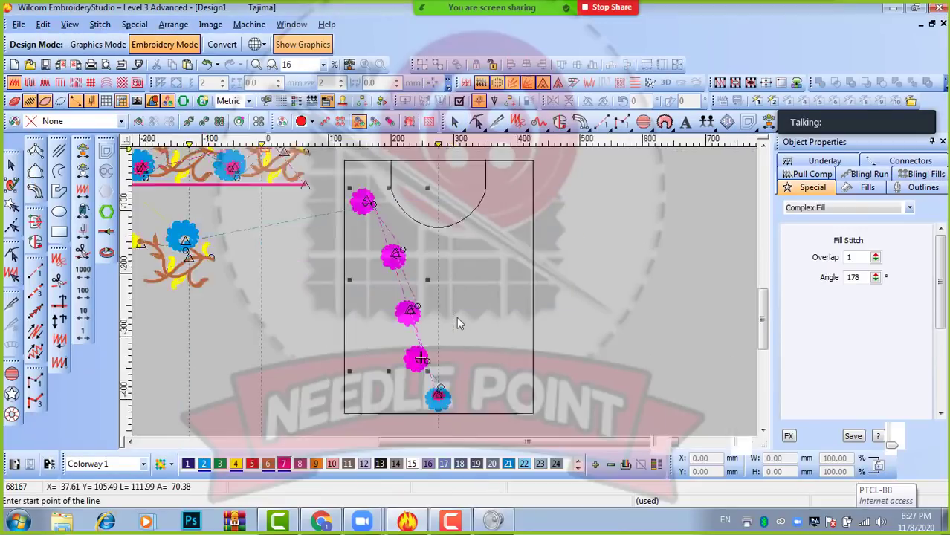
click(353, 238)
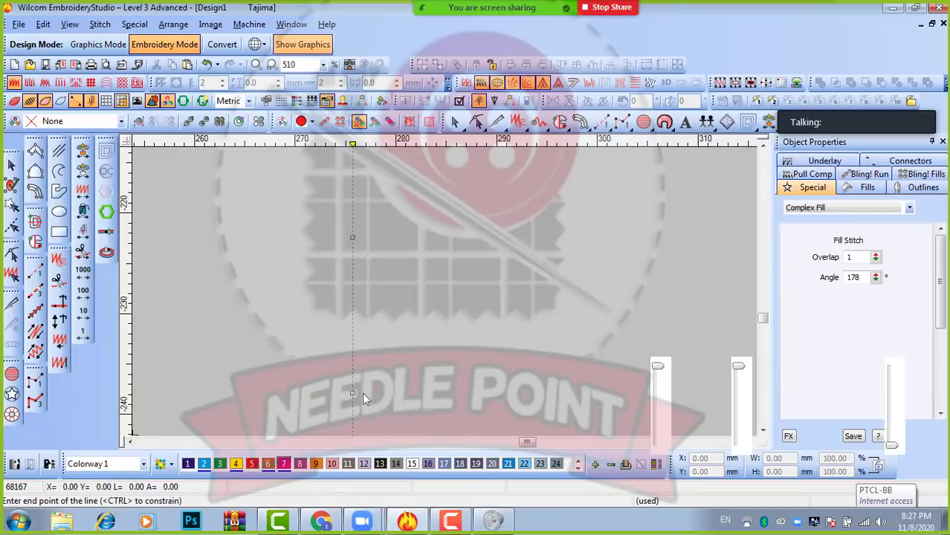
ctrl+click(362, 392)
scroll(361, 392, down, 6)
click(513, 311)
scroll(451, 288, up, 2)
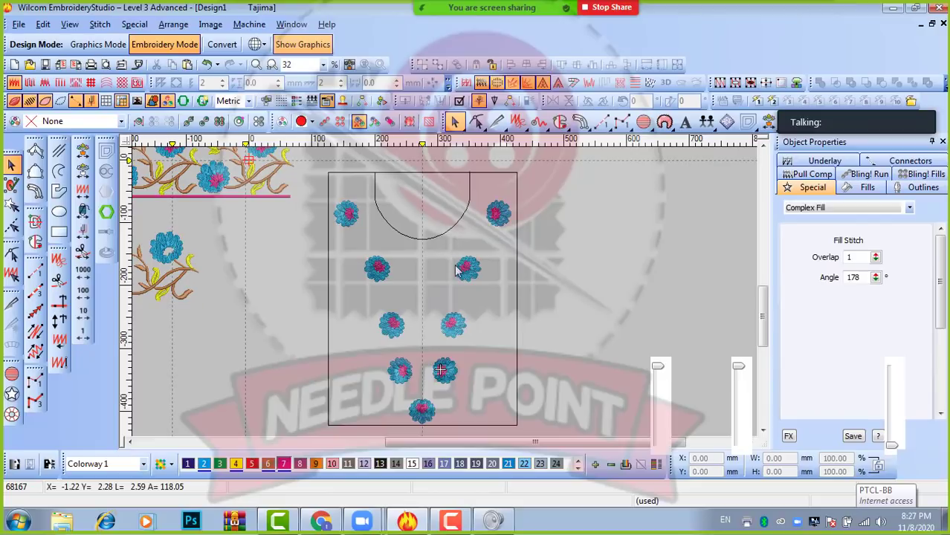
- Draw a sagging vector curve from the uppermost right flower's inner edge to the right side of the U neckline
scroll(457, 271, up, 1)
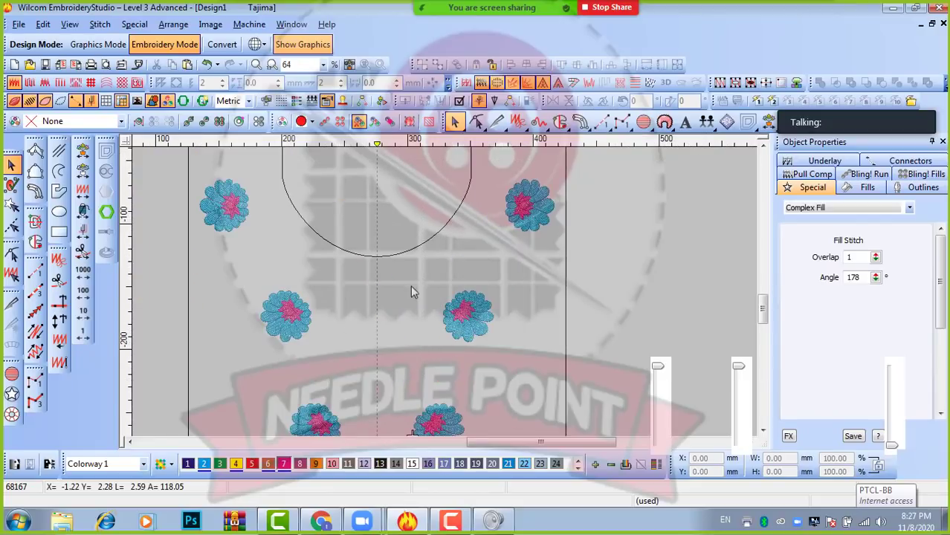
click(58, 171)
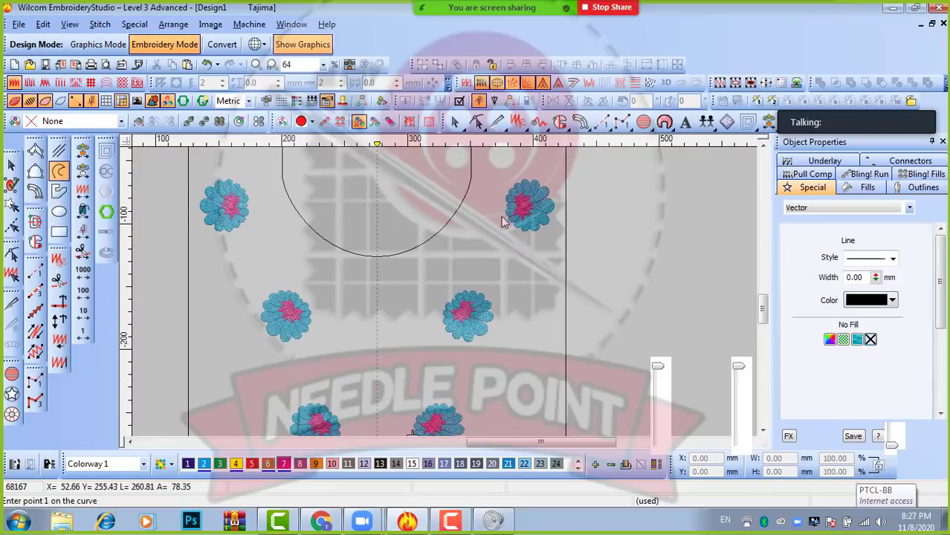
scroll(444, 313, up, 1)
click(450, 280)
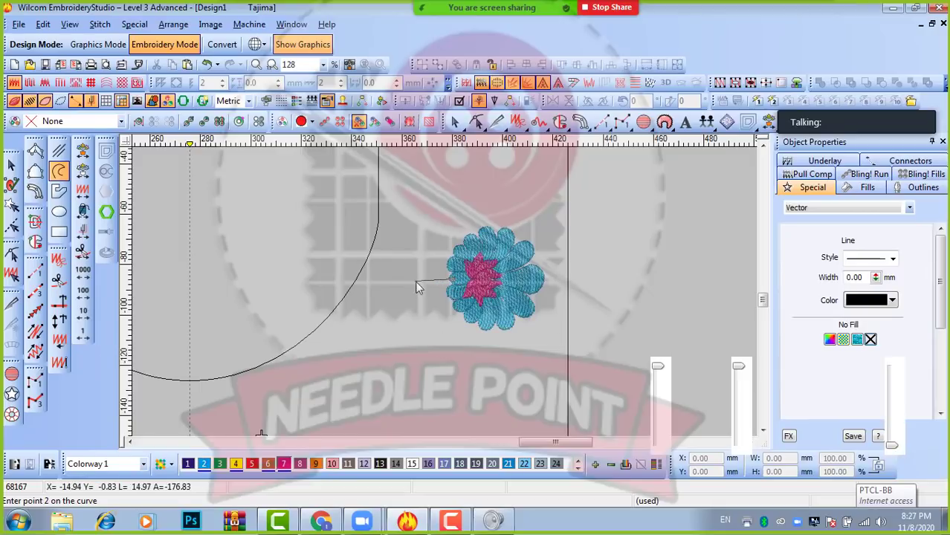
click(415, 281)
click(375, 254)
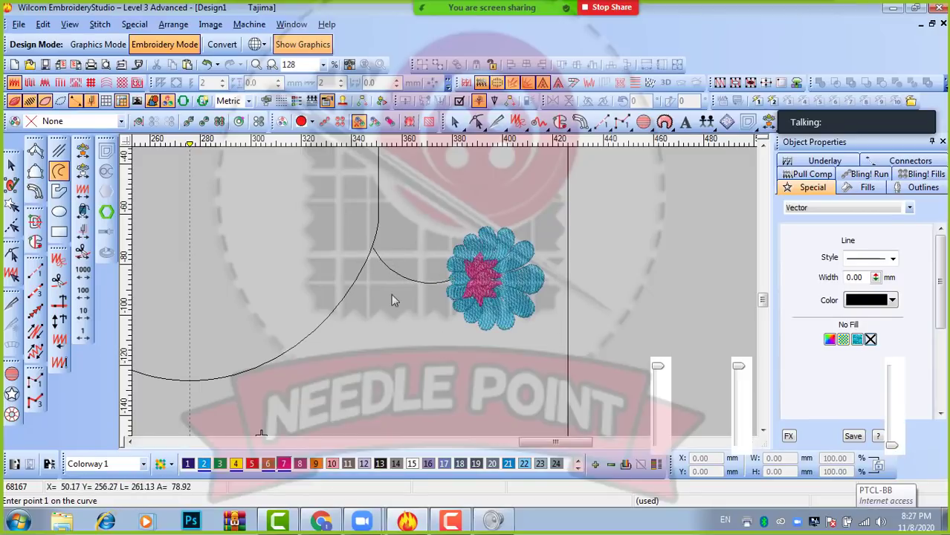
- Draw a second curve from the upper part of the U's right side, arcing down toward the uppermost right flower
scroll(444, 291, down, 1)
scroll(440, 292, up, 1)
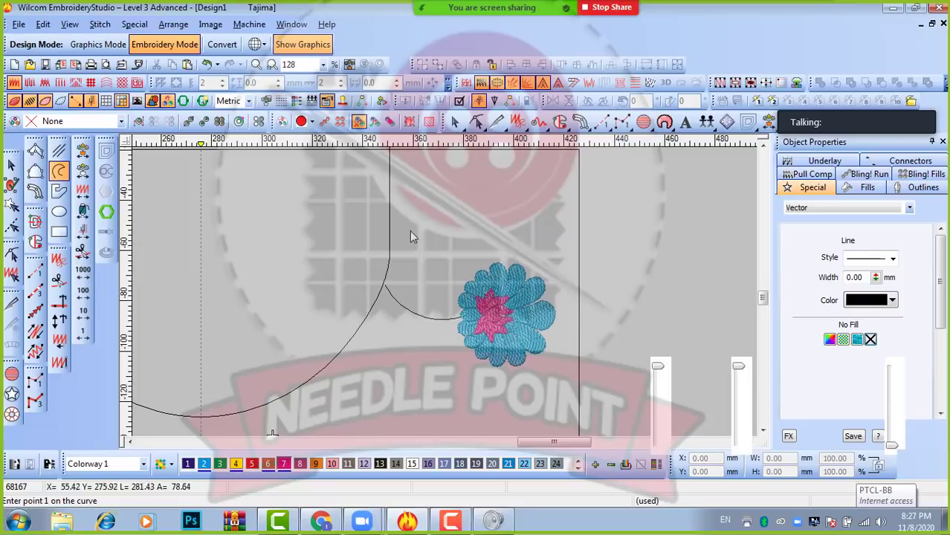
click(421, 183)
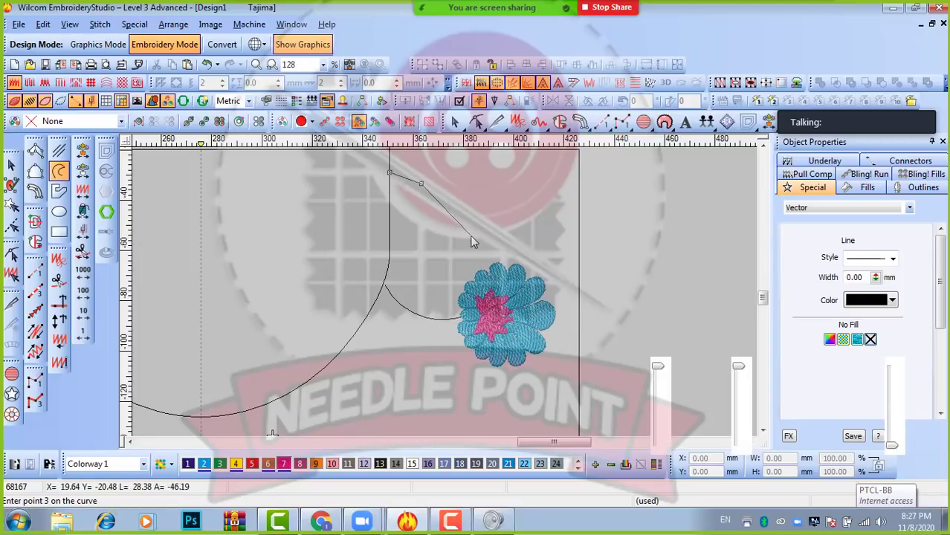
key(Return)
scroll(446, 292, down, 1)
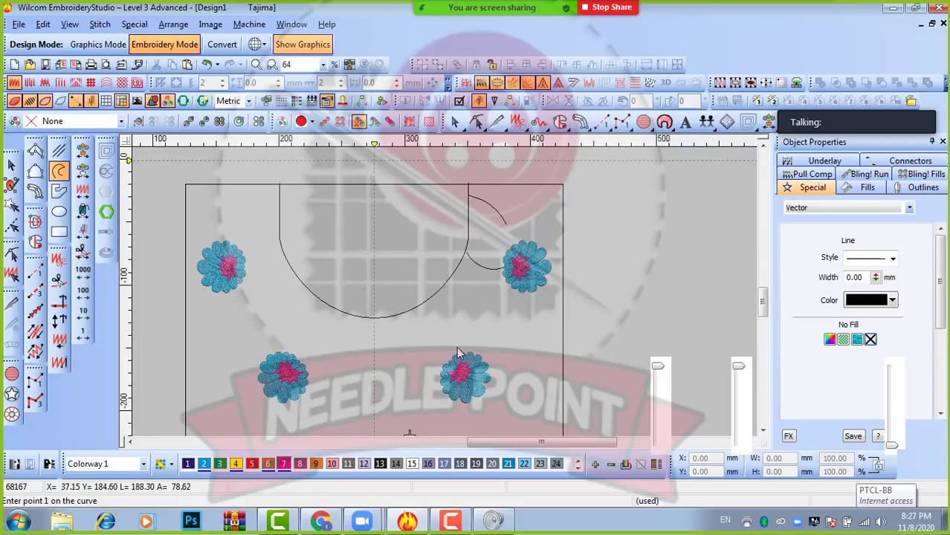
- Draw curves from the second right flower to the U's lower-right arc and from the third right flower to the U's lowest point
scroll(459, 353, up, 1)
right_click(427, 321)
right_click(400, 283)
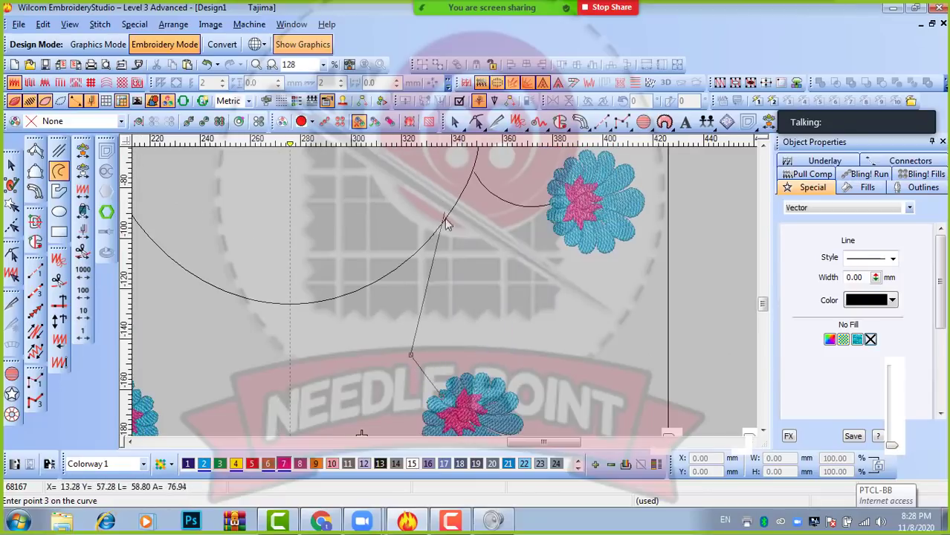
right_click(436, 233)
key(Return)
scroll(448, 231, down, 1)
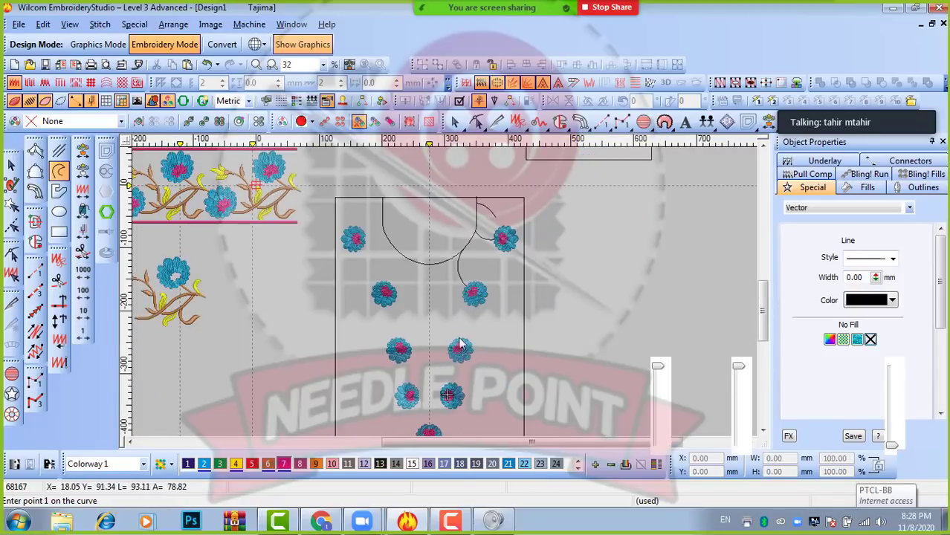
click(402, 257)
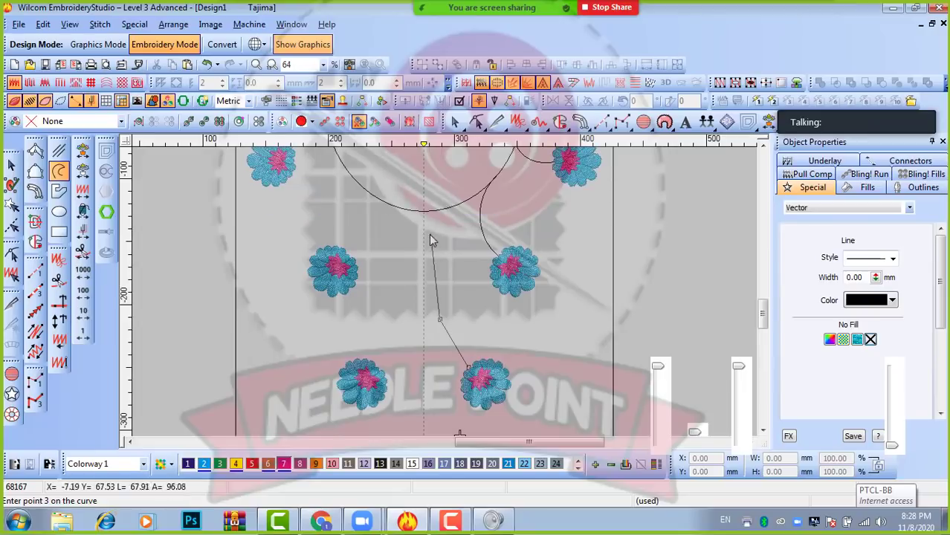
click(425, 211)
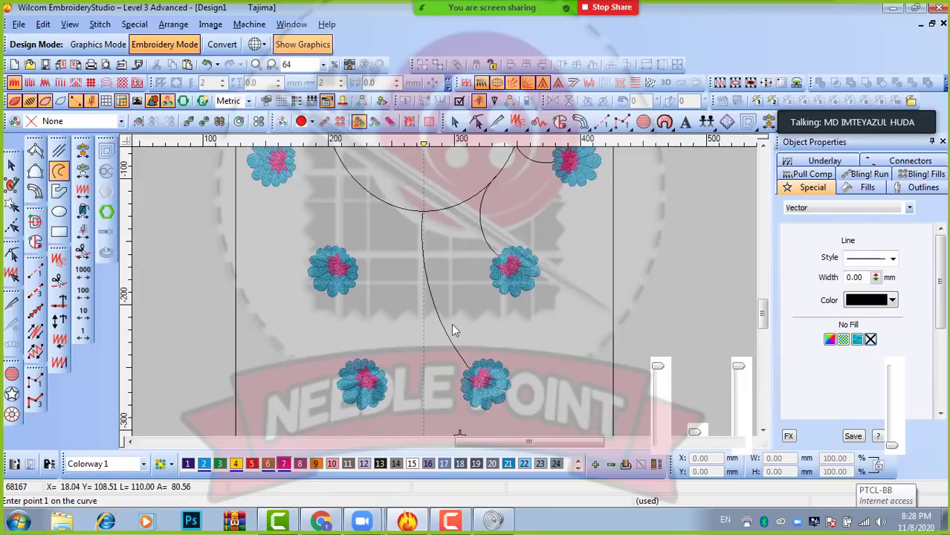
- Draw two curves to the centre guide, one rising from the fourth right flower and one bending down from the third
scroll(440, 394, down, 2)
scroll(448, 261, up, 3)
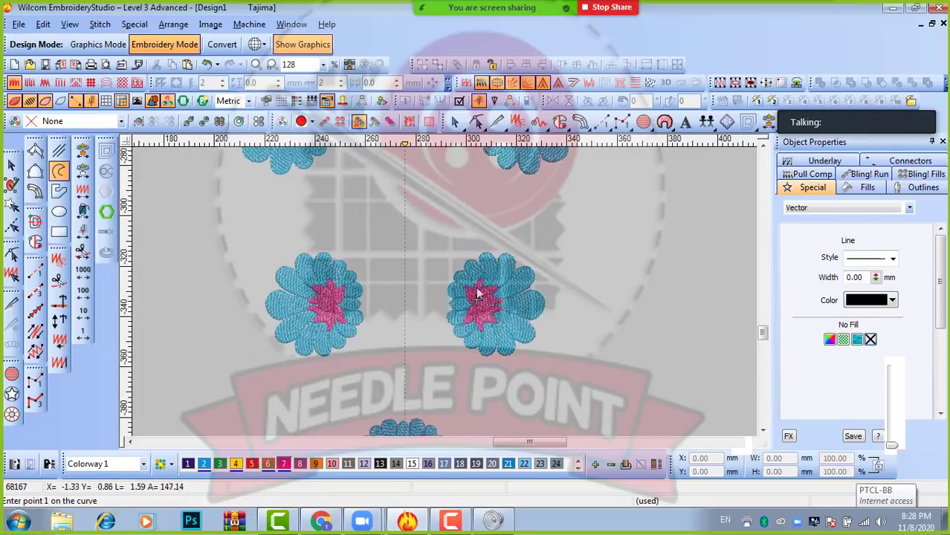
click(451, 307)
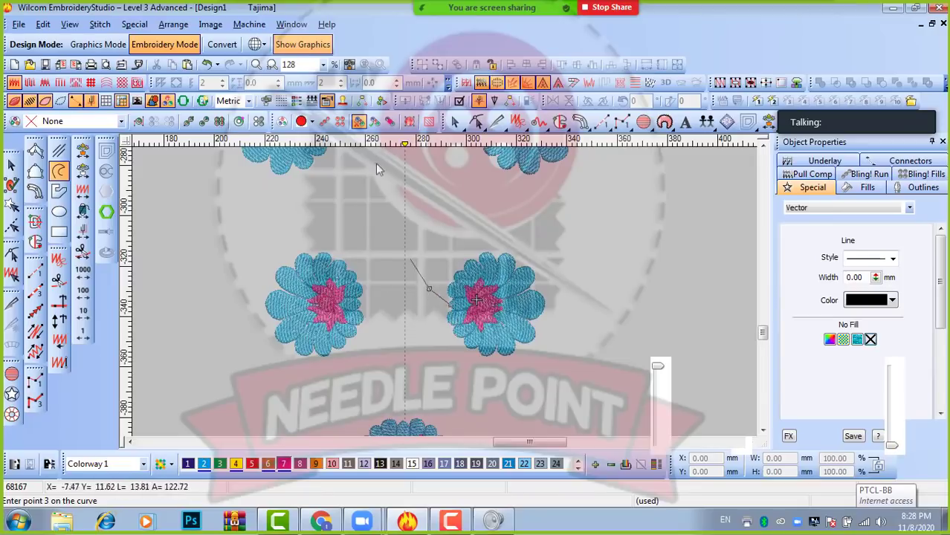
click(437, 275)
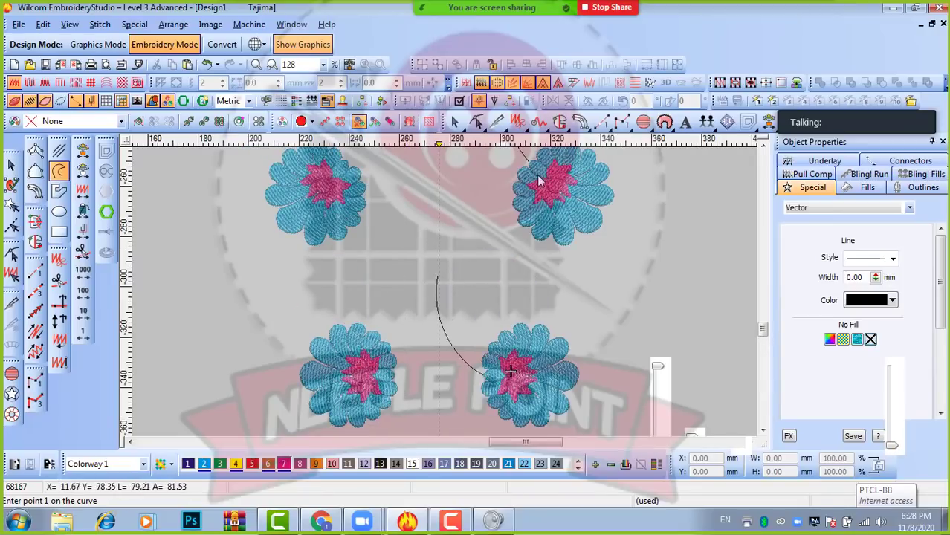
click(529, 159)
click(465, 226)
click(419, 286)
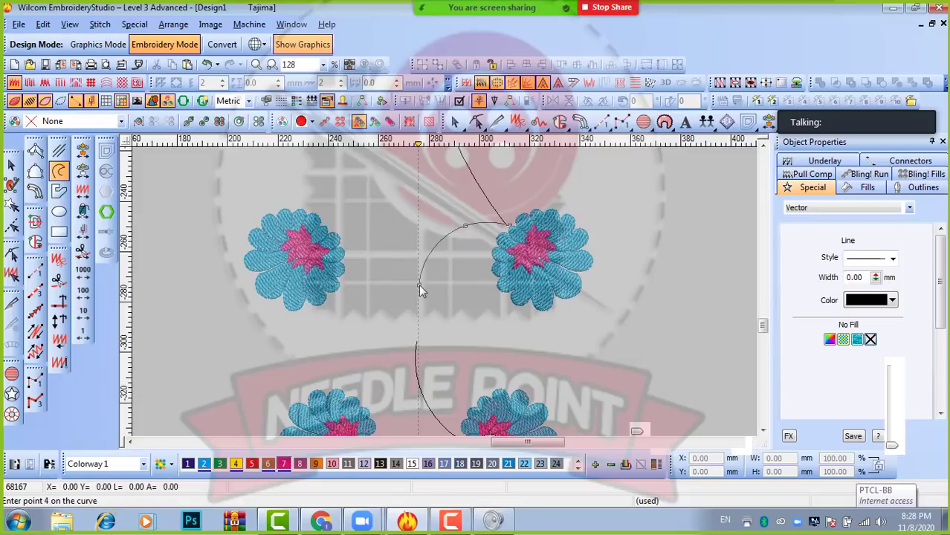
key(Return)
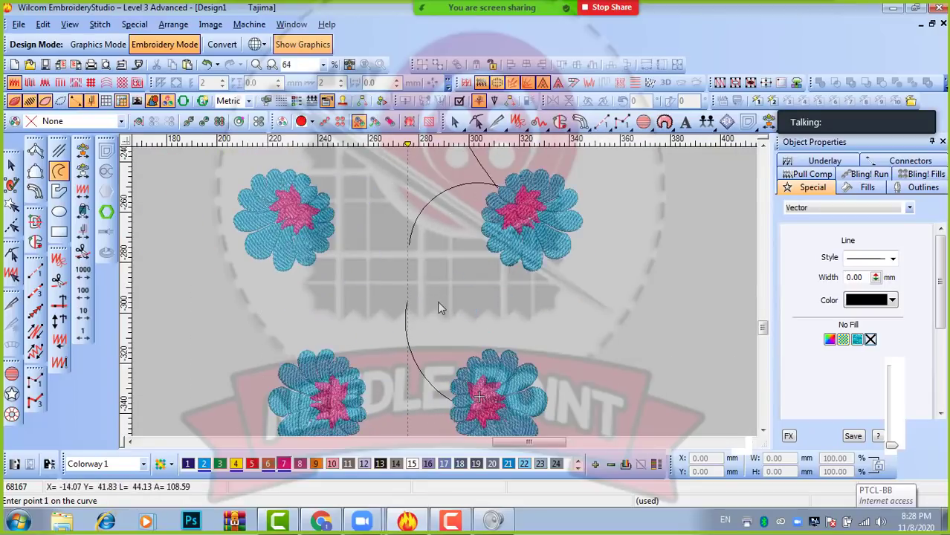
- Move the third-row pair of flowers straight up, closer to the second row
scroll(459, 214, down, 2)
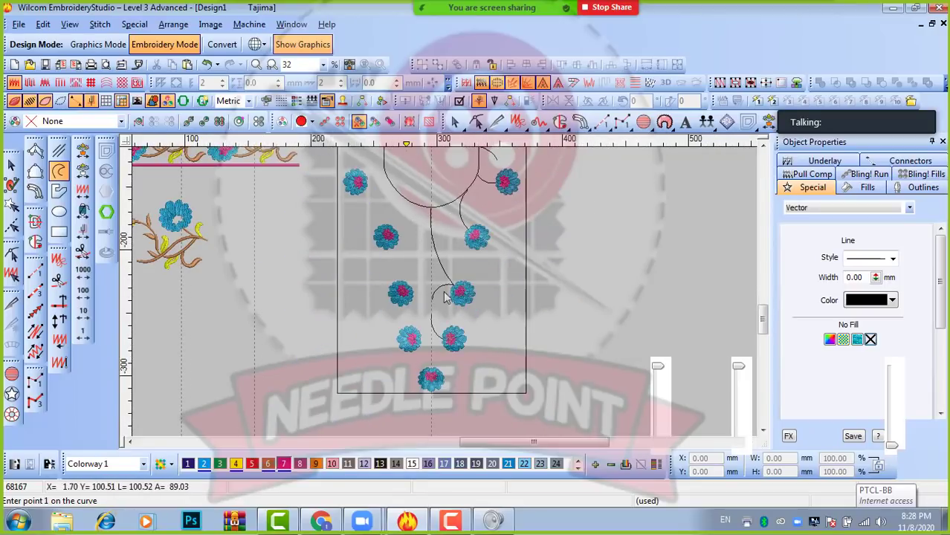
scroll(451, 289, up, 2)
click(11, 165)
click(520, 373)
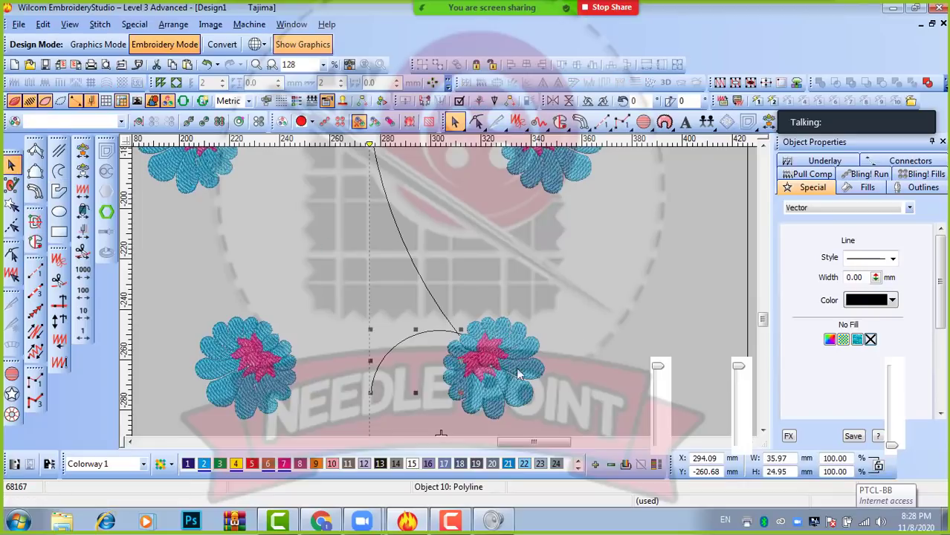
ctrl+click(211, 345)
drag(282, 364, 283, 328)
scroll(463, 303, down, 3)
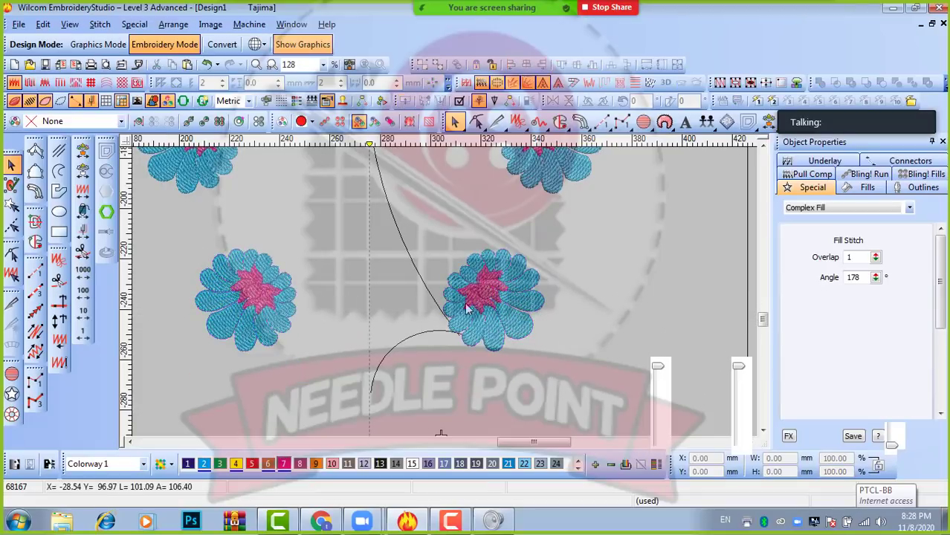
- Reshape the long curve so its lower end meets the third right flower's upper-left petals and its upper end meets the U right of the guide
scroll(434, 297, up, 1)
click(434, 287)
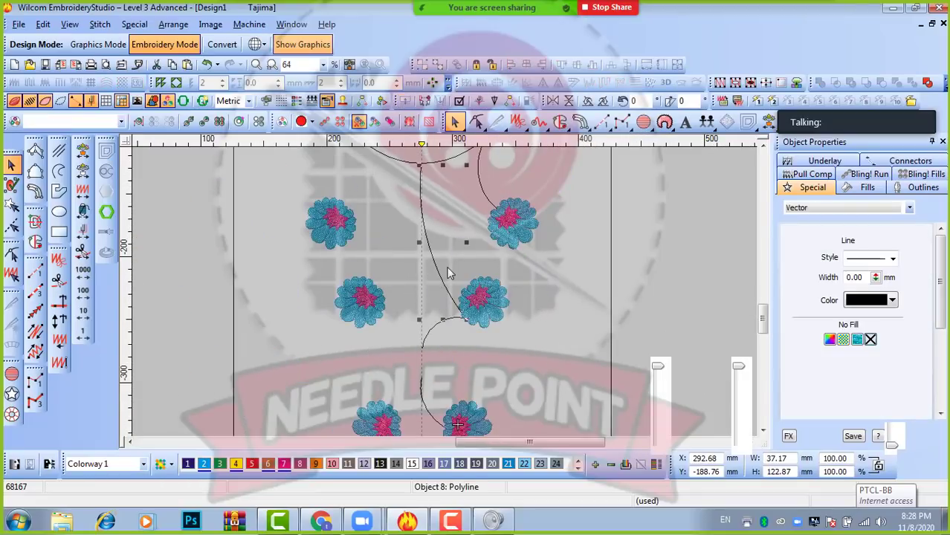
key(h)
scroll(479, 422, up, 2)
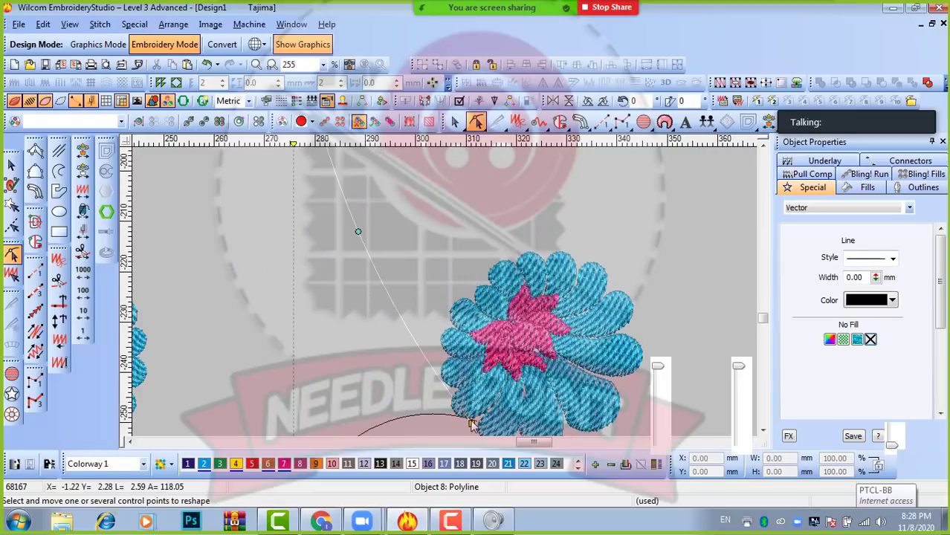
drag(471, 425, 462, 291)
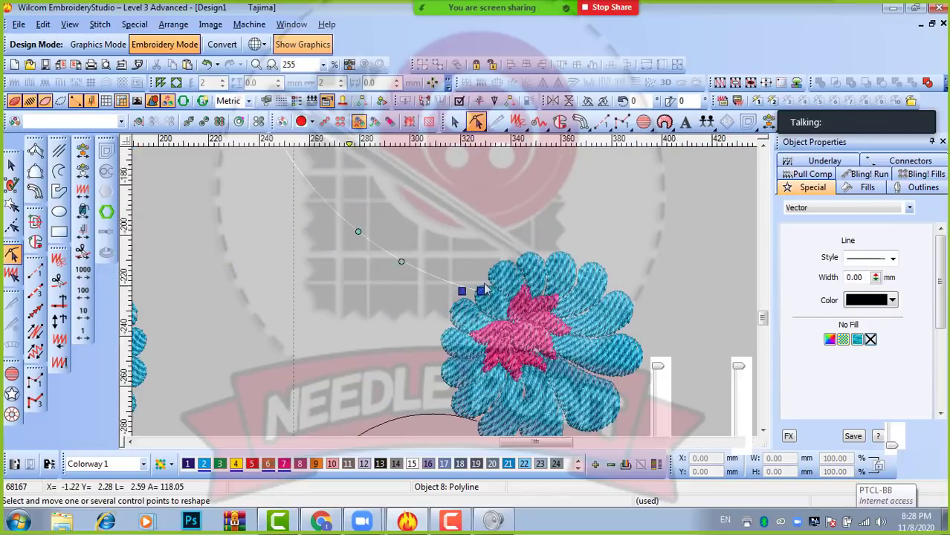
scroll(446, 286, down, 2)
drag(410, 276, 428, 263)
drag(397, 173, 423, 166)
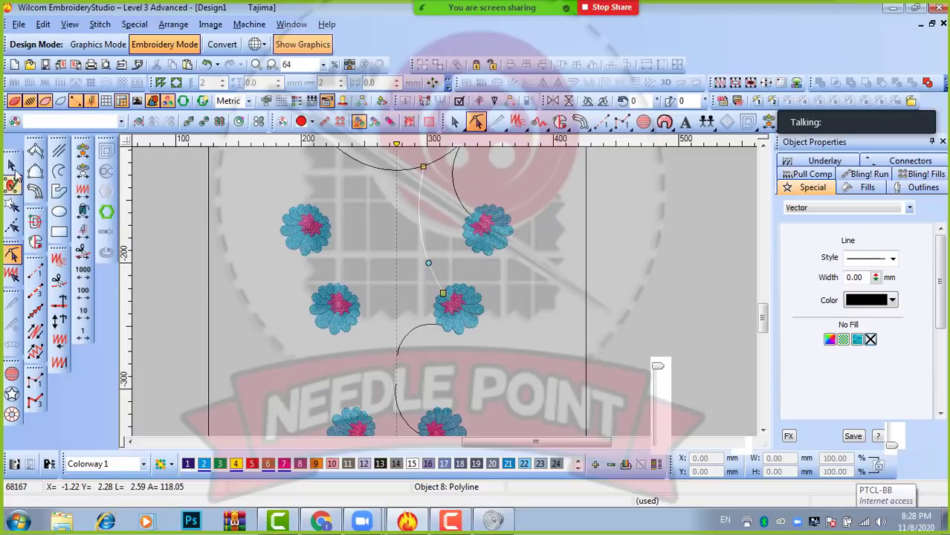
- Move the curve bending down from the third right flower straight up so its end meets the flower's upper-left petals
scroll(432, 278, down, 3)
scroll(433, 315, up, 2)
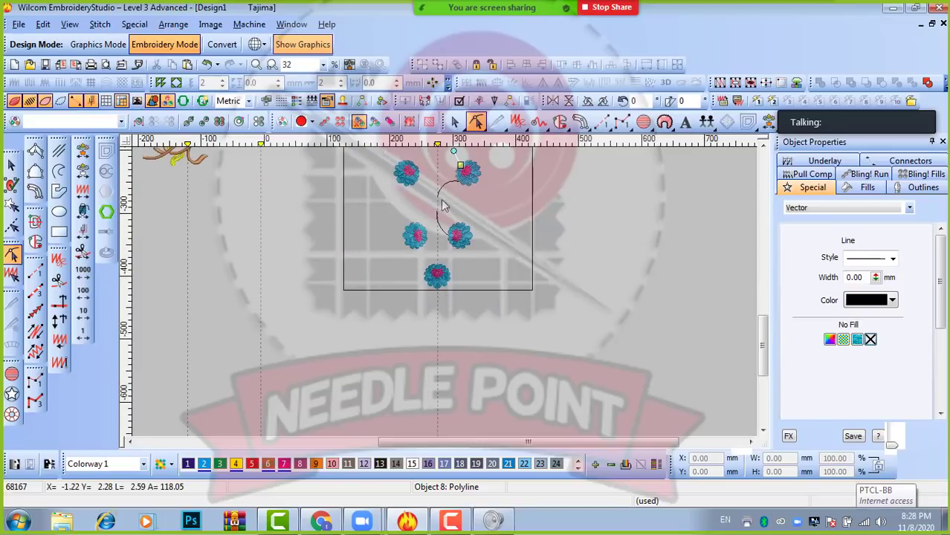
scroll(442, 206, up, 2)
key(Escape)
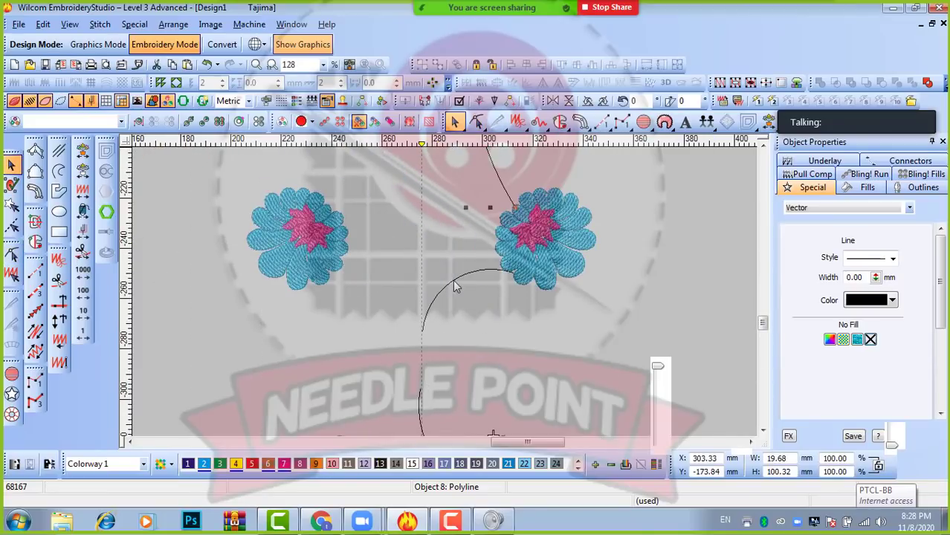
drag(455, 288, 455, 223)
click(451, 231)
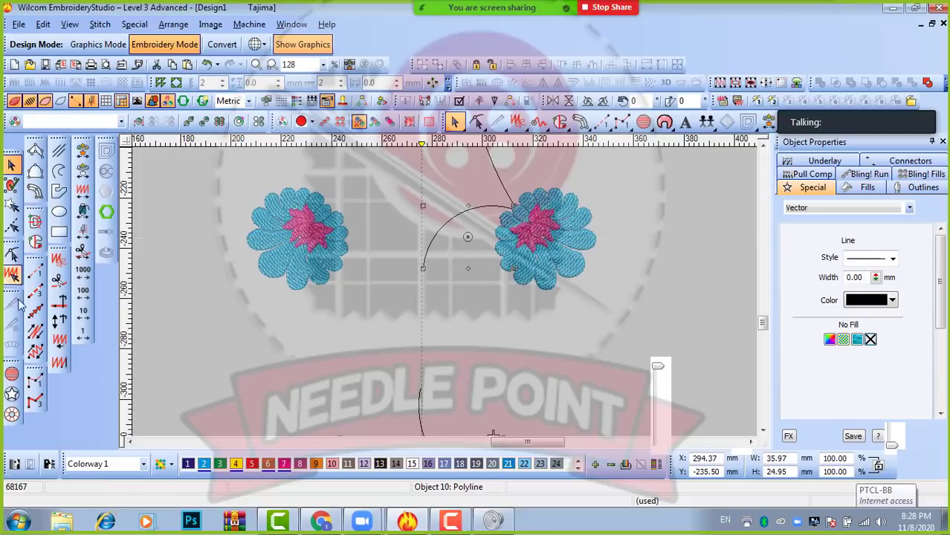
- Stretch the moved curve's lower end down along the centre guide to about 47 mm tall, keeping its upper end on the flower
click(12, 255)
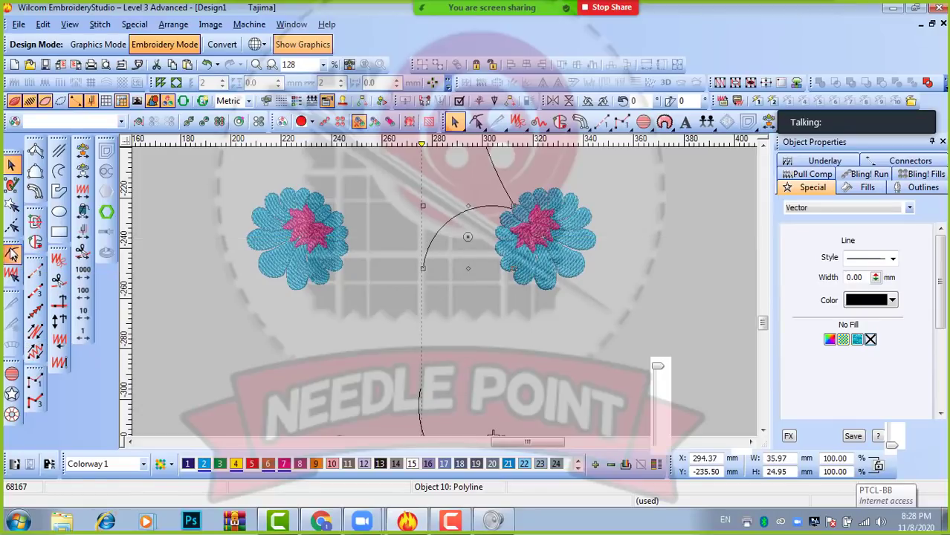
drag(422, 272, 422, 327)
drag(468, 207, 476, 228)
click(9, 165)
scroll(417, 318, down, 2)
click(642, 257)
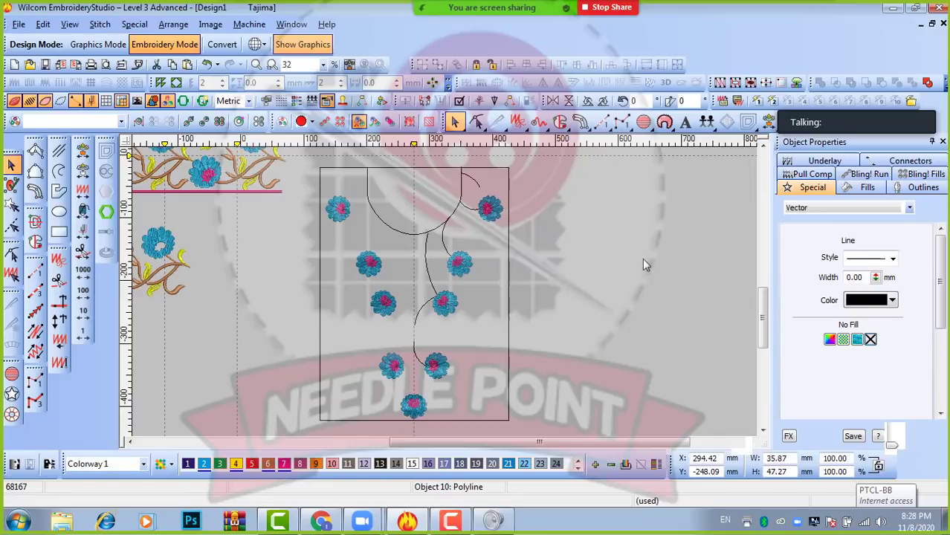
- Copy the small brown leaf at the stem crossing of the sample flower motif over to the neckline panel
scroll(651, 297, down, 1)
scroll(573, 249, up, 3)
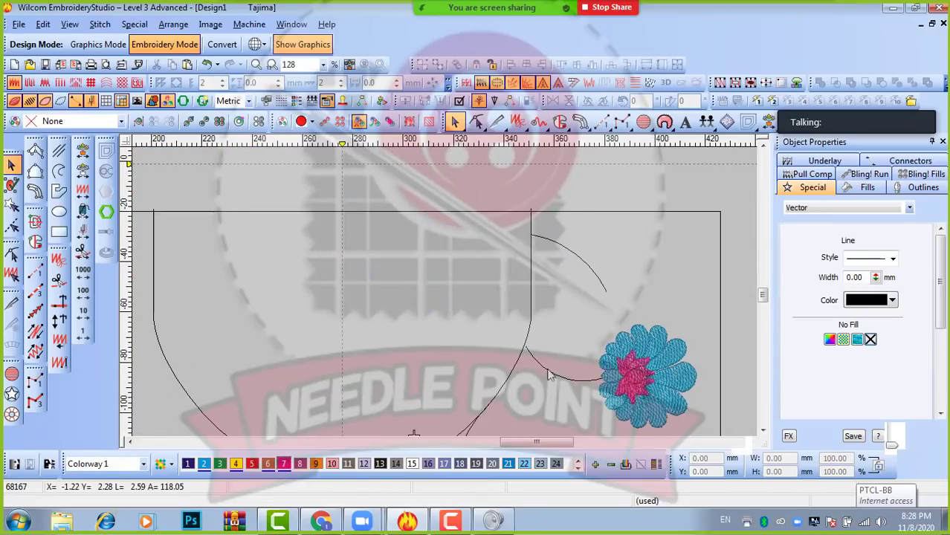
scroll(454, 295, down, 3)
scroll(441, 292, up, 4)
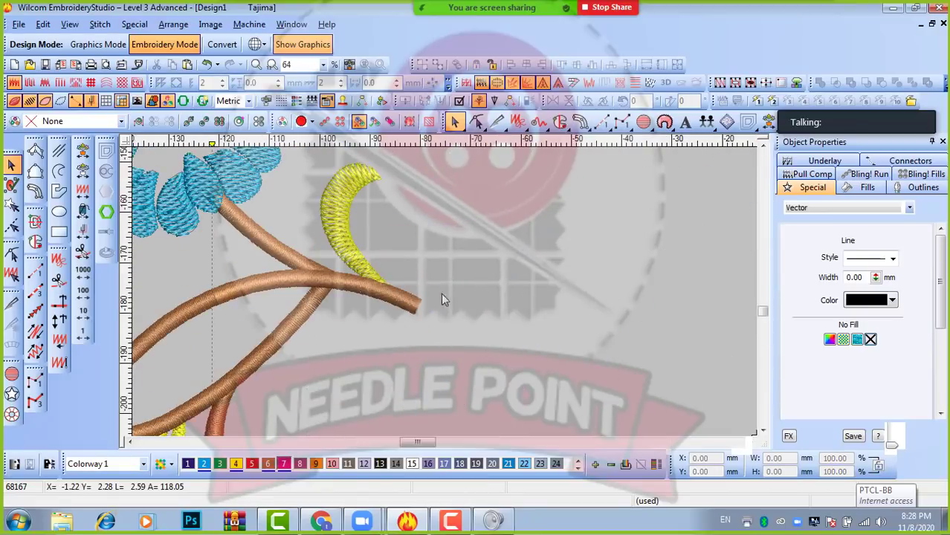
scroll(446, 299, down, 1)
scroll(444, 299, down, 1)
scroll(435, 299, up, 3)
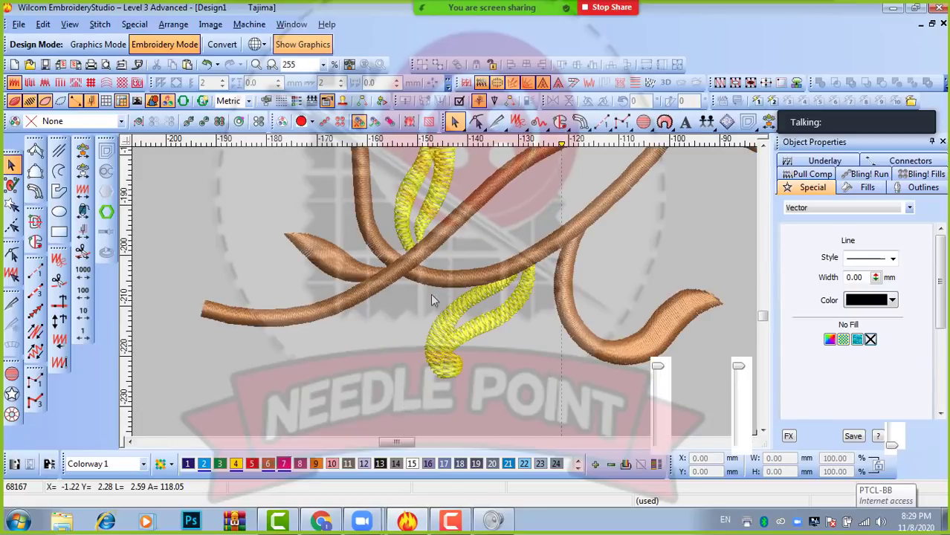
click(325, 271)
scroll(328, 253, down, 2)
key(Escape)
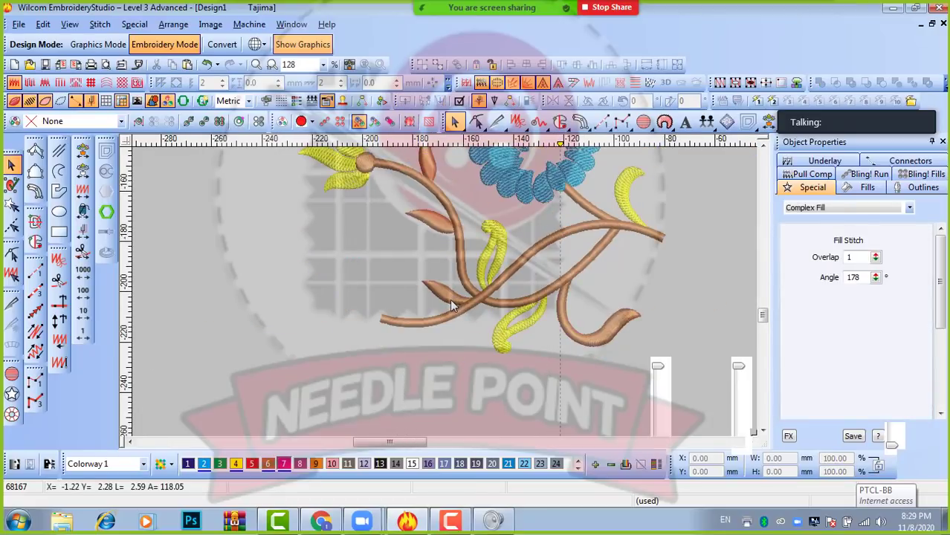
drag(444, 300, 546, 254)
- Move the copied leaf so its right tip touches the free end of the panel's upper-right curve
scroll(594, 273, up, 2)
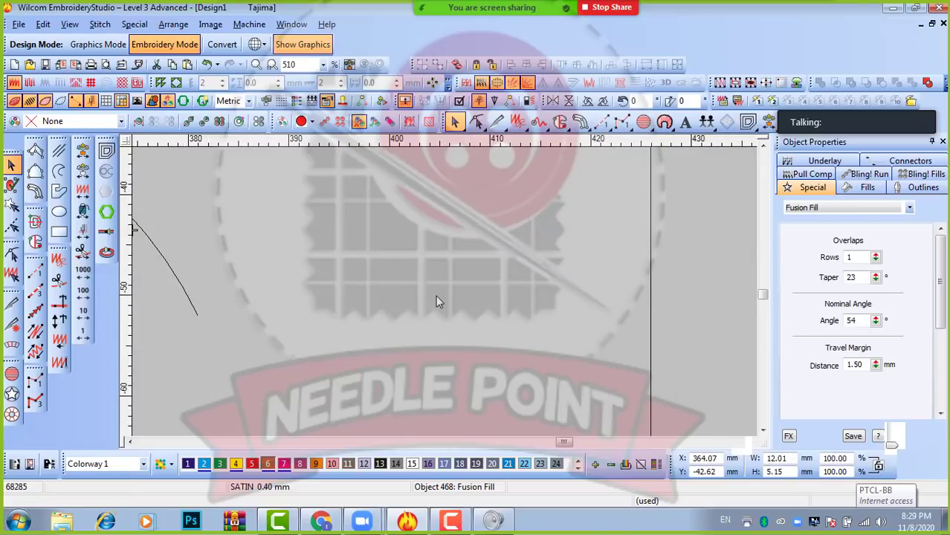
scroll(438, 299, down, 2)
scroll(439, 298, up, 1)
drag(338, 255, 446, 330)
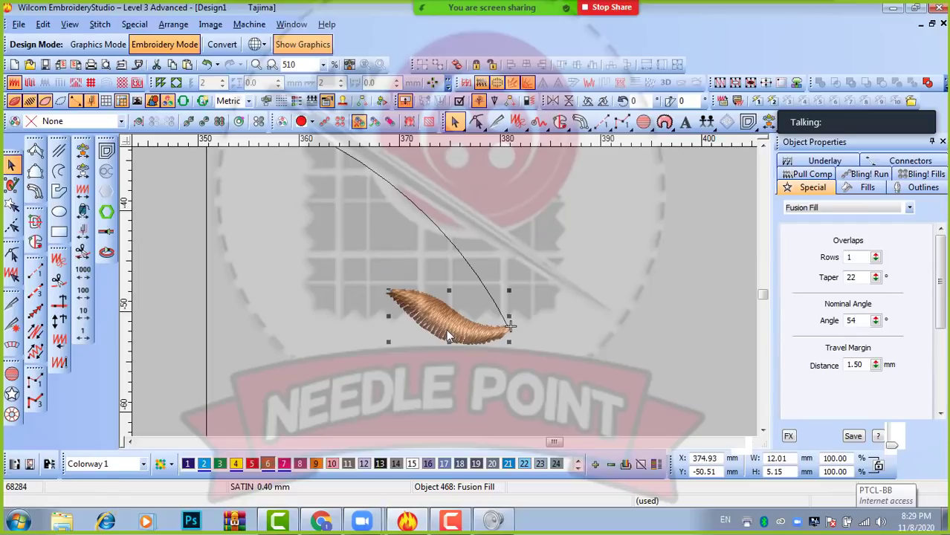
- Reshape the leaf's blunt right end into a sharp point that meets the curve's free end
key(h)
scroll(519, 346, up, 1)
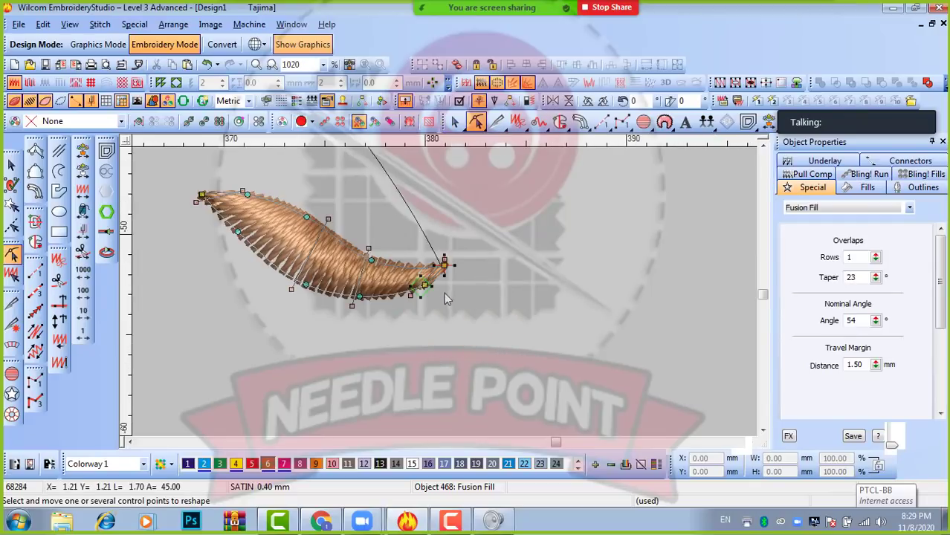
mouse_move(426, 289)
mouse_down()
mouse_move(445, 272)
mouse_move(511, 301)
mouse_move(448, 269)
mouse_up()
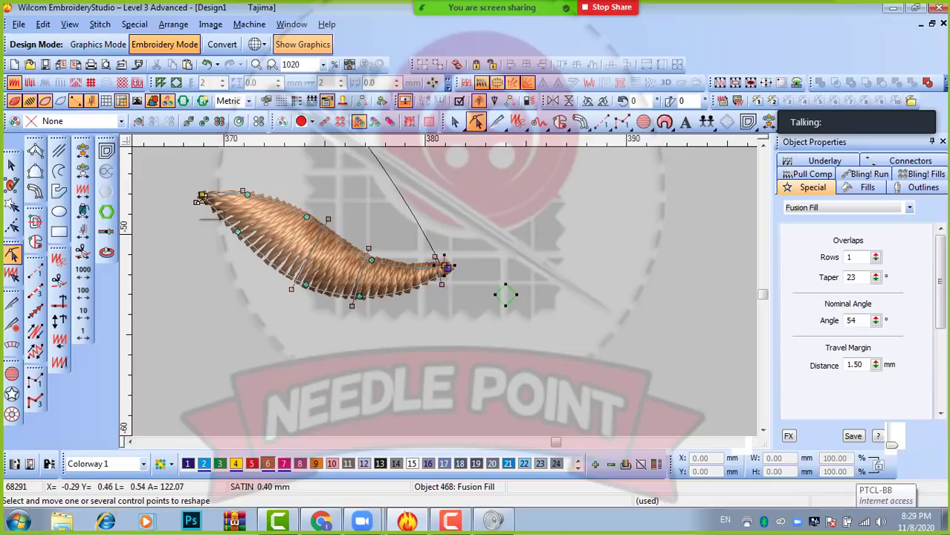
drag(196, 203, 187, 239)
key(Escape)
scroll(479, 308, down, 2)
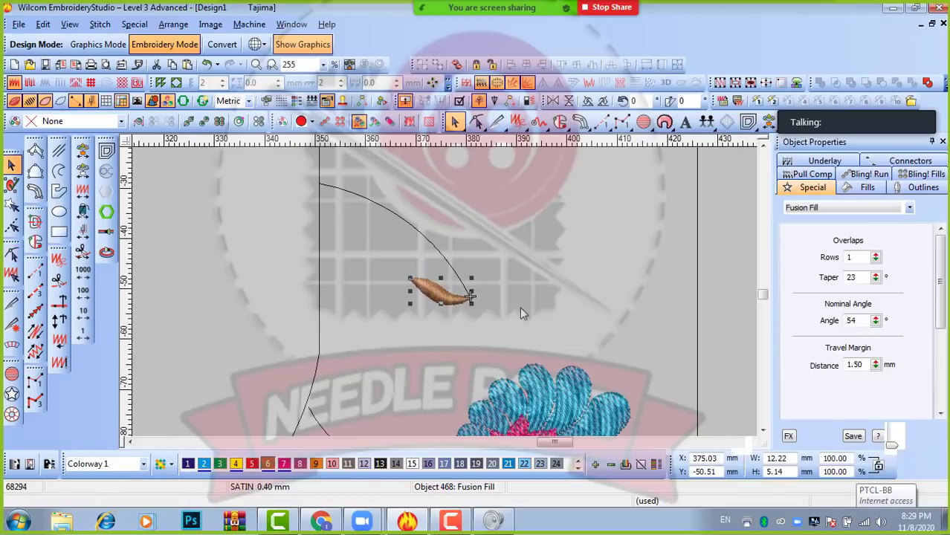
- Turn the leaf to hang from the curve's free end and place a copy just above it, slanting down and left
scroll(445, 296, up, 1)
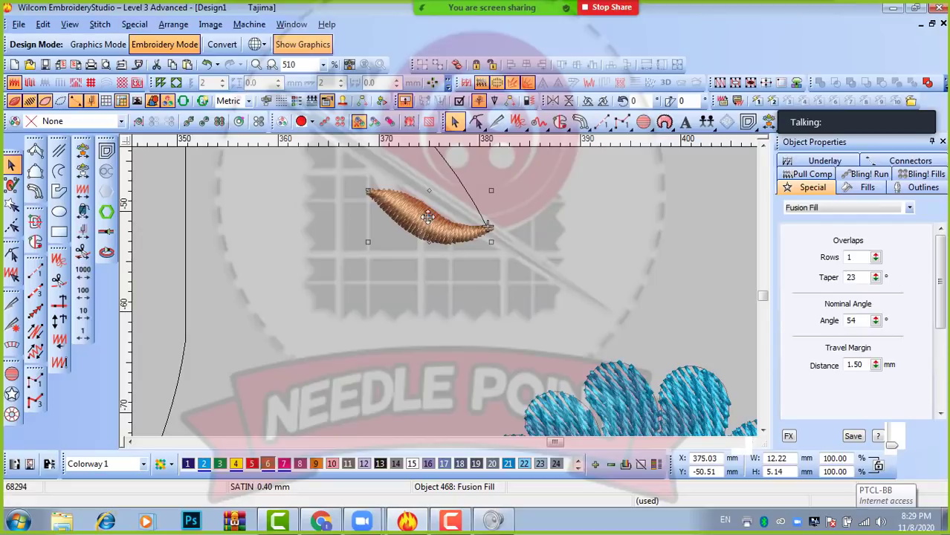
drag(489, 226, 461, 242)
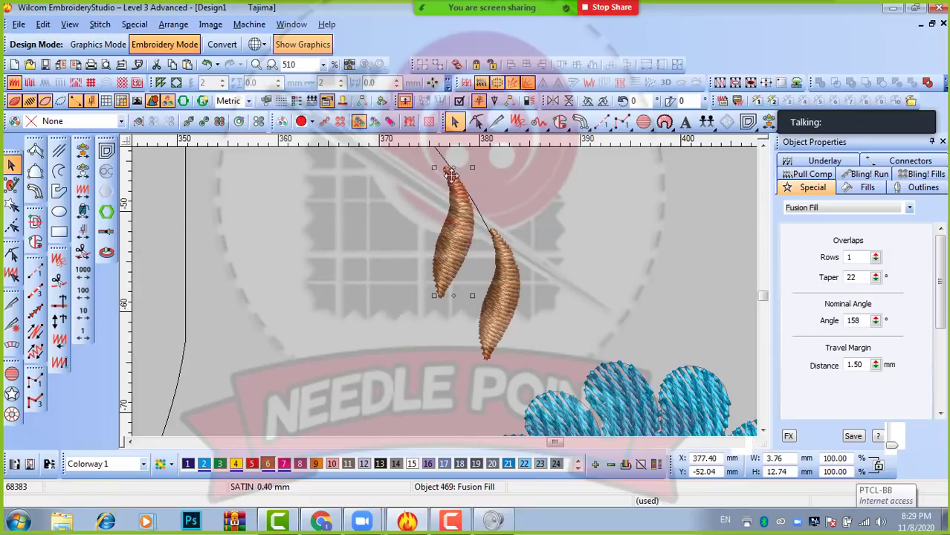
drag(472, 296, 421, 292)
drag(453, 235, 458, 239)
click(582, 280)
scroll(442, 171, down, 2)
scroll(444, 290, up, 2)
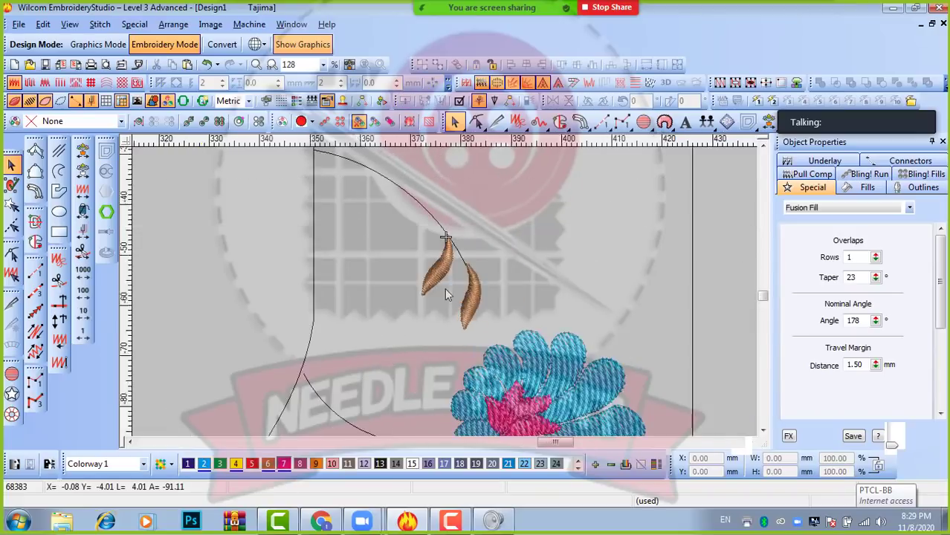
- Duplicate the upper leaf and mirror the duplicate across the curve to form a leaf pair
click(435, 253)
key(ctrl+d)
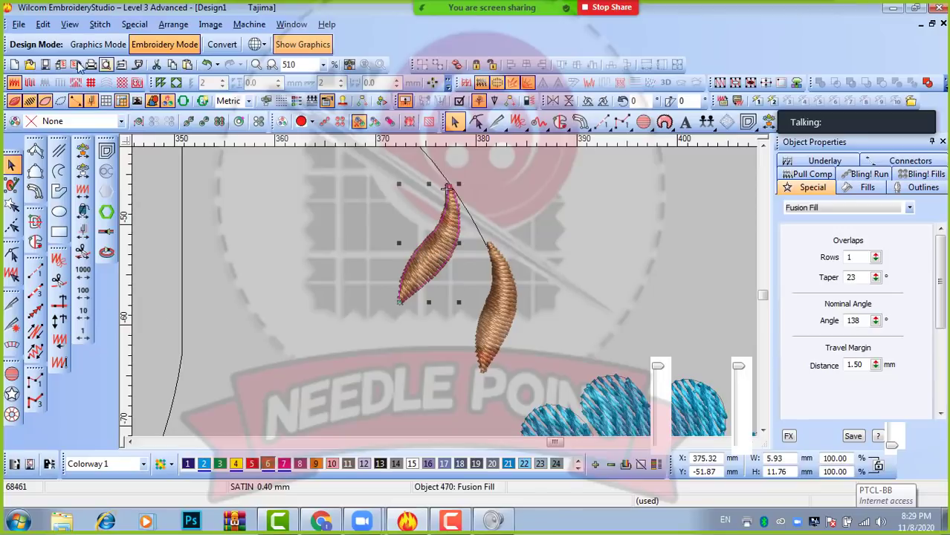
click(43, 24)
click(115, 362)
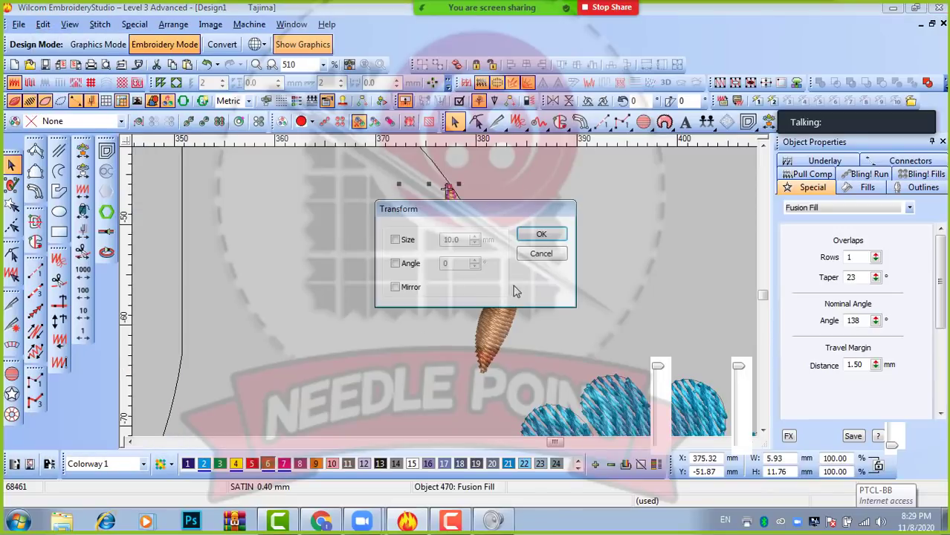
click(522, 235)
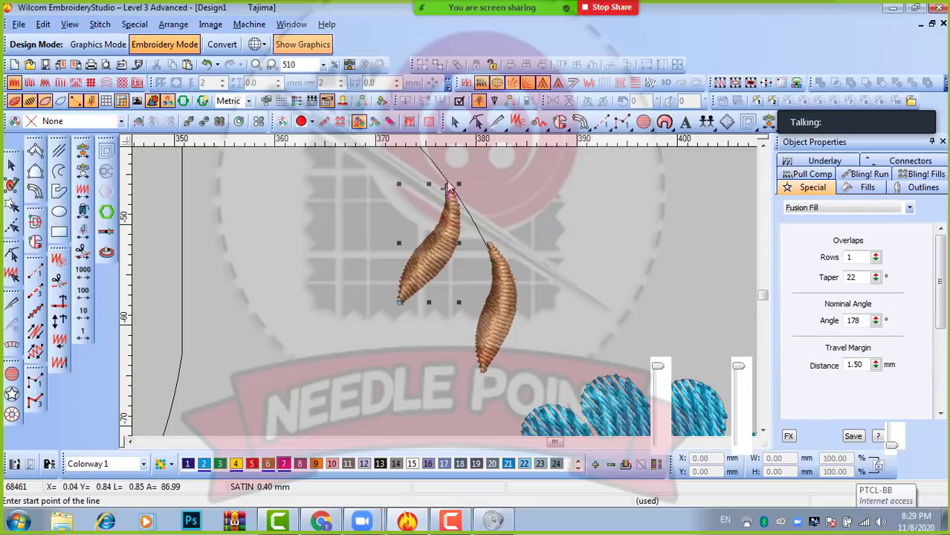
click(446, 182)
click(469, 217)
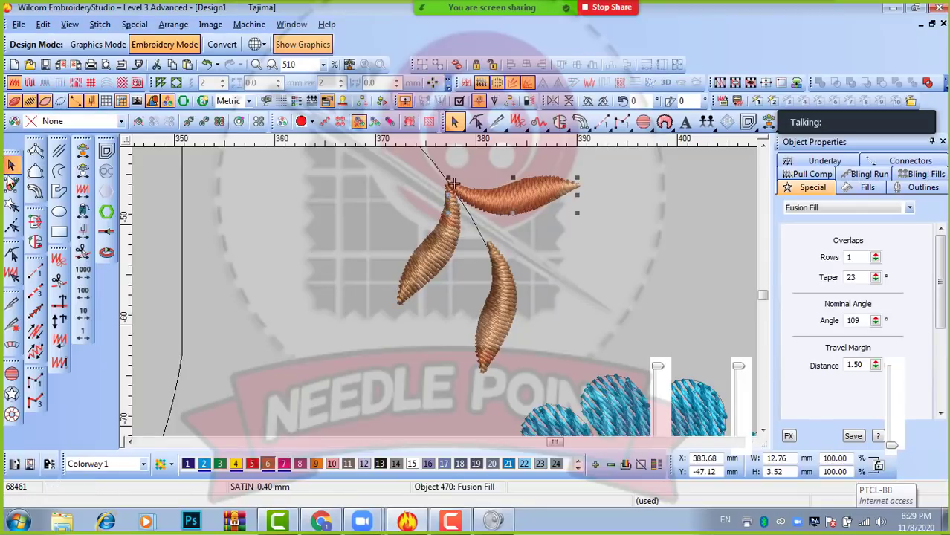
- Copy the leaf pair to two more spots up the curve and rotate the uppermost pair to follow the bend
ctrl+click(438, 251)
drag(443, 257, 406, 203)
scroll(418, 164, down, 1)
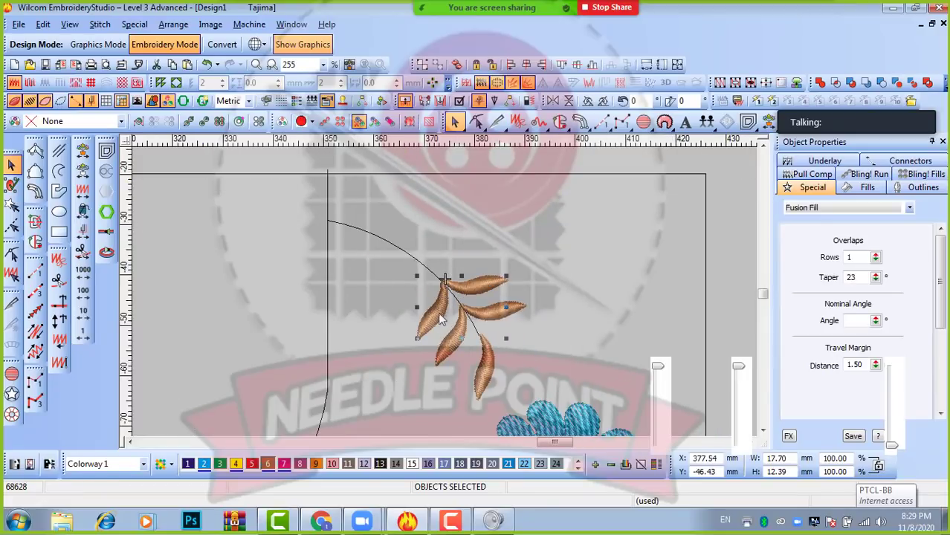
drag(439, 308, 413, 287)
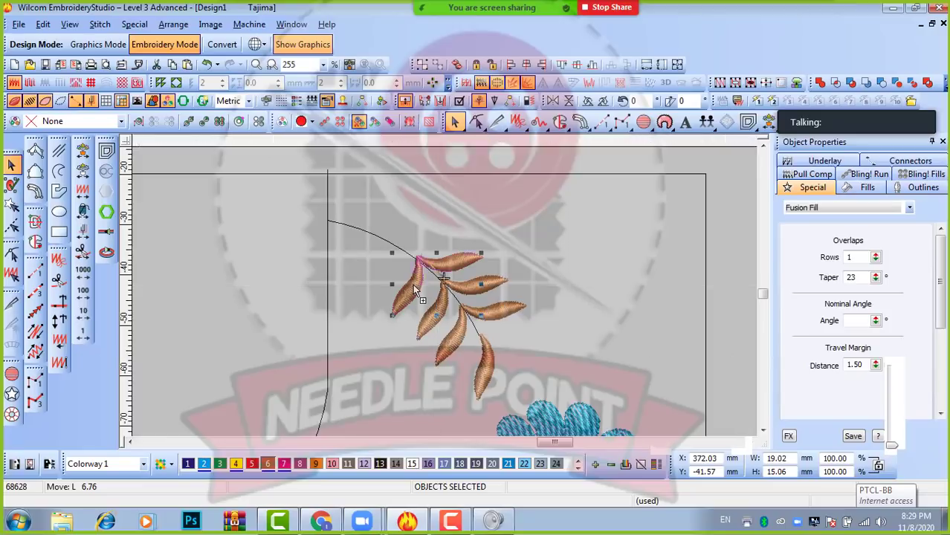
click(414, 287)
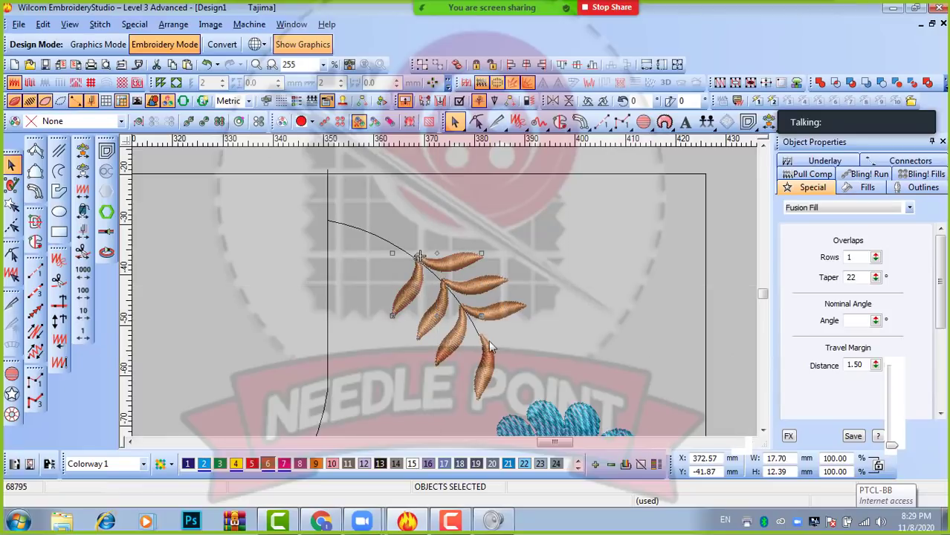
drag(483, 315, 499, 304)
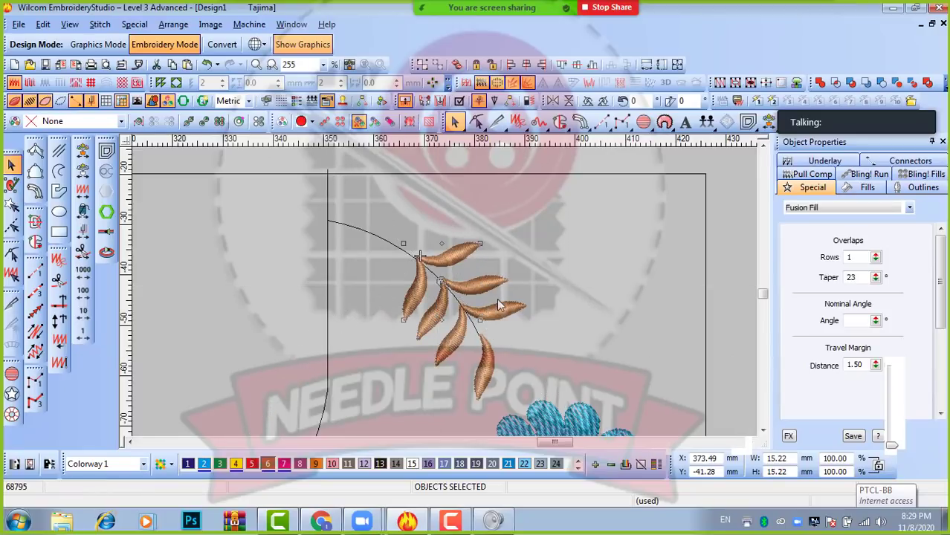
- Add two further copies of the leaf pair along the curve toward the neckline, rotating each to follow its direction
drag(420, 301, 387, 274)
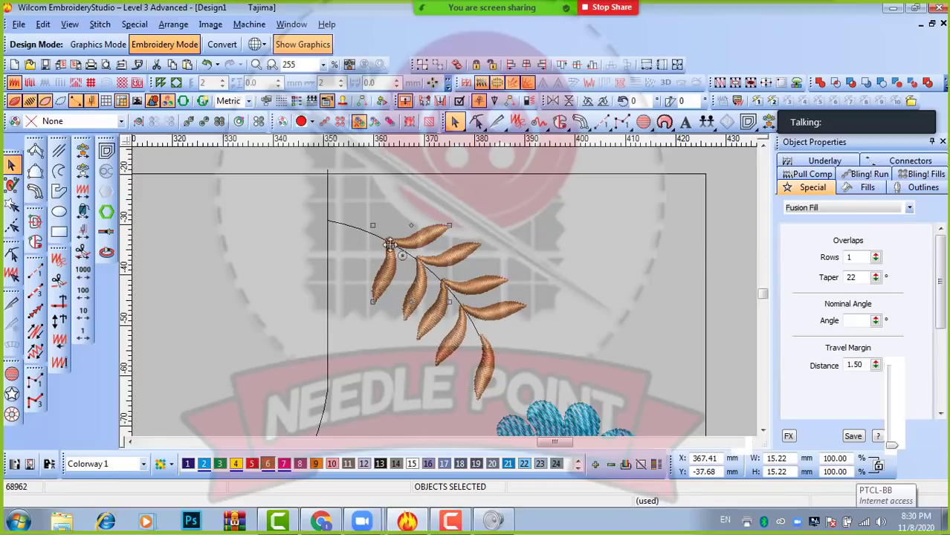
drag(457, 310, 465, 298)
drag(391, 279, 358, 264)
click(359, 265)
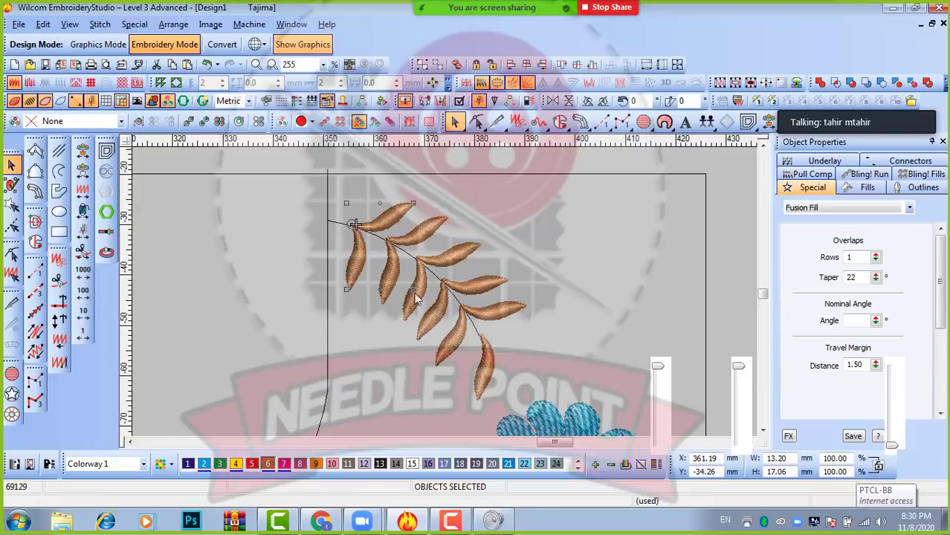
drag(412, 290, 364, 268)
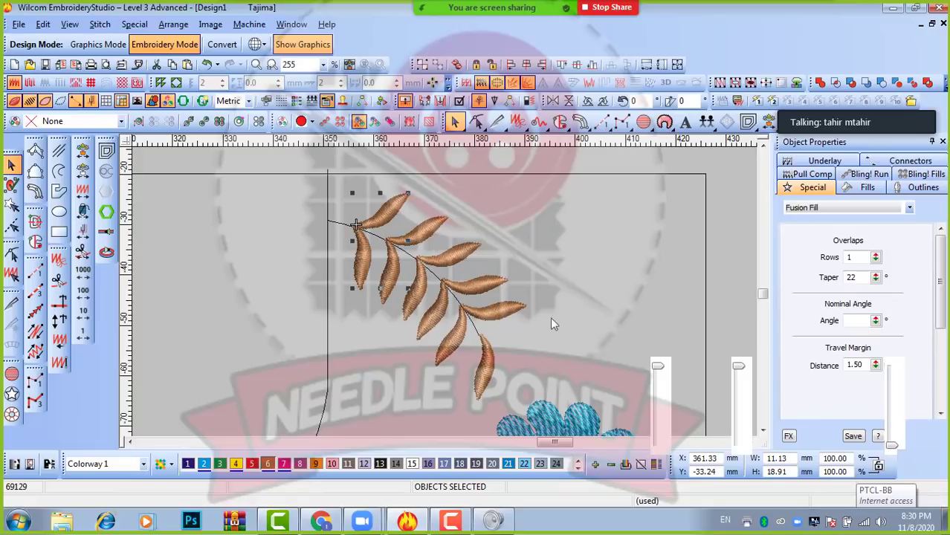
click(552, 323)
- Convert the curve under the leaves into an Input C satin stem with a column width of 1.5 mm
click(412, 261)
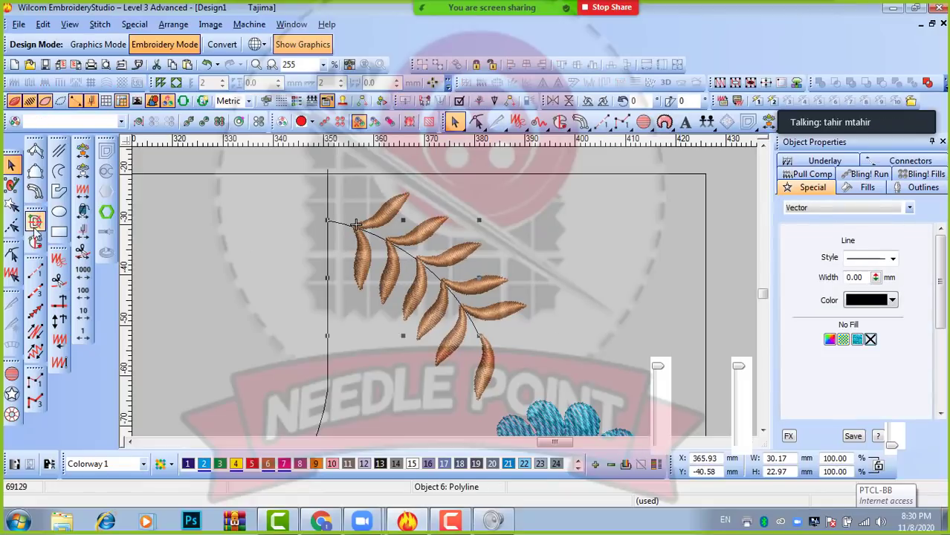
click(35, 192)
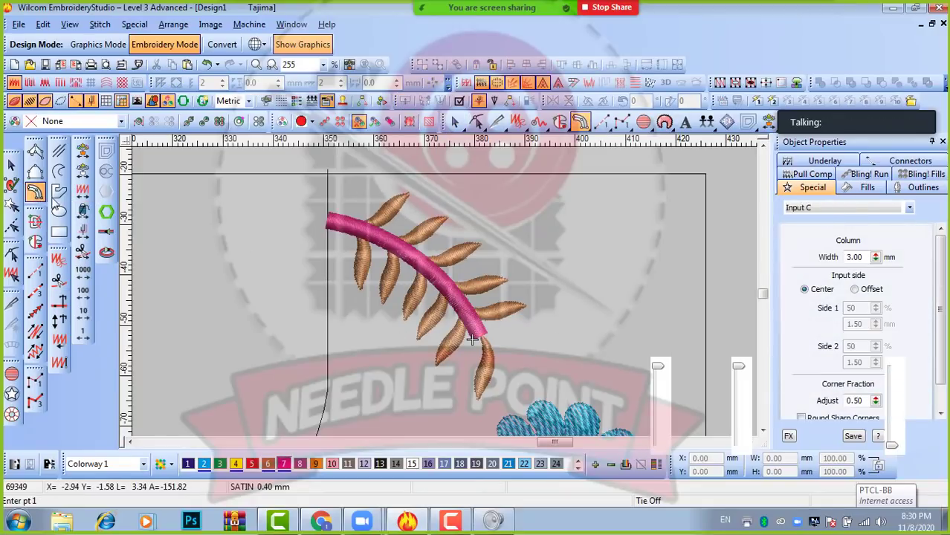
double_click(856, 256)
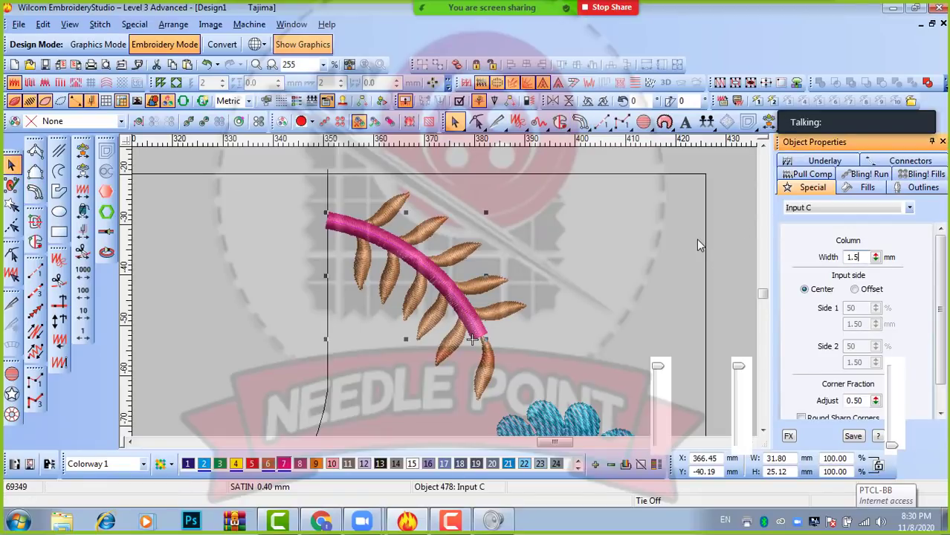
text(1.5)
key(Return)
click(563, 305)
scroll(550, 306, down, 2)
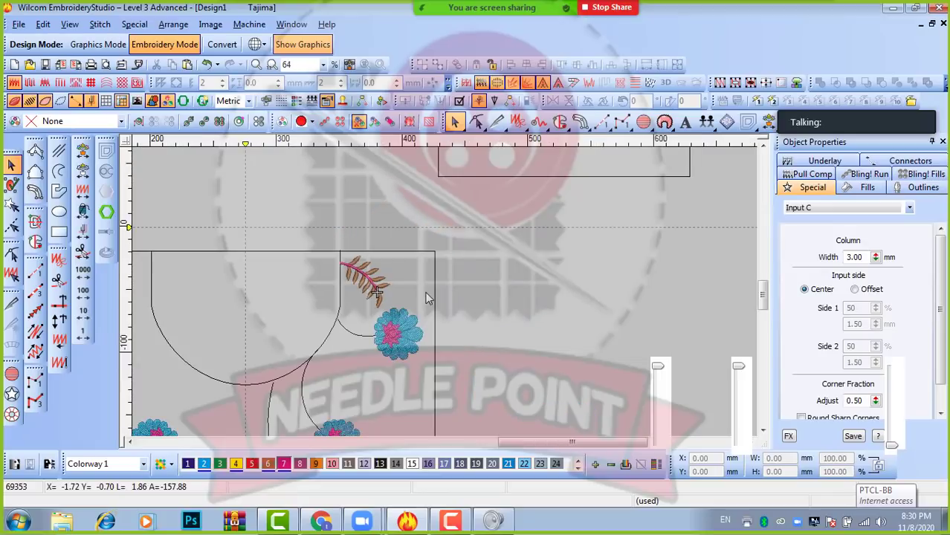
scroll(427, 298, up, 1)
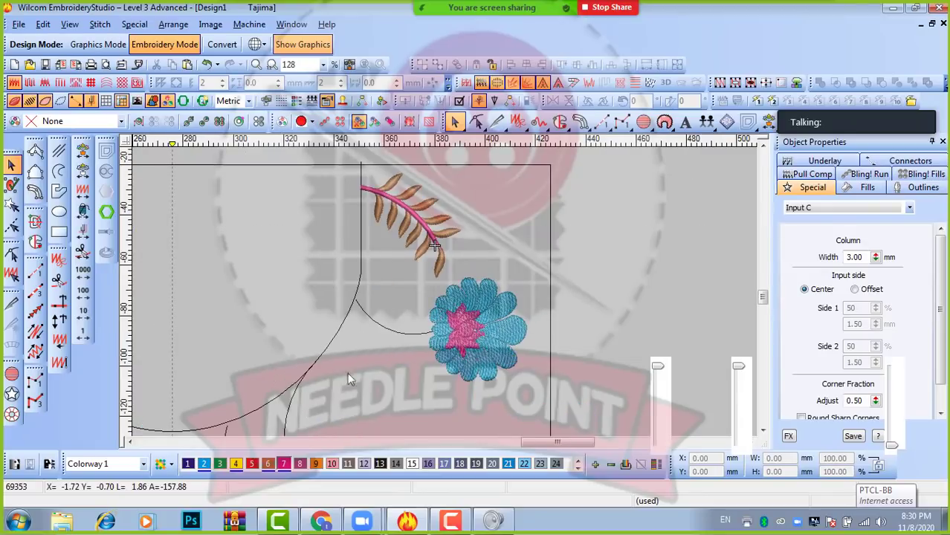
scroll(446, 287, down, 2)
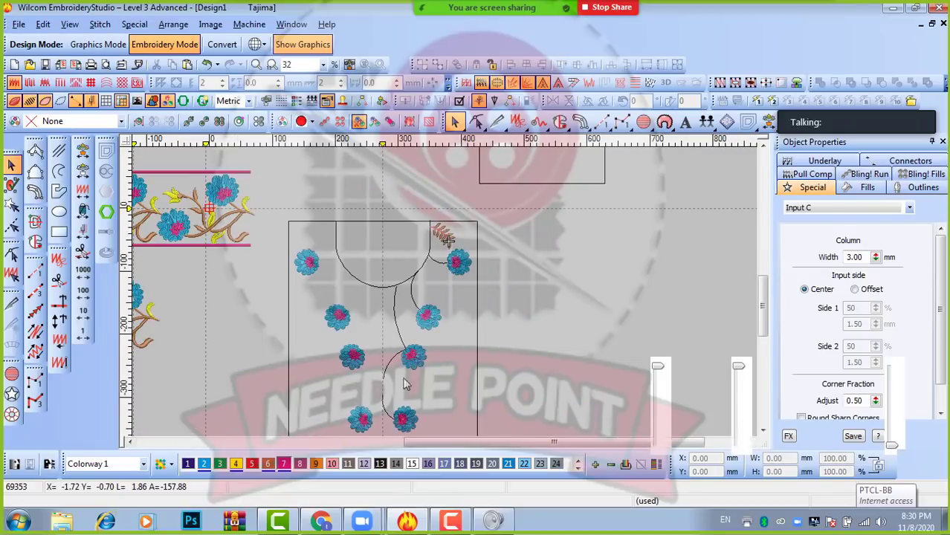
scroll(384, 410, down, 1)
scroll(446, 288, up, 1)
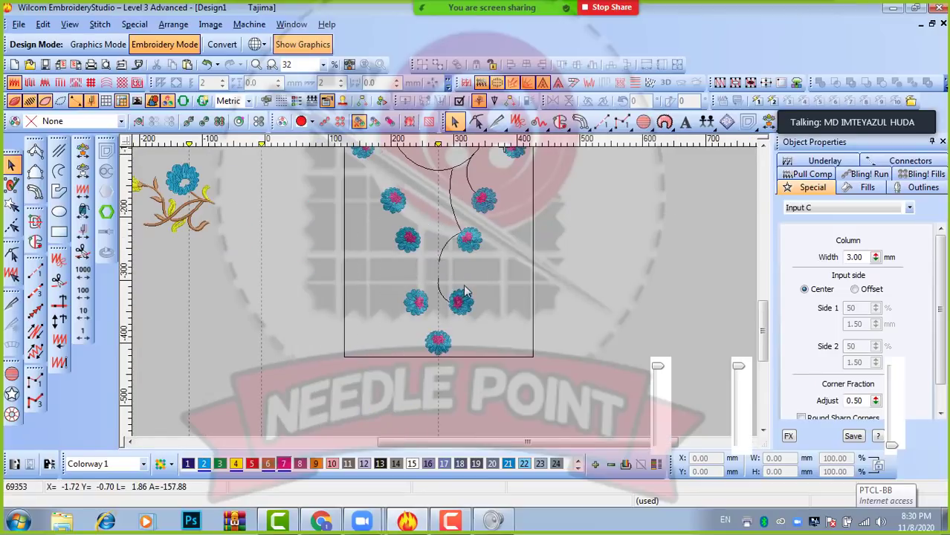
- Digitize an Input A satin column over the pink stem, tracing both sides from the tip leaf up to the neckline edge
key(0)
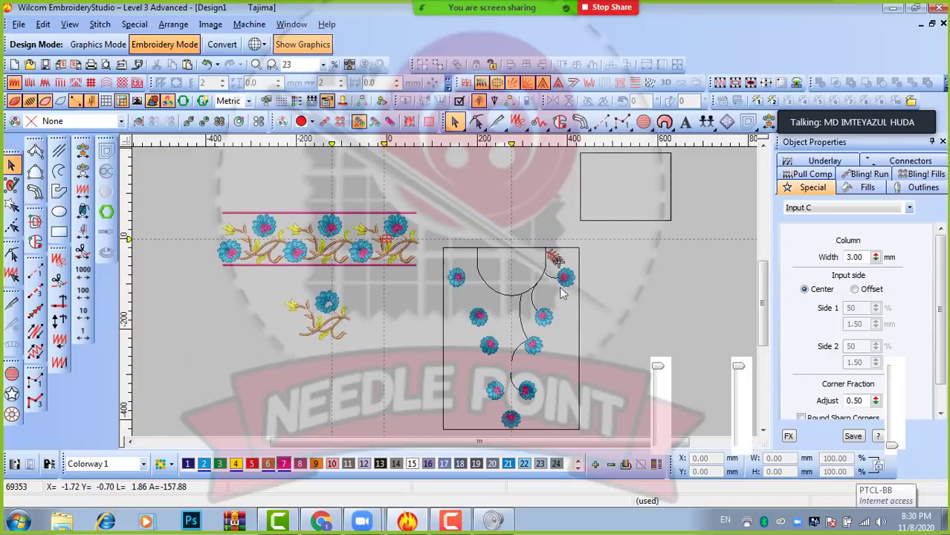
scroll(556, 290, up, 2)
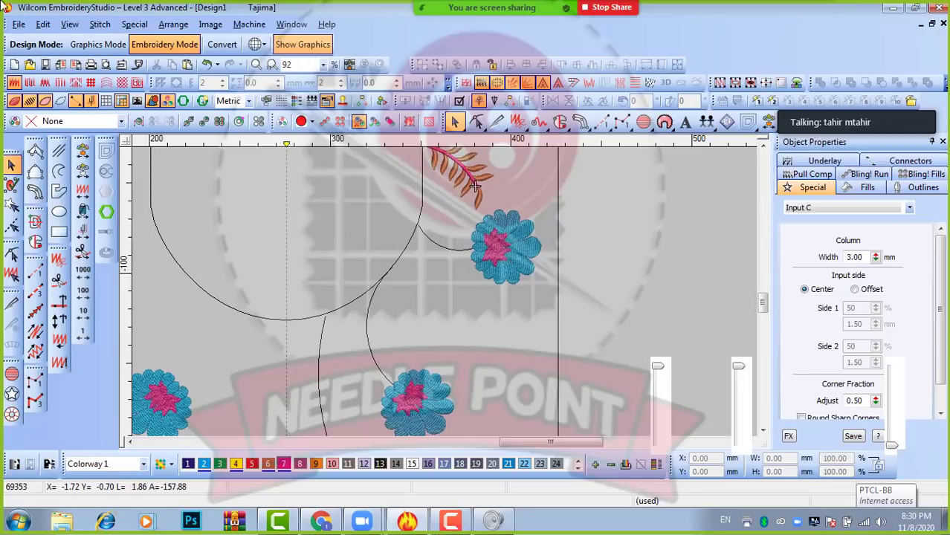
key(a)
scroll(476, 186, up, 5)
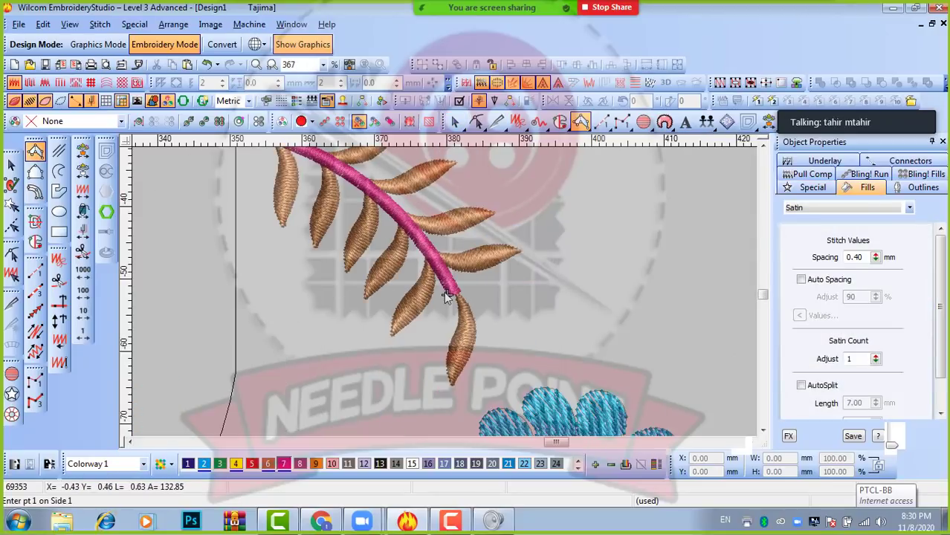
scroll(443, 296, up, 5)
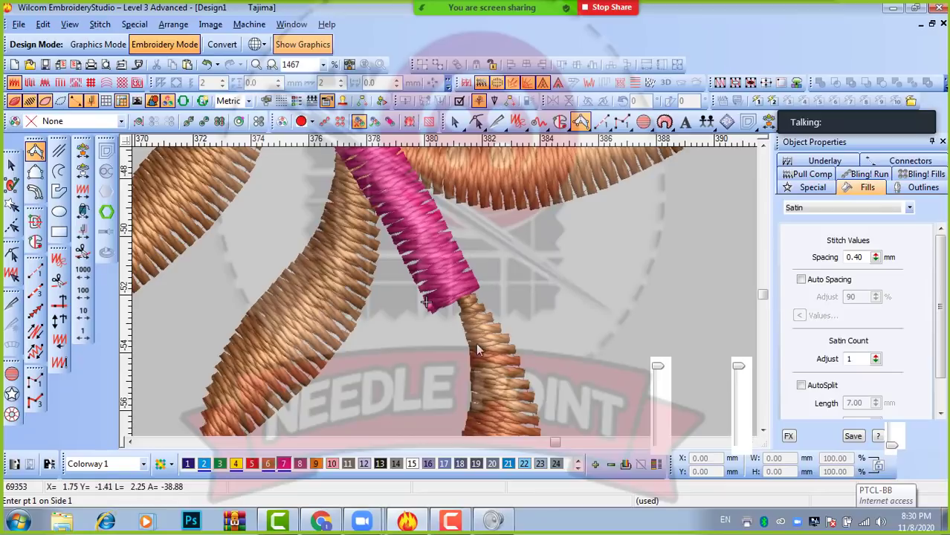
click(472, 345)
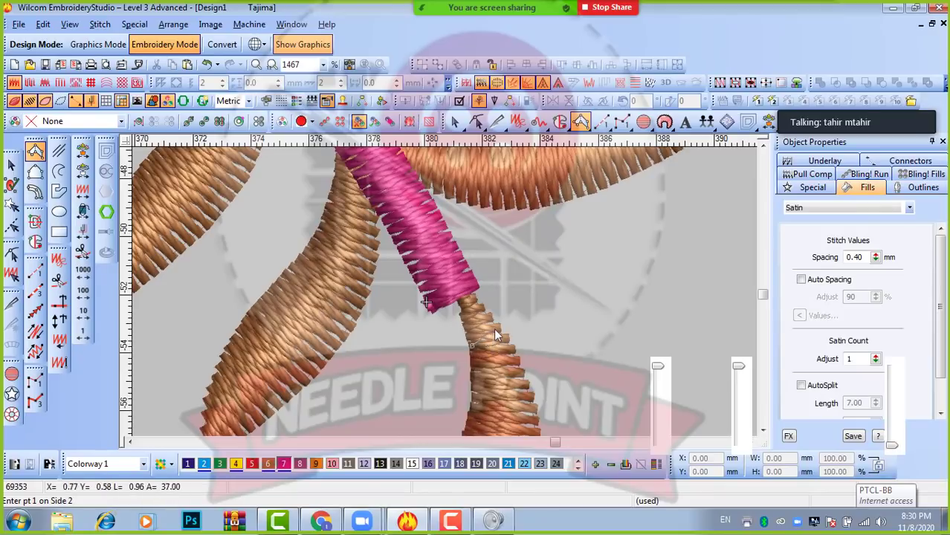
click(494, 327)
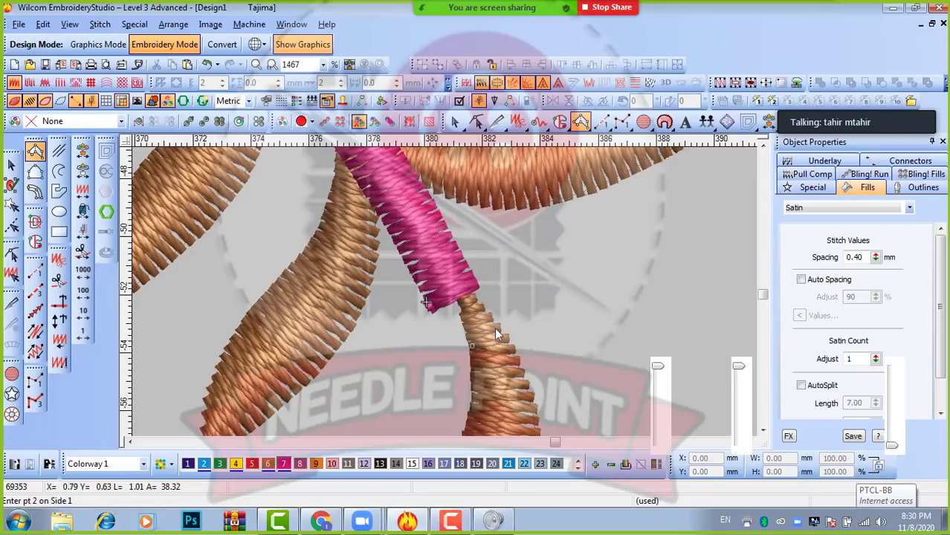
click(446, 259)
scroll(446, 259, down, 3)
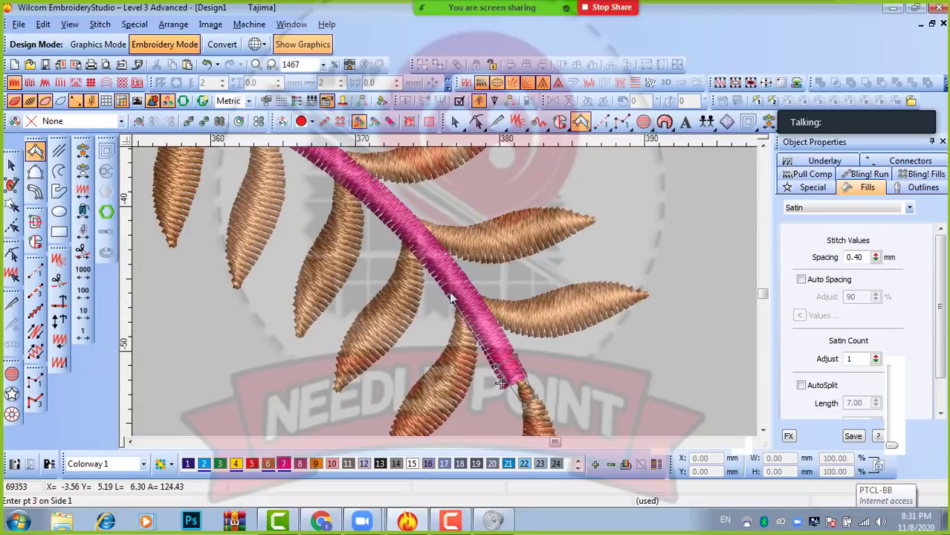
right_click(421, 262)
right_click(438, 240)
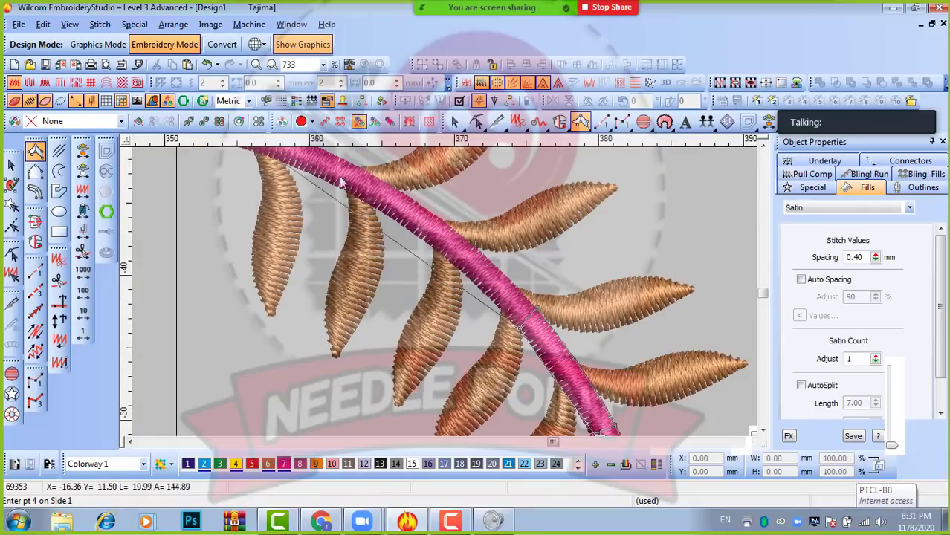
right_click(341, 189)
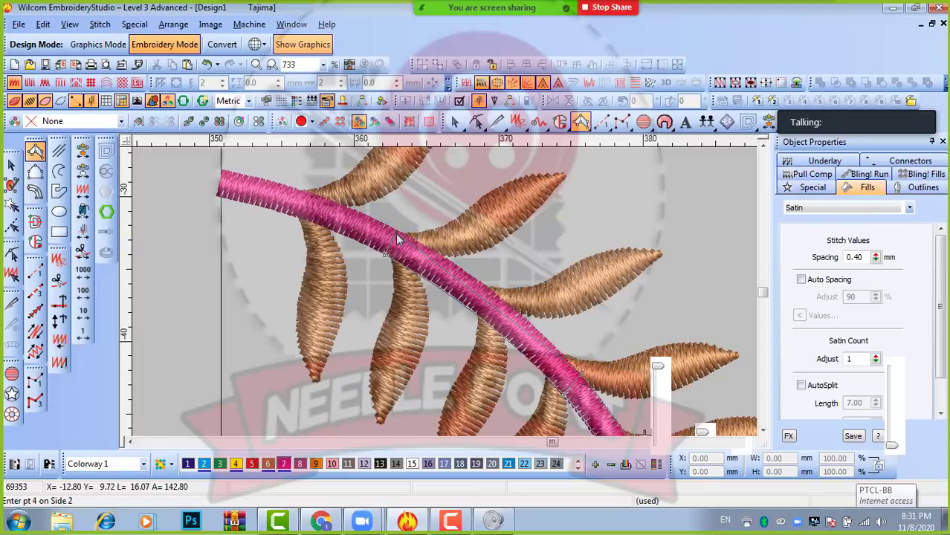
click(220, 185)
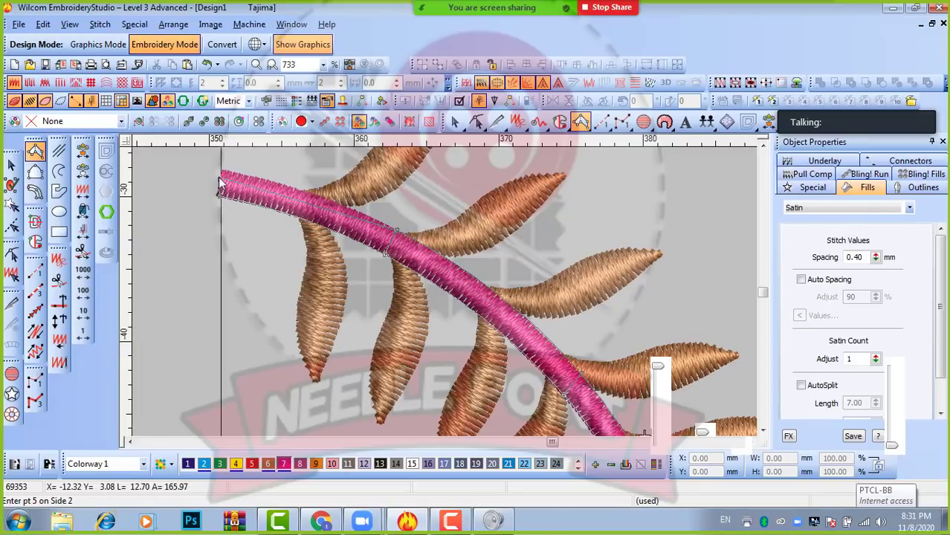
click(220, 172)
key(Return)
- Remove the original Input C stem between the leaves and paste the newly traced Input A column in its place
scroll(300, 340, down, 3)
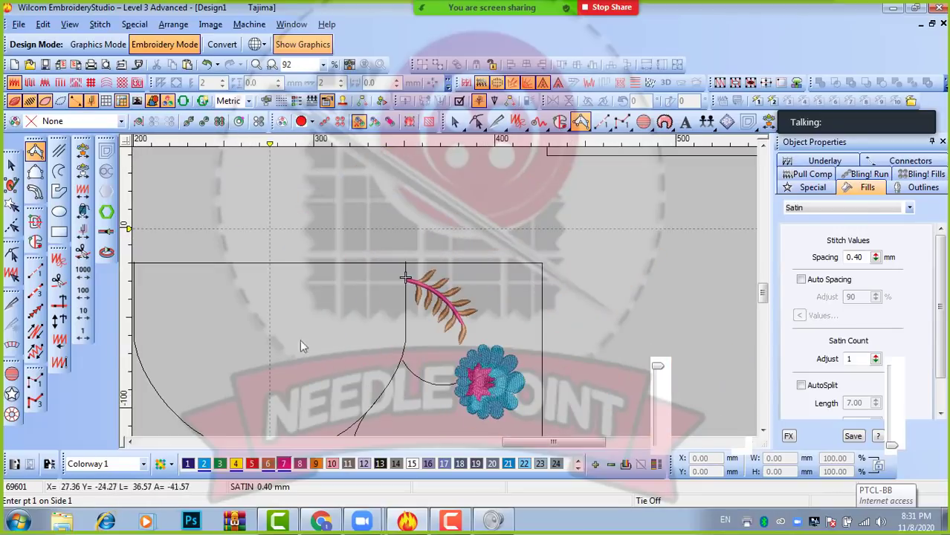
click(11, 166)
scroll(443, 291, up, 3)
scroll(469, 318, down, 2)
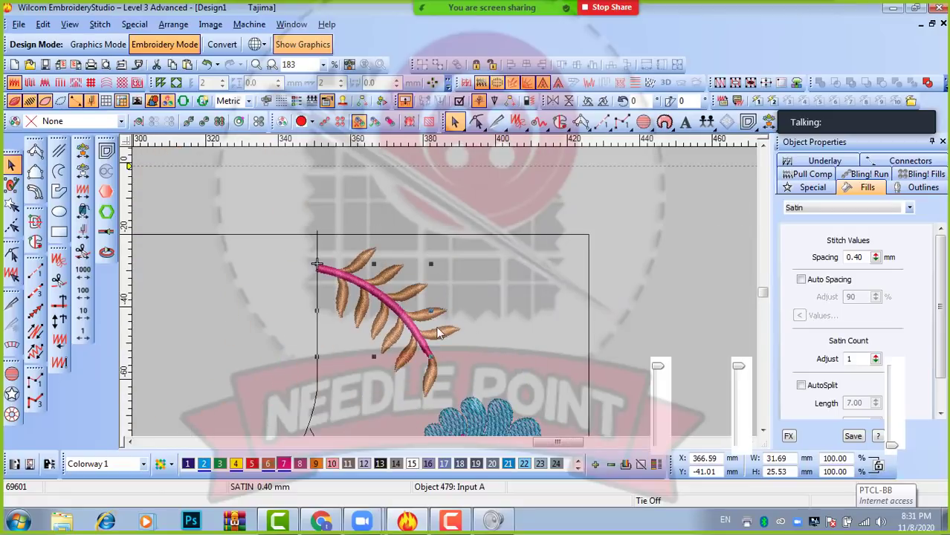
scroll(439, 333, up, 2)
key(Escape)
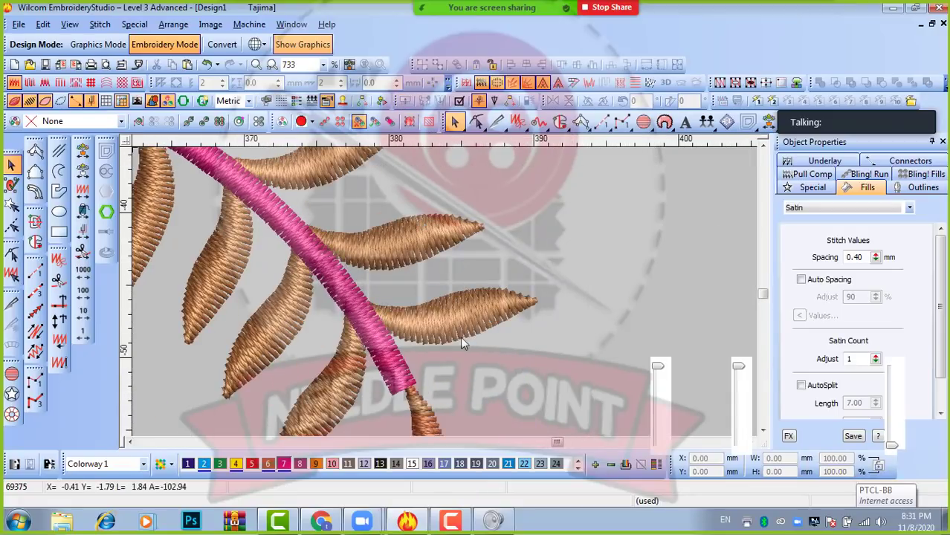
click(400, 367)
key(Delete)
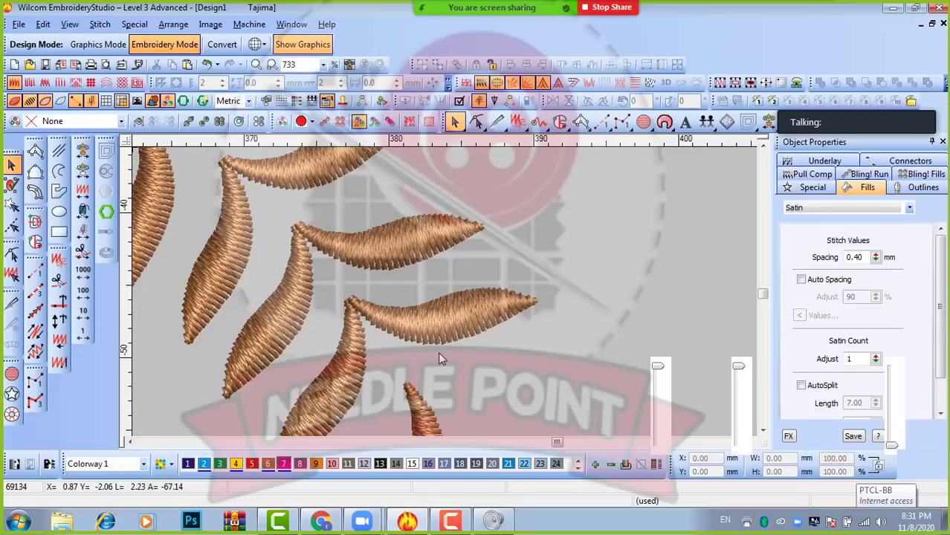
key(ctrl+v)
scroll(506, 375, down, 1)
scroll(415, 300, up, 2)
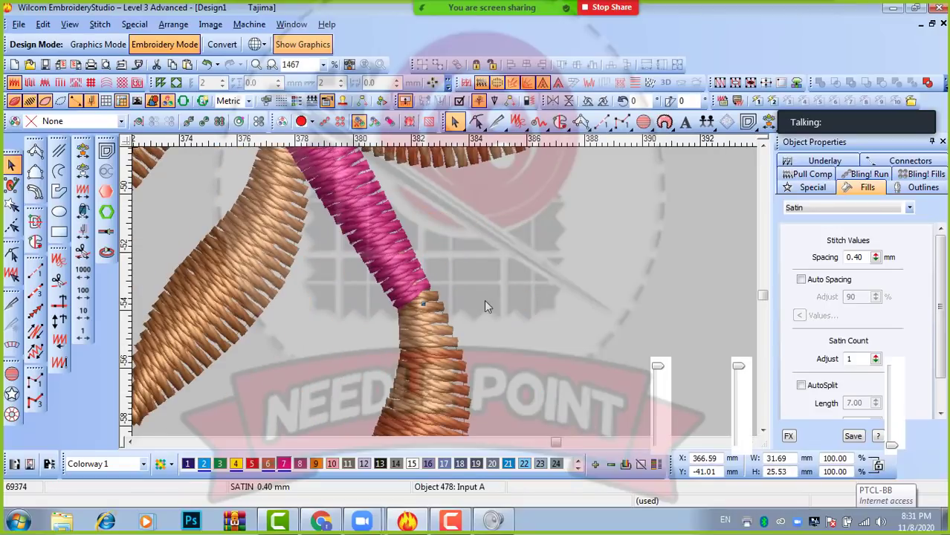
- Reshape the lower end of the Input A stem so it tapers into the base of the tip leaf
key(h)
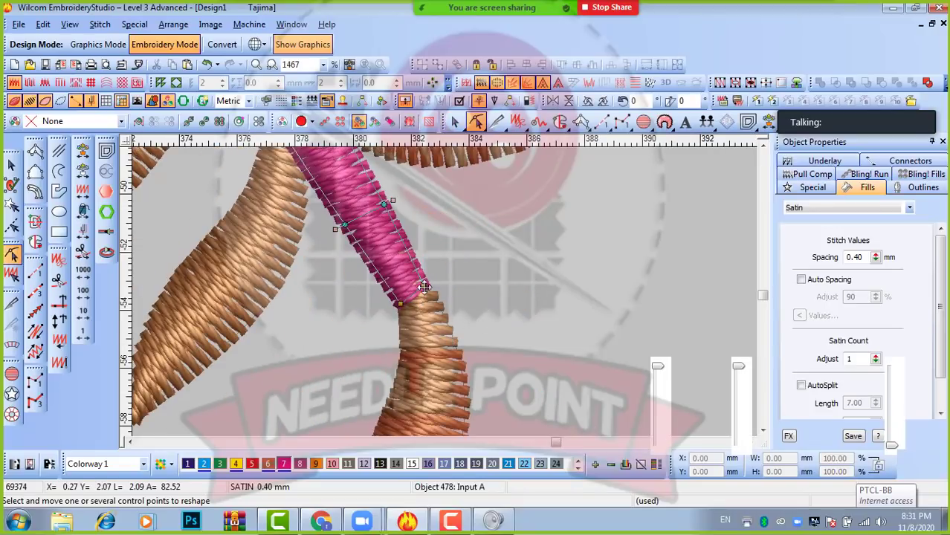
drag(424, 287, 421, 296)
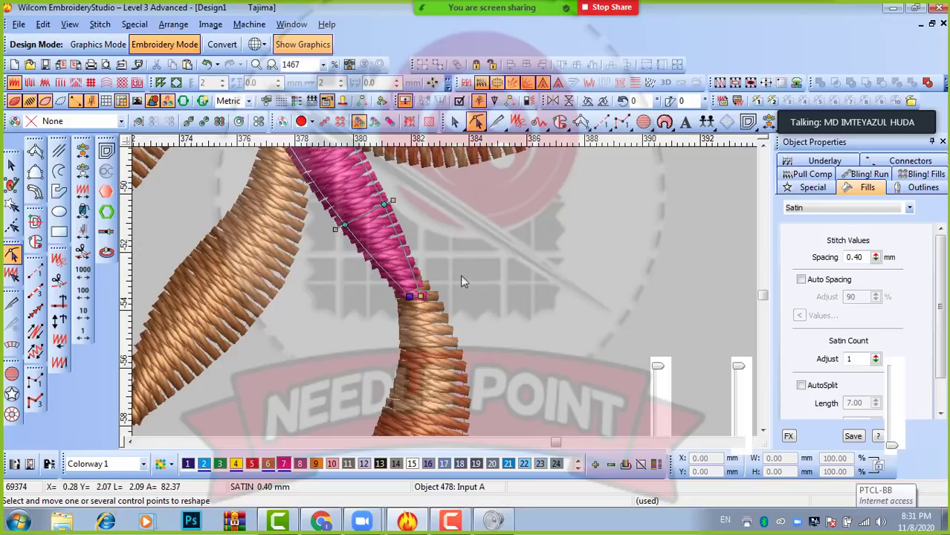
scroll(460, 274, down, 1)
click(13, 165)
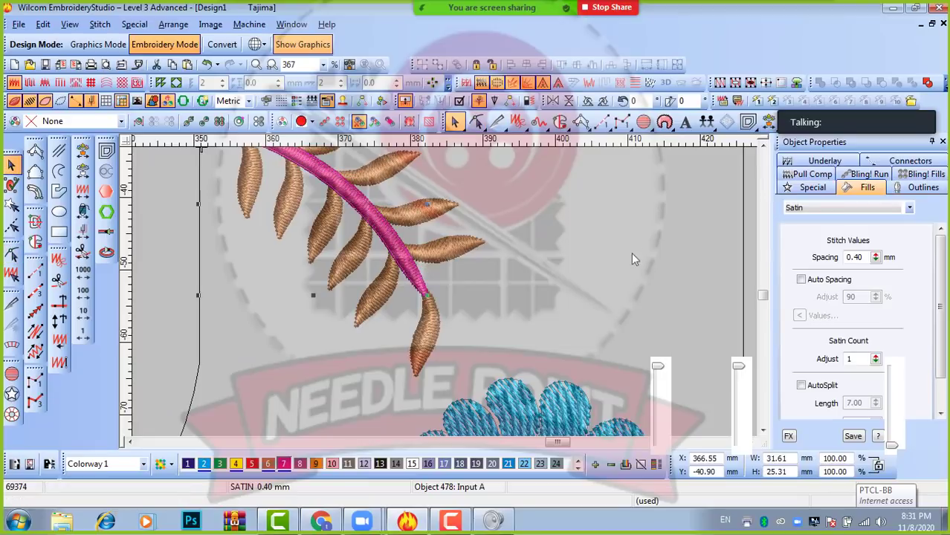
scroll(631, 252, down, 2)
click(442, 308)
scroll(290, 306, up, 2)
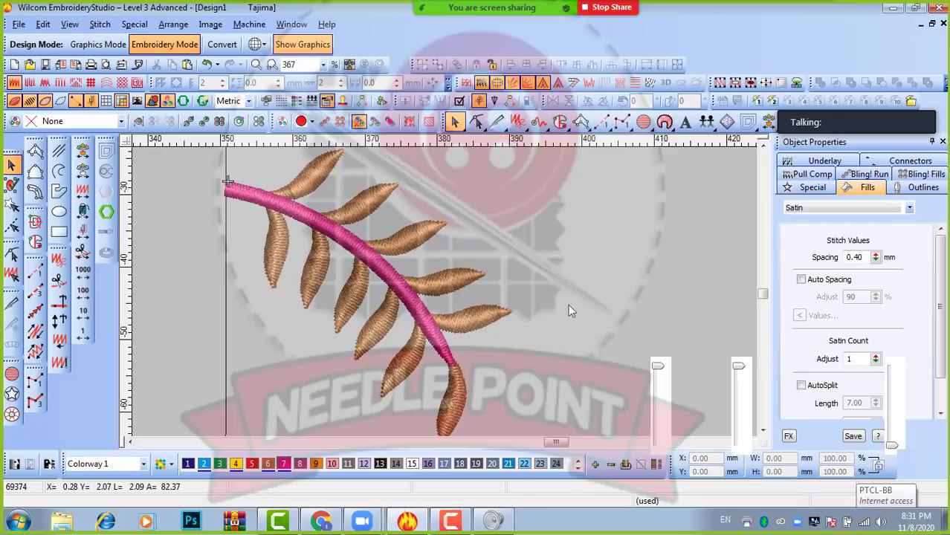
- Examine the leafy stem and remaining curves on the neckline panel, plus the vines and leaves of the border and separate flower motif
scroll(568, 304, down, 2)
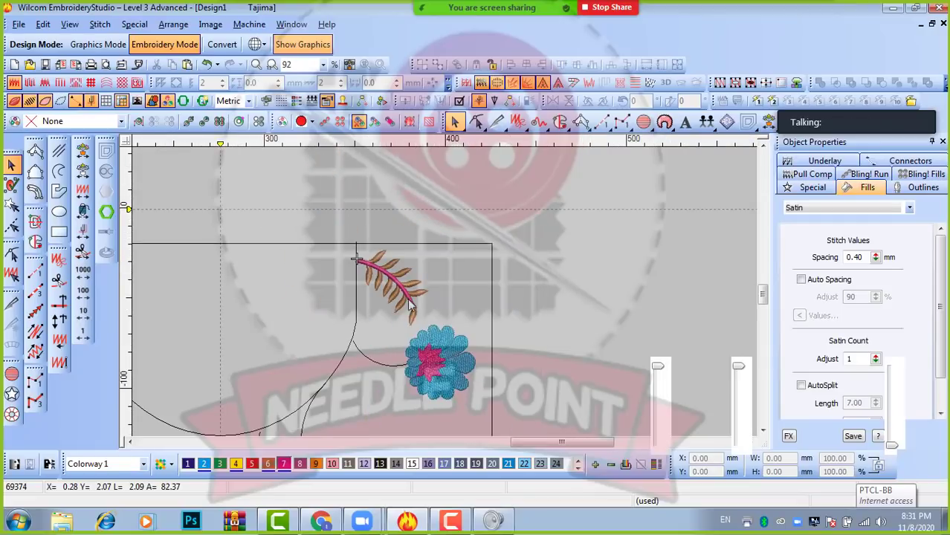
scroll(411, 307, up, 2)
scroll(452, 253, down, 2)
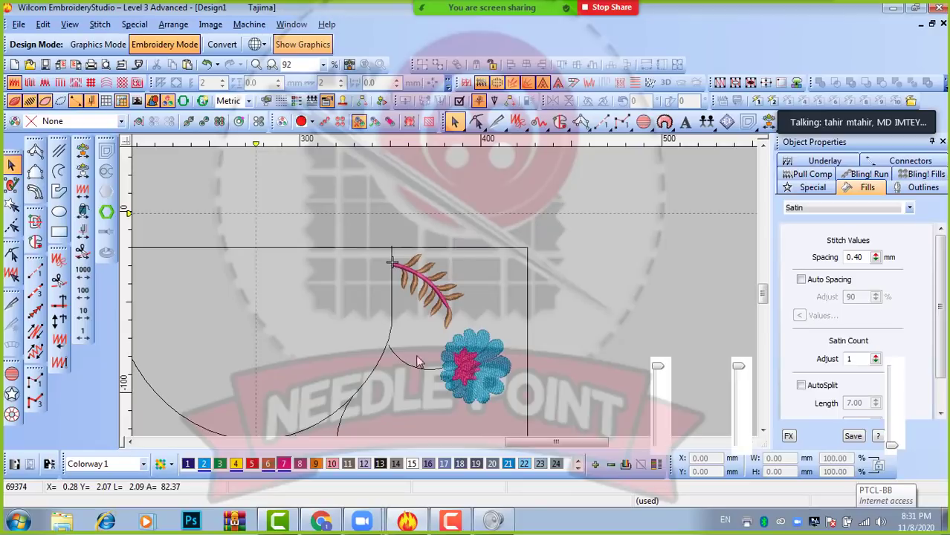
scroll(427, 377, up, 1)
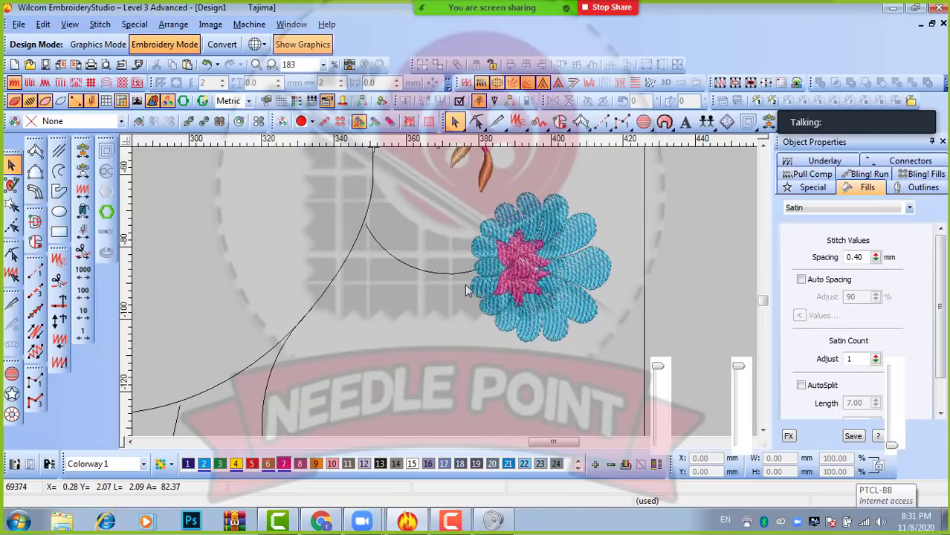
scroll(468, 266, down, 3)
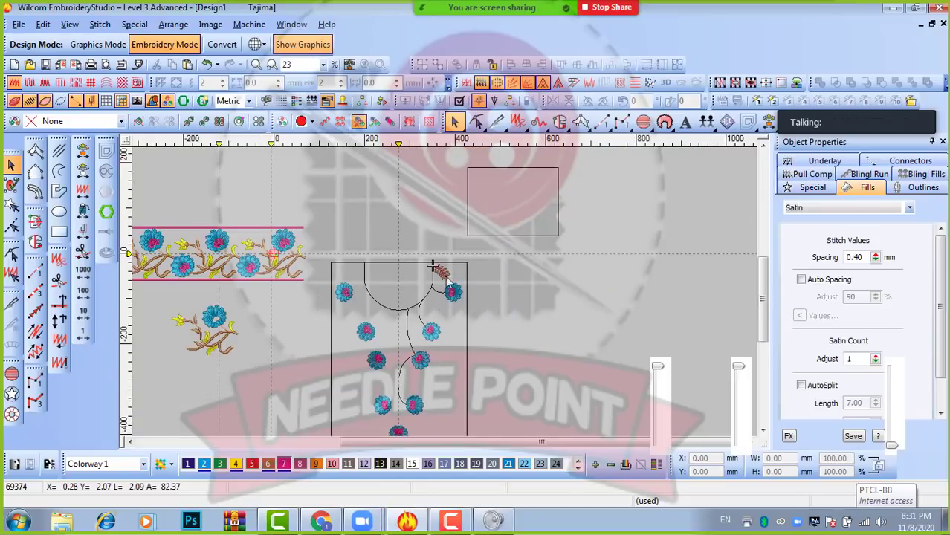
scroll(440, 291, up, 1)
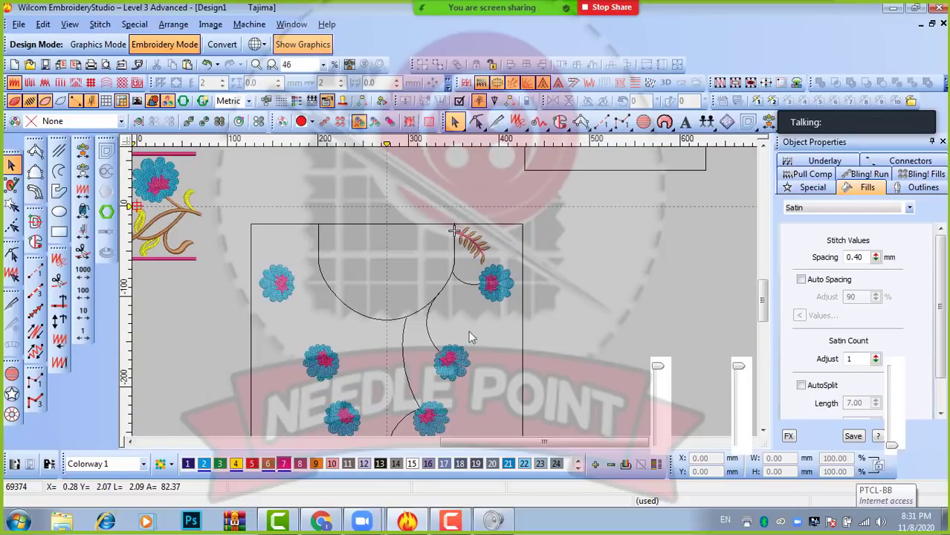
scroll(424, 371, down, 1)
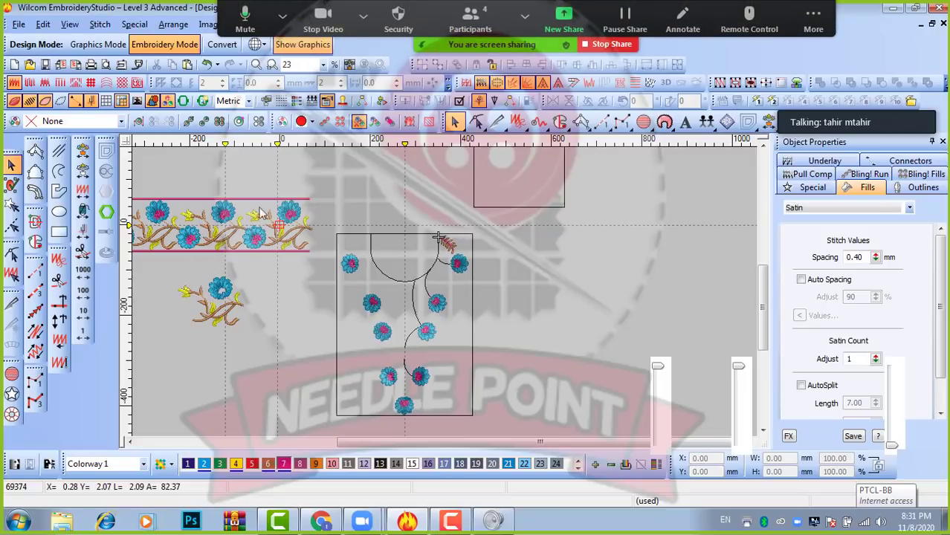
scroll(269, 235, up, 2)
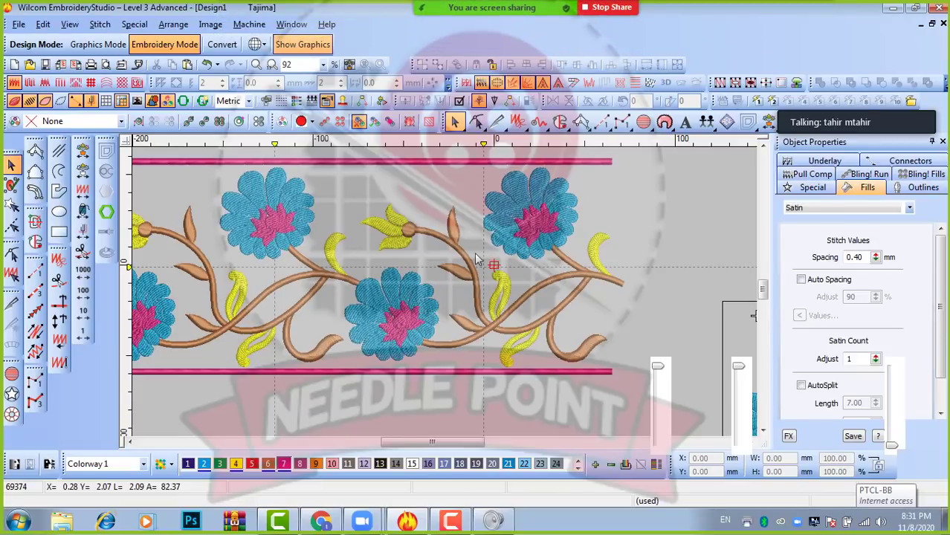
scroll(444, 291, down, 2)
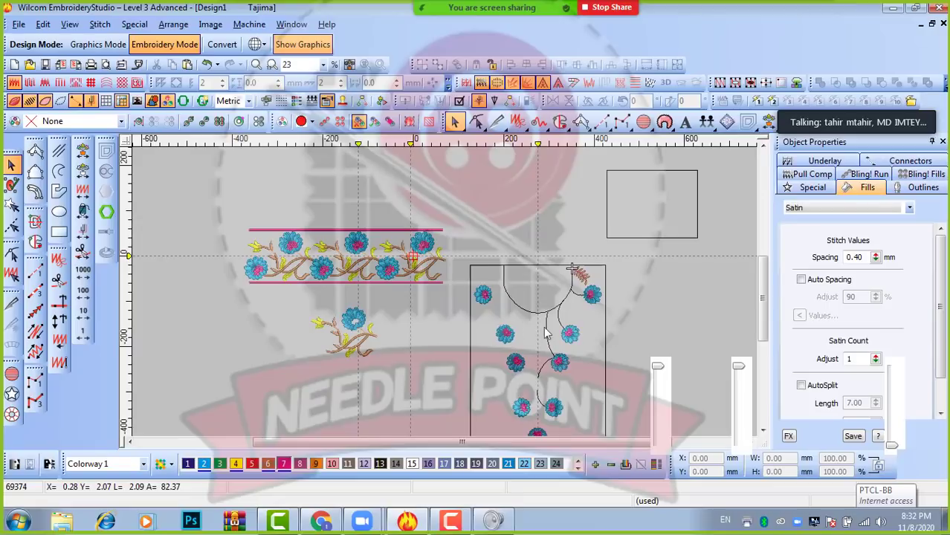
scroll(443, 290, up, 3)
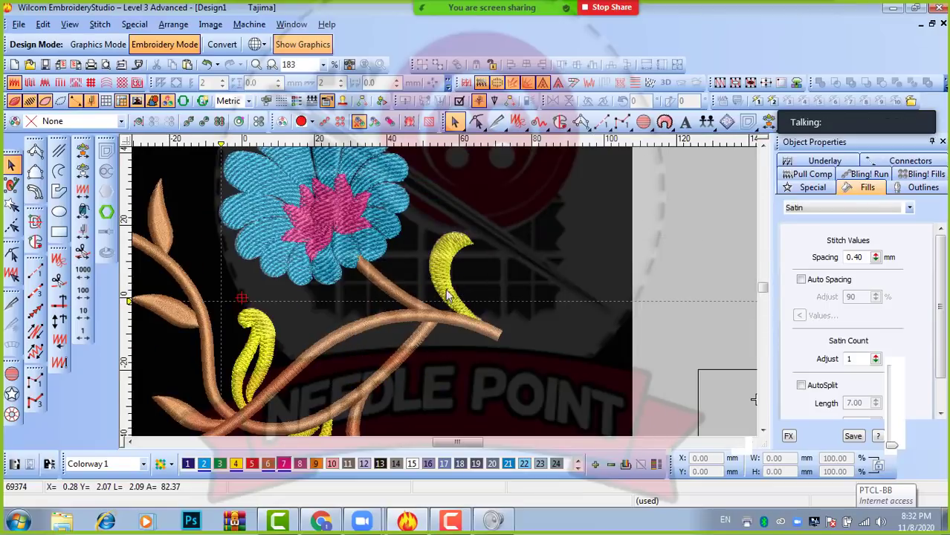
scroll(443, 291, down, 1)
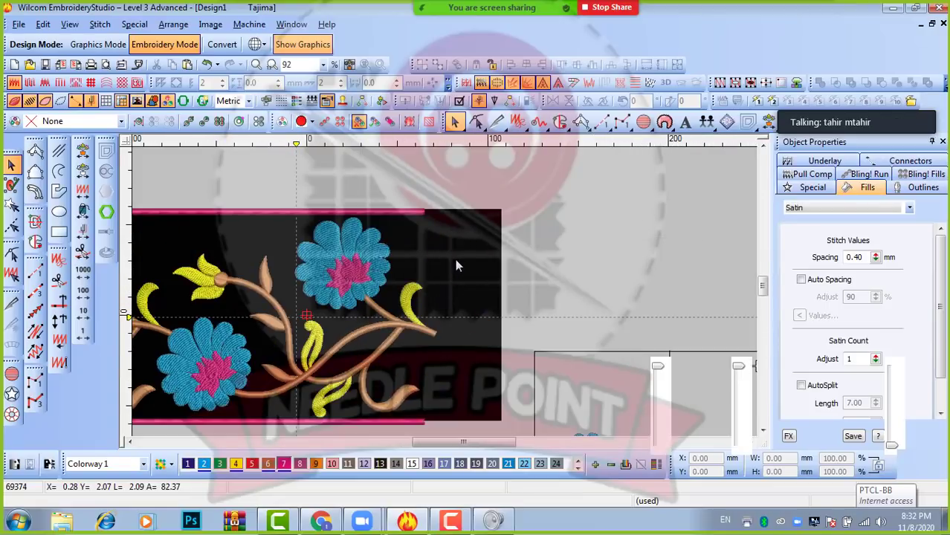
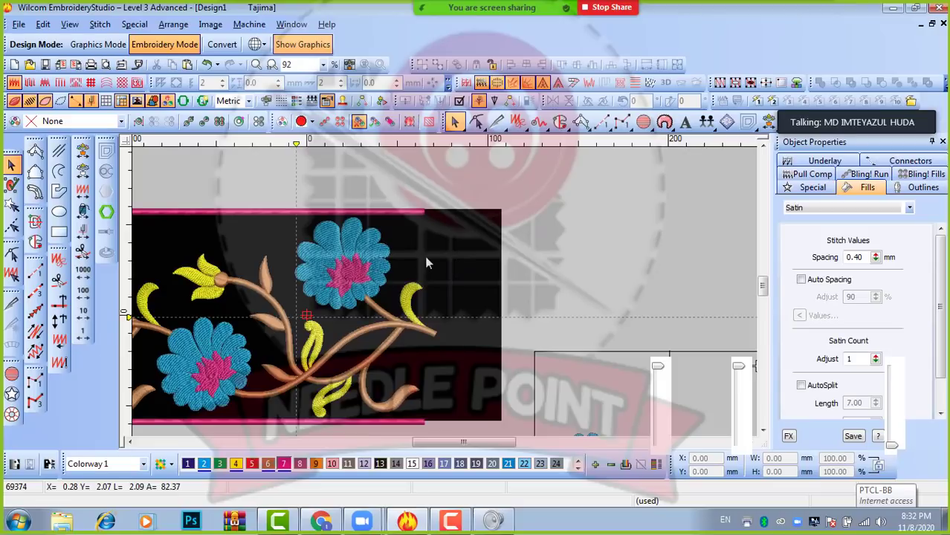
scroll(520, 361, down, 2)
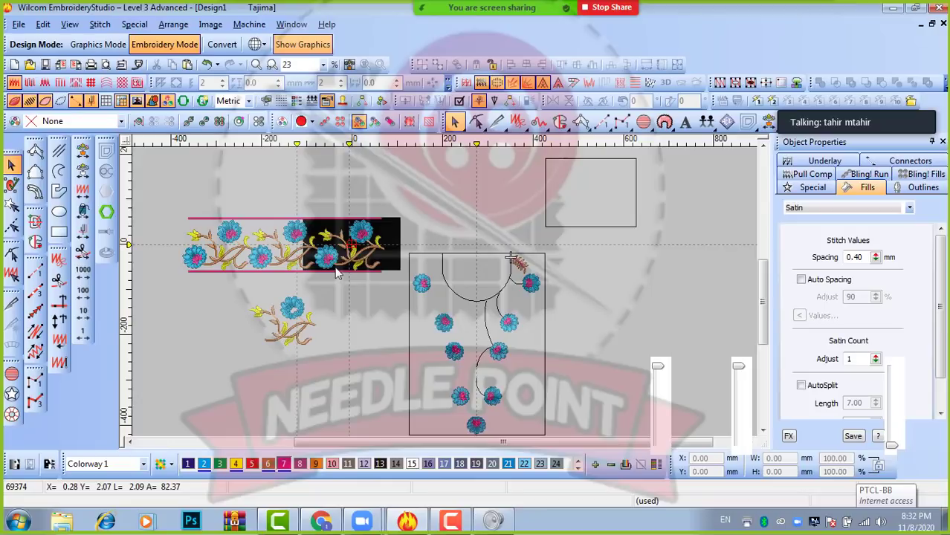
scroll(518, 284, up, 2)
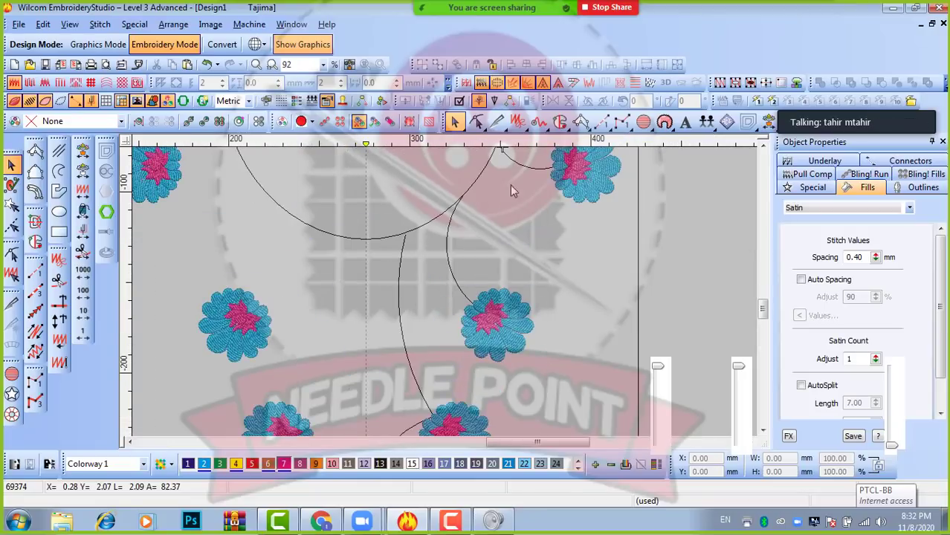
scroll(552, 287, down, 1)
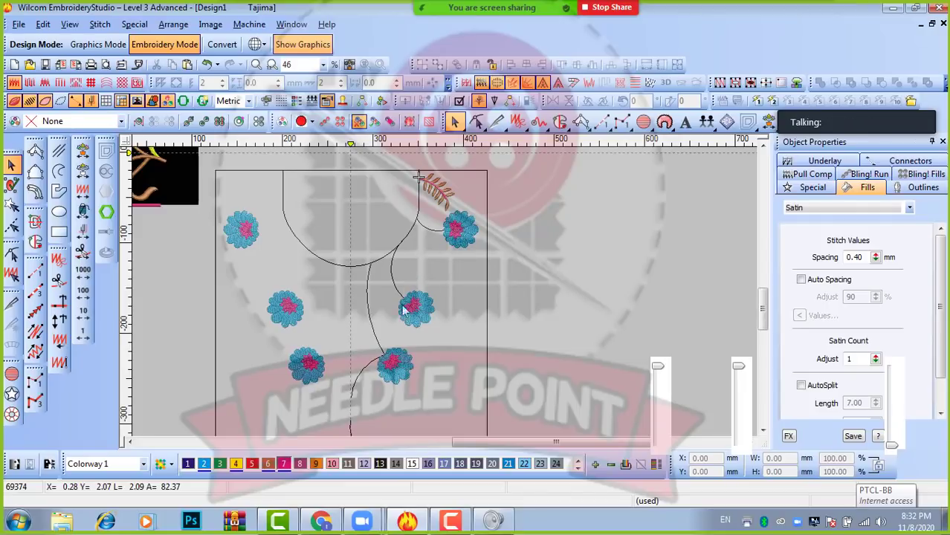
scroll(171, 265, down, 1)
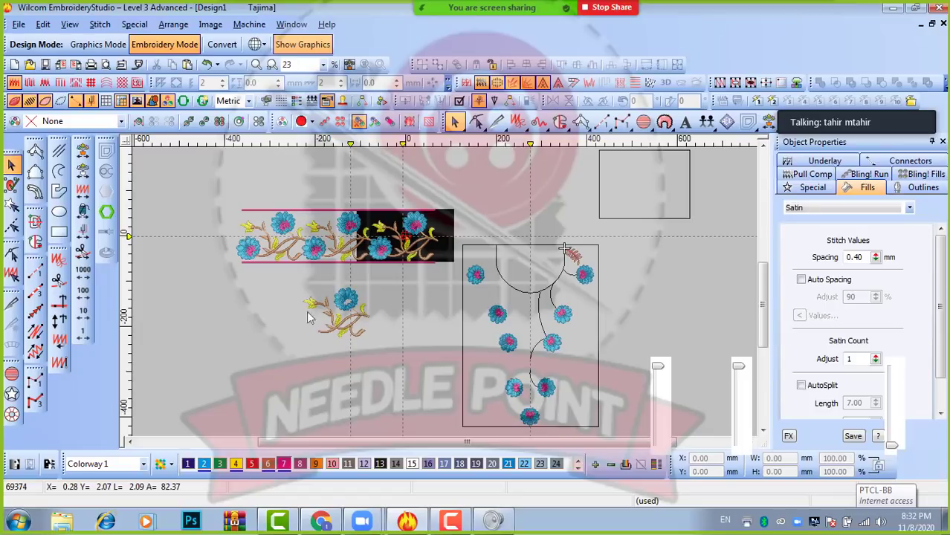
scroll(340, 329, up, 2)
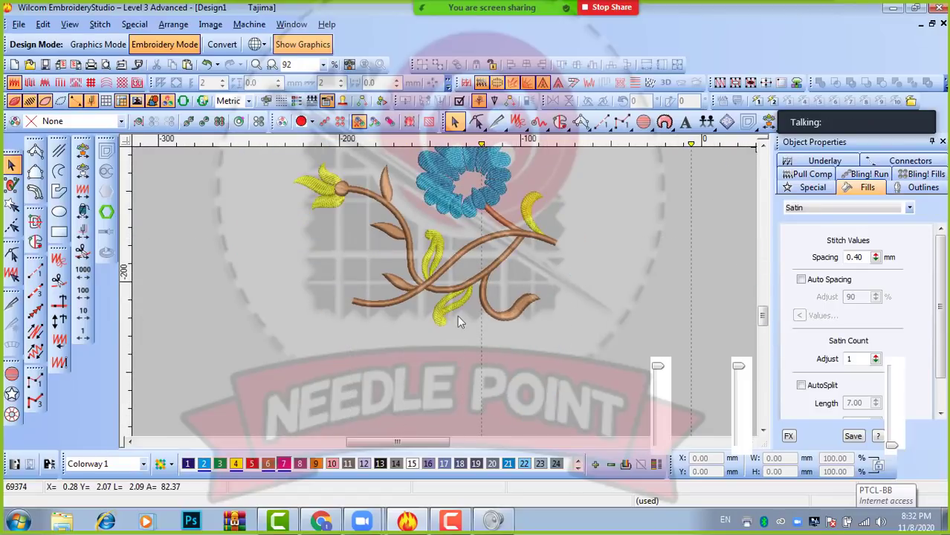
- Ungroup the separate flower motif and place a copy of its yellow bud beside the flowers on the neckline panel
click(455, 312)
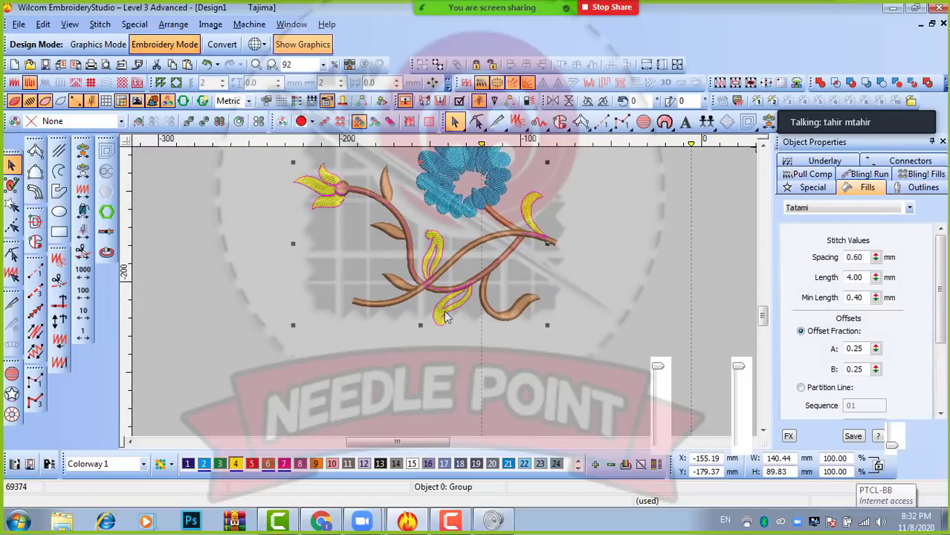
key(ctrl+u)
key(Escape)
click(325, 205)
drag(252, 150, 360, 242)
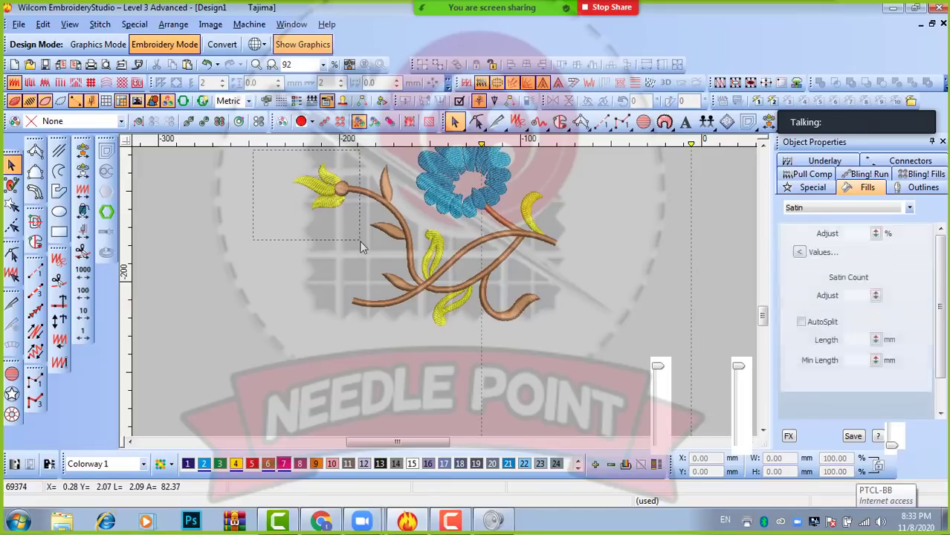
drag(335, 205, 687, 178)
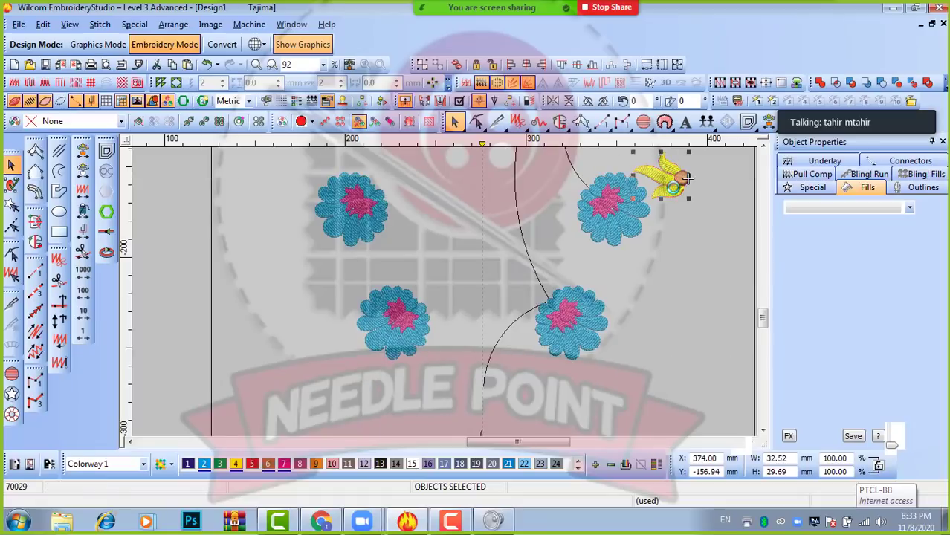
- Scale the copied bud to about 23 mm wide, then rotate it counter-clockwise and position it between the panel's outer flowers
key(z)
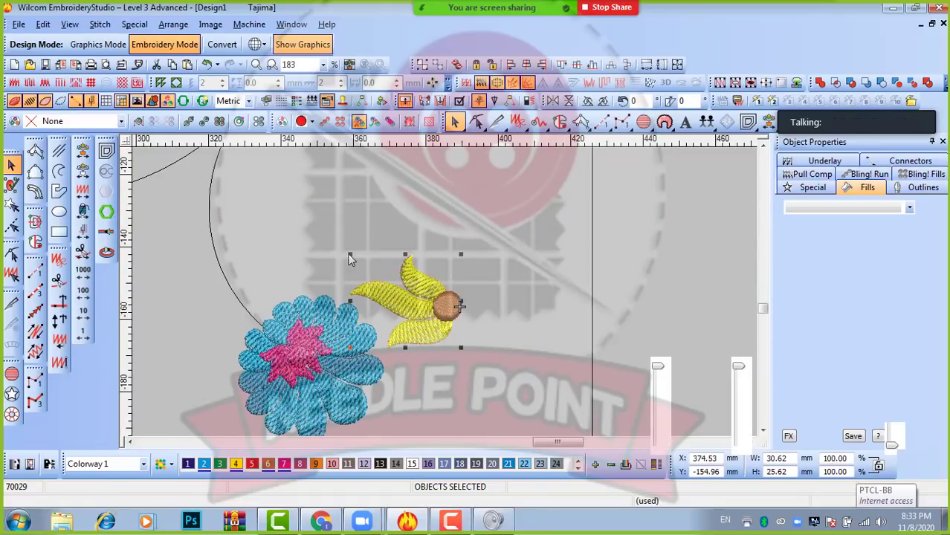
drag(349, 255, 377, 278)
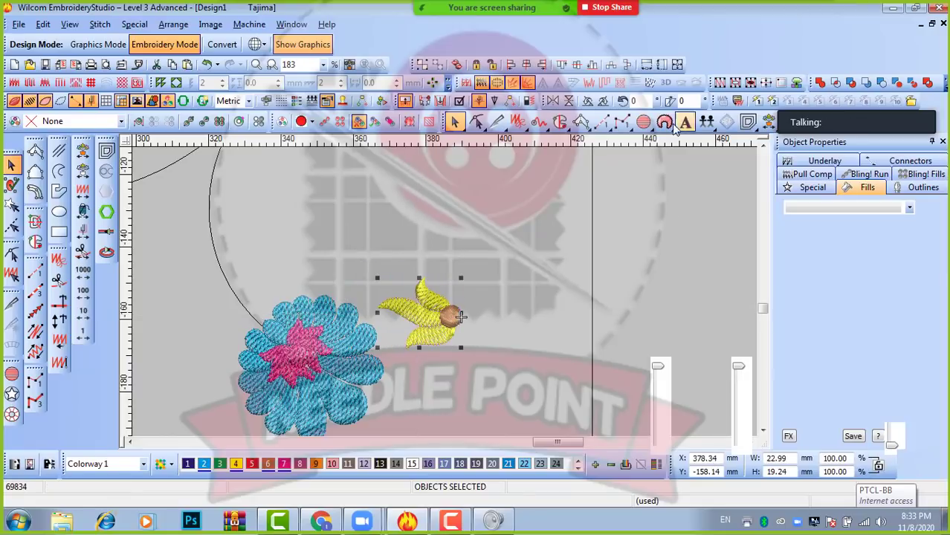
click(587, 101)
click(587, 101)
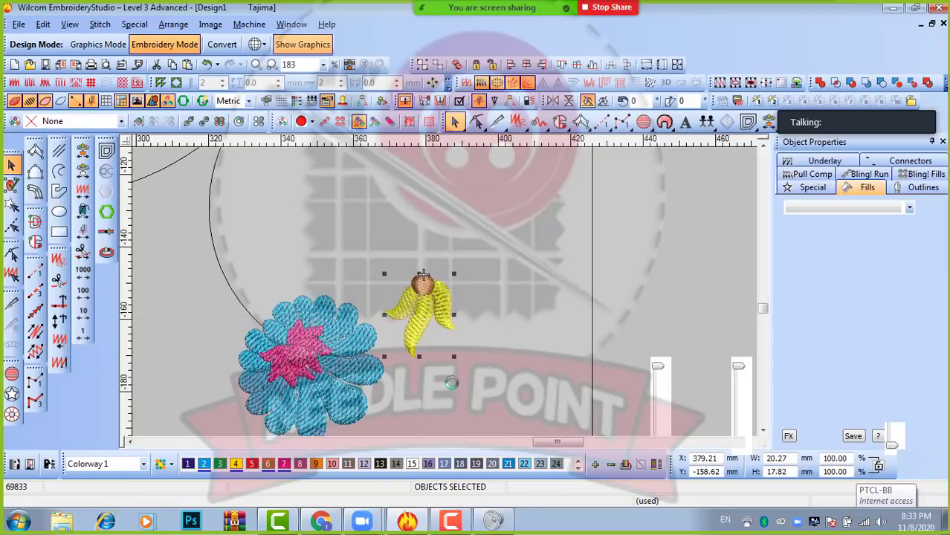
click(587, 101)
drag(409, 300, 426, 234)
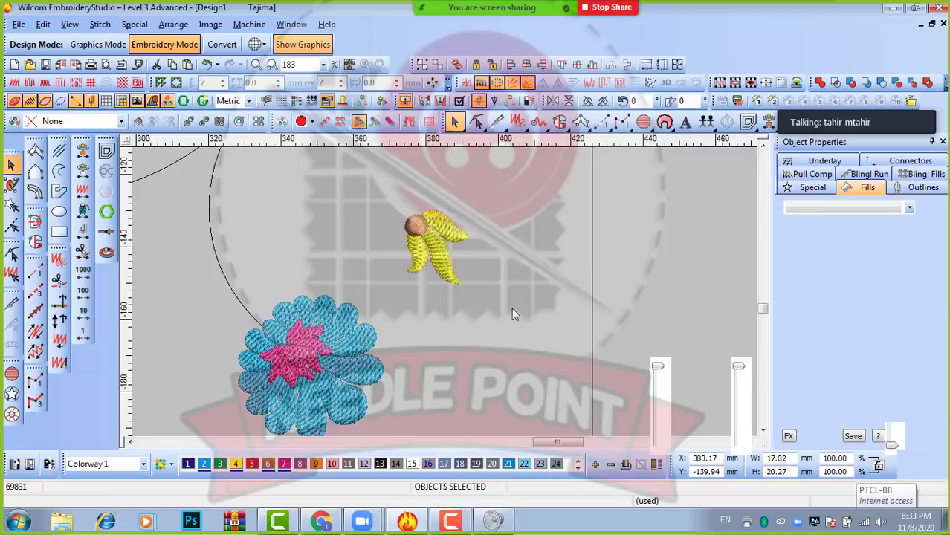
click(512, 312)
- Draw a curved vector line from the base of the bud up to the neckline edge where the upper flower's stem starts
scroll(500, 364, down, 1)
scroll(450, 297, up, 1)
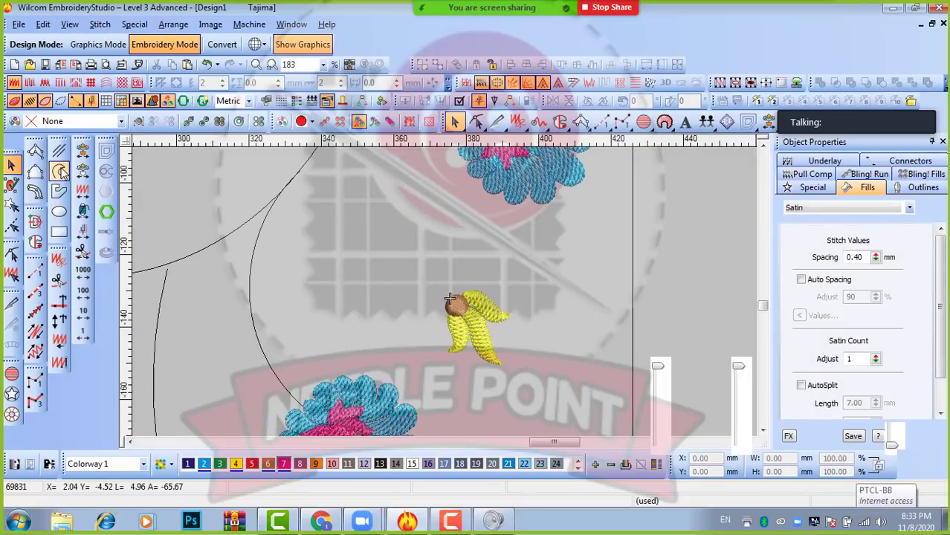
click(59, 172)
click(449, 299)
right_click(405, 263)
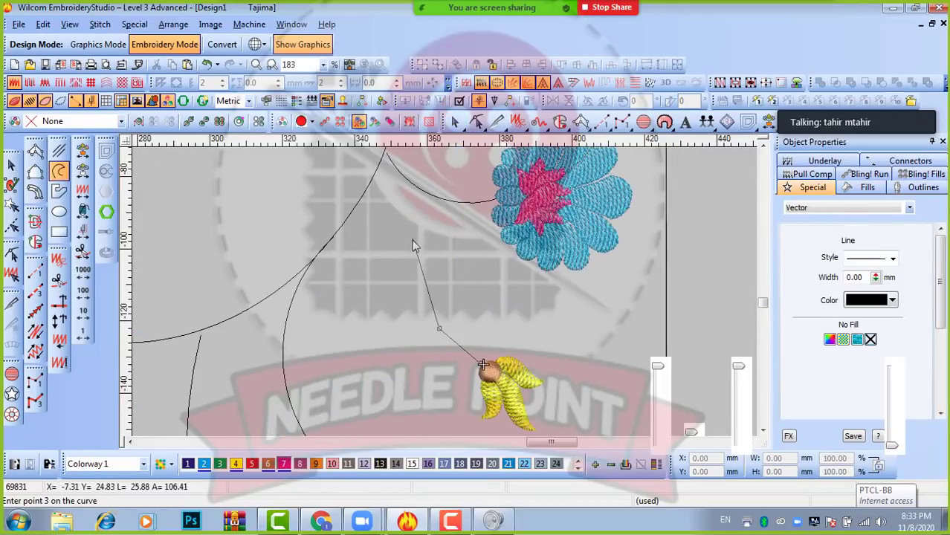
right_click(413, 240)
click(405, 221)
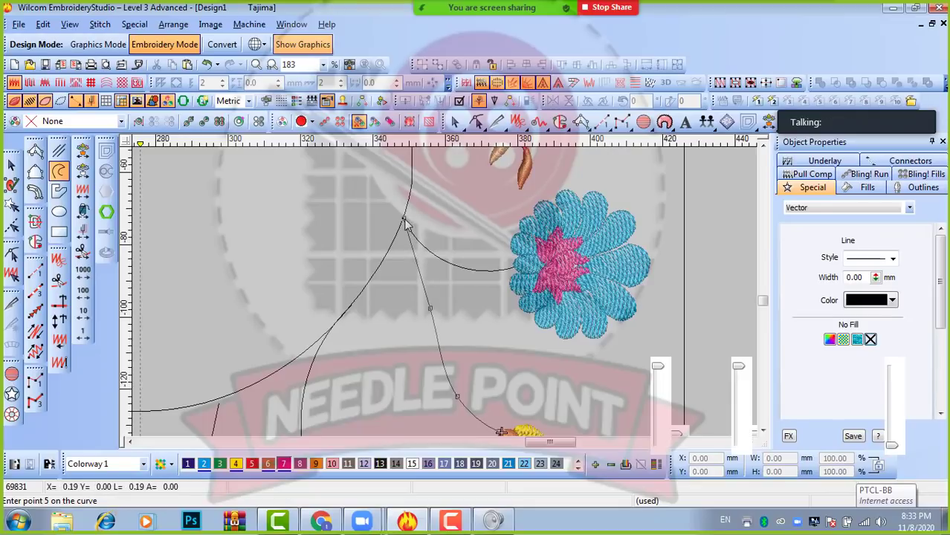
key(Return)
- Examine the bud's stem curve, the whole neckline panel and the floral border
scroll(448, 295, down, 2)
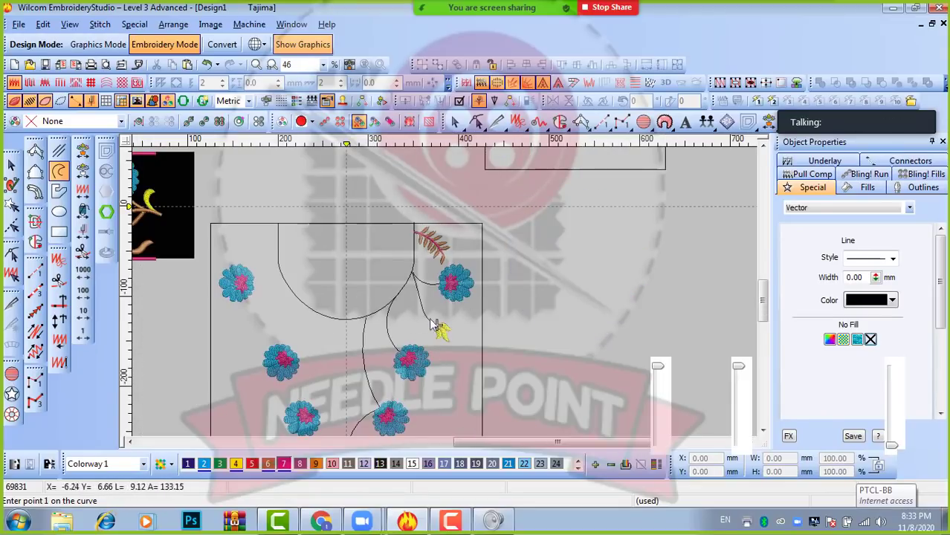
scroll(461, 229, up, 1)
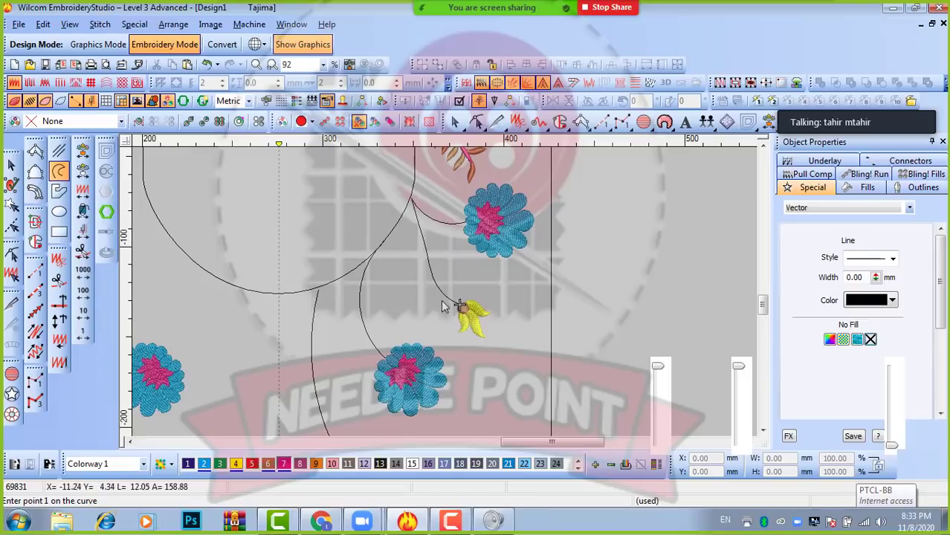
scroll(462, 316, down, 1)
scroll(439, 301, up, 2)
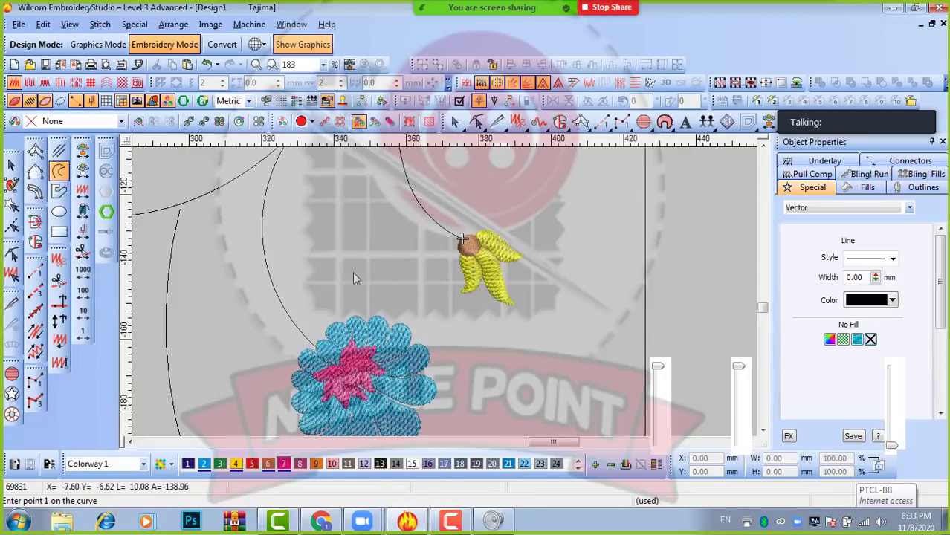
scroll(437, 261, down, 2)
scroll(446, 264, down, 1)
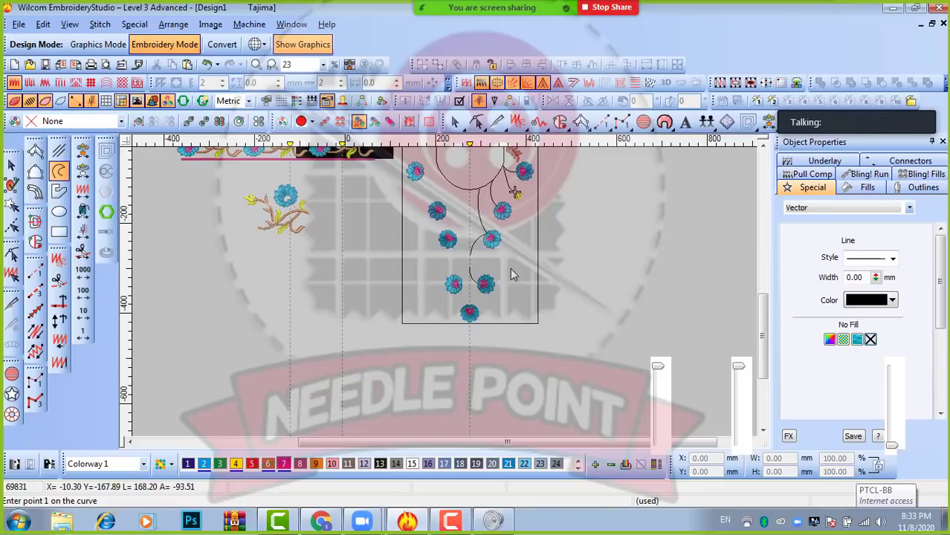
scroll(289, 205, up, 1)
scroll(408, 196, down, 1)
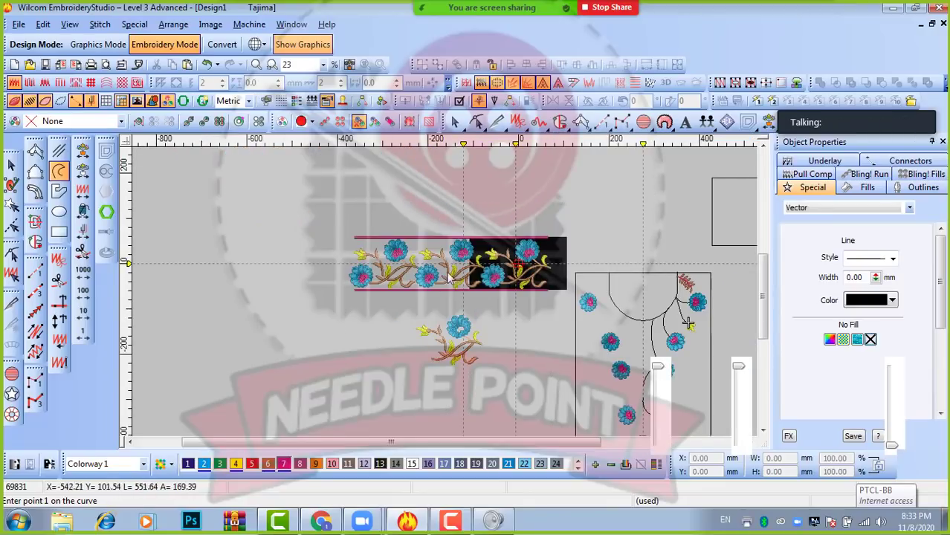
scroll(449, 270, up, 1)
- Move the black reference bitmap off the floral border to the empty area above it
click(655, 267)
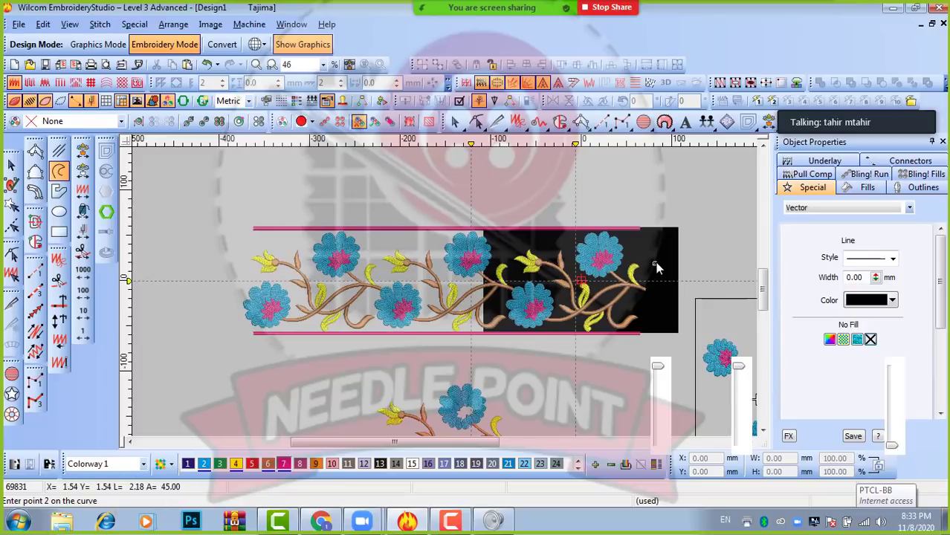
key(Escape)
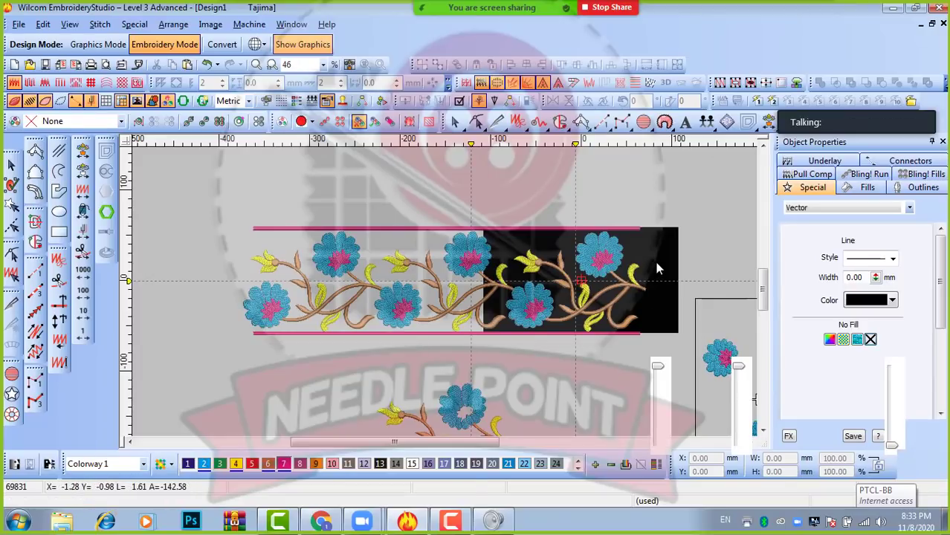
drag(655, 262, 468, 253)
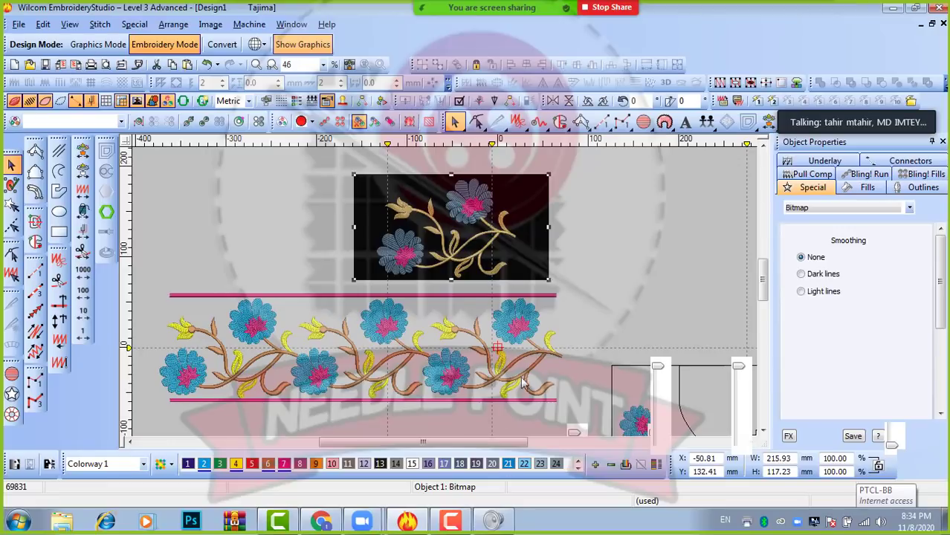
- Try to ungroup the rightmost lower flower of the border and pull it out below the pink line
key(shift+z)
key(z)
key(z)
click(414, 299)
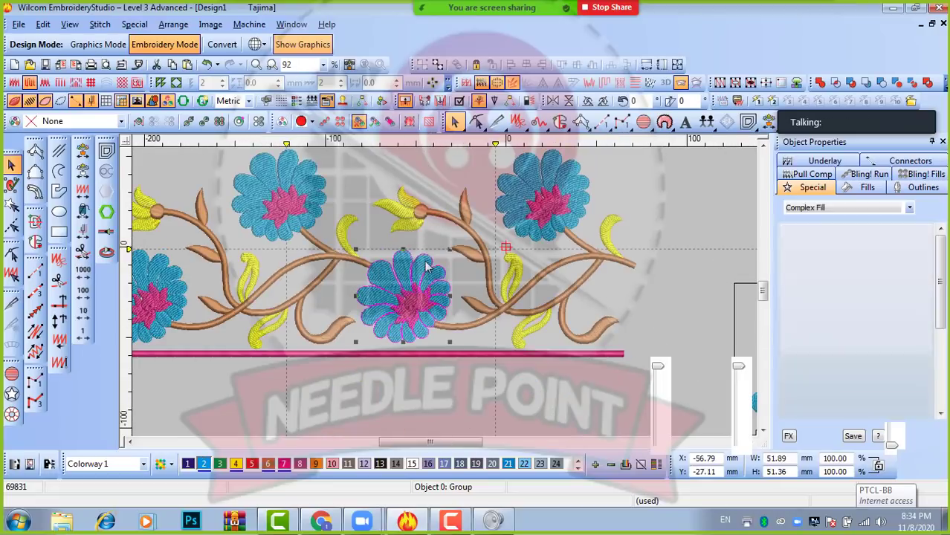
key(ctrl+u)
click(415, 307)
drag(415, 307, 444, 367)
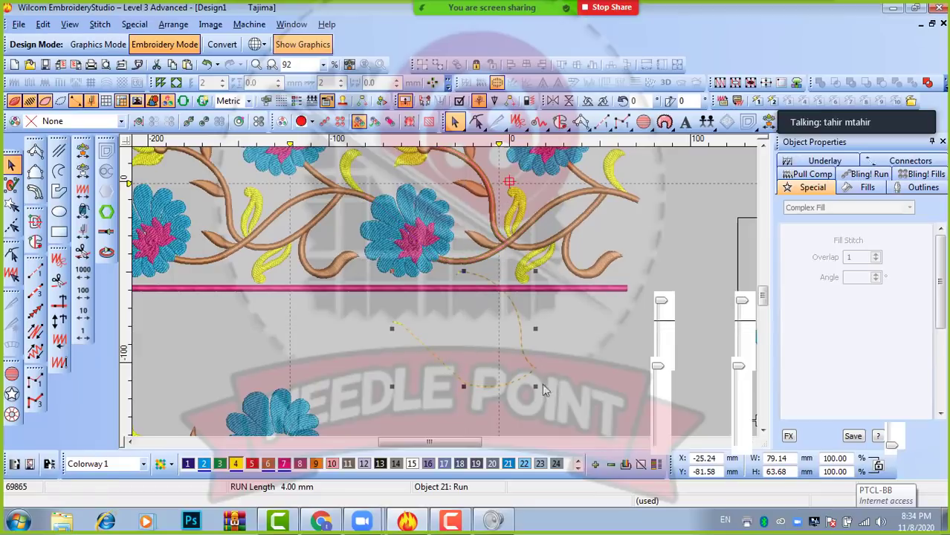
key(ctrl+z)
key(ctrl+z)
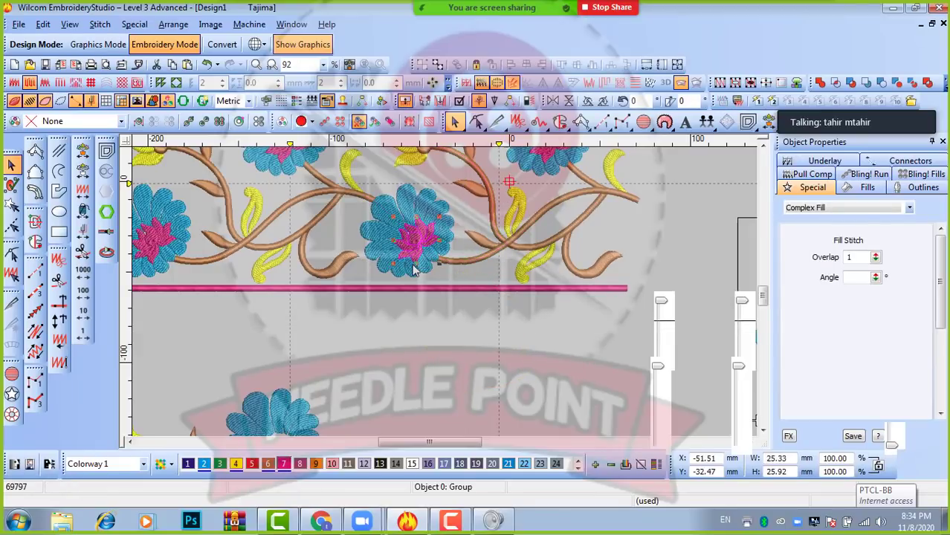
- Move the rightmost lower blue flower with its pink centre out of the border into the open area below
key(ctrl+u)
drag(385, 267, 430, 387)
click(524, 397)
scroll(431, 282, down, 2)
scroll(437, 307, up, 2)
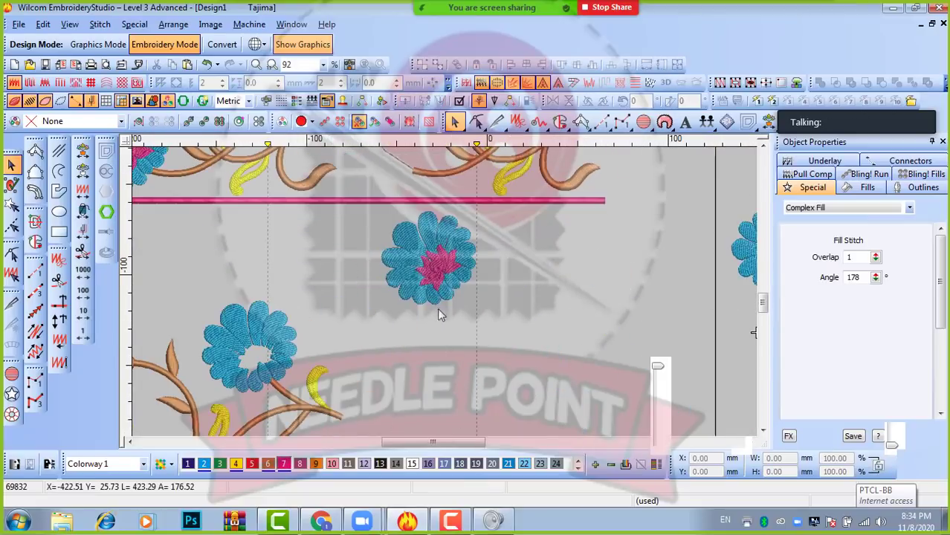
- Recolor the petals of the separate motif's flower with green, color 3
click(439, 270)
click(442, 269)
click(222, 351)
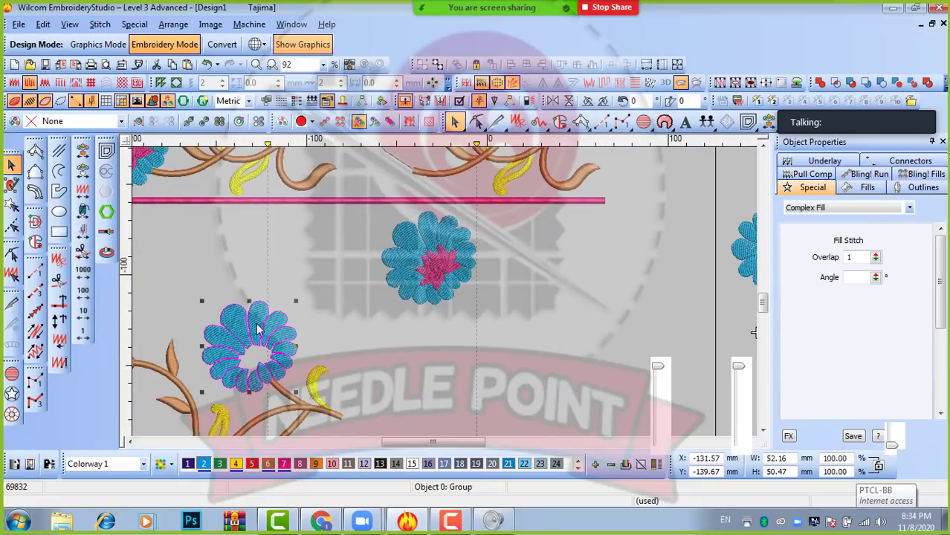
click(219, 463)
click(358, 394)
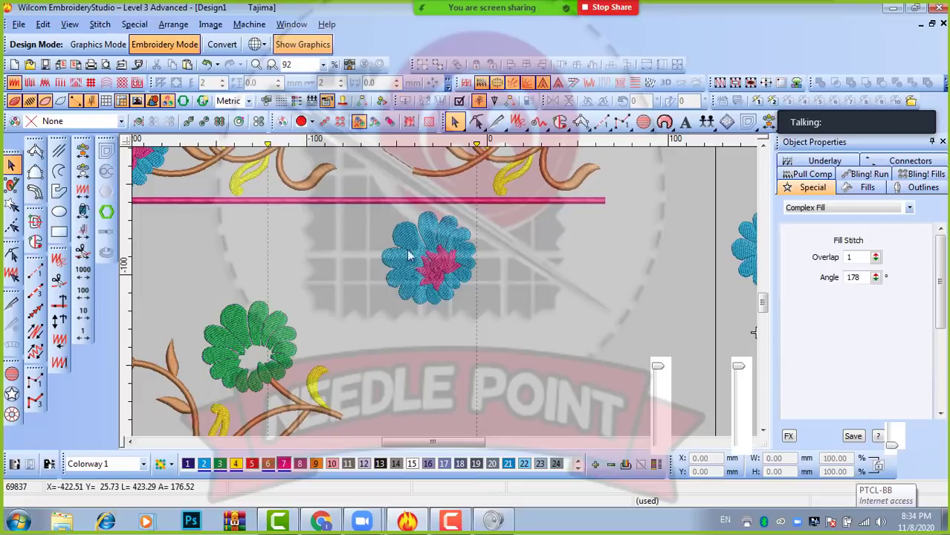
- Place a copy of the pink flower centre in the middle of the green petals and recolor it yellow, color 4
click(440, 272)
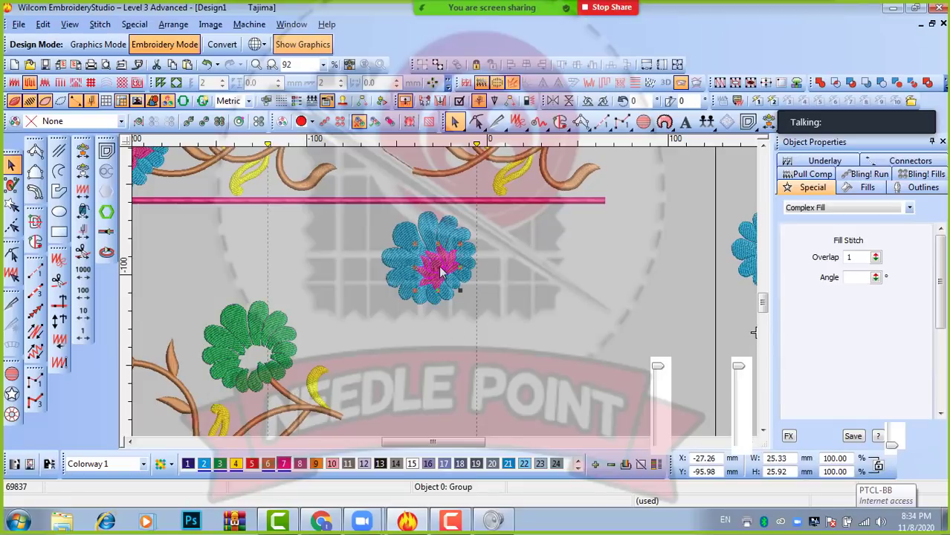
drag(440, 275, 255, 361)
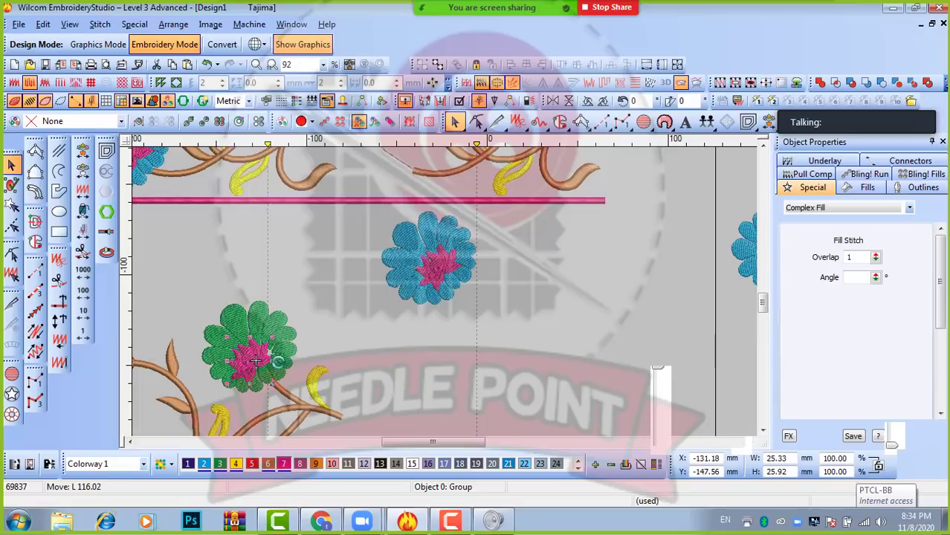
click(236, 465)
click(438, 355)
scroll(255, 360, up, 1)
click(431, 311)
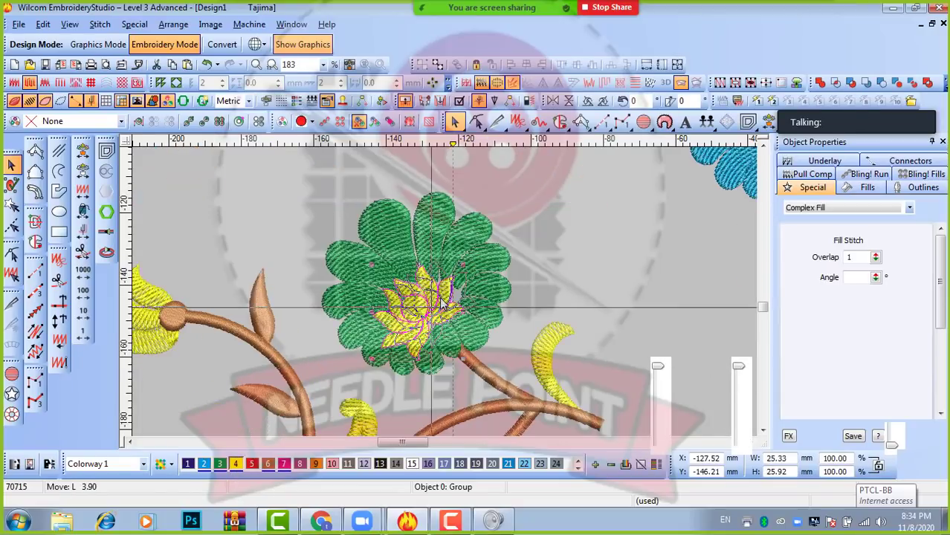
- Scale the loose blue flower together with its pink centre down to about 37 mm wide
scroll(557, 290, down, 2)
click(367, 243)
drag(367, 243, 447, 324)
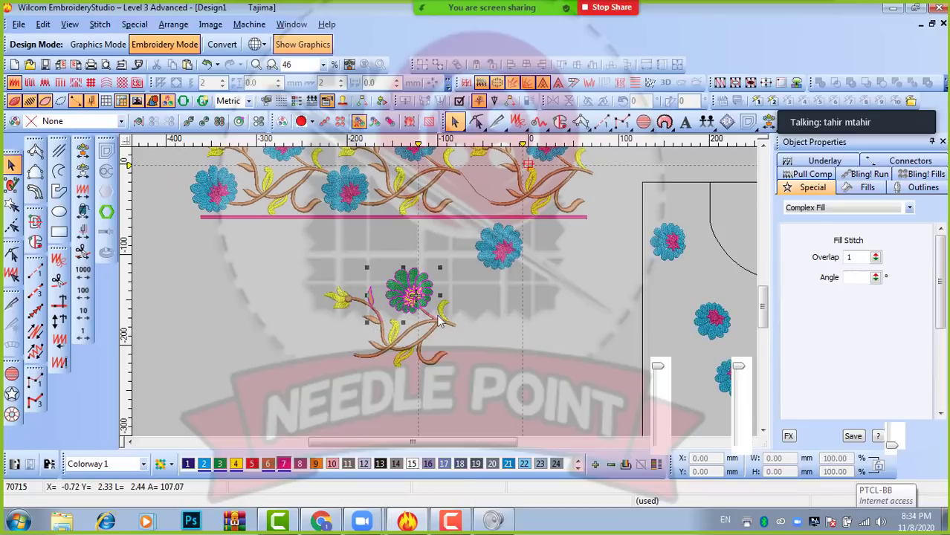
click(495, 285)
click(513, 235)
click(539, 303)
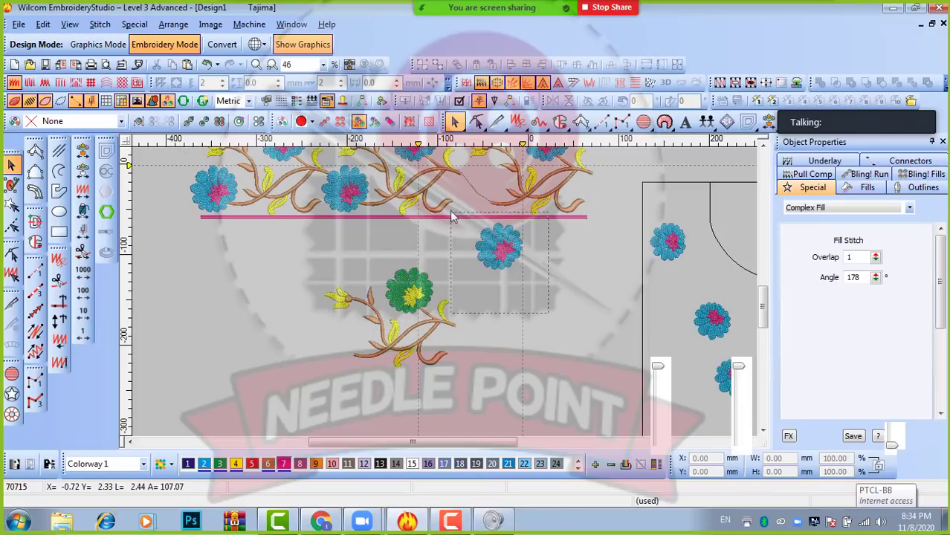
drag(450, 210, 548, 311)
drag(523, 224, 508, 237)
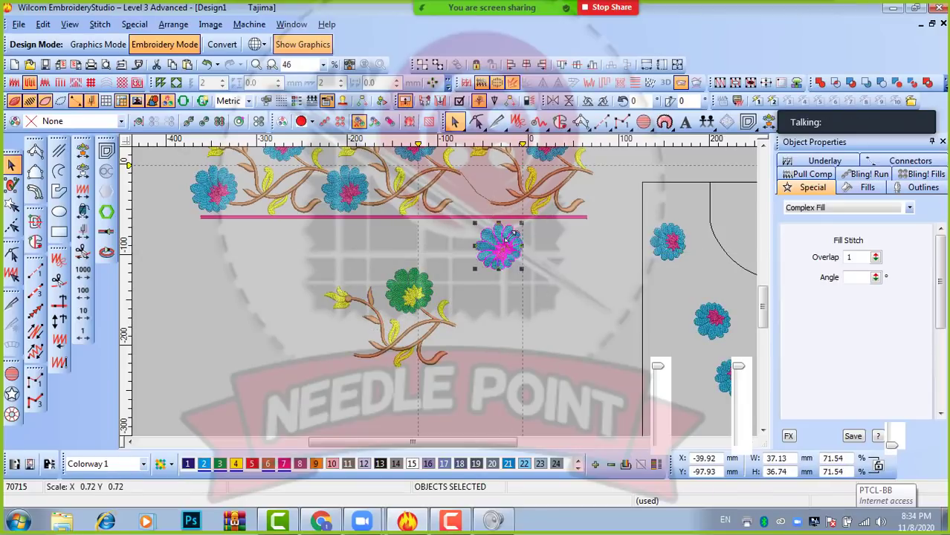
click(446, 259)
- Scale the green flower together with its yellow centre down to about 42 mm wide
drag(445, 257, 383, 321)
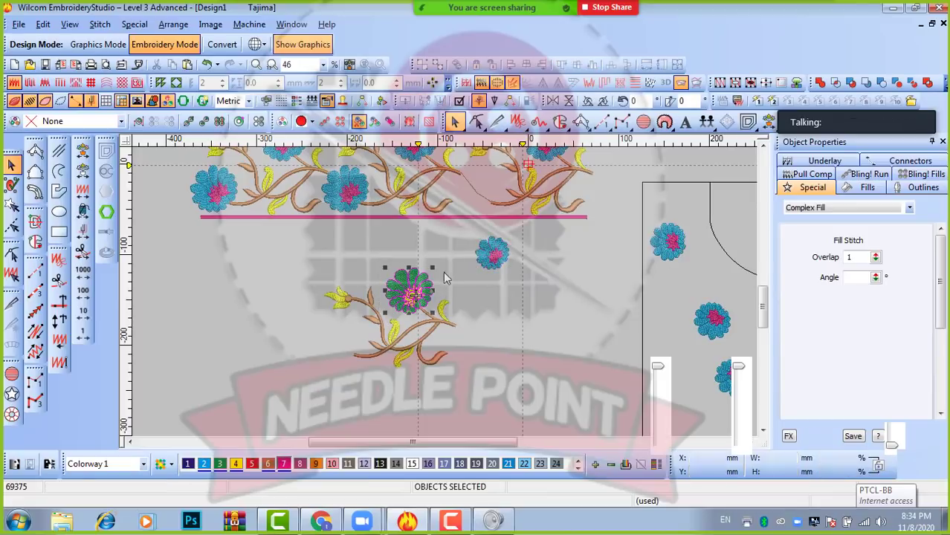
click(433, 268)
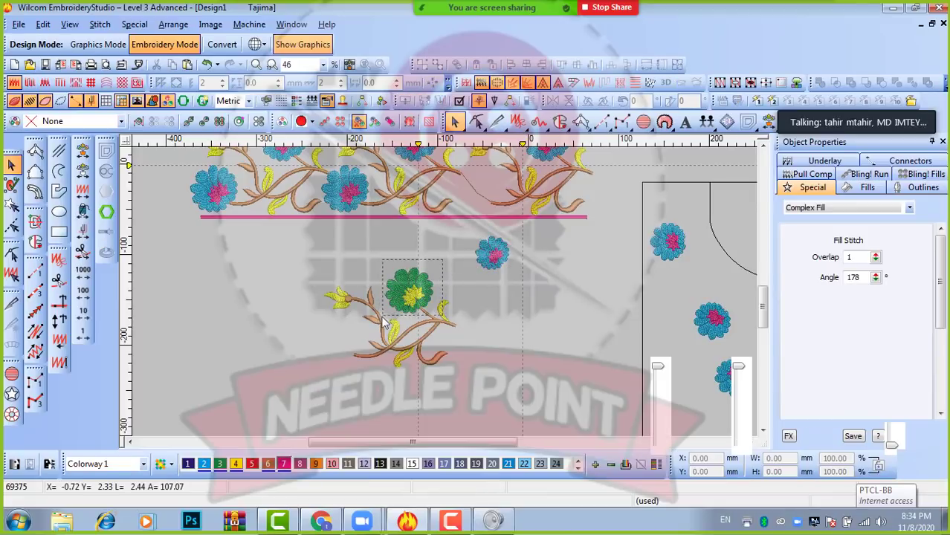
click(433, 274)
drag(434, 266, 424, 274)
key(shift+z)
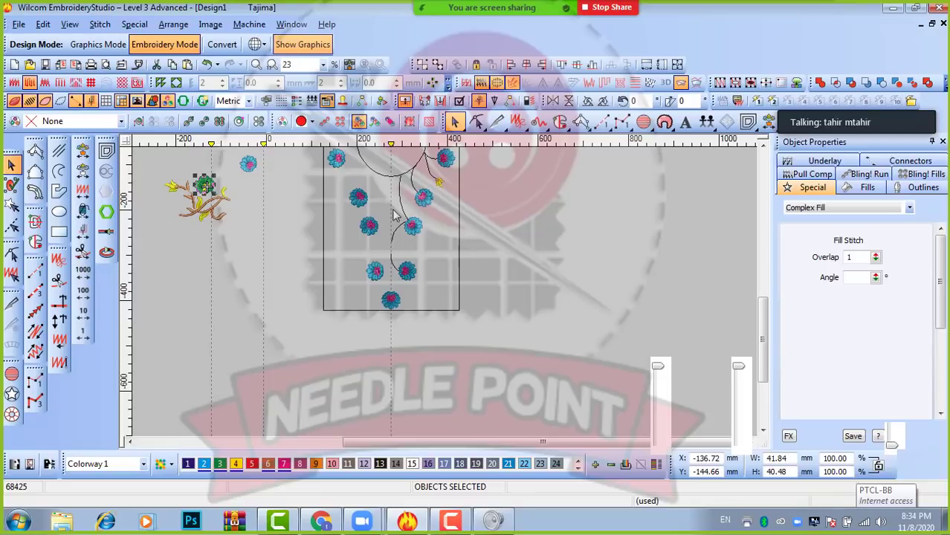
key(z)
key(z)
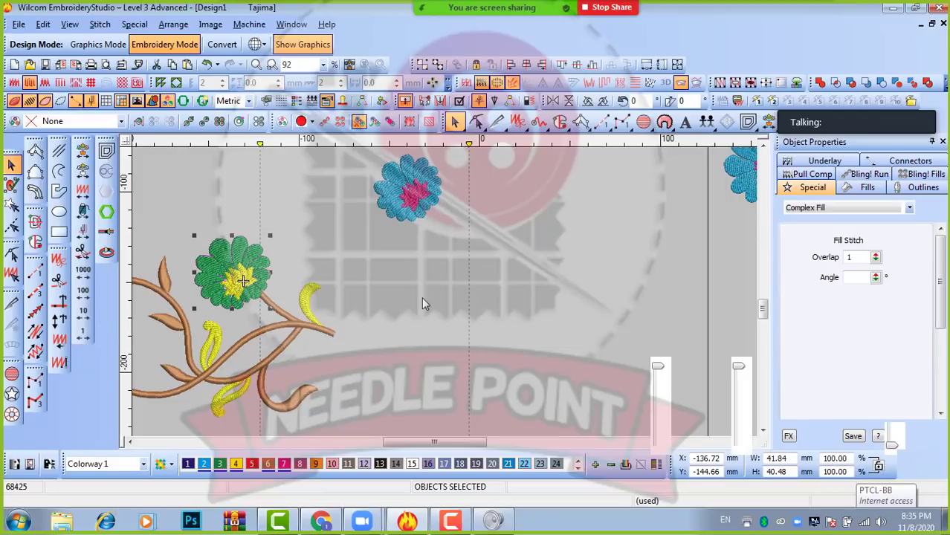
scroll(520, 293, down, 3)
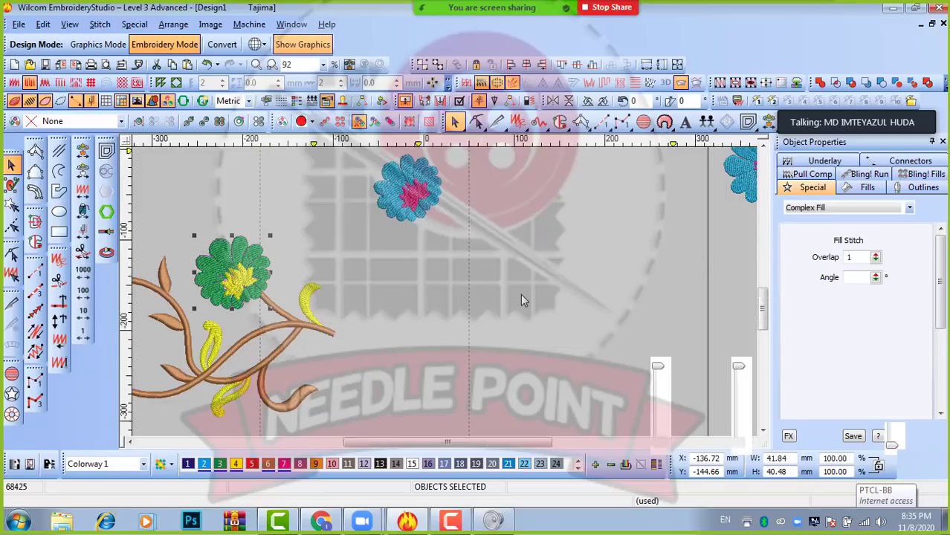
- Move the empty 200 x 150 mm rectangle to just above the neckline panel, centred on the panel's vertical axis
scroll(474, 278, up, 2)
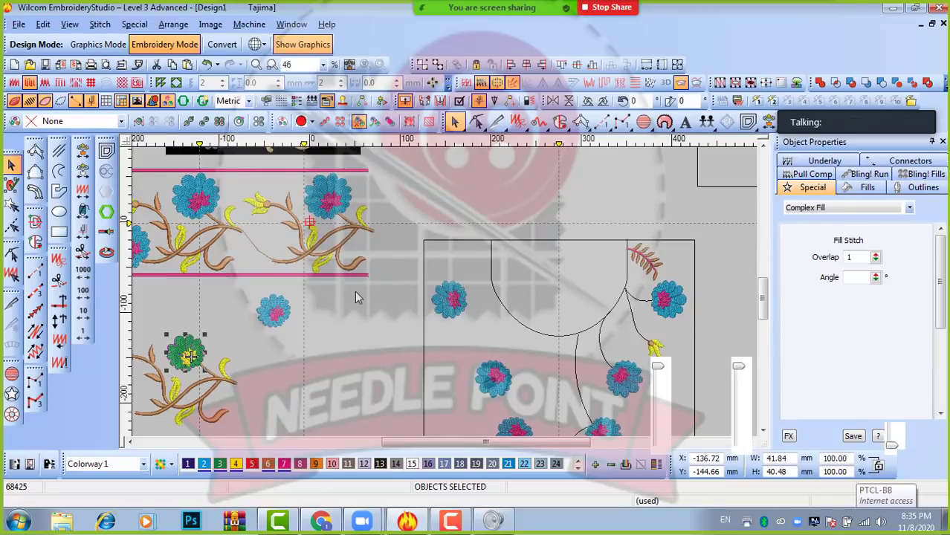
scroll(356, 295, down, 1)
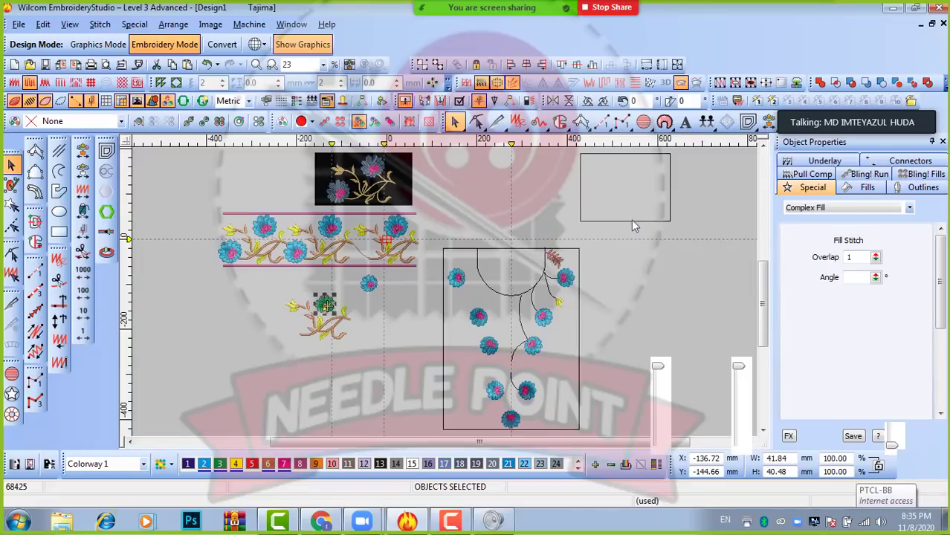
drag(631, 220, 520, 232)
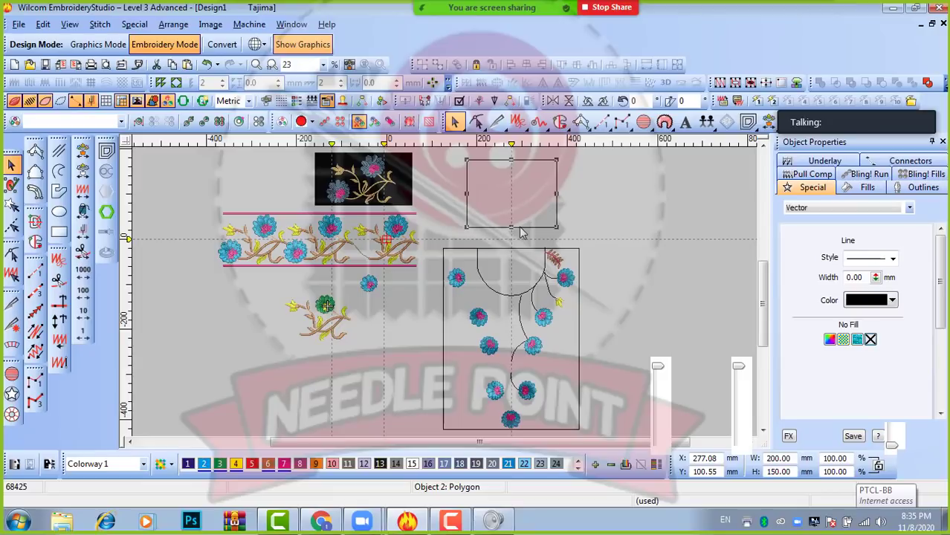
scroll(520, 233, left, 2)
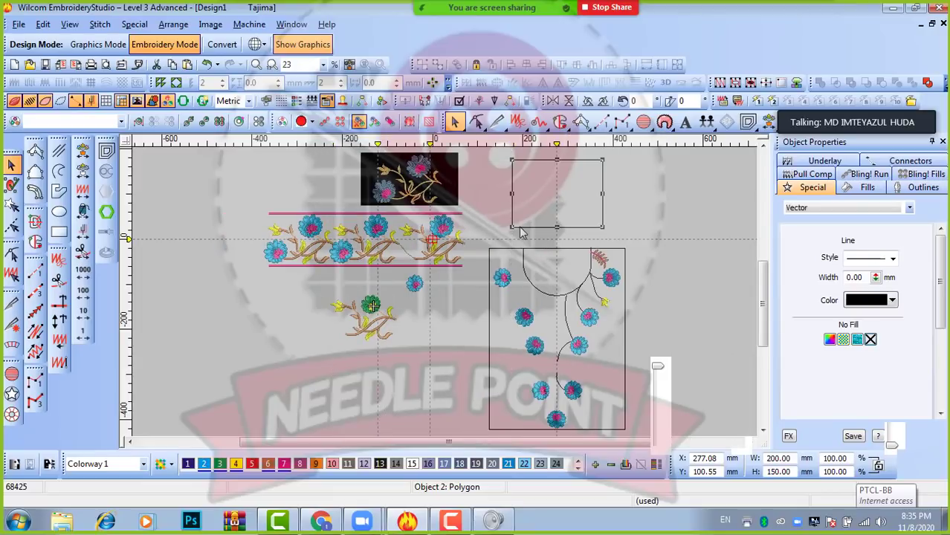
click(691, 277)
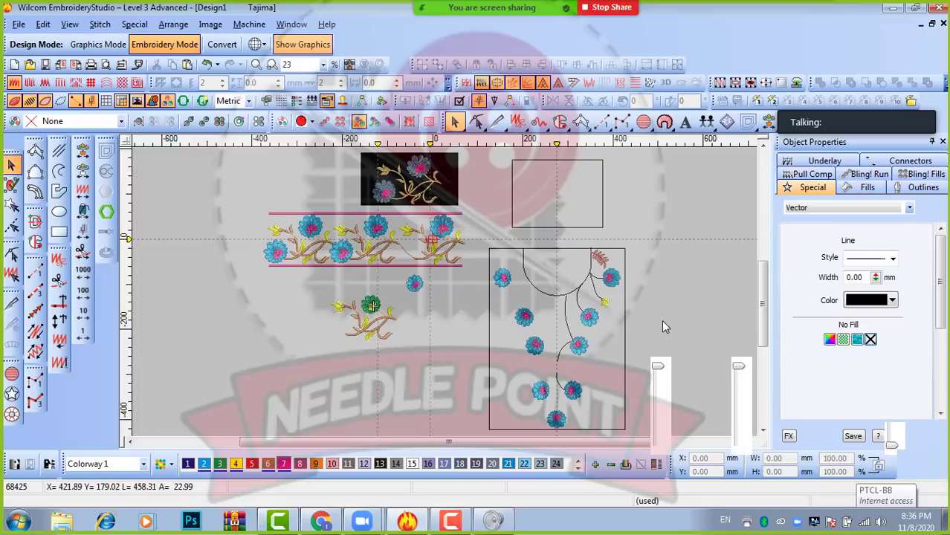
- Digitize a small curved satin leaf, about 9 mm wide and 9 mm high, with Input A in the empty area beside the loose blue flower
scroll(407, 312, up, 6)
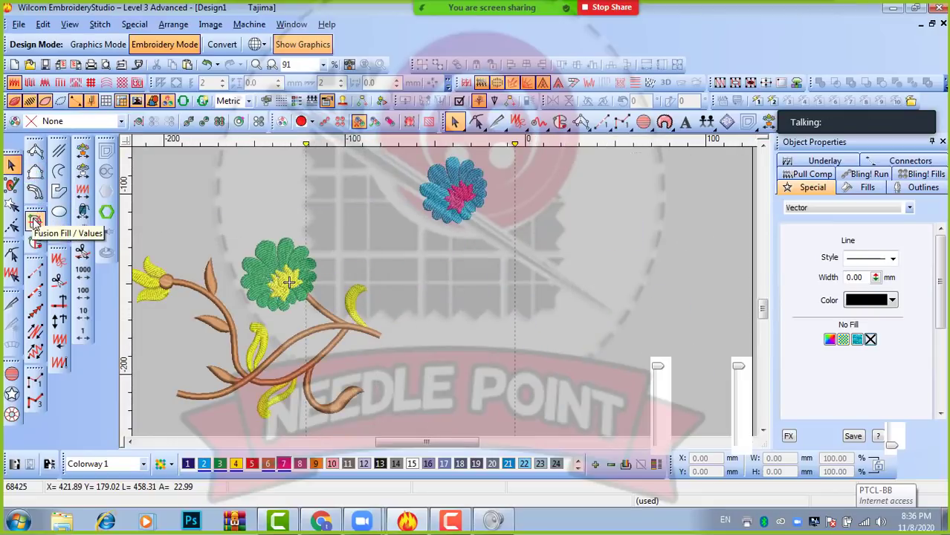
click(35, 151)
scroll(528, 308, up, 6)
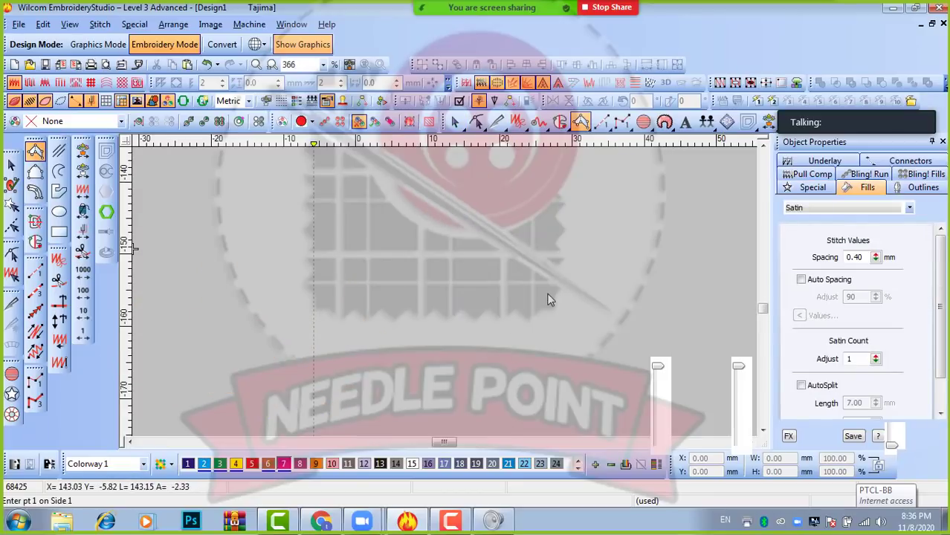
click(456, 314)
right_click(440, 290)
right_click(464, 256)
click(412, 266)
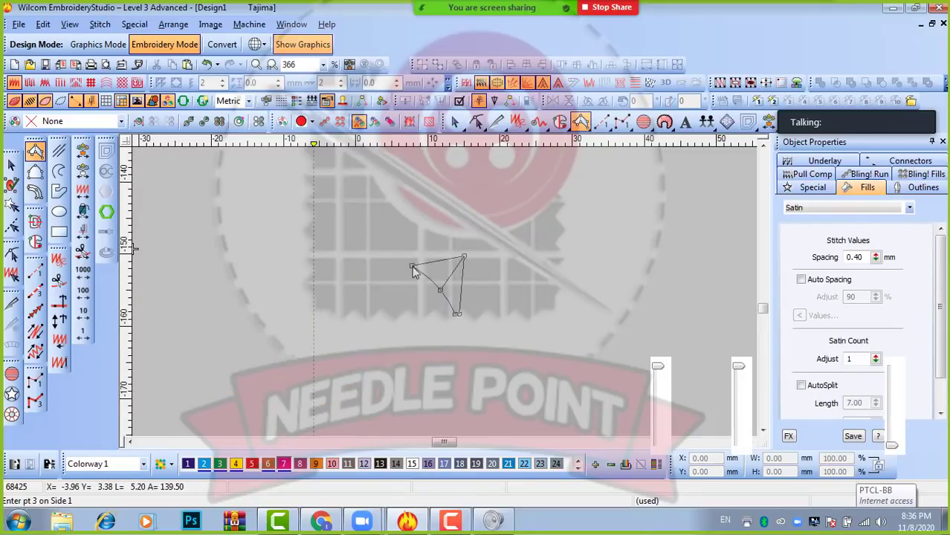
click(413, 263)
key(Return)
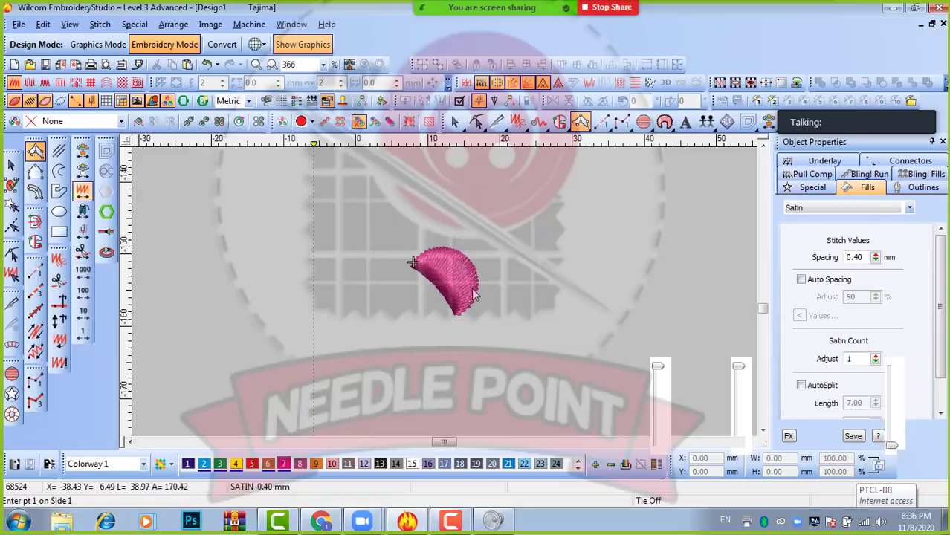
- Set the stitch spacing of the small pink satin leaf to 1 mm
scroll(444, 296, up, 3)
scroll(438, 292, up, 5)
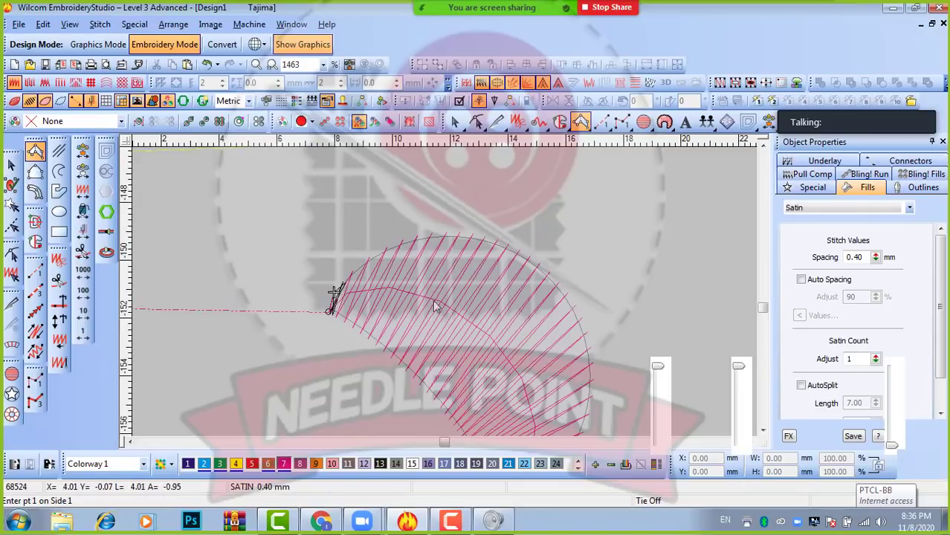
key(t)
scroll(387, 309, up, 2)
key(Escape)
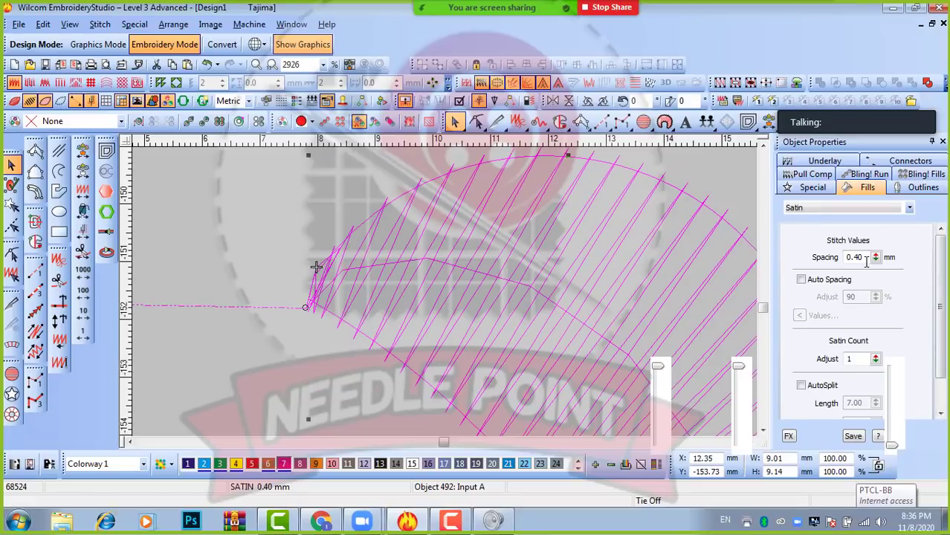
drag(865, 257, 706, 253)
text(1)
key(Return)
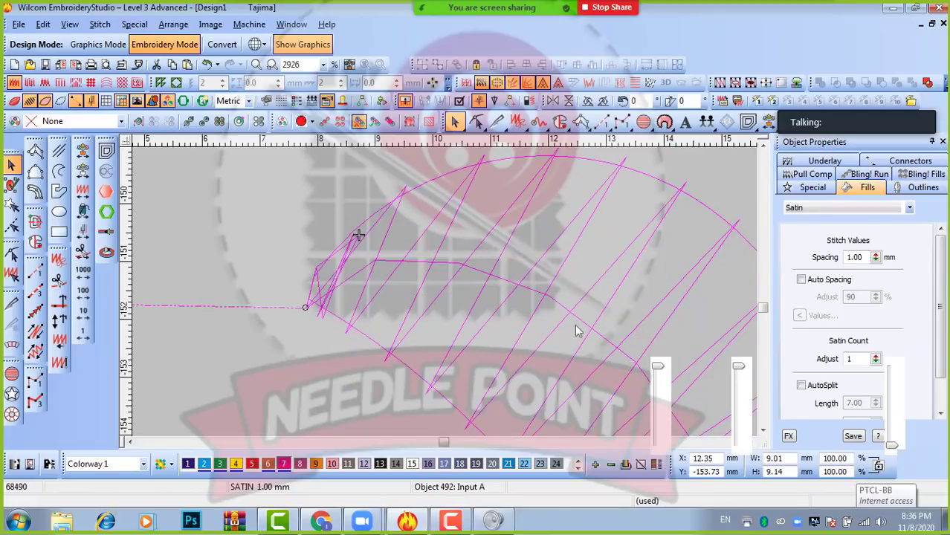
- Deselect the small satin leaf and examine its stitches closely at both tips
scroll(441, 297, down, 7)
key(ctrl+z)
scroll(479, 349, up, 2)
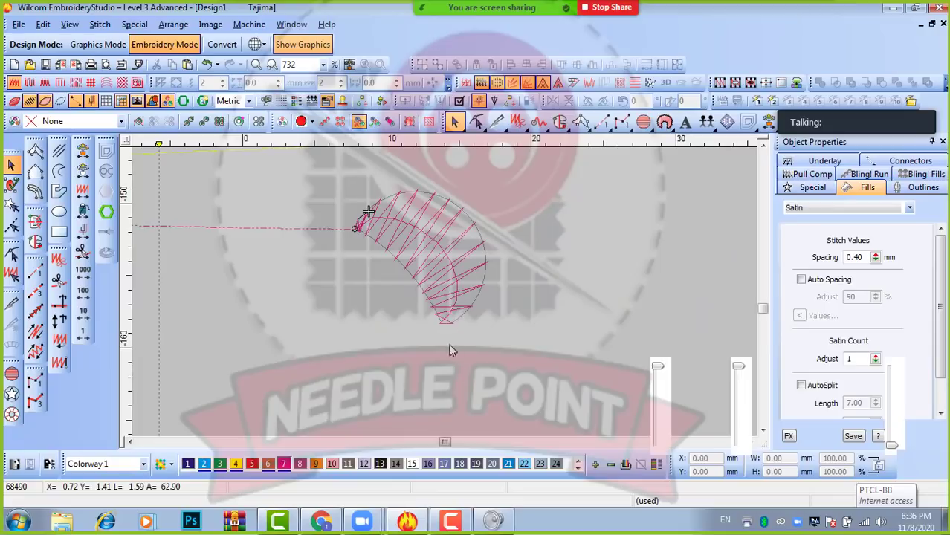
scroll(445, 326, up, 4)
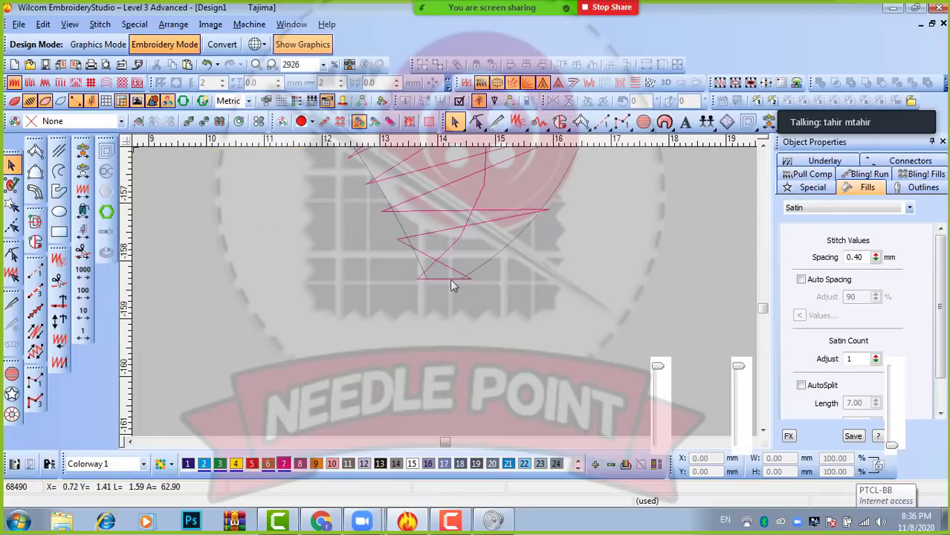
scroll(441, 289, down, 6)
scroll(414, 251, up, 6)
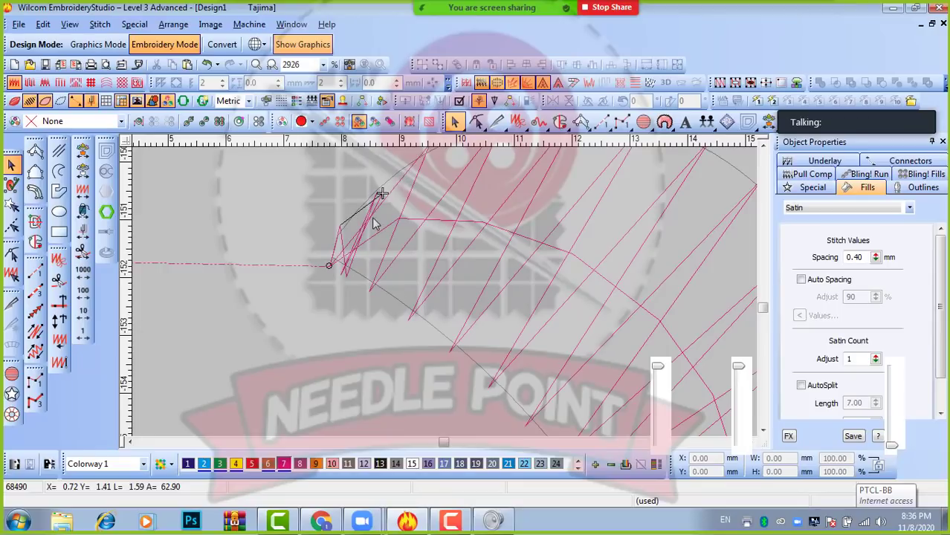
scroll(377, 230, down, 4)
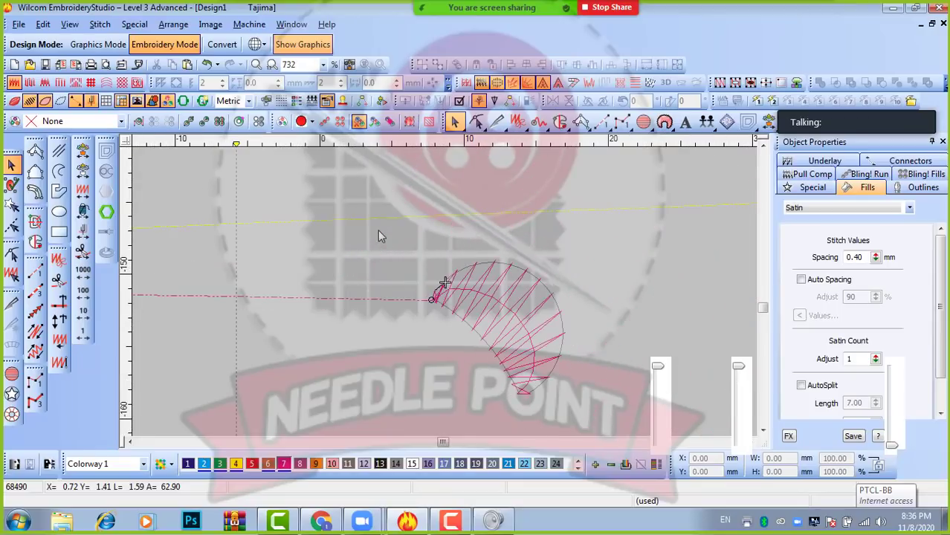
- Locate the small satin leaf by travelling through the stitching, and reshape it so its exit point sits at the lower tip
click(84, 173)
scroll(559, 343, down, 1)
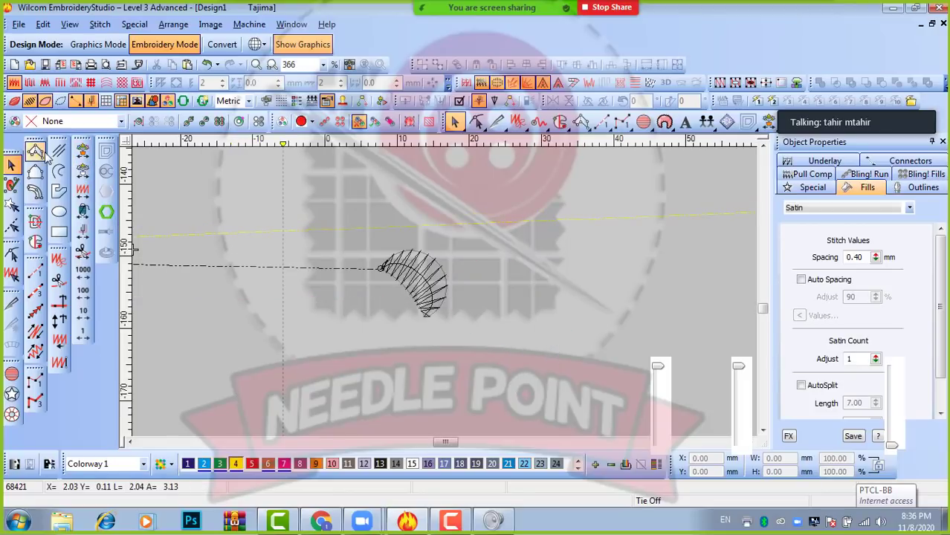
click(83, 189)
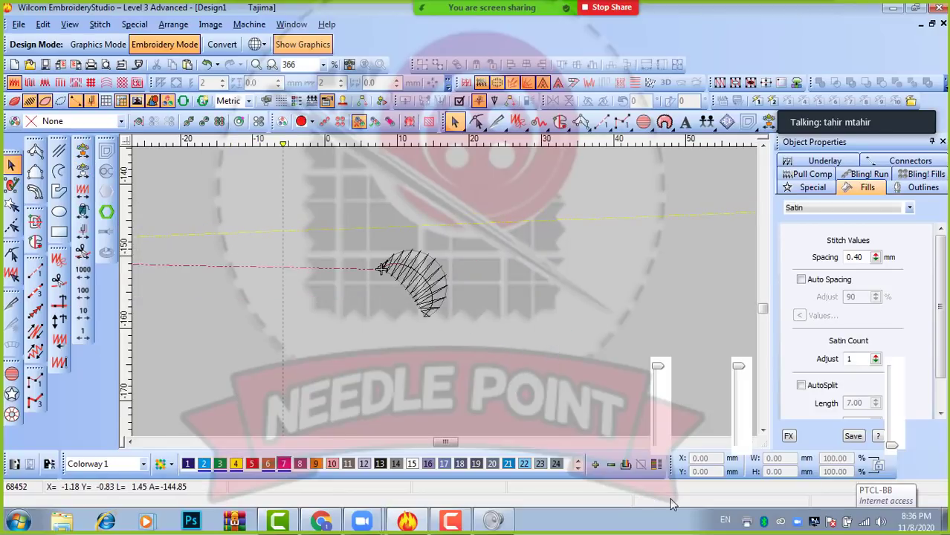
click(411, 286)
key(h)
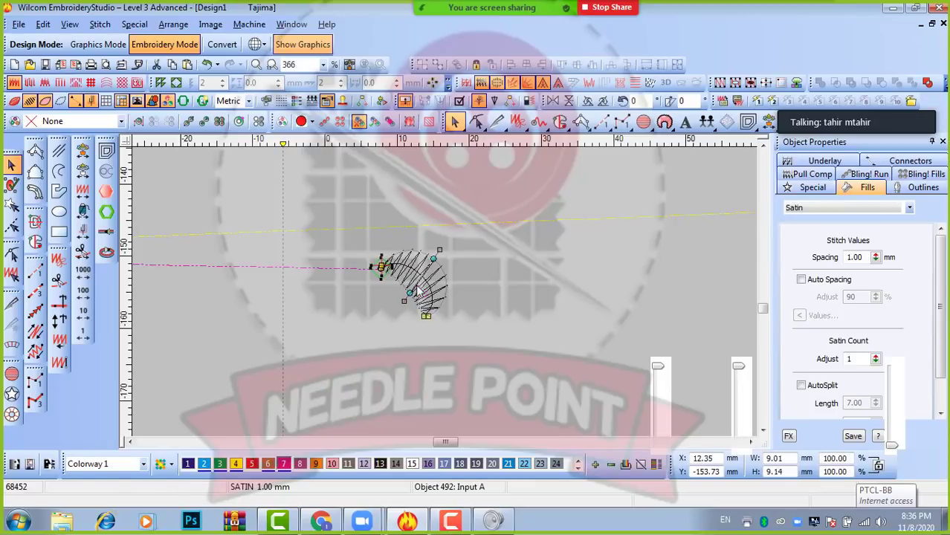
mouse_move(375, 275)
mouse_down()
mouse_move(425, 329)
mouse_move(428, 317)
mouse_up()
click(11, 166)
click(392, 345)
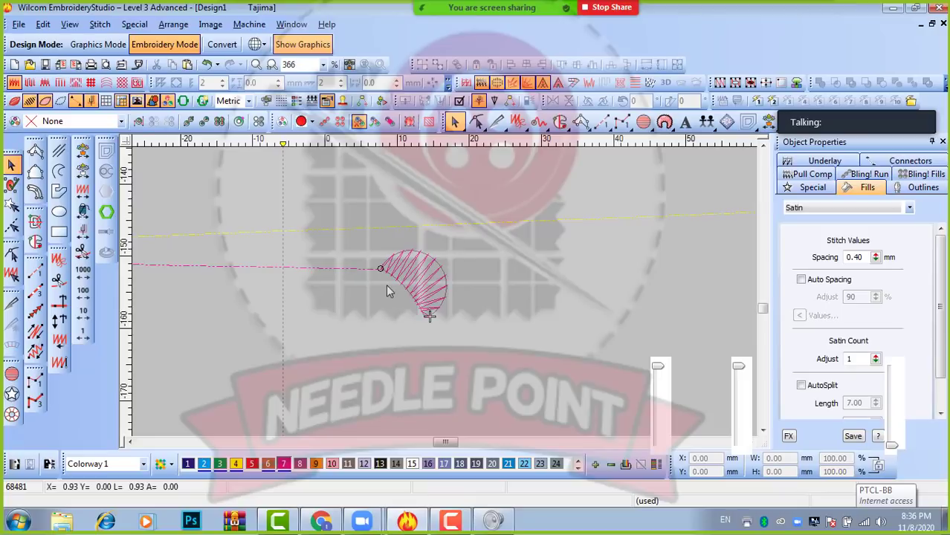
- Travel back from the leaf's exit point to its entry point and check the first stitches one at a time
scroll(386, 284, up, 1)
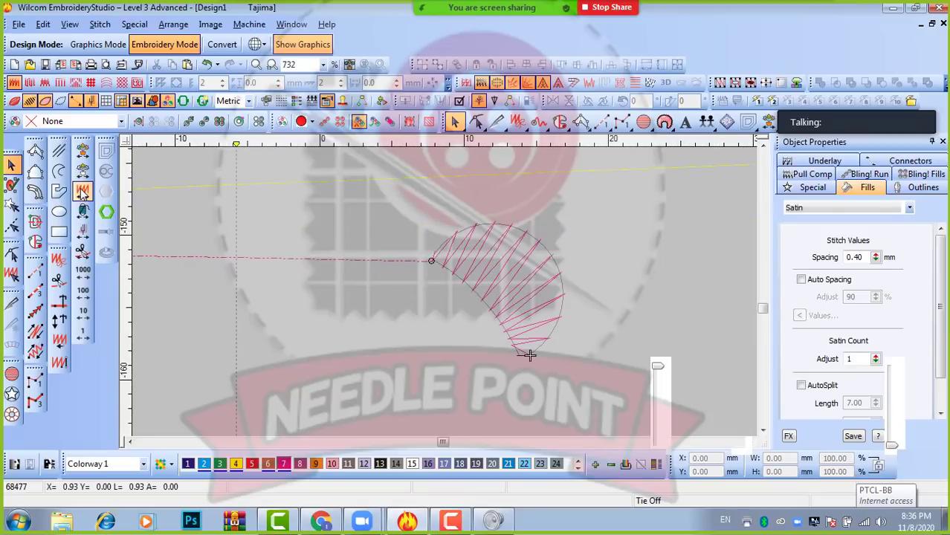
click(82, 192)
click(80, 232)
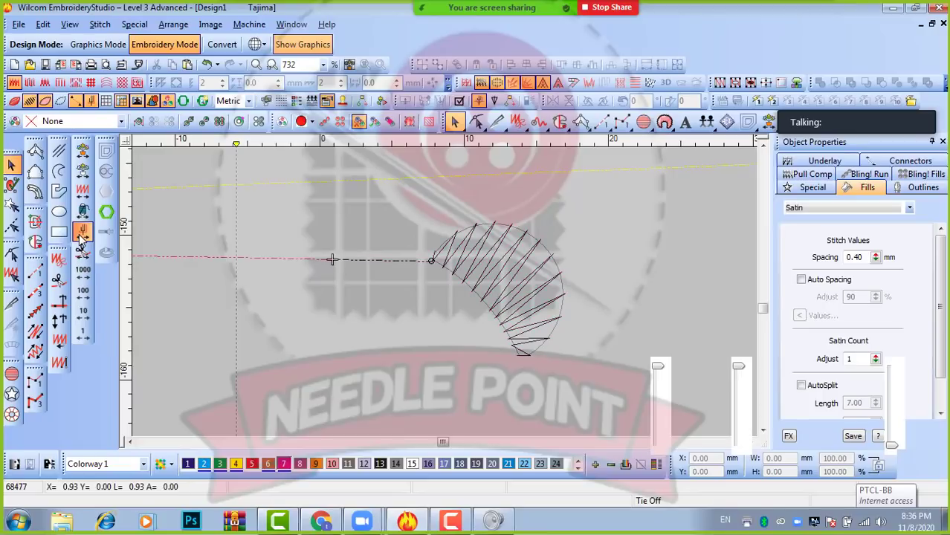
click(81, 335)
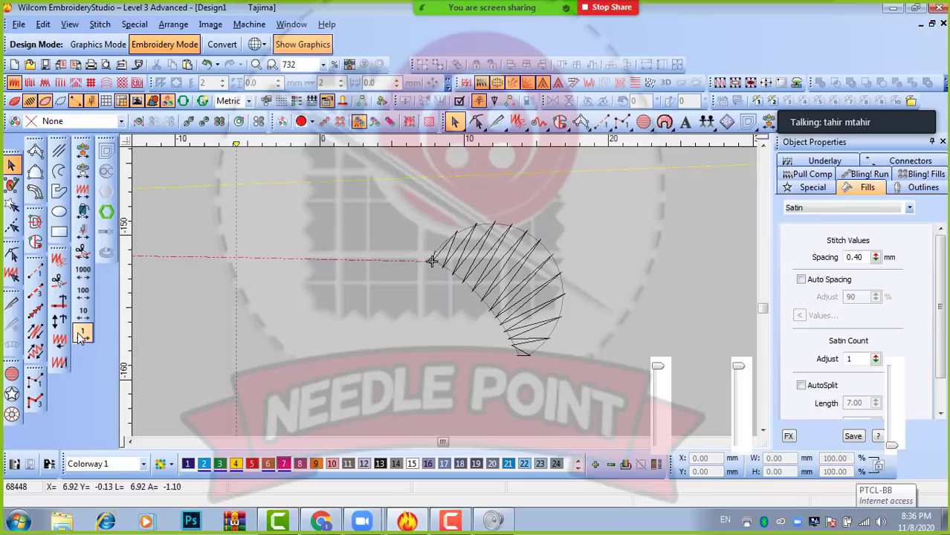
scroll(440, 265, up, 2)
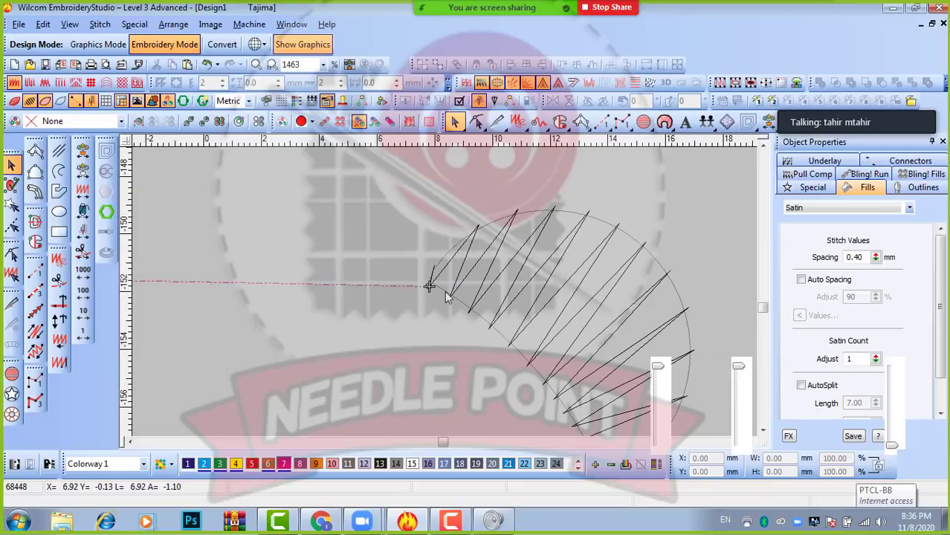
scroll(446, 297, down, 1)
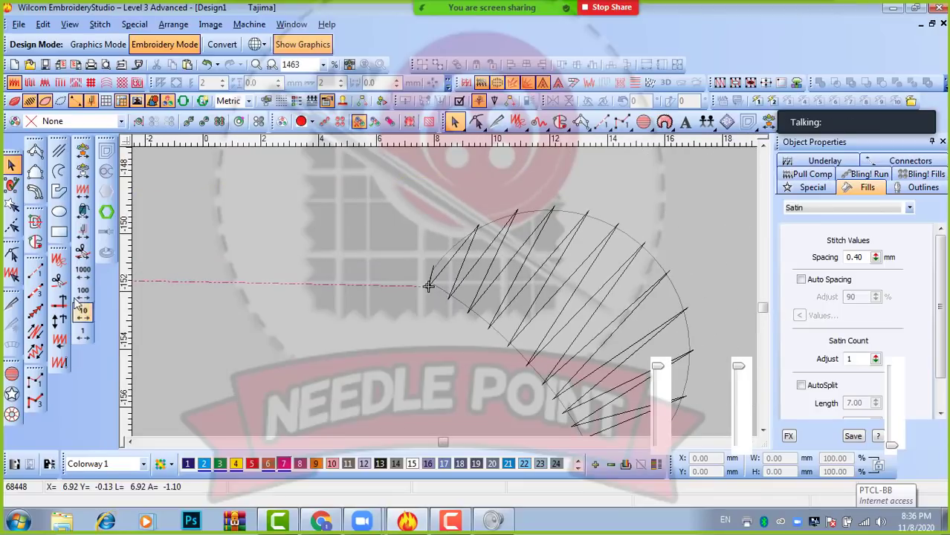
click(83, 332)
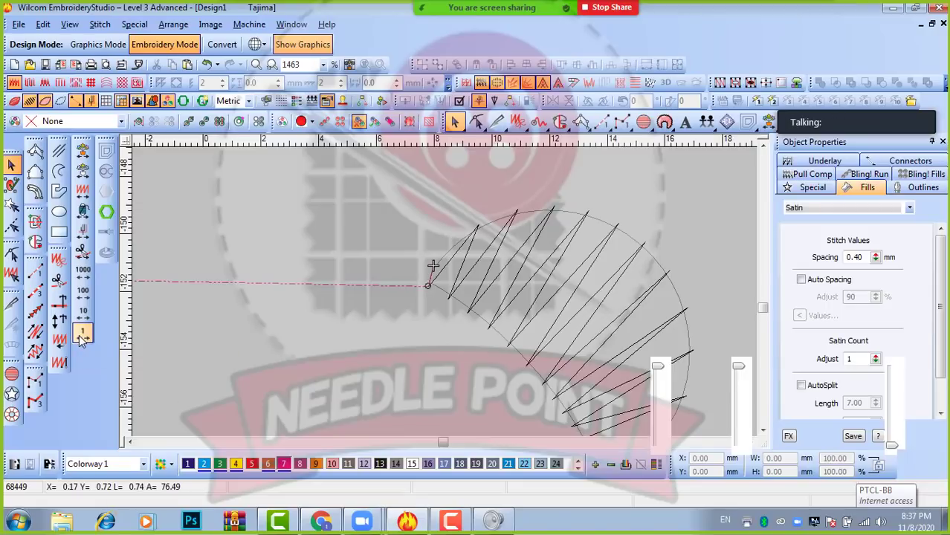
click(82, 334)
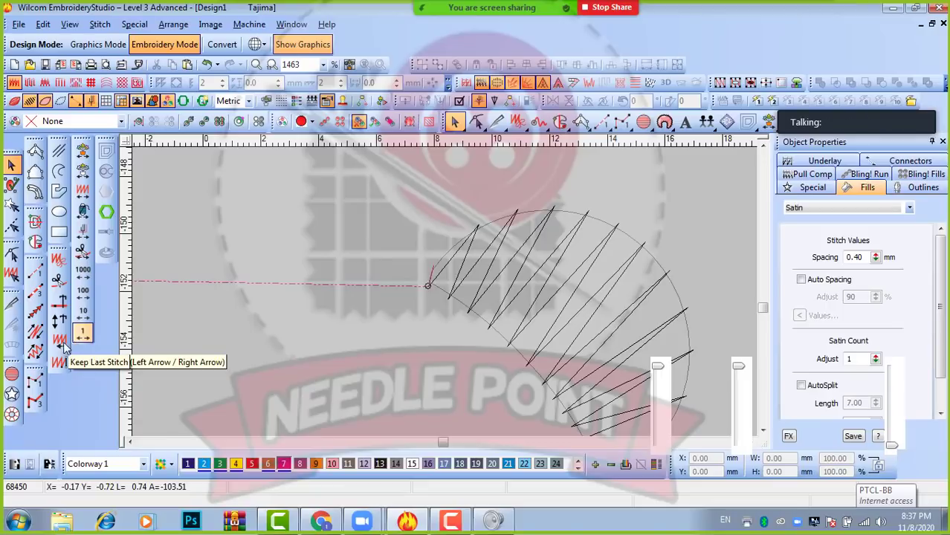
click(82, 334)
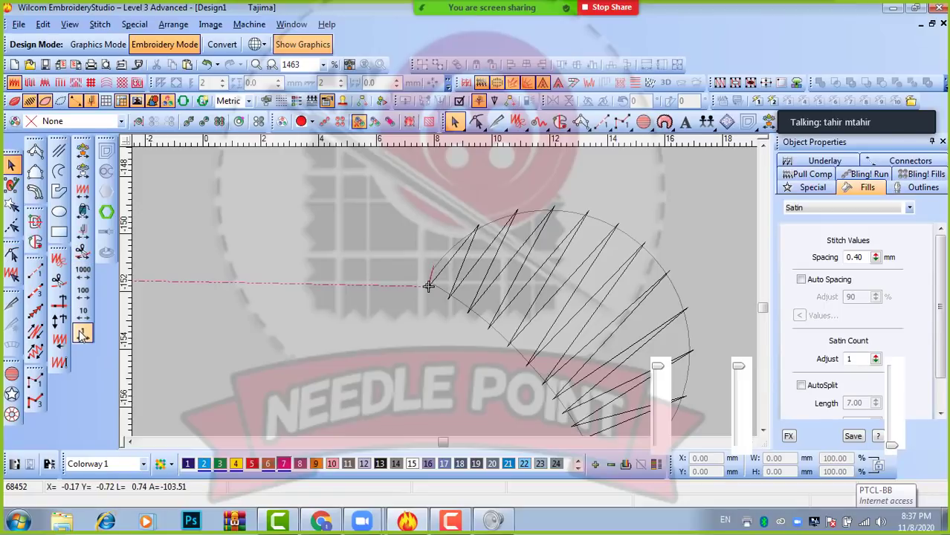
- Travel forward through the leaf's satin fill one stitch at a time to follow its stitching order
click(81, 336)
click(82, 336)
click(81, 336)
click(82, 336)
click(82, 336)
click(82, 336)
click(82, 336)
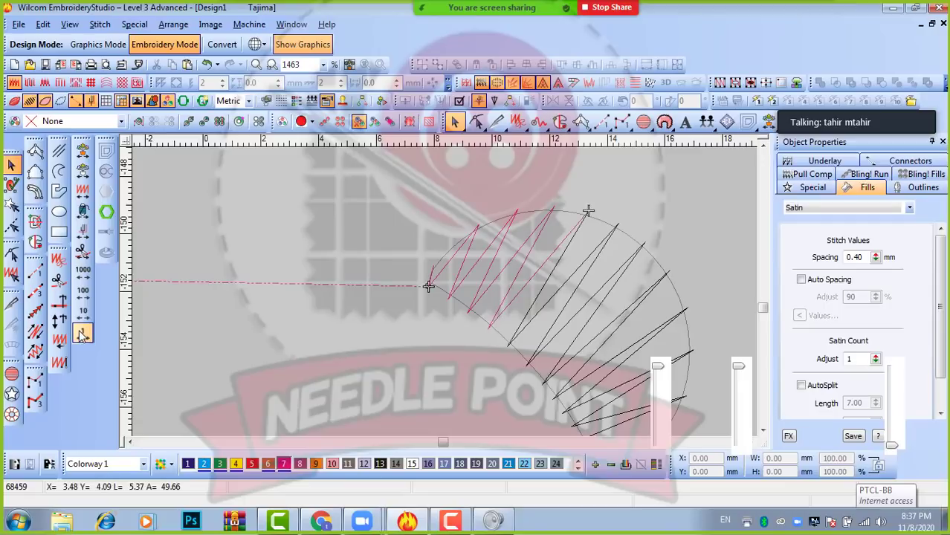
click(82, 335)
click(82, 335)
click(81, 336)
scroll(531, 361, down, 1)
scroll(488, 343, up, 1)
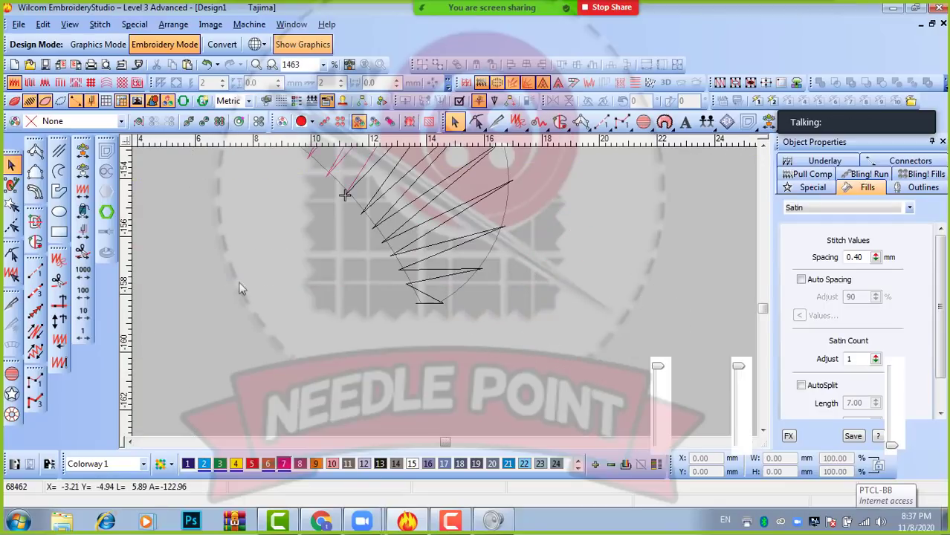
- Travel by whole object between the leaf's entry and exit points to check where its stitching starts and ends
click(82, 191)
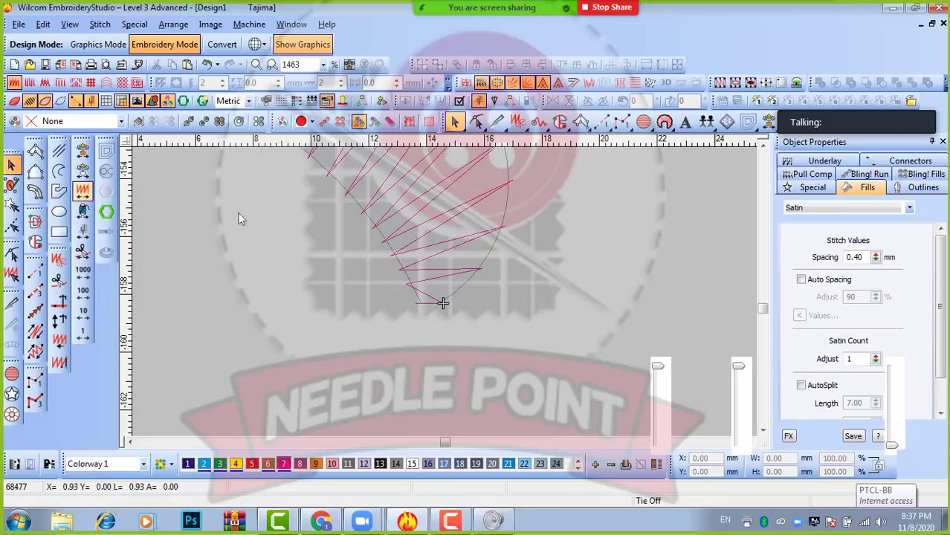
scroll(449, 316, down, 1)
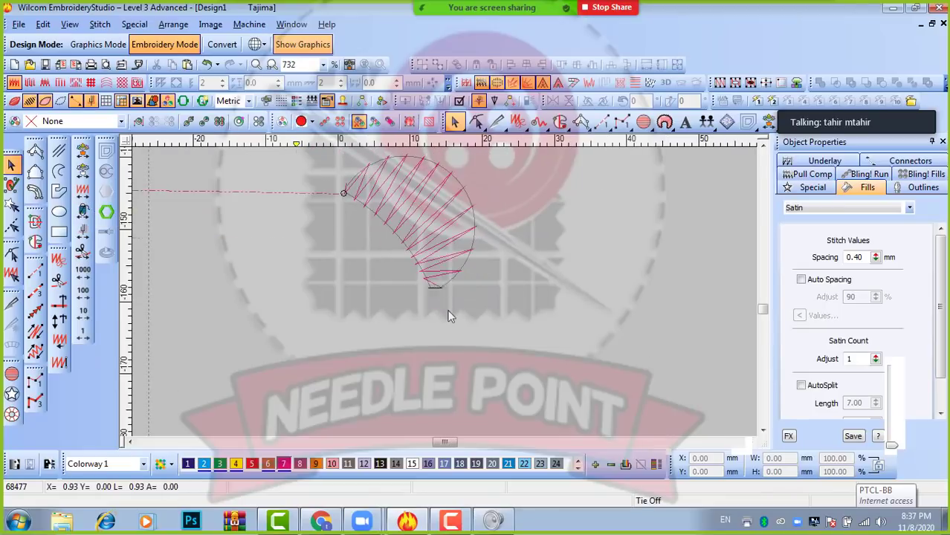
scroll(449, 316, down, 1)
click(82, 192)
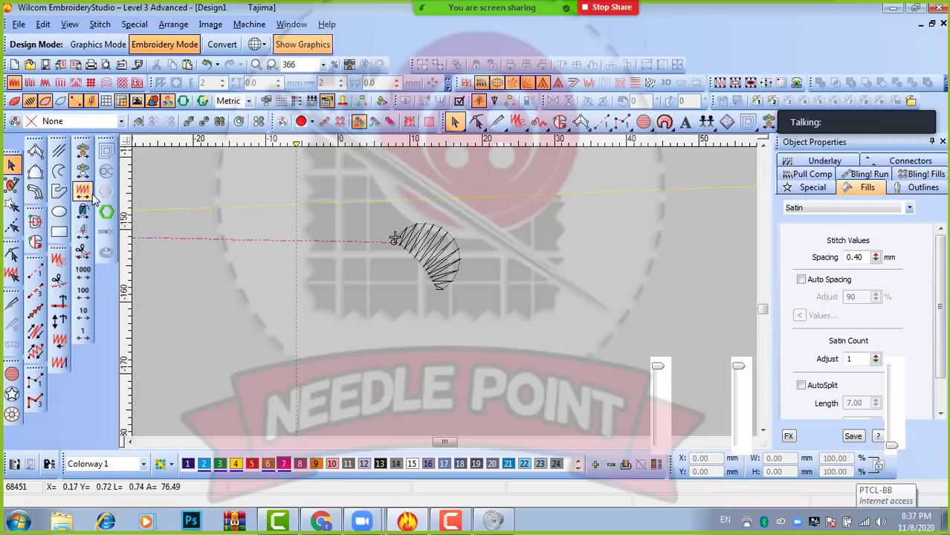
click(93, 199)
click(93, 199)
right_click(93, 199)
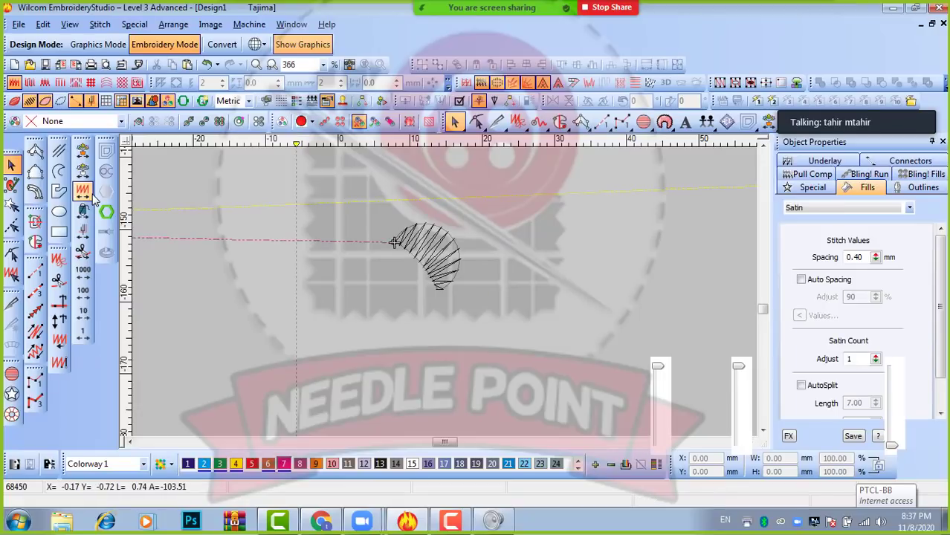
right_click(92, 196)
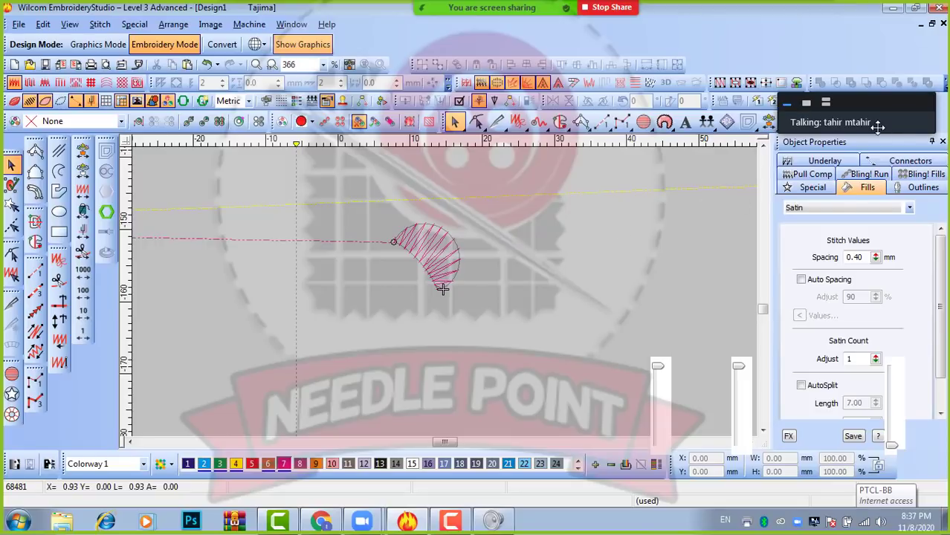
- Review the After Object connector settings, covering the jump type, trim-after conditions and tie-in options
click(901, 168)
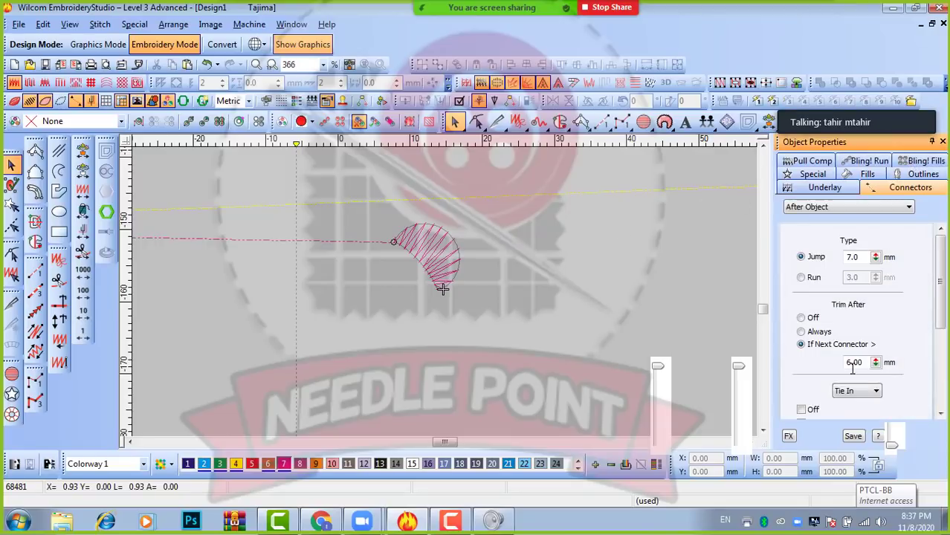
drag(945, 297, 945, 364)
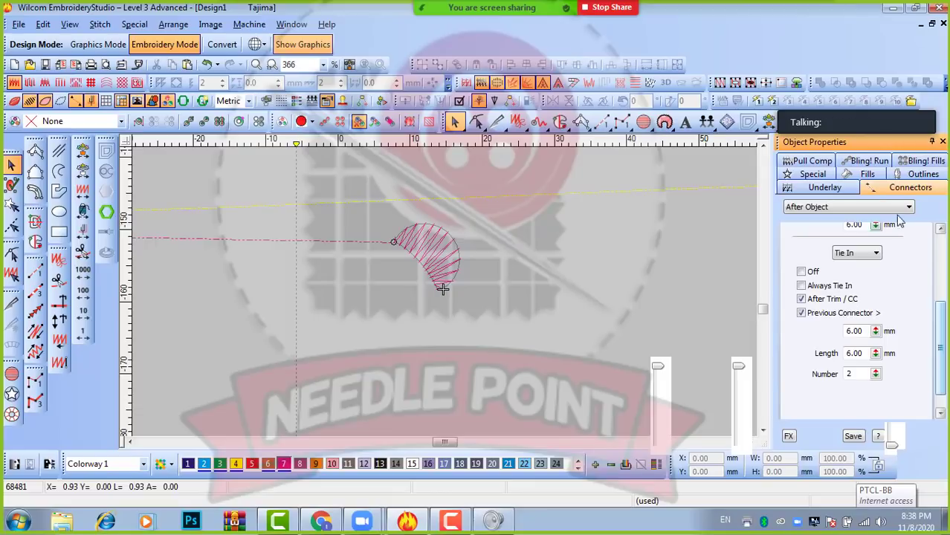
drag(946, 362, 947, 334)
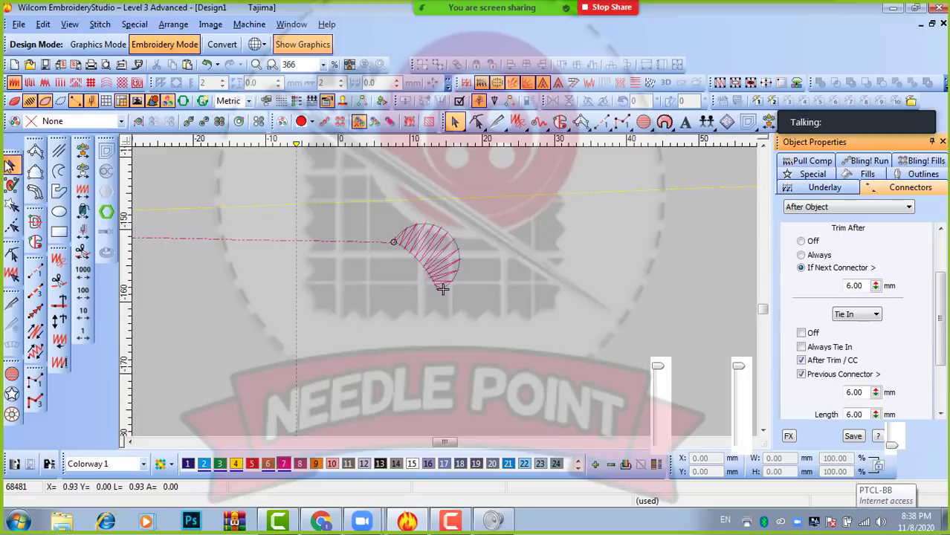
- Duplicate the satin leaf beside the original, and reshape the original so its exit point meets the copy's entry point
click(453, 267)
drag(444, 267, 500, 261)
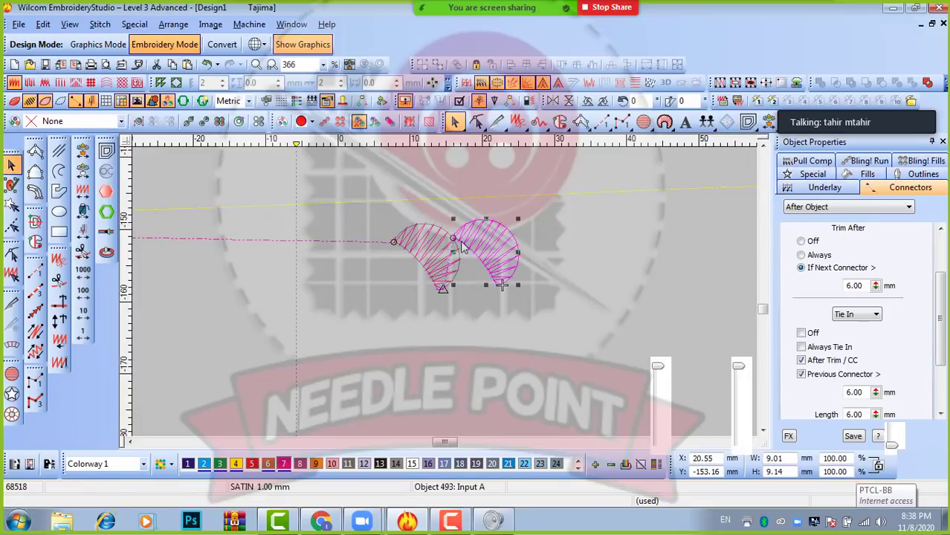
scroll(461, 240, up, 1)
click(428, 344)
key(h)
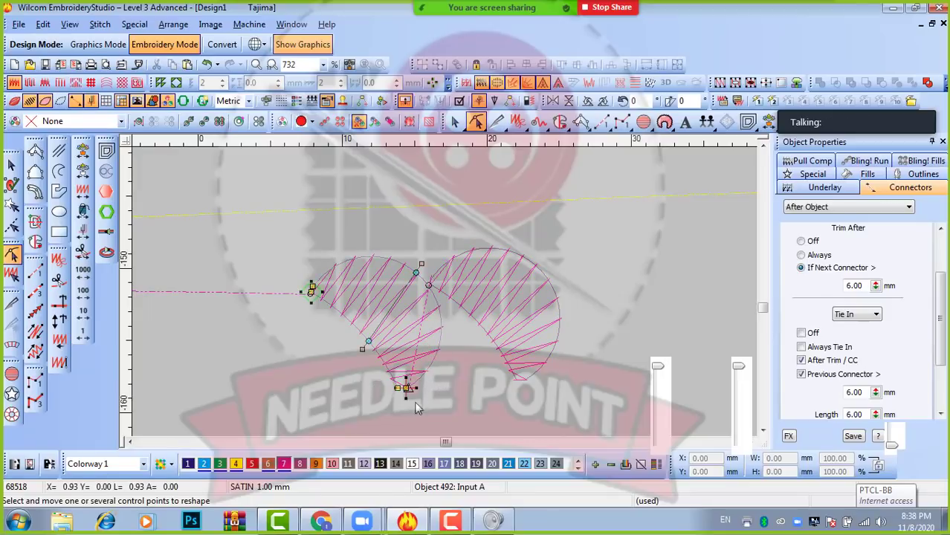
drag(406, 388, 429, 289)
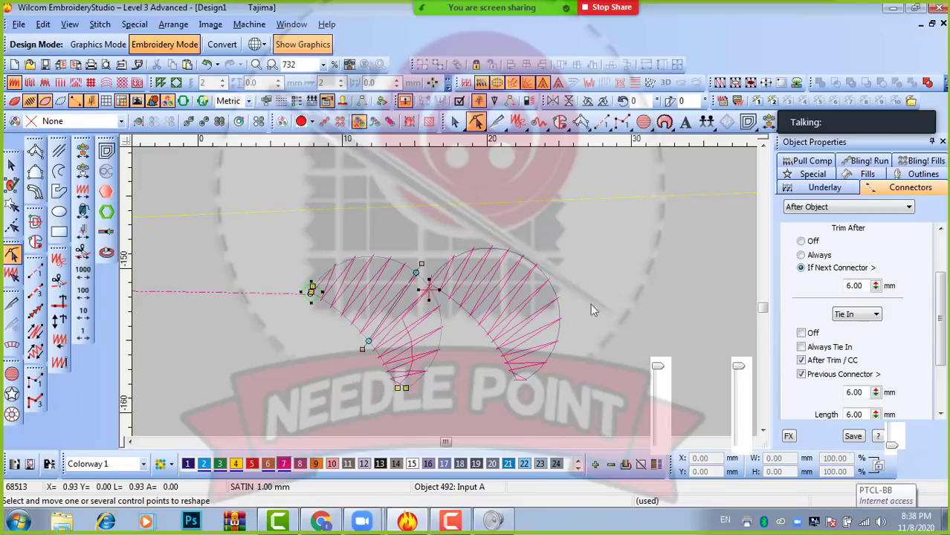
click(11, 165)
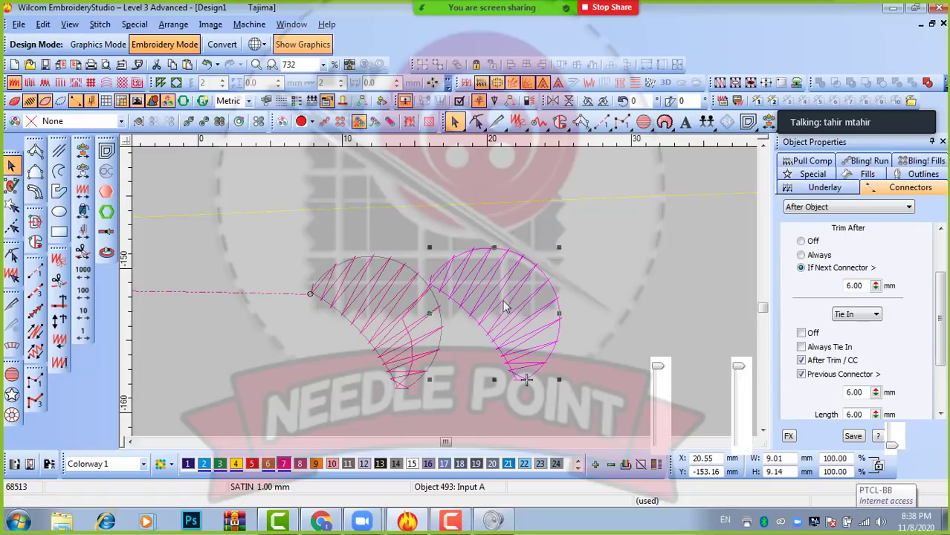
- Move the copied leaf horizontally away from the original until the connector between them is longer than the 6 mm trim limit
drag(502, 300, 525, 306)
click(647, 286)
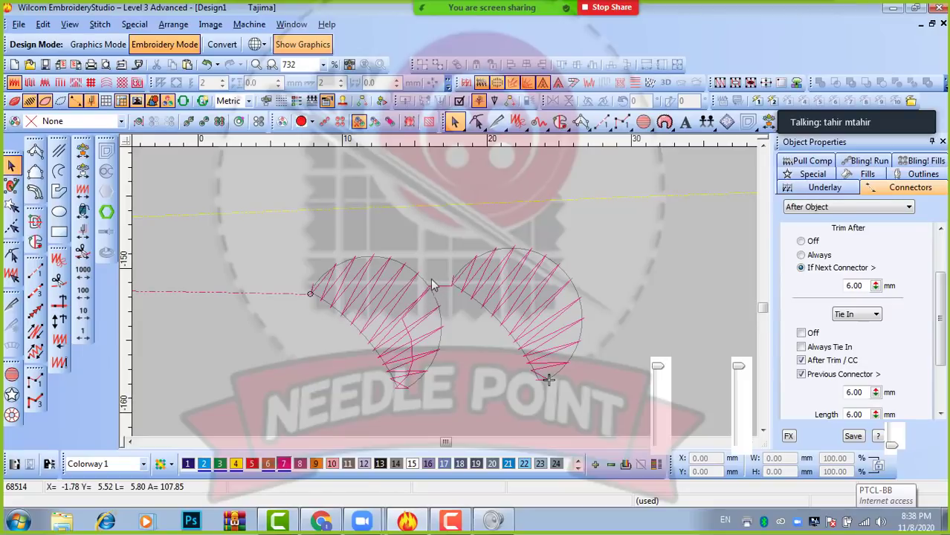
drag(497, 293, 601, 294)
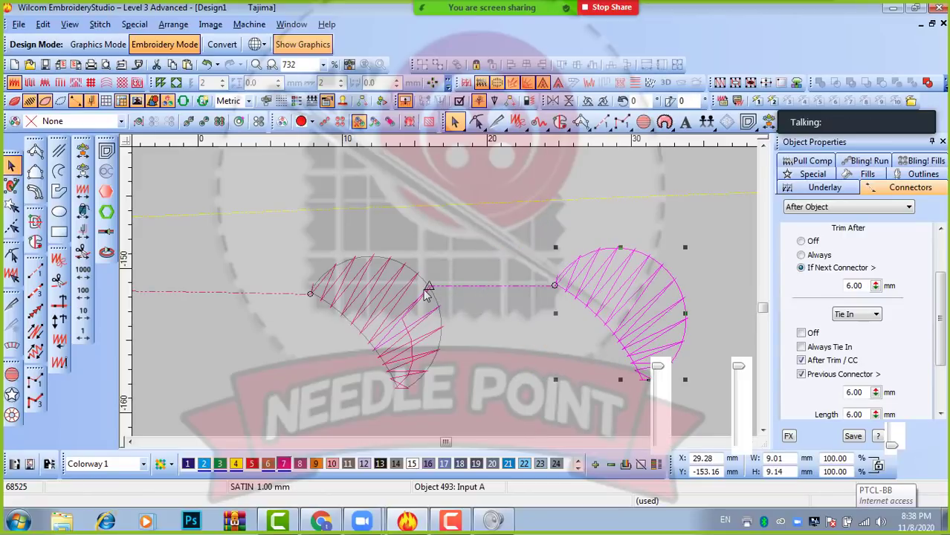
click(505, 199)
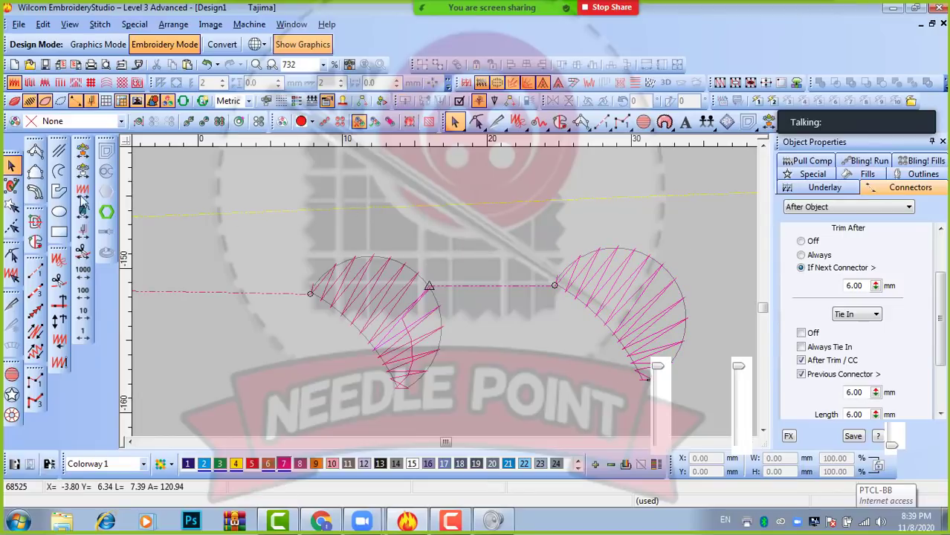
- Travel back through the copied leaf by object and by machine function to check for a trim between the leaves
click(83, 193)
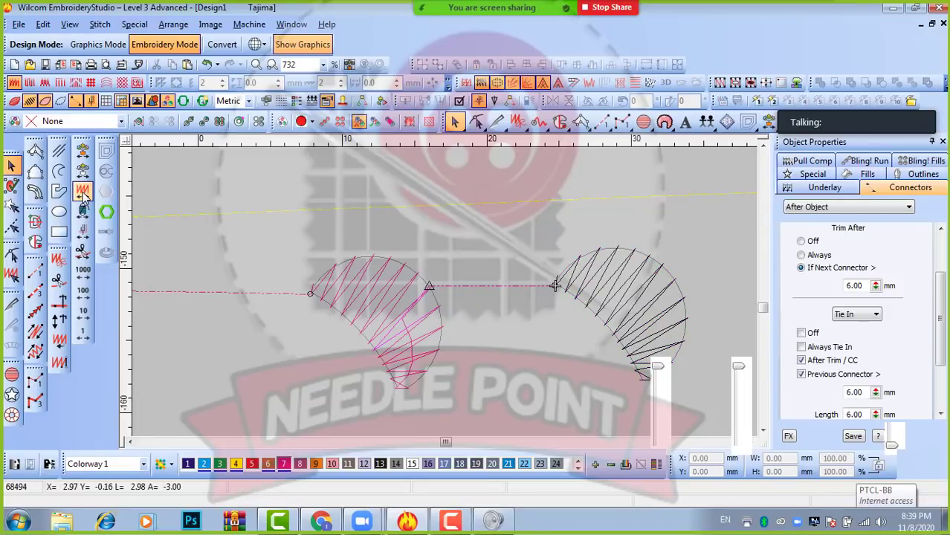
click(83, 193)
click(83, 235)
right_click(83, 235)
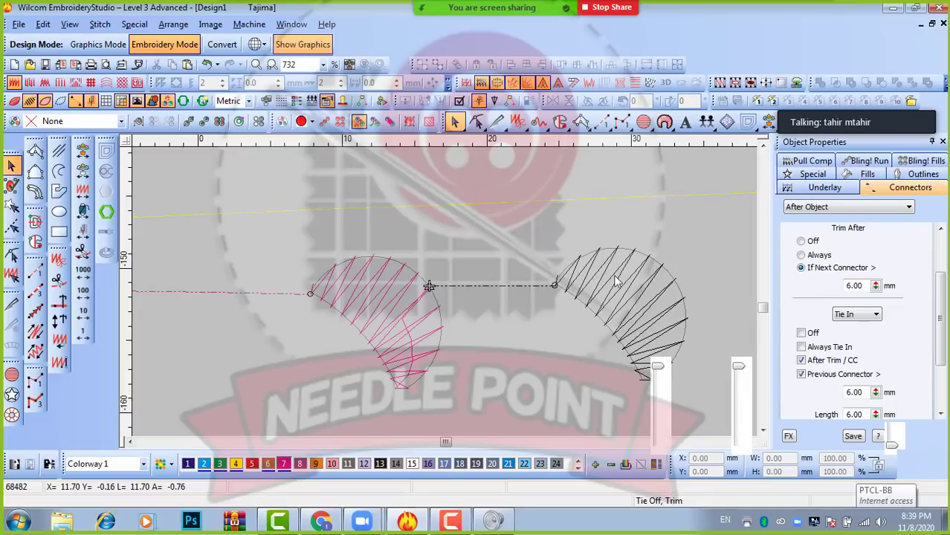
- Move the copied leaf back to about 3 mm from the original's exit point, and travel by machine function to check the connector
drag(616, 276, 532, 278)
click(79, 232)
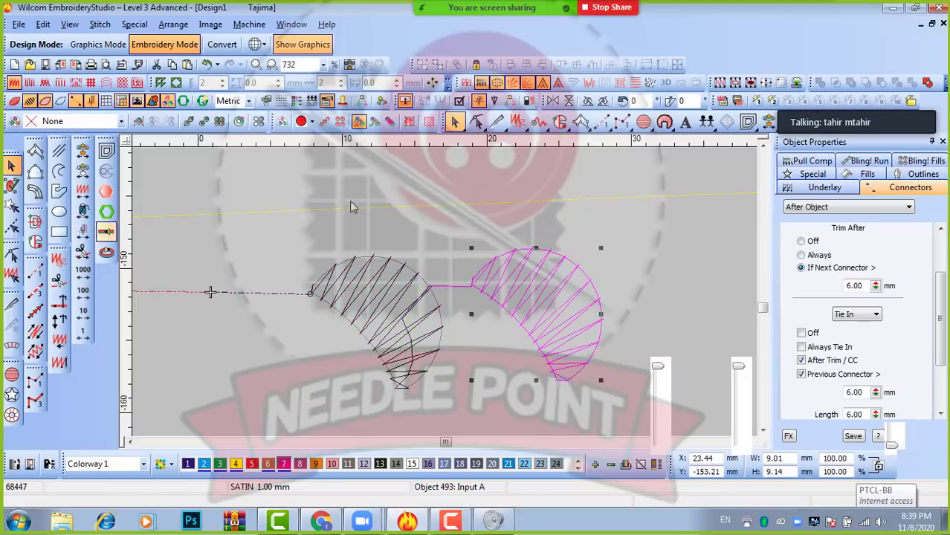
click(250, 237)
click(85, 234)
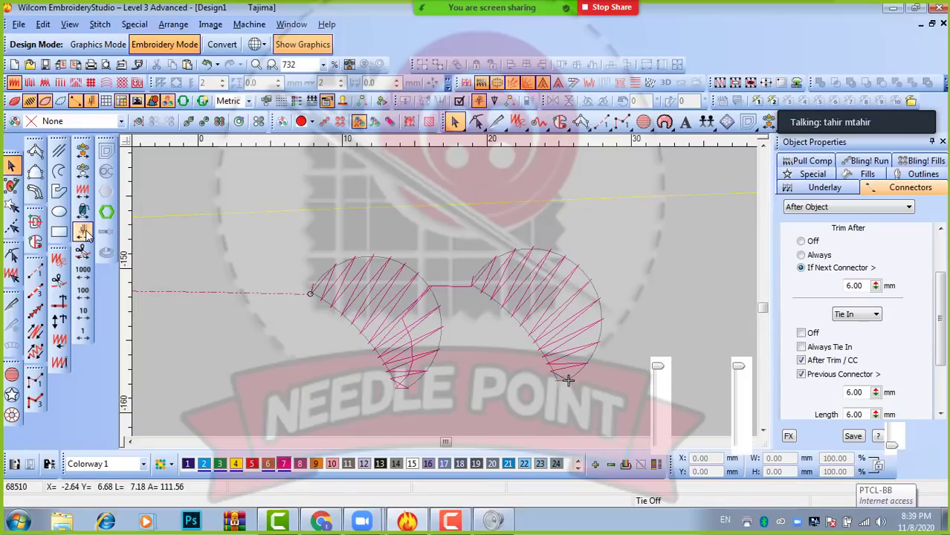
- Show the stitching in realistic TrueView and compare the two connected leaves with the rest of the design
key(t)
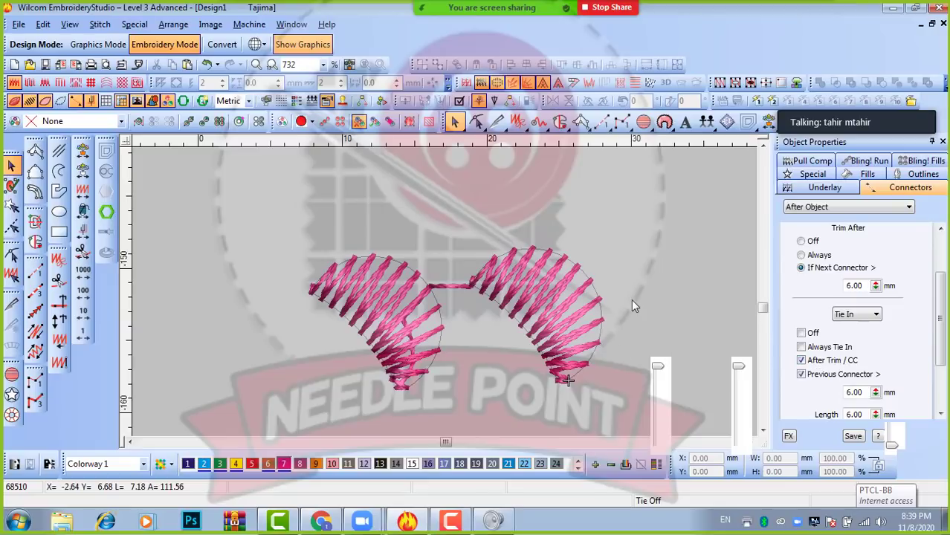
scroll(631, 299, down, 3)
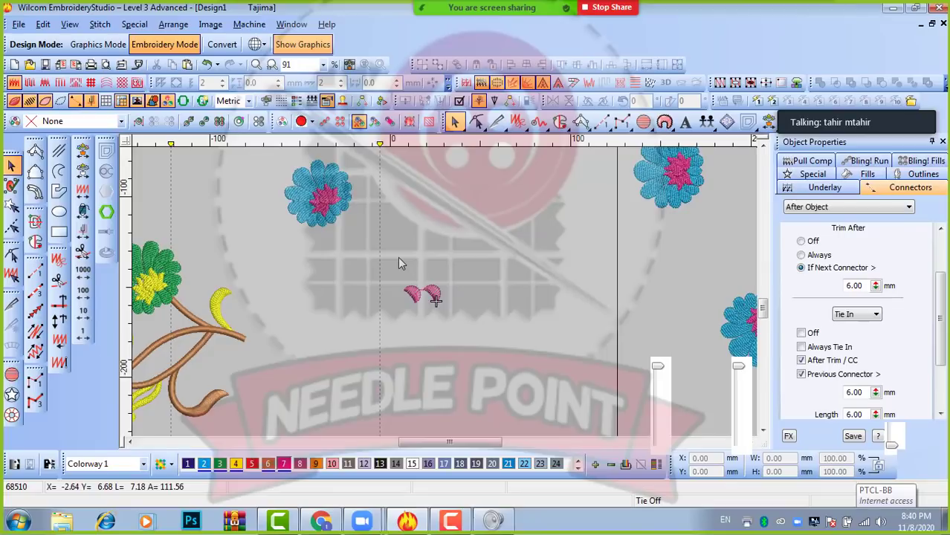
scroll(436, 291, down, 2)
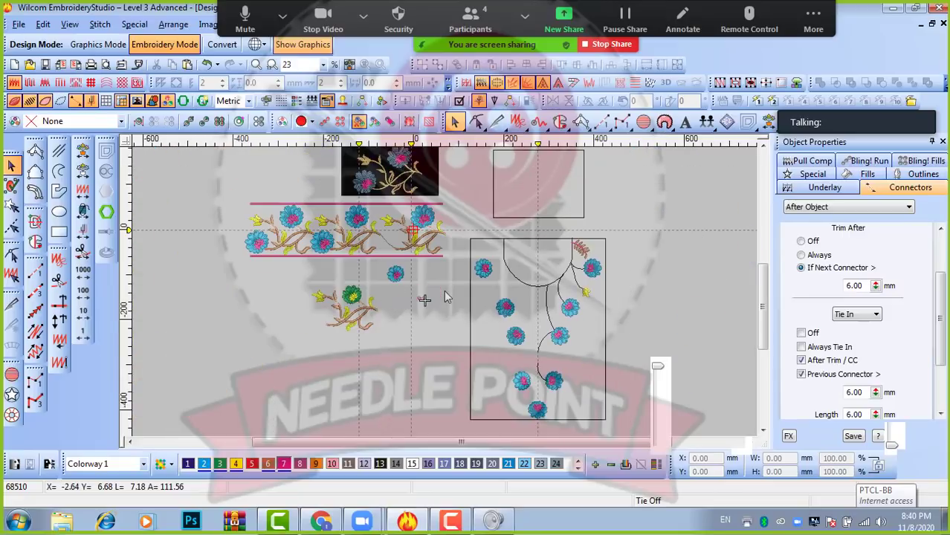
scroll(436, 292, up, 2)
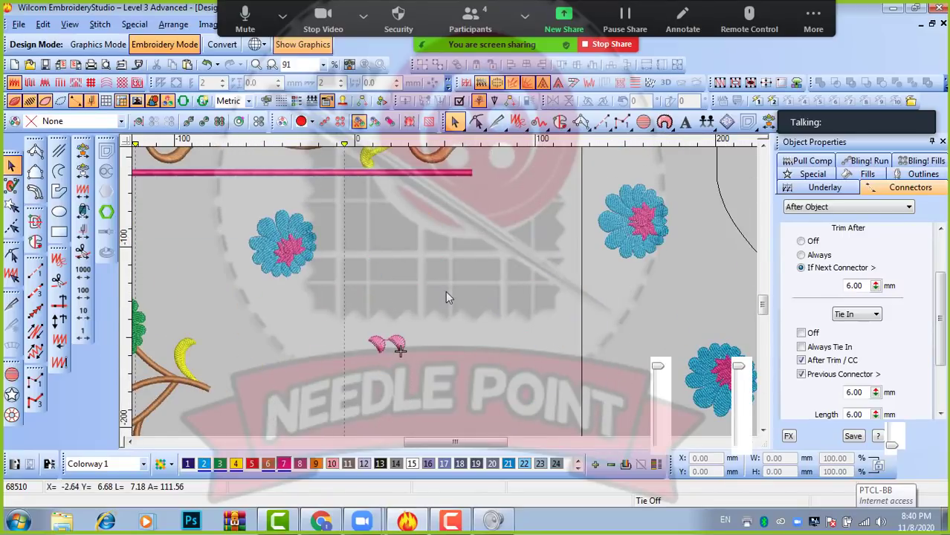